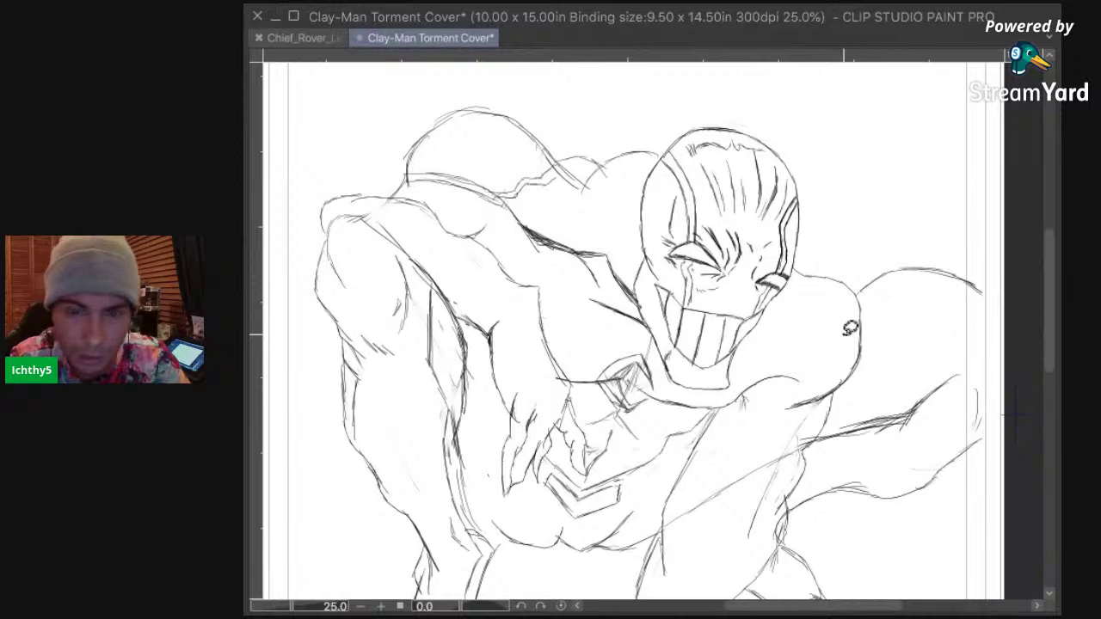
Step: Examine the Clay-Man Torment Cover sketch up close and as a whole page
drag(720, 387, 848, 117)
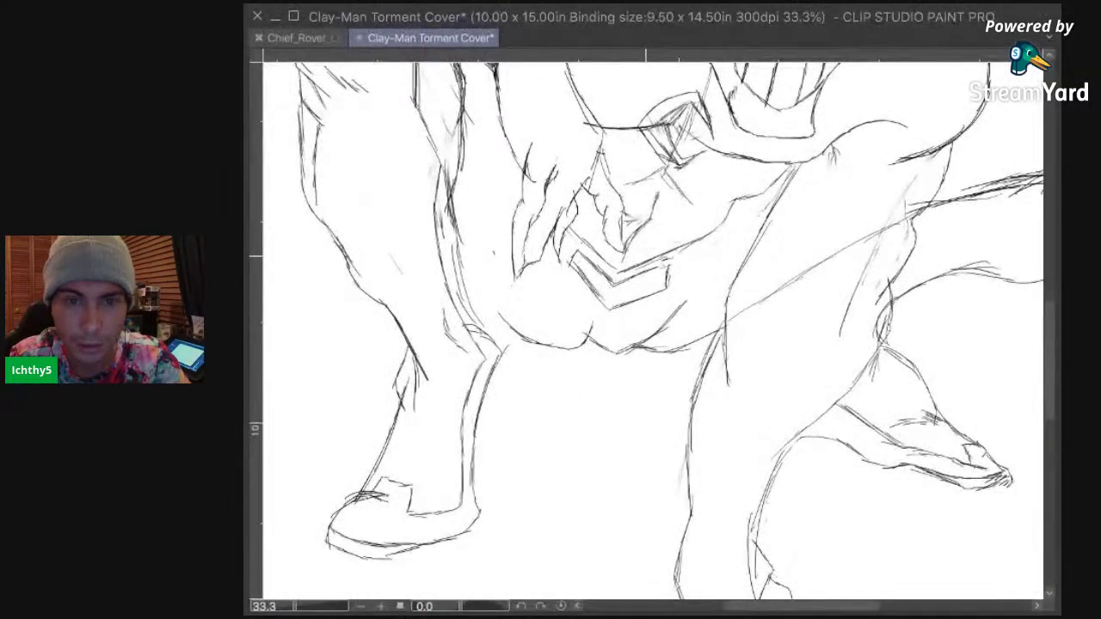
drag(644, 258, 579, 512)
drag(631, 418, 652, 482)
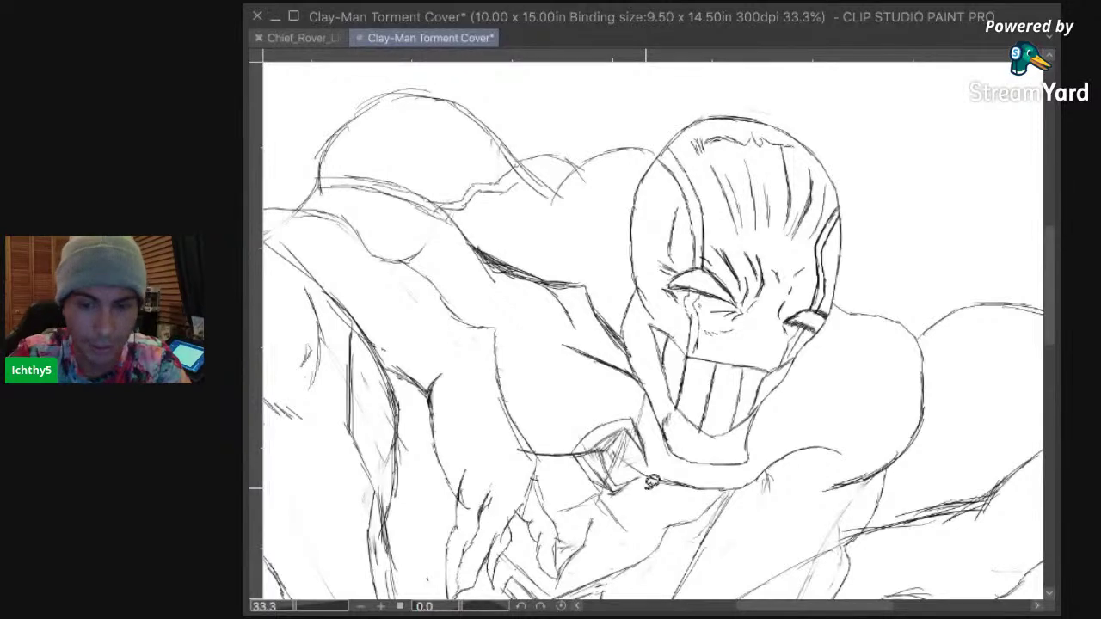
scroll(652, 482, down, 1)
drag(646, 459, 656, 336)
scroll(656, 334, down, 2)
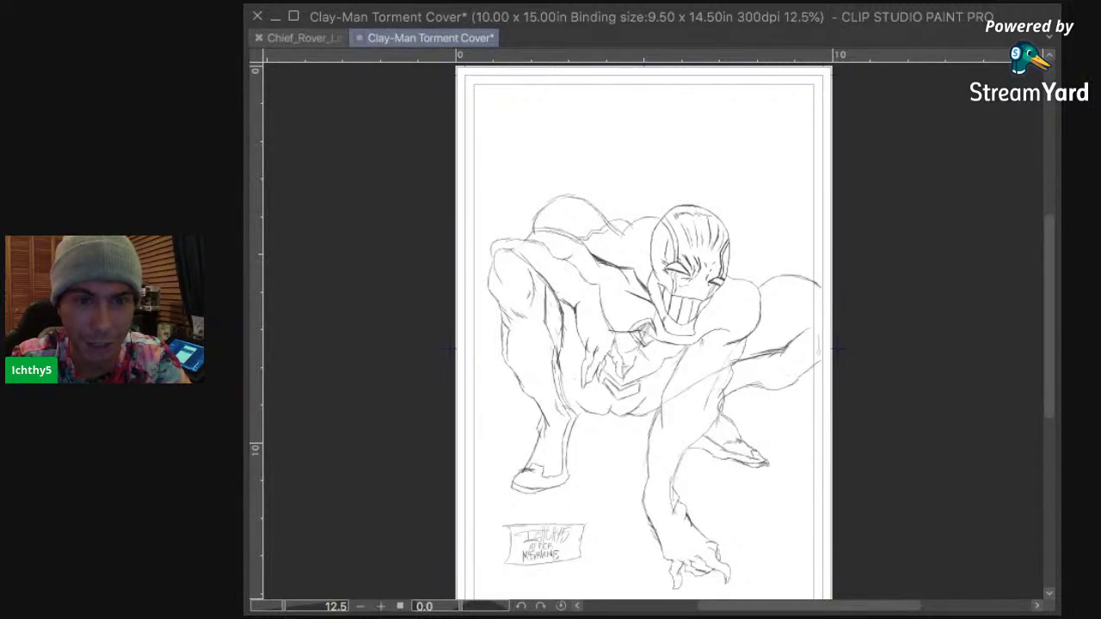
click(720, 245)
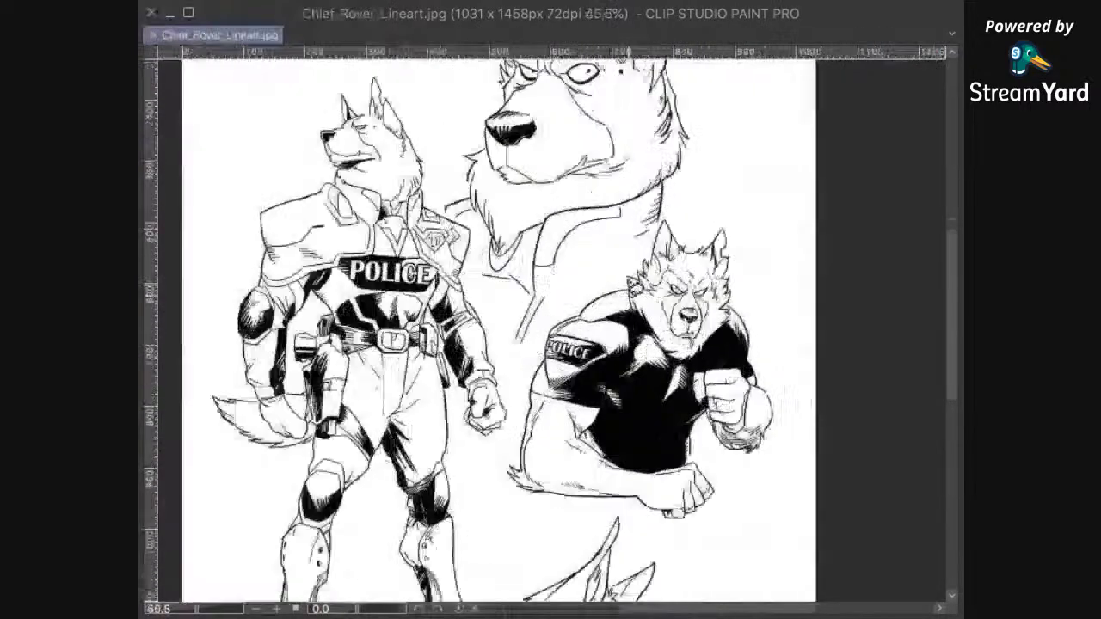
Step: Make the white background of the Chief Rover line art transparent so only the black lines remain
scroll(636, 266, up, 2)
drag(608, 291, 573, 436)
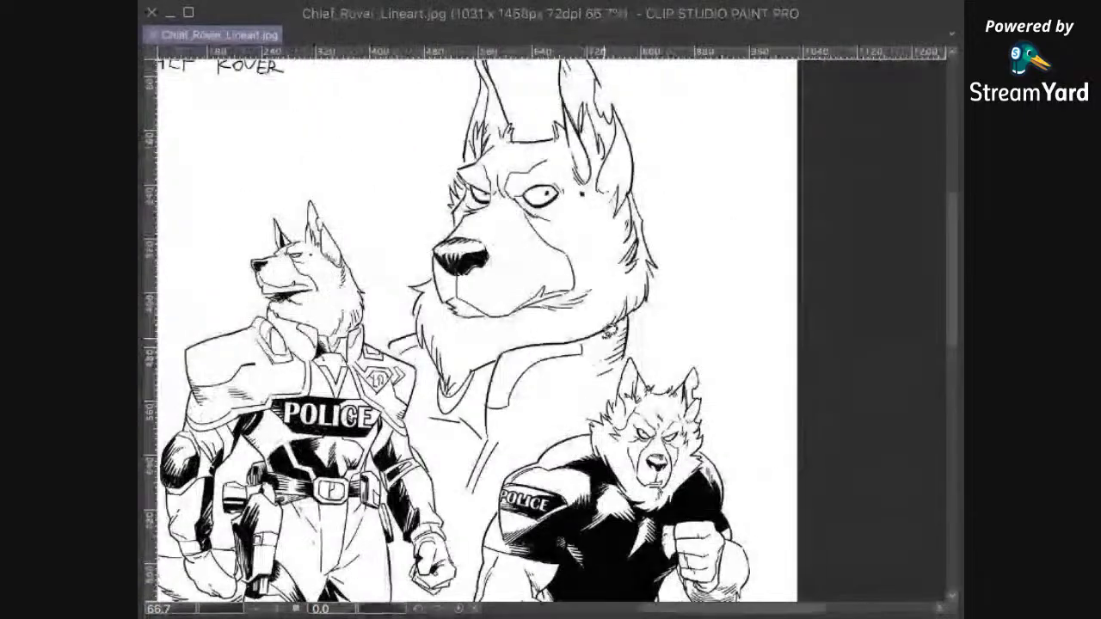
scroll(611, 333, up, 1)
drag(183, 348, 605, 299)
scroll(606, 298, up, 2)
scroll(551, 327, up, 5)
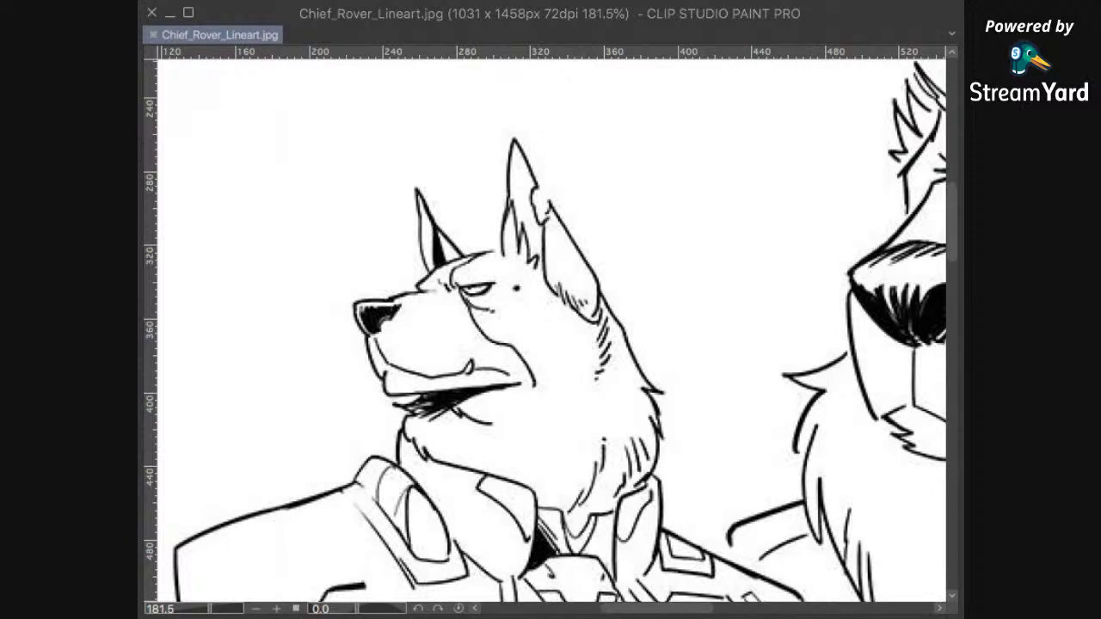
key(super+shift+n)
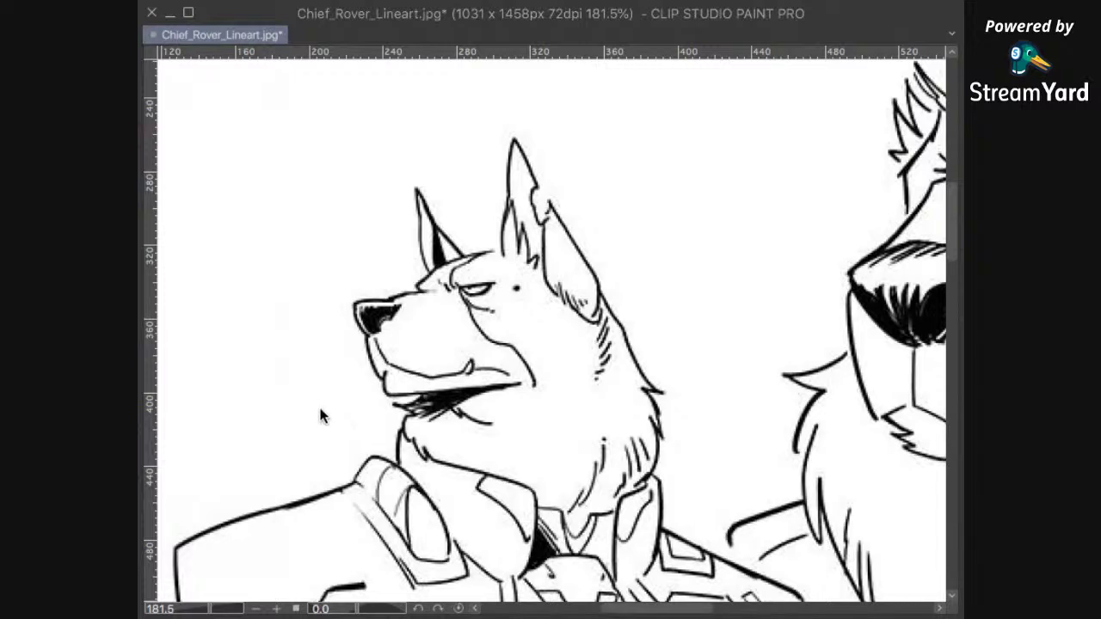
click(367, 339)
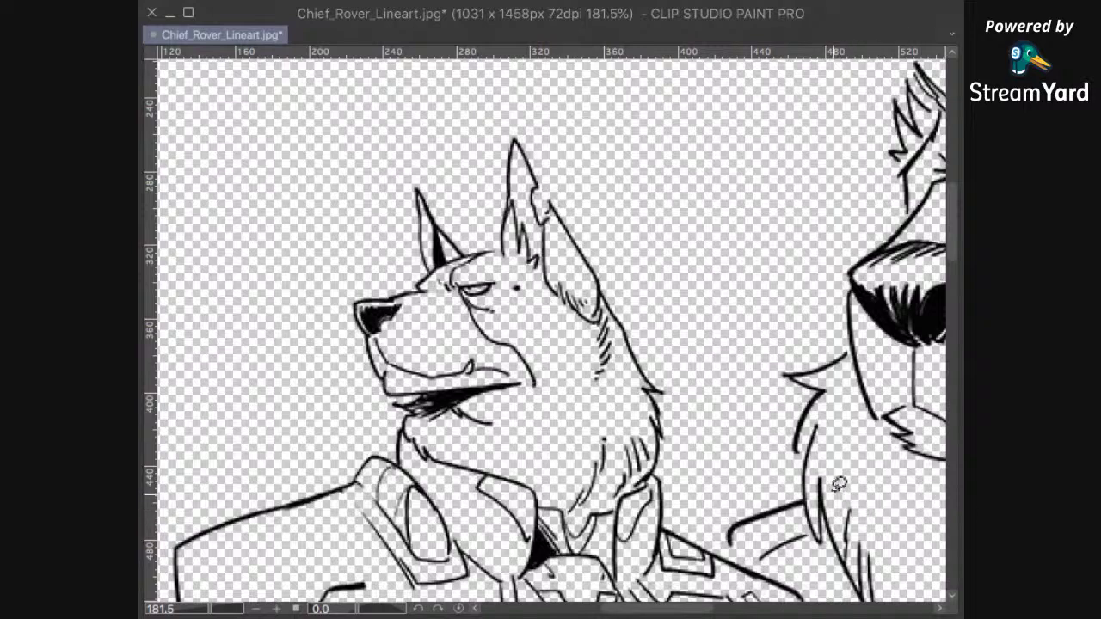
Step: Fill the whole canvas behind the line art with off-white, then clear the selection
scroll(839, 485, down, 4)
scroll(801, 353, down, 2)
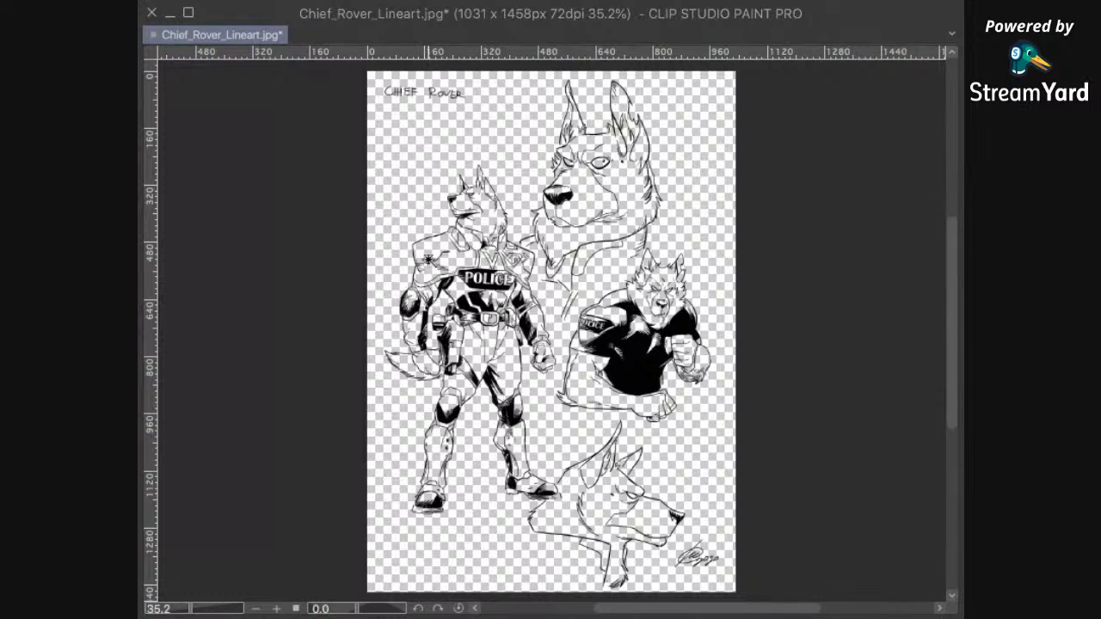
key(ctrl+a)
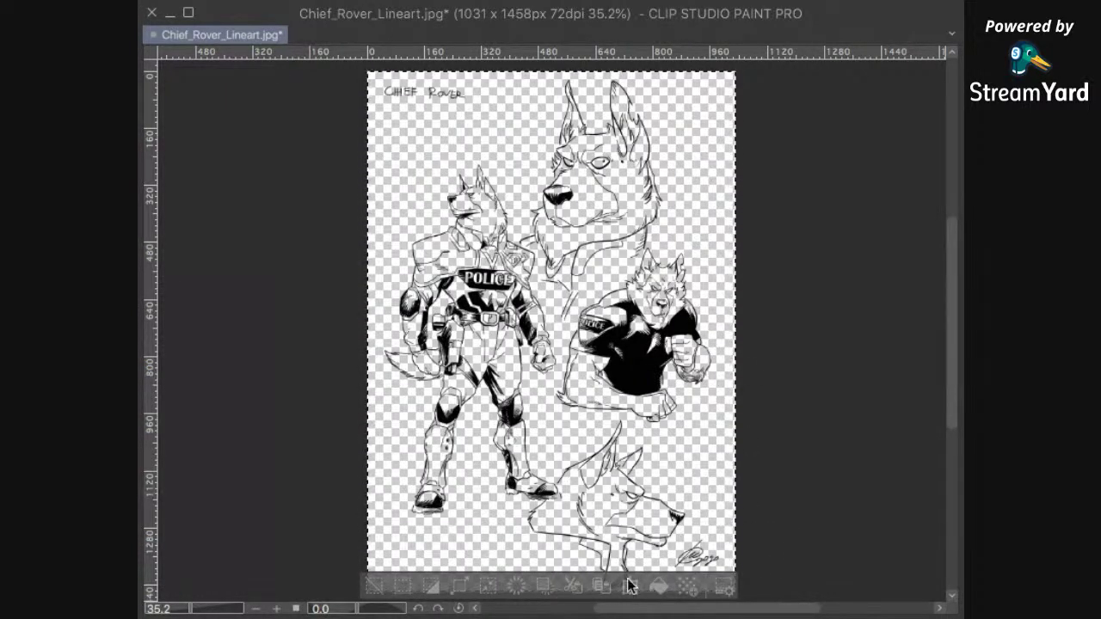
click(659, 587)
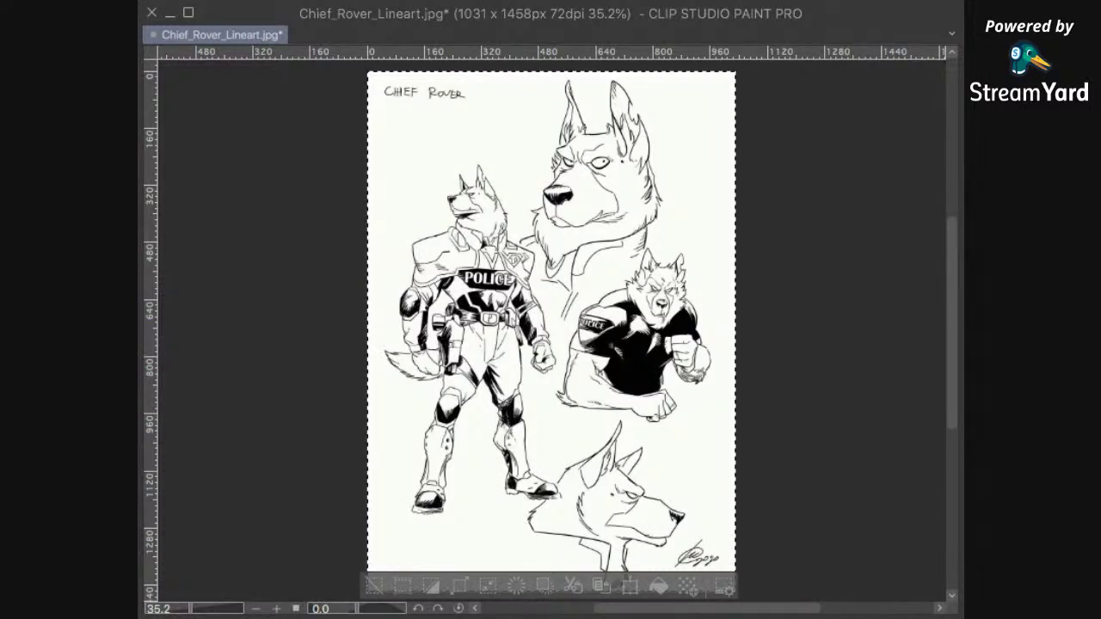
key(ctrl+d)
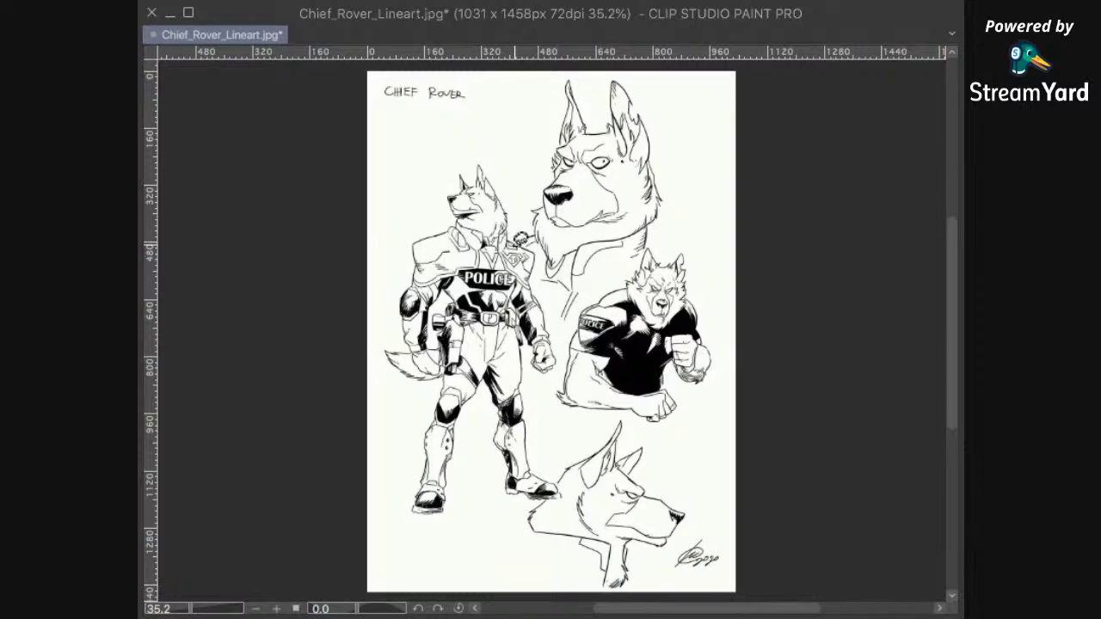
Step: Fill the head and neck fur of the standing police dog with flat brown
scroll(515, 241, up, 4)
drag(348, 233, 490, 289)
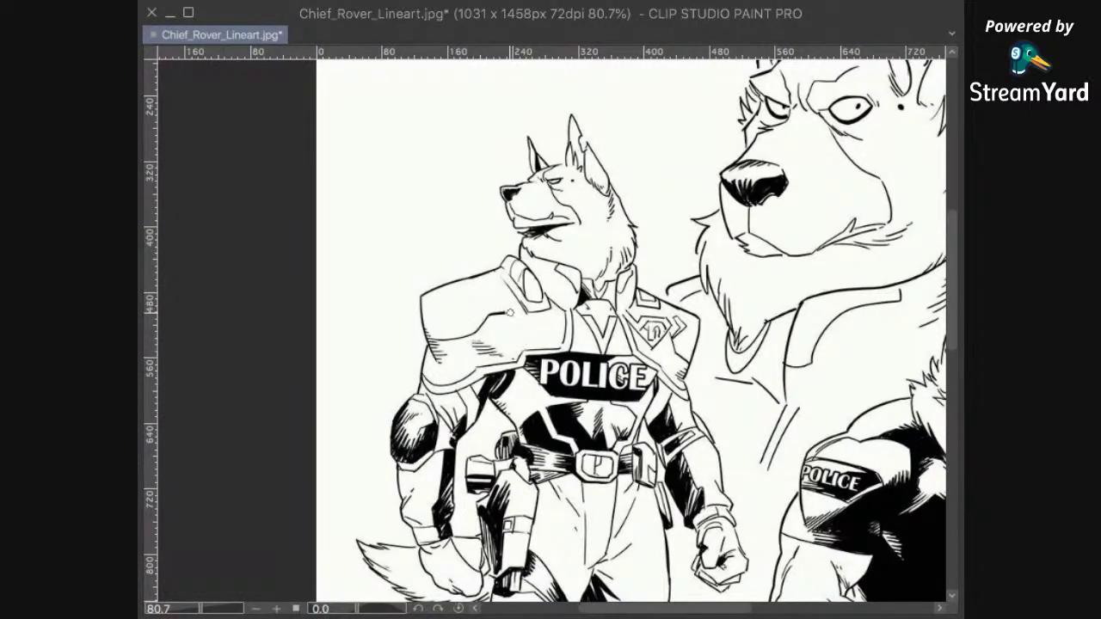
drag(484, 285, 469, 310)
key(ctrl+z)
scroll(721, 329, up, 1)
scroll(656, 348, up, 3)
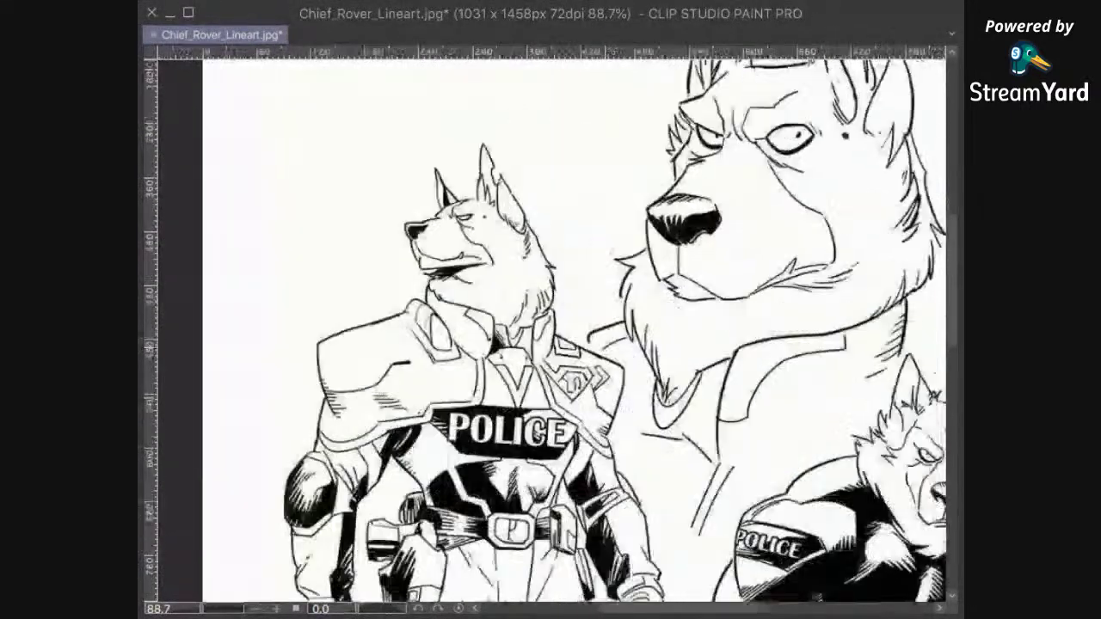
drag(510, 379, 607, 407)
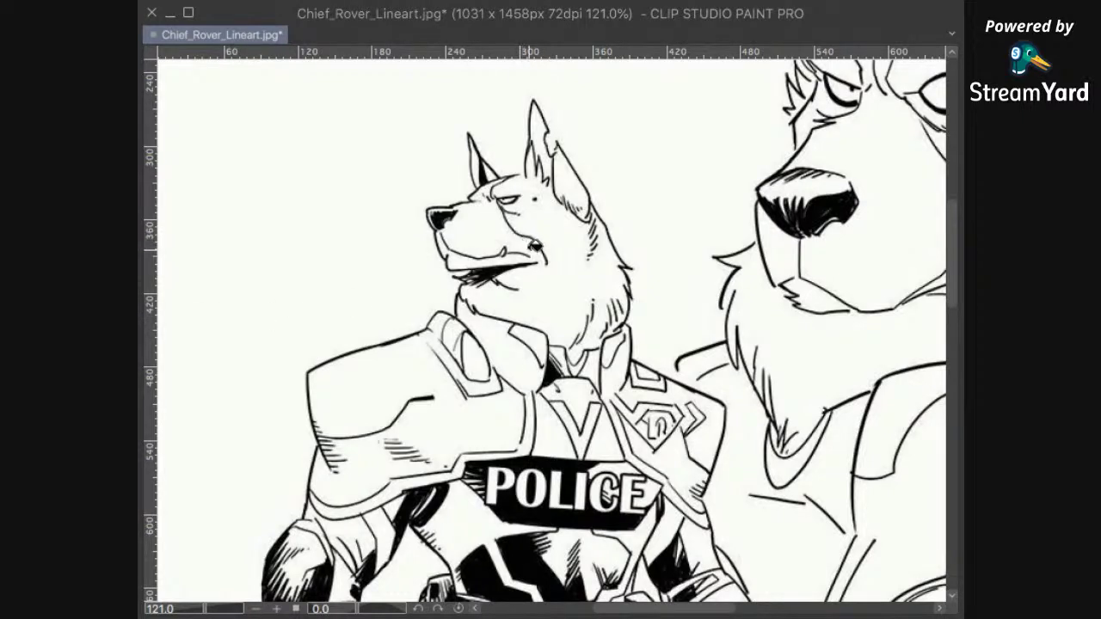
click(568, 286)
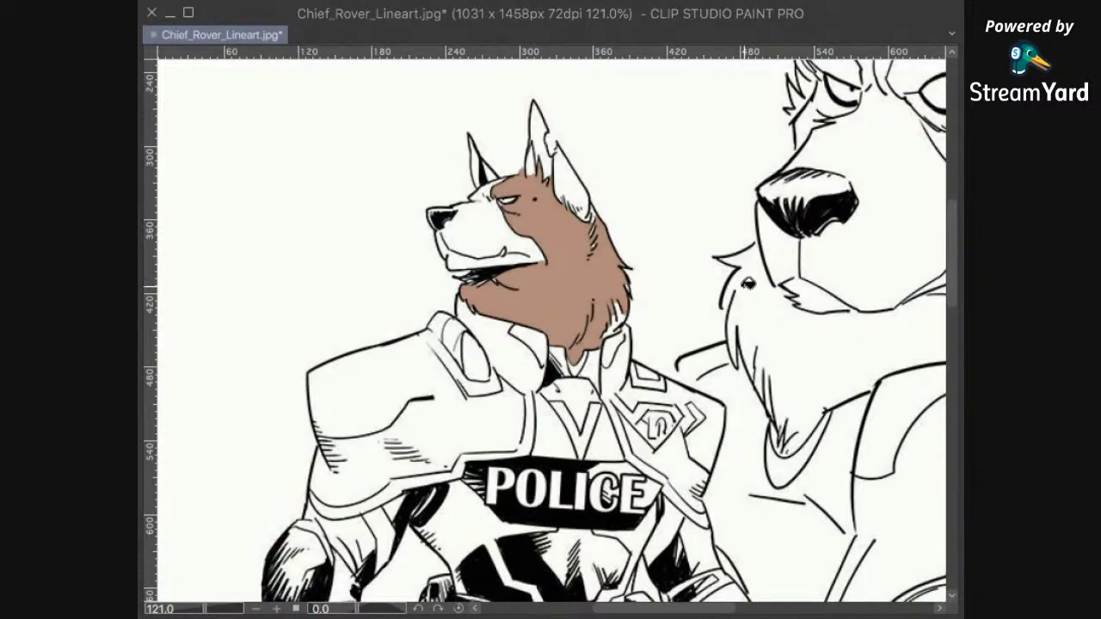
Step: Fill both visible parts of the standing dog's tail with the same brown
drag(765, 516, 690, 134)
scroll(843, 288, down, 4)
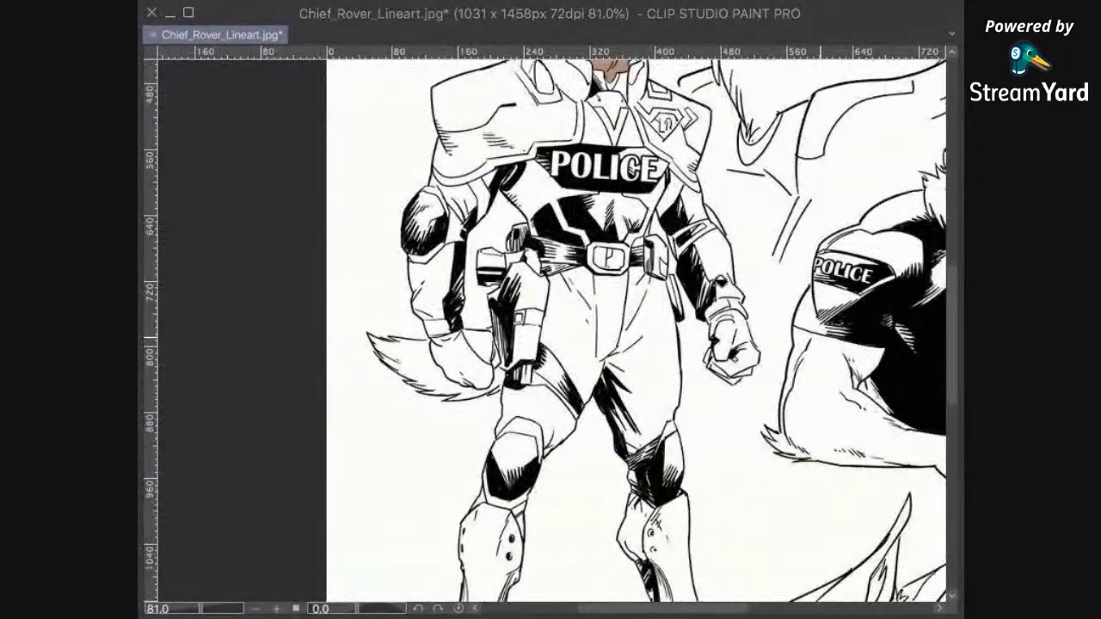
drag(580, 310, 651, 318)
click(555, 350)
click(503, 377)
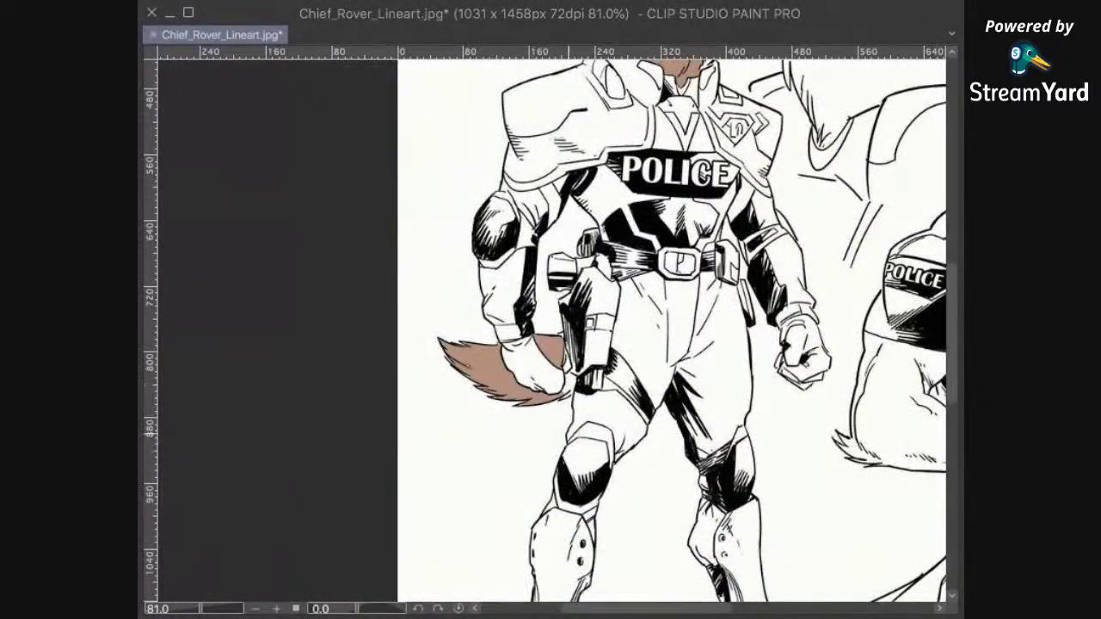
drag(692, 183, 551, 473)
key(ctrl+plus)
key(ctrl+plus)
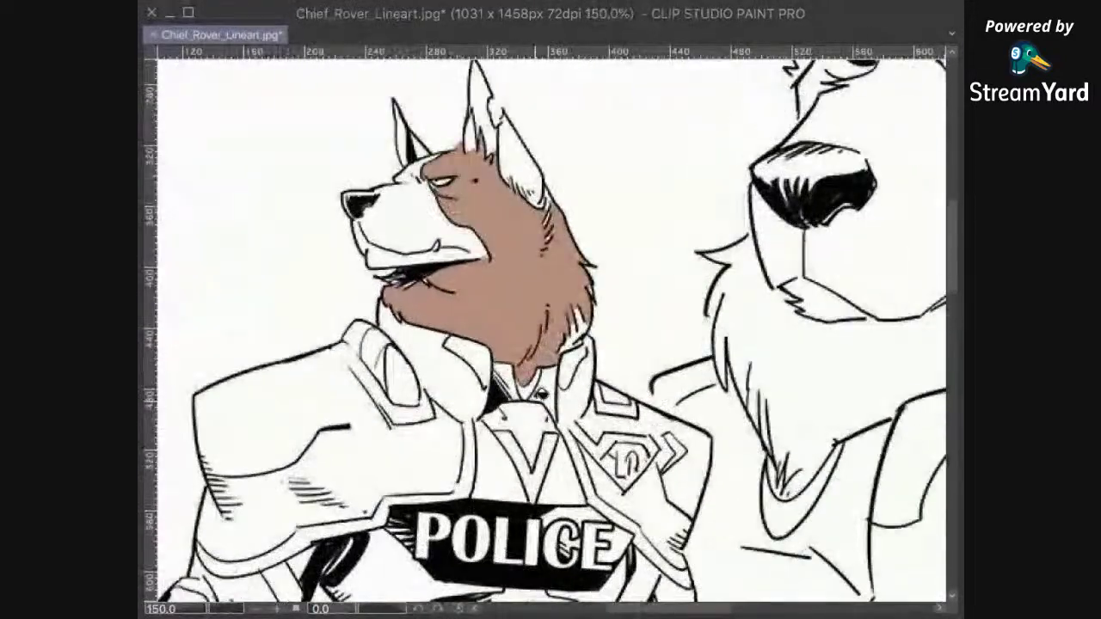
drag(585, 387, 610, 327)
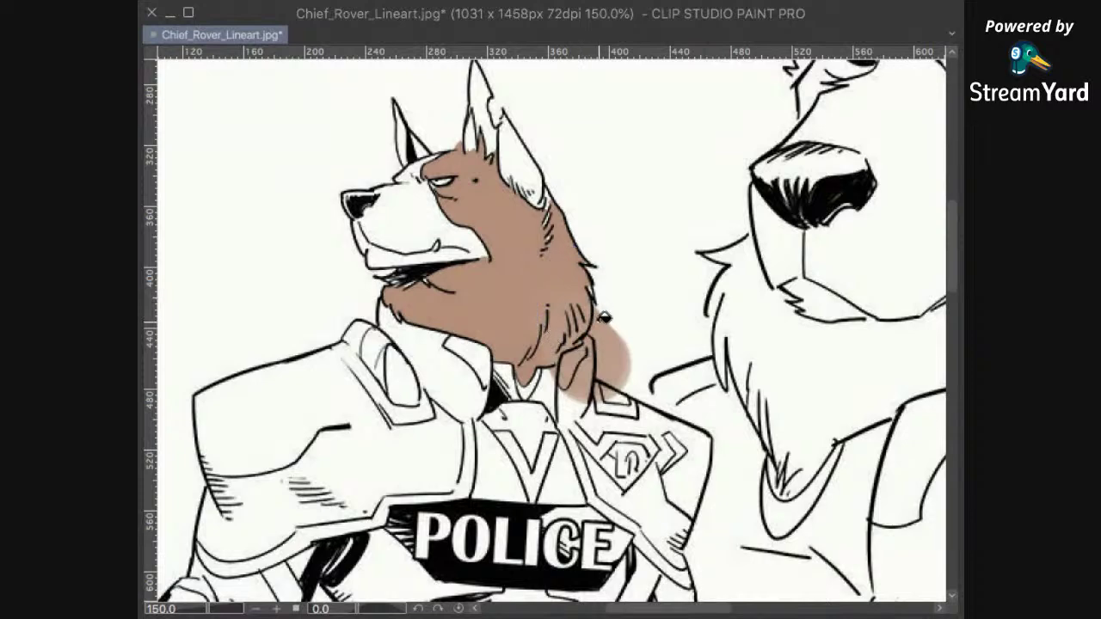
key(ctrl+z)
Step: Fill the standing dog's muzzle, lower jaw, inner ear tufts and remaining neck fur with the same brown
drag(421, 162, 483, 303)
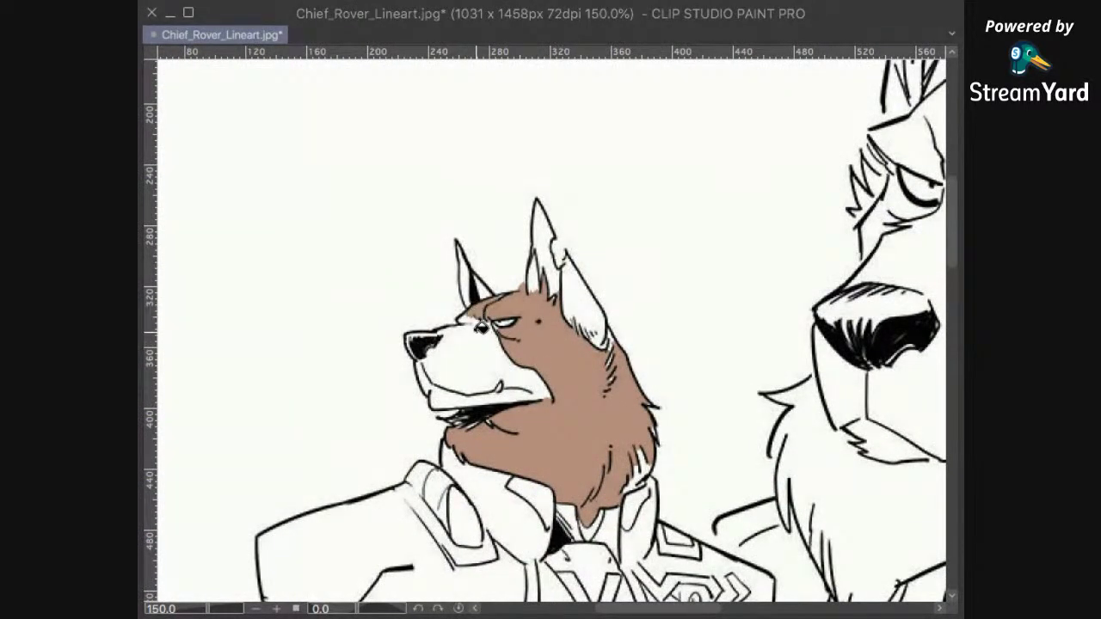
click(478, 334)
click(424, 372)
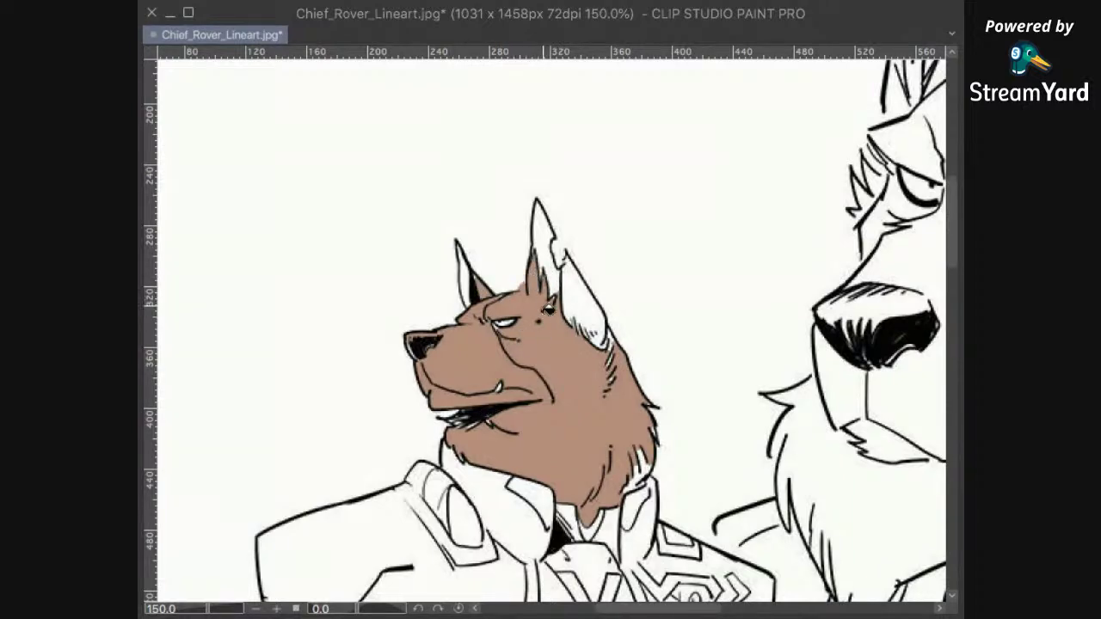
drag(695, 508, 601, 324)
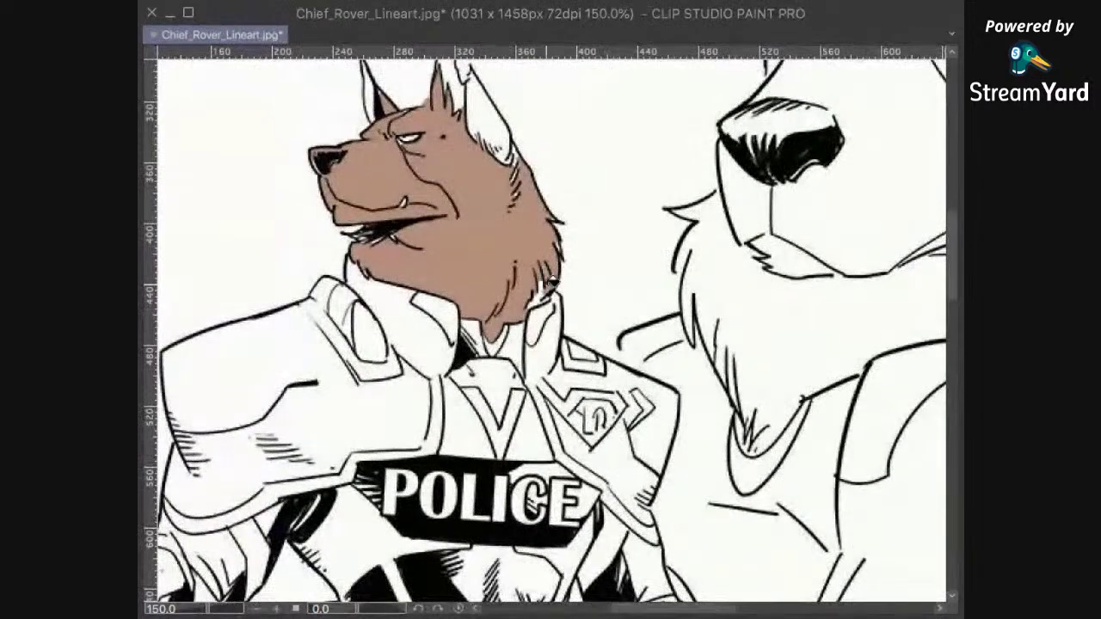
drag(668, 474, 513, 222)
drag(483, 369, 516, 325)
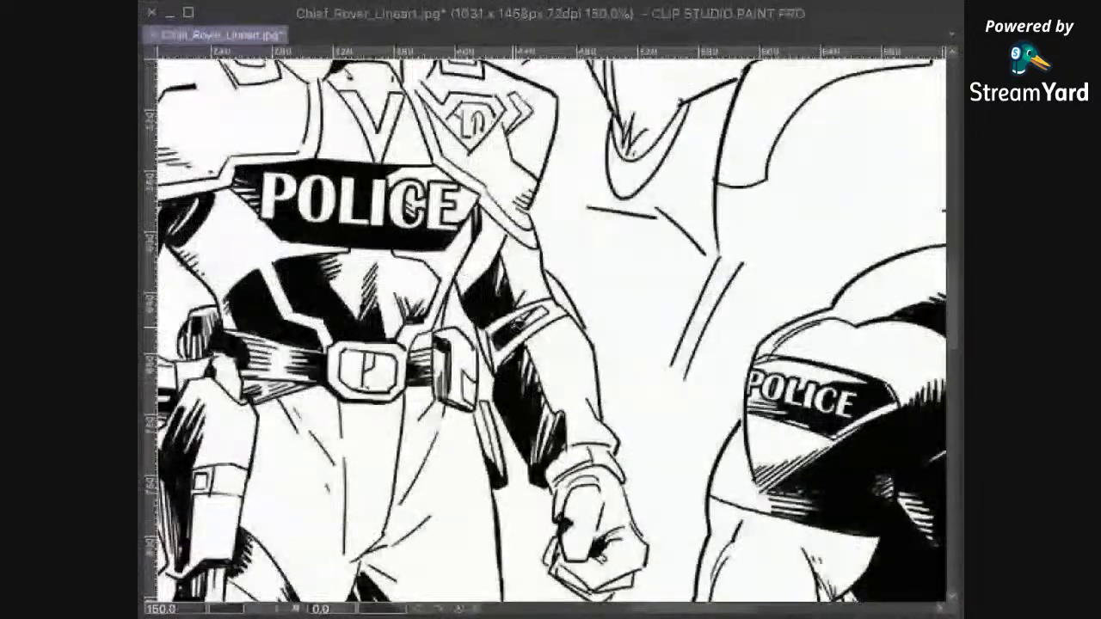
Step: Fill the main areas of both shoulder pads on the standing dog's uniform with golden yellow
scroll(619, 298, down, 3)
drag(619, 376, 710, 554)
drag(648, 414, 594, 444)
scroll(643, 375, up, 2)
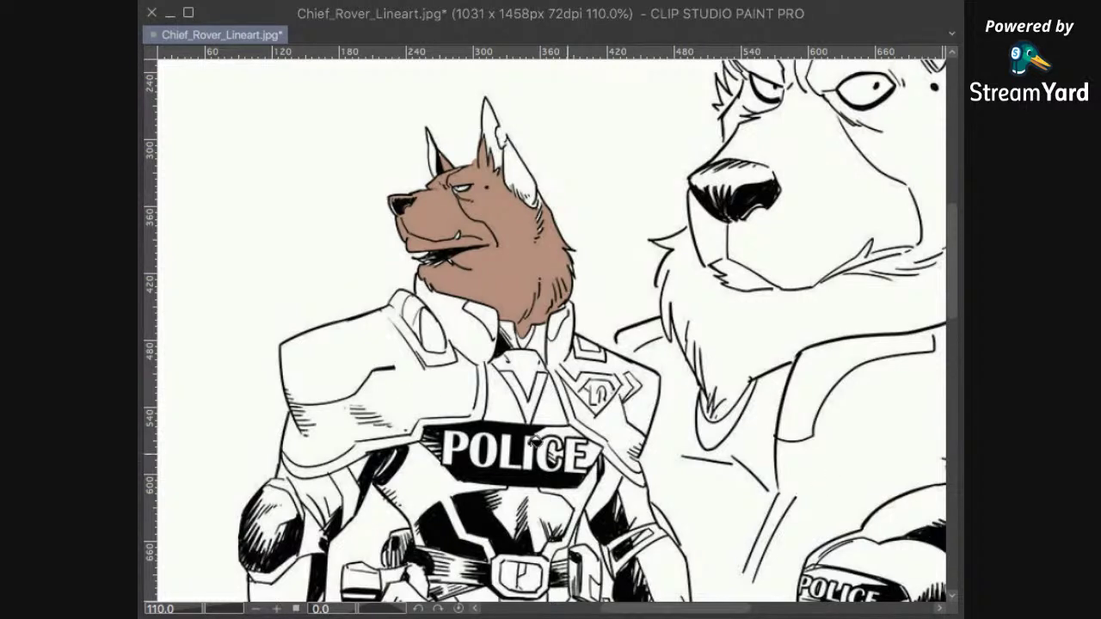
click(434, 420)
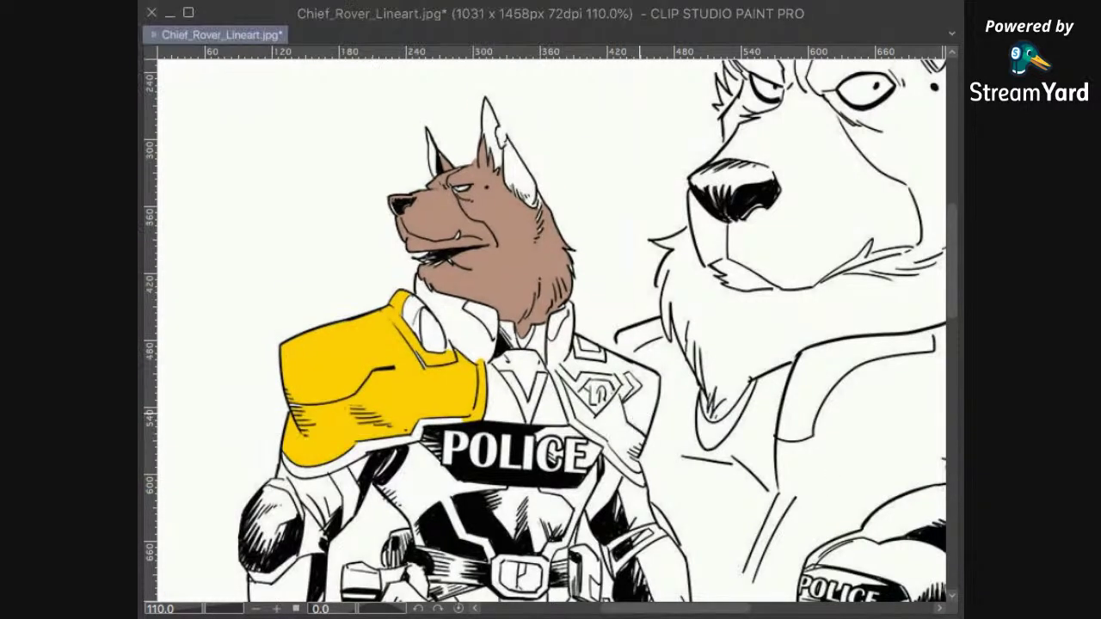
click(638, 411)
click(633, 430)
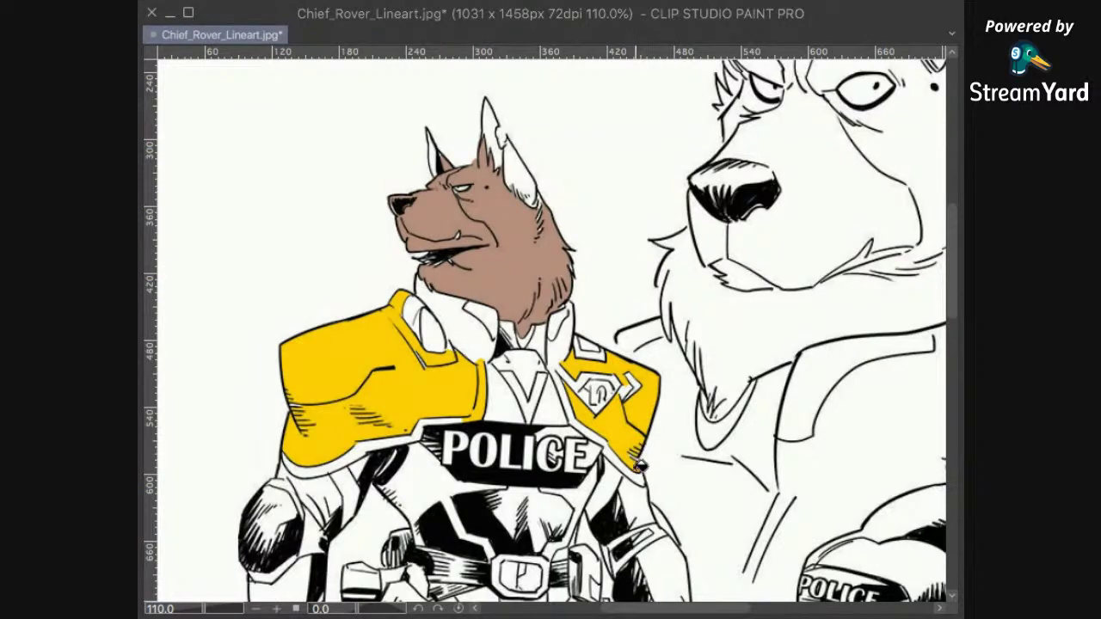
Step: Fill the straps under both shoulder pads and the lower trim of the larger pad with the same golden yellow
drag(629, 495, 662, 359)
scroll(666, 378, down, 4)
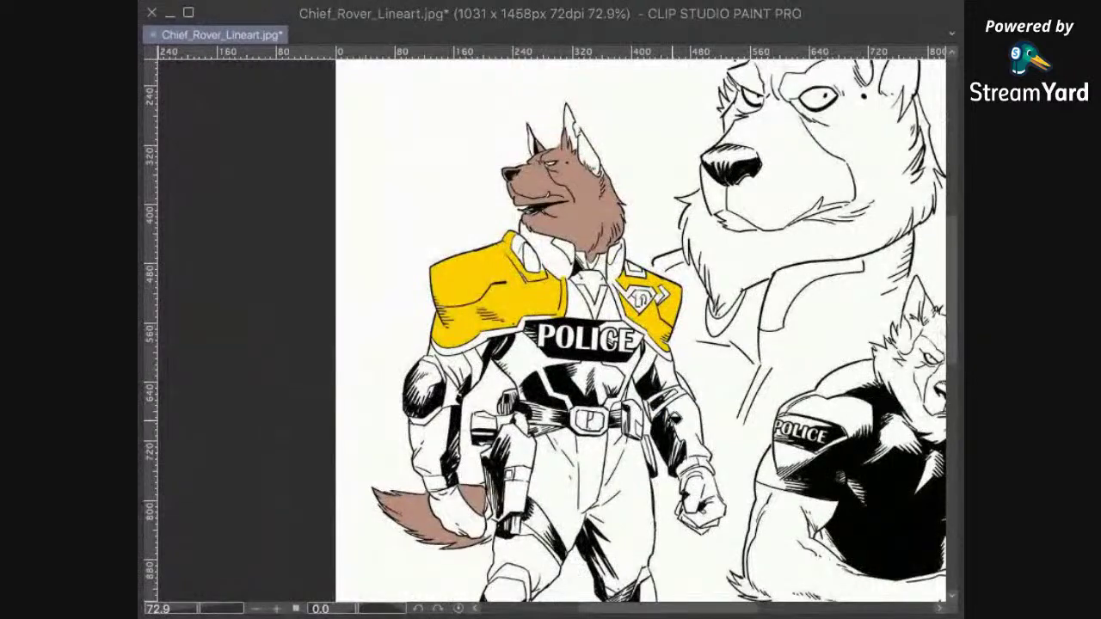
drag(666, 424, 670, 353)
scroll(742, 346, up, 4)
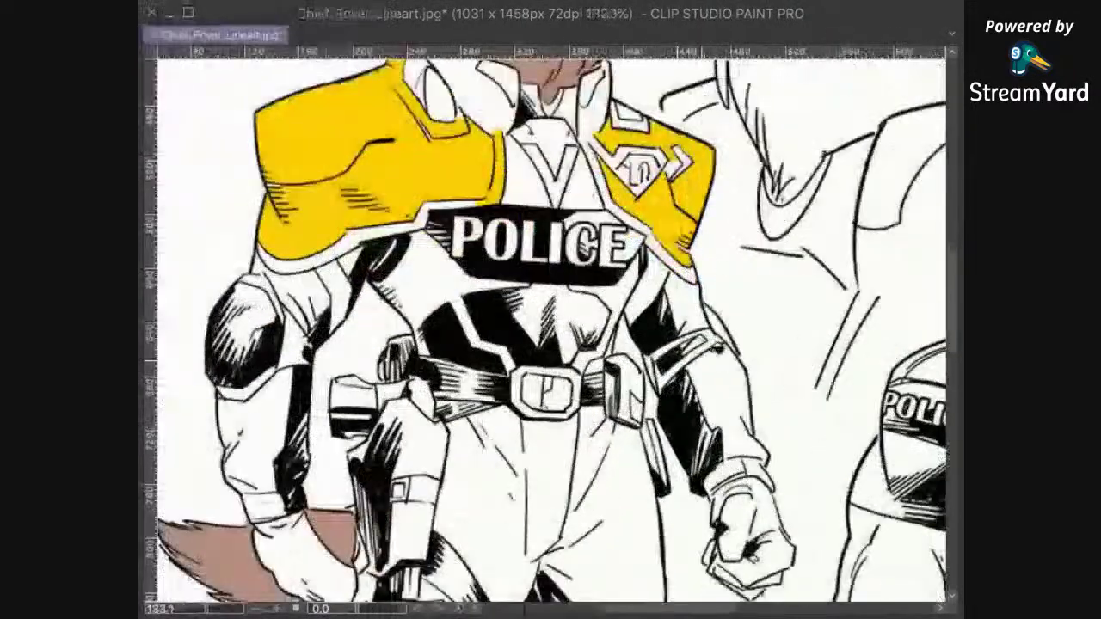
click(660, 269)
click(344, 280)
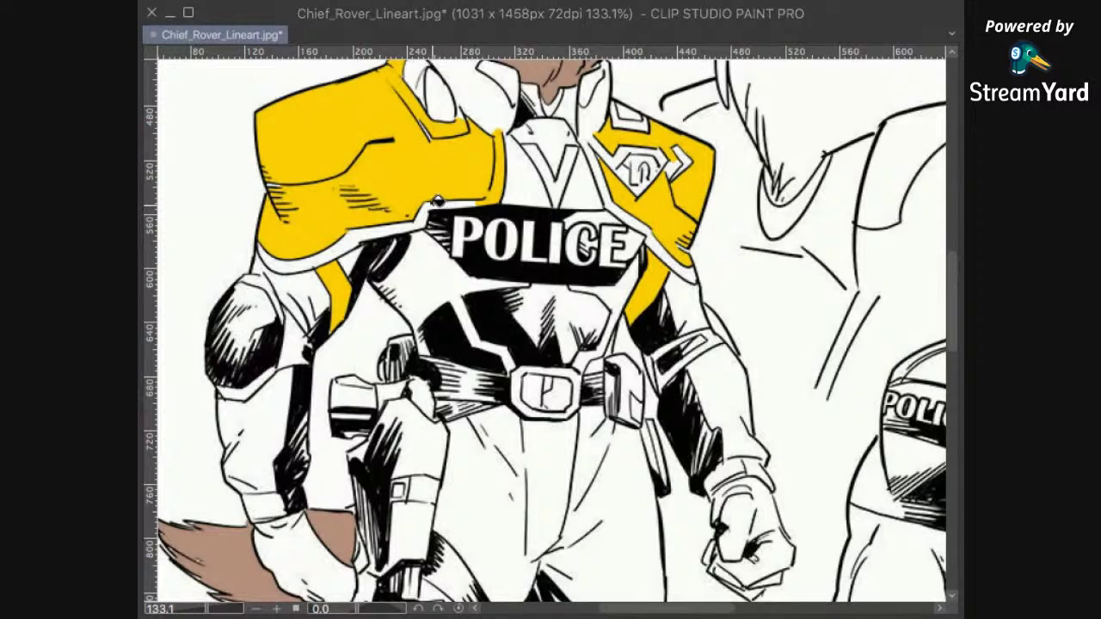
click(435, 207)
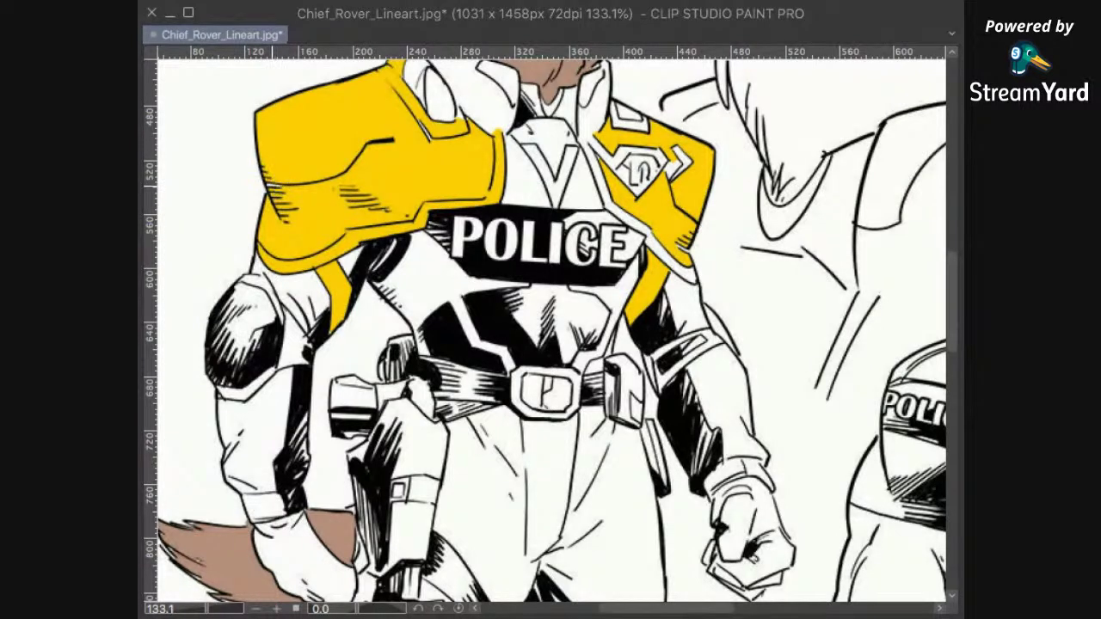
drag(701, 159, 612, 284)
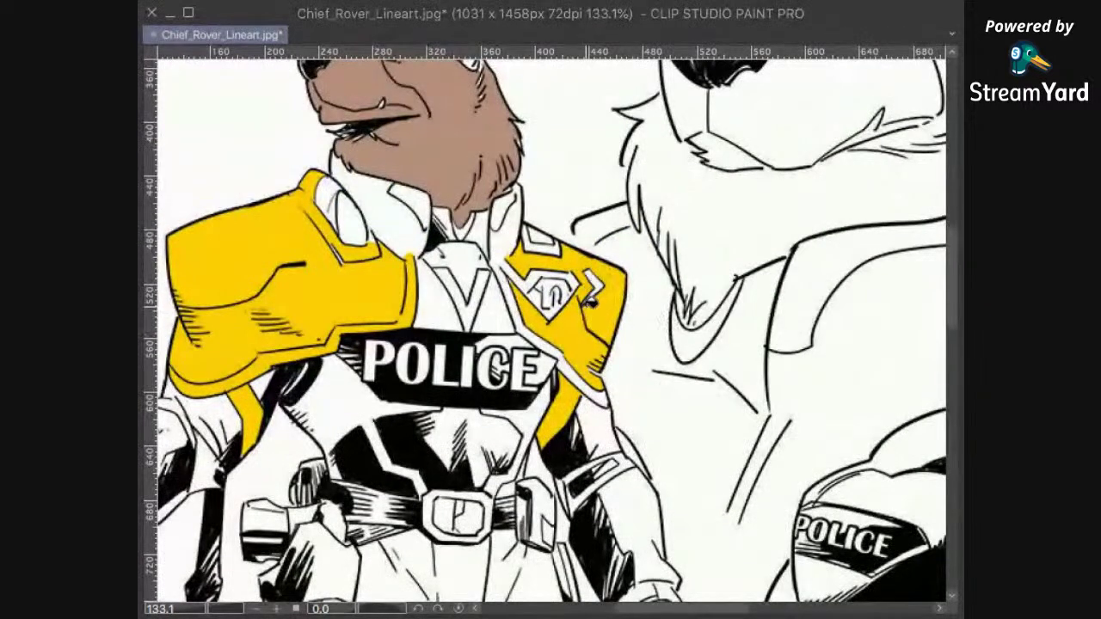
scroll(600, 345, down, 3)
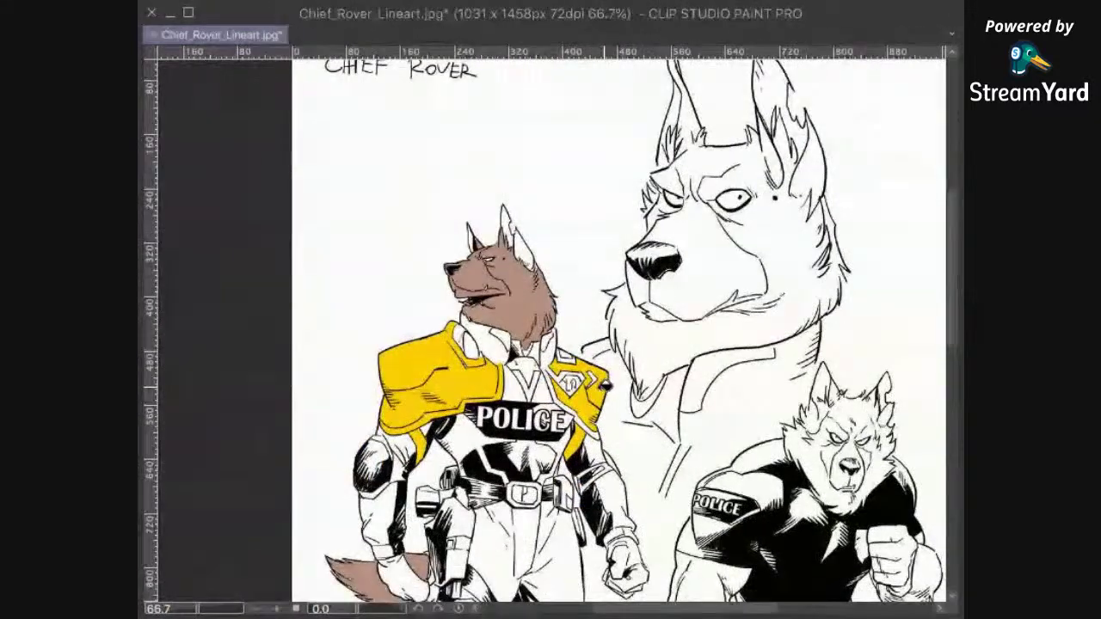
drag(606, 386, 621, 330)
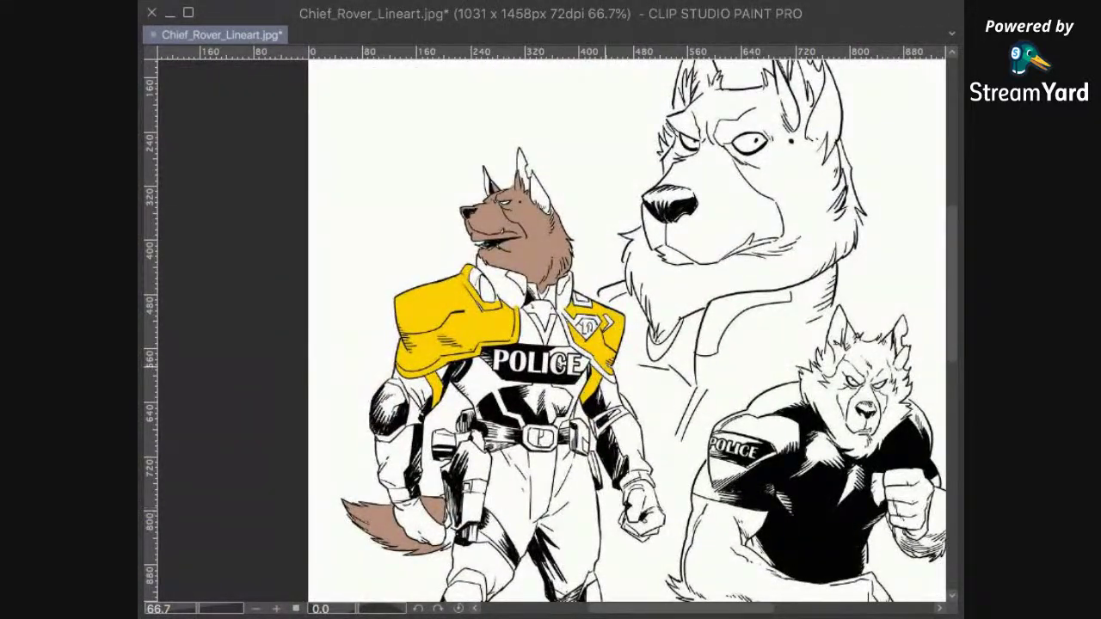
drag(614, 379, 597, 403)
scroll(597, 403, up, 4)
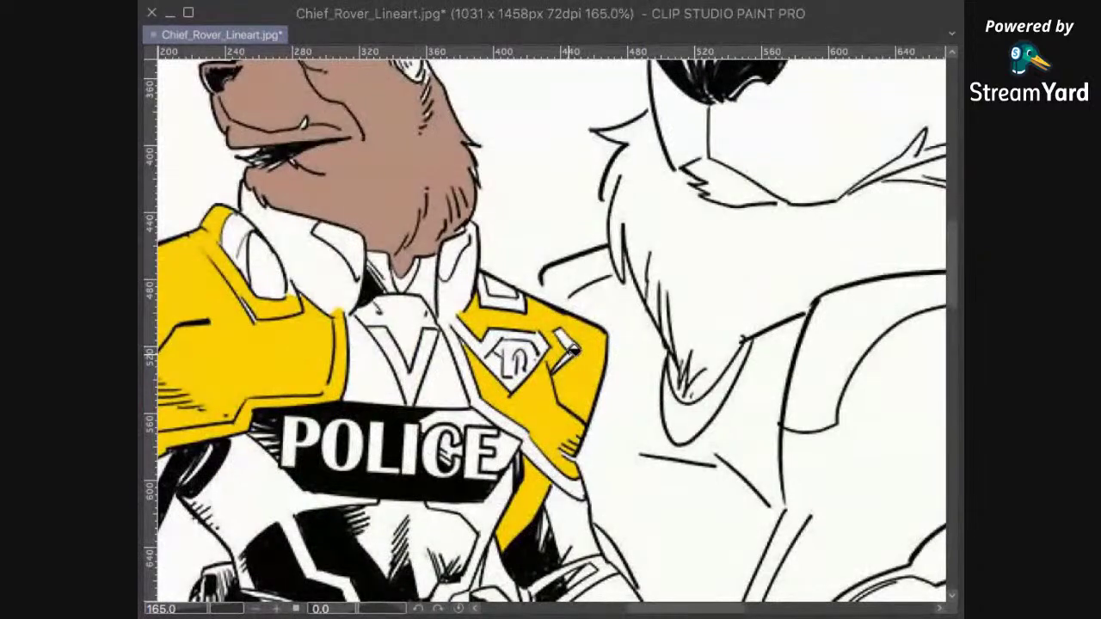
Step: Fill the standing dog's torso suit panels and the upper and lower sleeve of his left arm with warm grey
scroll(592, 407, down, 4)
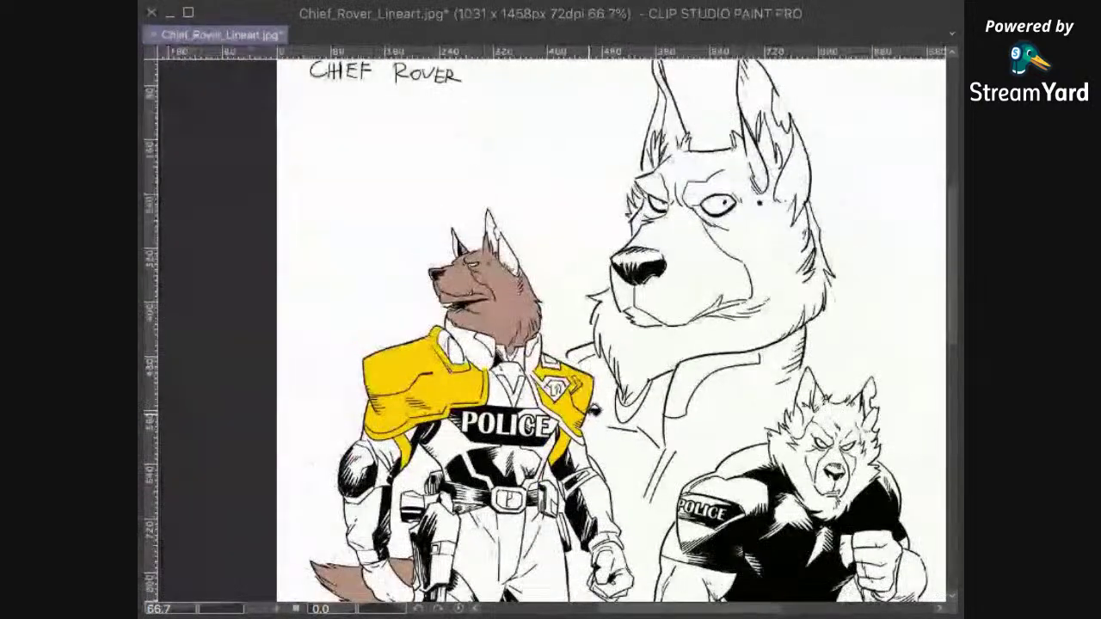
drag(588, 431, 602, 347)
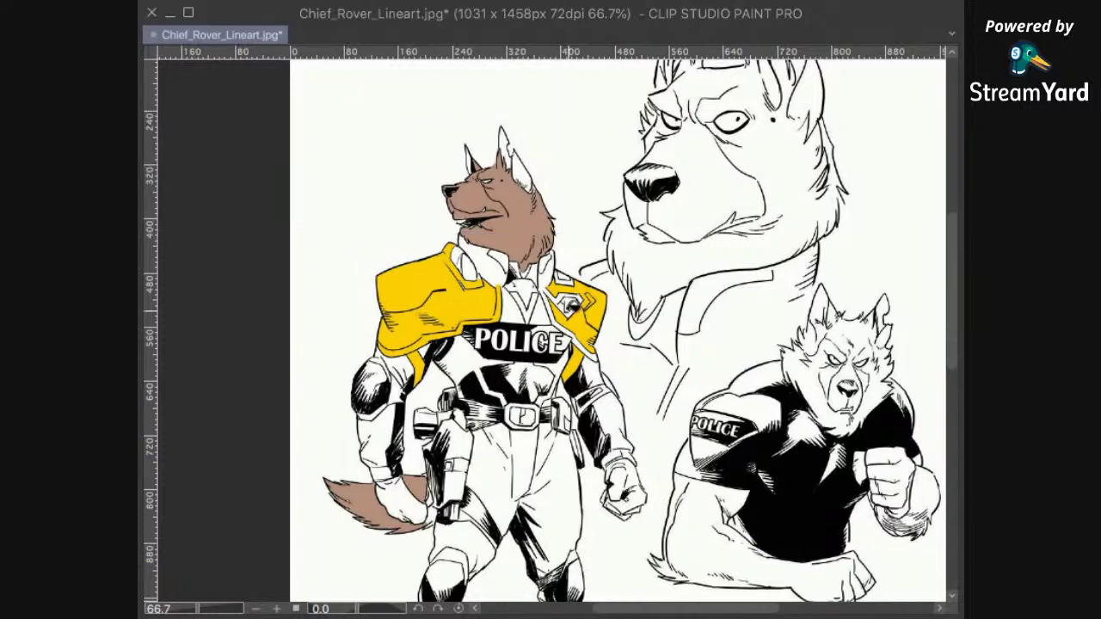
scroll(577, 315, up, 1)
scroll(592, 314, up, 2)
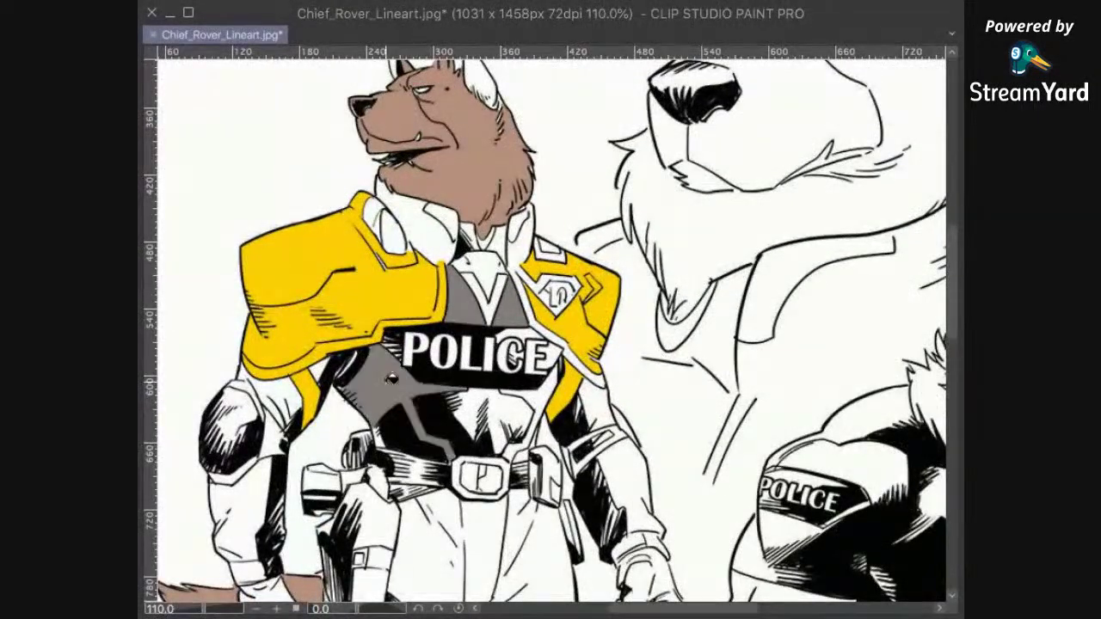
click(559, 394)
click(602, 409)
click(628, 461)
drag(620, 482, 762, 359)
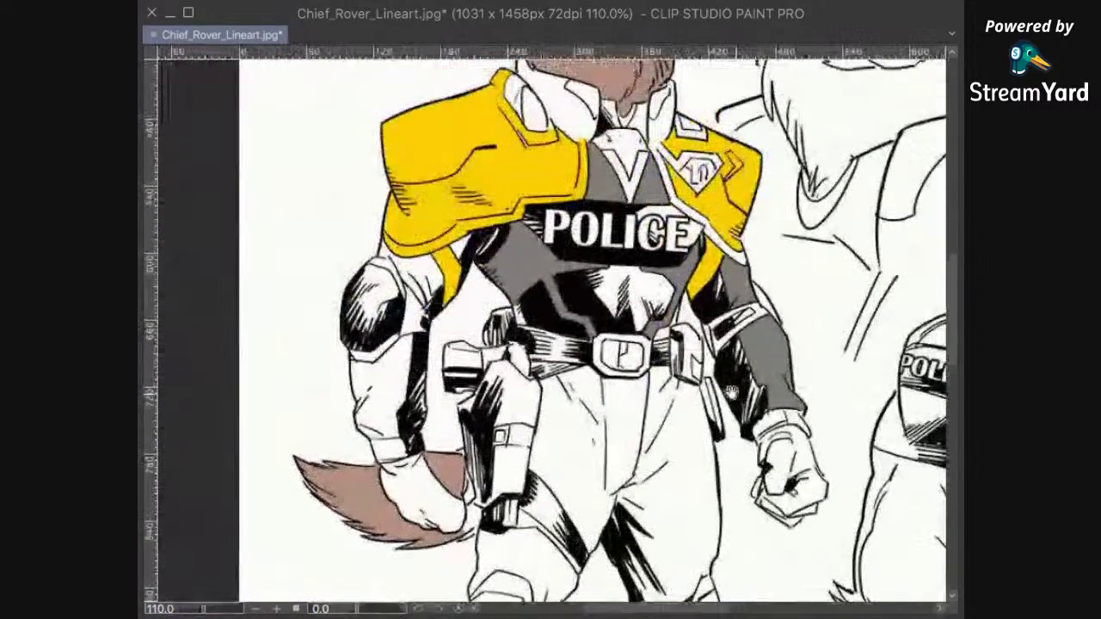
Step: Fill the upper sleeve, forearm, cuff and glove of the standing dog's right arm with the same warm grey
click(426, 274)
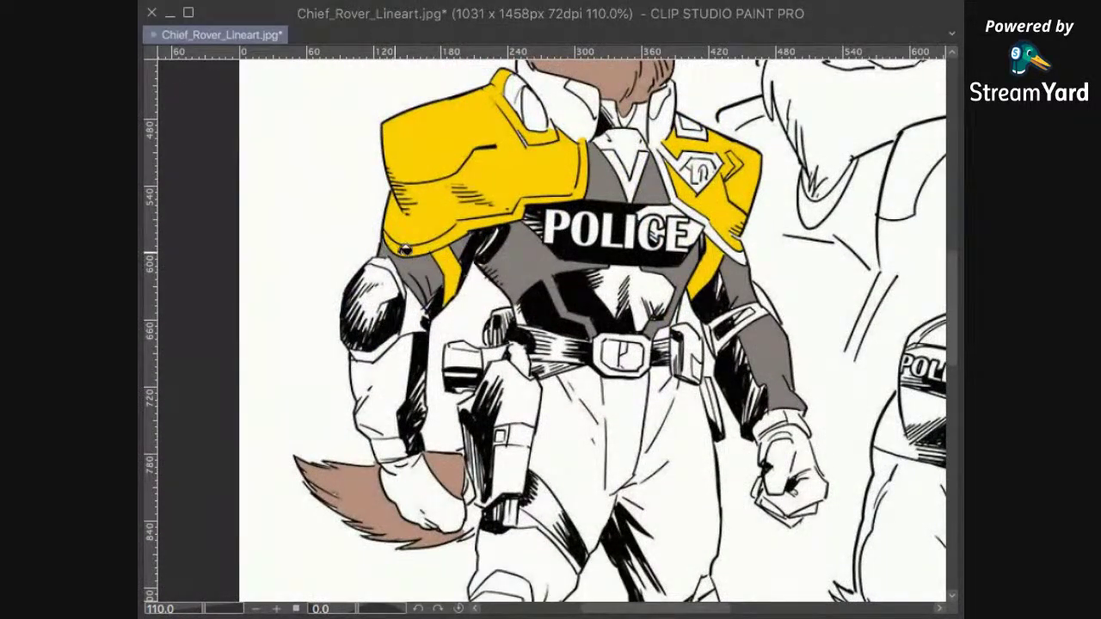
drag(464, 402, 494, 344)
click(422, 304)
drag(461, 390, 471, 358)
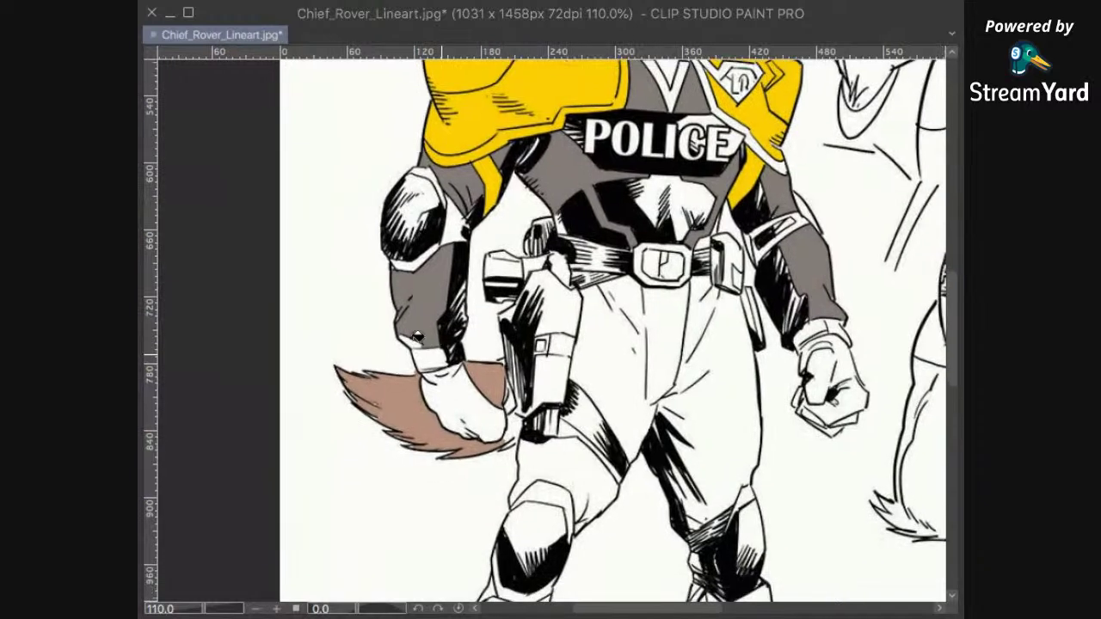
click(439, 363)
click(454, 392)
drag(588, 415, 575, 458)
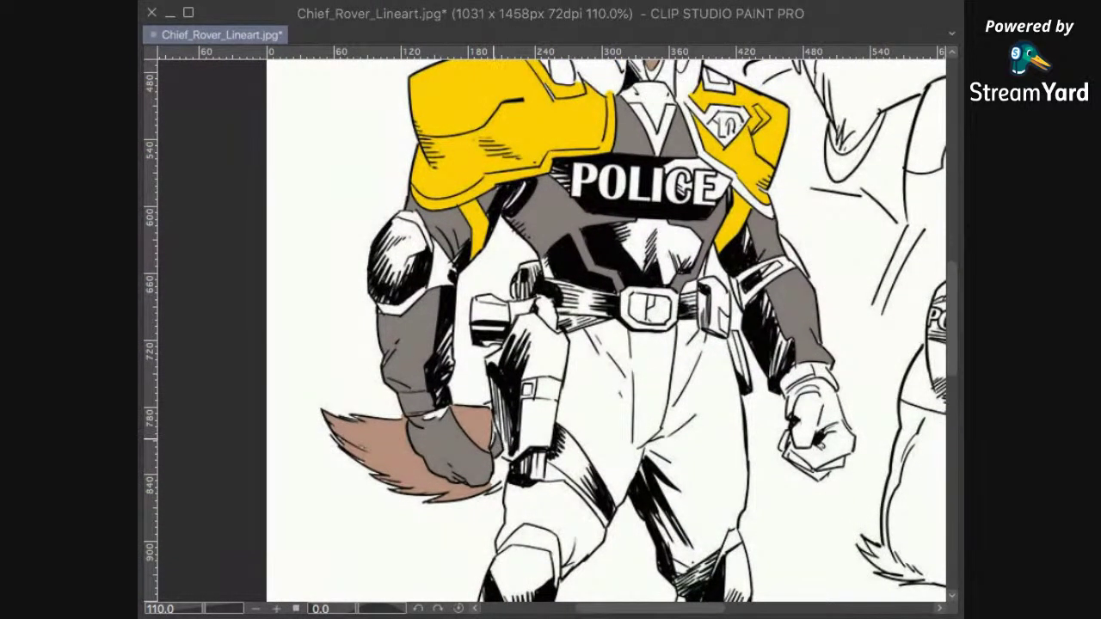
Step: Fill both legs of the standing dog's trousers with the same grey, including the small areas around the knee pad
drag(724, 399, 627, 373)
click(626, 451)
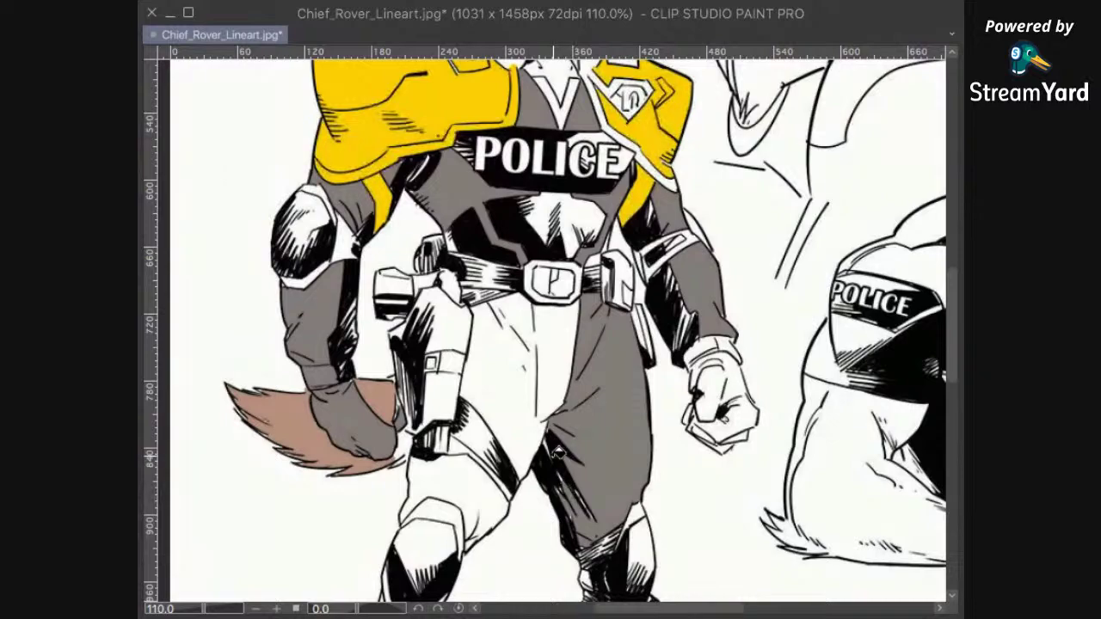
click(534, 416)
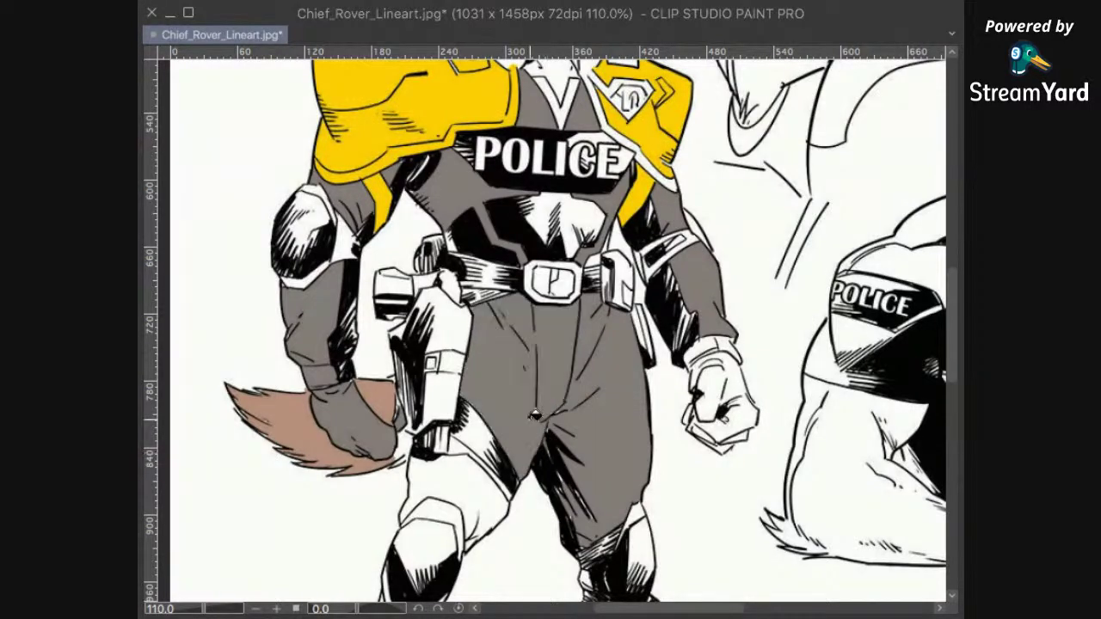
drag(627, 393, 660, 284)
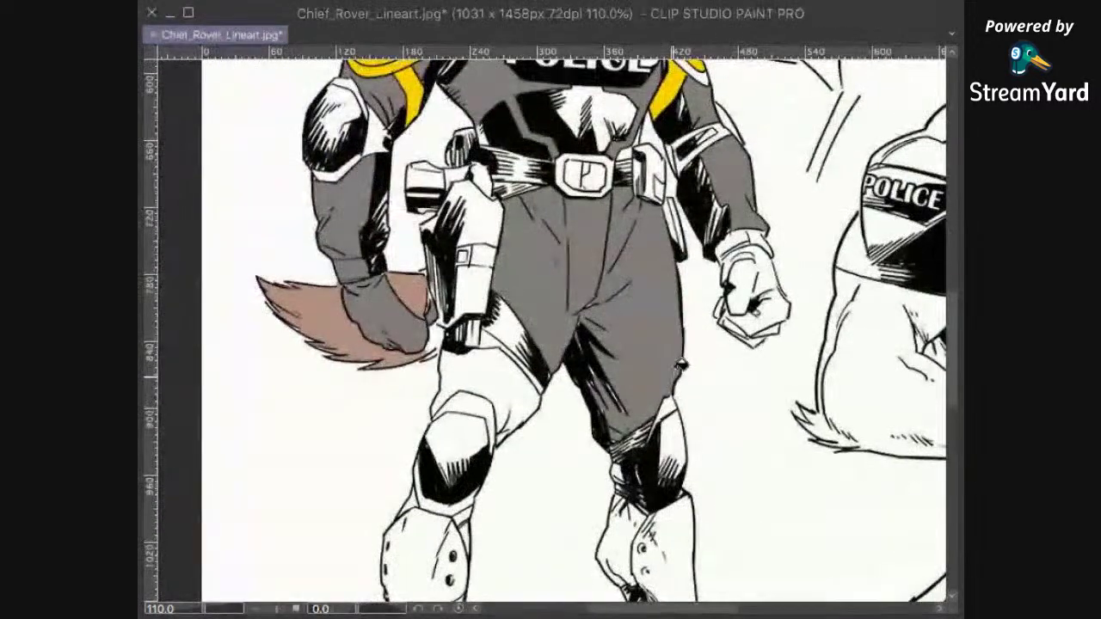
scroll(683, 370, down, 2)
drag(670, 380, 664, 441)
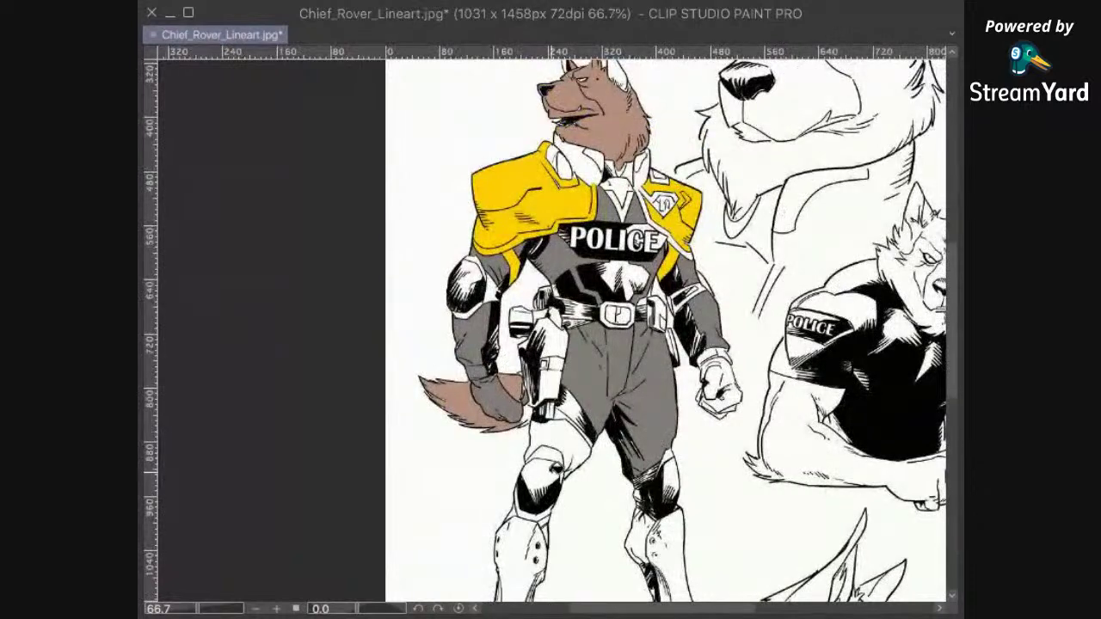
drag(597, 592, 630, 503)
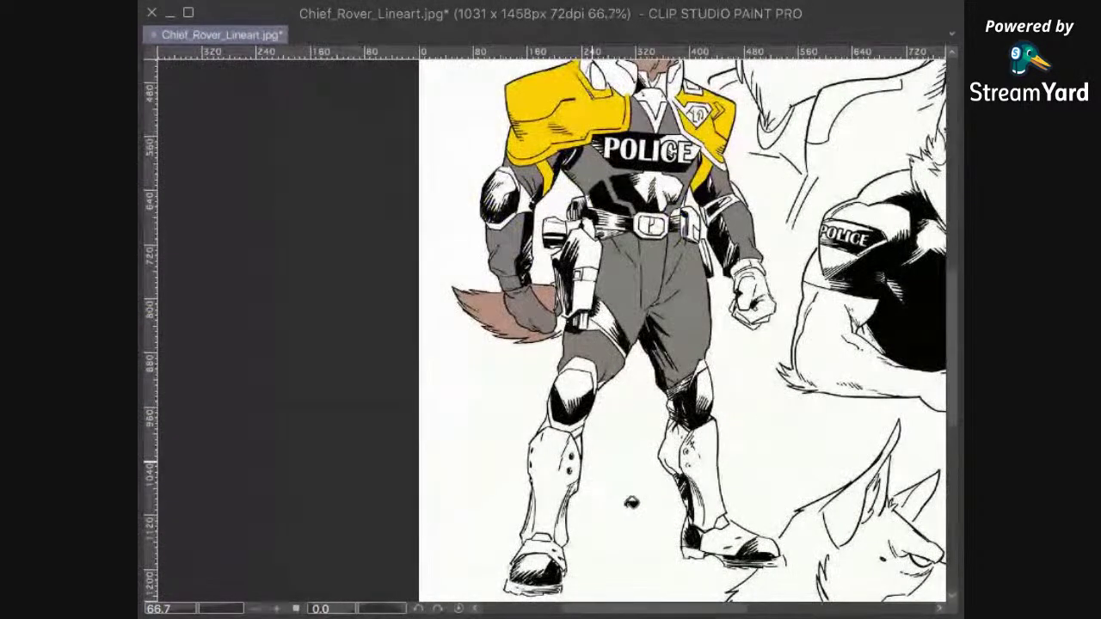
drag(597, 452, 520, 479)
scroll(664, 460, up, 2)
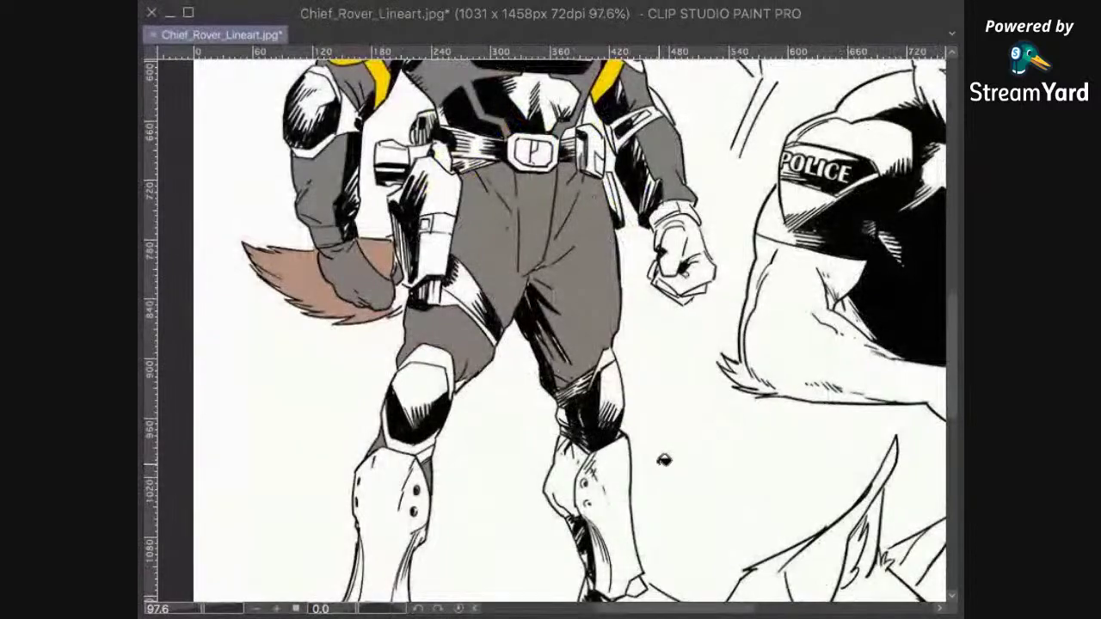
Step: Check the grey and yellow fills on the standing dog's uniform against the rest of the character sheet
drag(664, 460, 621, 439)
drag(678, 158, 658, 407)
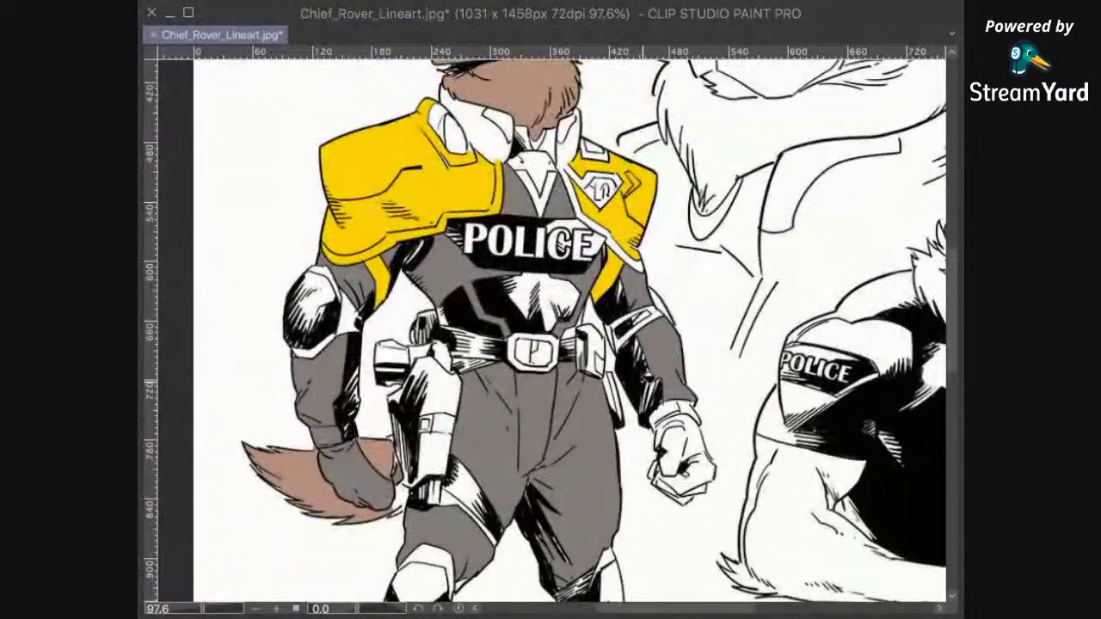
scroll(629, 385, up, 1)
drag(637, 172, 632, 411)
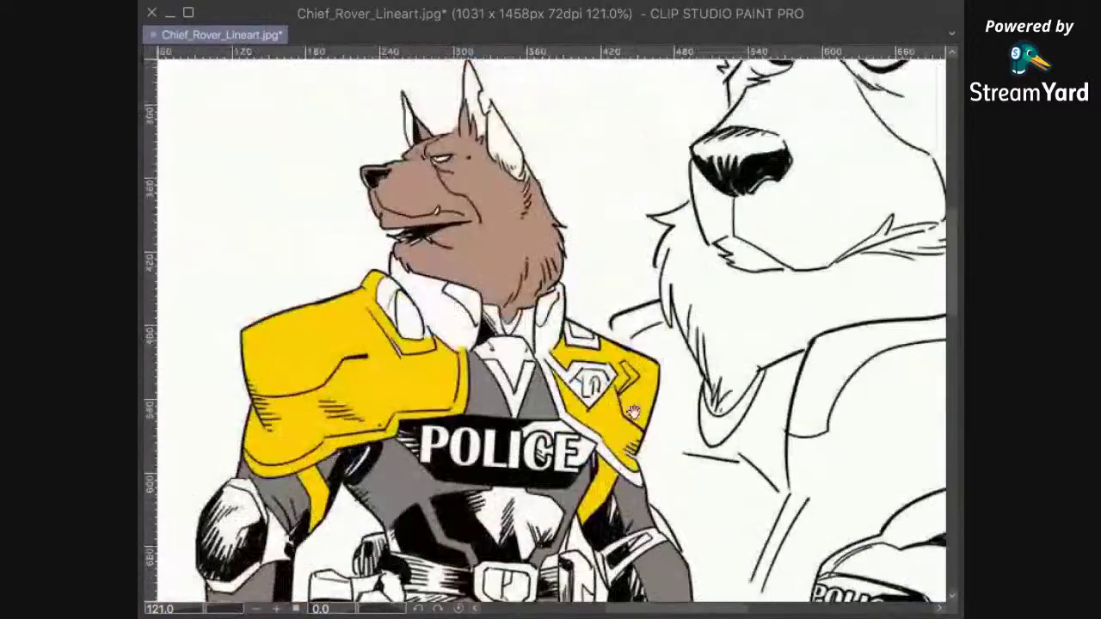
scroll(632, 411, up, 2)
drag(527, 521, 729, 302)
scroll(749, 322, down, 5)
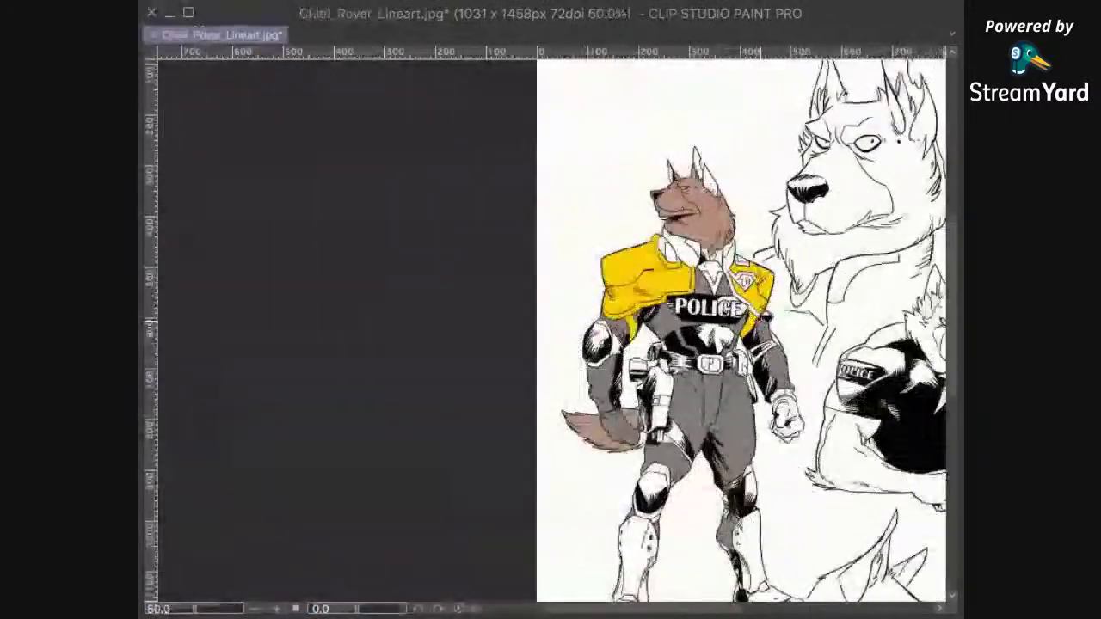
mouse_move(731, 344)
mouse_down()
mouse_move(604, 266)
mouse_move(556, 334)
mouse_move(566, 273)
mouse_up()
drag(794, 294, 726, 392)
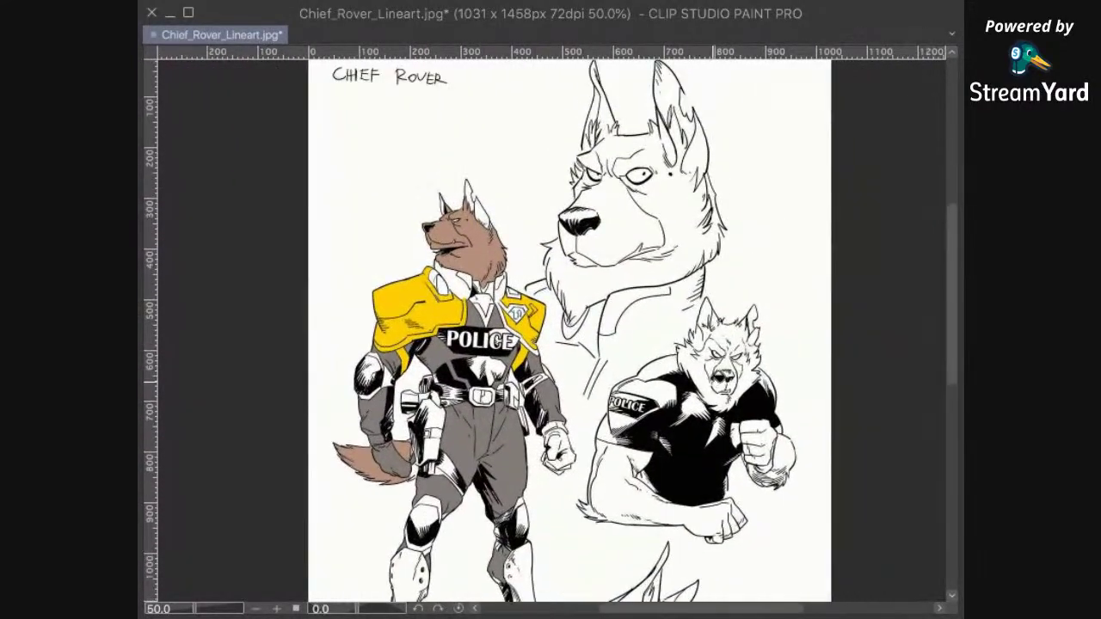
drag(714, 338, 742, 298)
scroll(697, 368, up, 6)
drag(668, 392, 727, 569)
drag(512, 411, 666, 433)
scroll(663, 432, up, 4)
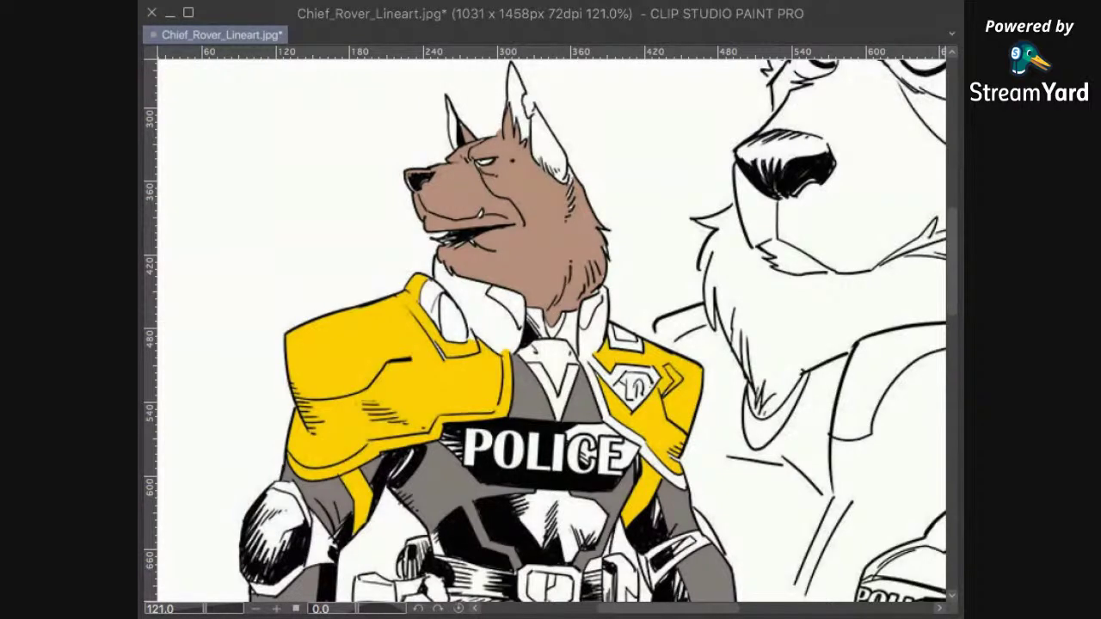
drag(747, 272, 391, 384)
Step: Try to fill the large bust's cheek fur with the uniform grey and undo the fill
scroll(713, 374, down, 4)
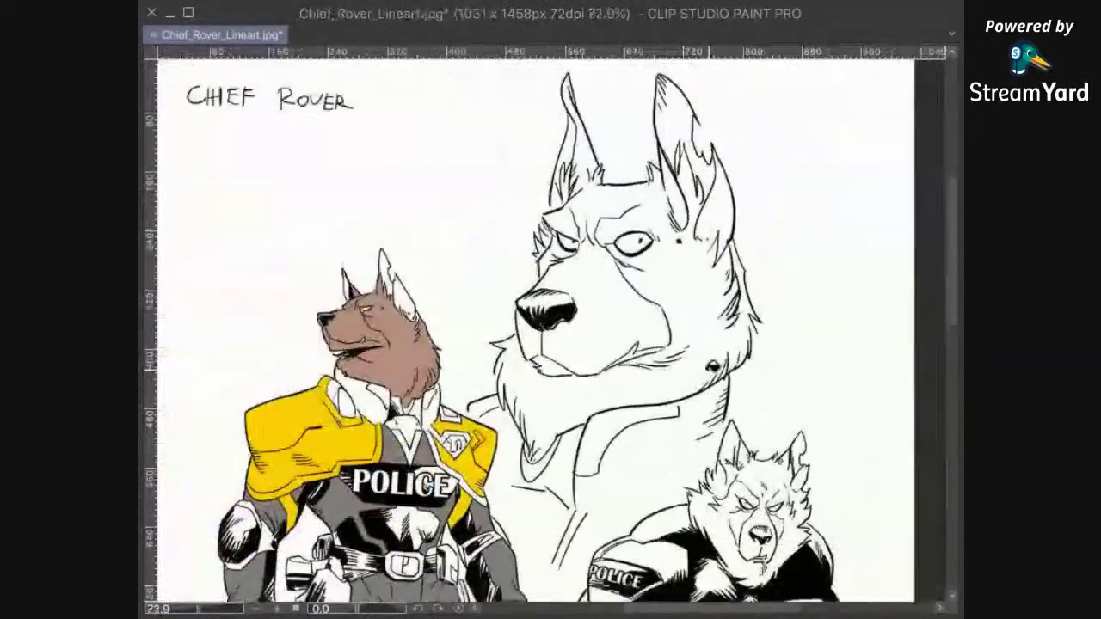
click(696, 327)
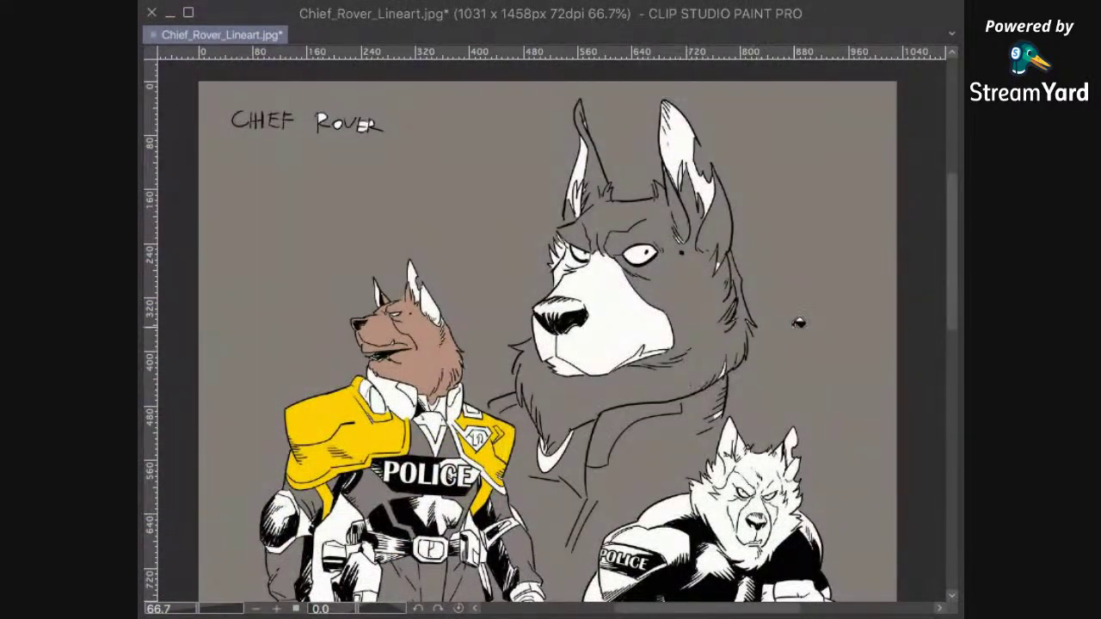
key(ctrl+z)
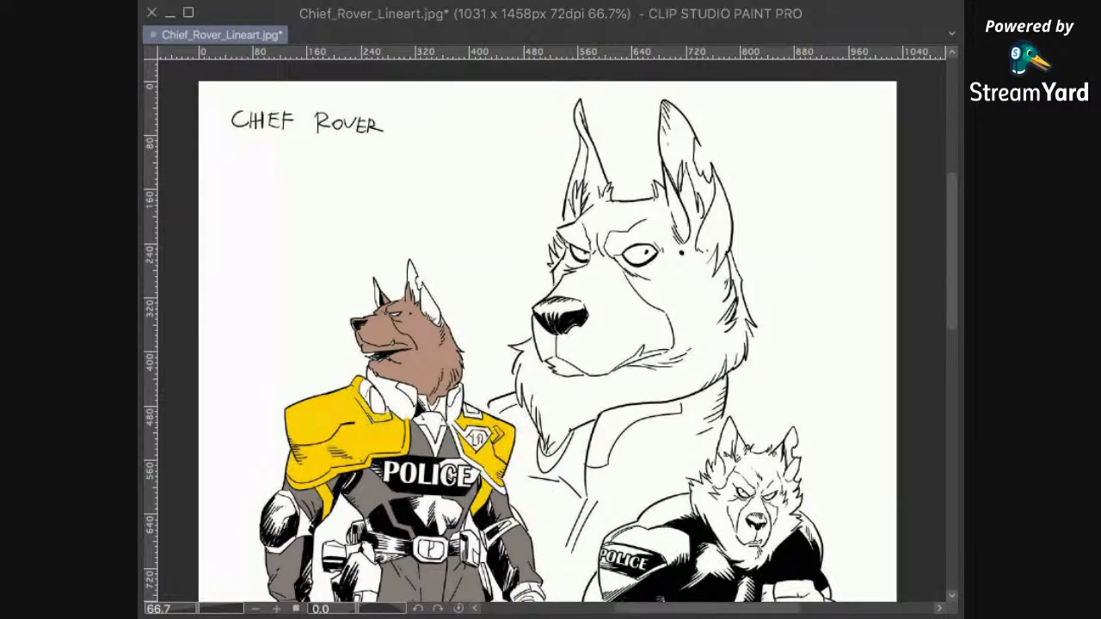
Step: Examine the line art of the large bust and compare it with the standing dog's filled head up close
scroll(692, 413, down, 4)
scroll(707, 327, up, 2)
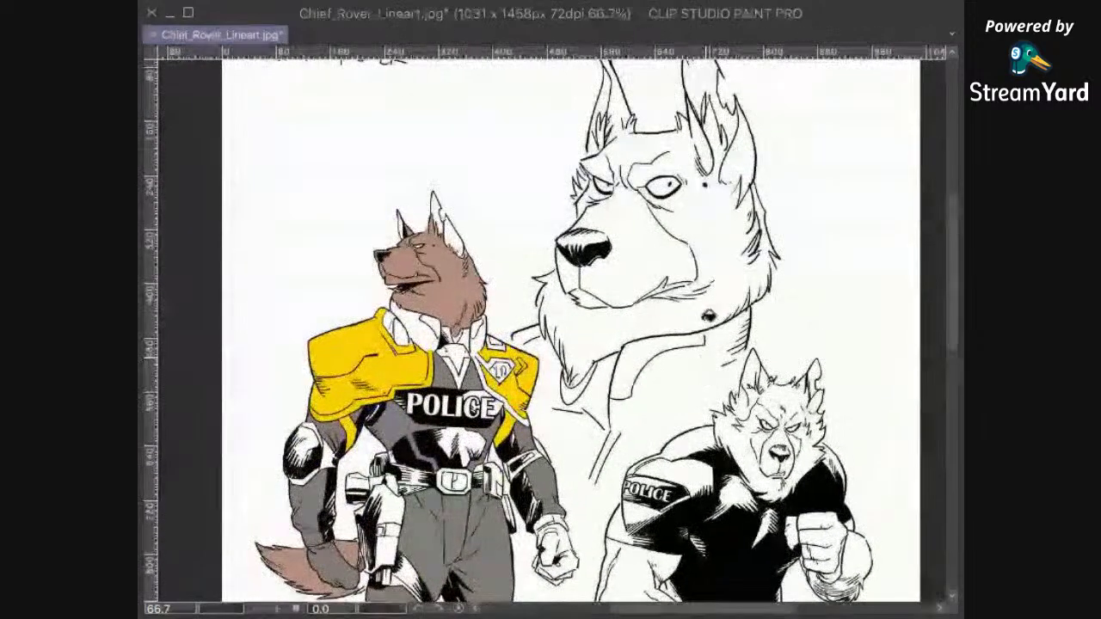
scroll(718, 287, up, 5)
drag(689, 348, 698, 416)
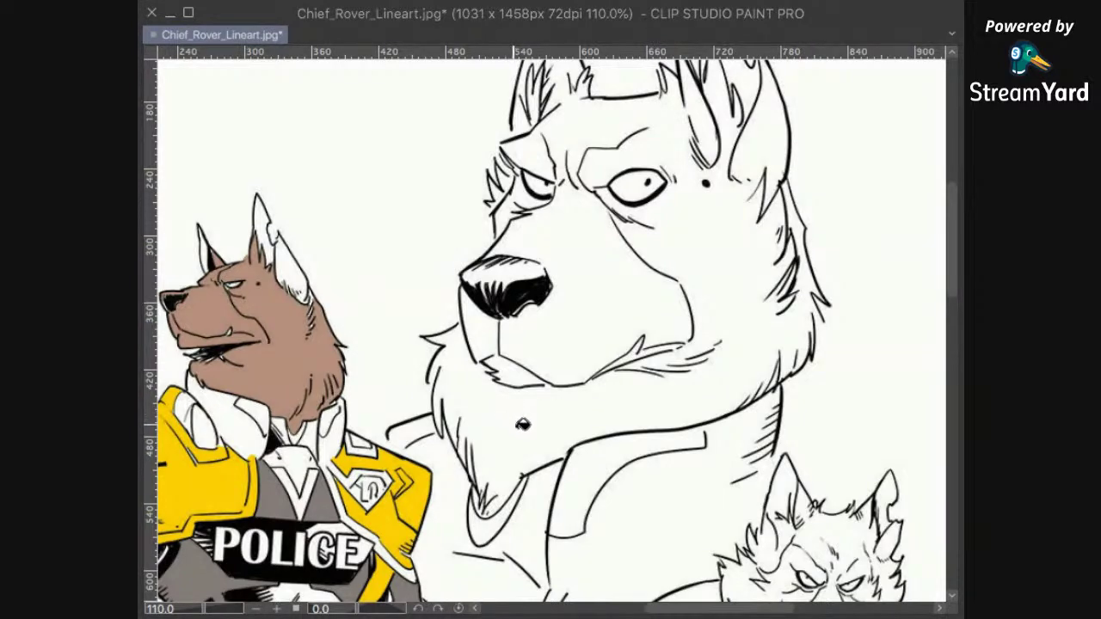
drag(421, 382, 666, 403)
scroll(565, 374, up, 6)
scroll(566, 370, up, 3)
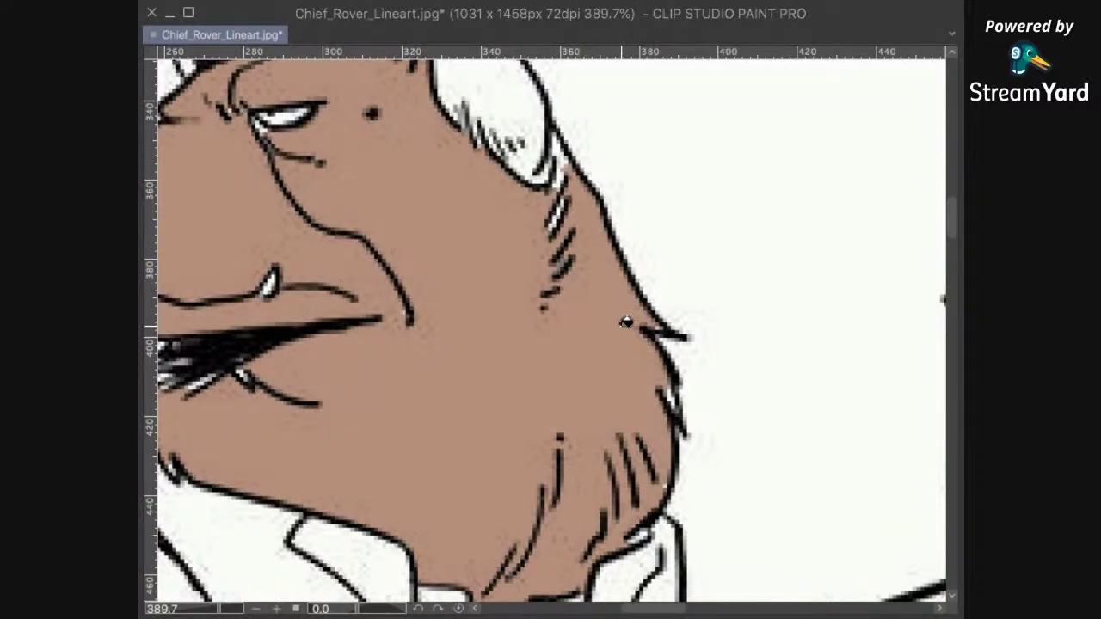
scroll(677, 358, down, 5)
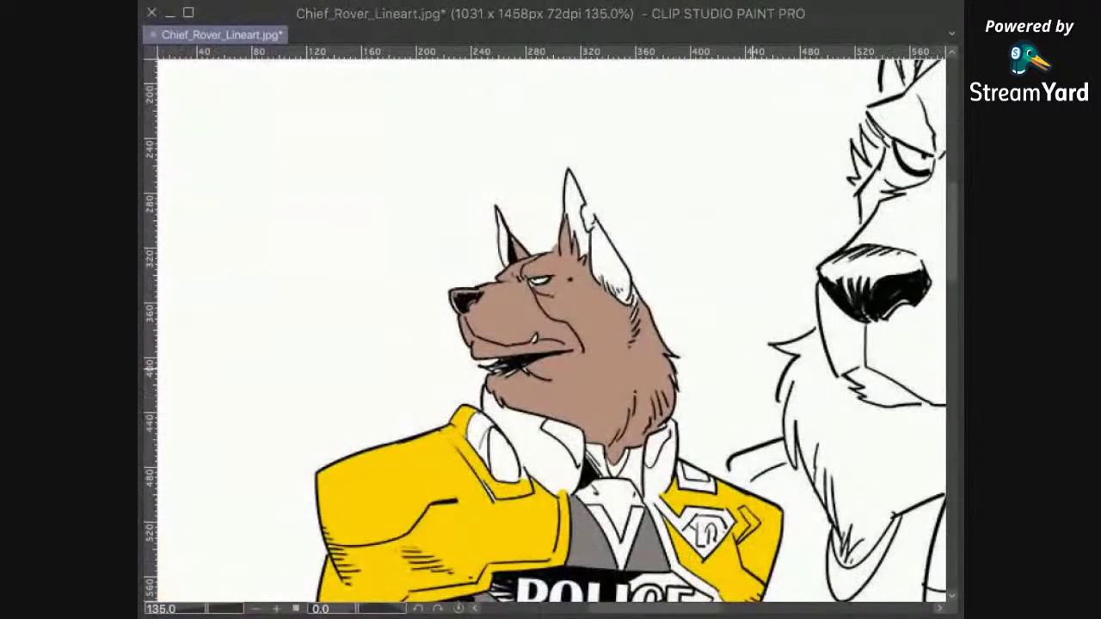
scroll(709, 360, right, 8)
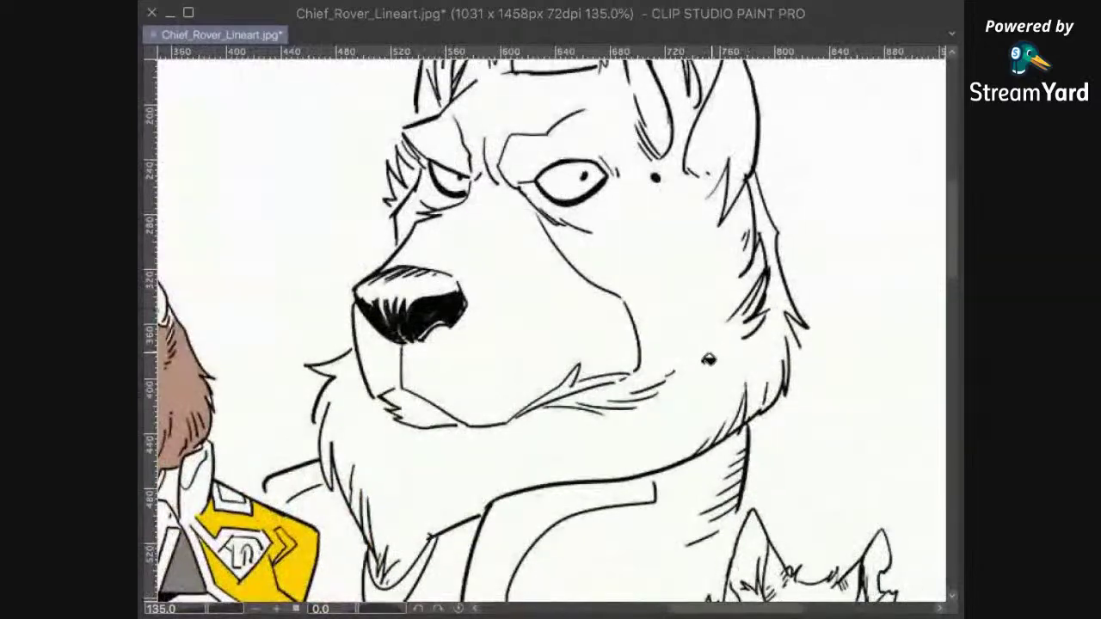
scroll(709, 359, down, 2)
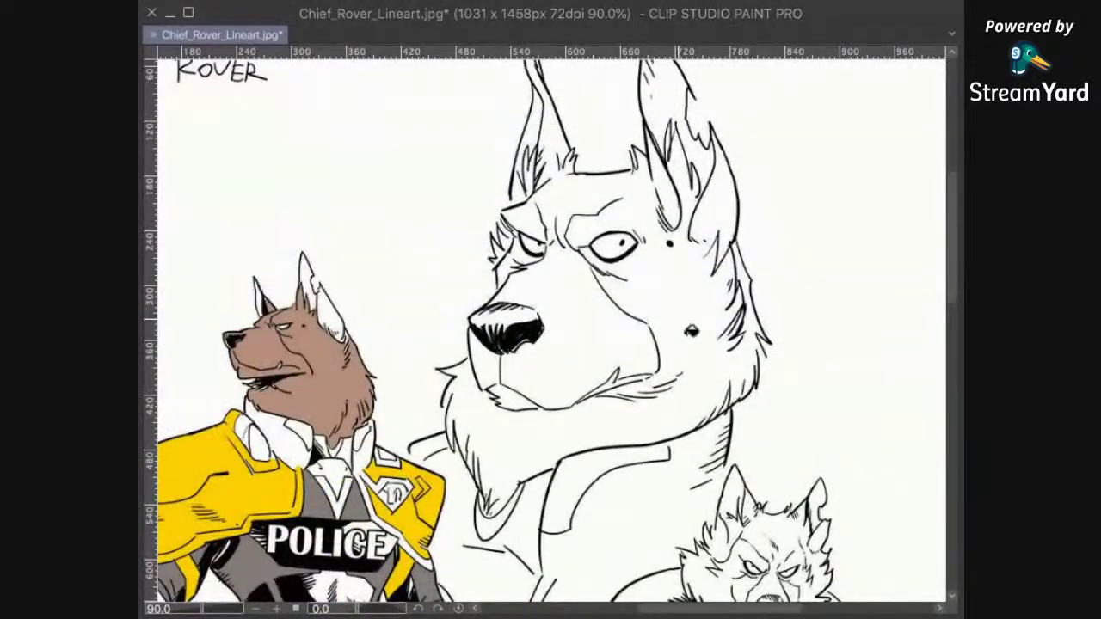
Step: Test a grey fill on the large bust's cheek, inspect the neck fur outline for gaps, and undo the fill
click(690, 332)
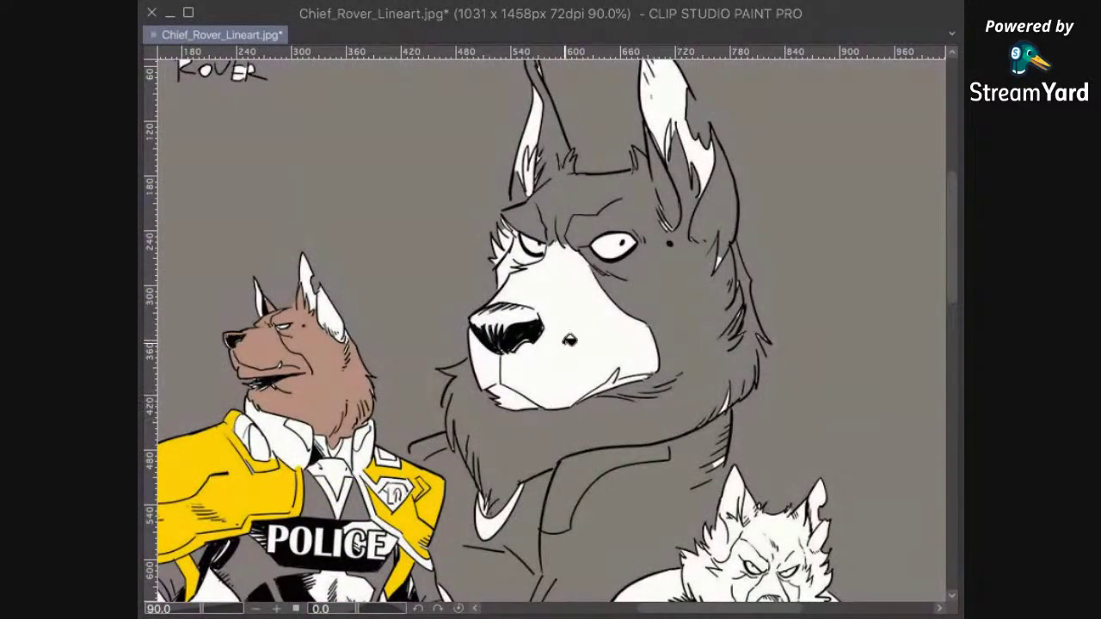
scroll(563, 357, up, 4)
scroll(561, 365, up, 4)
drag(330, 501, 702, 394)
scroll(578, 353, up, 3)
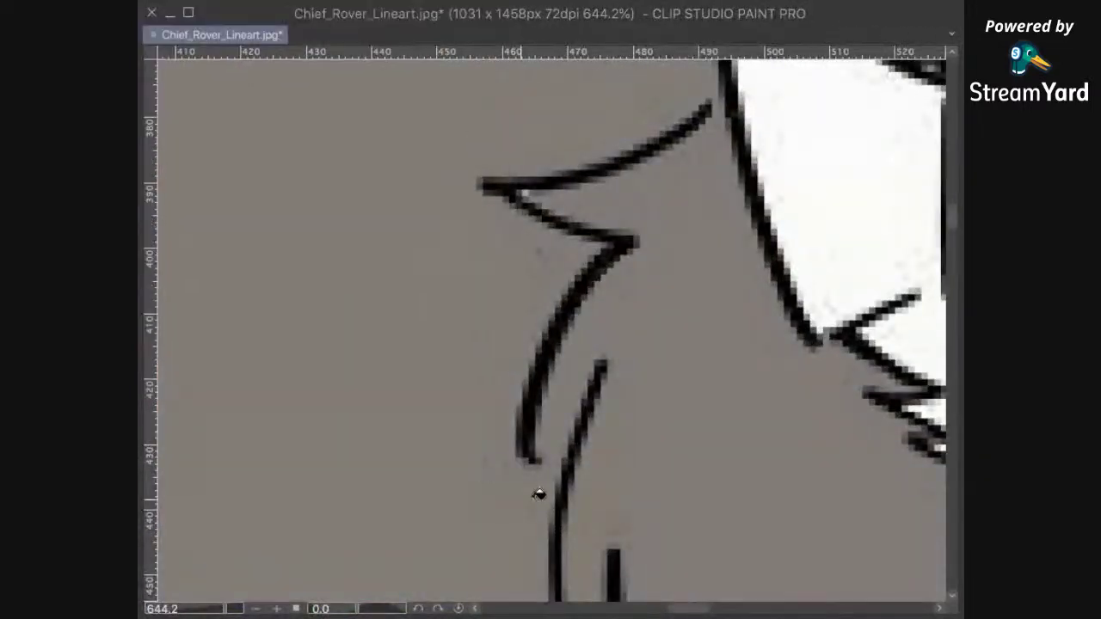
scroll(648, 387, down, 5)
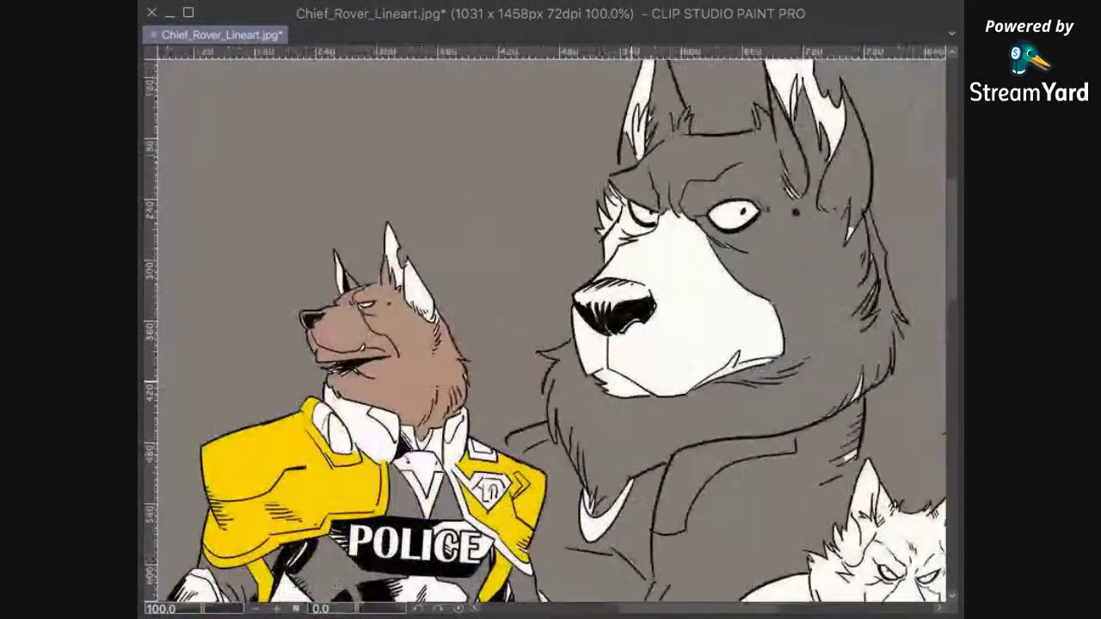
drag(687, 388, 628, 410)
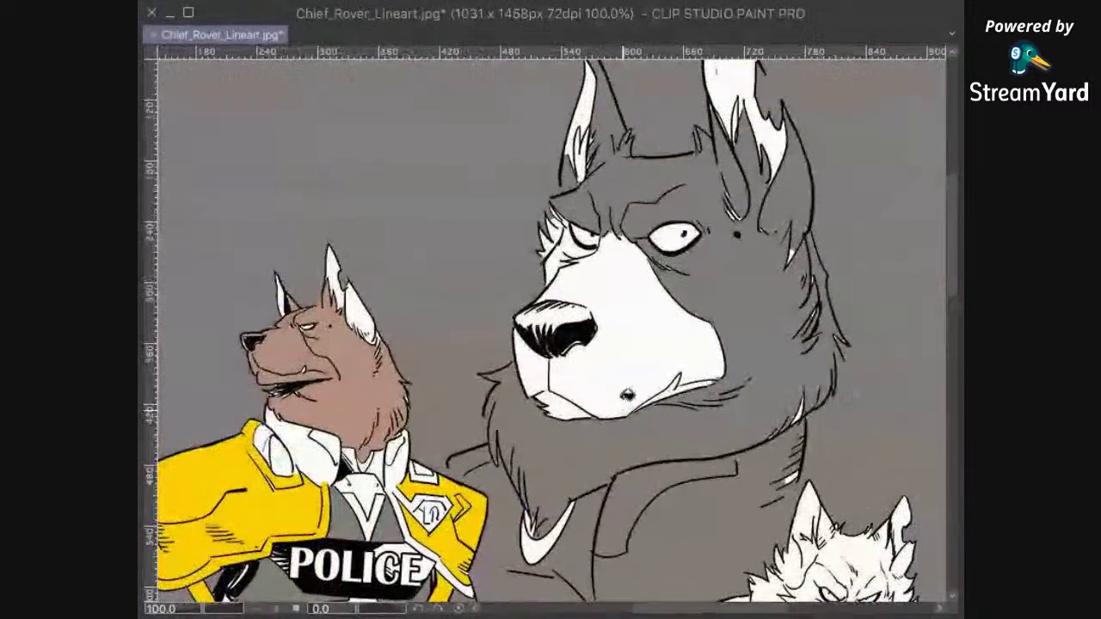
key(ctrl+z)
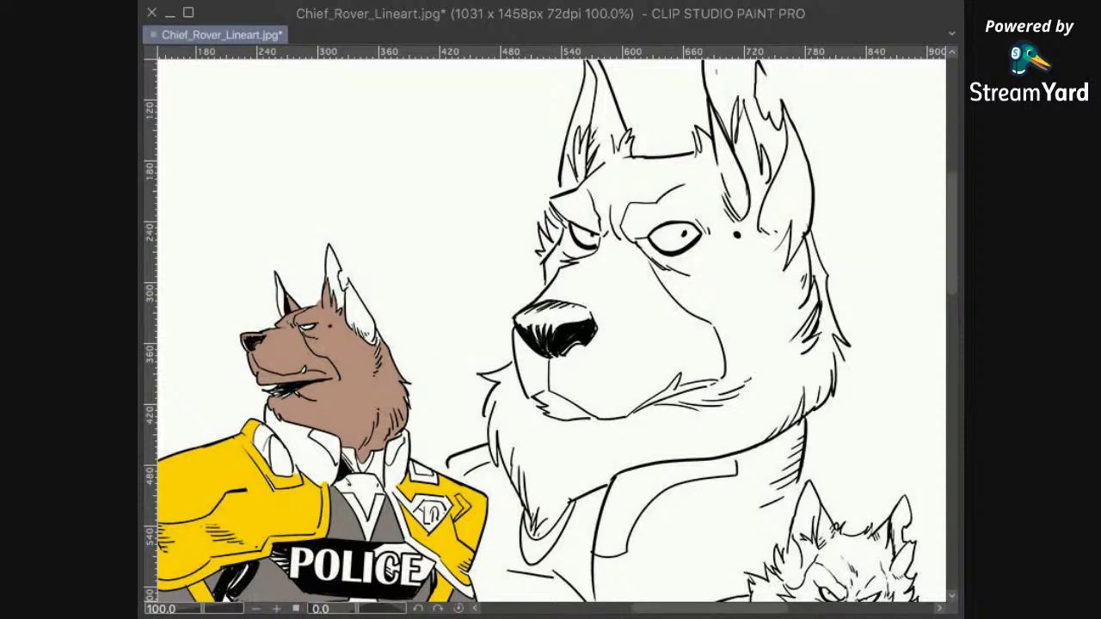
Step: Try another grey fill on the fur below the large bust's jaw and undo it
click(654, 437)
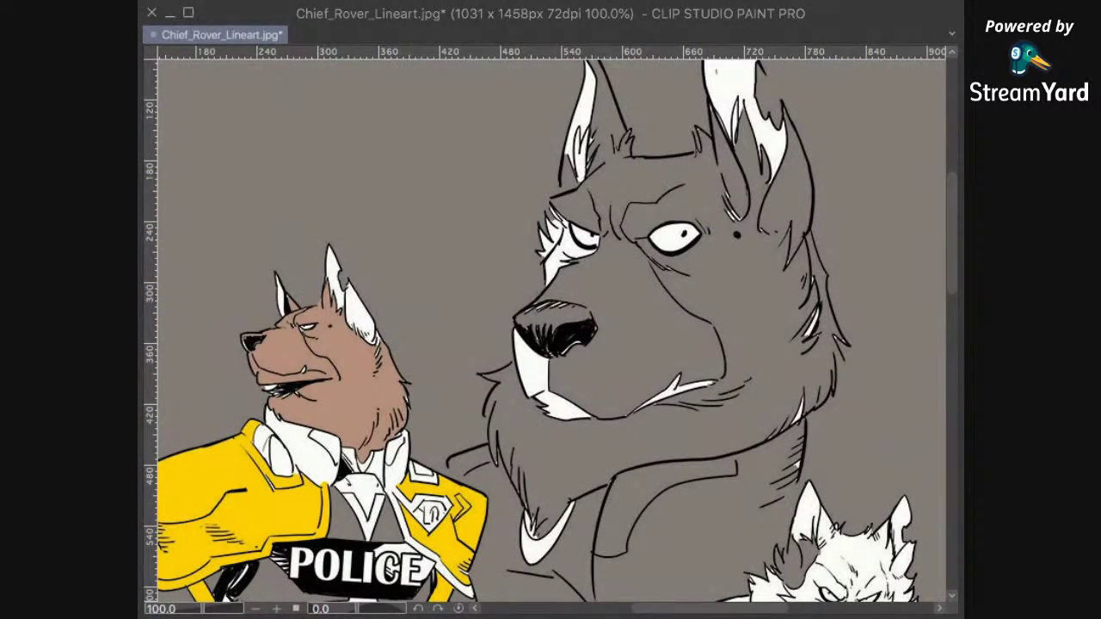
key(ctrl+z)
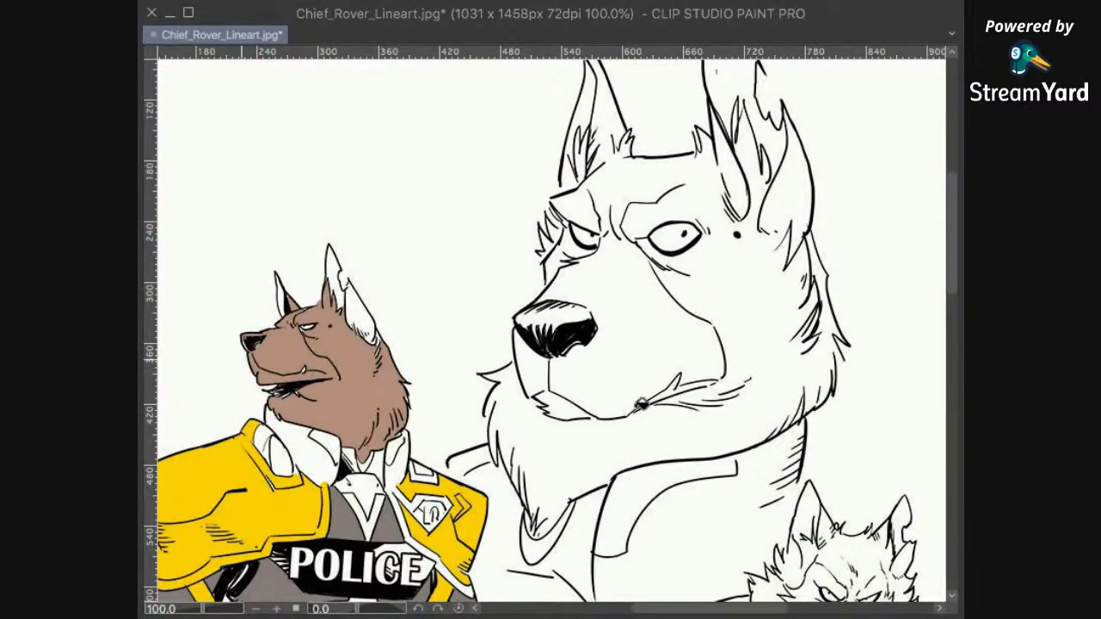
drag(756, 417, 647, 385)
drag(756, 358, 759, 377)
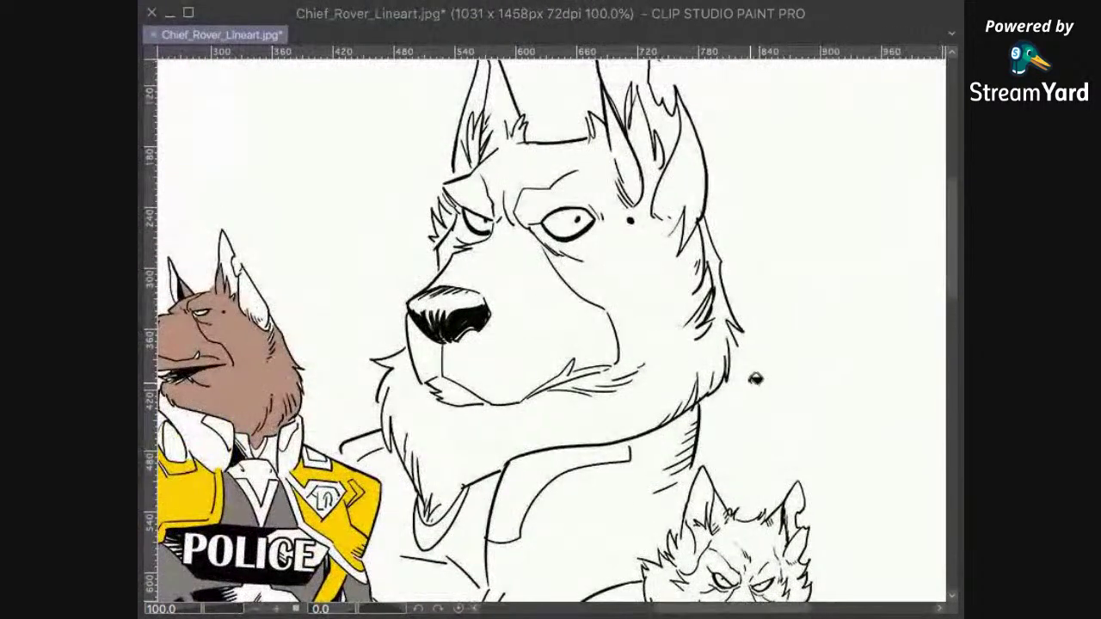
Step: Fill the belt segments on both sides of the standing dog's buckle with navy blue
scroll(749, 378, up, 3)
scroll(742, 386, down, 7)
drag(740, 425, 712, 261)
drag(615, 463, 788, 389)
drag(676, 333, 763, 338)
scroll(760, 350, up, 2)
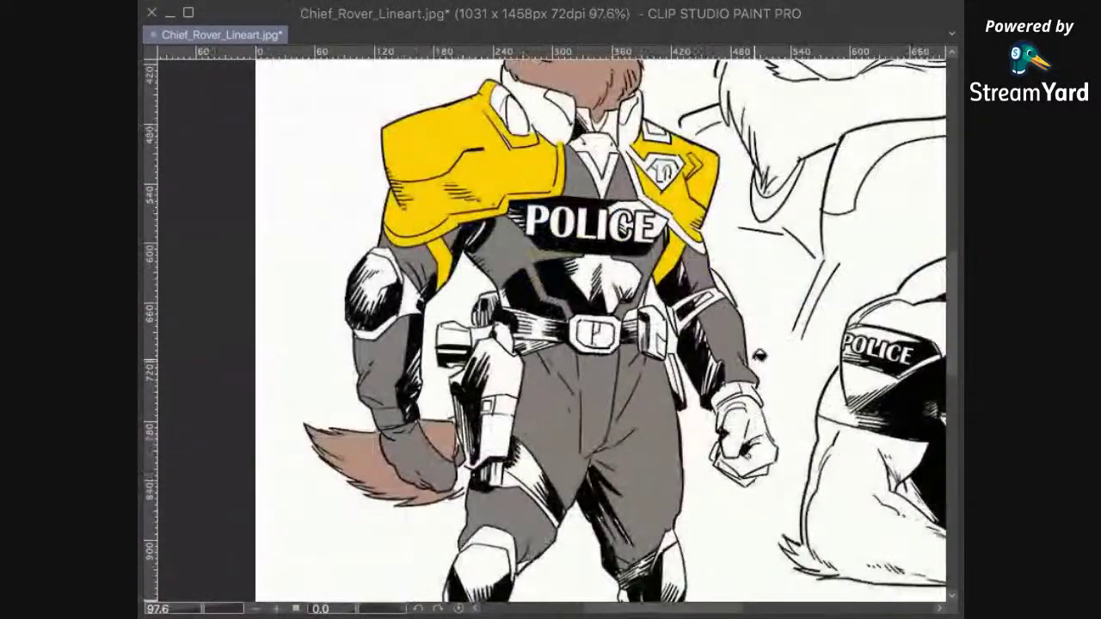
drag(738, 412, 762, 363)
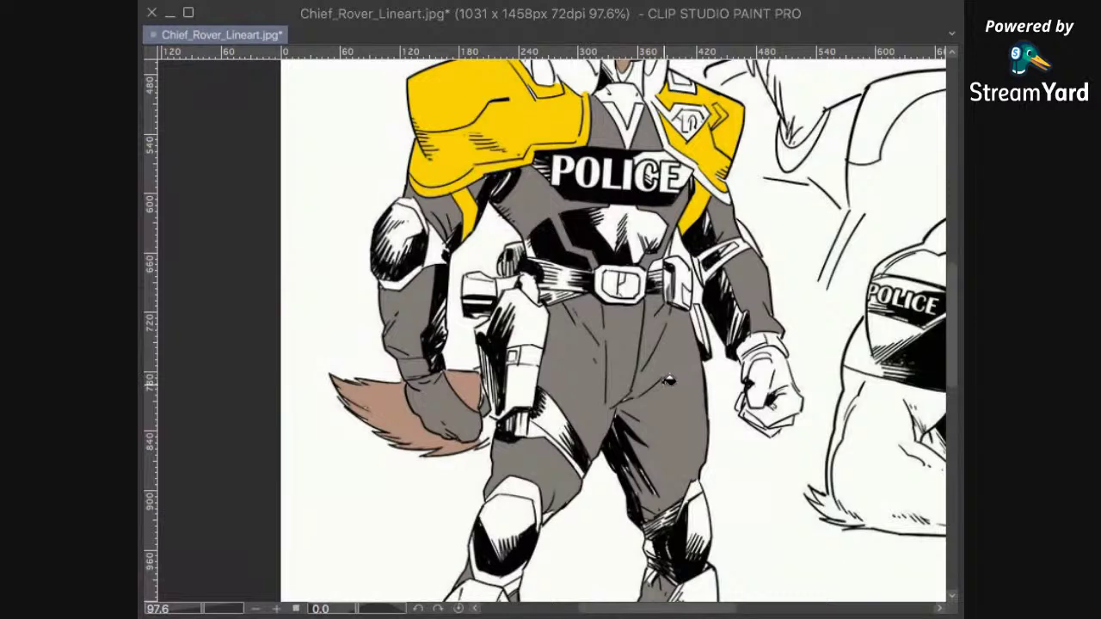
drag(648, 405, 680, 448)
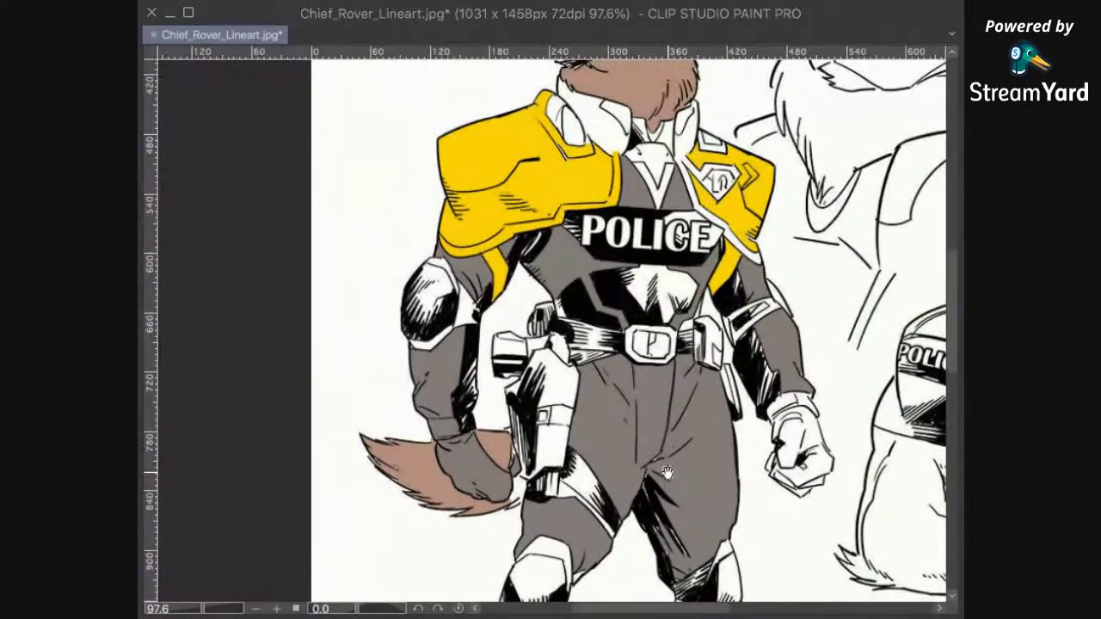
drag(687, 408, 667, 436)
scroll(678, 408, up, 5)
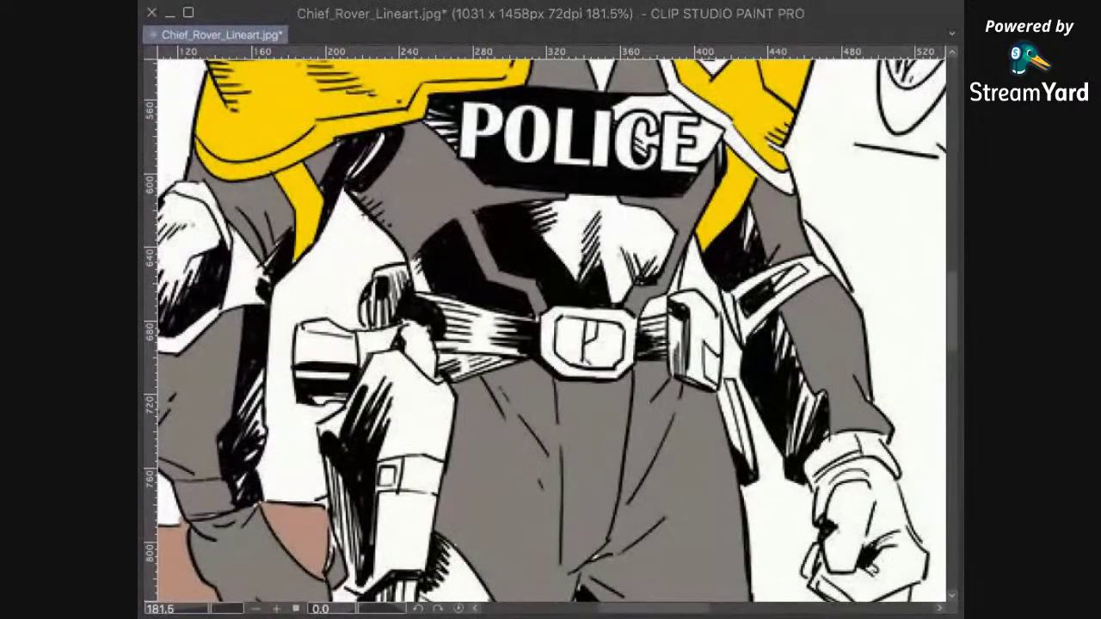
click(491, 337)
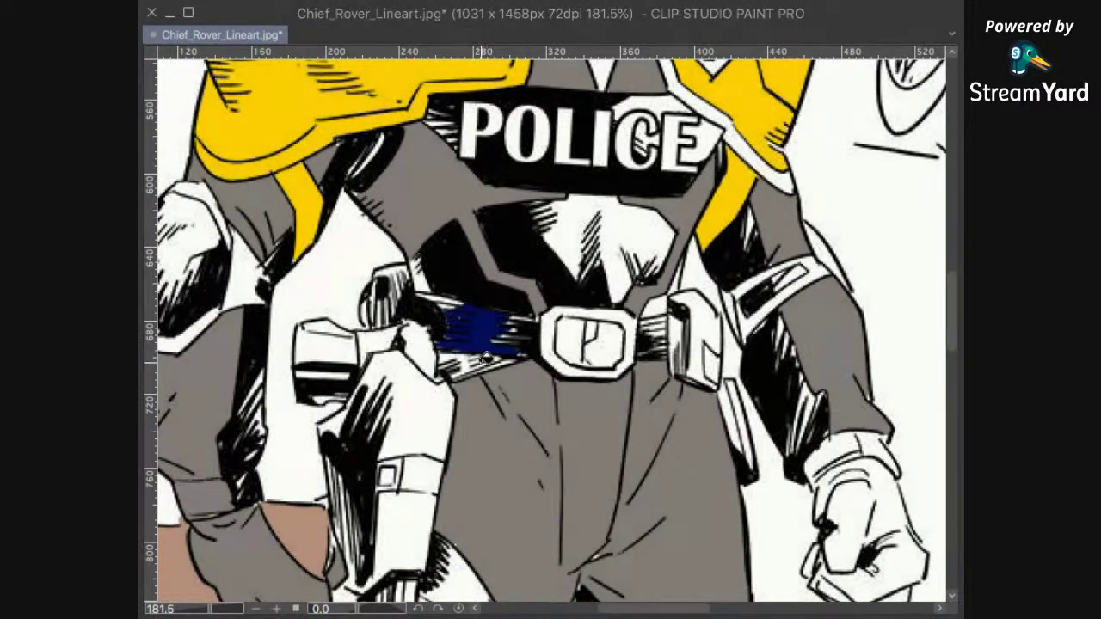
click(452, 298)
click(661, 325)
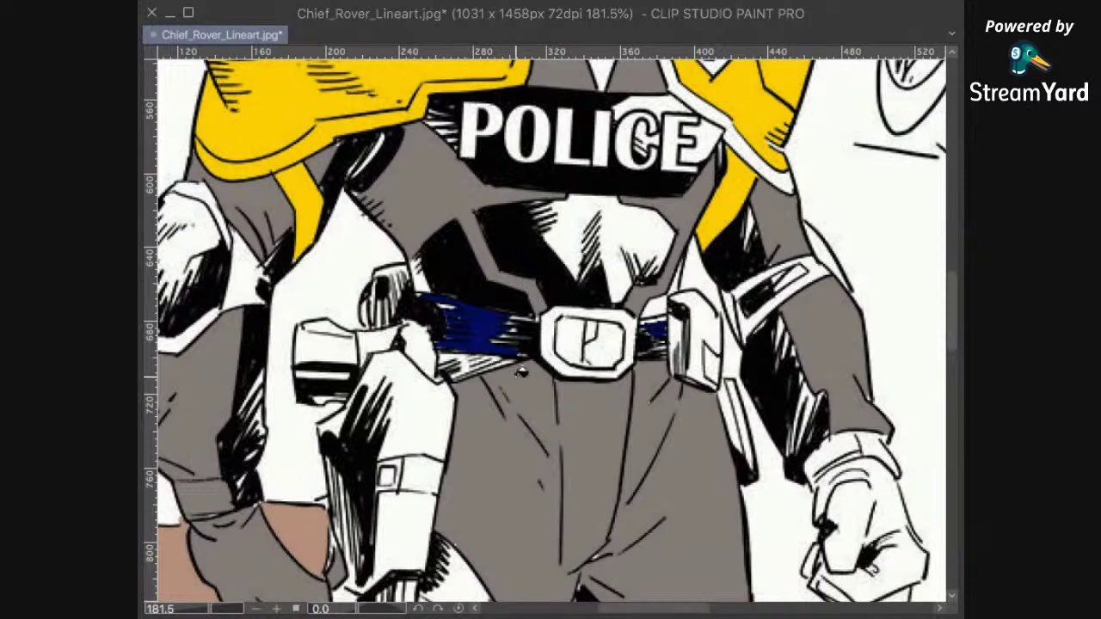
Step: Fill the standing dog's thigh holster above and below its strap with navy blue
scroll(520, 362, down, 3)
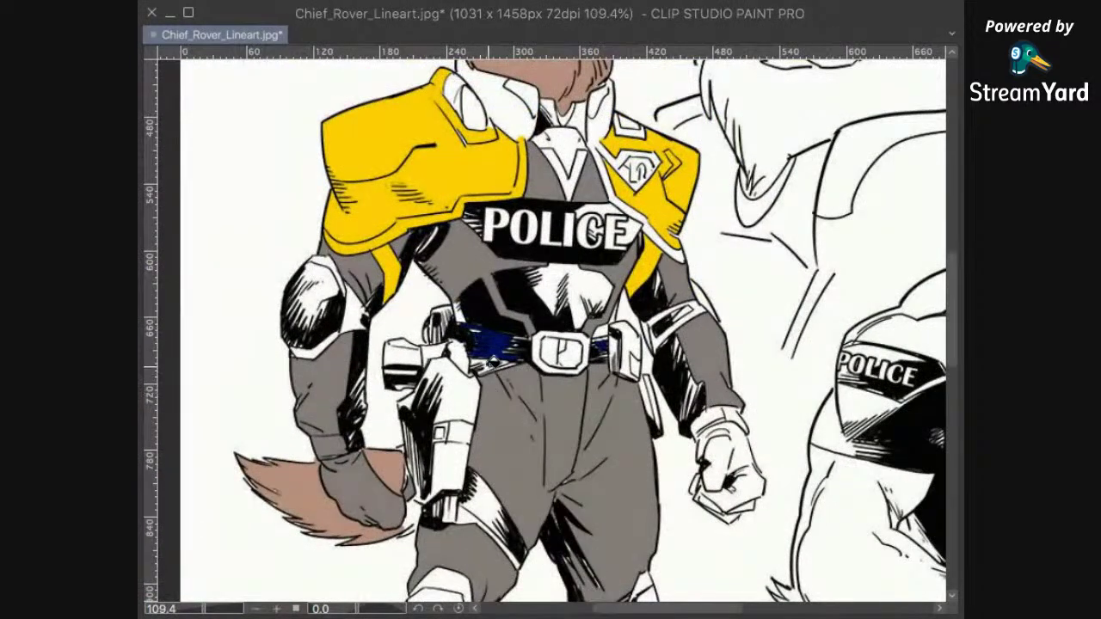
click(475, 393)
click(459, 447)
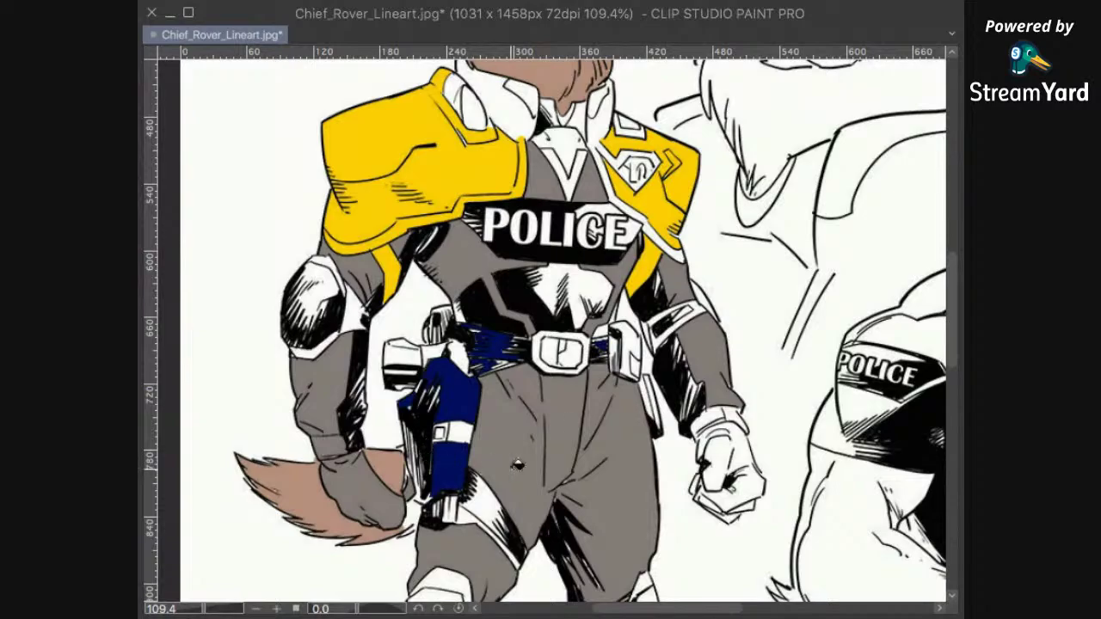
Step: Fill the narrow item hanging from the belt beside the standing dog's clenched fist with navy blue
scroll(516, 464, down, 5)
scroll(683, 366, up, 4)
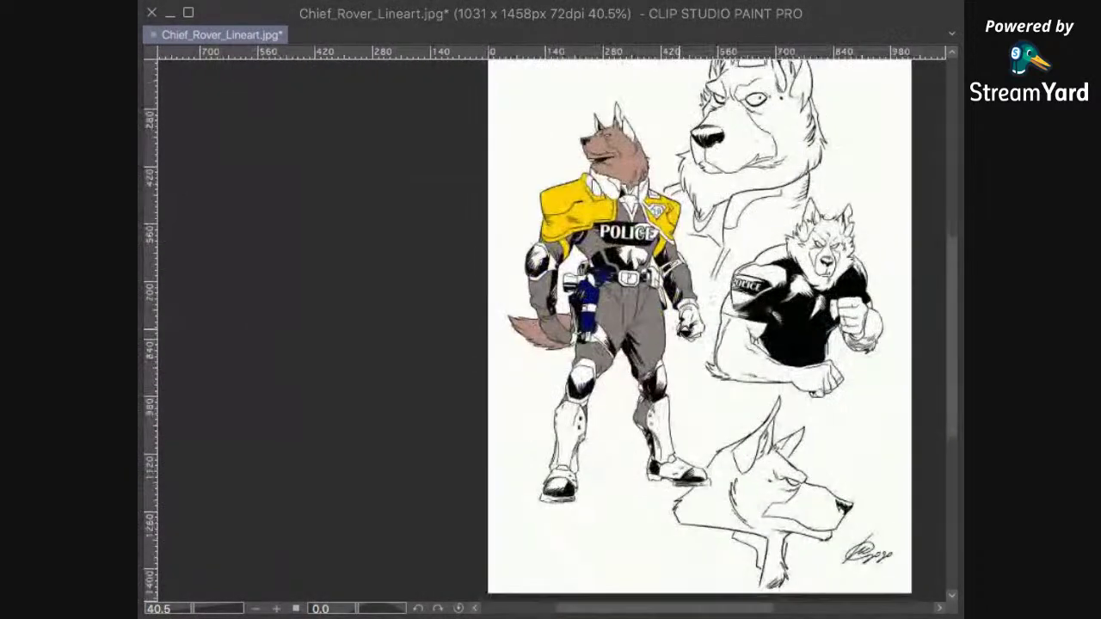
drag(675, 255, 642, 342)
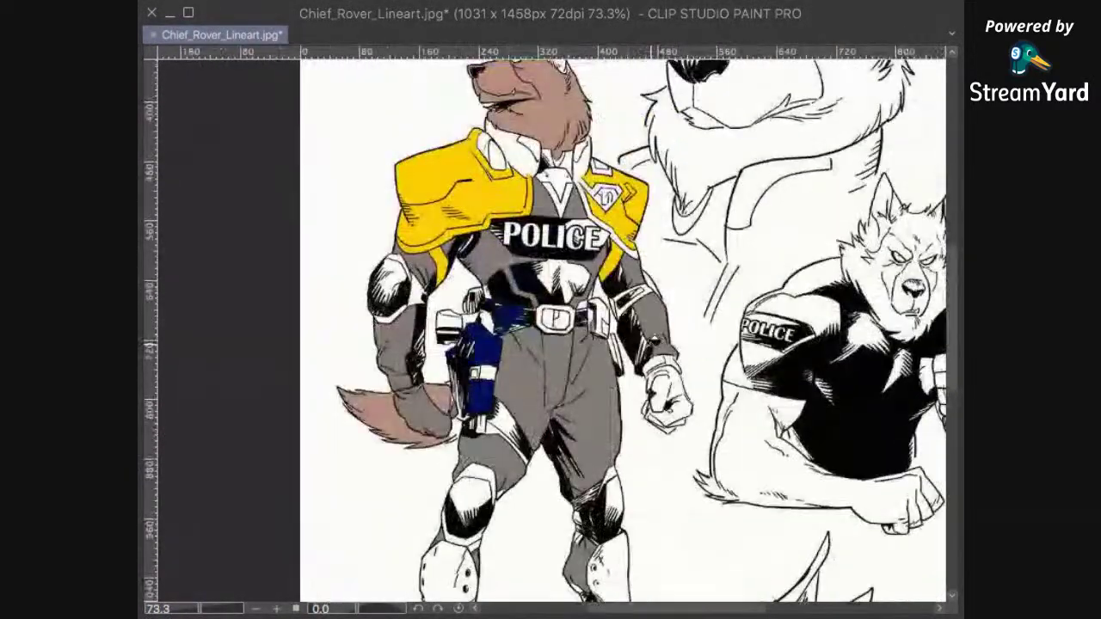
scroll(642, 342, up, 5)
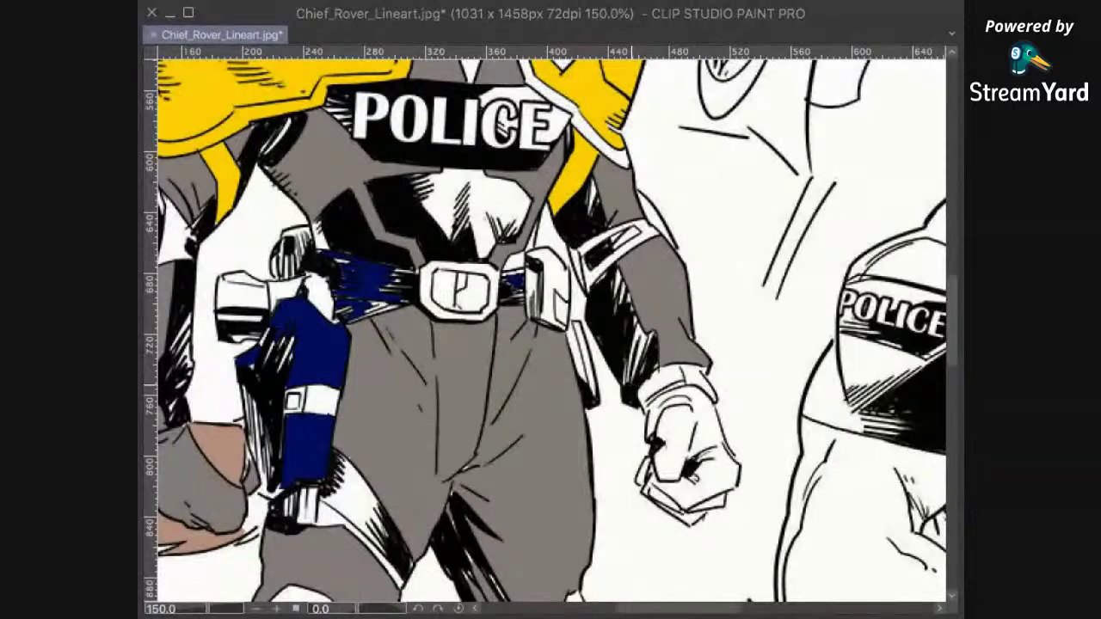
drag(633, 384, 645, 421)
click(589, 391)
click(597, 416)
Step: Fill the elbow band and elbow guard on the standing dog's clenched-fist arm with navy blue
drag(662, 479, 682, 259)
scroll(651, 359, down, 1)
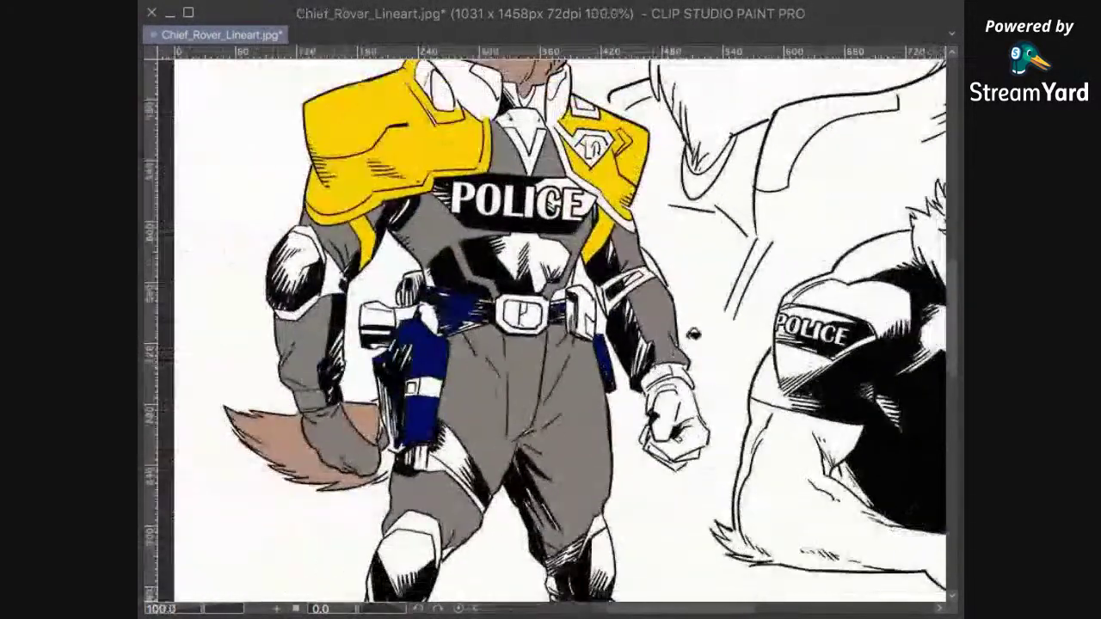
drag(627, 301, 629, 399)
click(571, 379)
scroll(629, 398, up, 1)
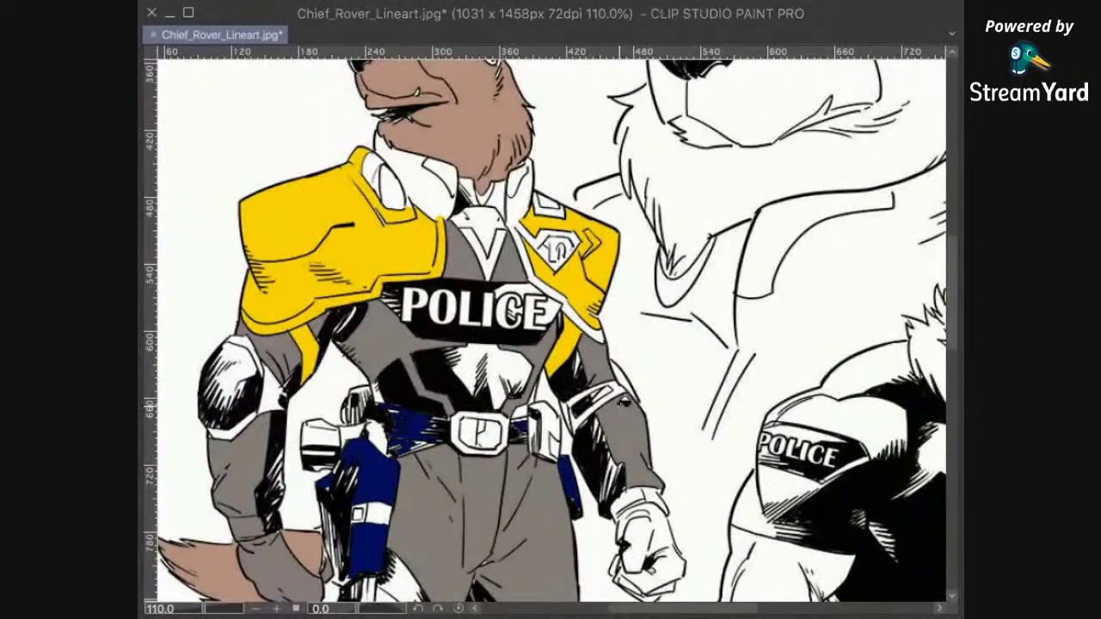
drag(615, 426, 651, 375)
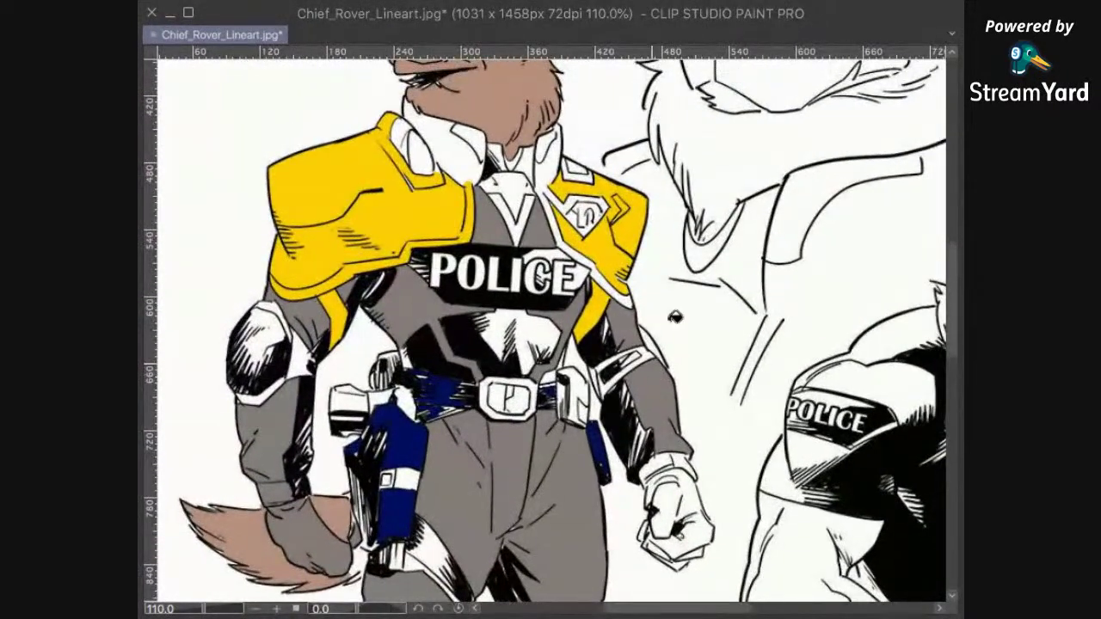
scroll(673, 317, up, 3)
mouse_move(654, 397)
mouse_down()
mouse_move(659, 389)
mouse_move(647, 390)
mouse_move(645, 404)
mouse_up()
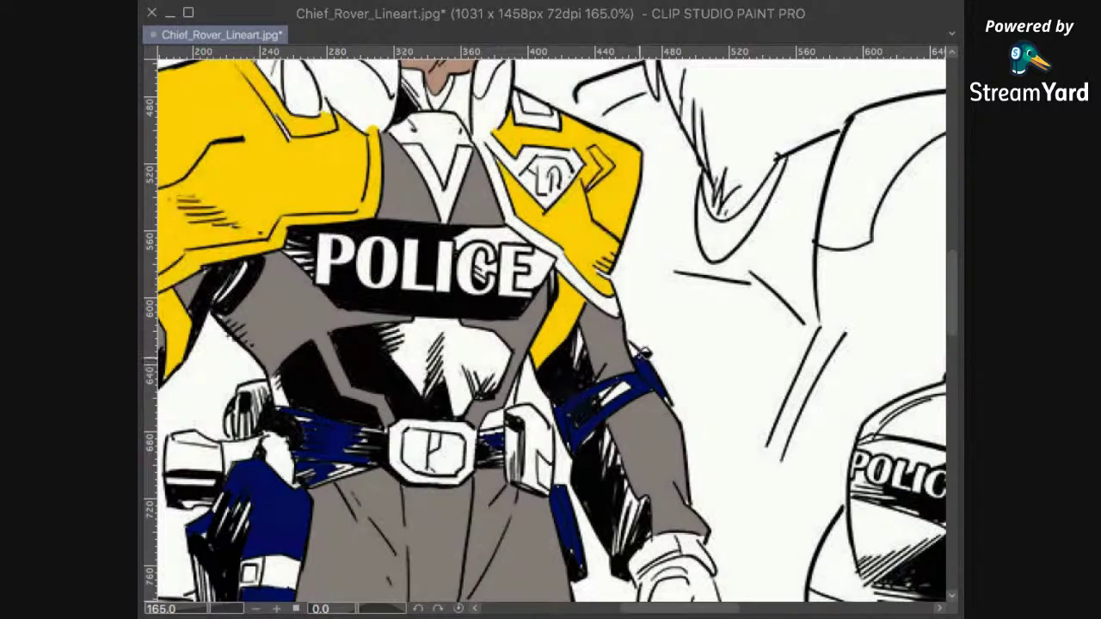
Step: Fill the strap and rim around the elbow pad on the standing dog's tail-side arm with navy blue
scroll(667, 391, left, 9)
scroll(667, 391, down, 2)
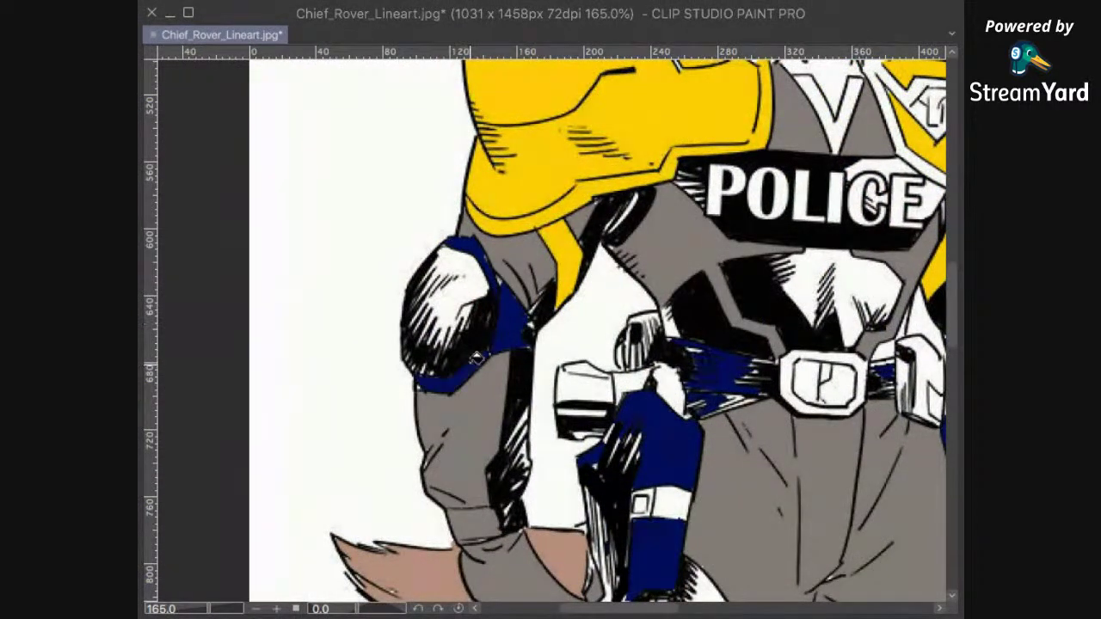
scroll(679, 339, down, 5)
scroll(745, 308, down, 4)
drag(791, 400, 680, 421)
scroll(679, 421, up, 2)
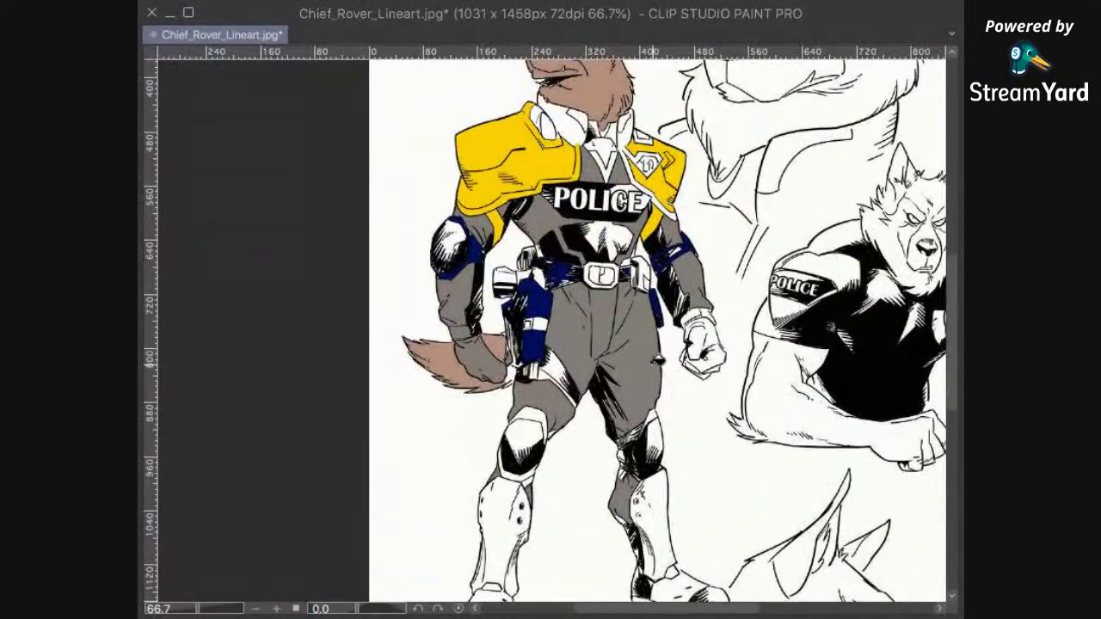
Step: Try recolouring the standing dog's head fur with a warmer orange-brown fill
drag(676, 374, 682, 434)
scroll(679, 421, up, 1)
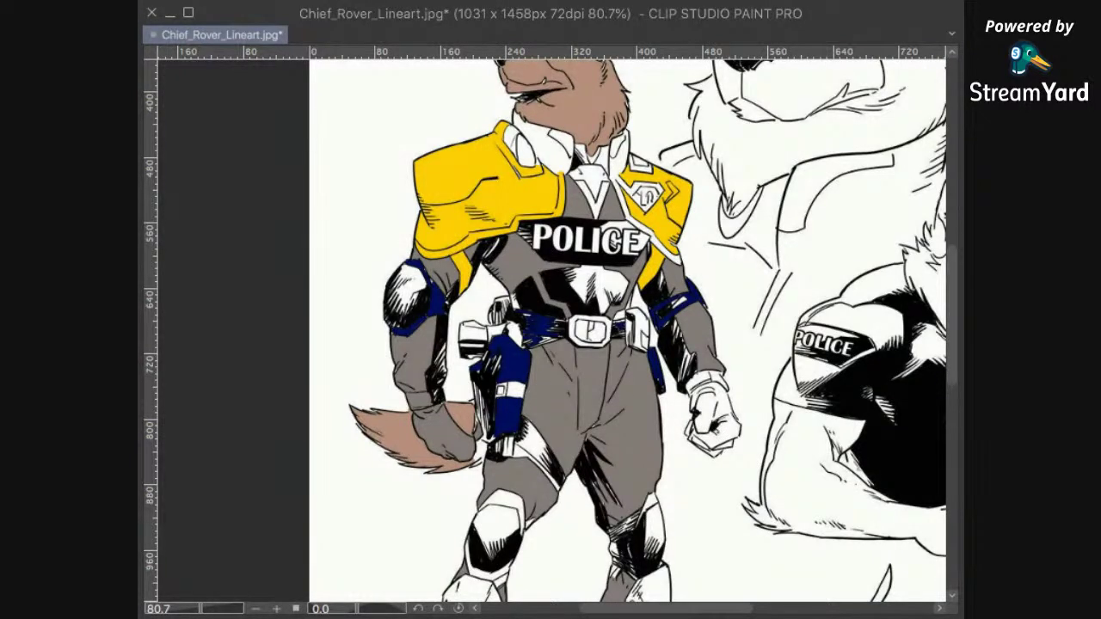
drag(697, 454, 595, 416)
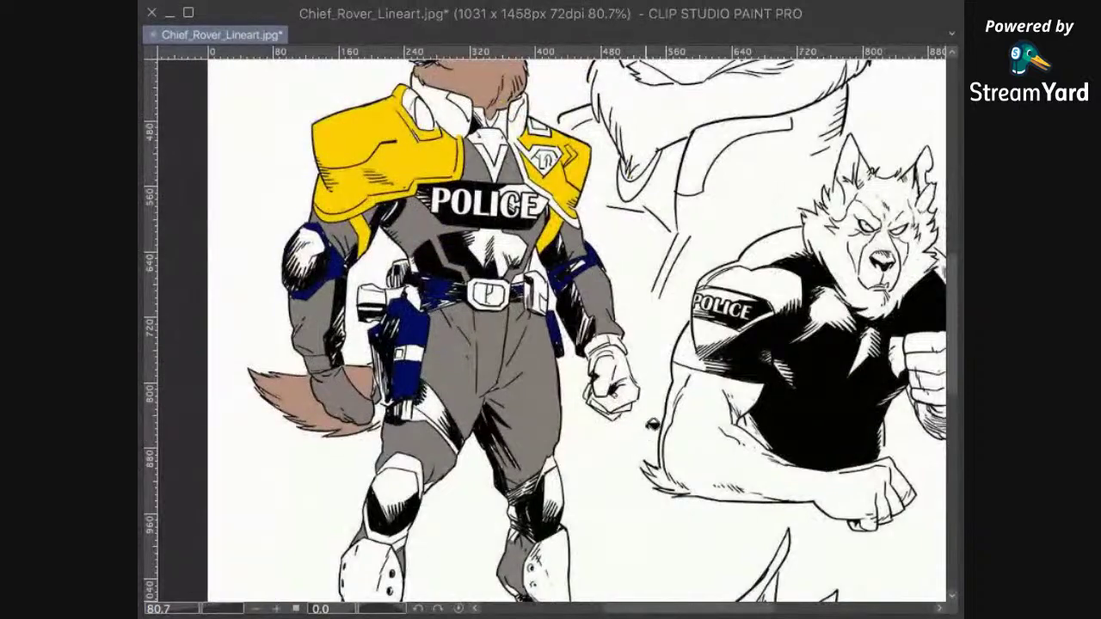
scroll(659, 418, up, 5)
drag(556, 384, 681, 445)
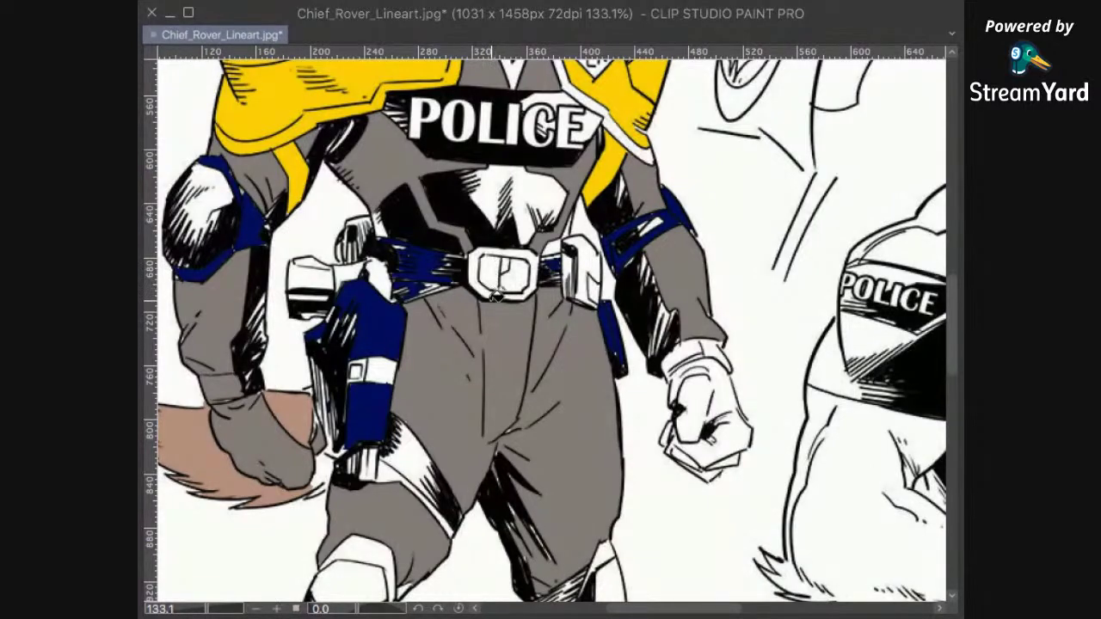
scroll(502, 321, up, 5)
scroll(488, 294, up, 2)
click(488, 294)
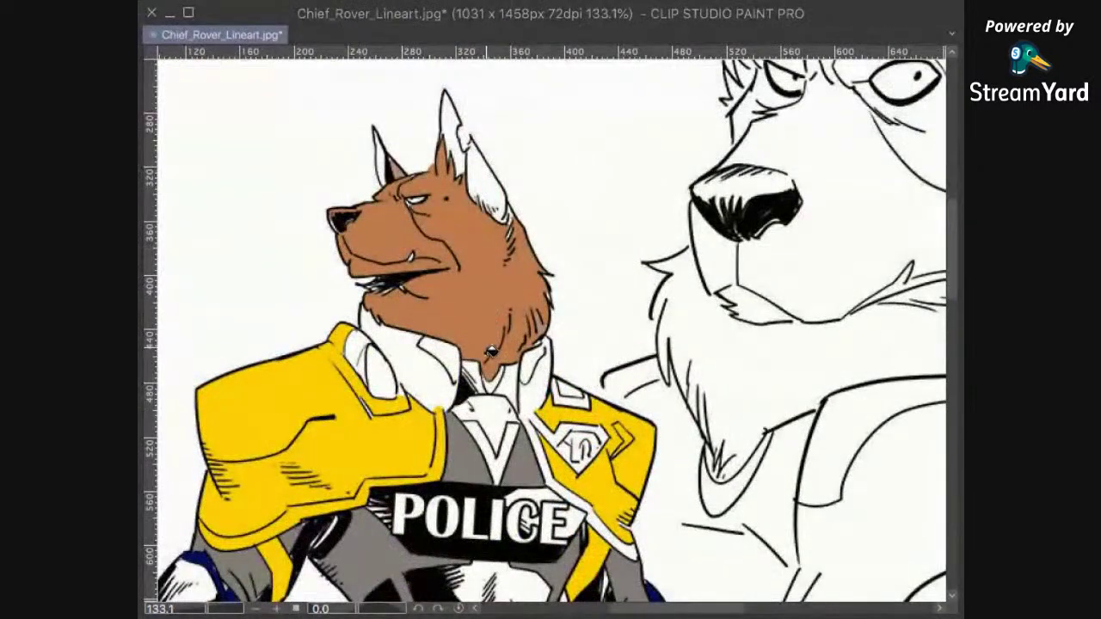
scroll(534, 392, down, 3)
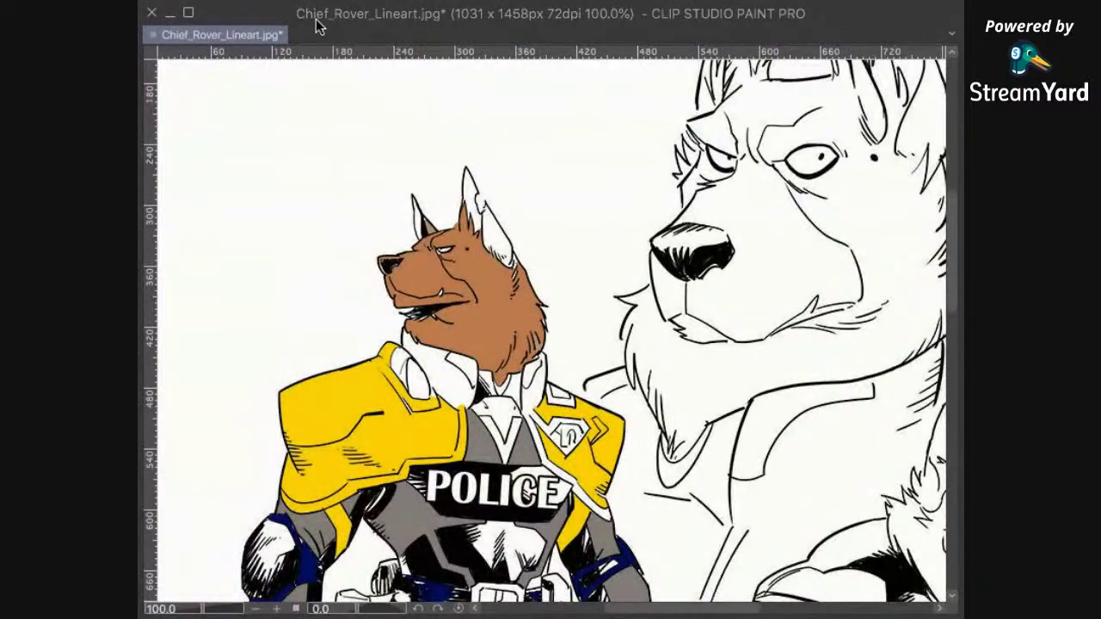
drag(533, 421, 577, 288)
scroll(568, 327, up, 3)
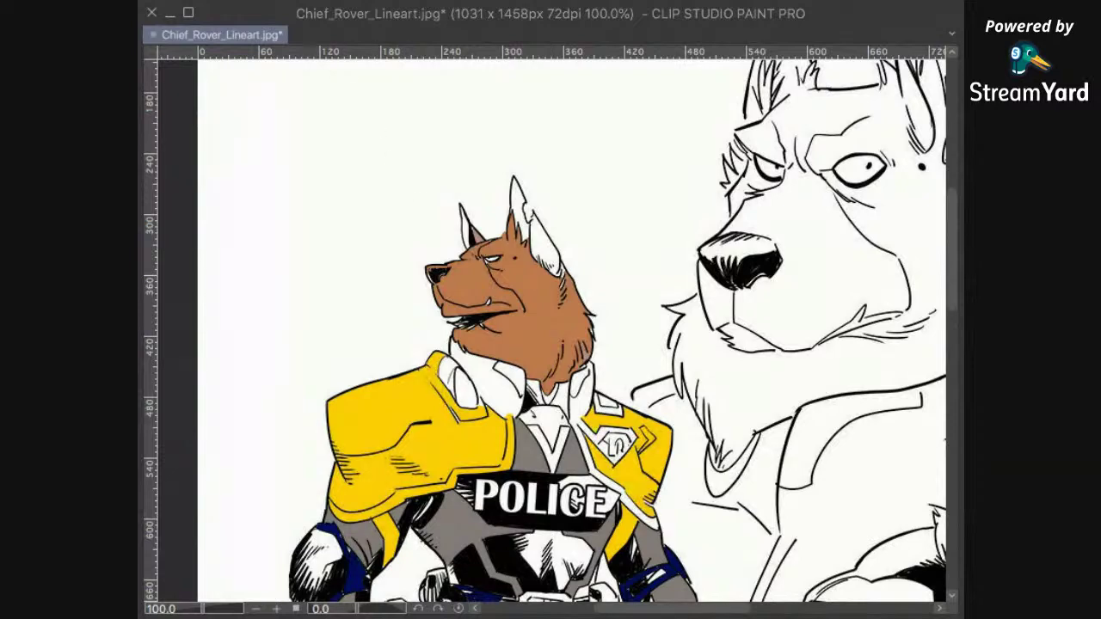
Step: Lasso-select the standing dog's muzzle along its outline, from the nose and brow to the mouth corner
scroll(497, 208, up, 5)
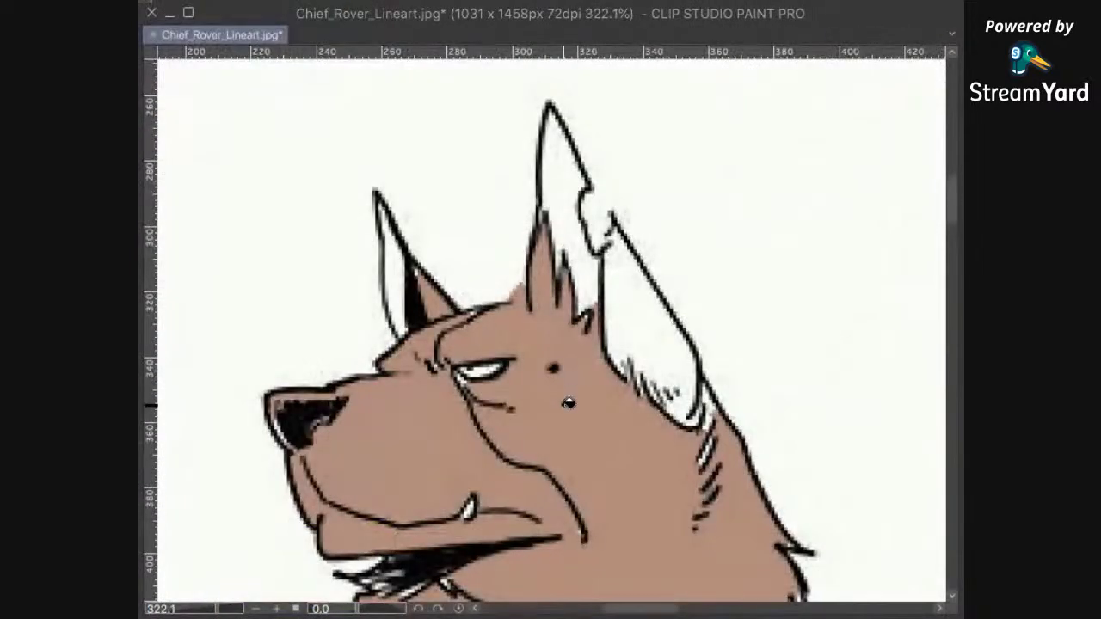
drag(541, 472, 598, 320)
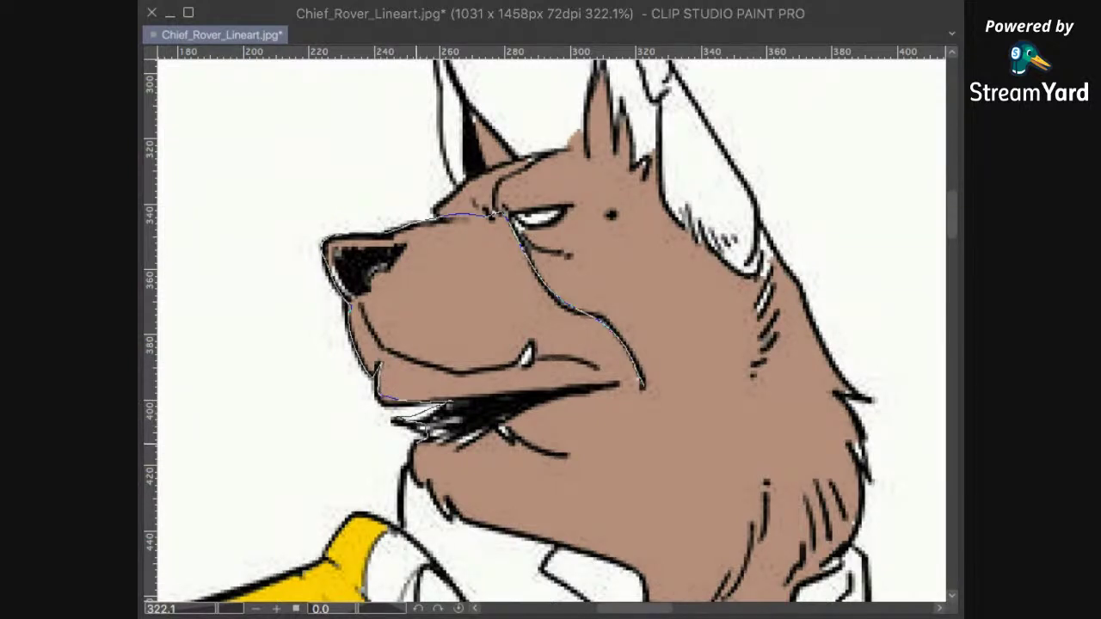
drag(458, 411, 643, 383)
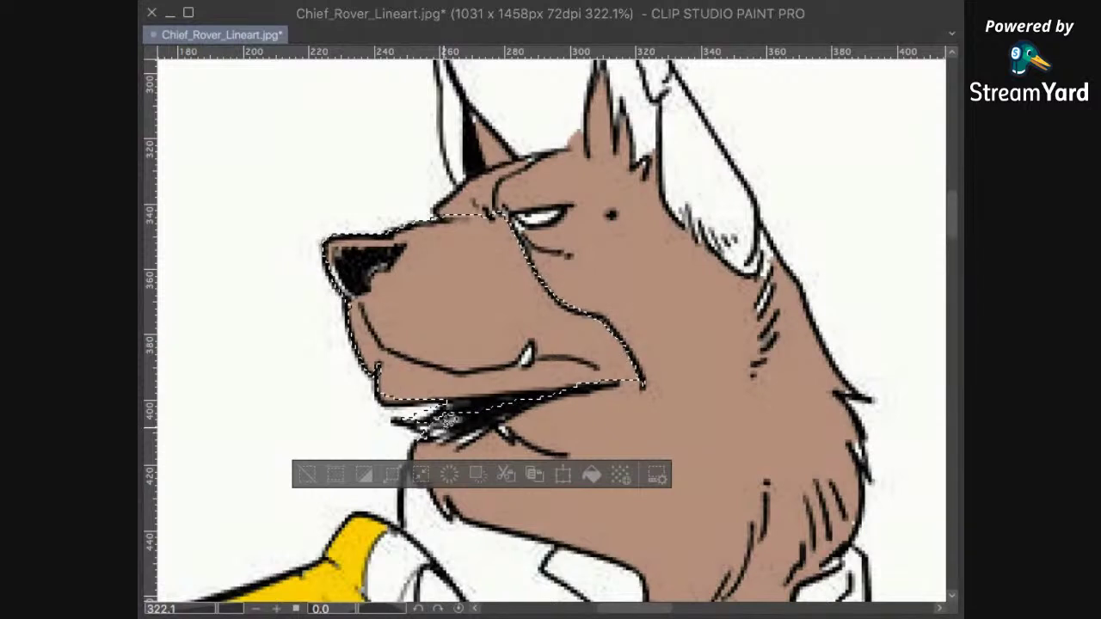
key(ctrl+d)
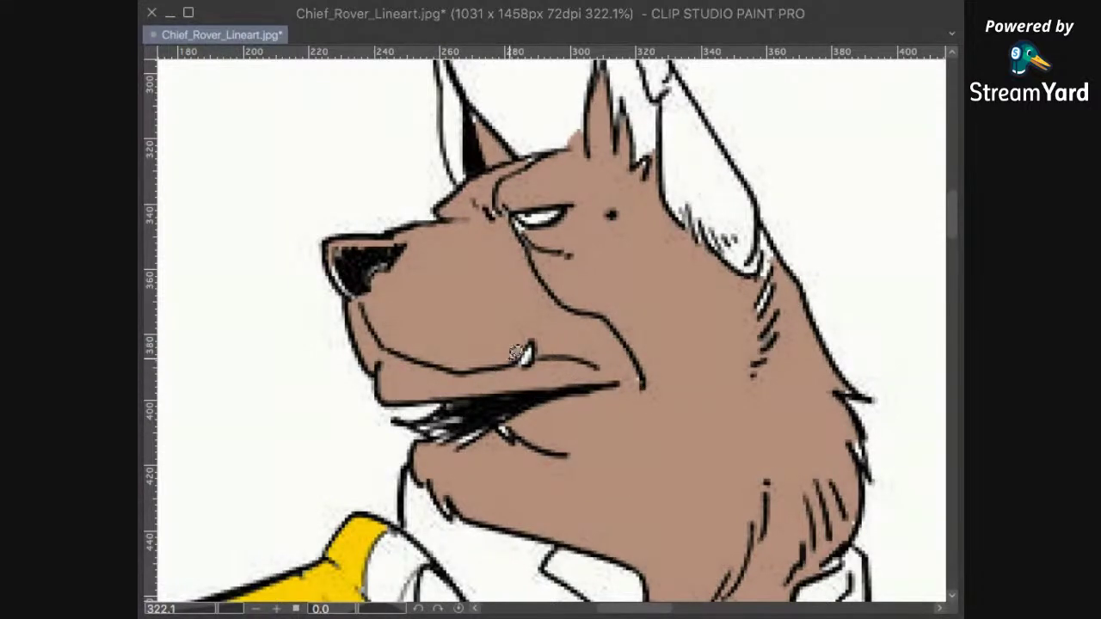
key(ctrl+z)
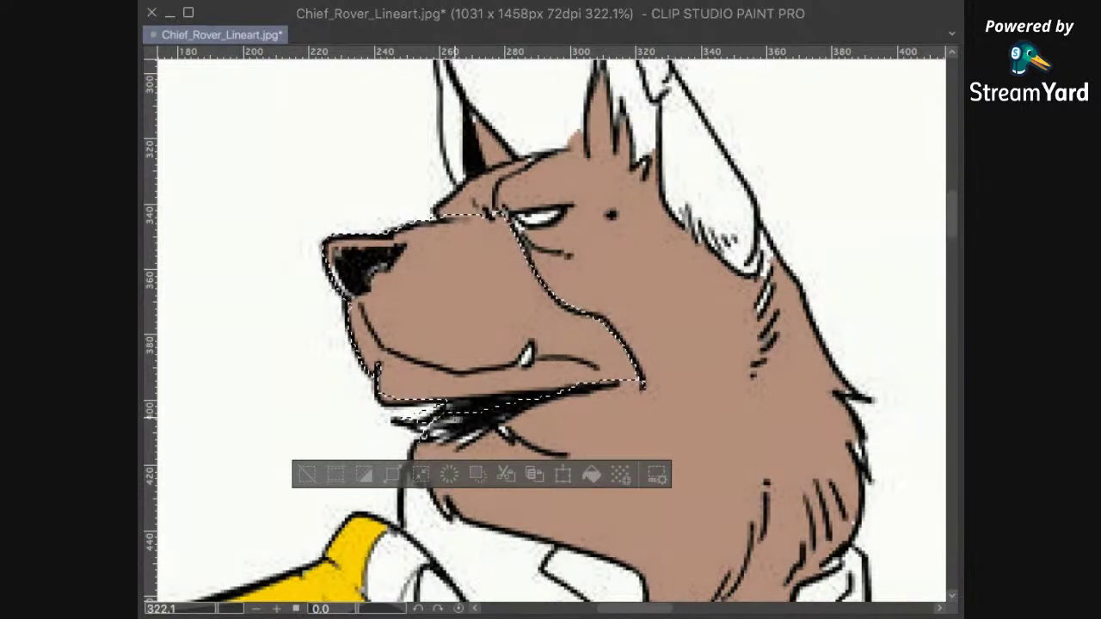
key(ctrl+z)
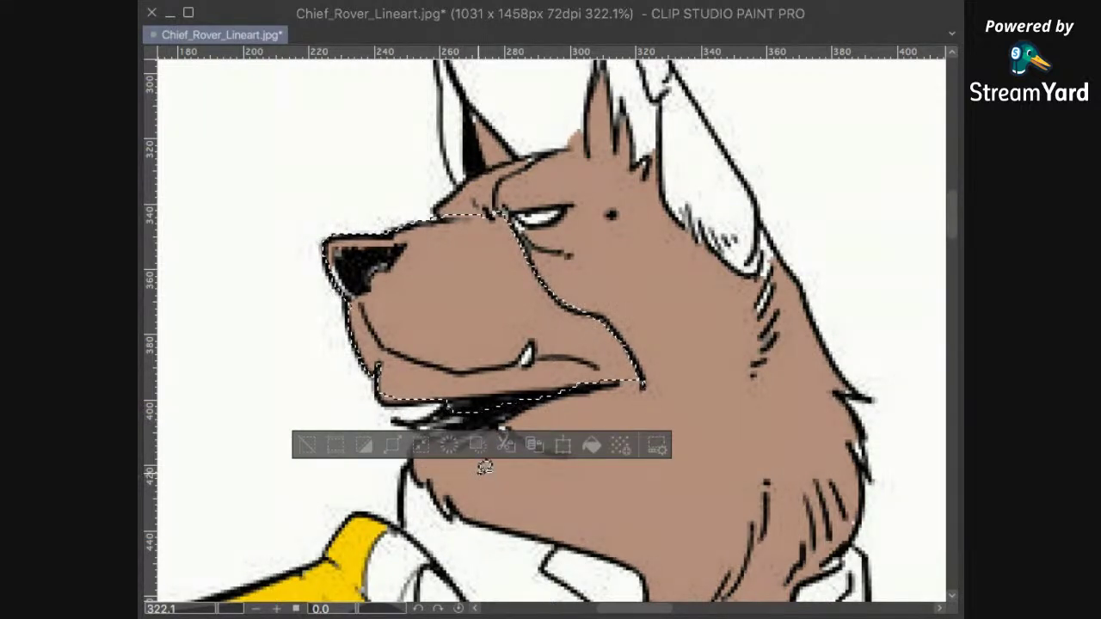
Step: Test an orange-brown fill on the selected muzzle, undo it, and fill the muzzle with pale tan instead
click(593, 443)
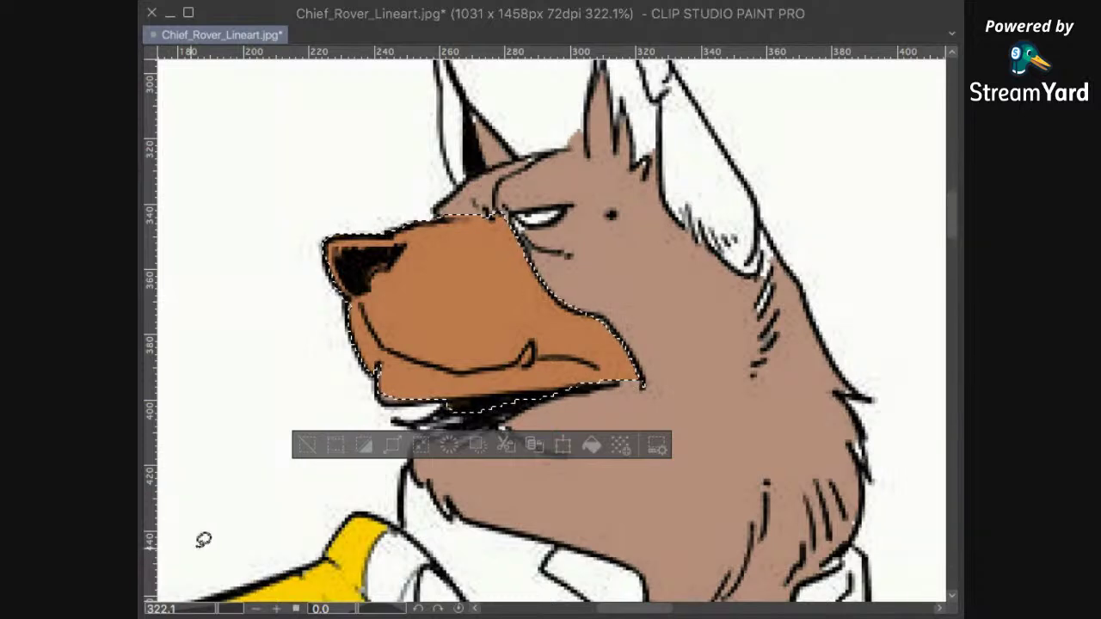
key(ctrl+z)
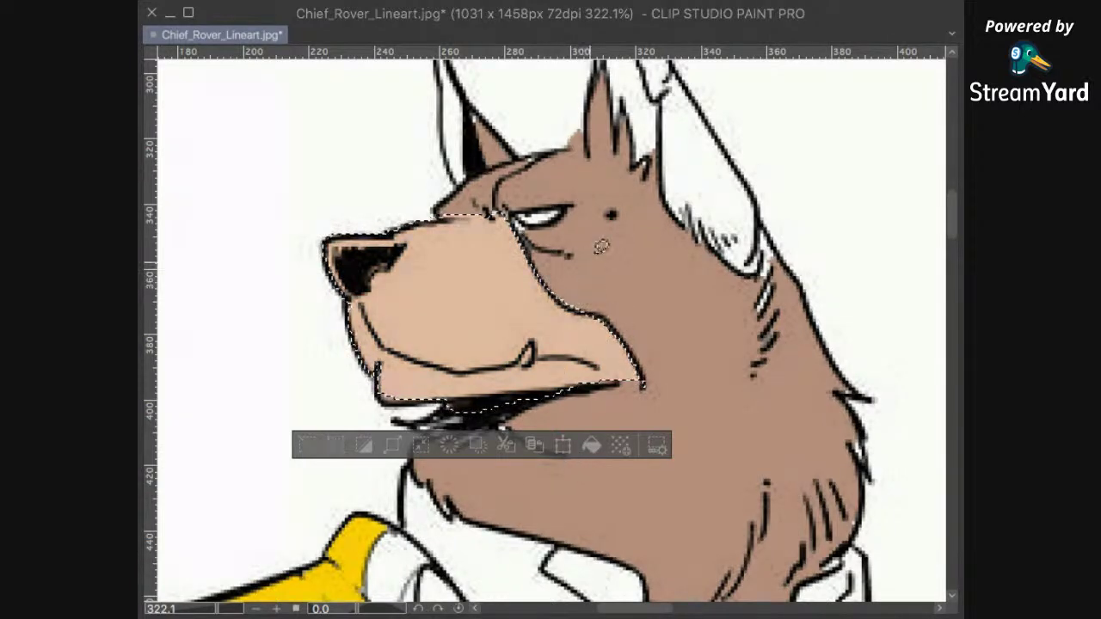
scroll(710, 221, down, 6)
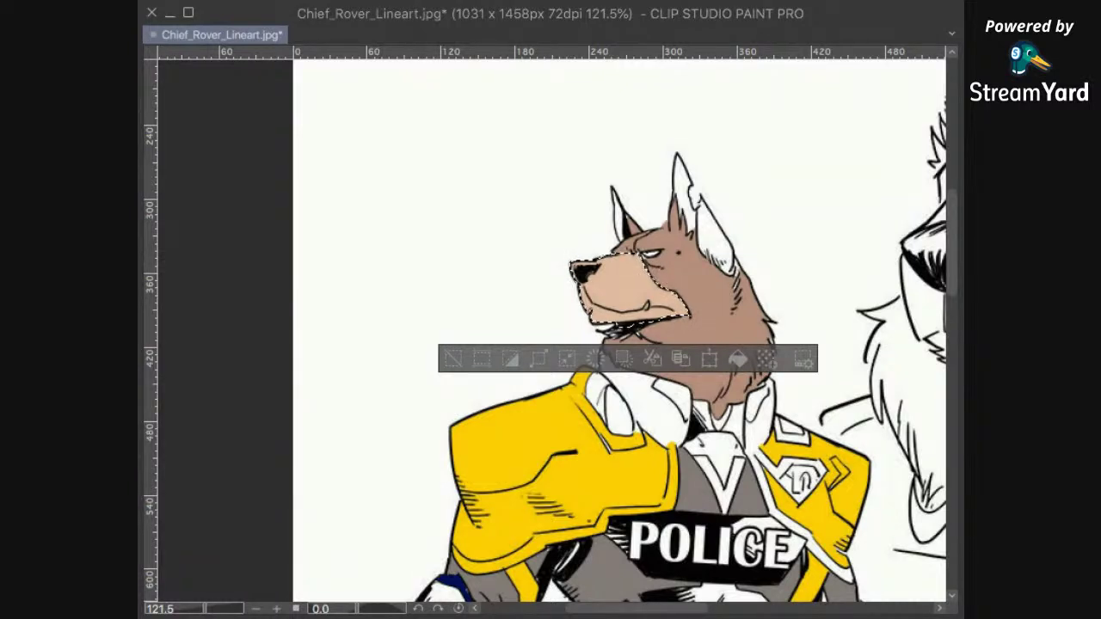
Step: Try a deeper orange-tan on the muzzle, return it to pale tan, and clear the selection
click(737, 359)
click(738, 359)
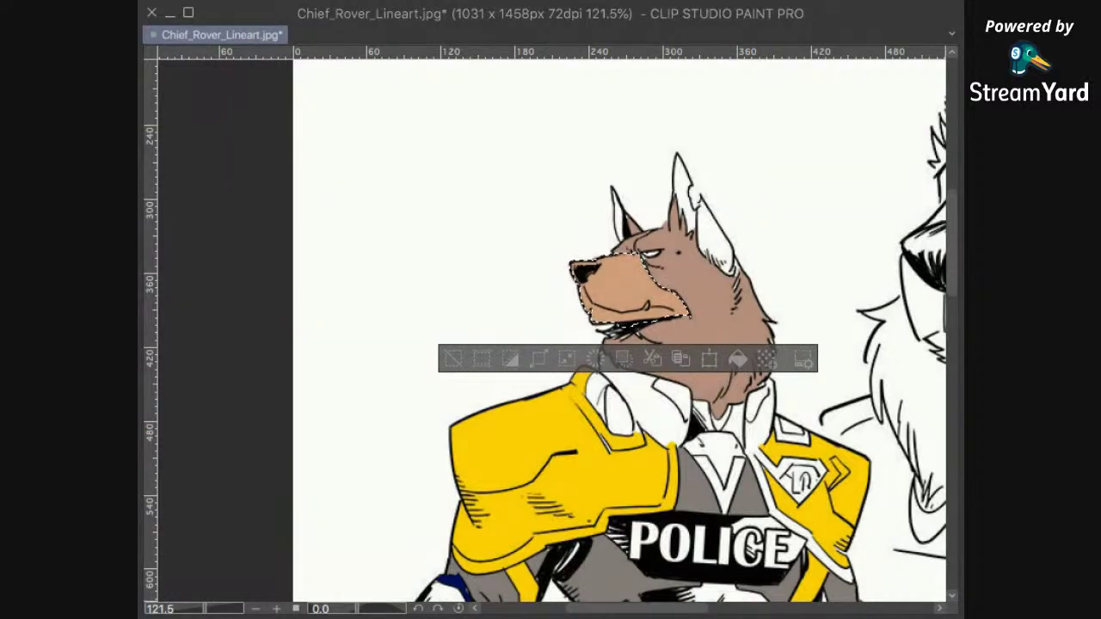
click(736, 361)
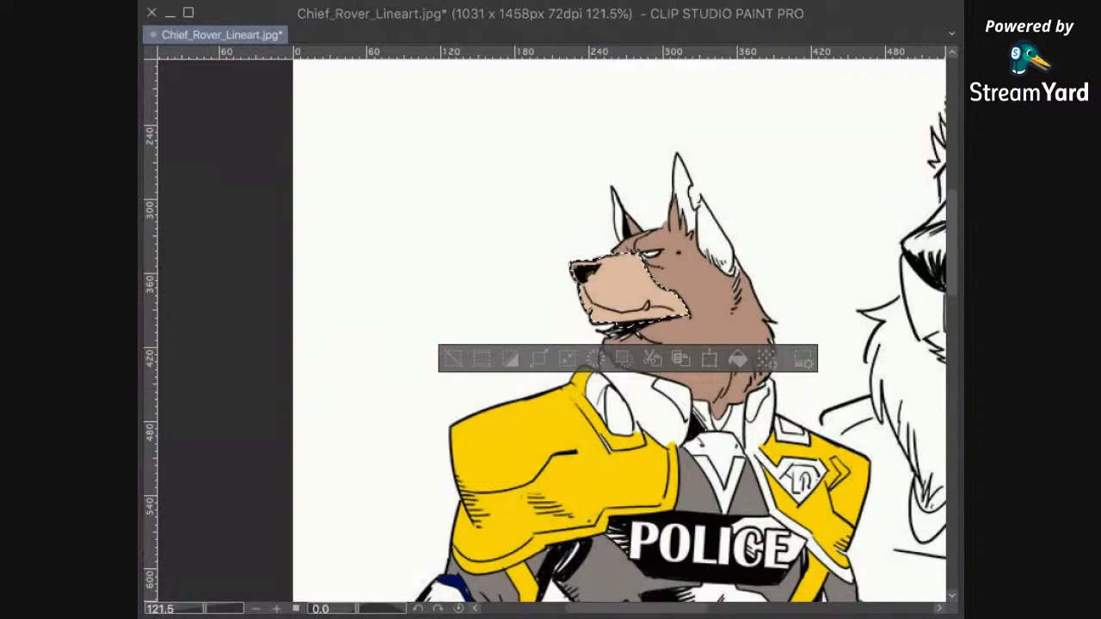
key(ctrl+d)
scroll(753, 292, up, 5)
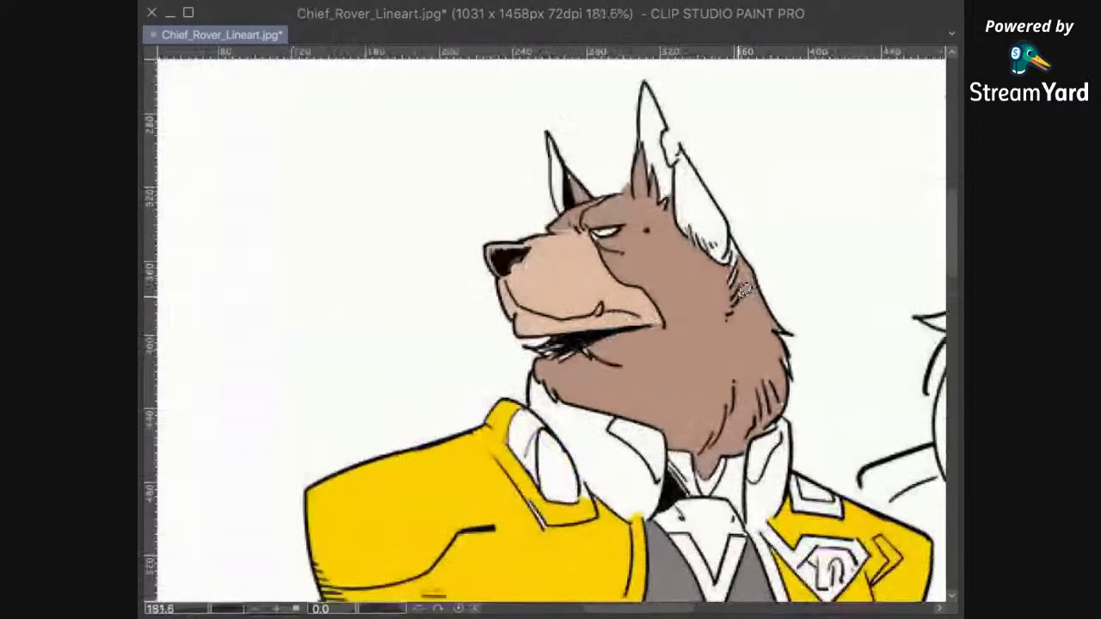
Step: Lasso-select the standing dog's nose, erase the tan fill inside it, and clear the selection
drag(481, 258, 662, 341)
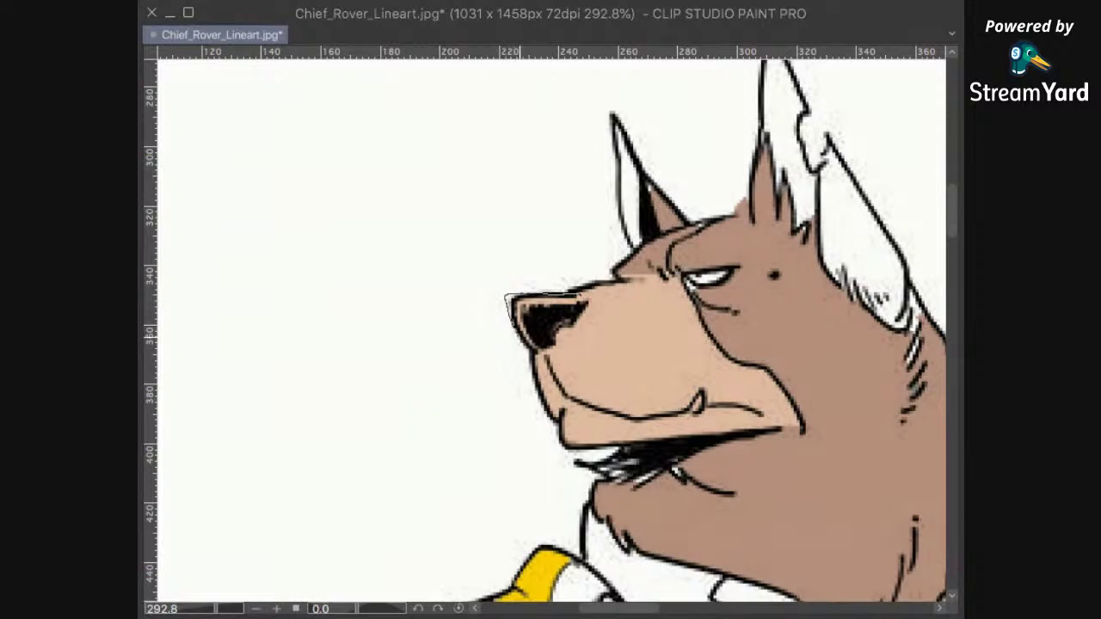
drag(537, 348, 512, 328)
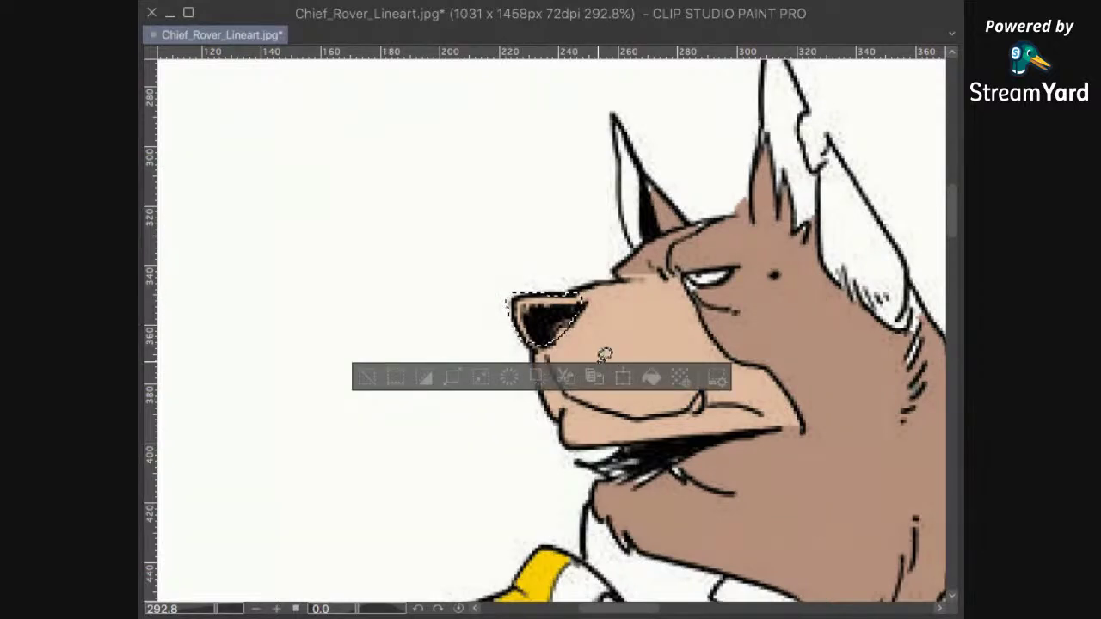
key(Delete)
click(553, 183)
key(ctrl+d)
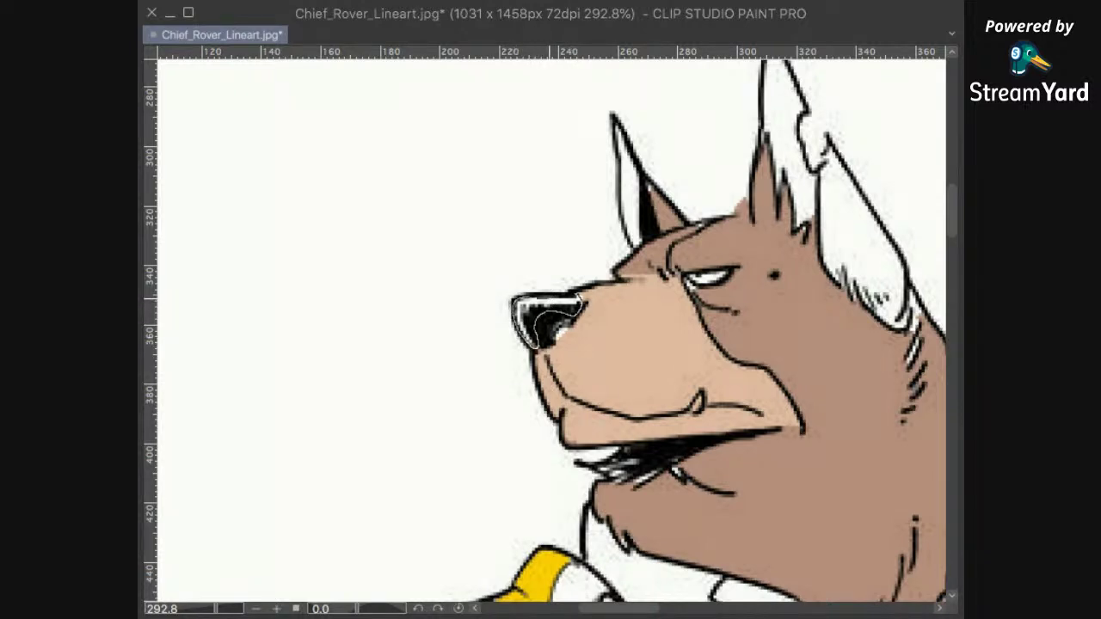
Step: Lasso-select the highlight band on the standing dog's nose, test blue and paler cyan fills on it, and deselect
drag(543, 342, 516, 320)
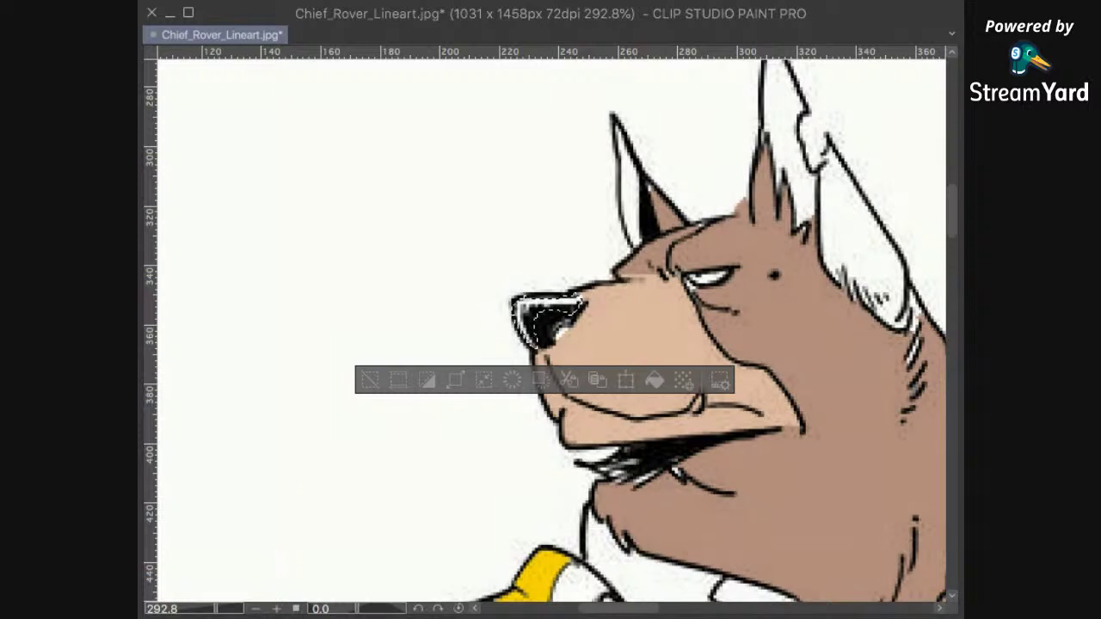
click(654, 380)
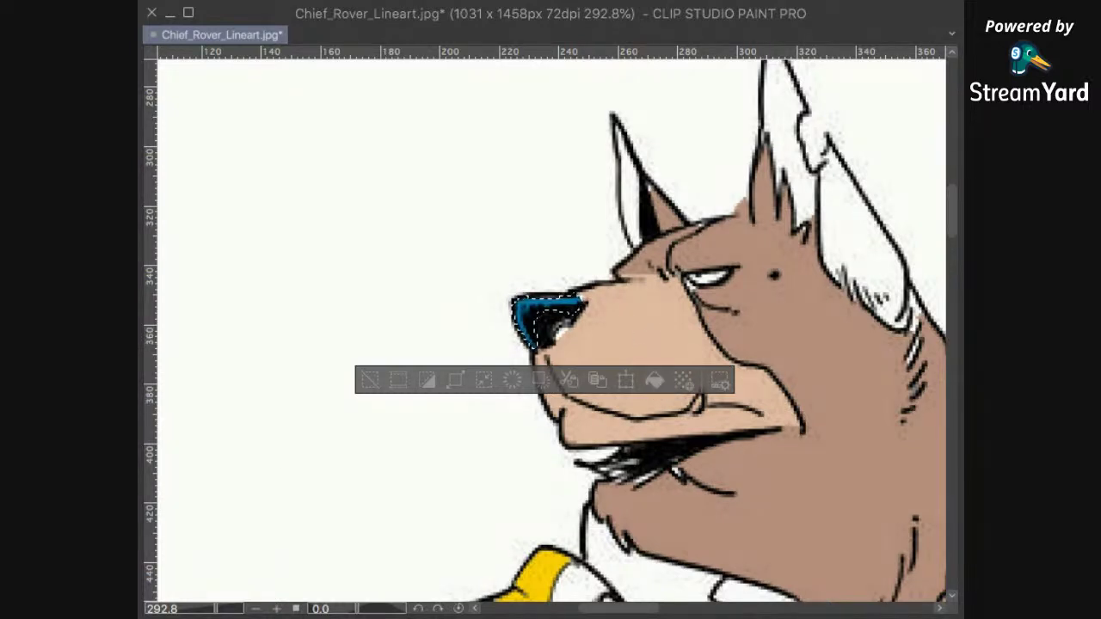
click(657, 379)
scroll(722, 291, down, 1)
scroll(721, 293, down, 2)
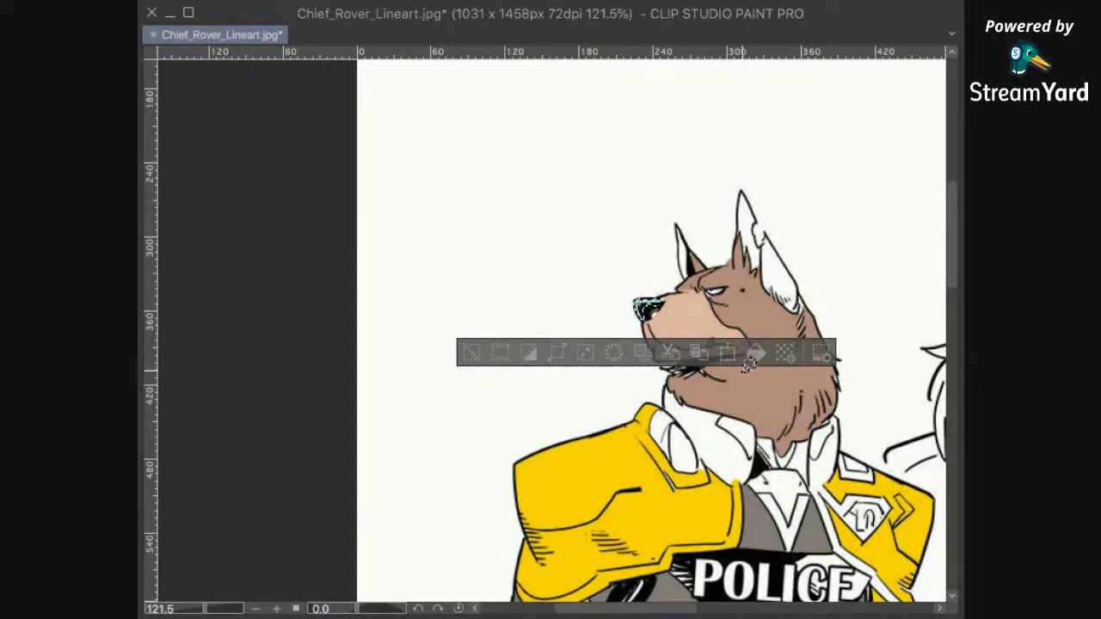
key(ctrl+d)
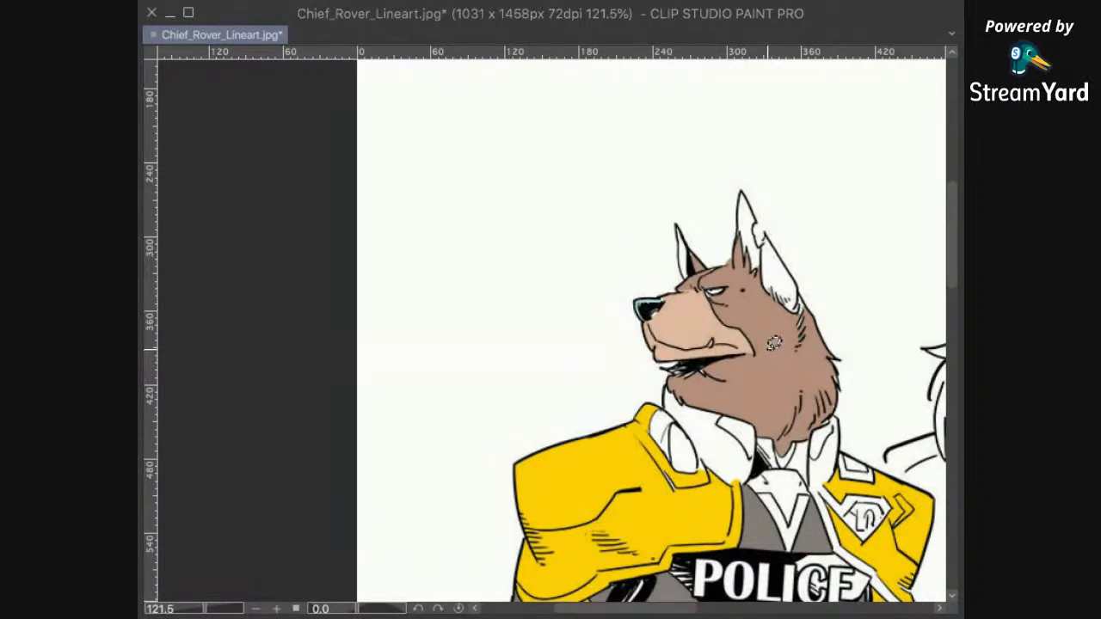
Step: Return to the selected nose highlight, try a dark navy fill, and undo the nose tinting
key(ctrl+z)
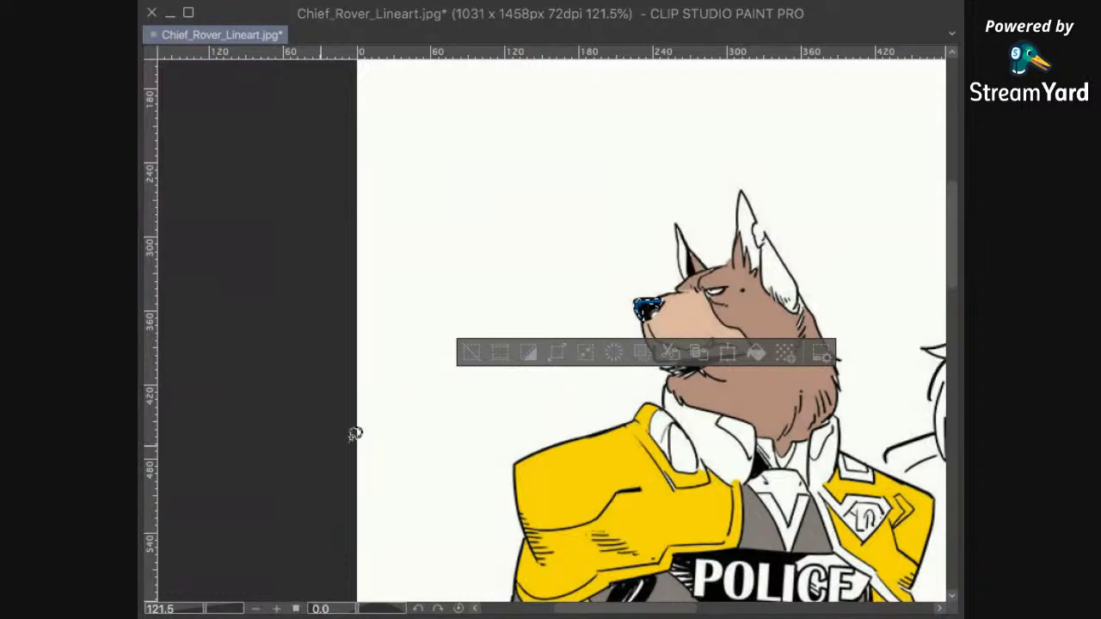
click(755, 353)
key(ctrl+d)
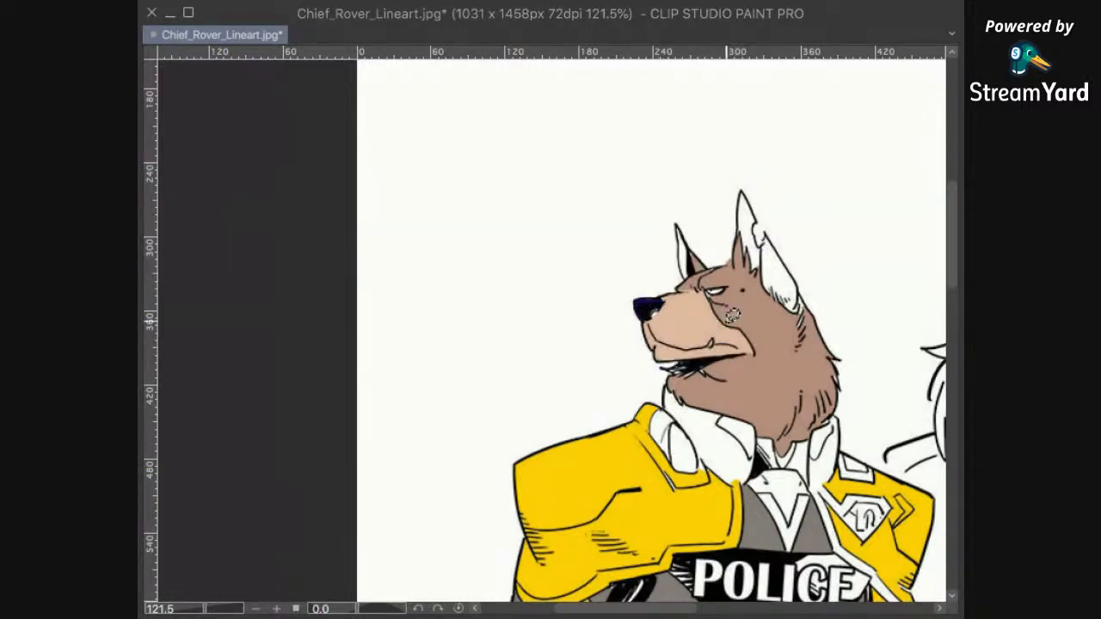
scroll(731, 315, up, 5)
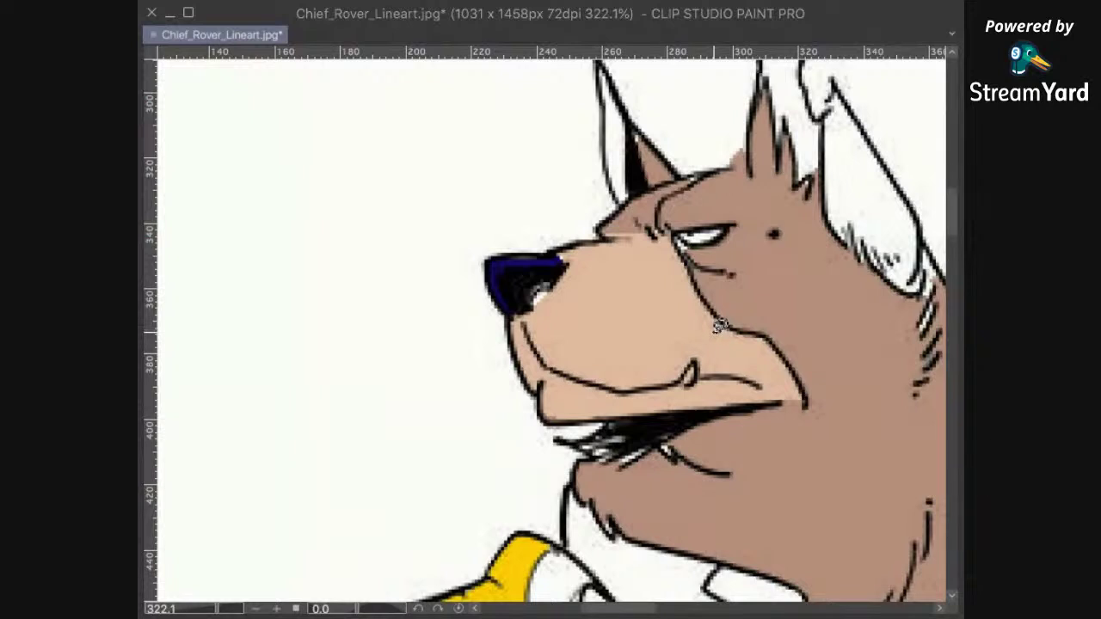
key(ctrl+shift+d)
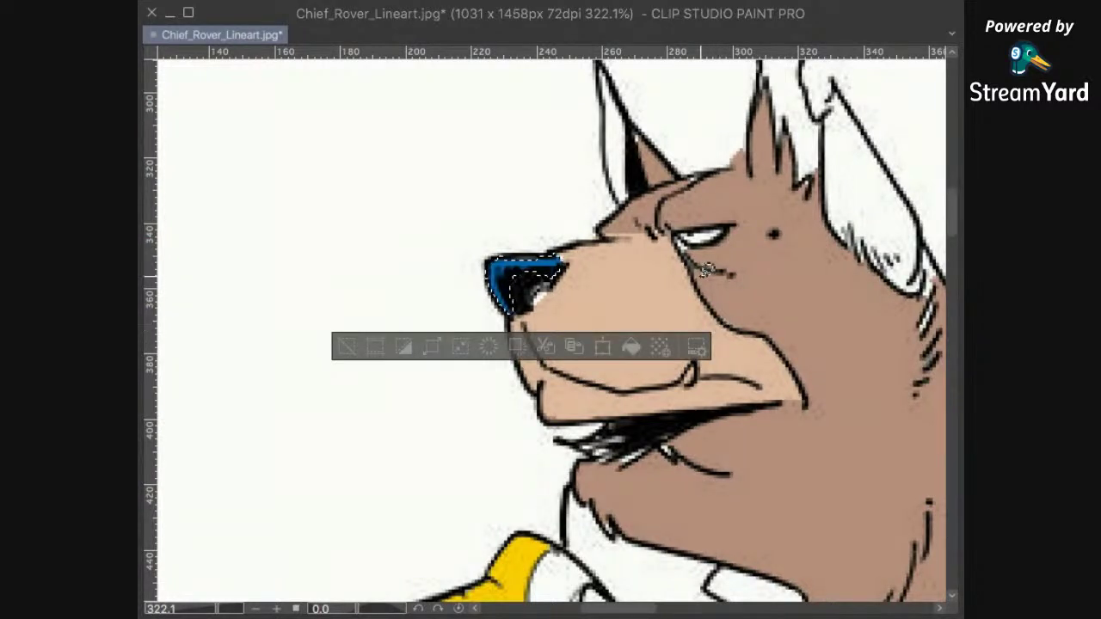
key(ctrl+d)
Step: Select the small white gap below the standing dog's nostril, fill it with the muzzle's pale tan, and deselect
drag(756, 349, 772, 387)
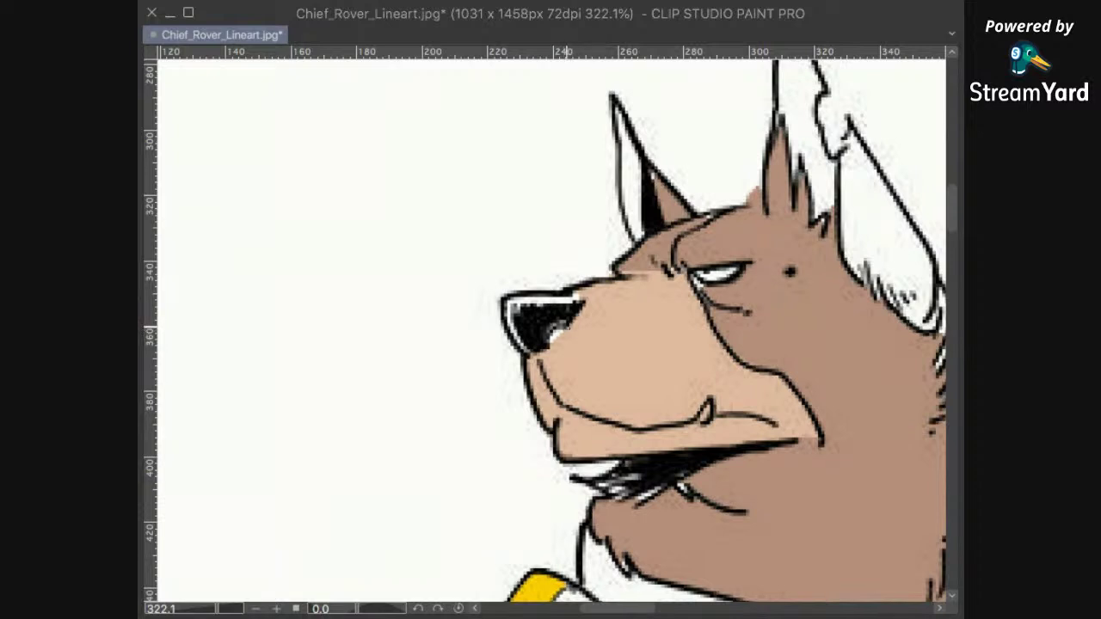
key(ctrl+shift+d)
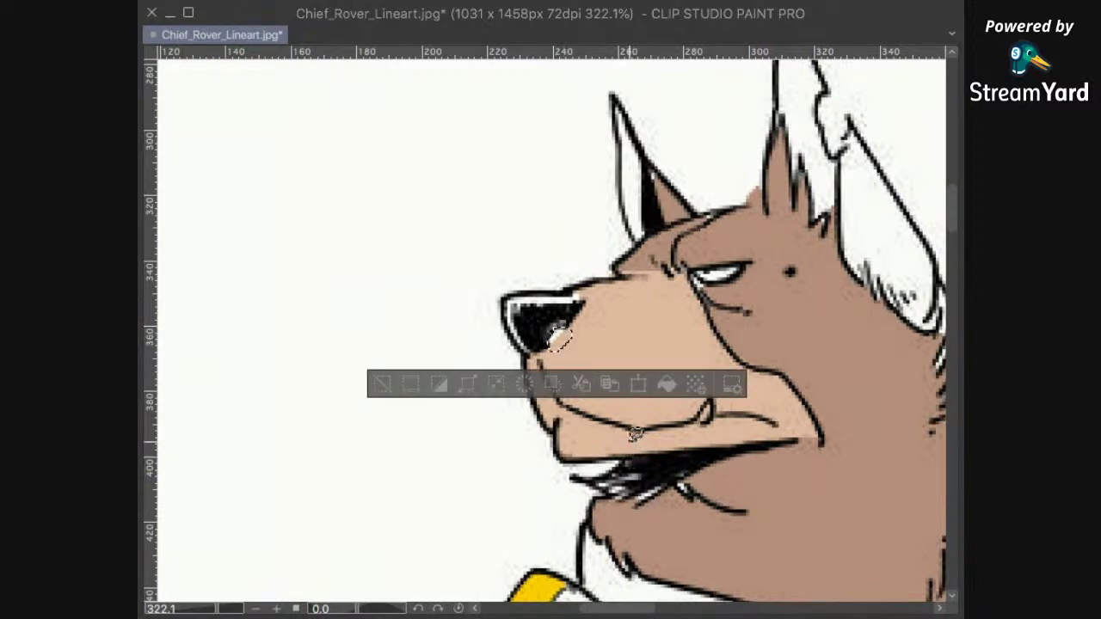
click(666, 385)
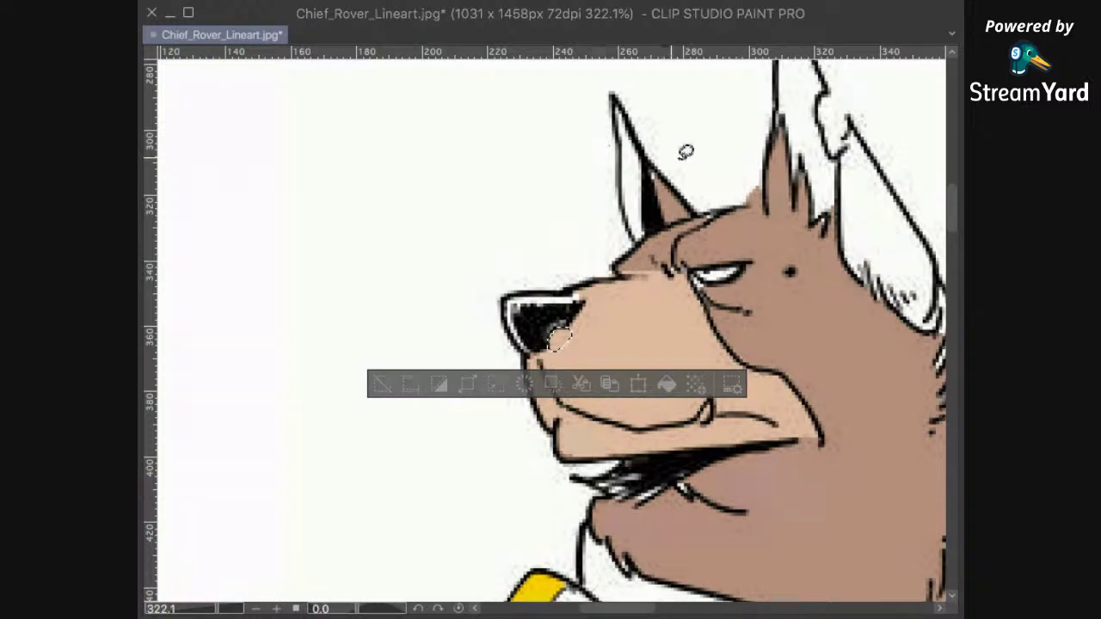
key(ctrl+d)
Step: Lasso the stray brown fill outside the outline at the base of the standing dog's near ear and delete it
drag(809, 335, 654, 347)
scroll(664, 341, up, 2)
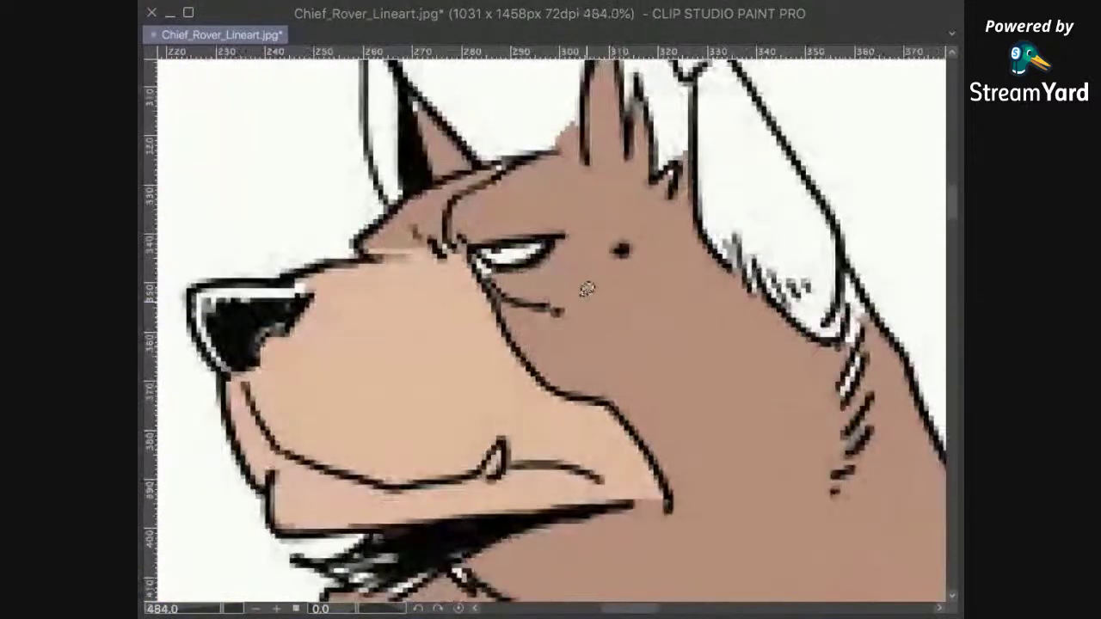
scroll(614, 310, down, 6)
scroll(623, 290, up, 5)
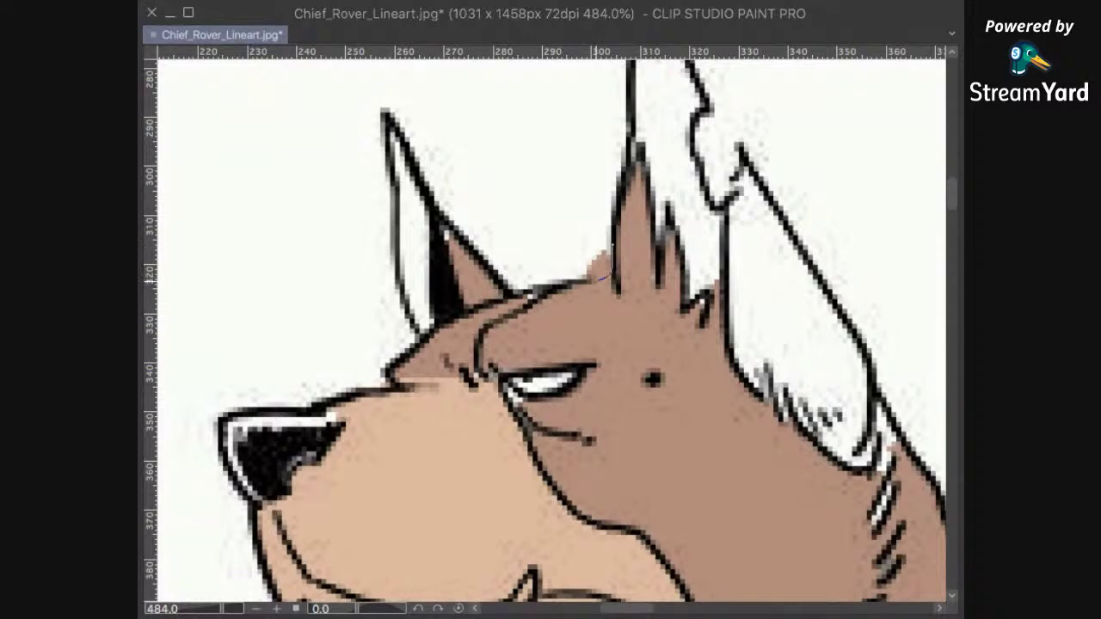
mouse_move(607, 275)
mouse_down()
mouse_move(586, 254)
mouse_move(612, 245)
mouse_up()
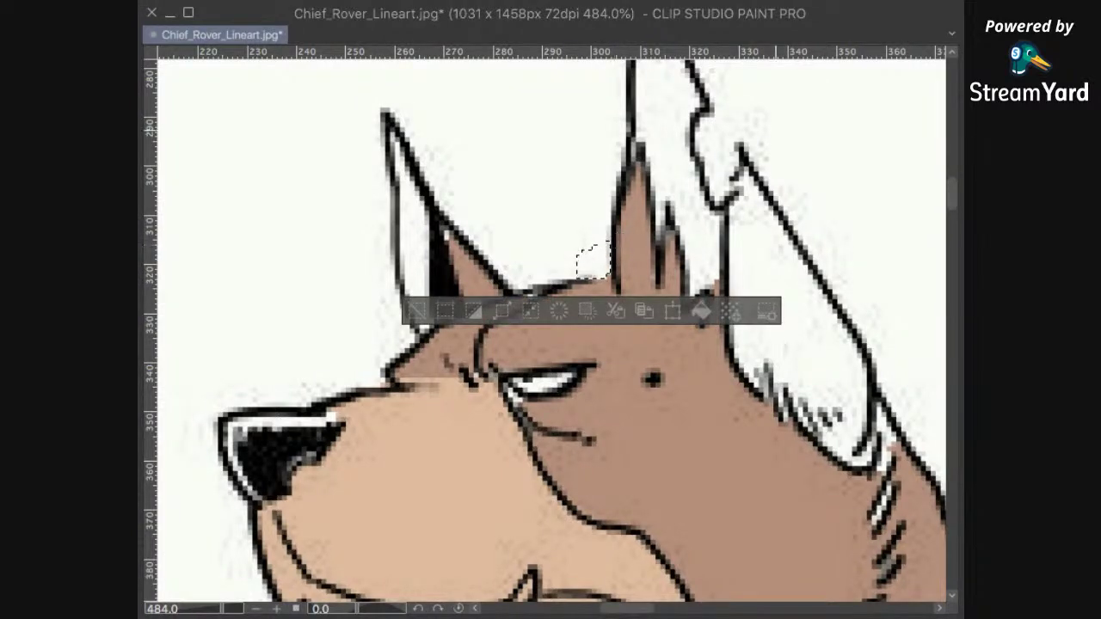
Step: Examine the standing dog's coloured head beside the large uncoloured head drawing
scroll(860, 460, down, 9)
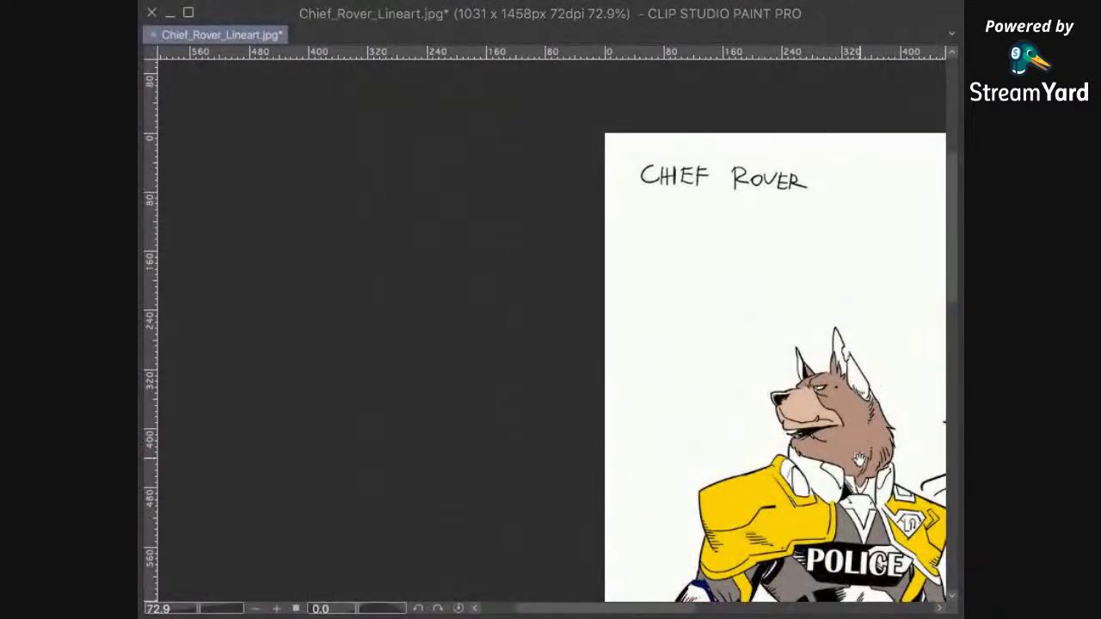
scroll(860, 460, up, 3)
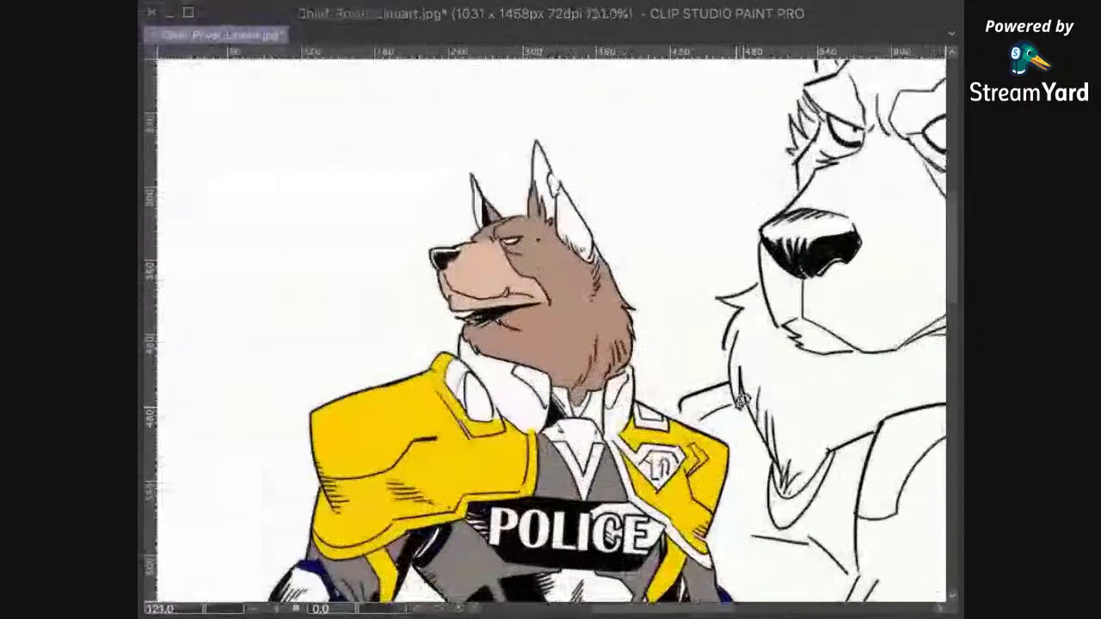
scroll(741, 401, up, 2)
drag(713, 260, 618, 427)
drag(620, 473, 448, 585)
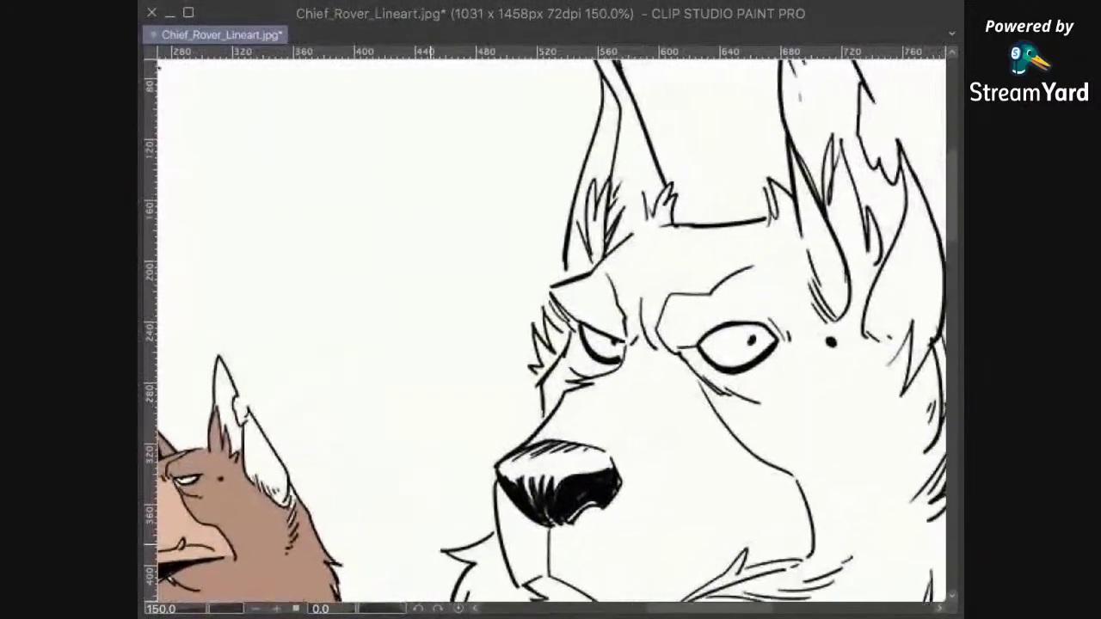
drag(427, 540, 461, 499)
scroll(461, 515, down, 2)
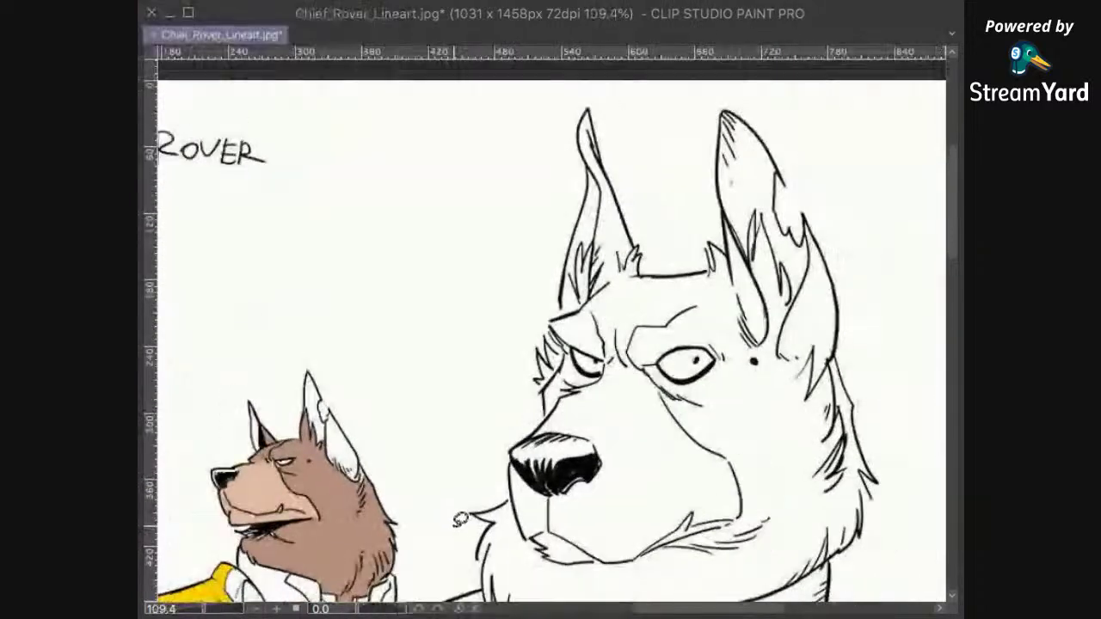
drag(461, 514, 616, 416)
drag(516, 451, 545, 460)
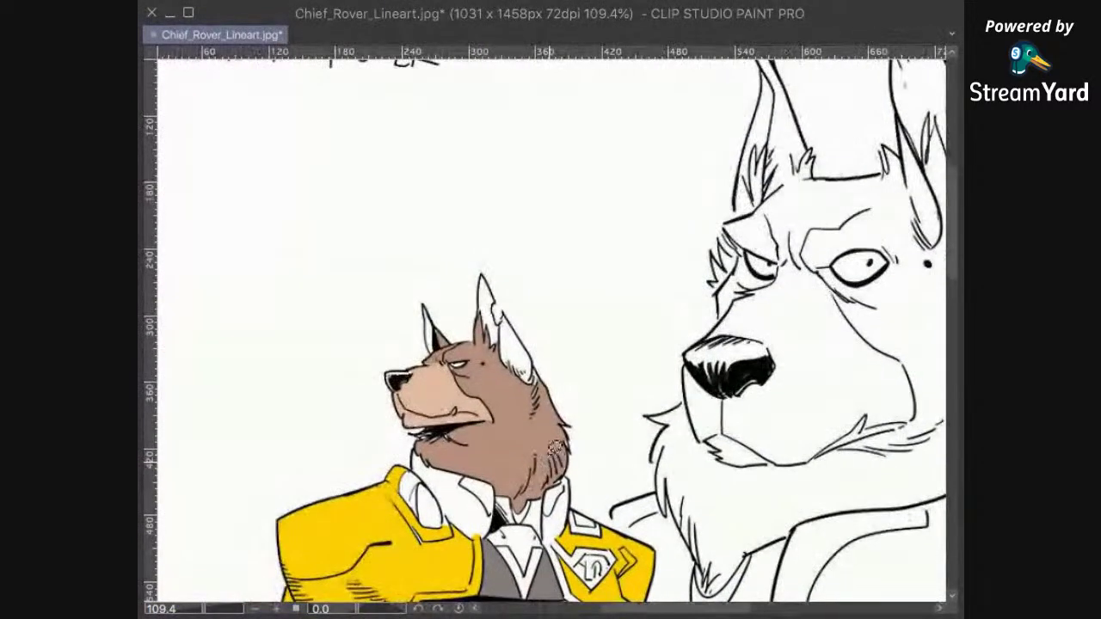
Step: Fill the inner areas of both of the standing dog's ears with pink
scroll(554, 344, up, 4)
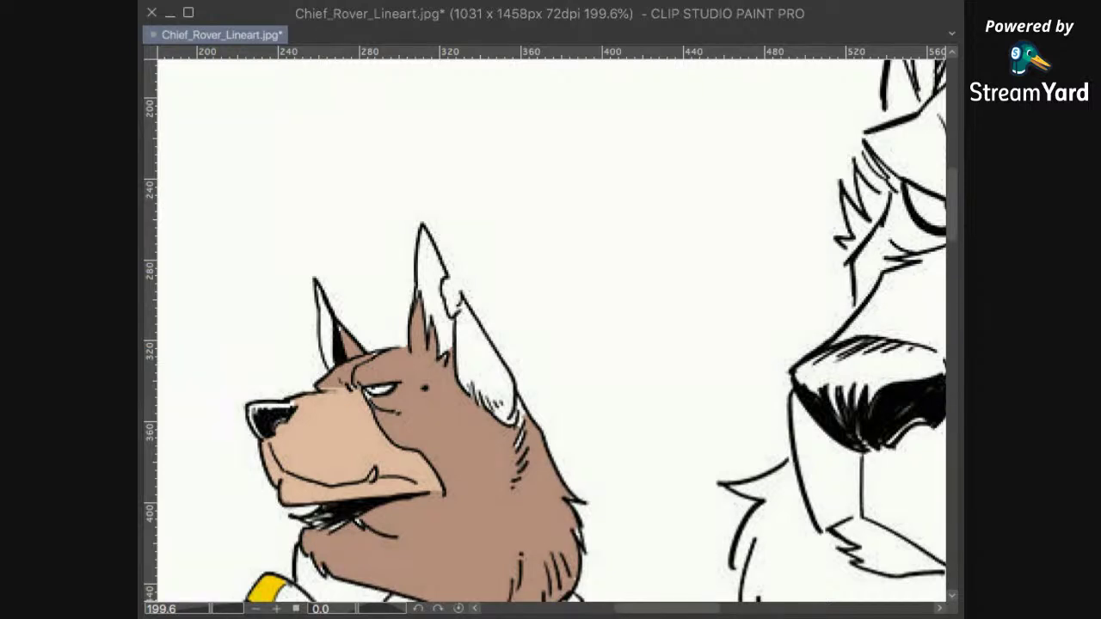
click(434, 284)
click(486, 344)
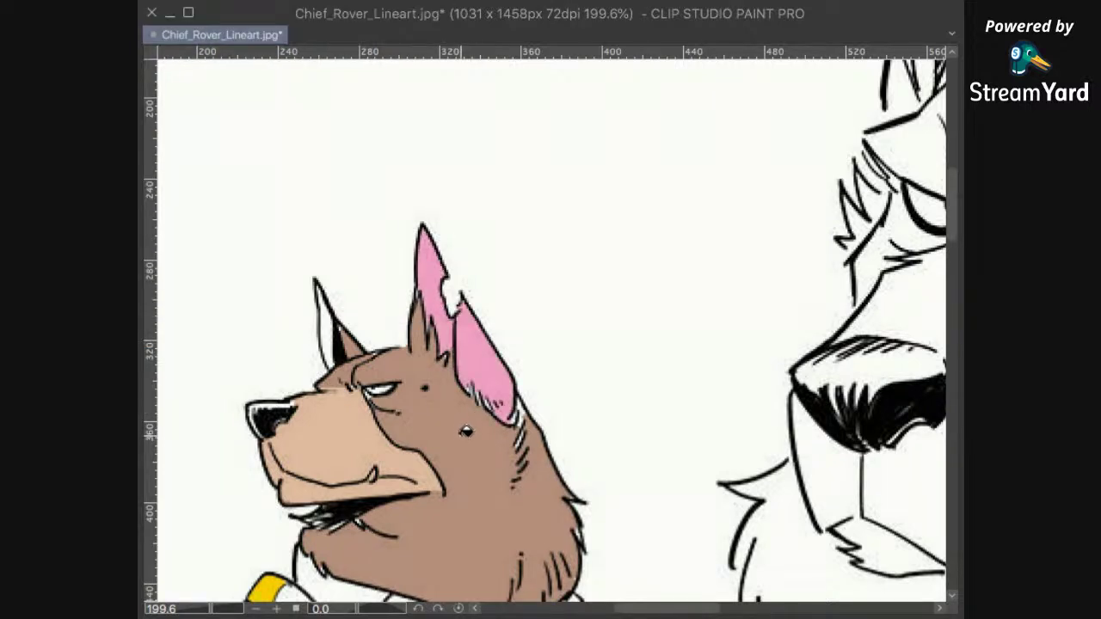
click(343, 320)
scroll(554, 376, down, 1)
scroll(555, 377, down, 5)
drag(575, 467, 612, 355)
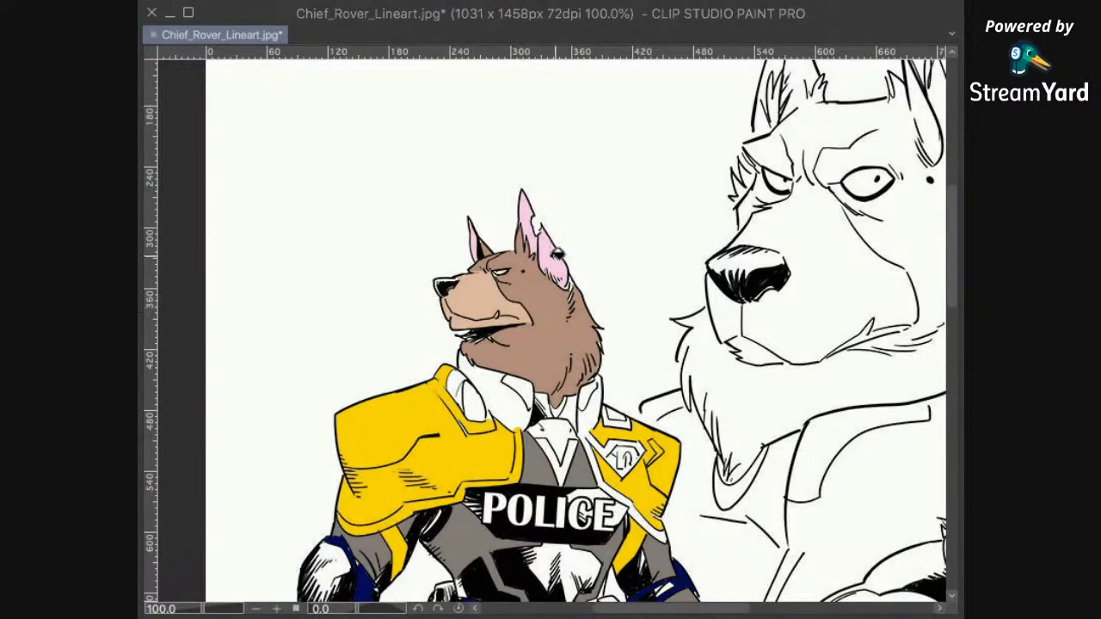
Step: Try a deeper rosy pink inside the standing dog's ears, then refill them with pale pink
click(553, 251)
click(526, 217)
click(474, 250)
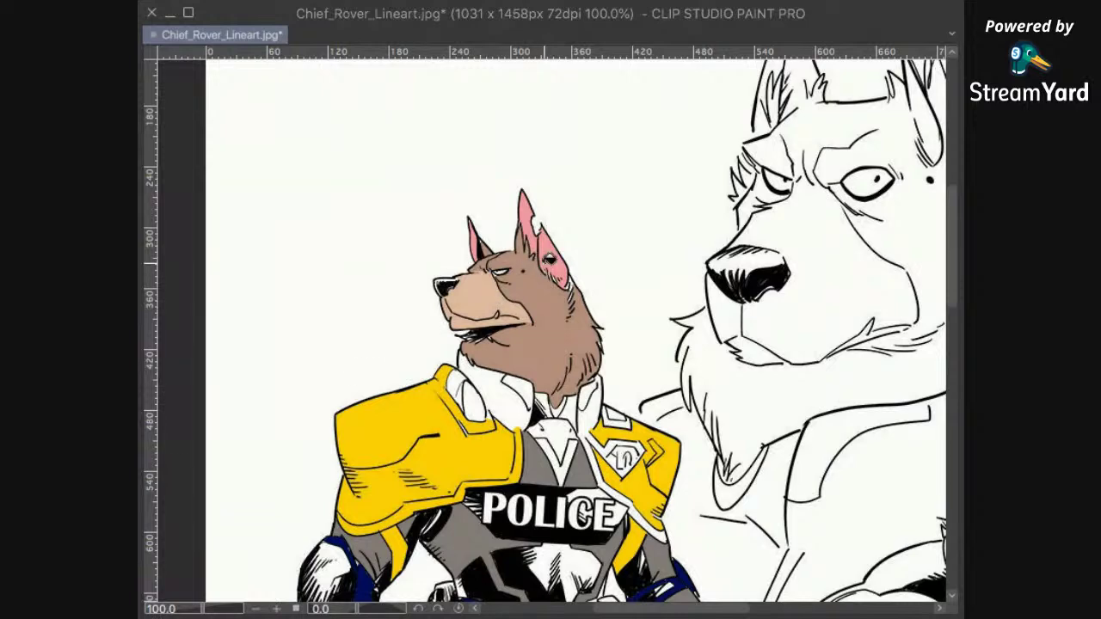
click(551, 262)
click(527, 210)
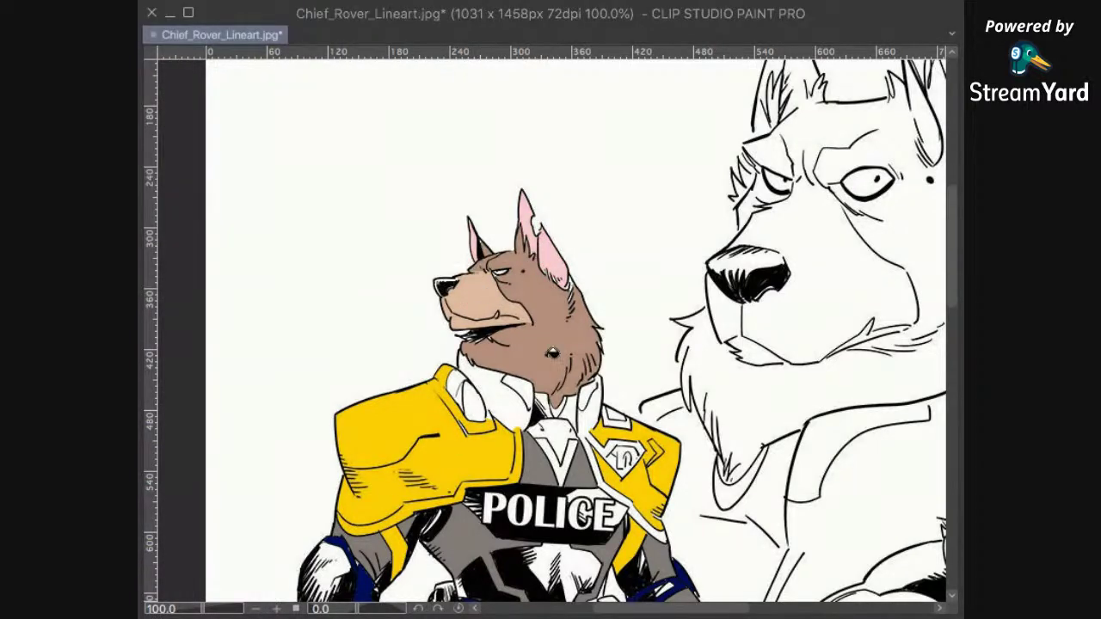
Step: Fill the inset panel on the standing dog's white collar with crimson, then darken it to deep maroon
scroll(651, 337, down, 3)
drag(651, 433, 652, 397)
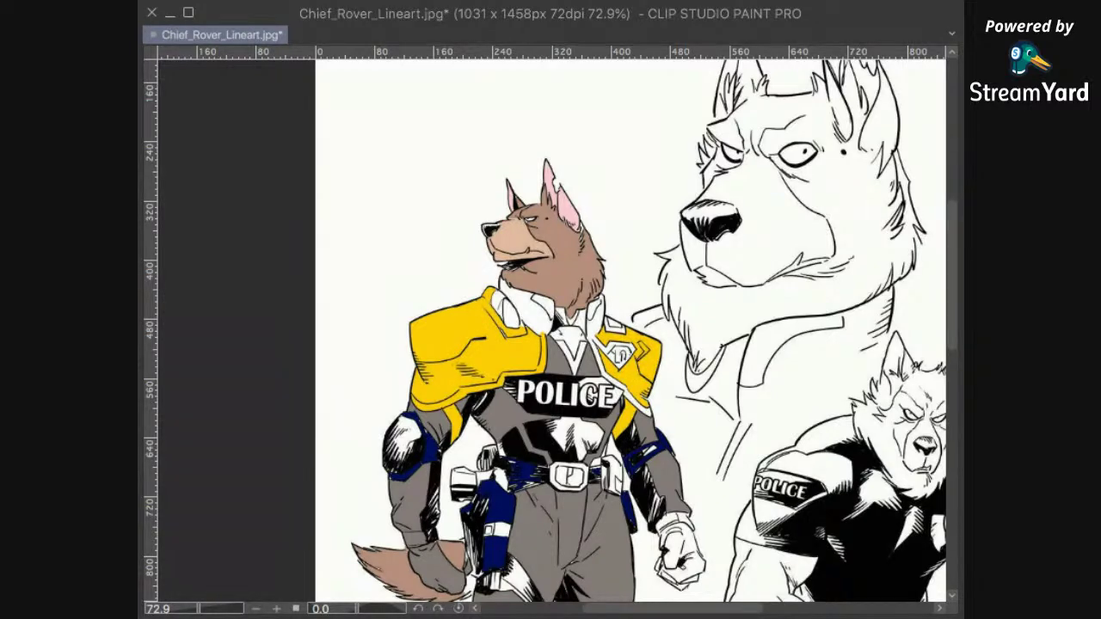
scroll(637, 343, up, 3)
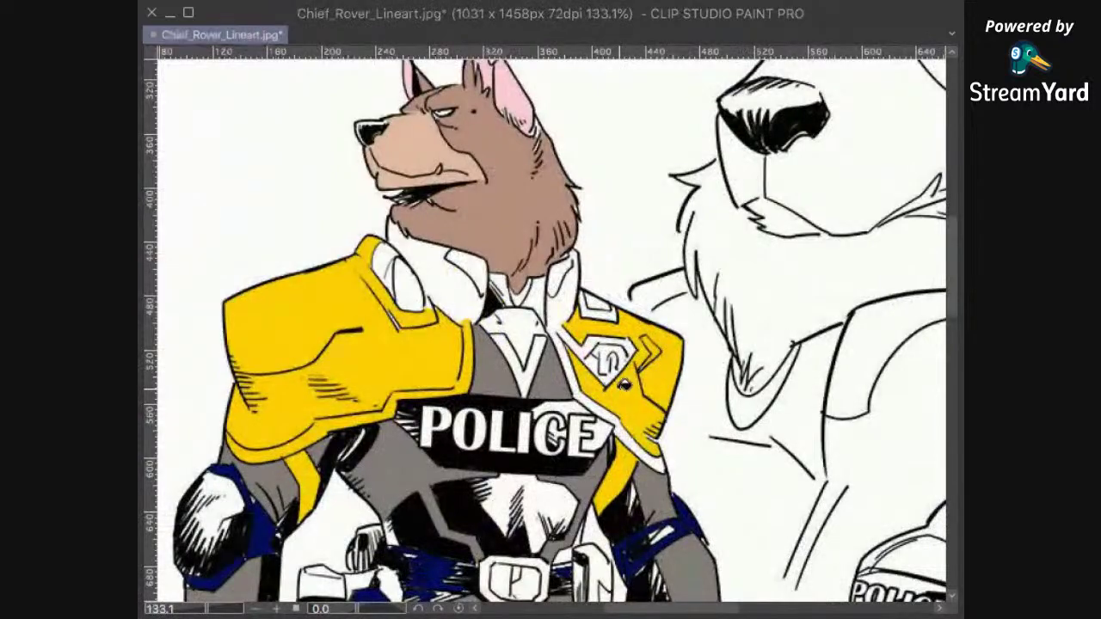
scroll(624, 385, up, 4)
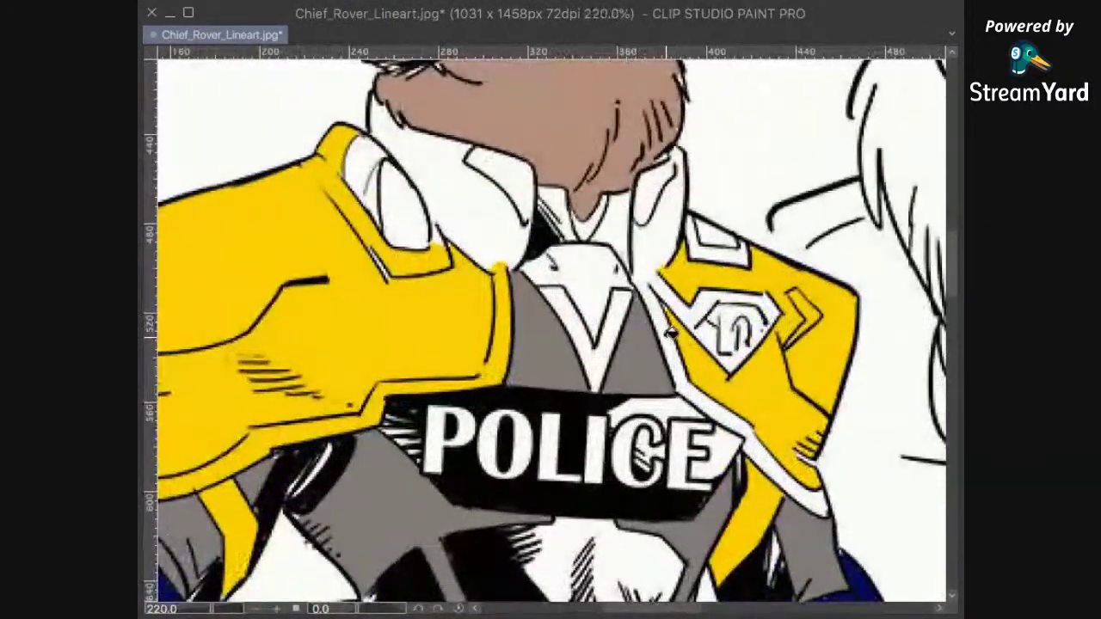
drag(637, 206, 631, 361)
scroll(631, 358, up, 11)
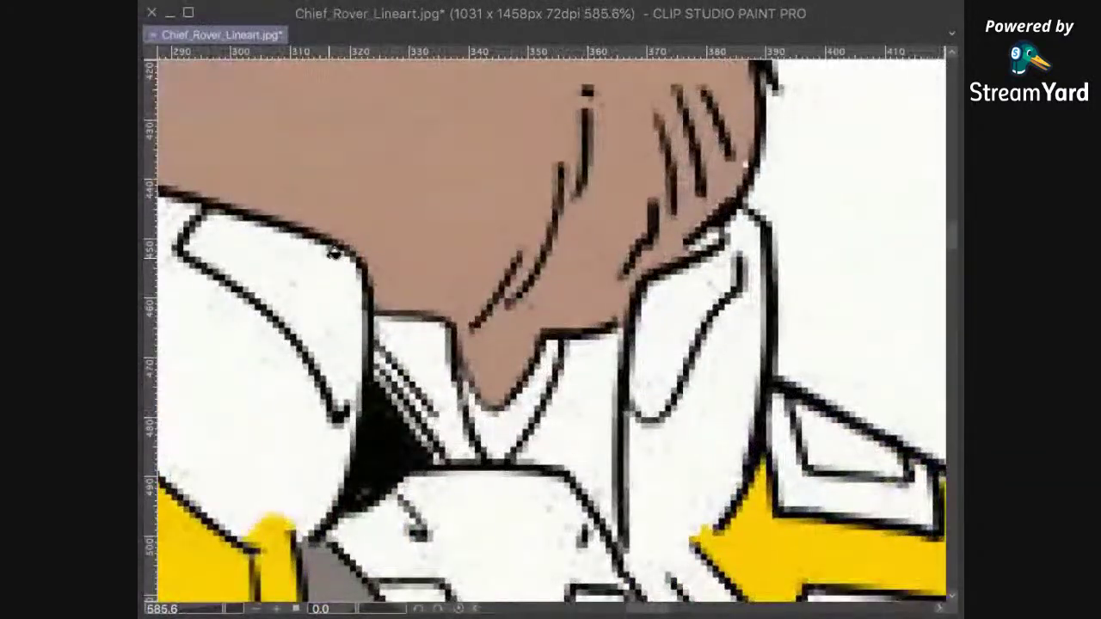
drag(505, 462, 640, 413)
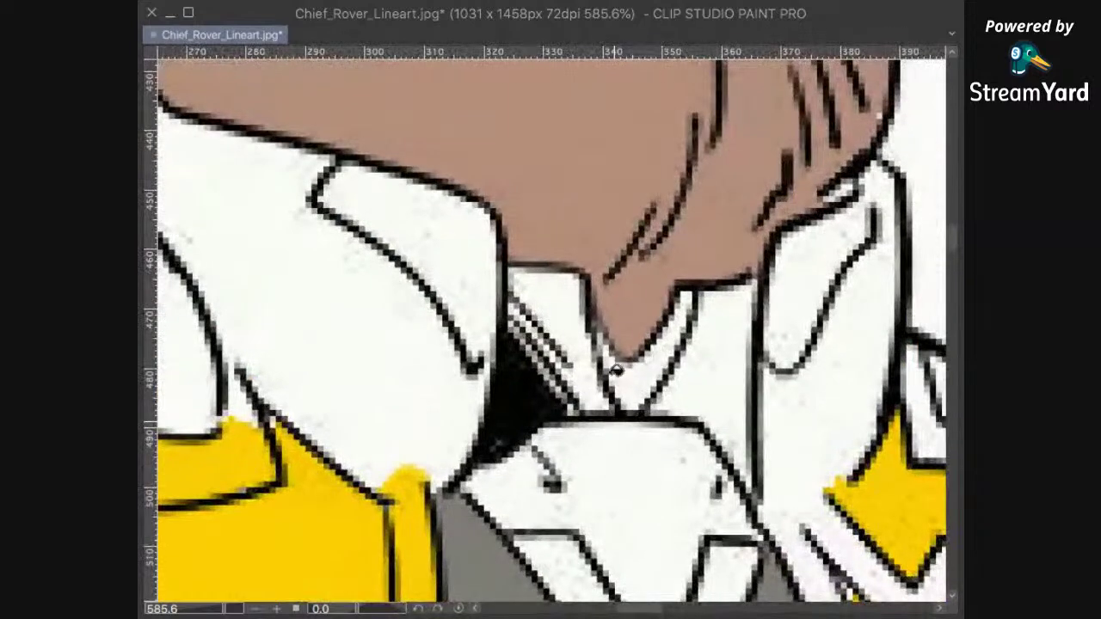
drag(480, 331, 520, 345)
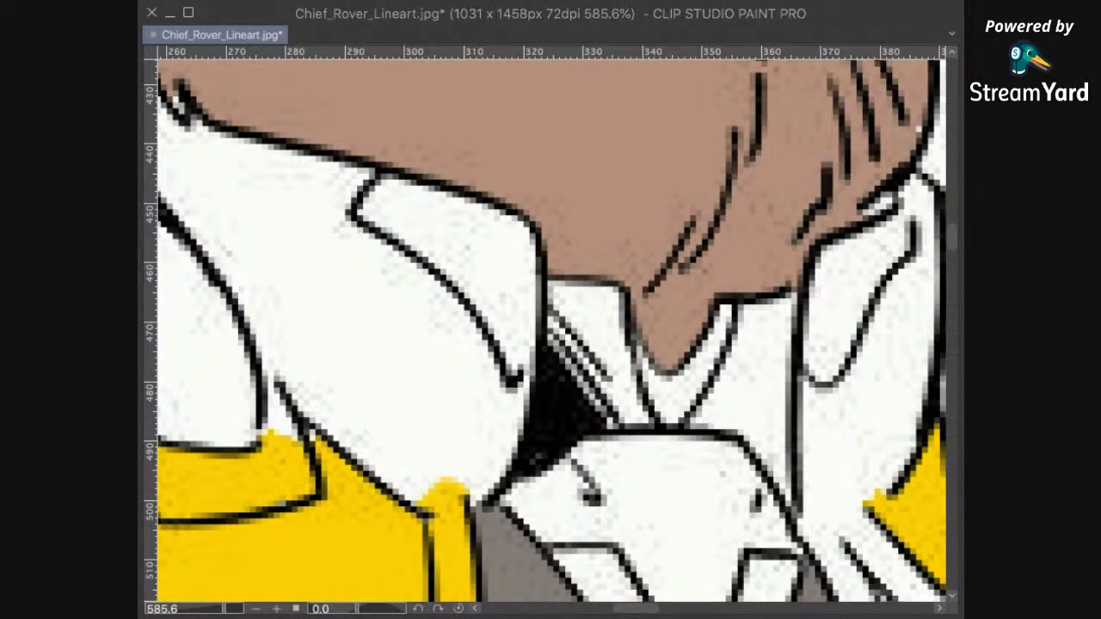
click(484, 275)
drag(602, 427, 447, 400)
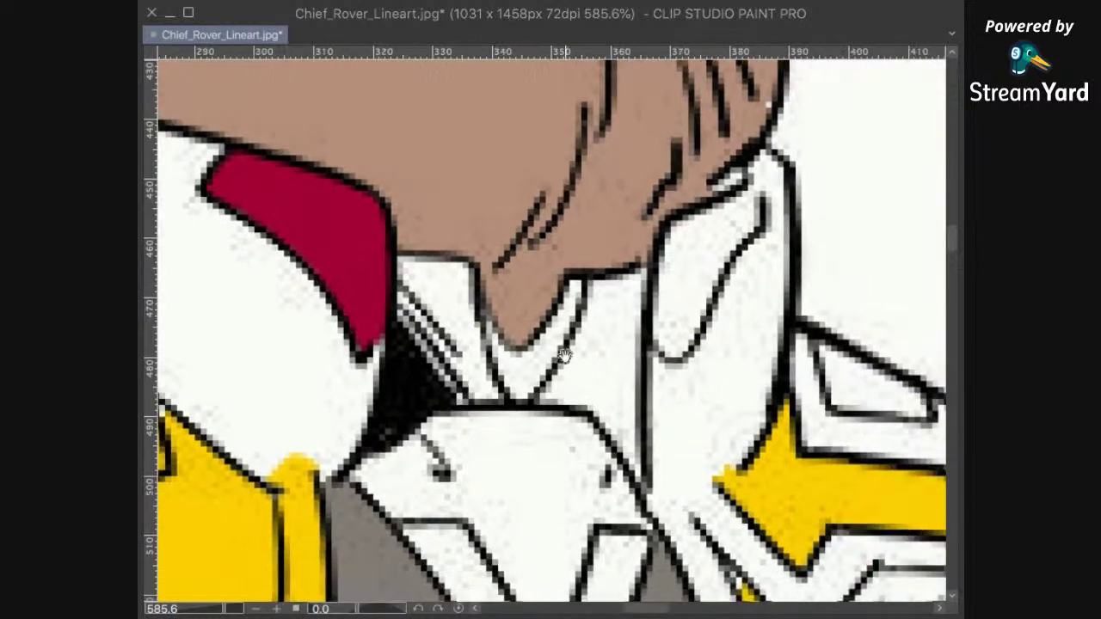
click(290, 255)
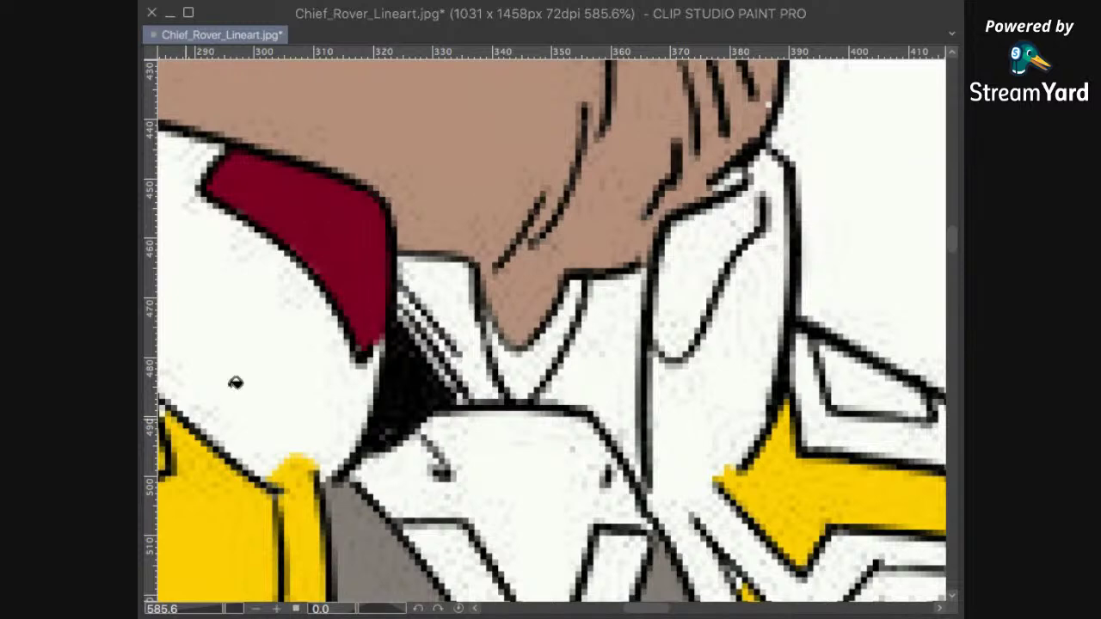
Step: Refill the maroon panel on the standing dog's collar with bright red and fill the opposite collar panel with blue
click(354, 312)
scroll(324, 437, down, 10)
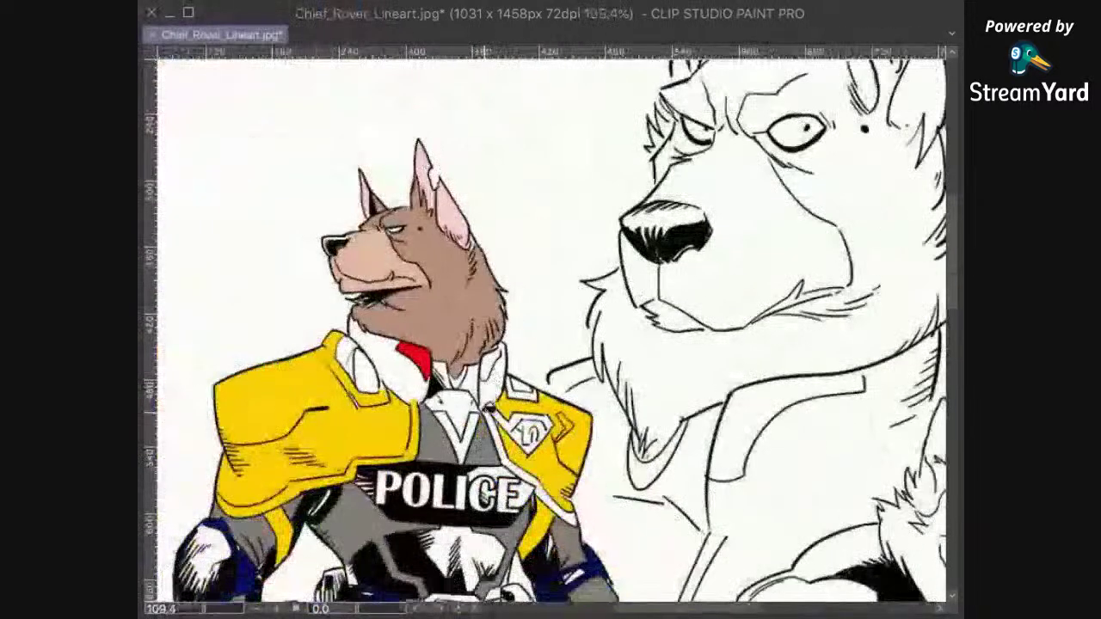
click(406, 357)
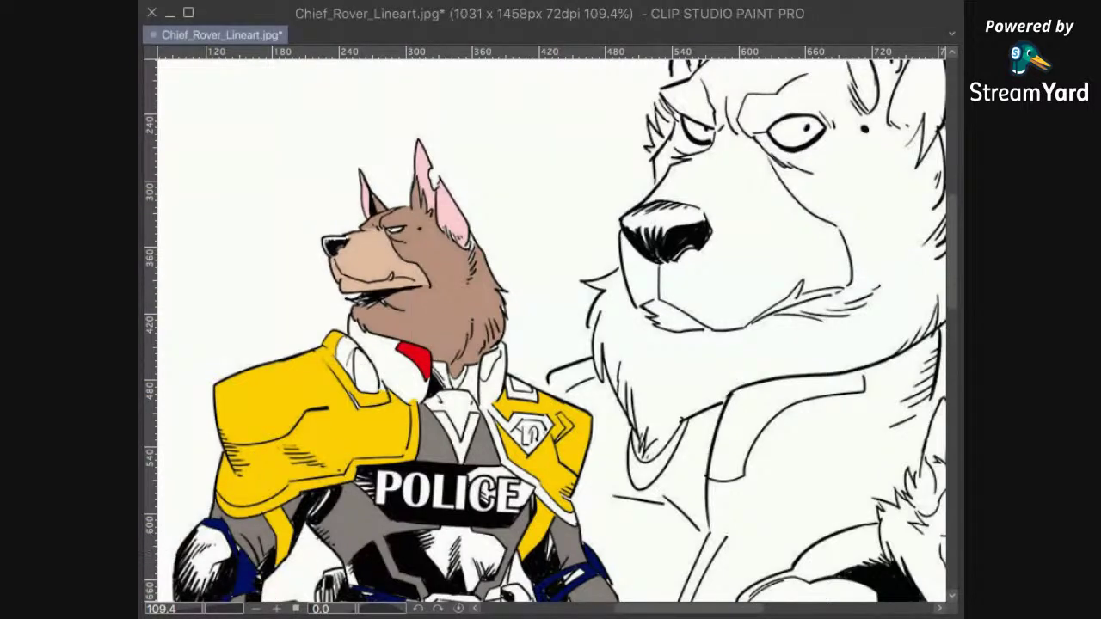
click(490, 365)
click(492, 362)
Step: Fill the standing dog's white collar, the jacket's edge trim and the rim around the oval shoulder inset with the jacket's yellow
scroll(583, 409, down, 2)
drag(581, 452, 576, 357)
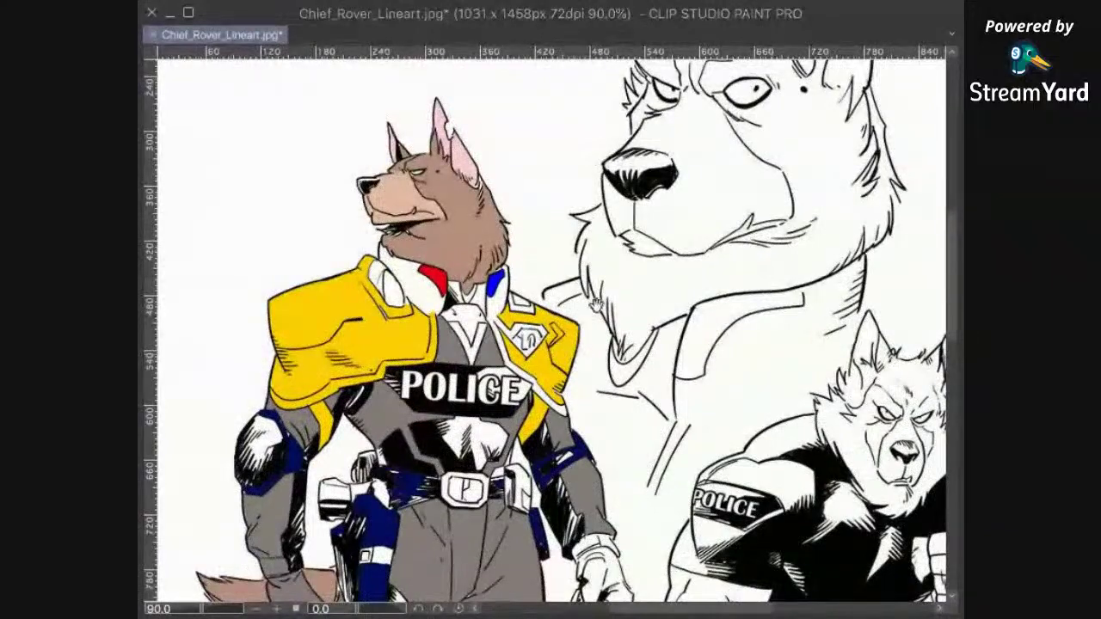
scroll(576, 357, up, 3)
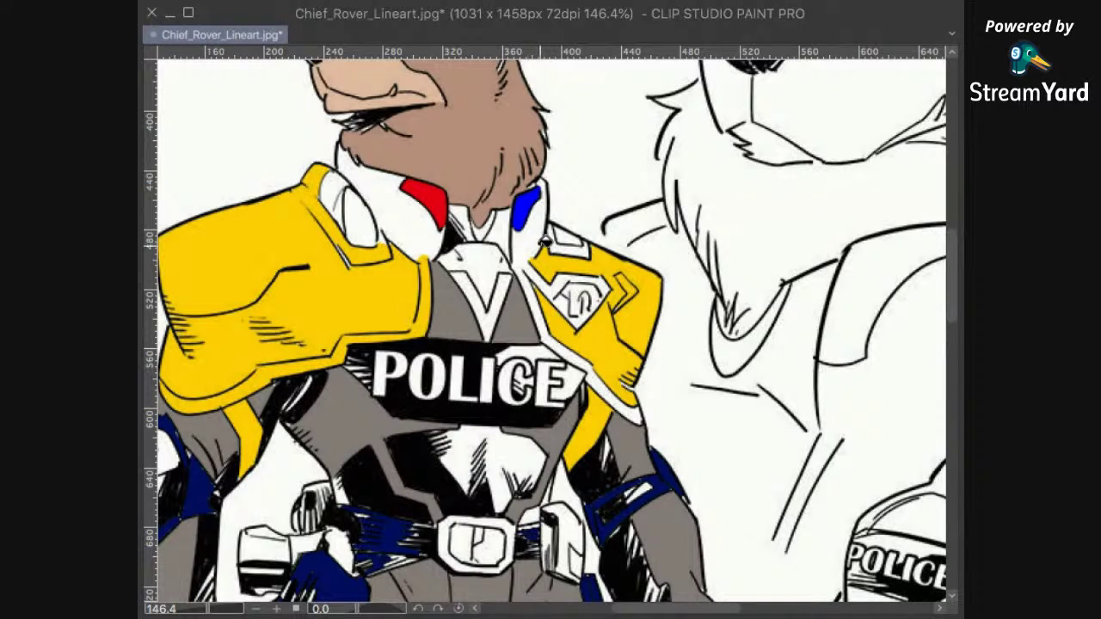
click(542, 248)
click(424, 232)
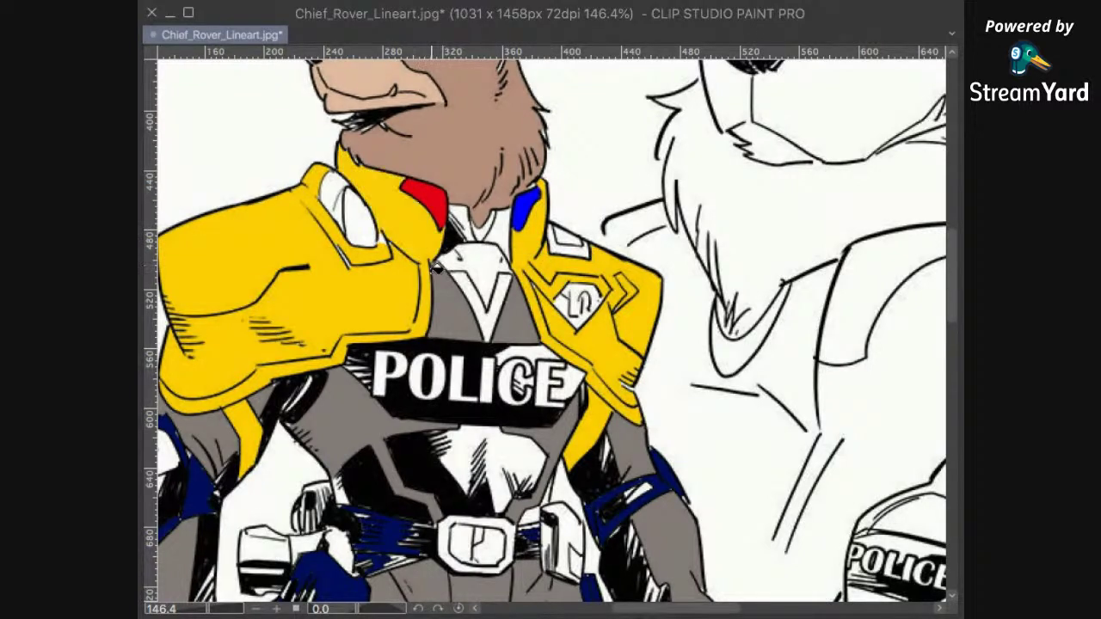
click(354, 215)
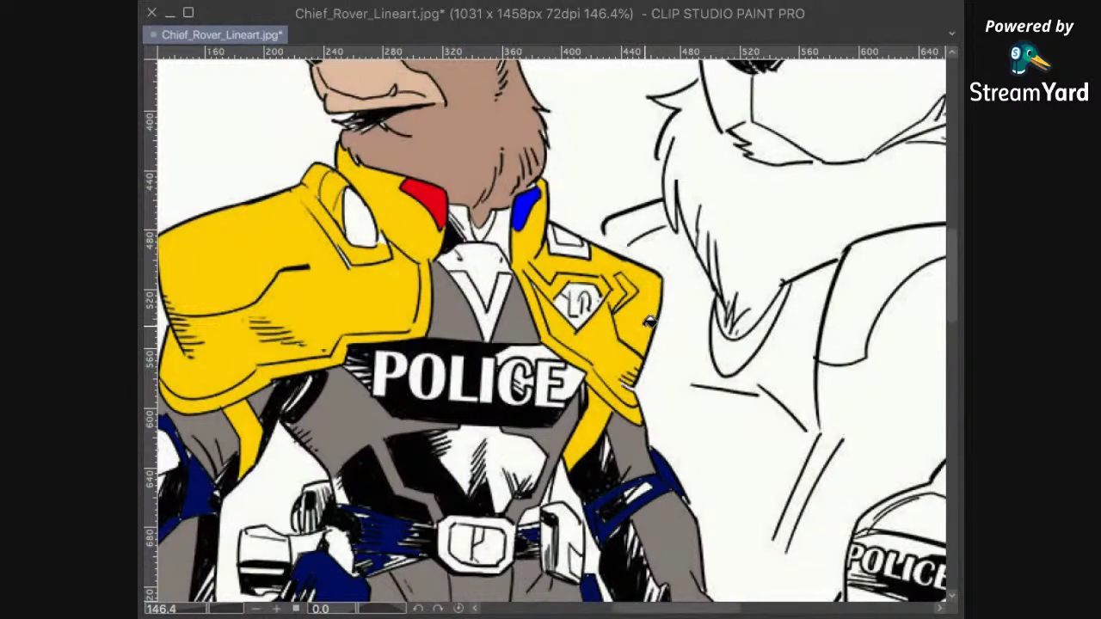
Step: Fill the white gaps around the POLICE lettering and the neck piece between the collar flaps with yellow
scroll(640, 329, down, 3)
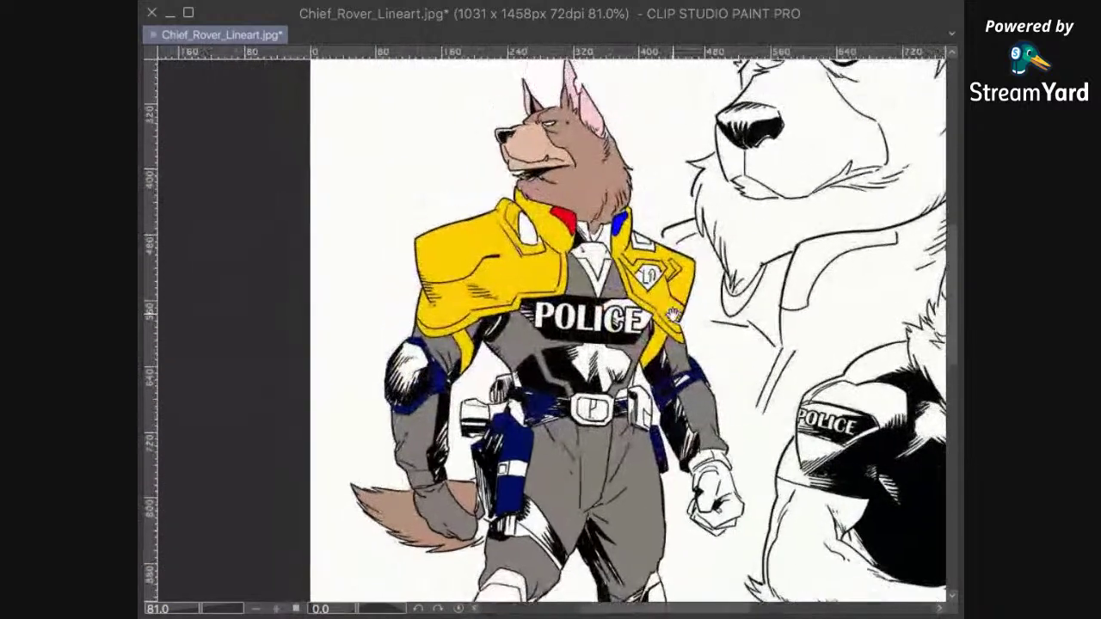
scroll(655, 303, up, 3)
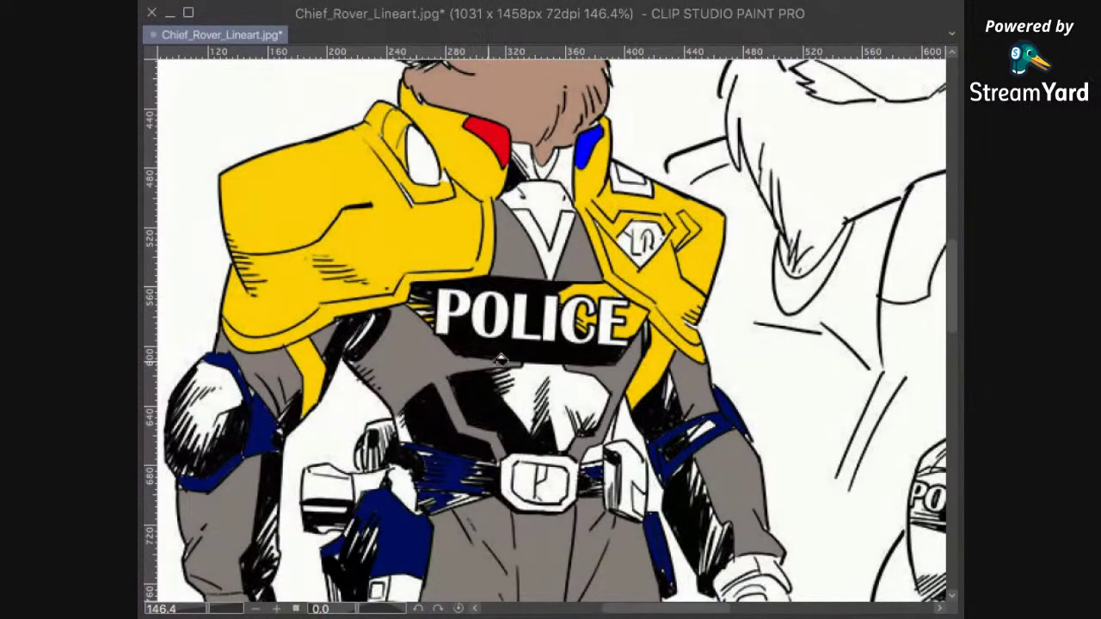
scroll(671, 370, down, 4)
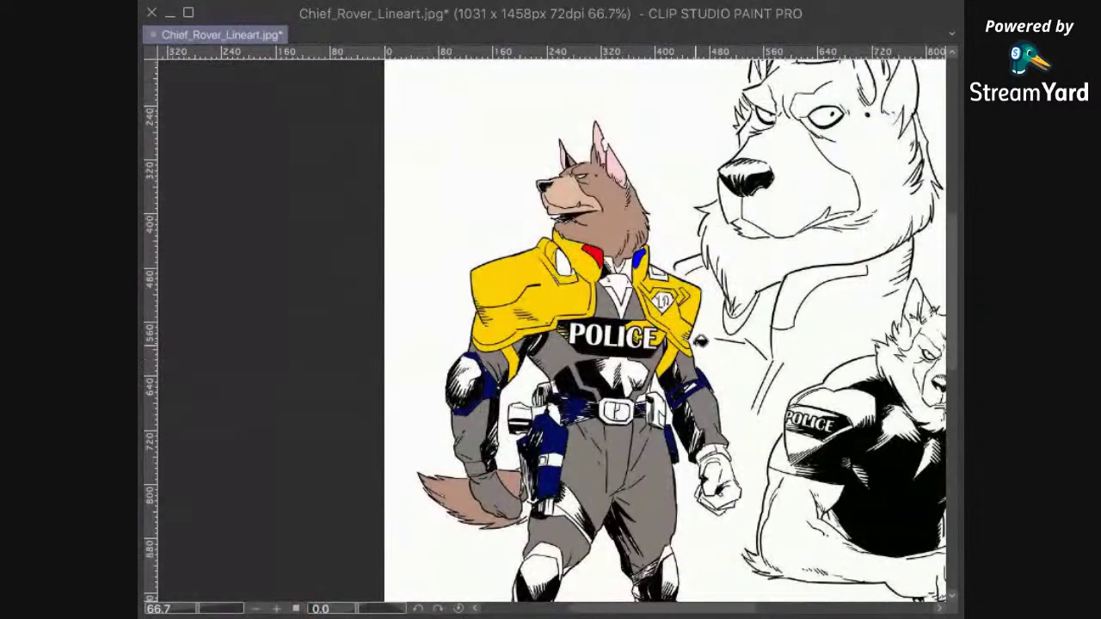
scroll(655, 266, up, 3)
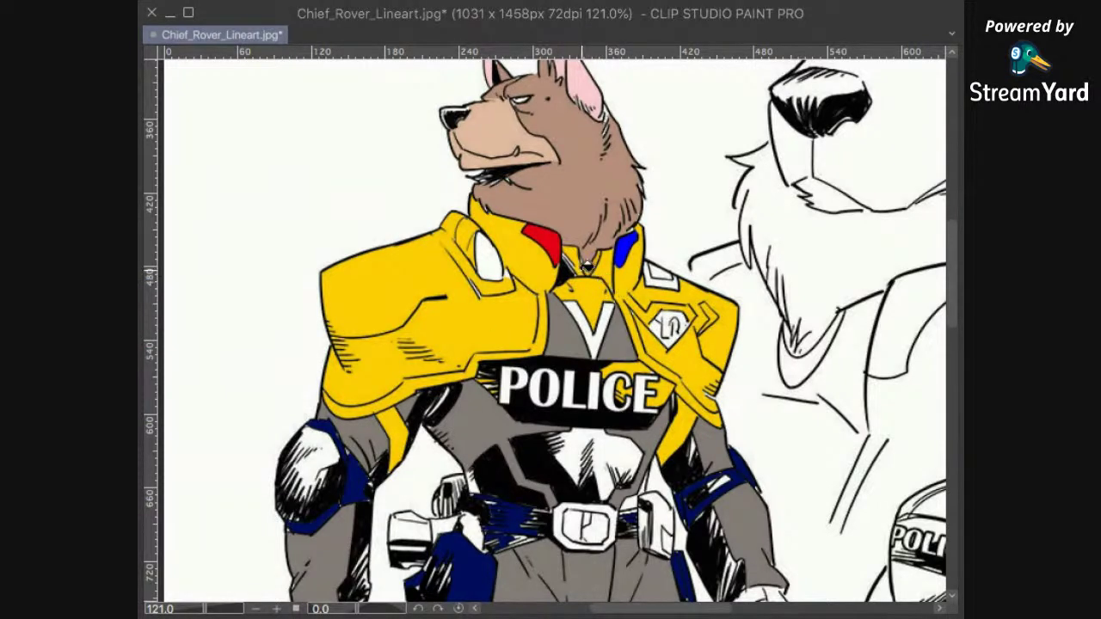
Step: Try a darker golden yellow on the standing dog's jacket shoulders, then undo the fills
click(705, 339)
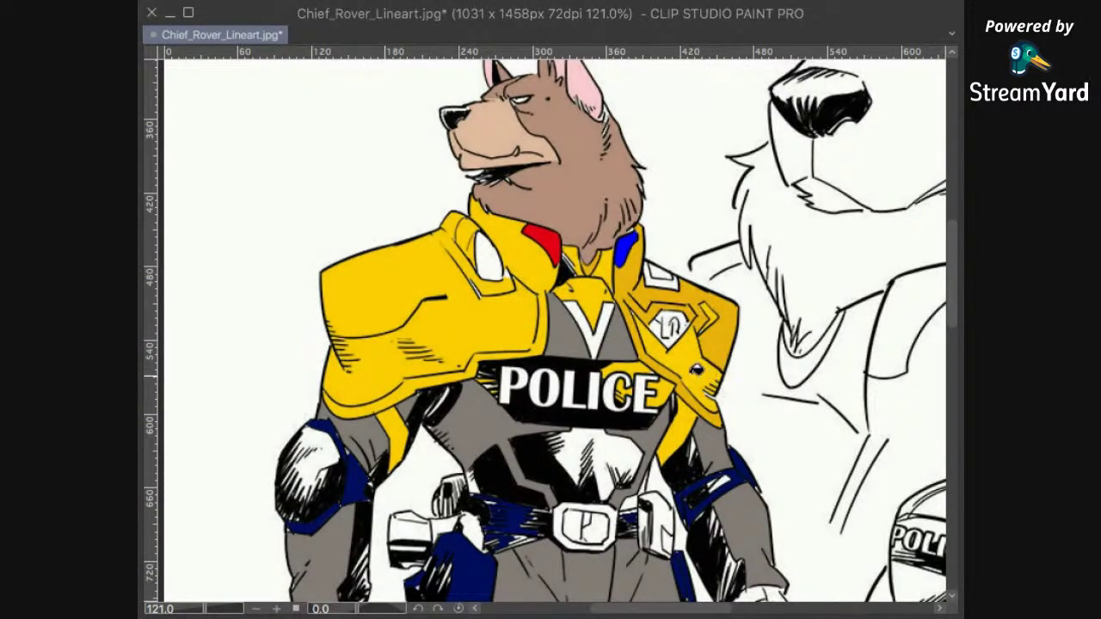
click(537, 309)
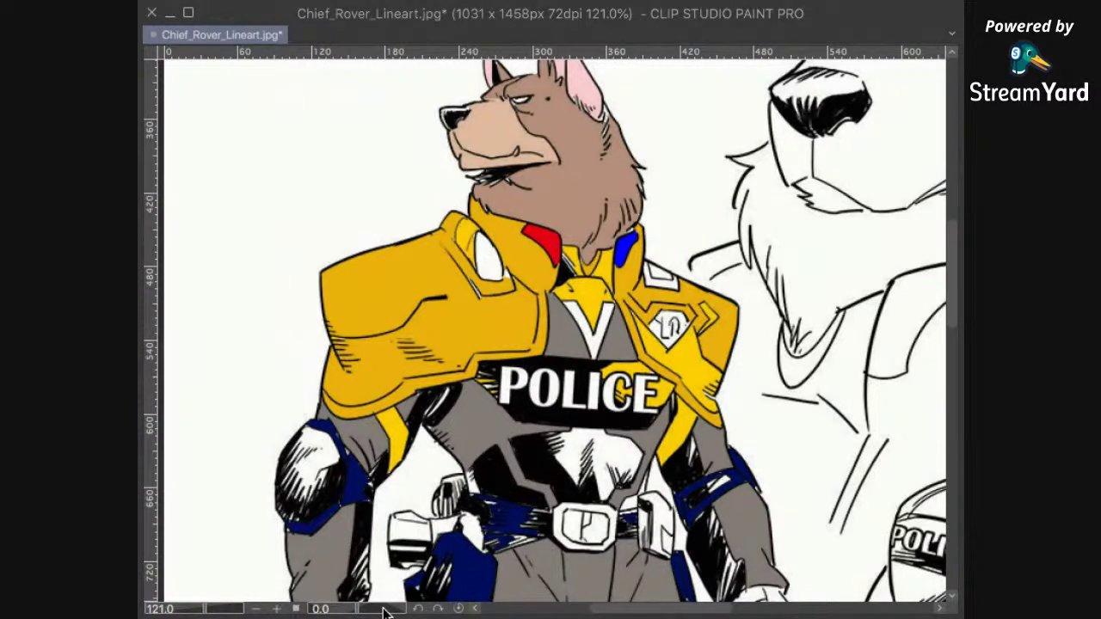
key(ctrl+z)
key(ctrl+z)
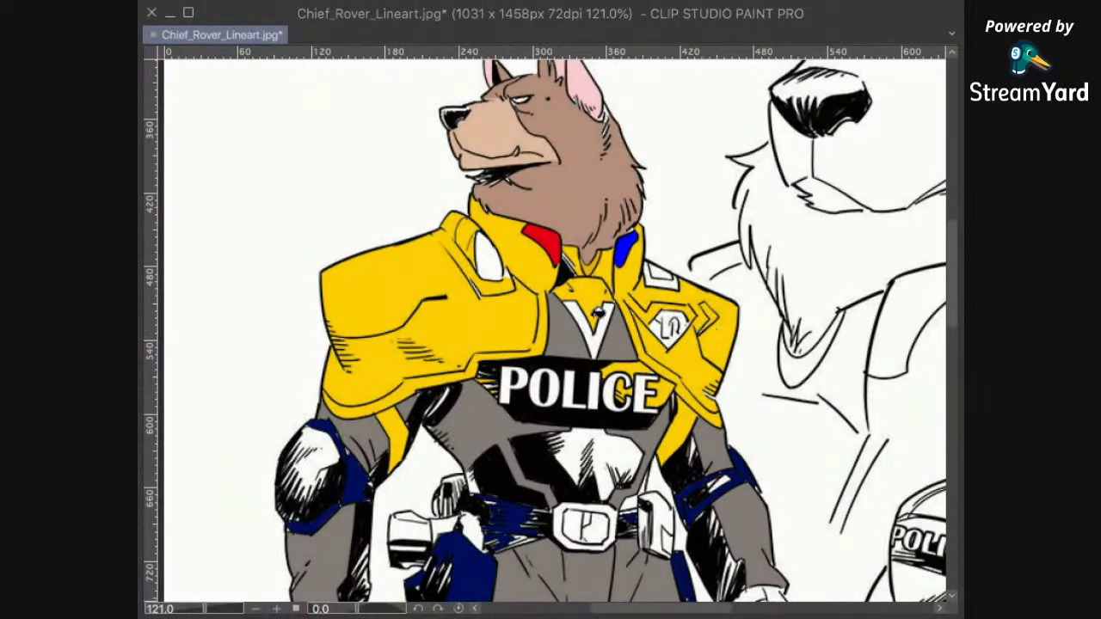
Step: Fill the V-shaped chest trim and the jacket's hanging lower strips with a darker golden yellow
click(614, 311)
drag(679, 306, 757, 227)
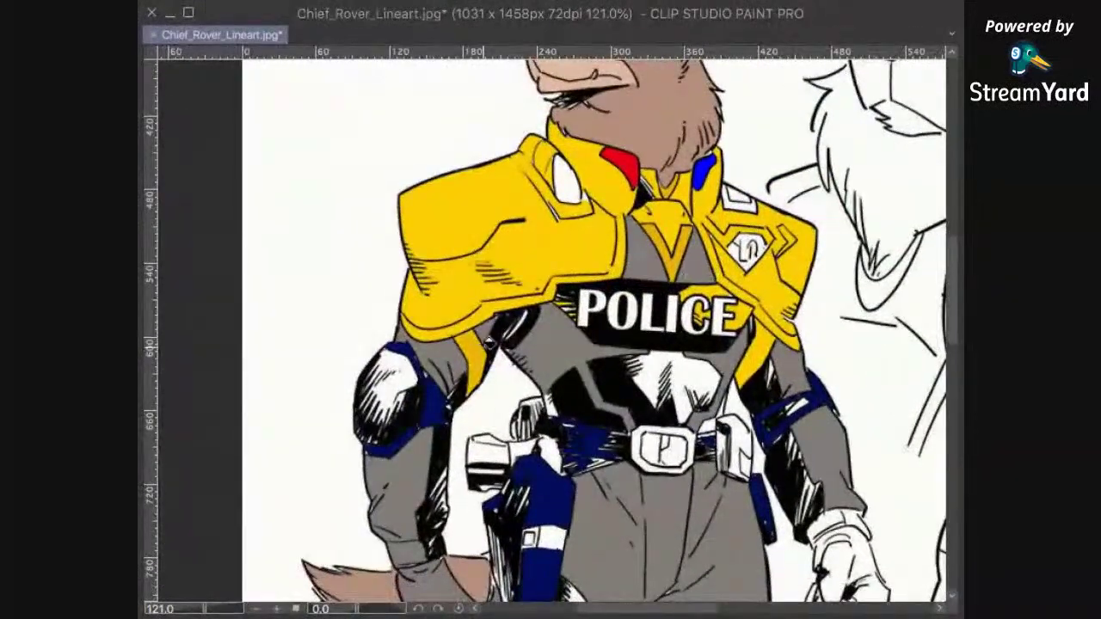
drag(770, 370, 728, 342)
drag(782, 207, 764, 297)
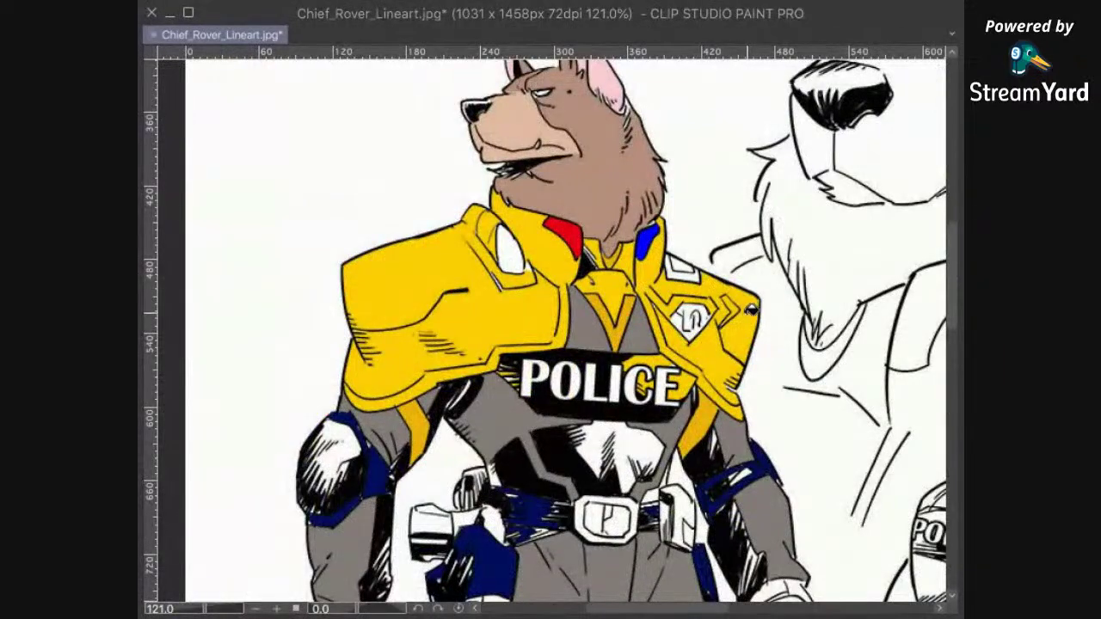
Step: Fill the diamond-shaped badge on the standing dog's jacket with golden yellow
scroll(753, 305, down, 3)
scroll(759, 315, up, 3)
click(688, 307)
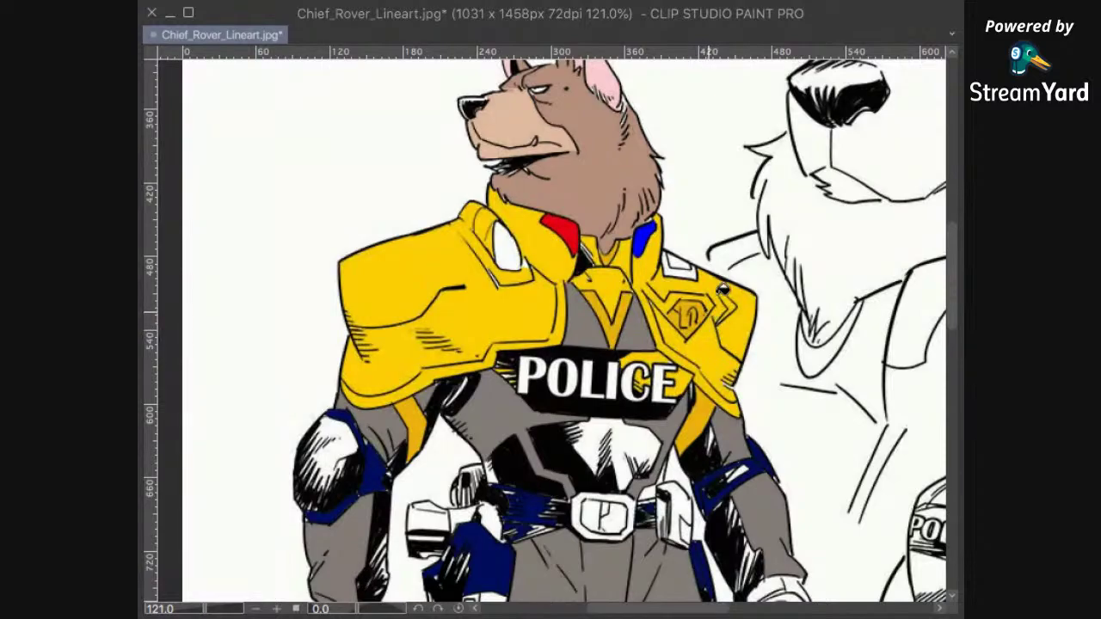
Step: Examine the standing dog's jacket, head and remaining uncoloured uniform parts up close and as a whole figure
scroll(723, 290, up, 5)
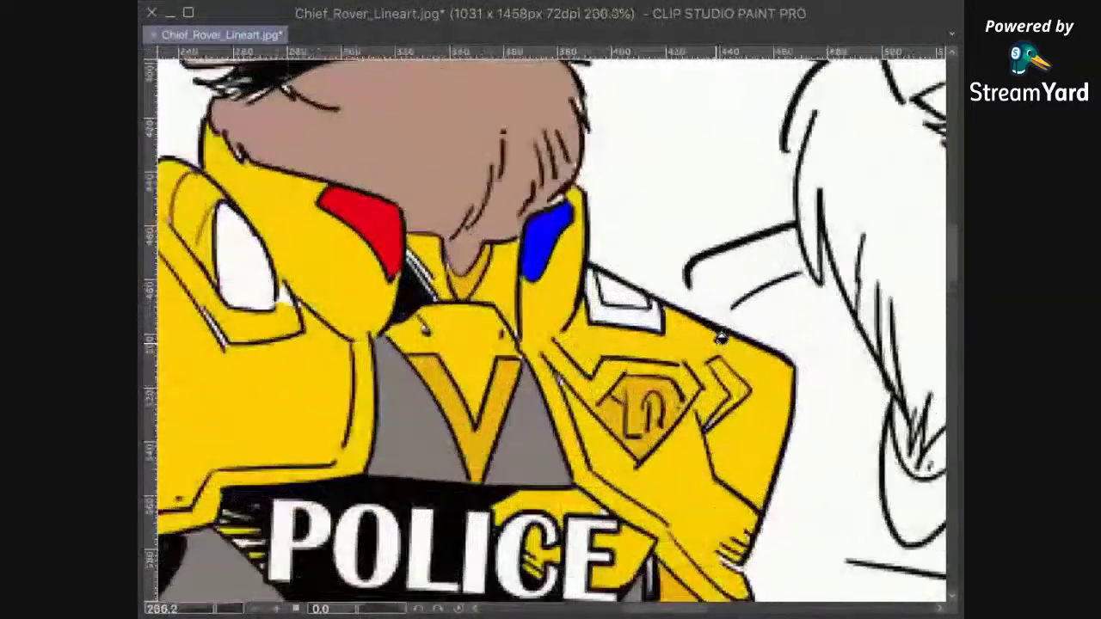
drag(693, 316, 787, 320)
scroll(788, 320, up, 1)
drag(718, 204, 778, 507)
drag(709, 355, 644, 343)
scroll(737, 393, down, 3)
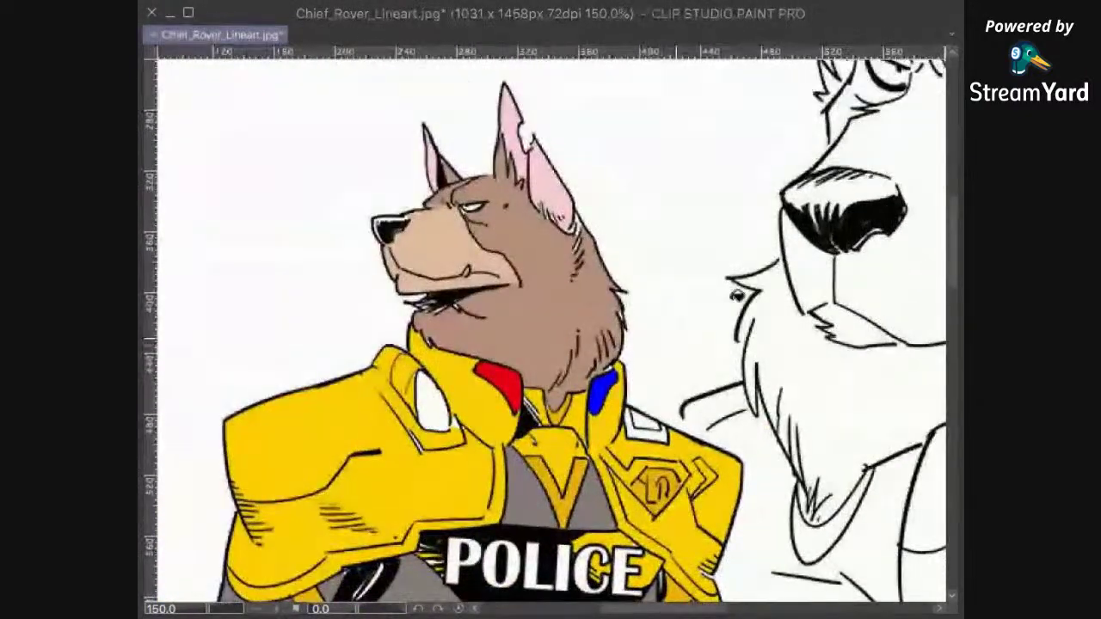
scroll(776, 319, down, 12)
drag(780, 354, 699, 279)
scroll(699, 280, up, 6)
mouse_move(660, 333)
mouse_down()
mouse_move(693, 262)
mouse_move(637, 424)
mouse_move(660, 338)
mouse_up()
mouse_move(661, 409)
mouse_down()
mouse_move(680, 359)
mouse_move(665, 416)
mouse_up()
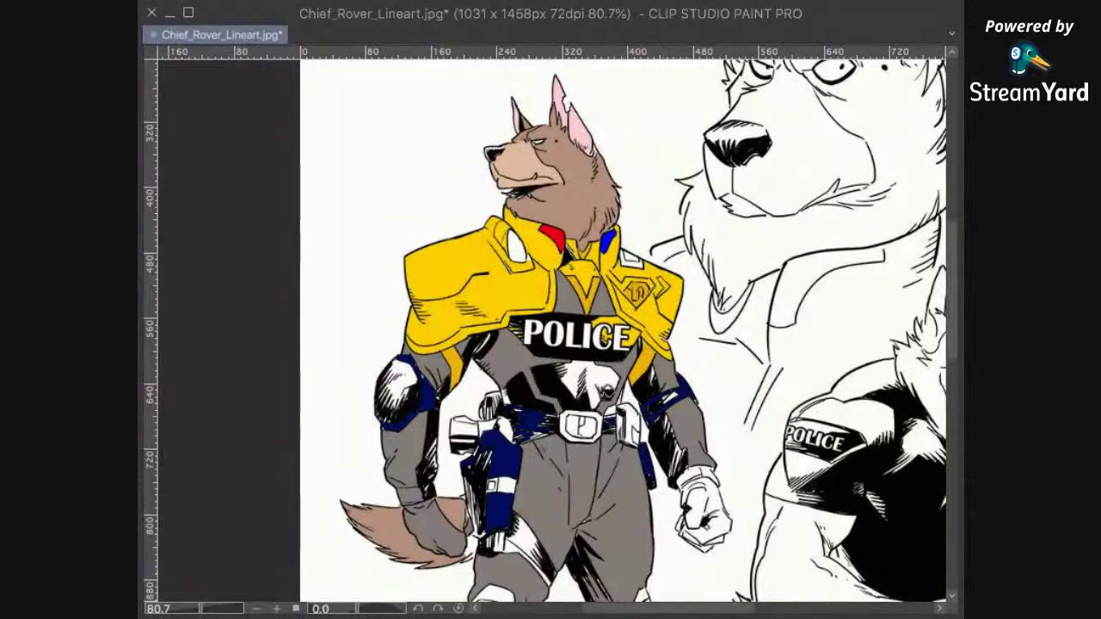
scroll(596, 397, up, 2)
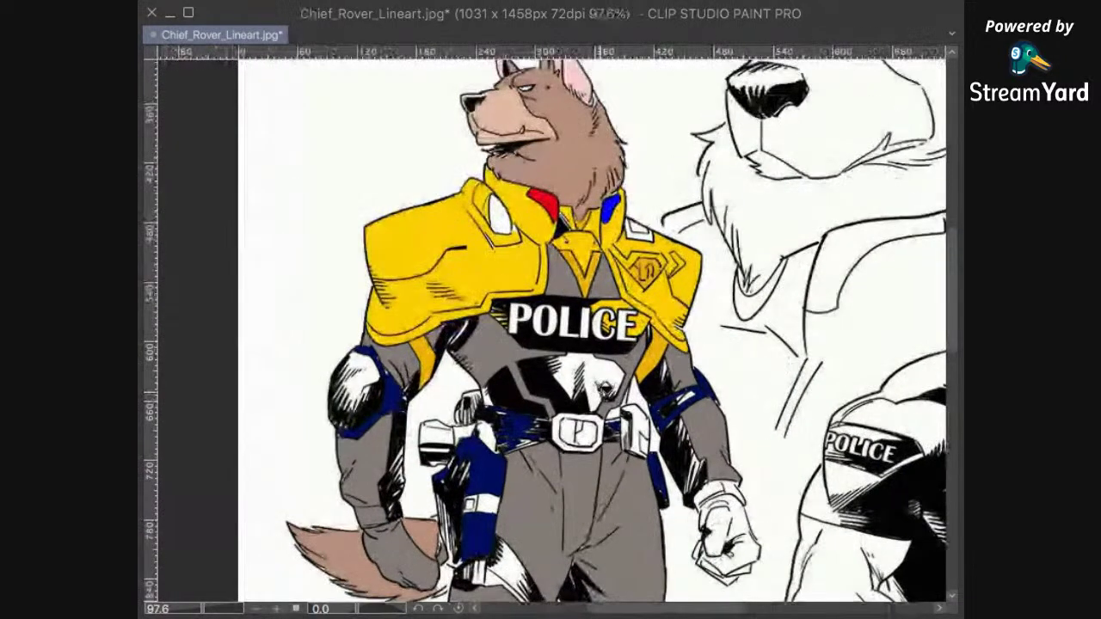
drag(622, 389, 623, 417)
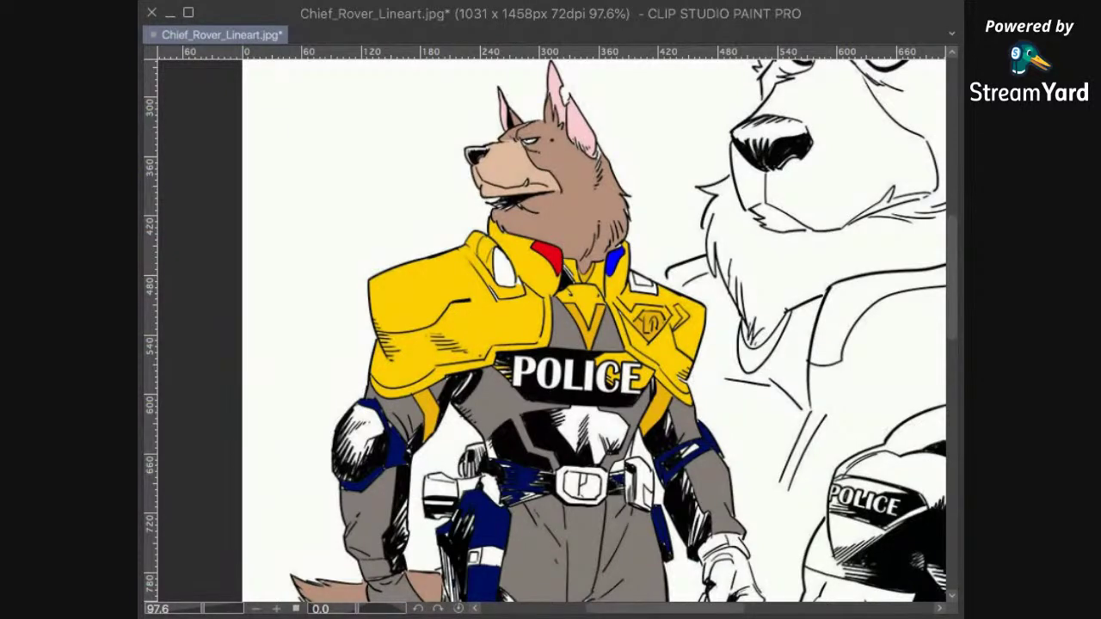
drag(755, 399, 758, 360)
scroll(695, 318, up, 3)
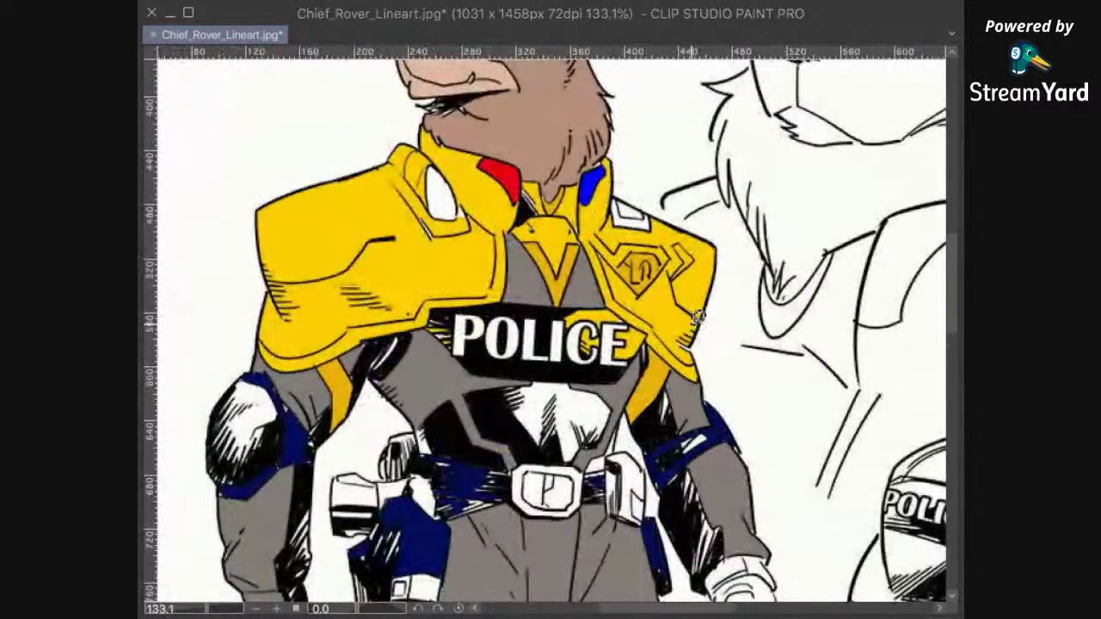
Step: Fill the oval shoulder inset and the inside of the small patch on the other shoulder with golden yellow
drag(670, 375, 690, 446)
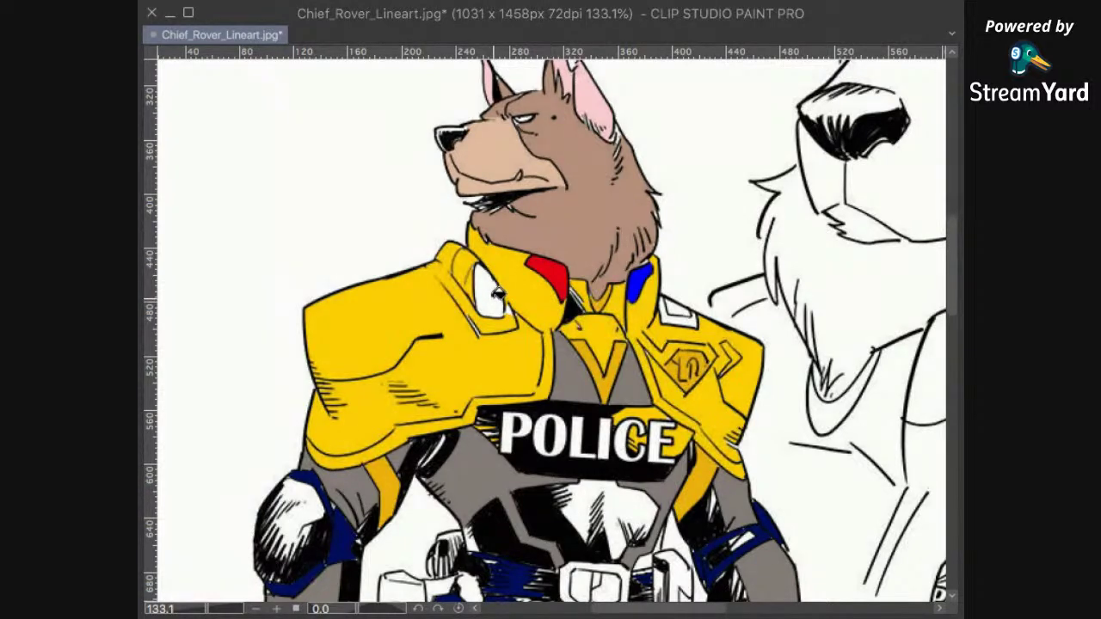
click(497, 293)
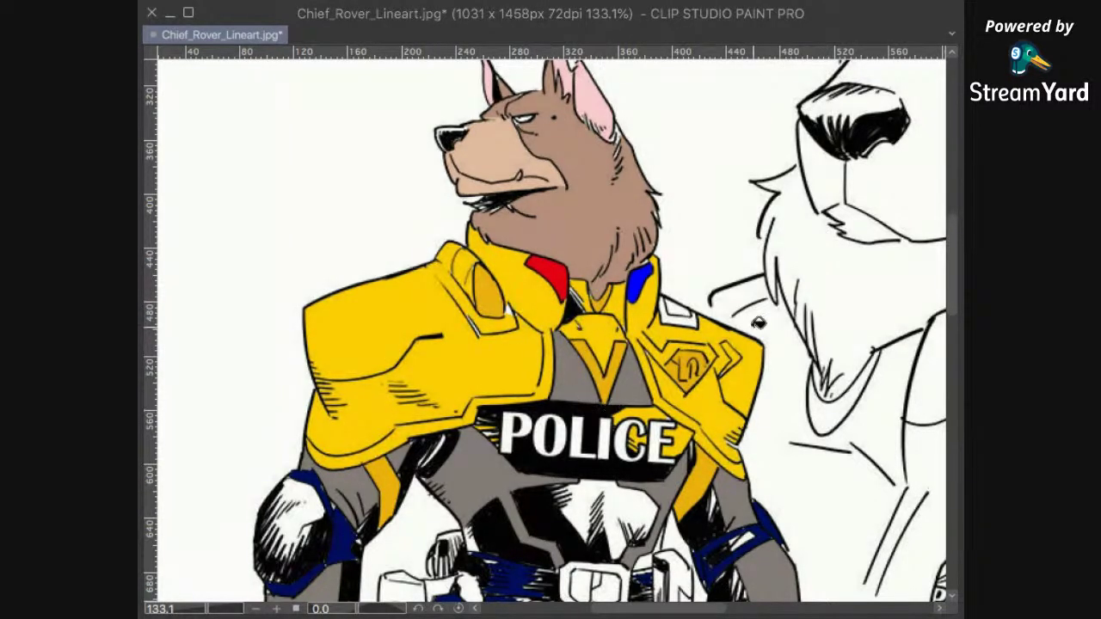
scroll(765, 312, up, 2)
drag(646, 336, 764, 365)
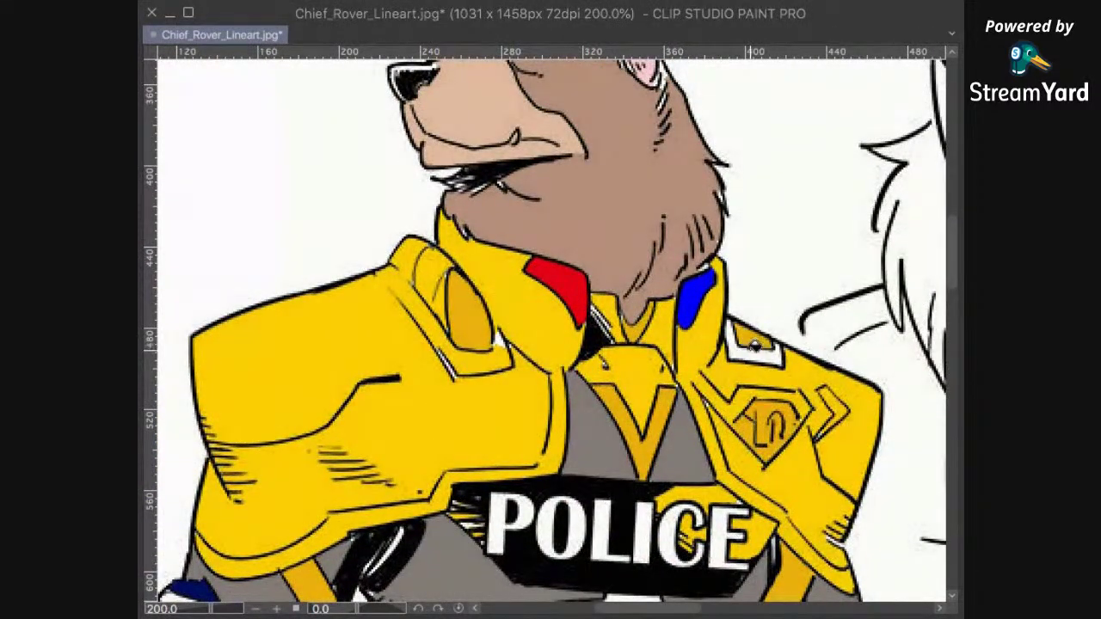
Step: Lasso the rim below the oval shoulder inset, fill it with golden yellow and clear the selection
scroll(706, 429, down, 3)
scroll(757, 404, up, 3)
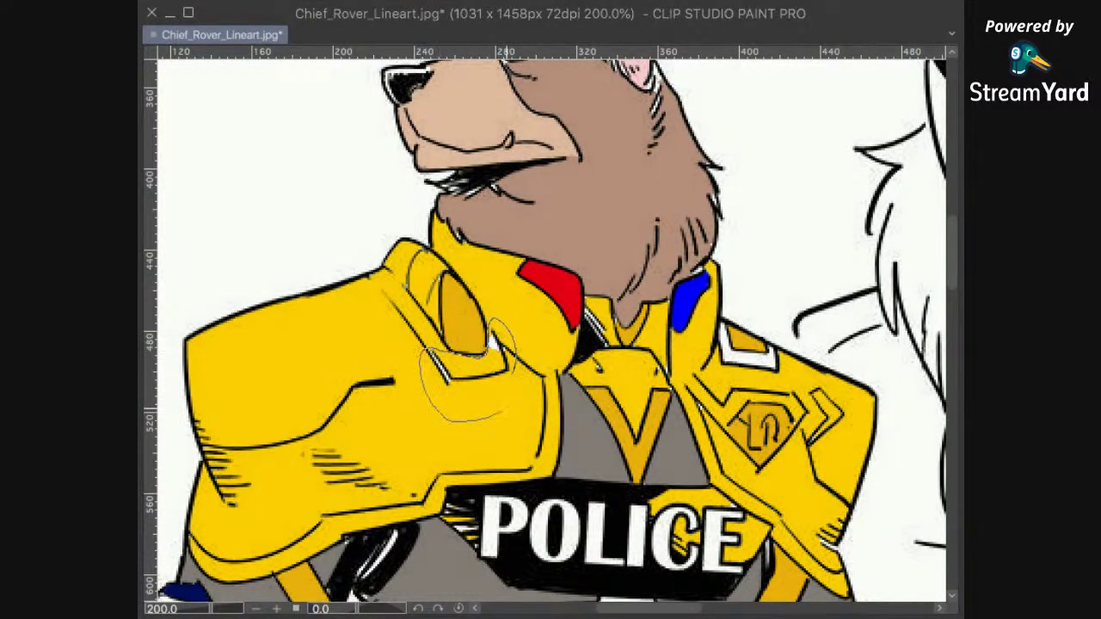
drag(485, 419, 514, 365)
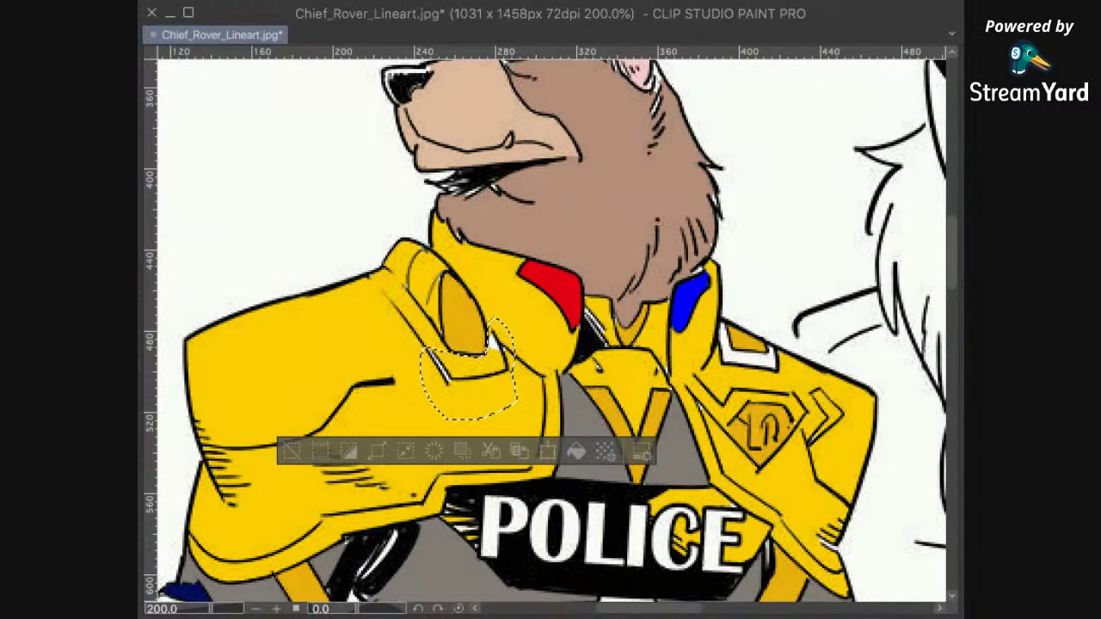
scroll(784, 379, down, 3)
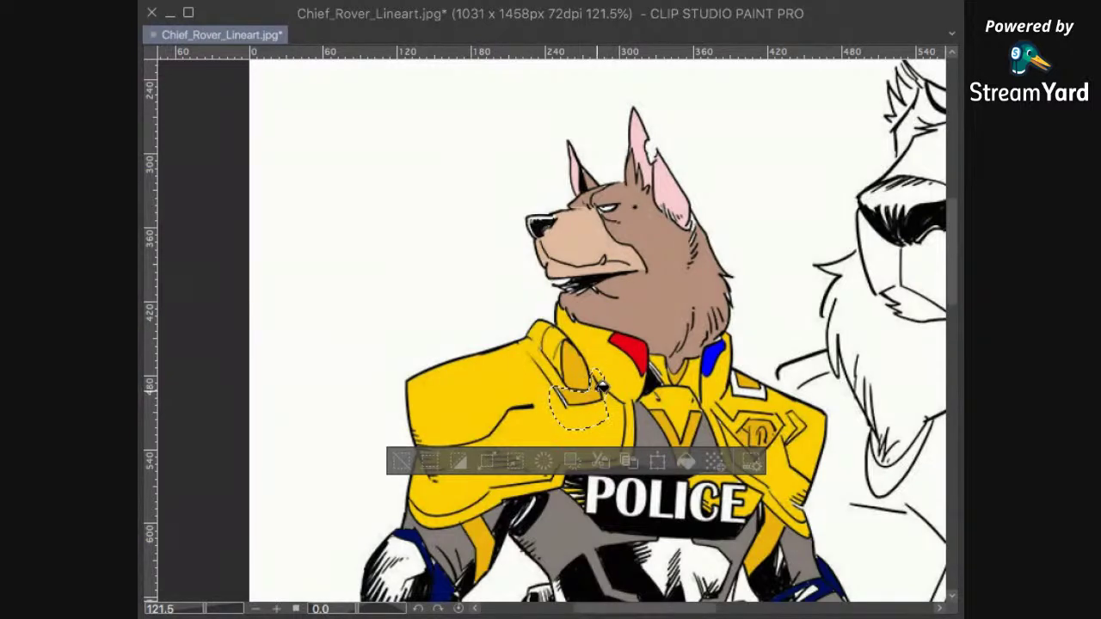
click(290, 242)
Step: Fill the white abdomen panel below the POLICE plate with golden yellow, then refill it with the jacket's brighter yellow
scroll(706, 370, down, 4)
scroll(756, 423, up, 2)
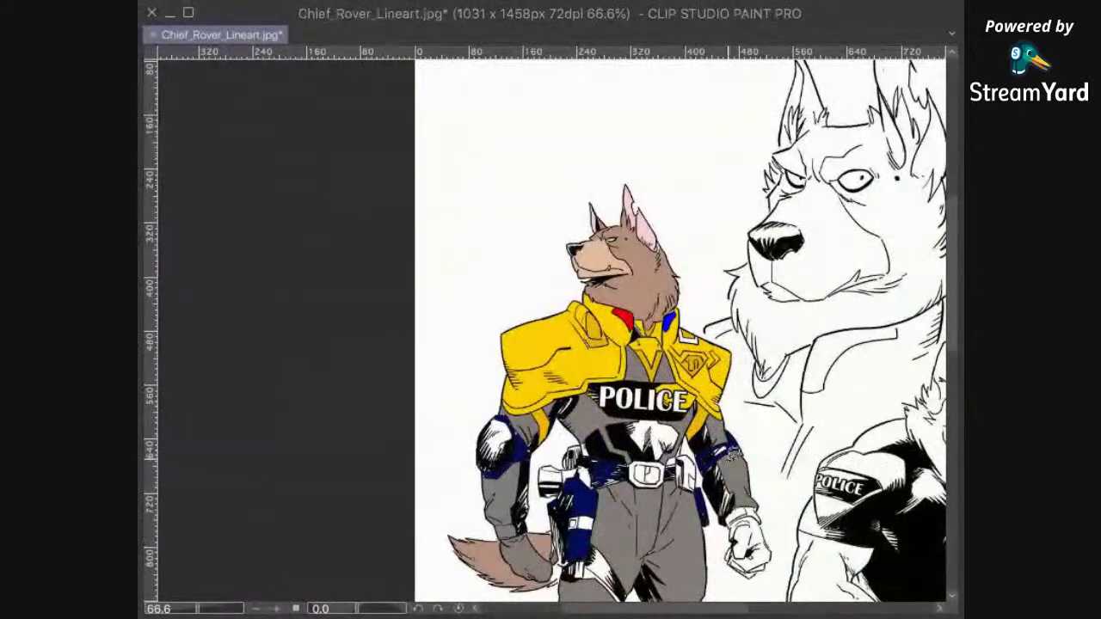
drag(678, 509, 718, 306)
scroll(772, 268, up, 4)
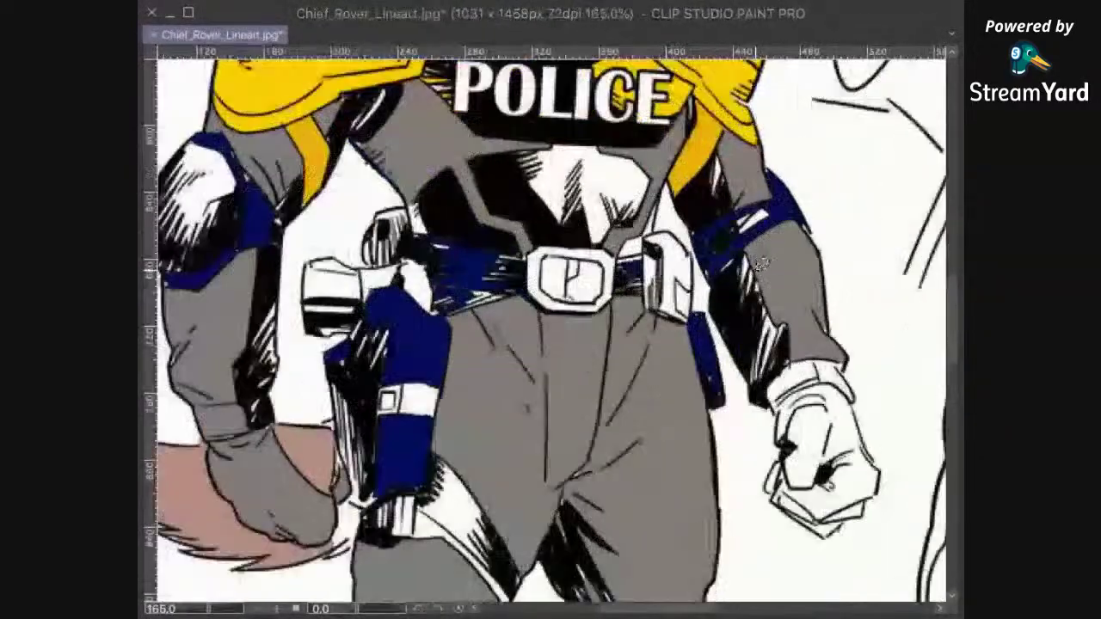
scroll(727, 368, down, 3)
scroll(737, 381, up, 2)
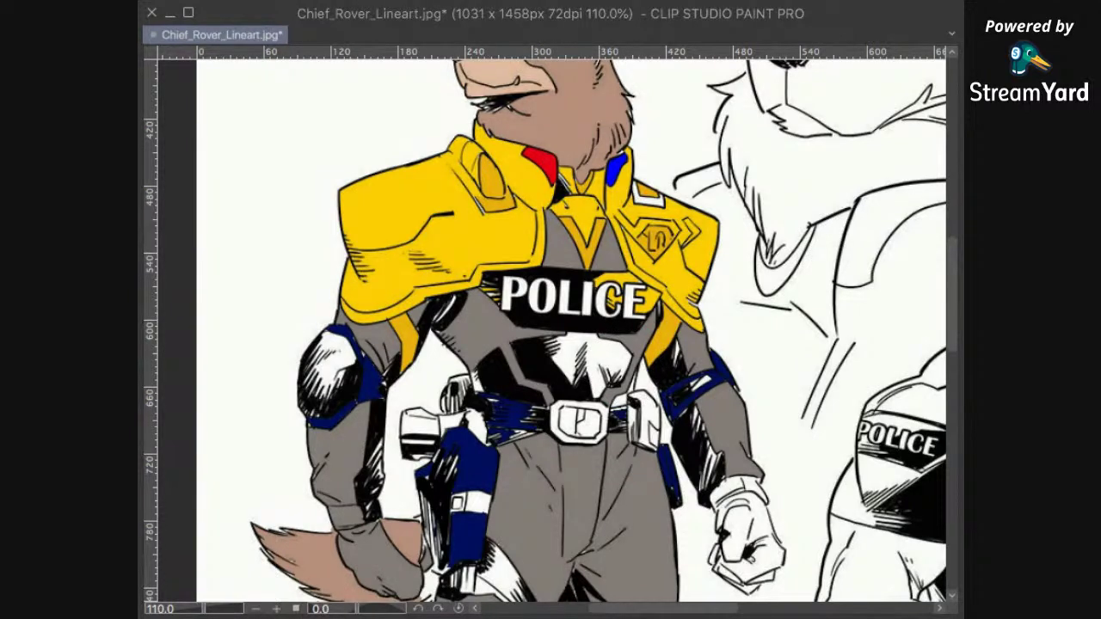
click(575, 376)
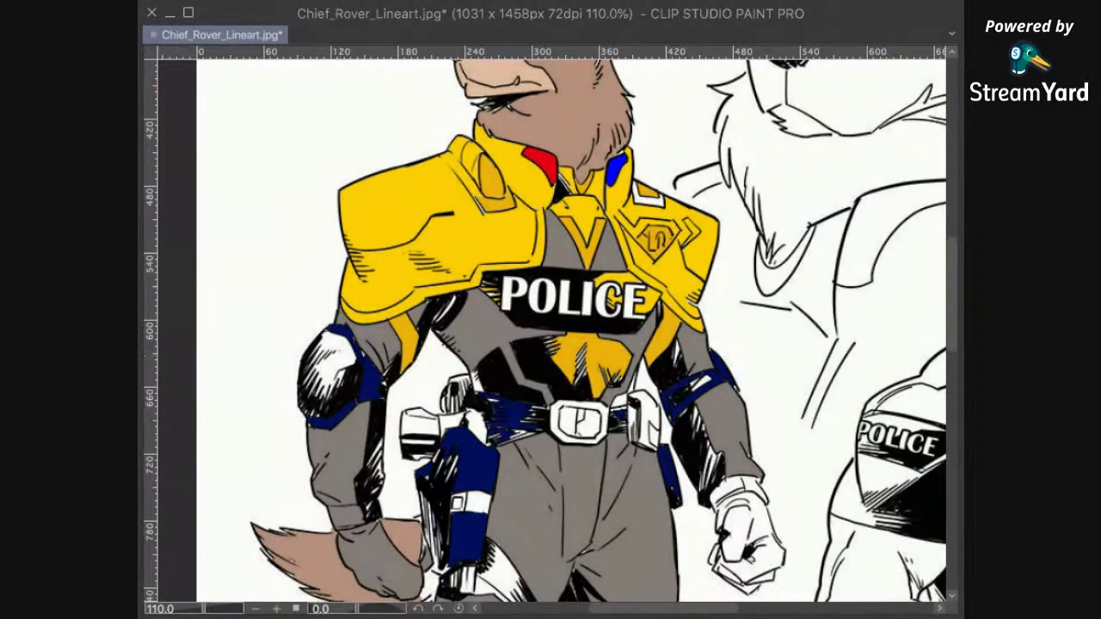
click(607, 357)
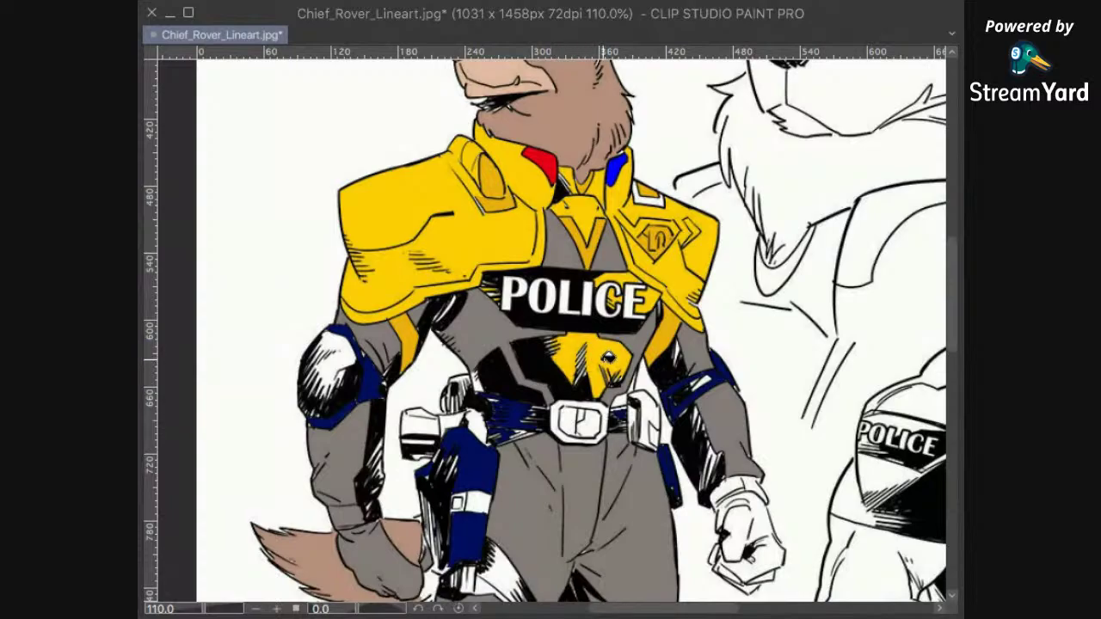
click(596, 388)
scroll(687, 379, up, 5)
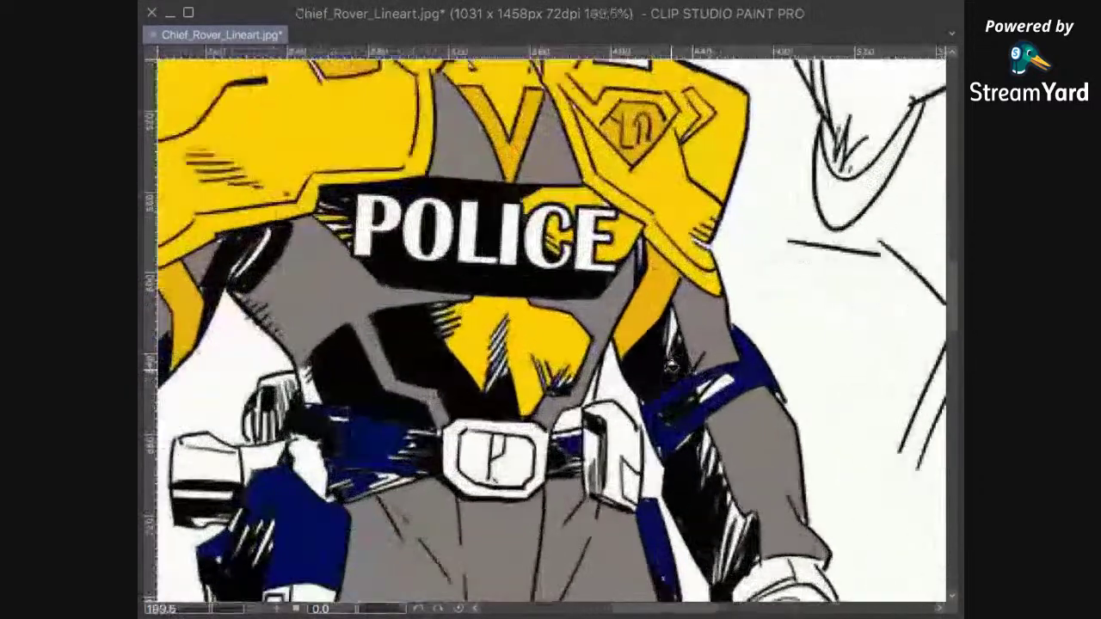
drag(531, 376, 716, 393)
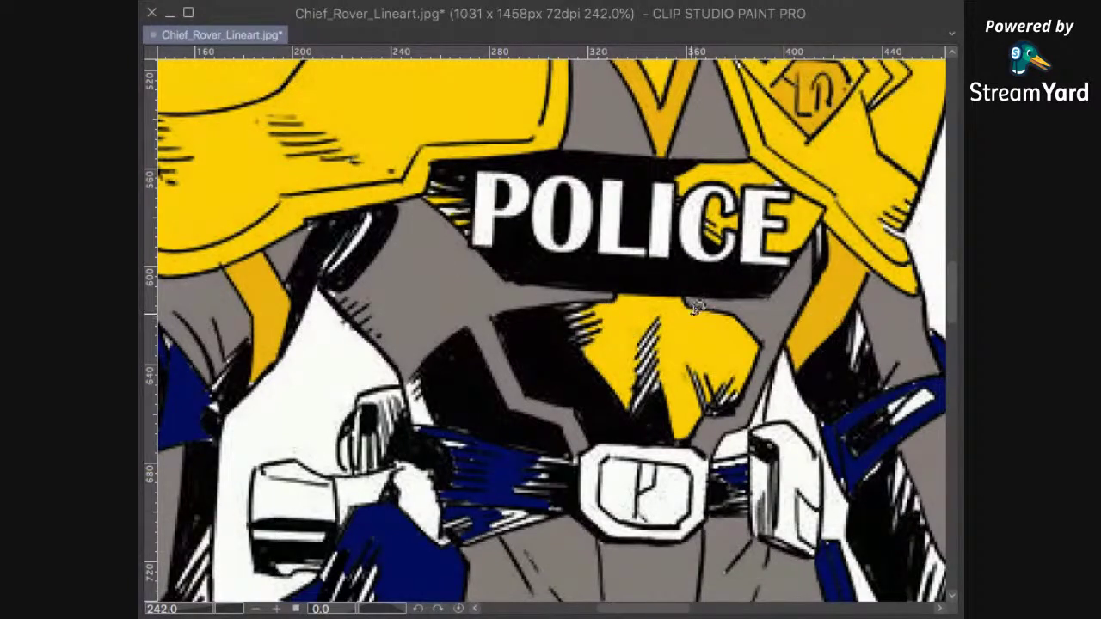
Step: Lasso the hatched parts of the abdomen panel below the POLICE plate, fill their white gaps with yellow and clear the selection
drag(661, 305, 599, 303)
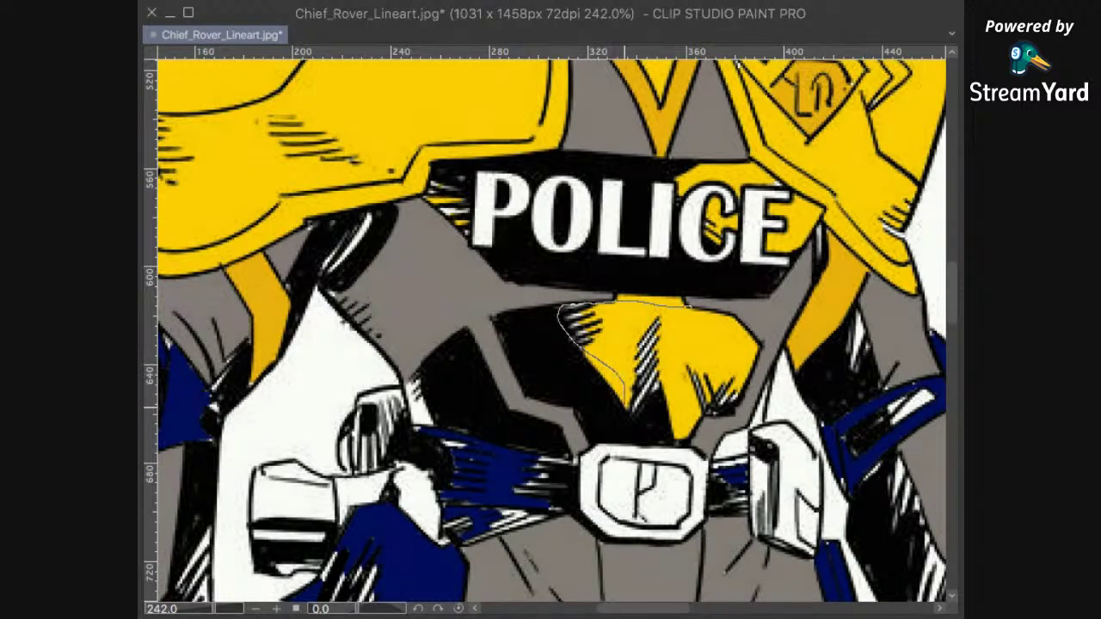
mouse_move(703, 417)
mouse_down()
mouse_move(739, 393)
mouse_move(686, 314)
mouse_up()
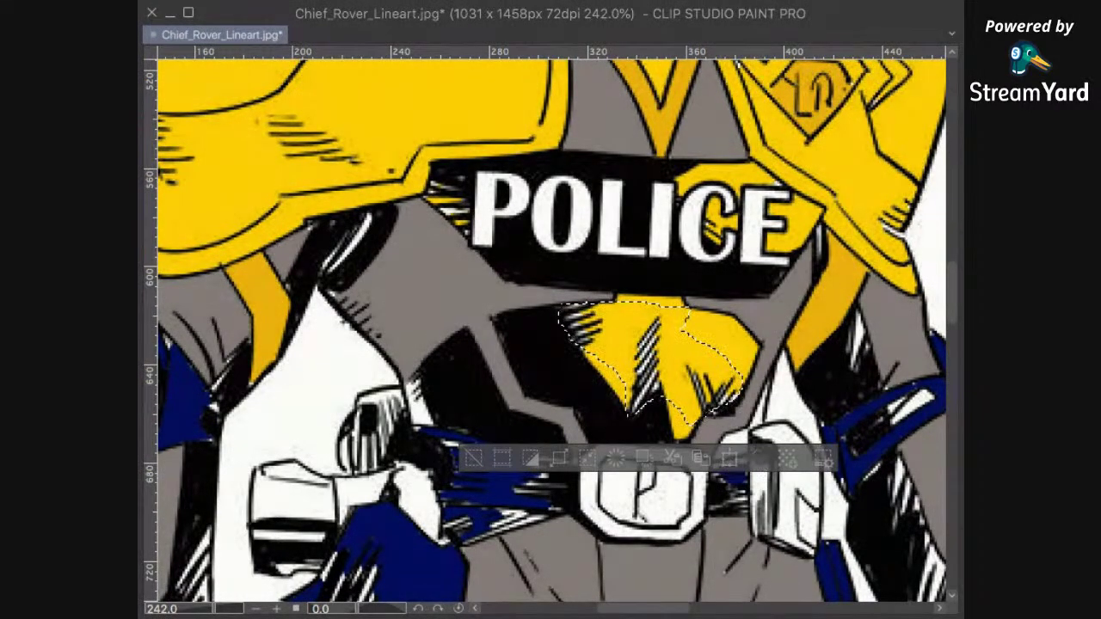
key(super+d)
Step: Examine the standing dog's full figure, checking the coloured jacket and torso against the remaining uncoloured glove, belt and leg armour
scroll(812, 380, down, 5)
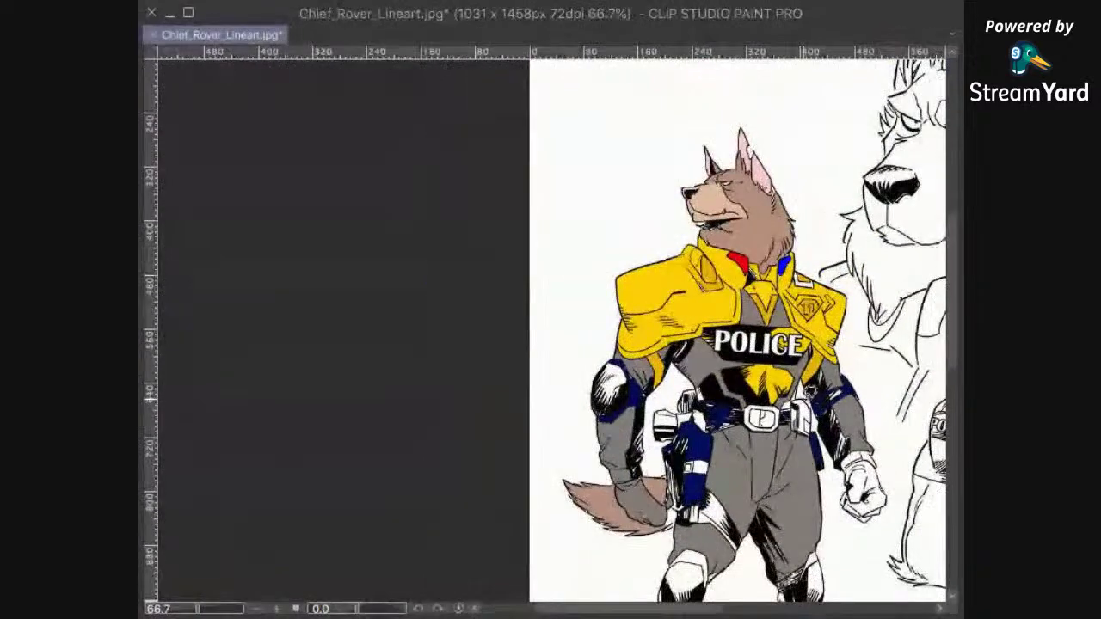
drag(846, 511, 736, 400)
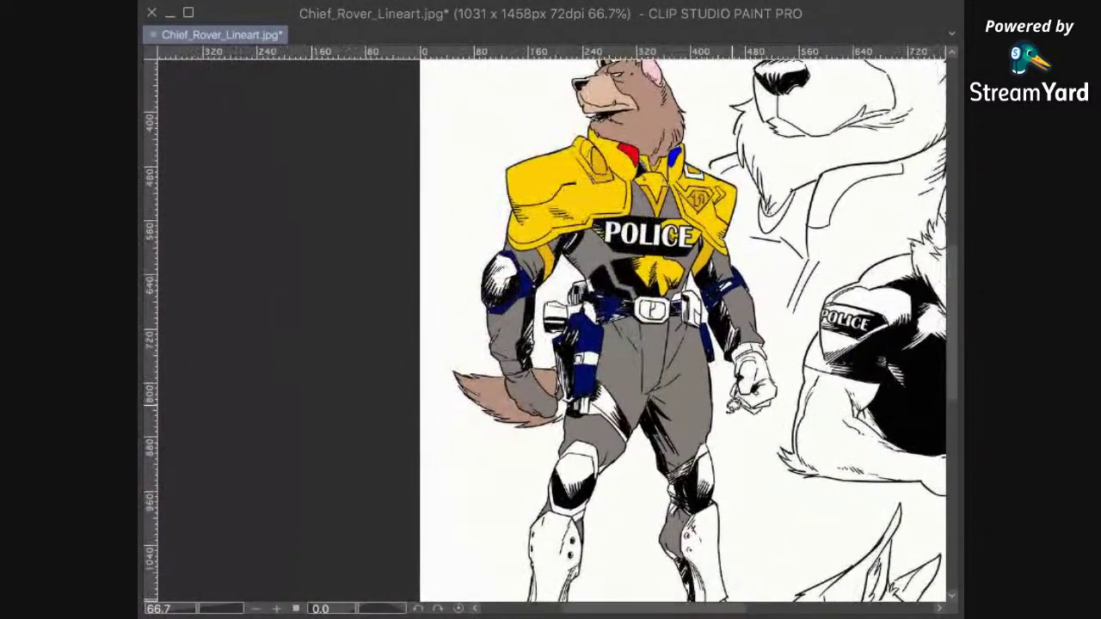
scroll(720, 401, up, 1)
scroll(723, 400, up, 2)
drag(645, 378, 649, 437)
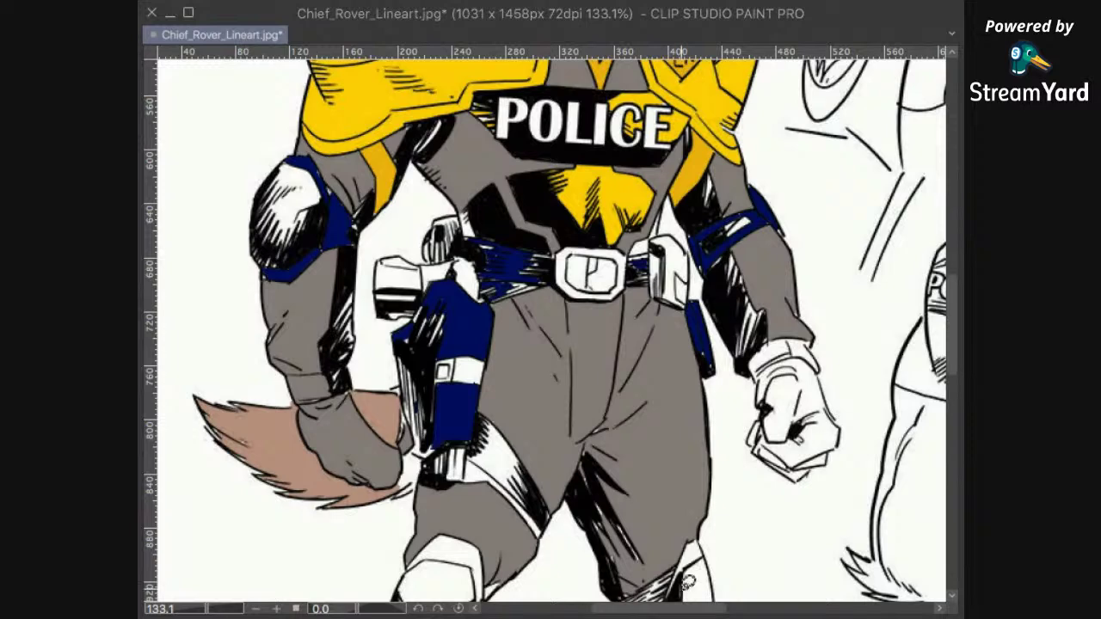
scroll(778, 374, down, 4)
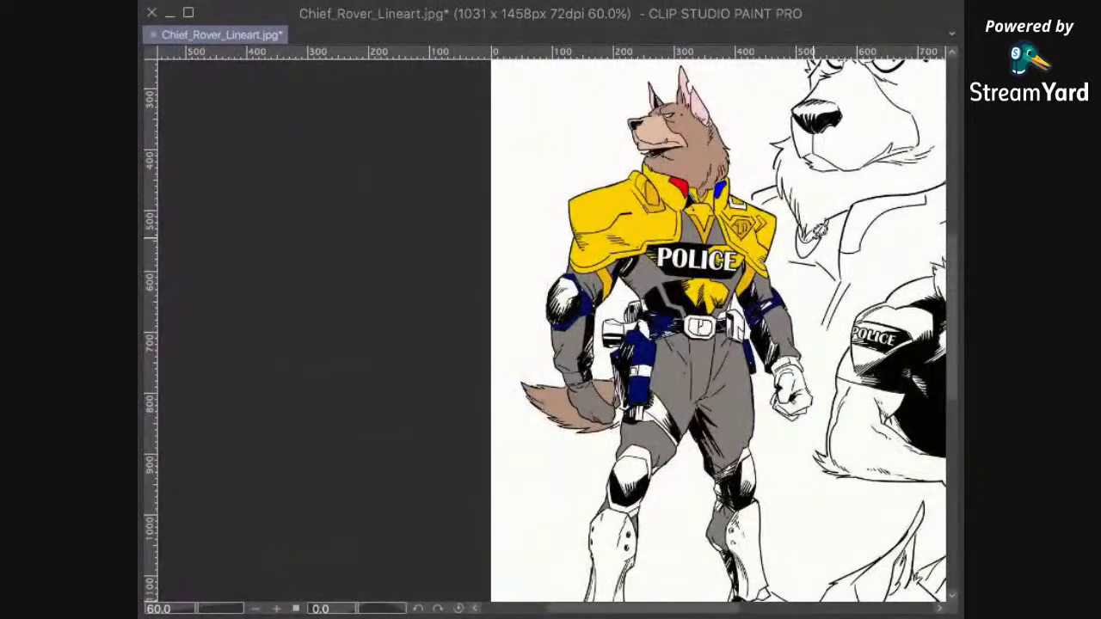
mouse_move(768, 423)
mouse_down()
mouse_move(747, 442)
mouse_move(683, 418)
mouse_up()
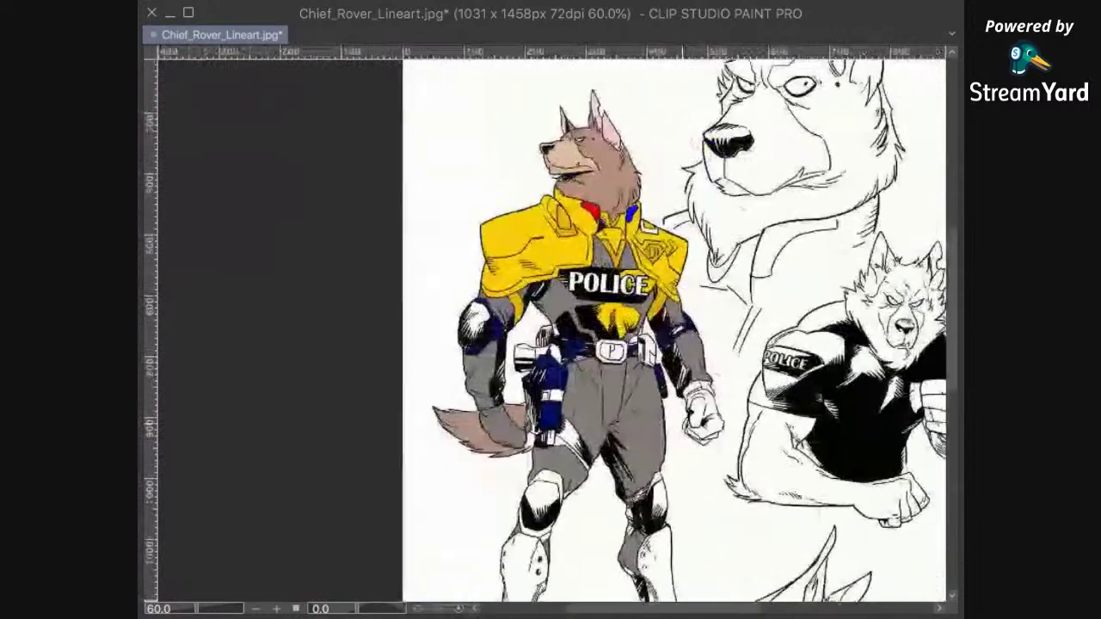
drag(764, 353, 768, 324)
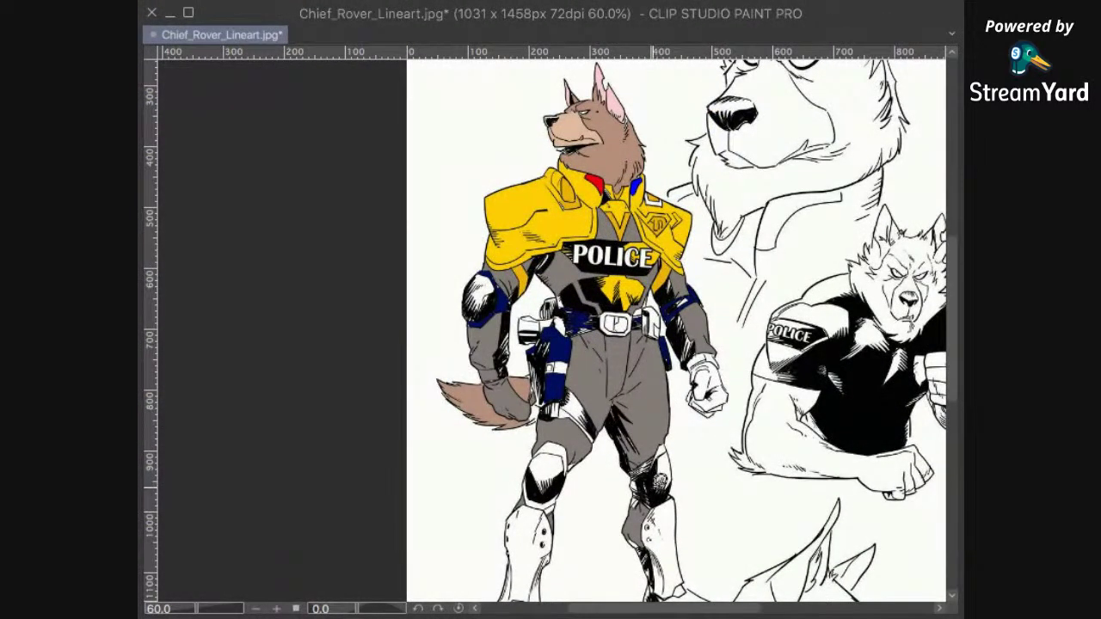
drag(682, 479, 595, 489)
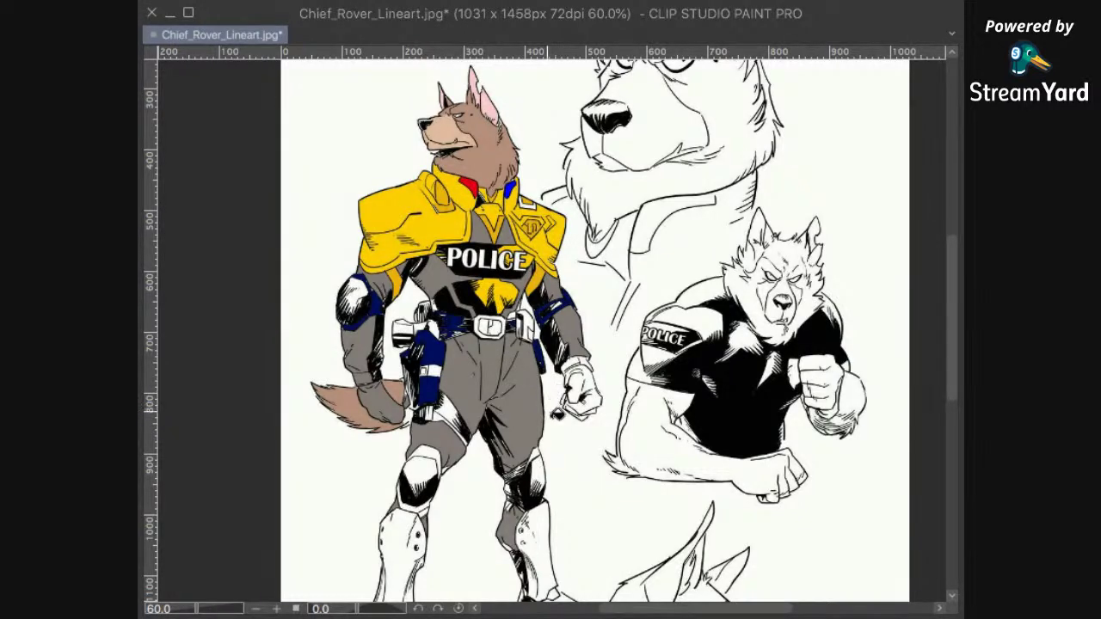
scroll(559, 418, down, 3)
Step: Fill the clenched white glove with the jacket's yellow, including the finger edges and small gaps enclosed with a lasso
scroll(501, 455, up, 5)
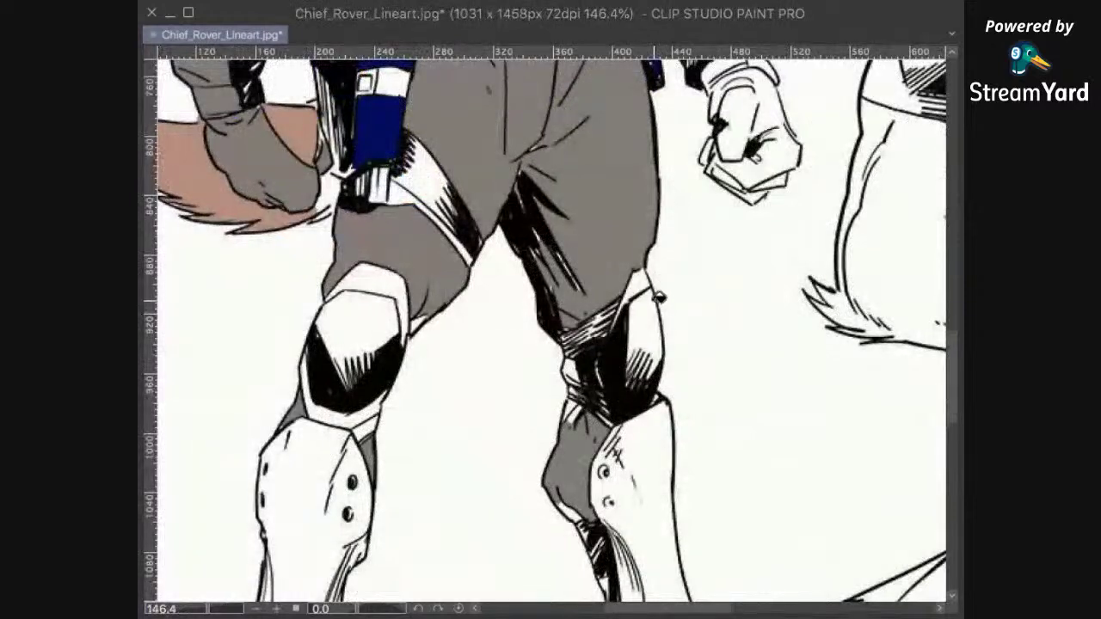
scroll(675, 280, up, 5)
click(680, 277)
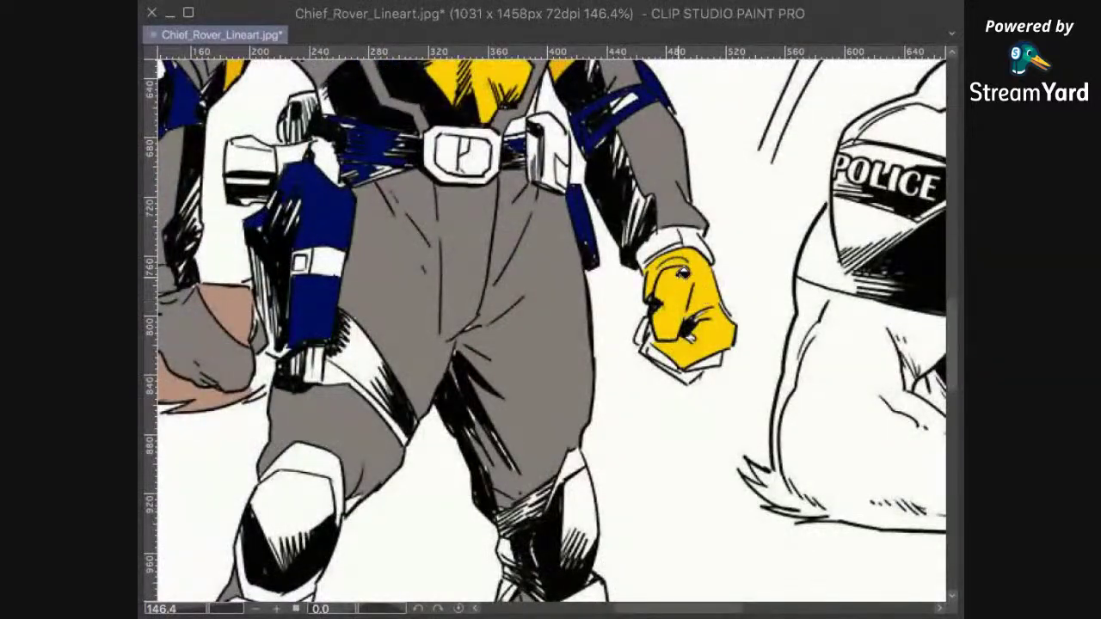
click(686, 368)
click(642, 331)
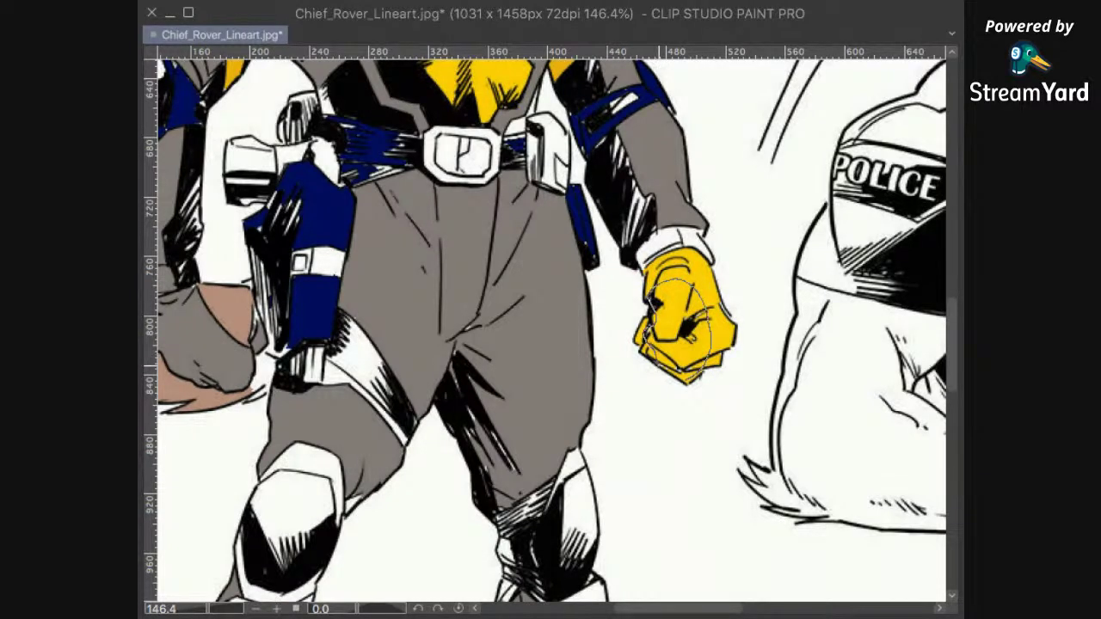
drag(660, 367, 649, 333)
key(super+d)
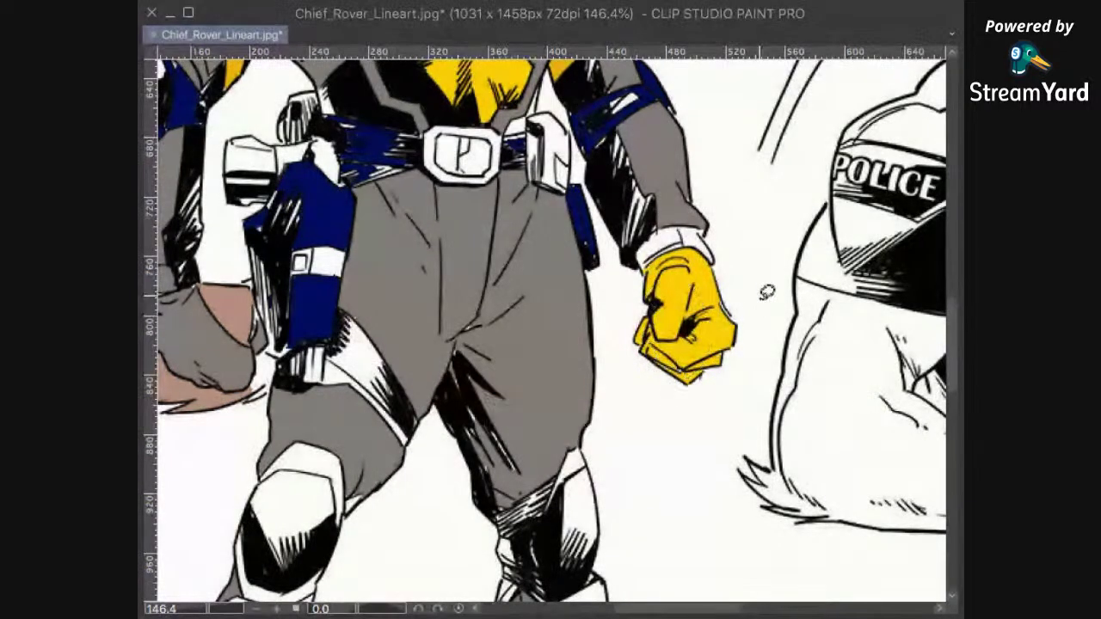
Step: Fill the gray hand beside the tail, its adjoining brown section and the small thumb area with the jacket's yellow
scroll(718, 322, down, 3)
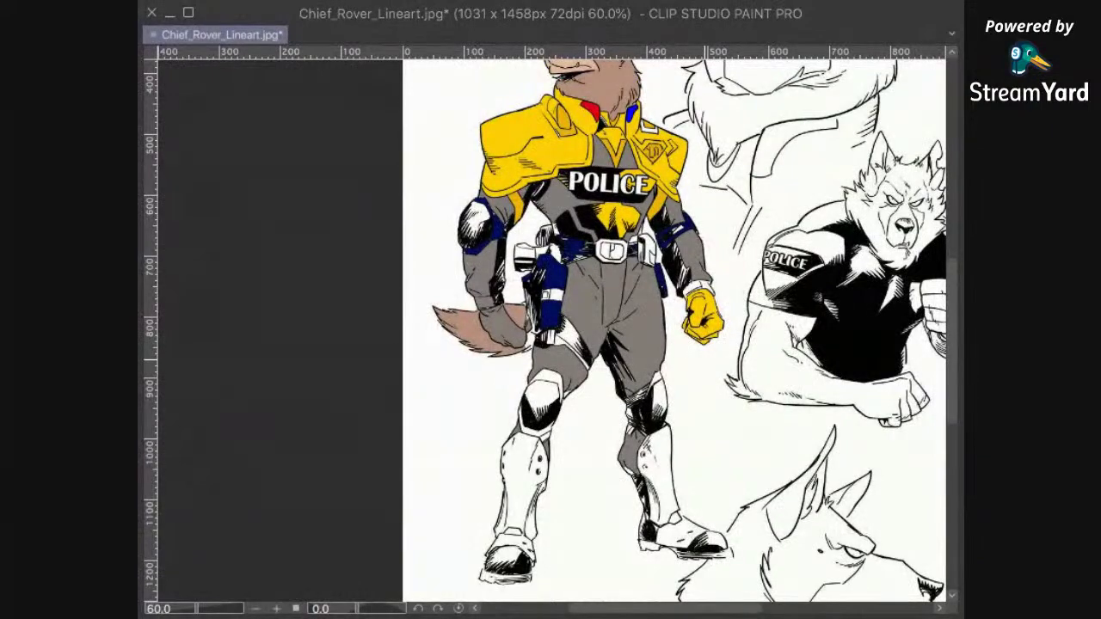
scroll(719, 361, up, 3)
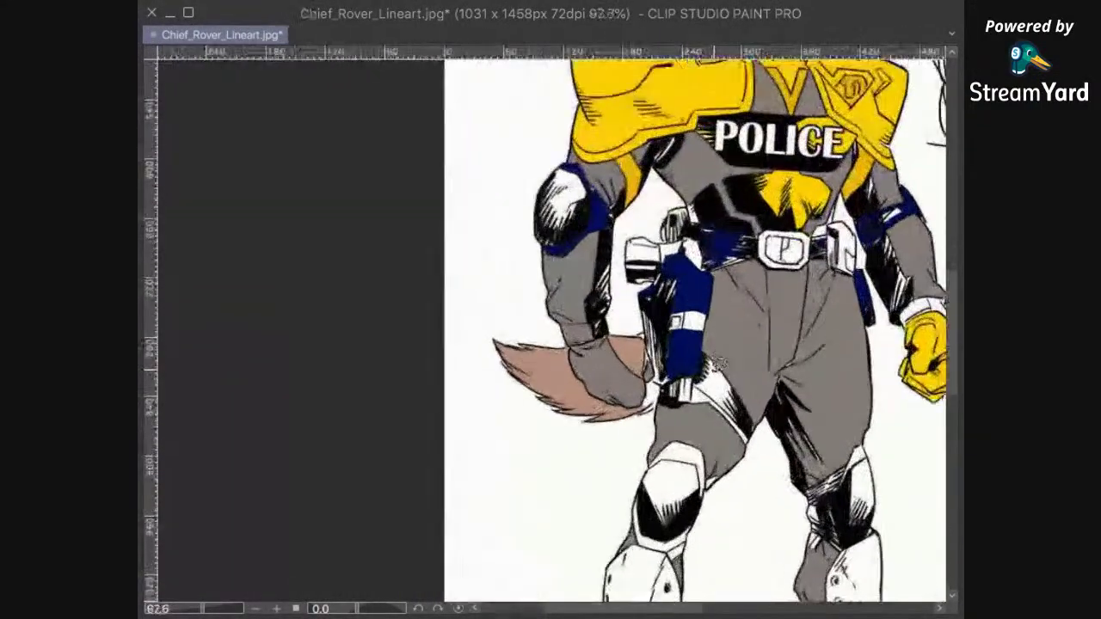
scroll(718, 363, up, 4)
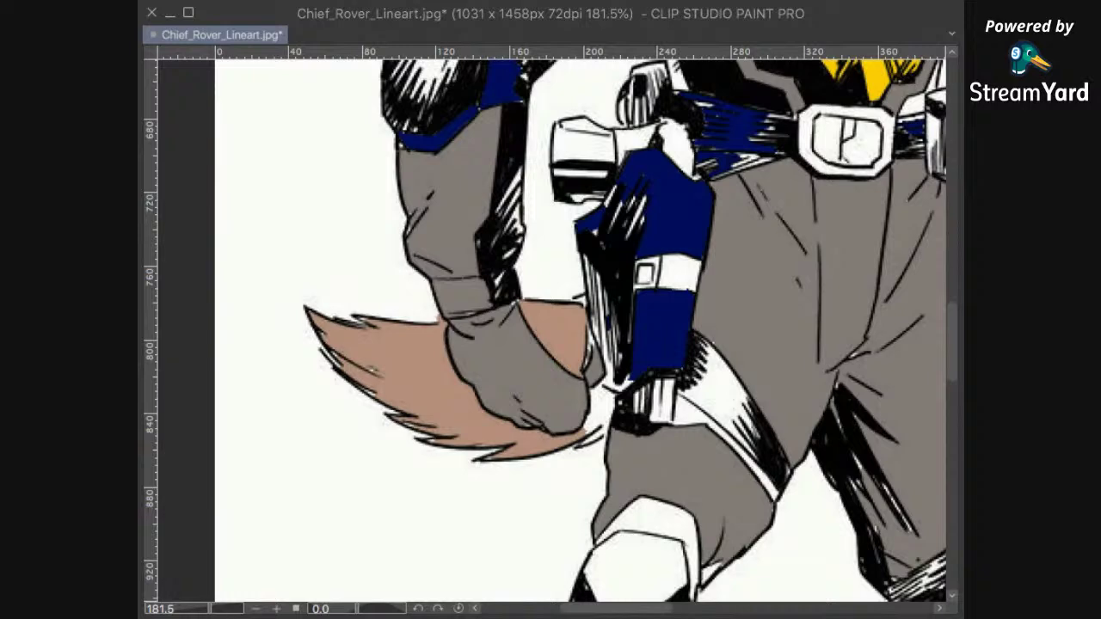
click(570, 337)
click(568, 377)
click(597, 370)
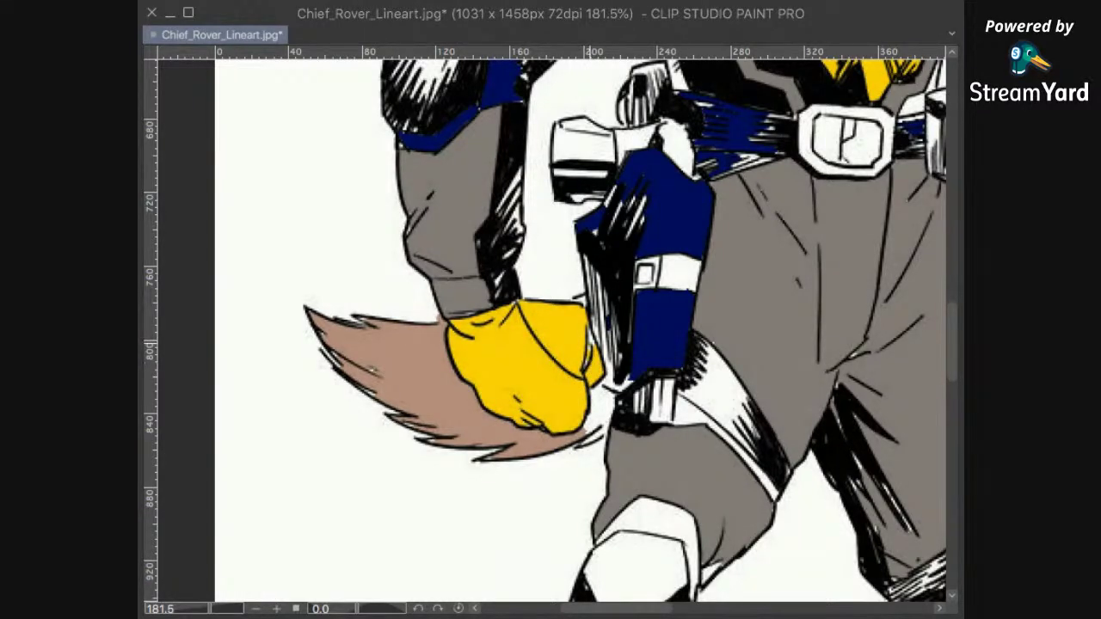
Step: Lasso the white slivers near the thumb and along the wrist edge of the glove beside the tail, filling them with yellow
scroll(595, 346, up, 1)
scroll(612, 342, up, 3)
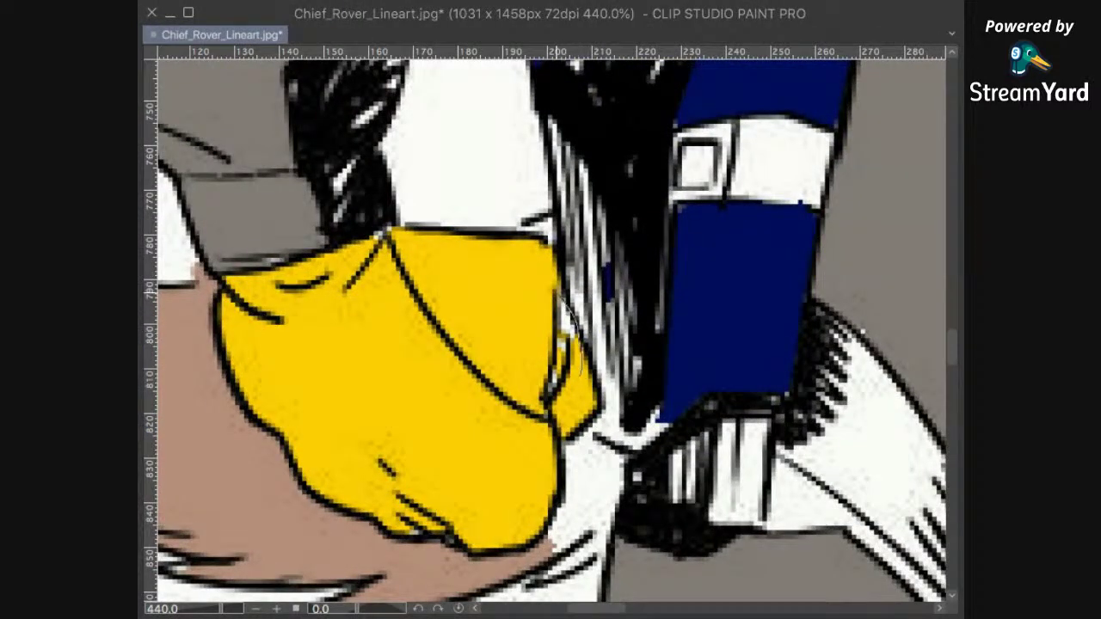
drag(582, 379, 547, 420)
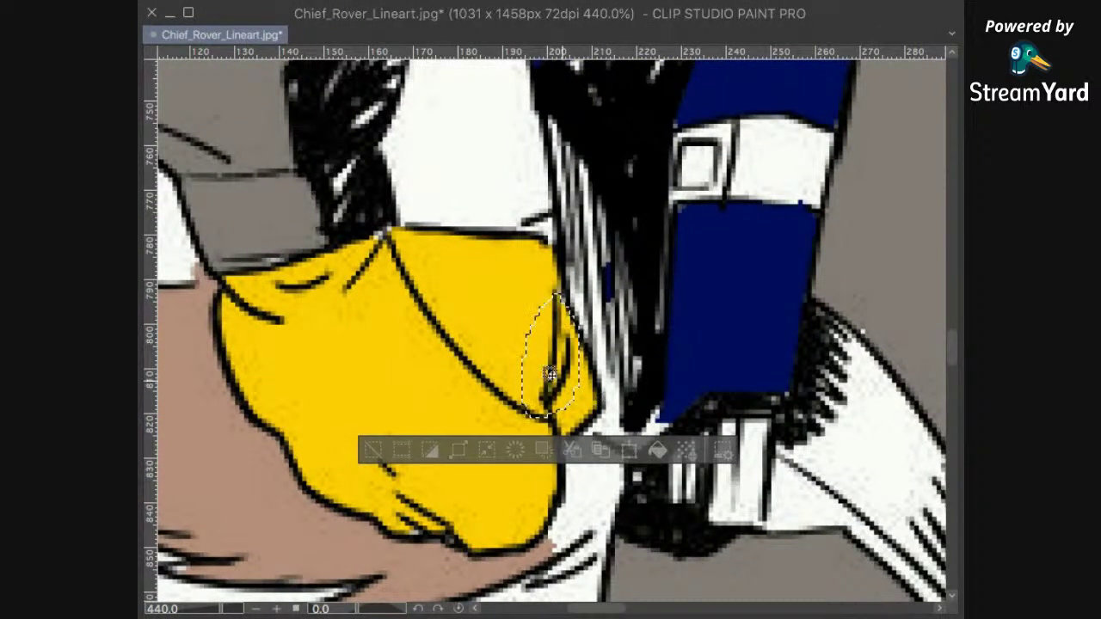
click(465, 294)
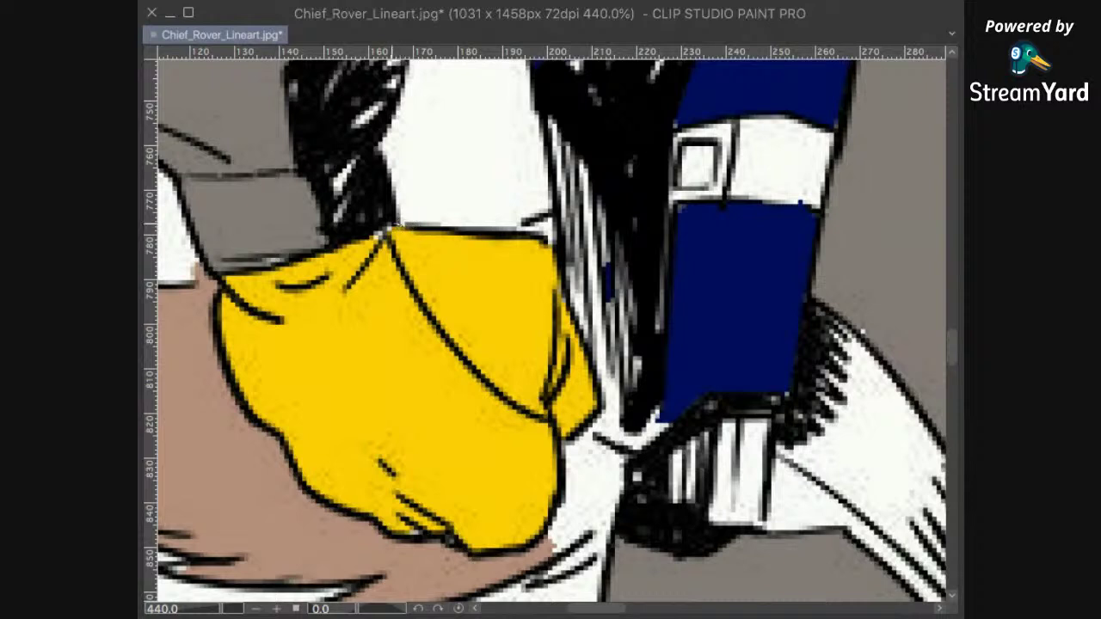
mouse_move(263, 265)
mouse_down()
mouse_move(337, 379)
mouse_move(385, 511)
mouse_move(444, 400)
mouse_move(394, 228)
mouse_up()
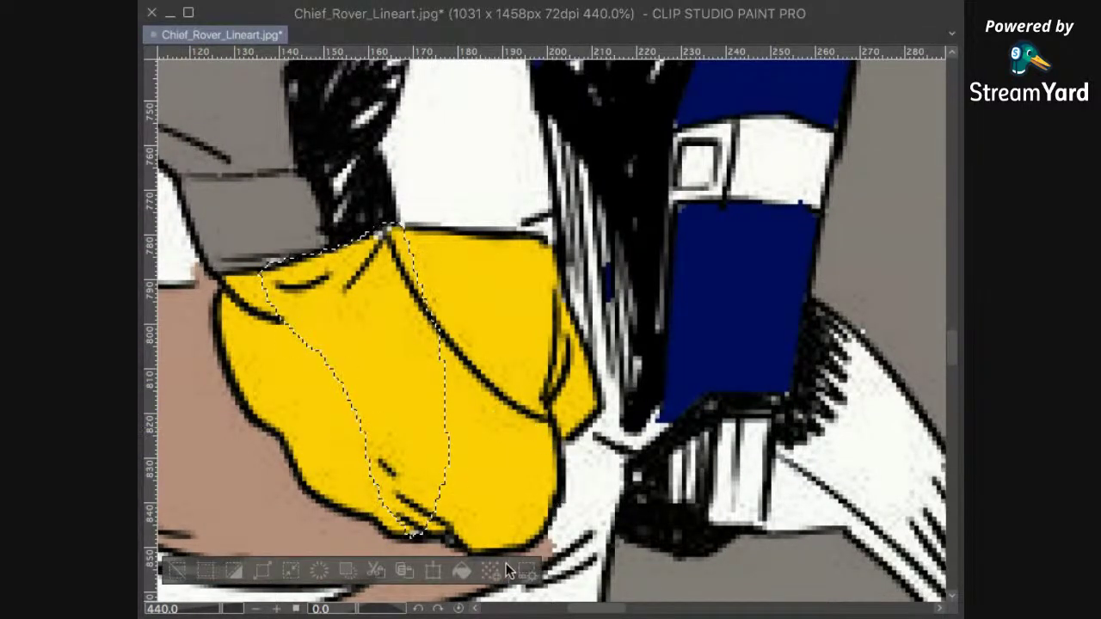
click(543, 190)
scroll(547, 187, down, 10)
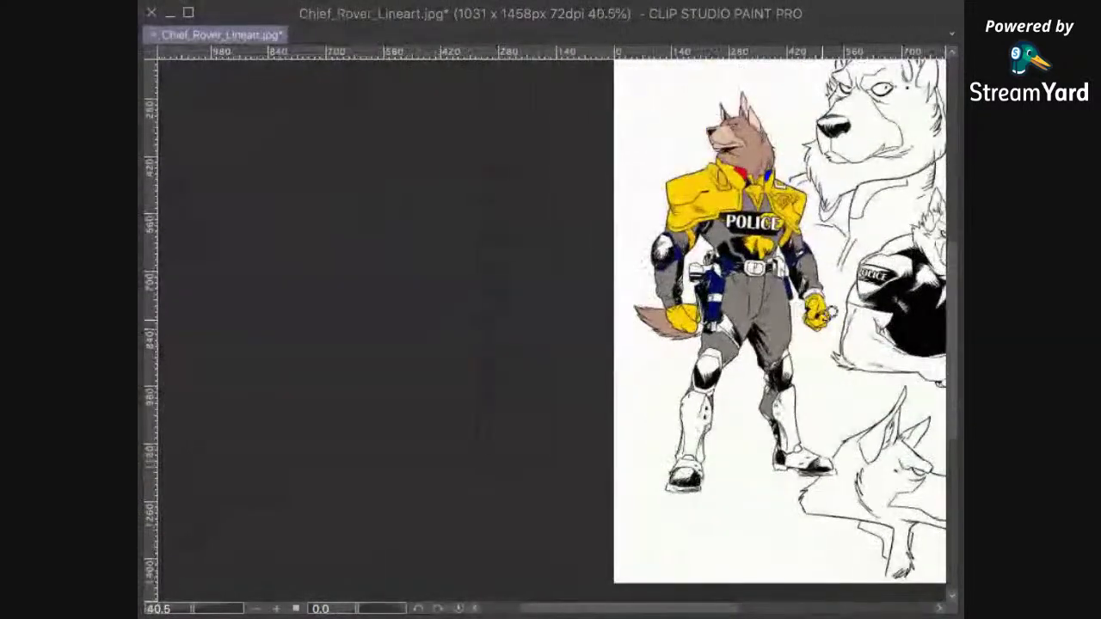
Step: Fill both white shin guards and the small ankle tab on the boot below the tail side with yellow
scroll(799, 349, up, 4)
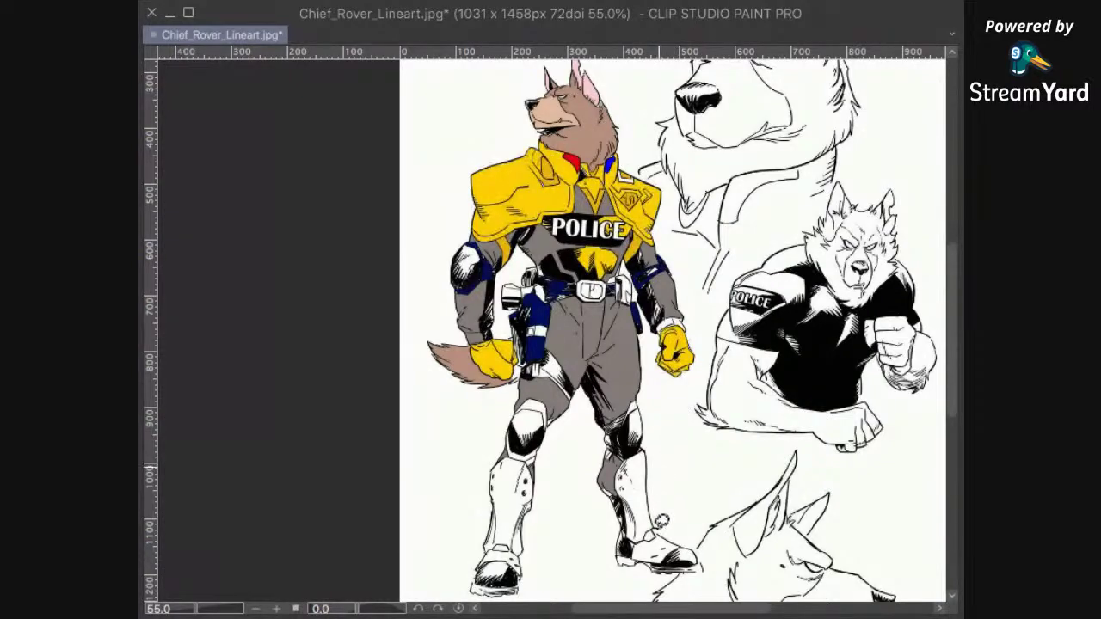
scroll(664, 516, up, 5)
scroll(672, 437, up, 1)
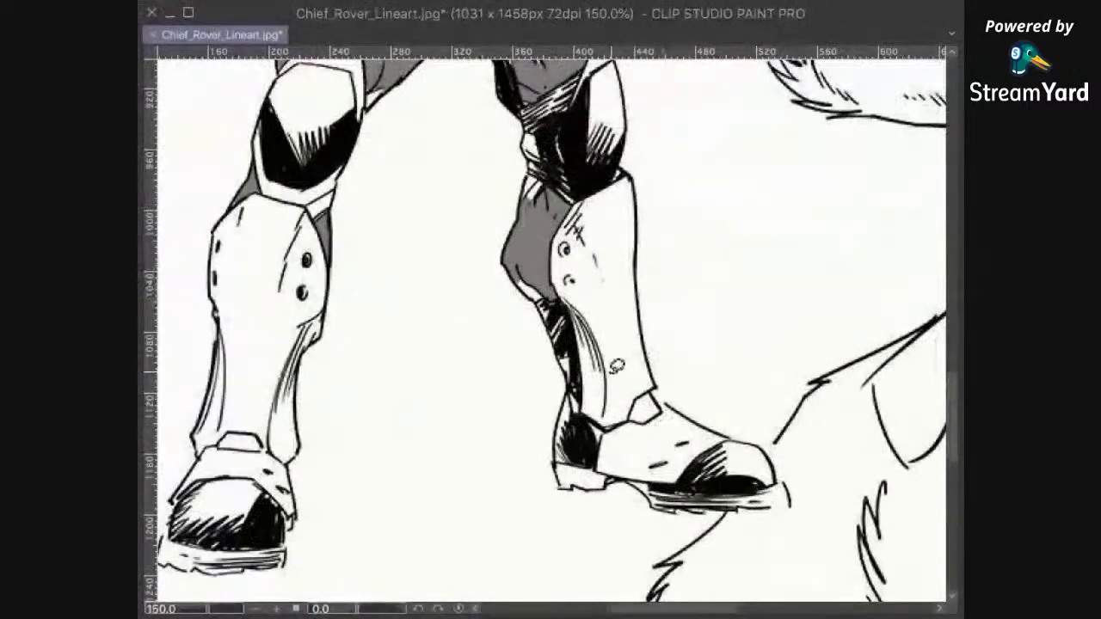
drag(589, 255, 613, 426)
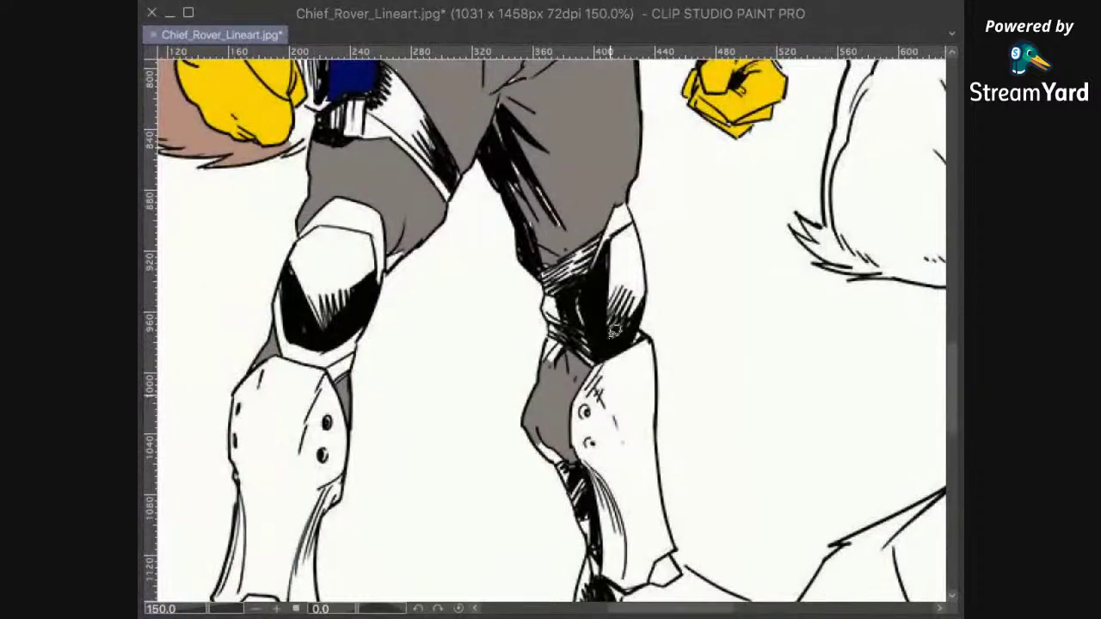
scroll(615, 400, down, 2)
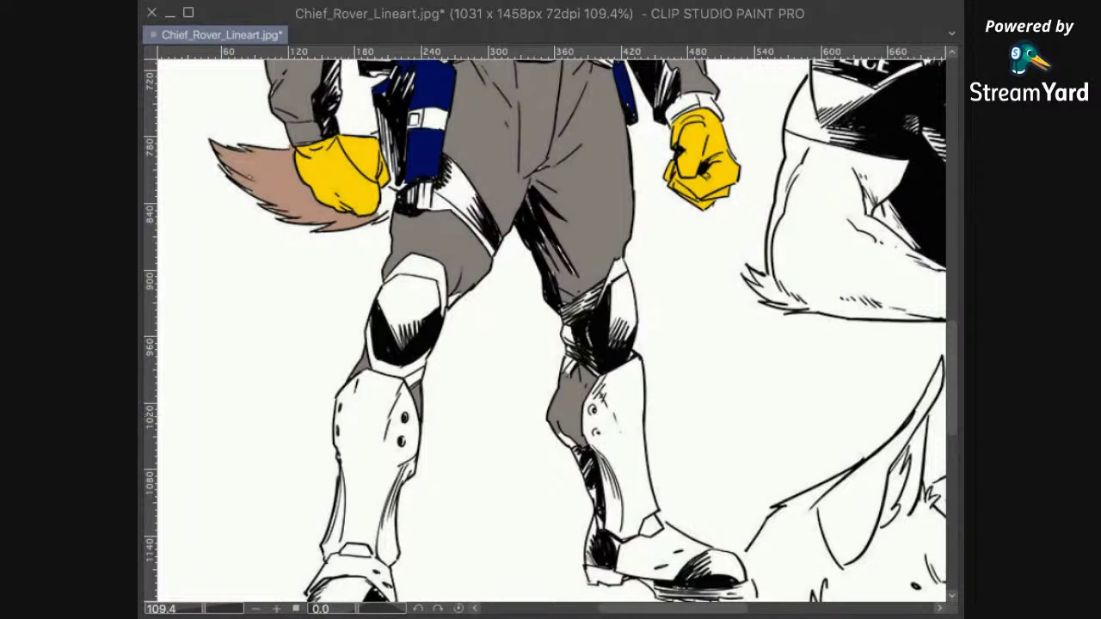
click(631, 422)
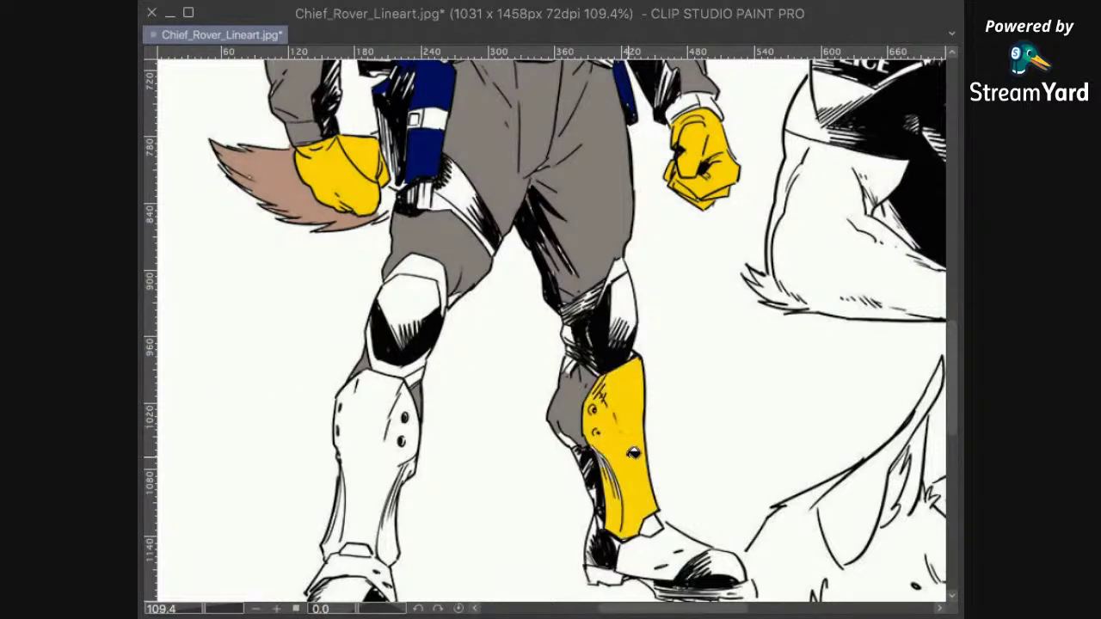
click(382, 452)
click(392, 553)
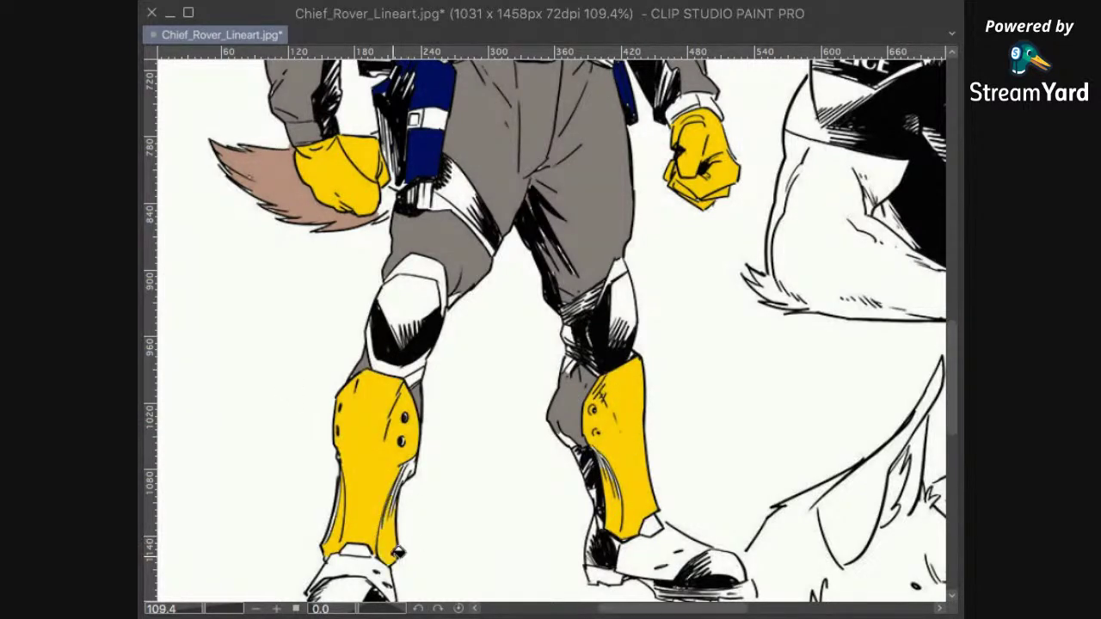
click(359, 550)
Step: Fill the upper foot sections of both boots, between the shin guards and the toe caps, with yellow
drag(555, 534, 587, 440)
drag(697, 431, 713, 384)
click(720, 406)
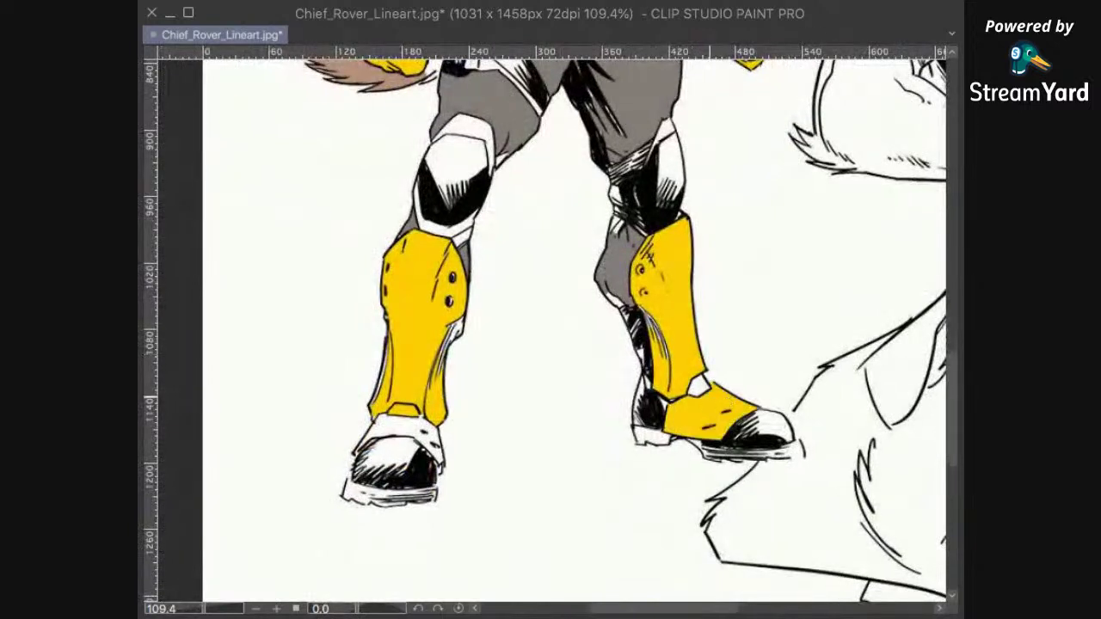
click(419, 420)
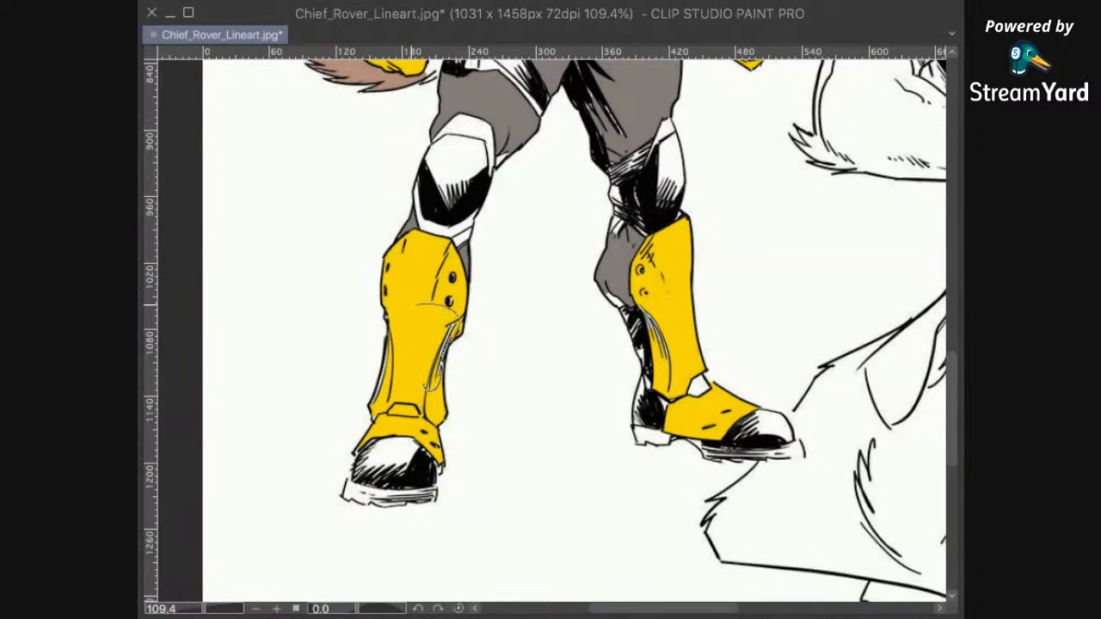
Step: Lasso the hatched creases on the tail-side shin guard, fill their white gaps with yellow and clear the selection
drag(427, 388, 375, 406)
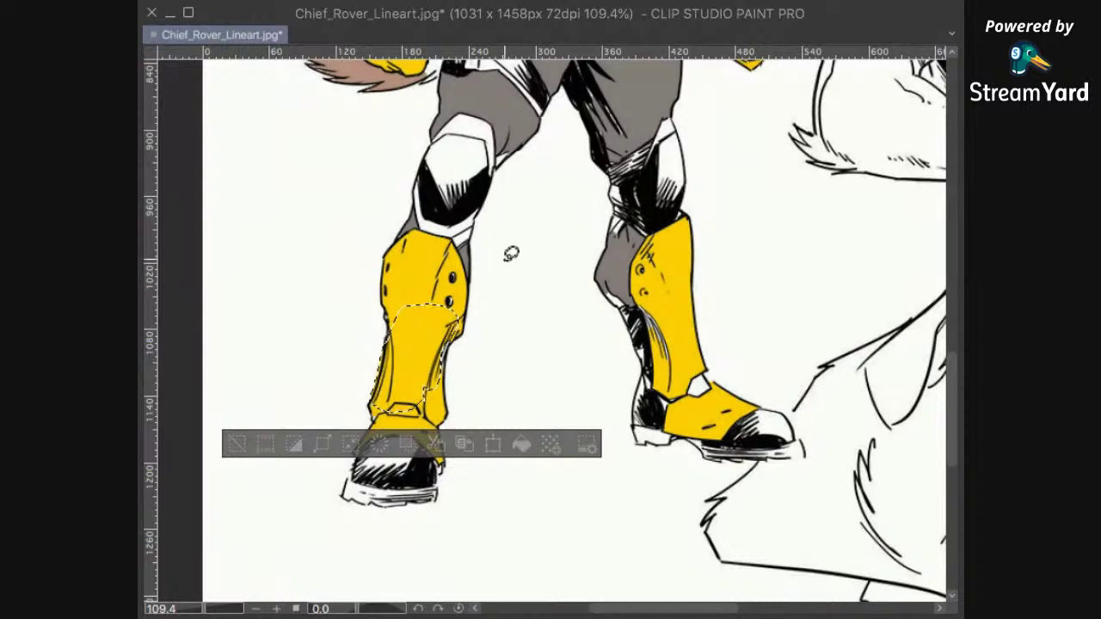
key(ctrl+d)
drag(442, 358, 454, 327)
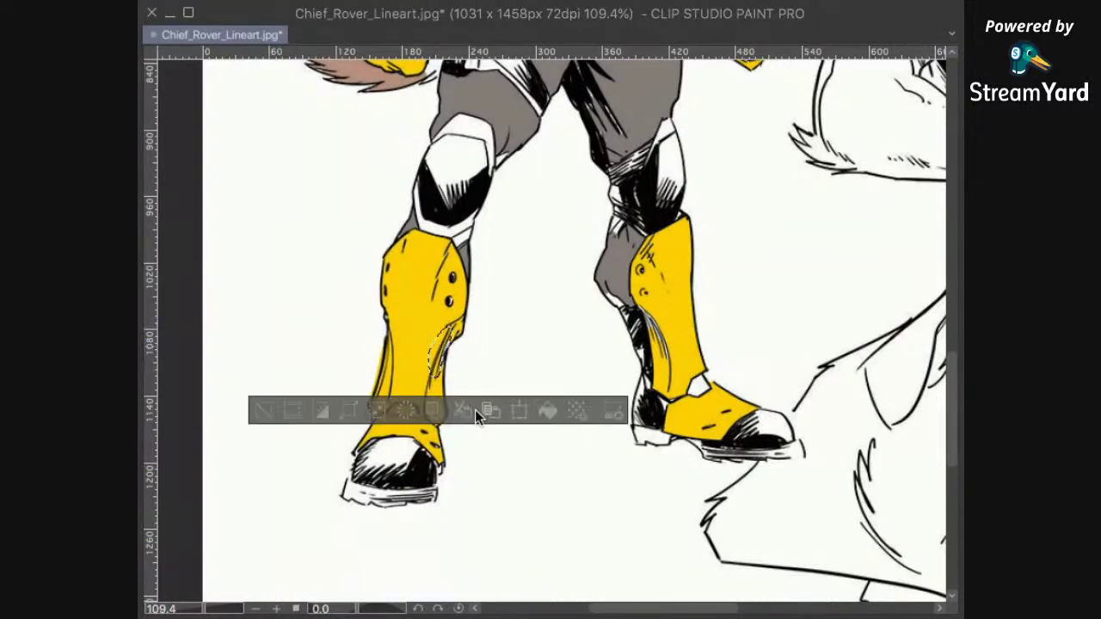
scroll(491, 316, up, 5)
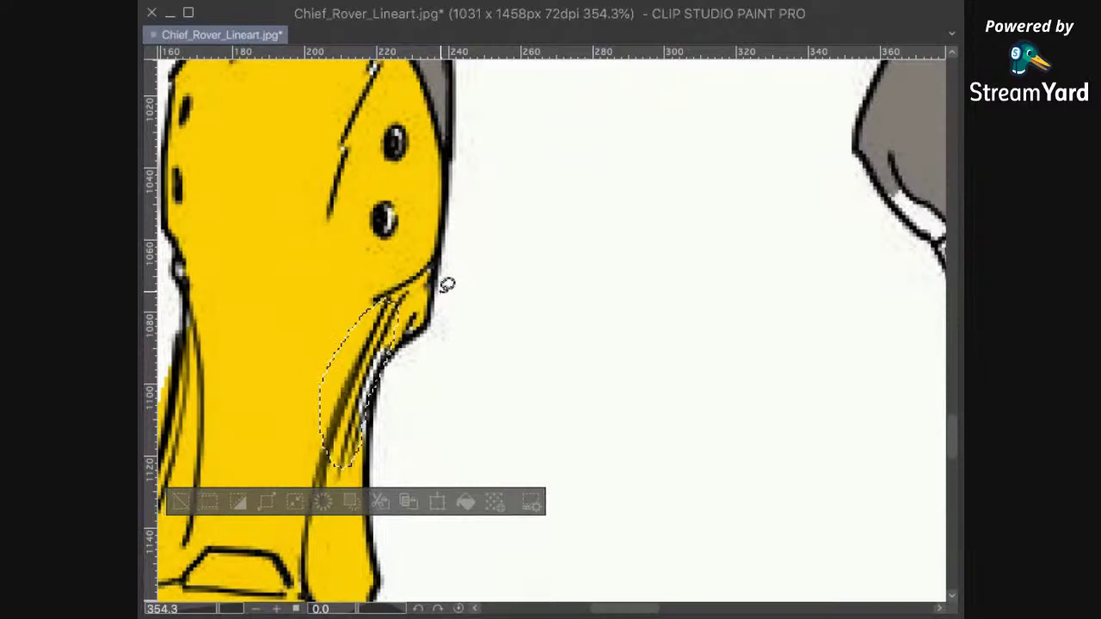
click(465, 501)
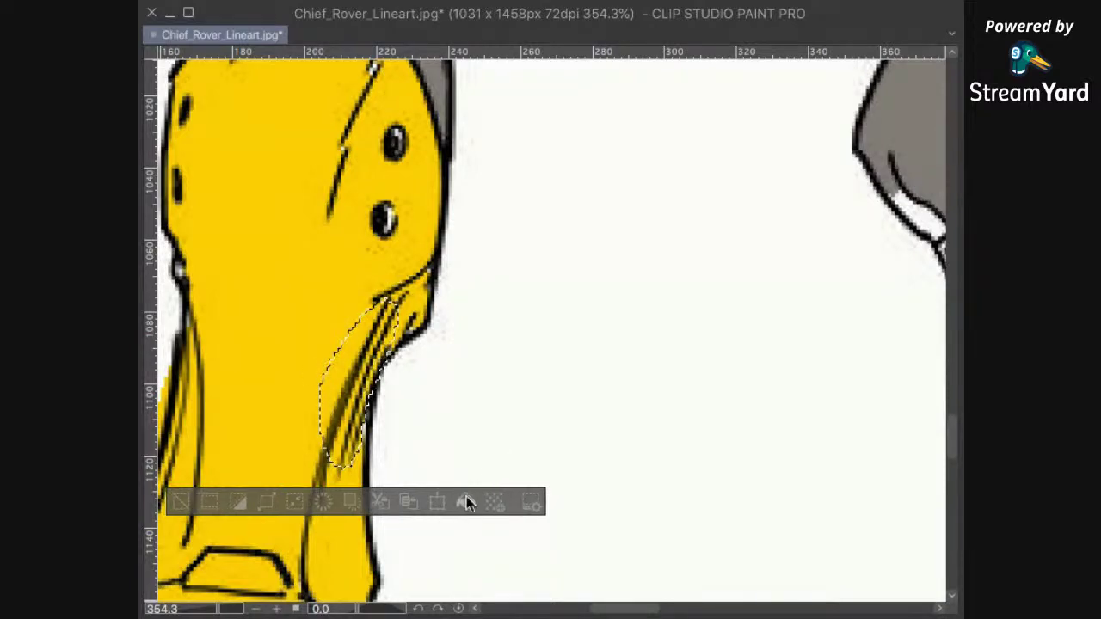
click(521, 284)
Step: Lasso the curved creases on the shin guard farther from the tail, fill their white gaps with yellow and clear the selection
scroll(518, 346, down, 3)
drag(897, 496, 595, 463)
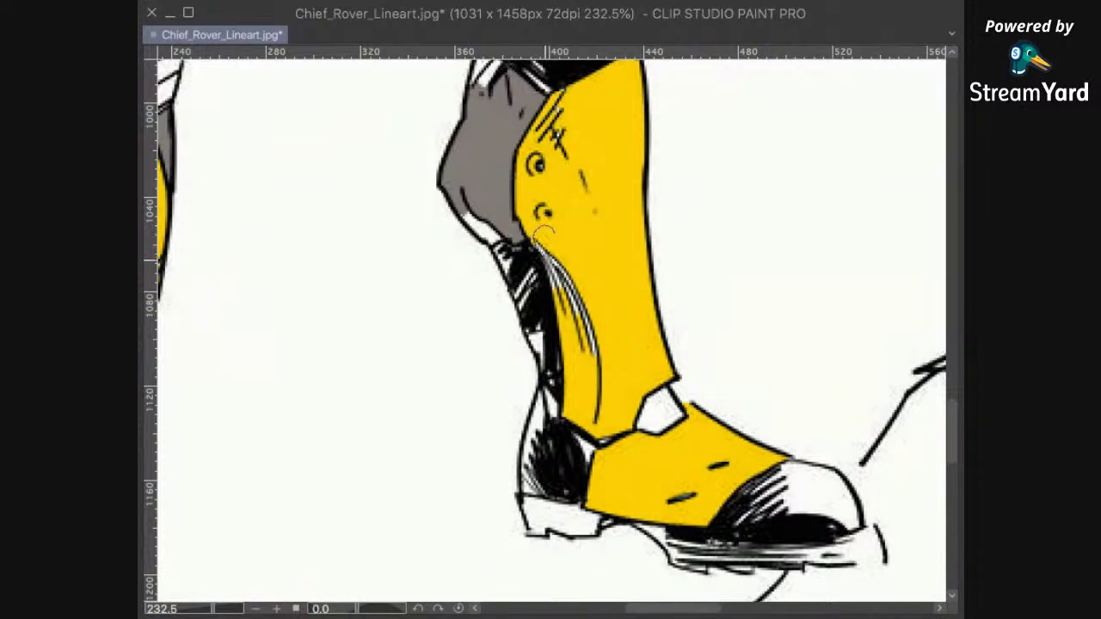
drag(566, 338, 574, 248)
click(662, 395)
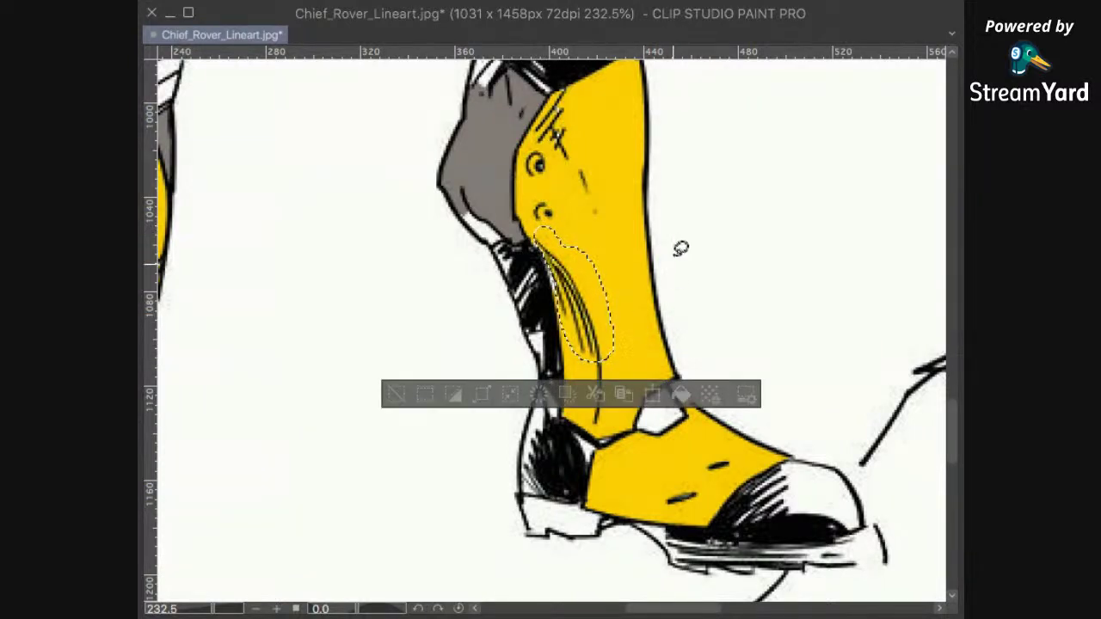
click(688, 236)
drag(545, 242, 547, 258)
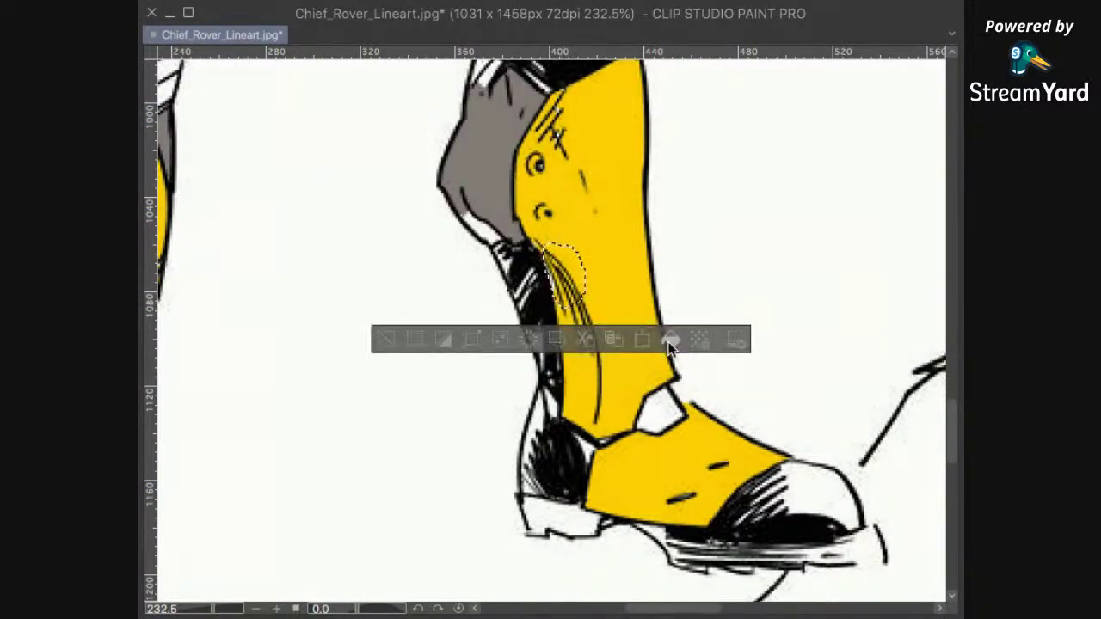
click(612, 317)
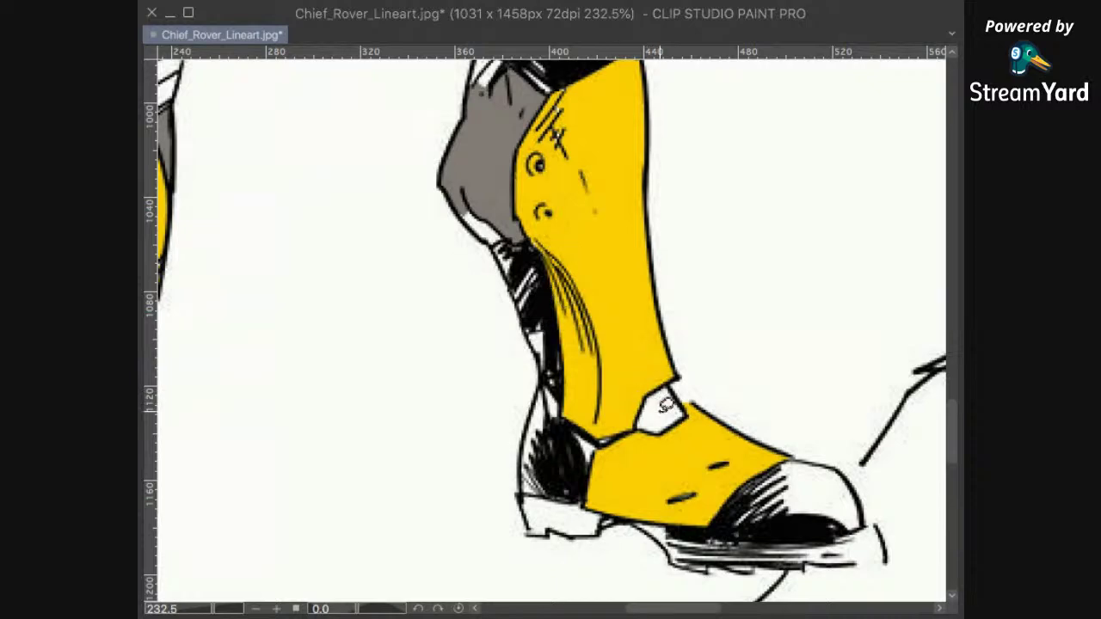
Step: Lasso the ankle corner and outer creased edge of the tail-side shin guard, fill the white gaps with yellow and deselect
scroll(584, 276, down, 3)
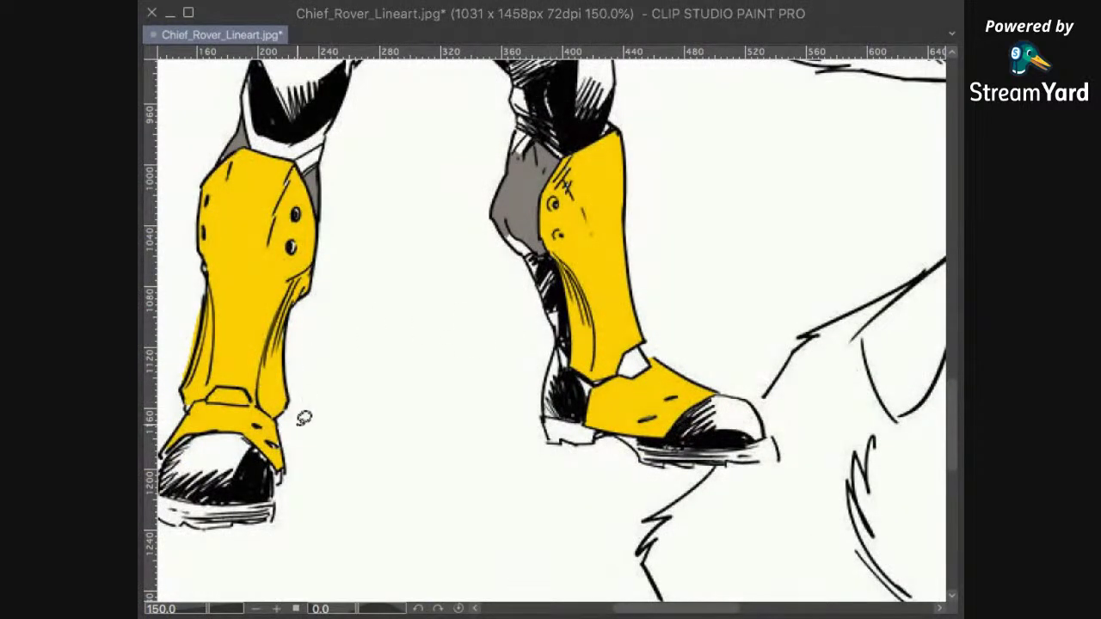
drag(190, 404, 404, 366)
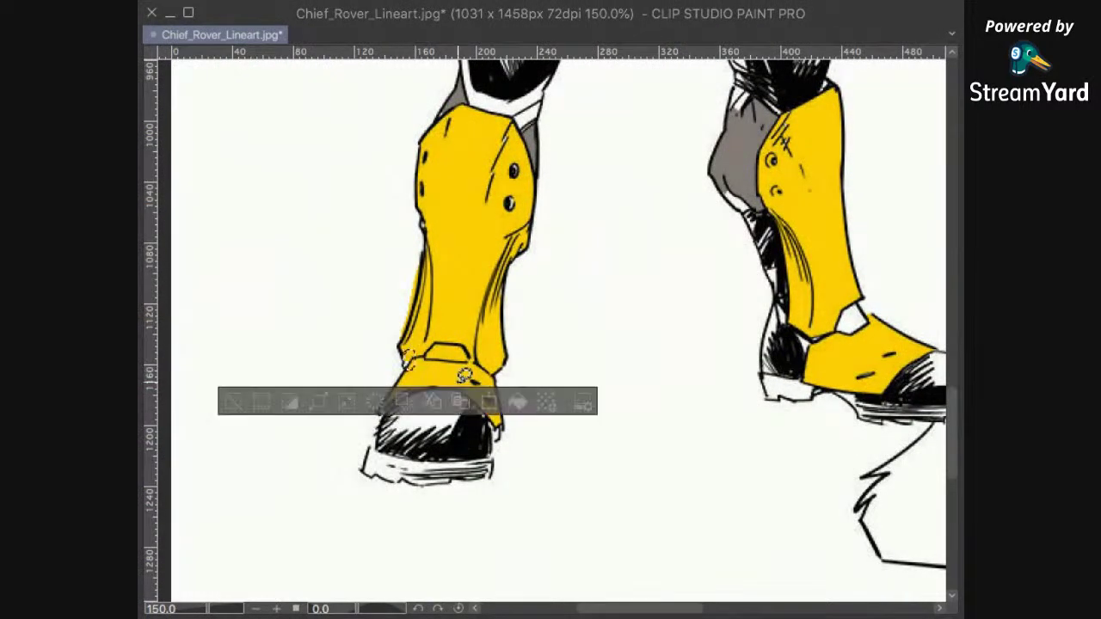
key(ctrl+d)
scroll(422, 258, up, 4)
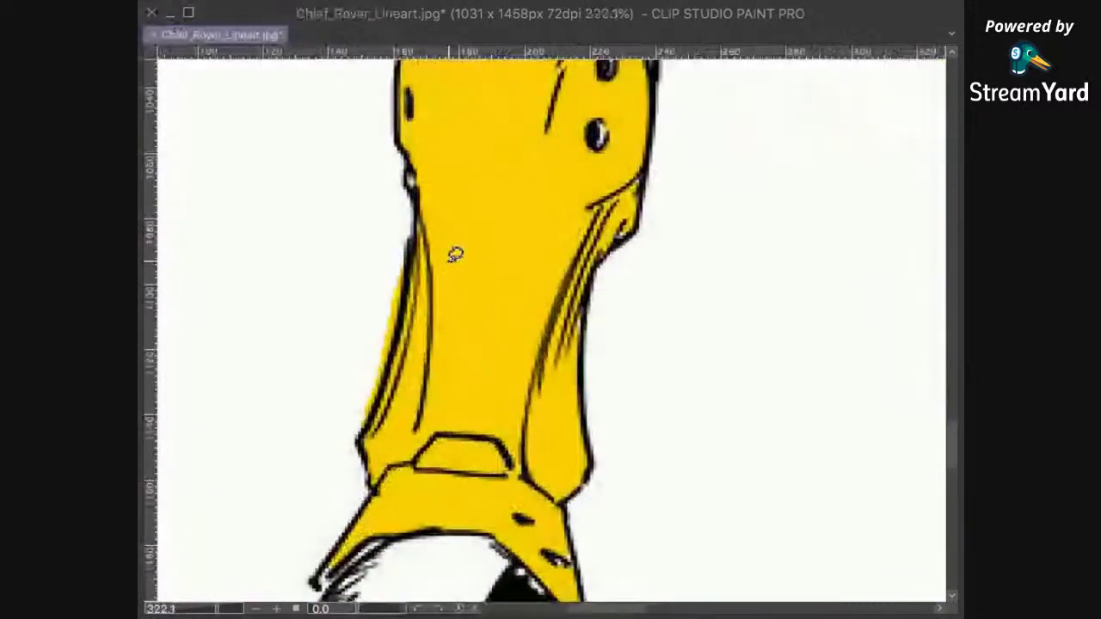
drag(342, 471, 383, 252)
key(ctrl+d)
Step: Fill the white plate and upper rim of the knee pad on the leg farther from the tail with yellow
scroll(791, 396, down, 5)
drag(800, 386, 495, 463)
drag(678, 351, 671, 442)
drag(595, 351, 620, 328)
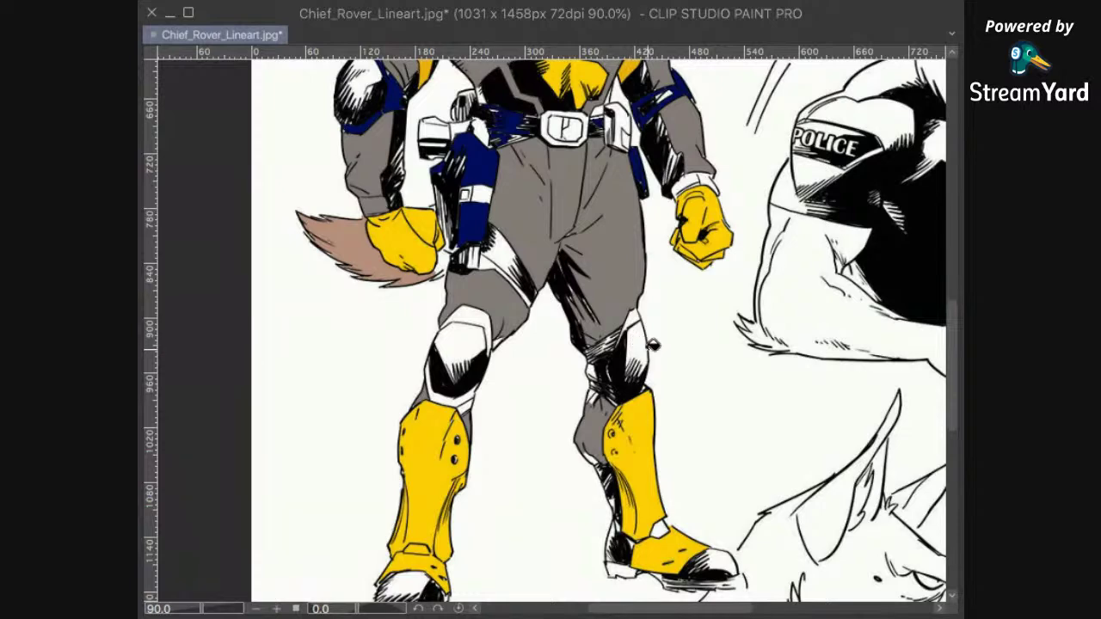
click(642, 340)
click(634, 318)
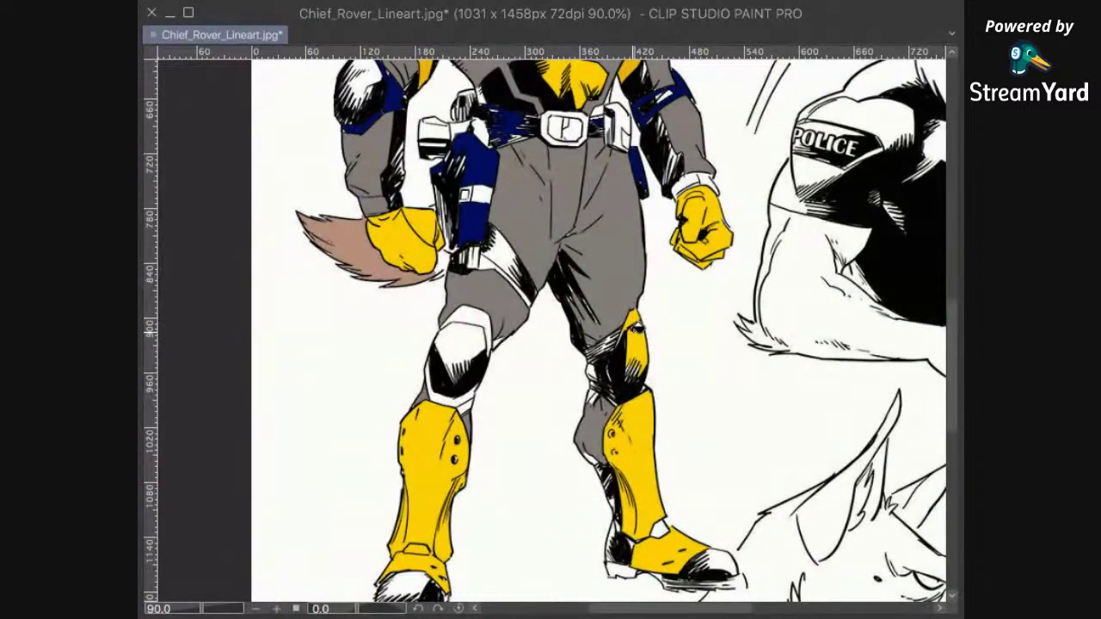
Step: Fill the rim and kneecap of the tail-side knee pad with yellow, including the white gaps in its hatching
scroll(647, 370, up, 3)
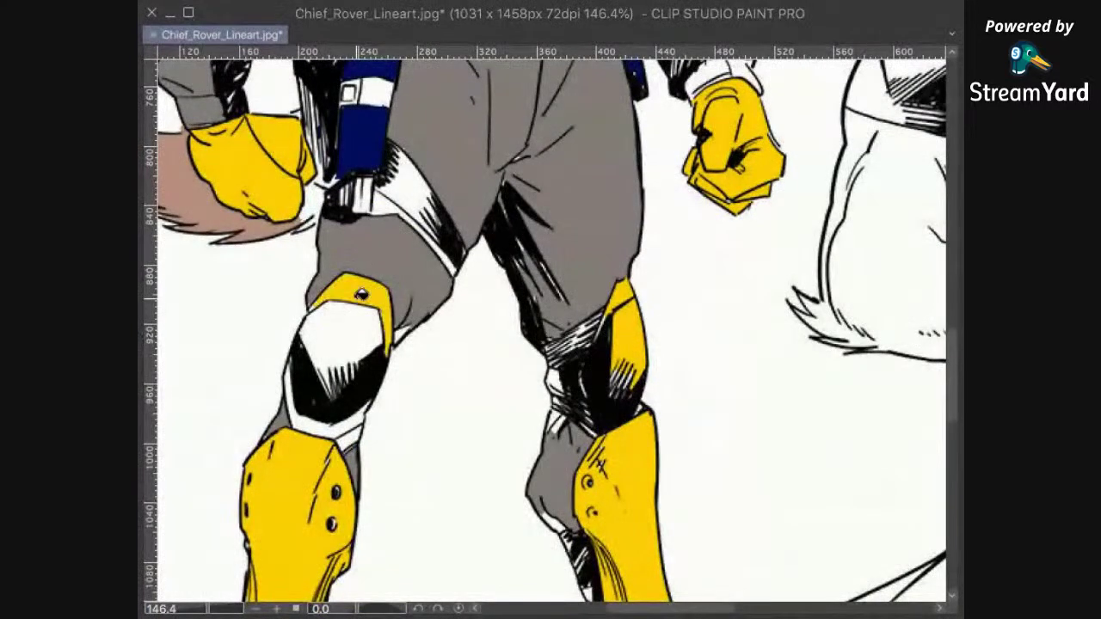
click(348, 336)
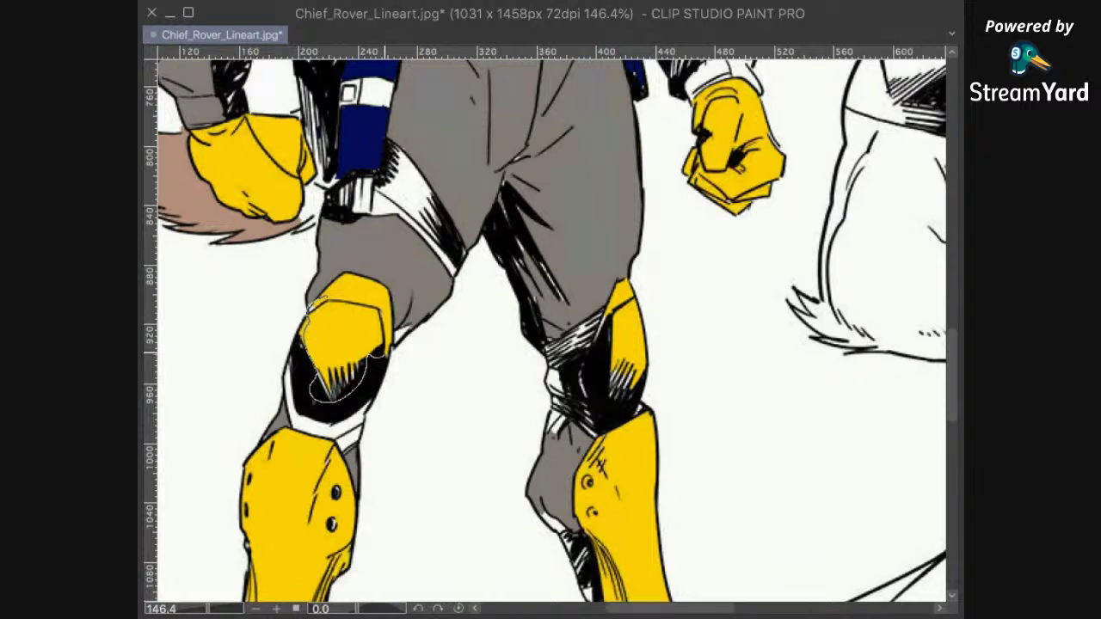
drag(365, 298, 371, 299)
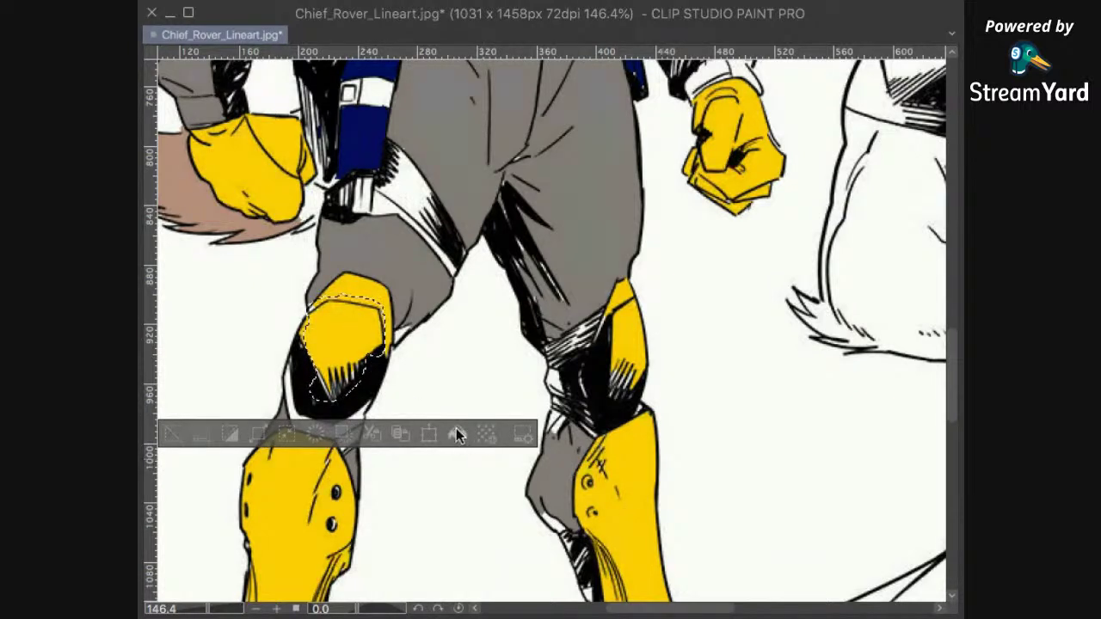
click(411, 285)
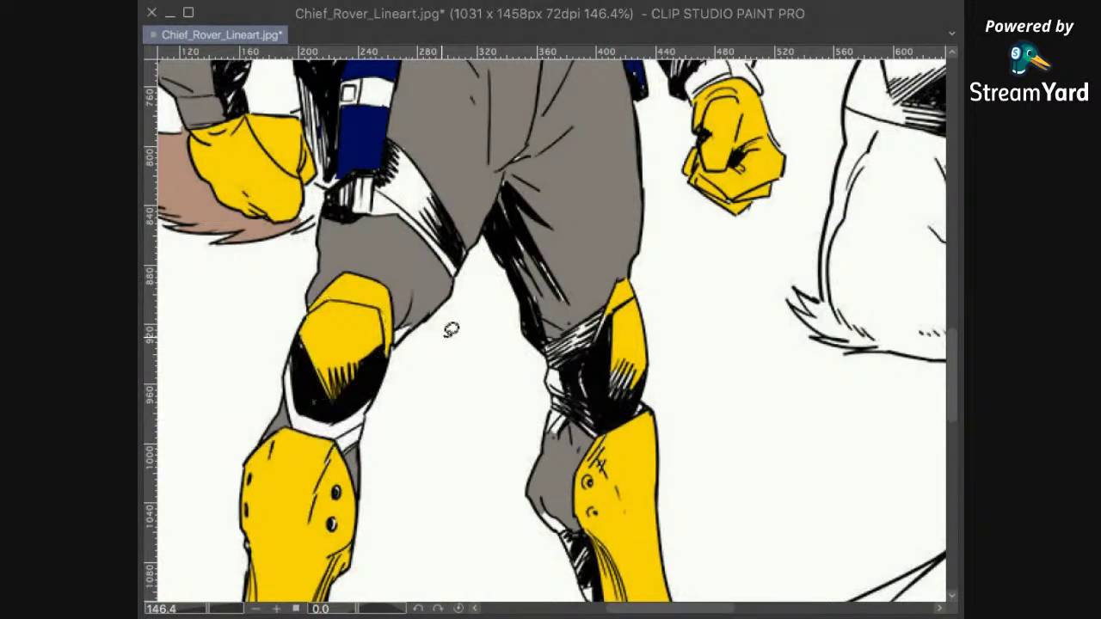
Step: Lasso the white border around the lower half of the tail-side knee pad, fill it with yellow and clear the selection
drag(418, 428, 531, 382)
scroll(487, 297, up, 3)
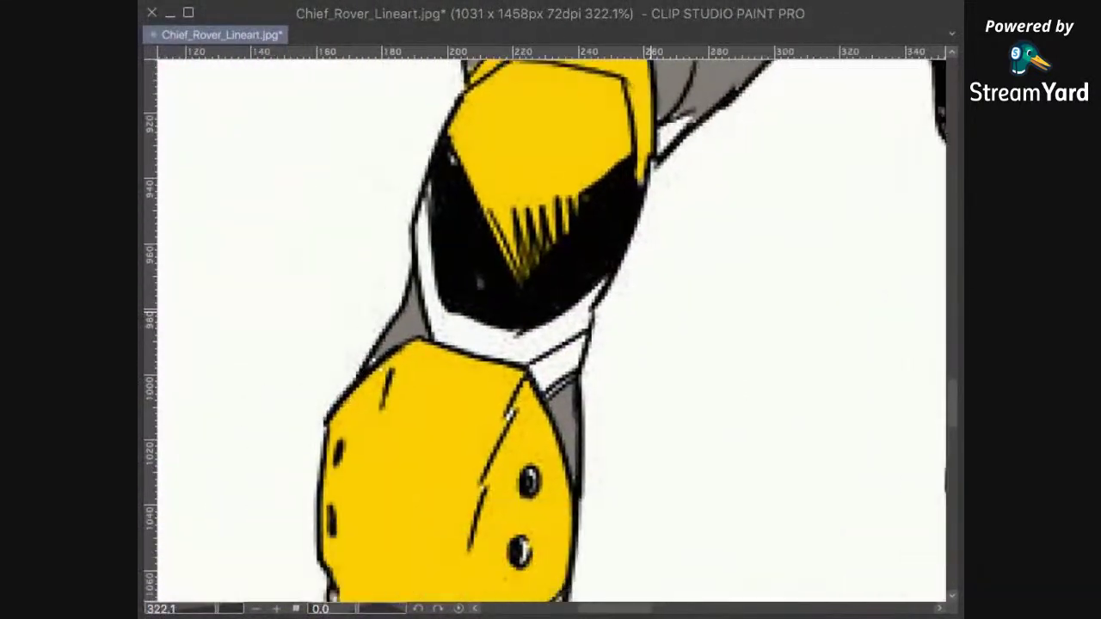
drag(651, 308, 674, 363)
drag(625, 310, 627, 342)
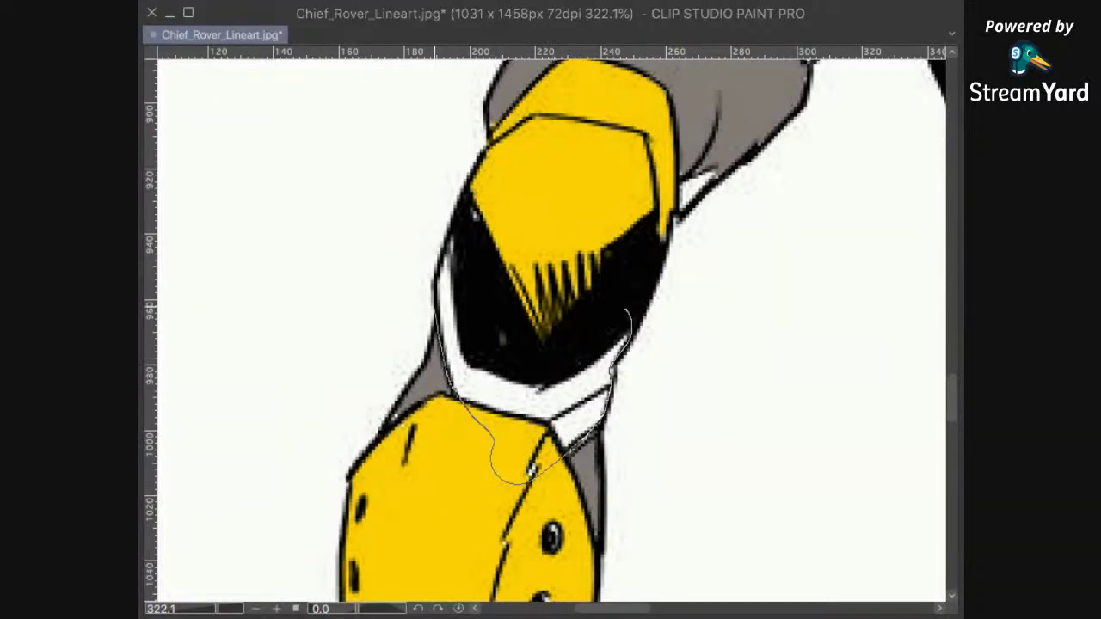
drag(582, 179, 623, 260)
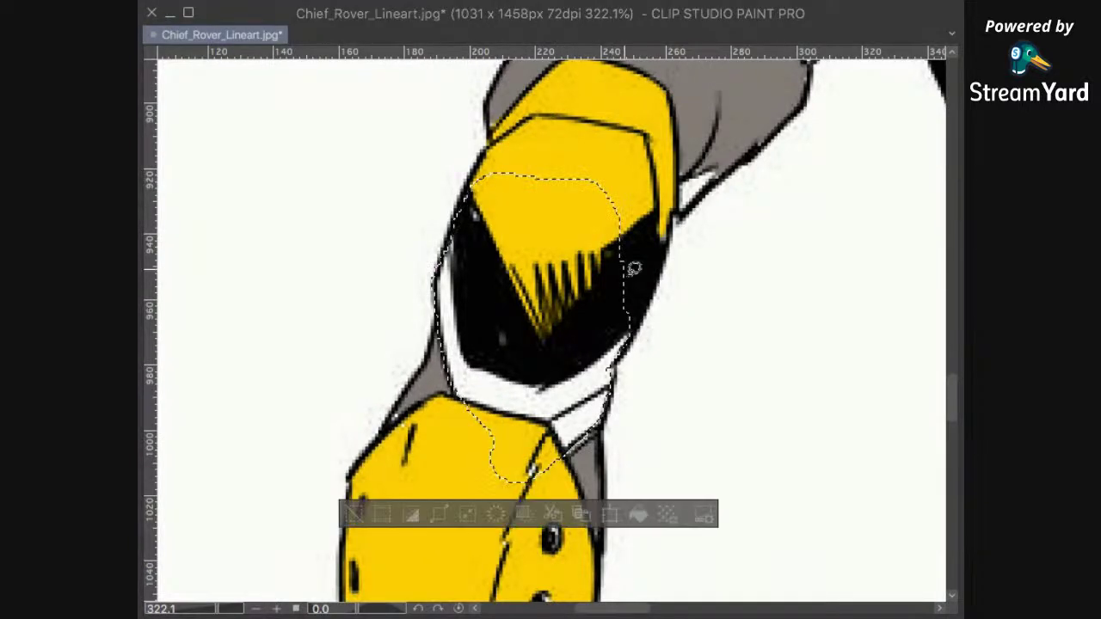
click(638, 514)
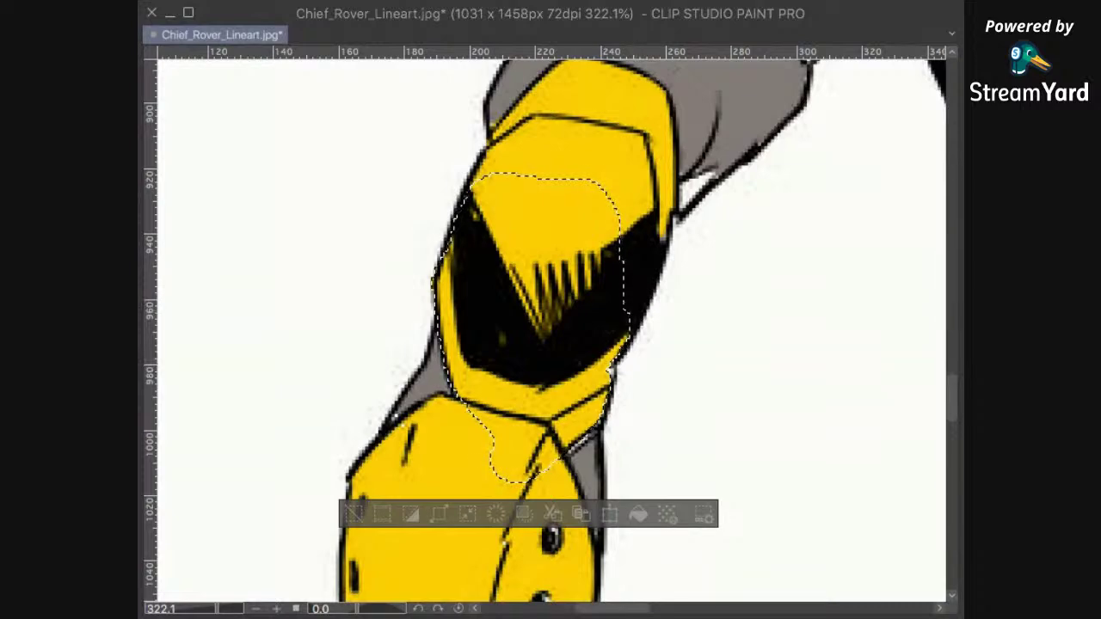
click(755, 350)
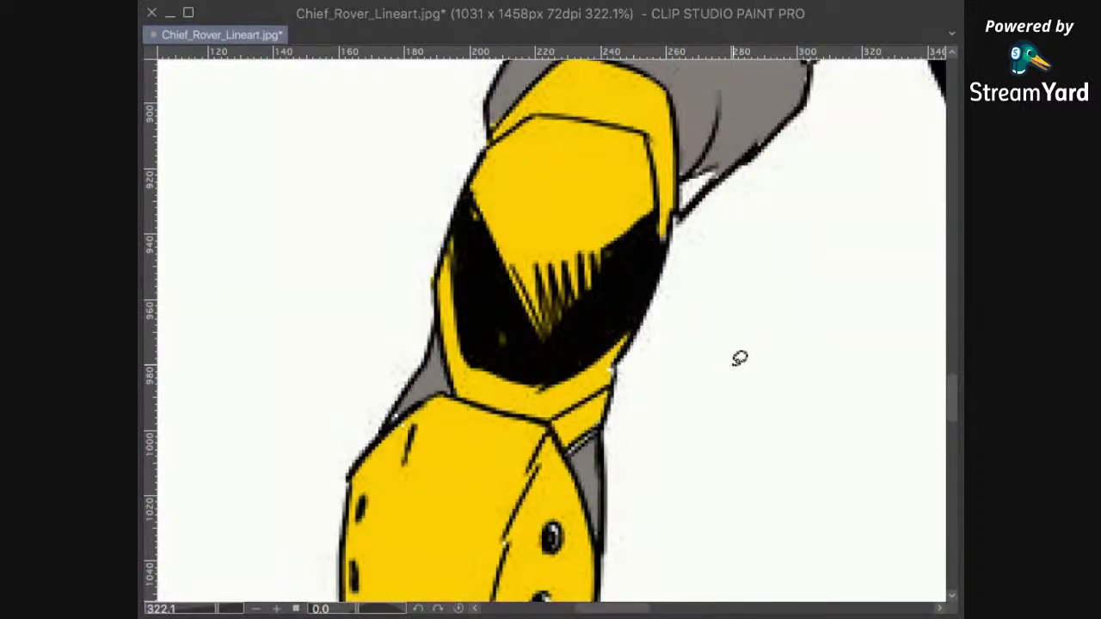
Step: Lasso the white sliver of trouser behind the tail-side knee pad, fill it with grey and clear the selection
scroll(755, 349, down, 4)
mouse_move(768, 341)
mouse_down()
mouse_move(747, 344)
mouse_move(672, 420)
mouse_up()
scroll(629, 378, up, 1)
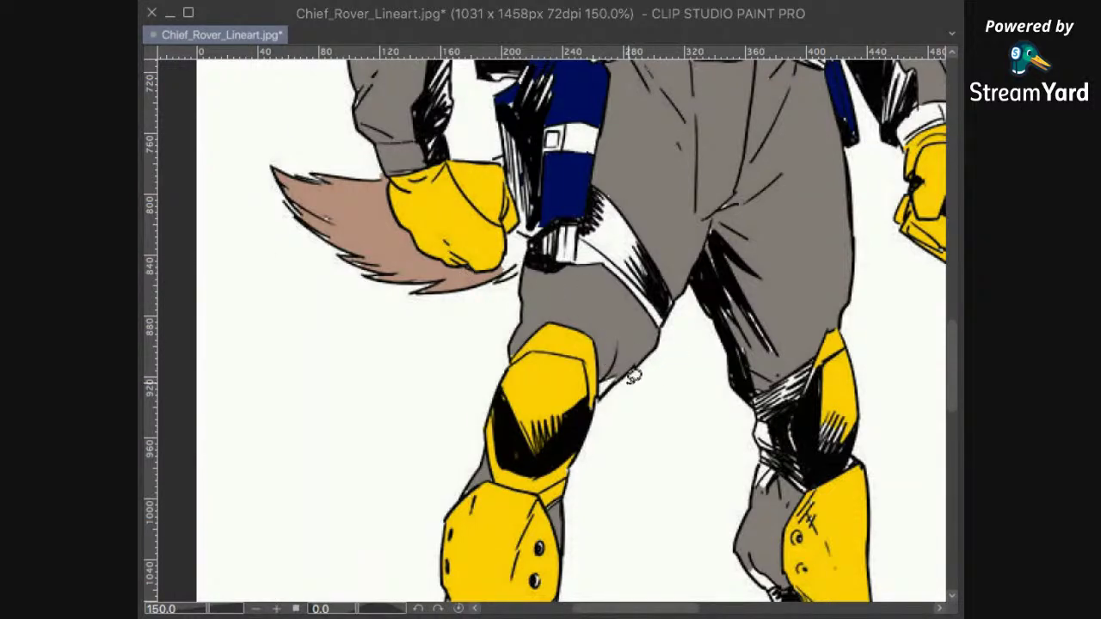
scroll(634, 377, up, 2)
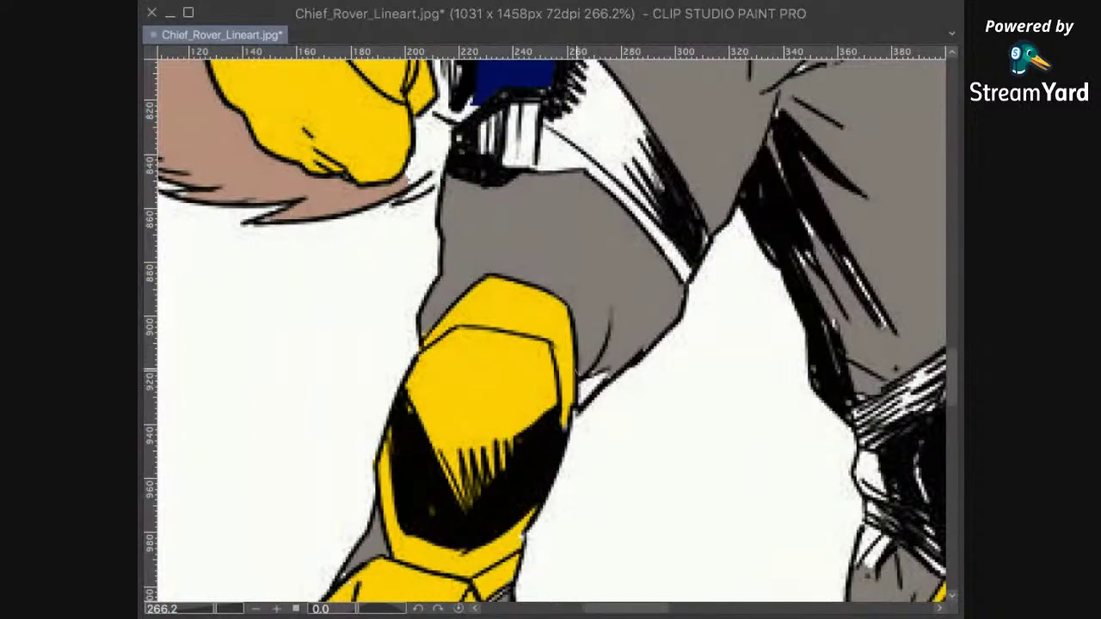
drag(588, 404, 577, 380)
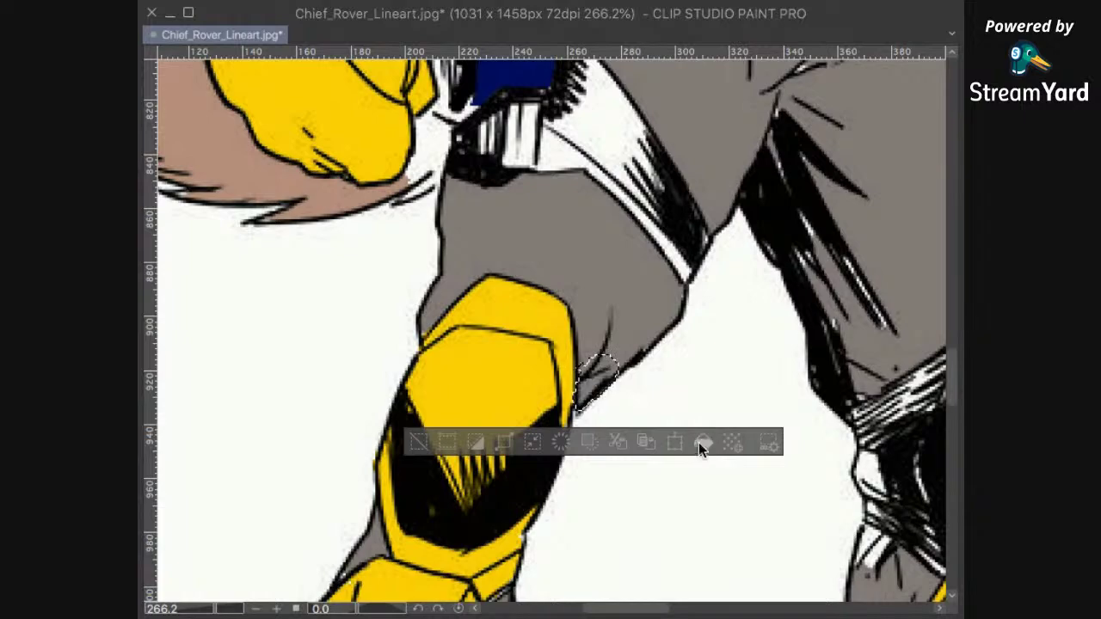
key(ctrl+d)
Step: Lasso the white hatching gaps on the holster side of the torso just above the belt, fill them with grey and deselect
scroll(728, 321, down, 6)
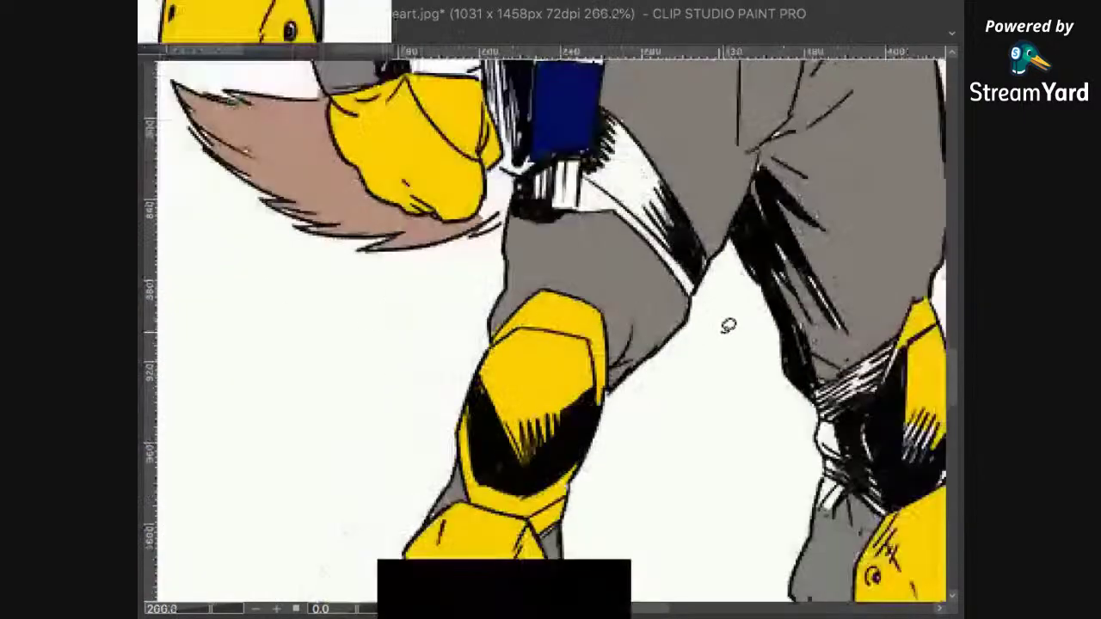
drag(779, 389, 628, 512)
scroll(676, 445, up, 2)
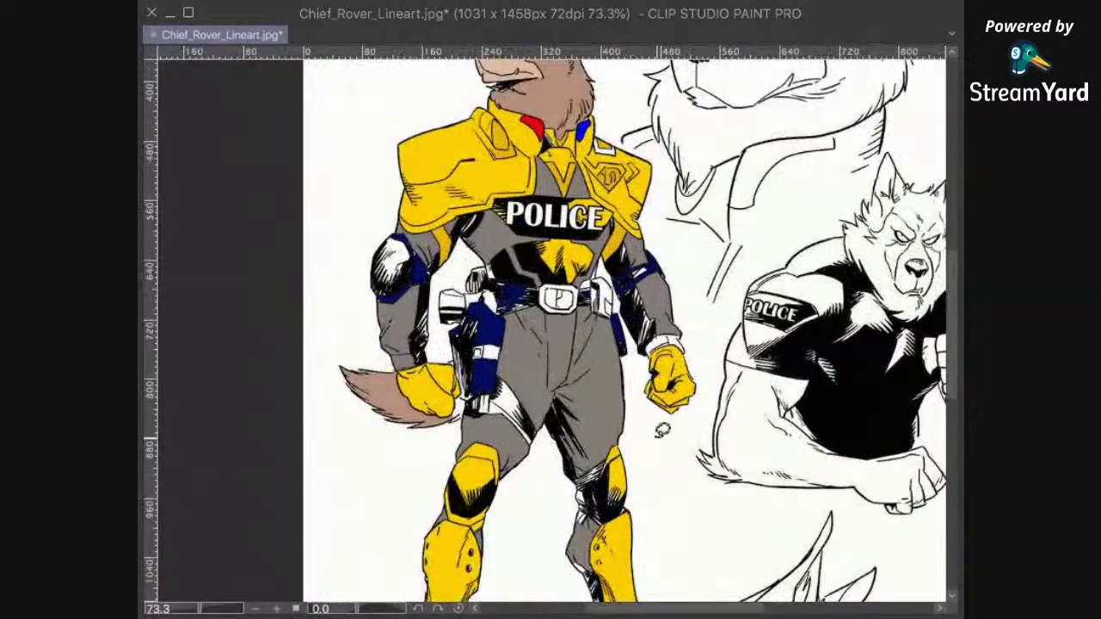
drag(642, 335, 689, 443)
scroll(691, 418, up, 4)
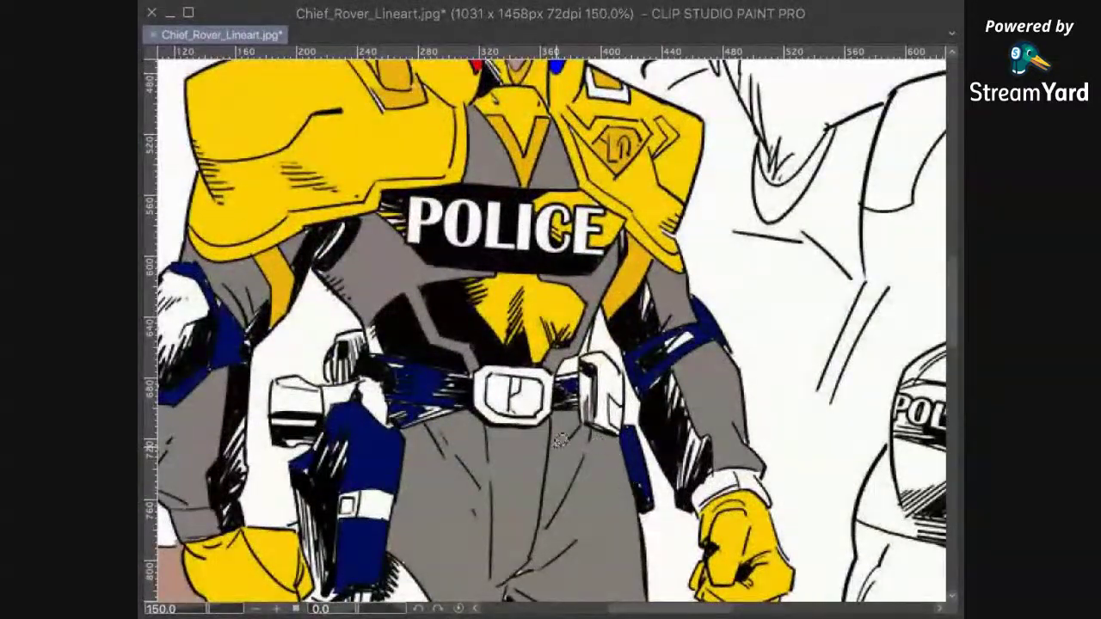
drag(522, 410, 661, 421)
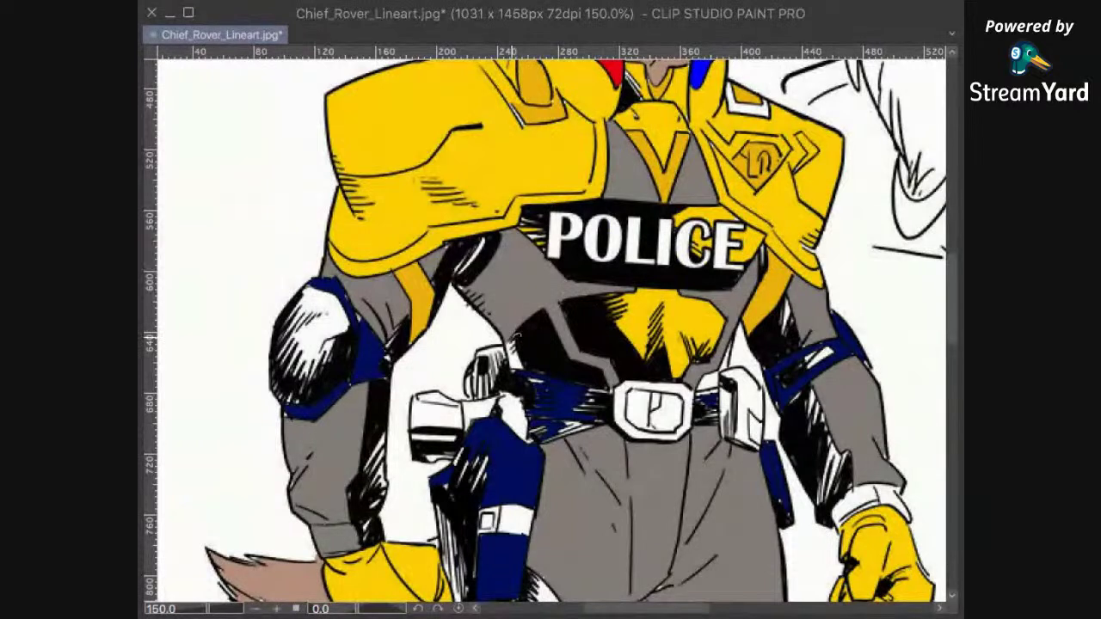
drag(521, 368, 509, 365)
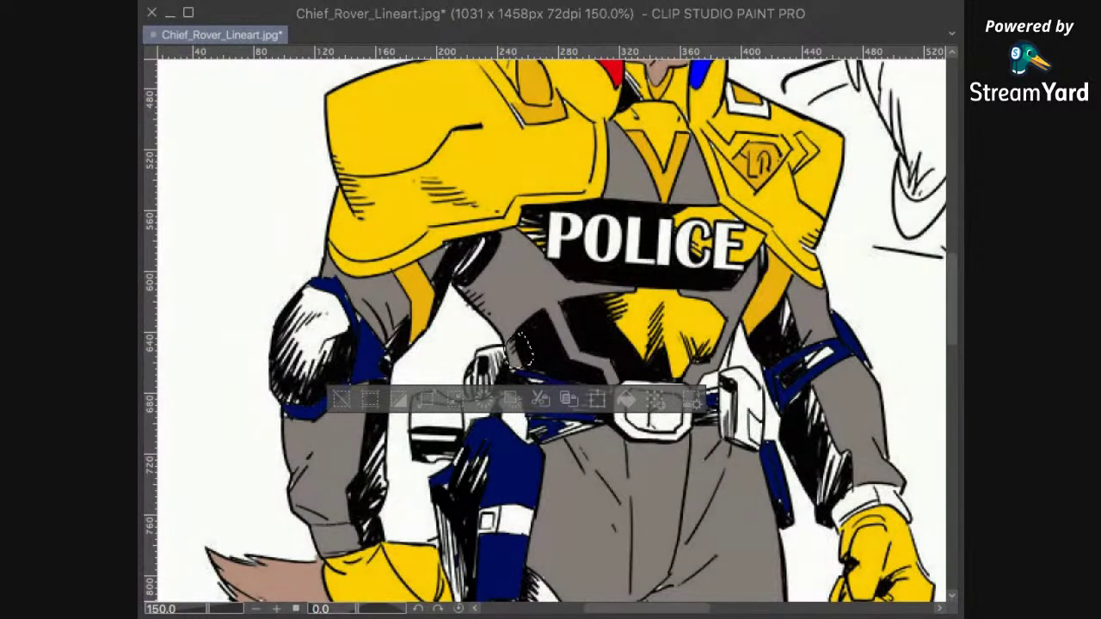
click(242, 261)
Step: Select the navy areas of the thigh holster and the adjoining section of the belt
key(super+0)
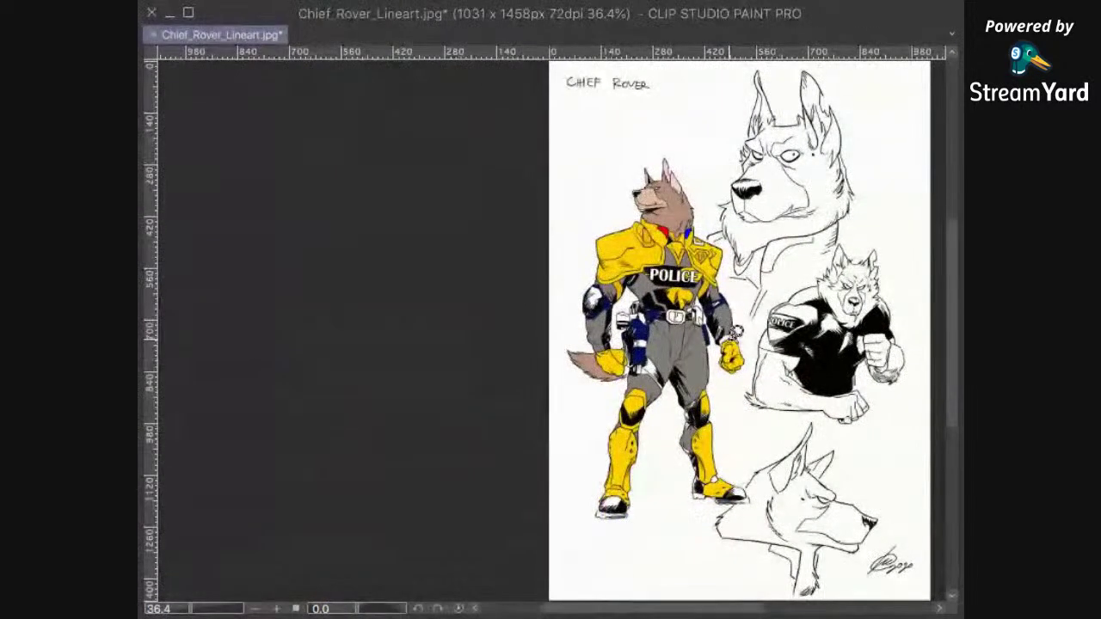
drag(716, 400, 677, 367)
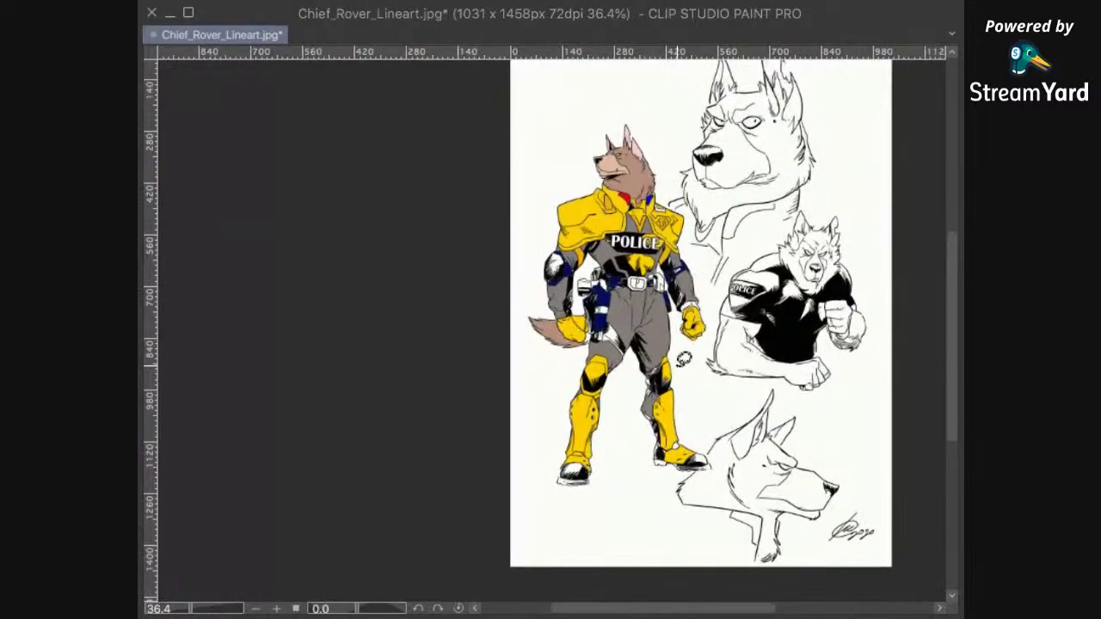
scroll(677, 367, up, 5)
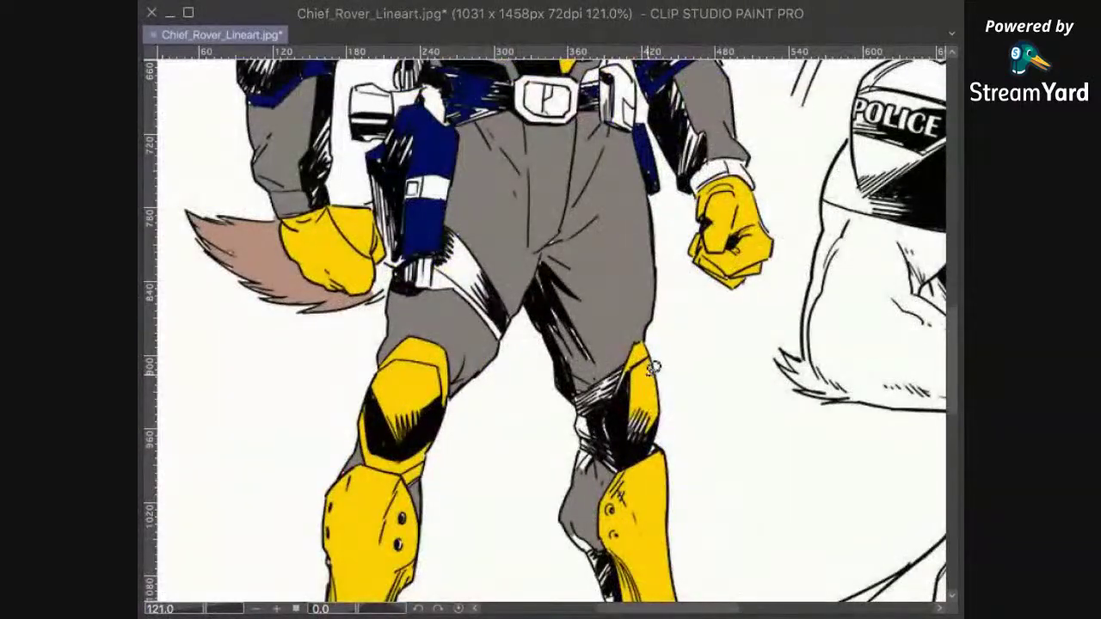
scroll(653, 369, up, 5)
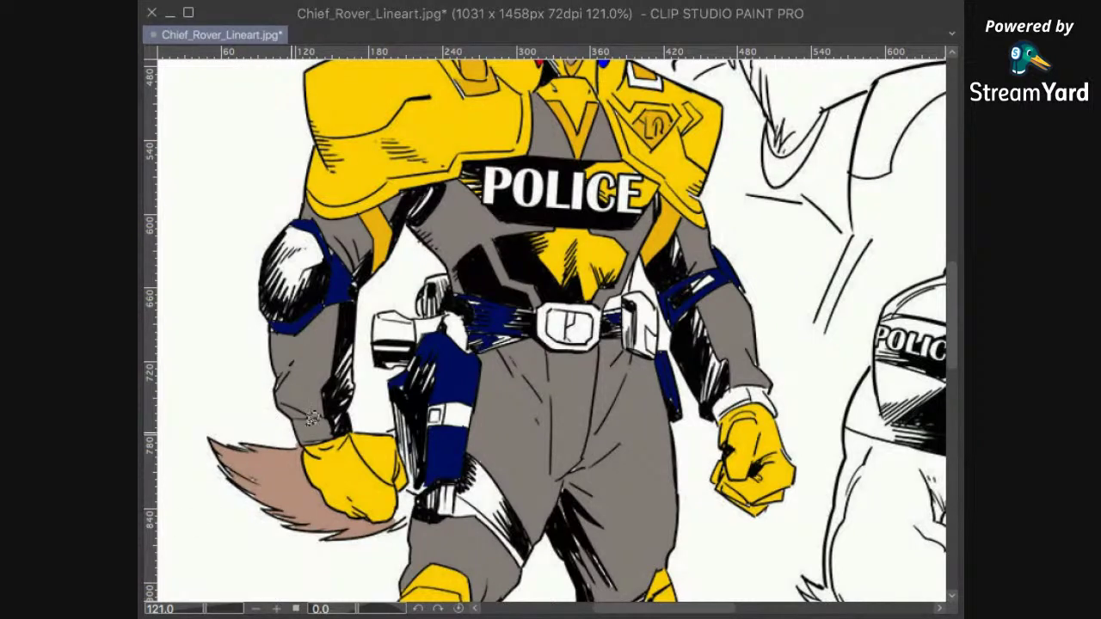
click(461, 384)
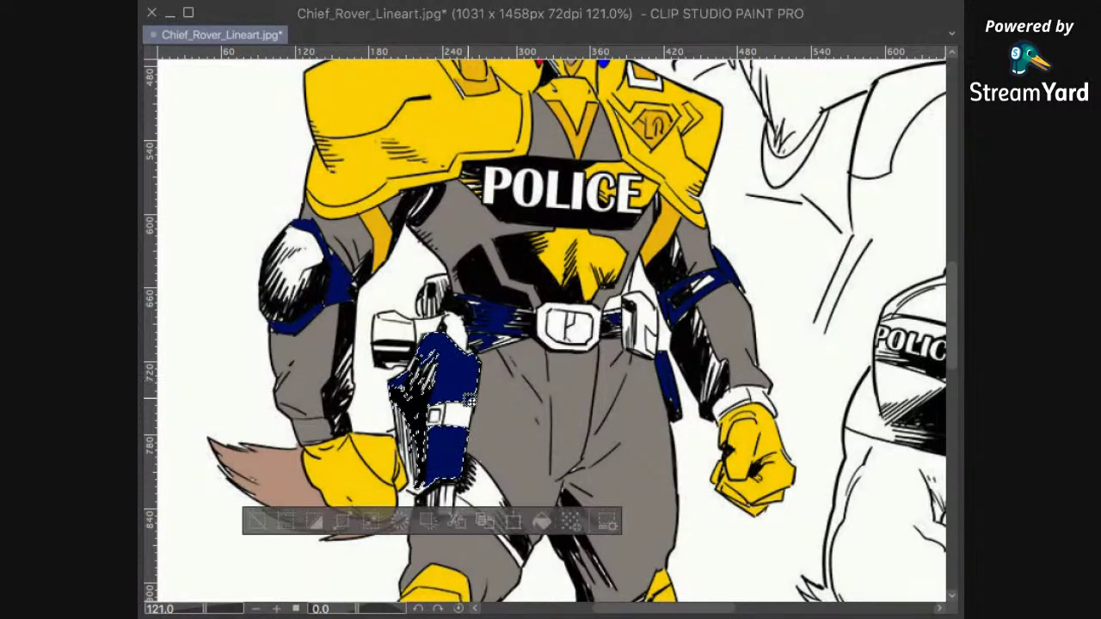
shift+click(505, 333)
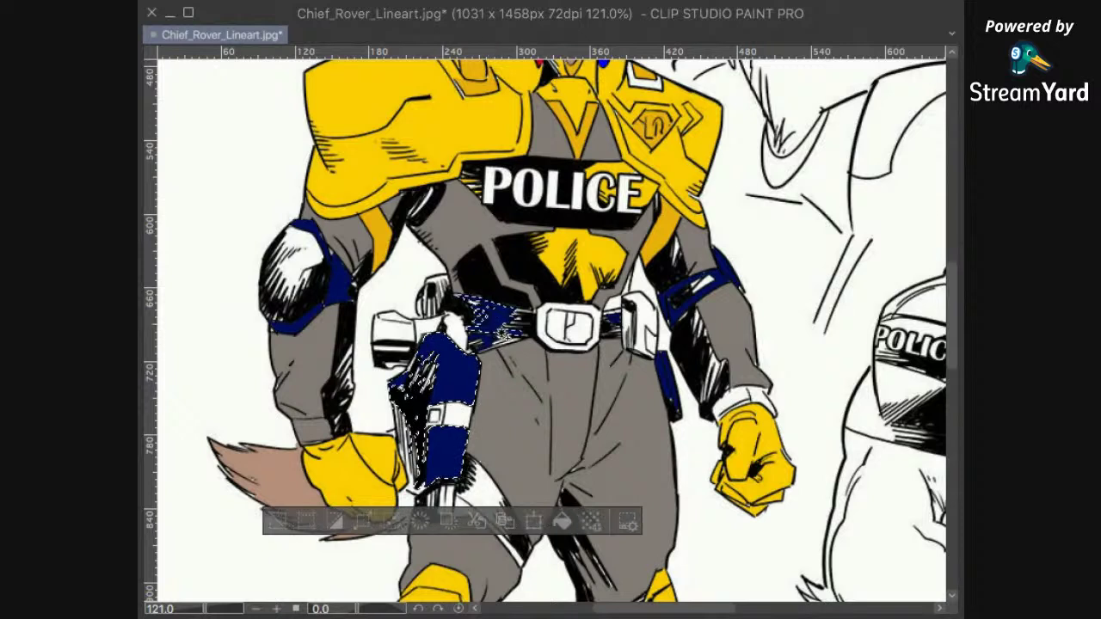
Step: Add the navy armband, the opposite elbow pad's border and the far-side thigh piece to the holster and belt selection
shift+click(670, 301)
shift+click(721, 288)
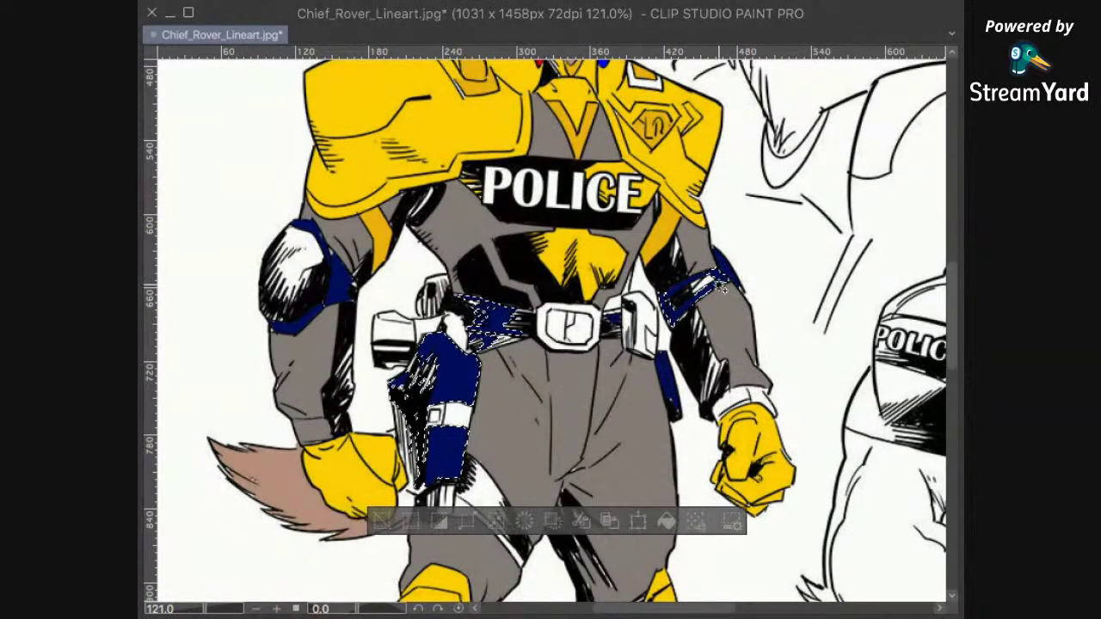
shift+click(679, 295)
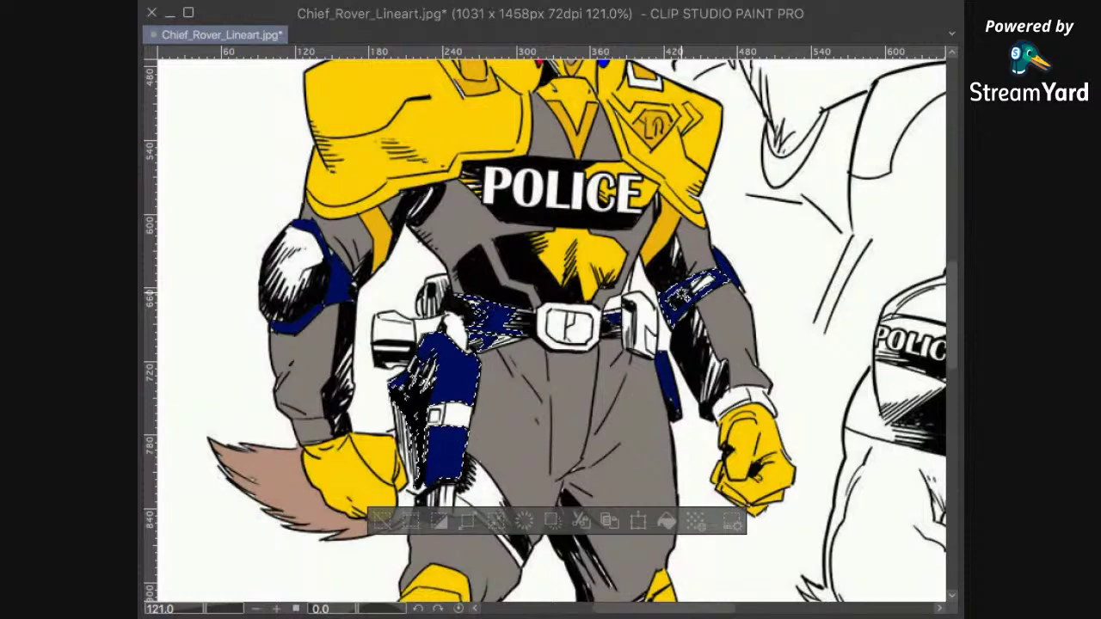
shift+click(732, 287)
shift+click(314, 281)
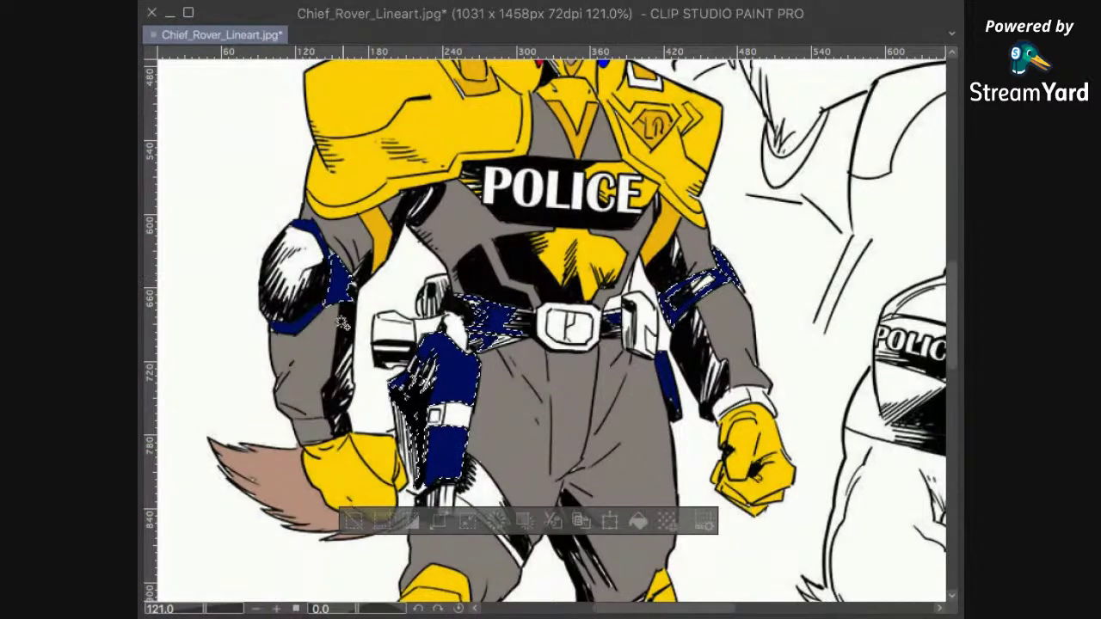
shift+click(309, 322)
shift+click(316, 231)
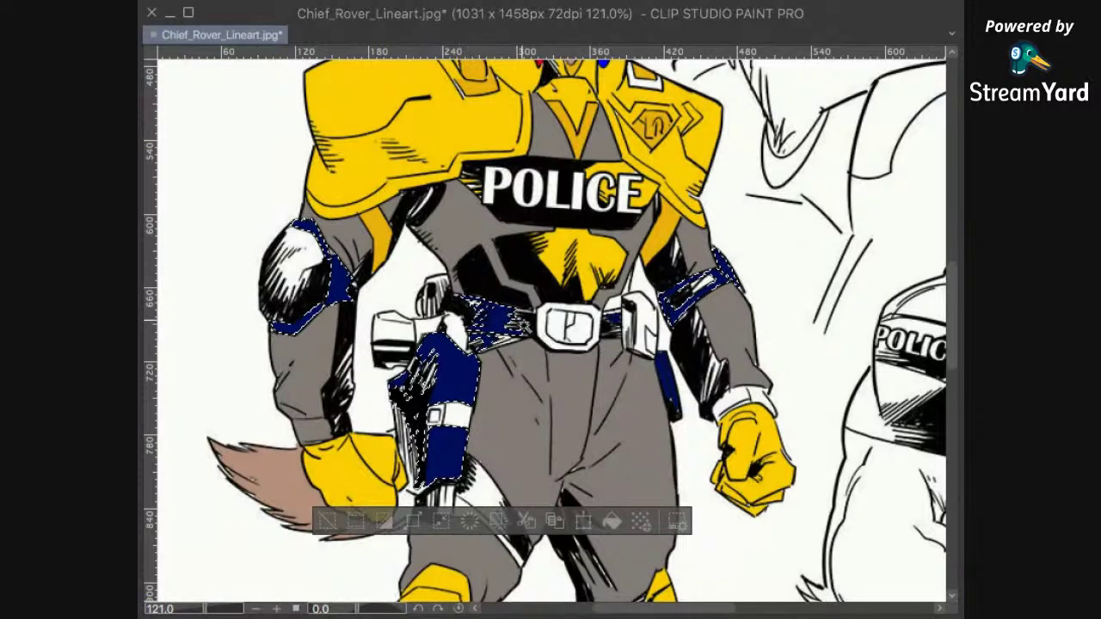
shift+click(675, 400)
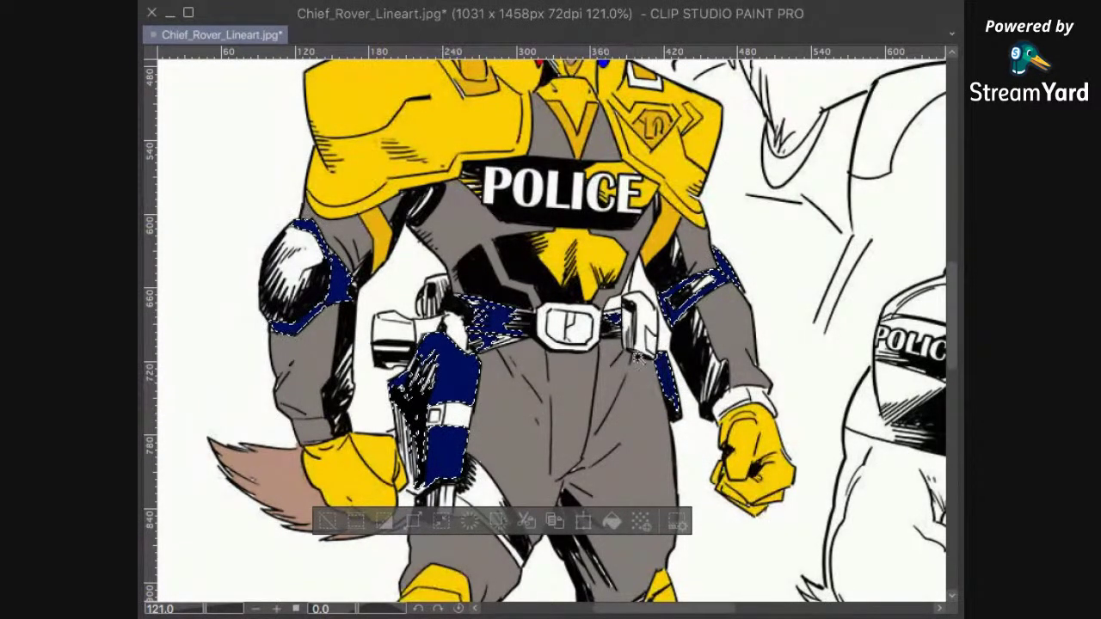
Step: Fill the selected navy areas with teal, try a medium blue, settle on a deep royal blue, and clear the selection
click(611, 521)
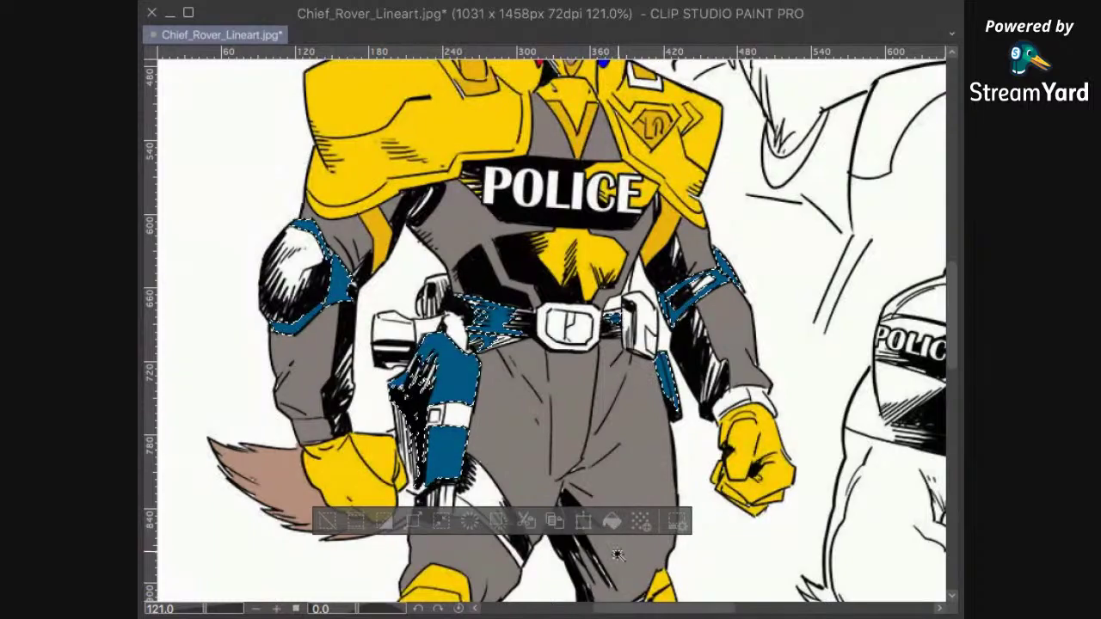
scroll(728, 391, down, 3)
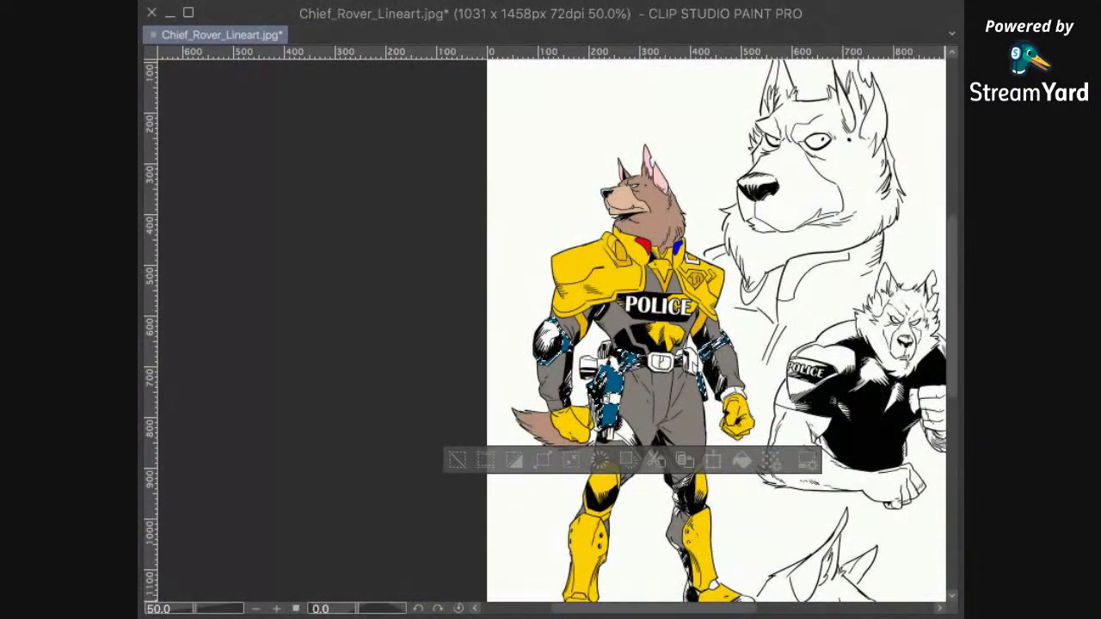
click(735, 462)
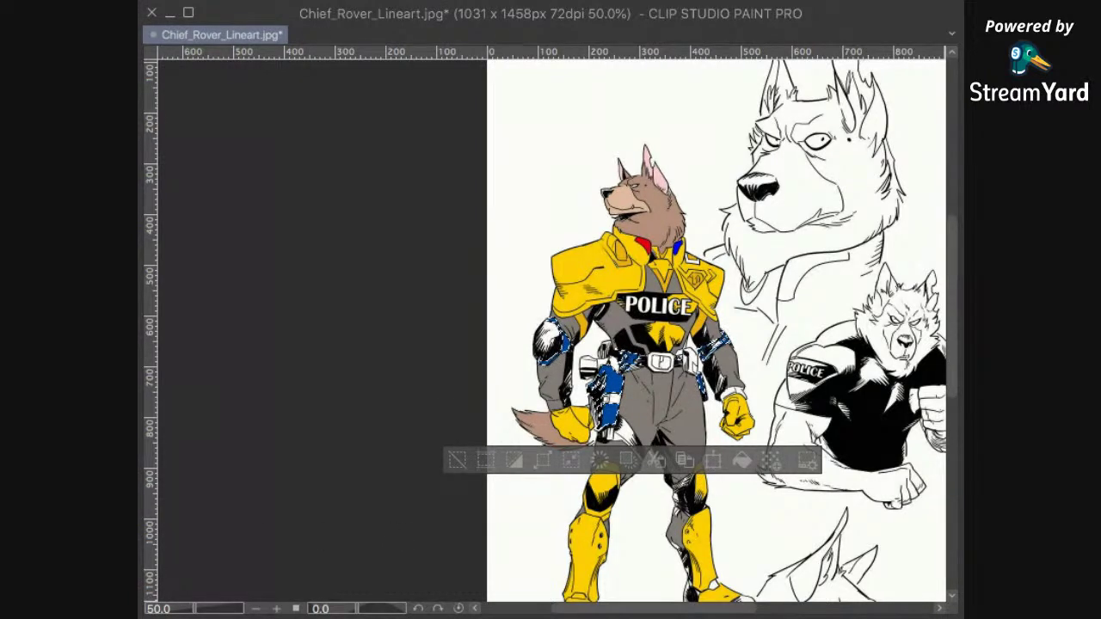
click(743, 465)
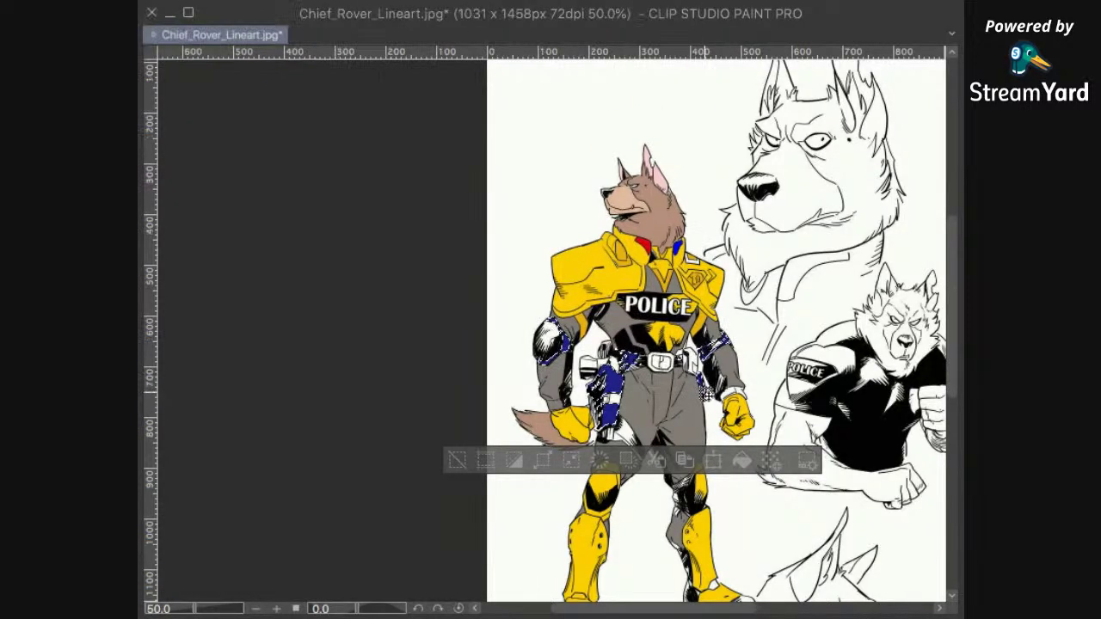
scroll(707, 390, up, 5)
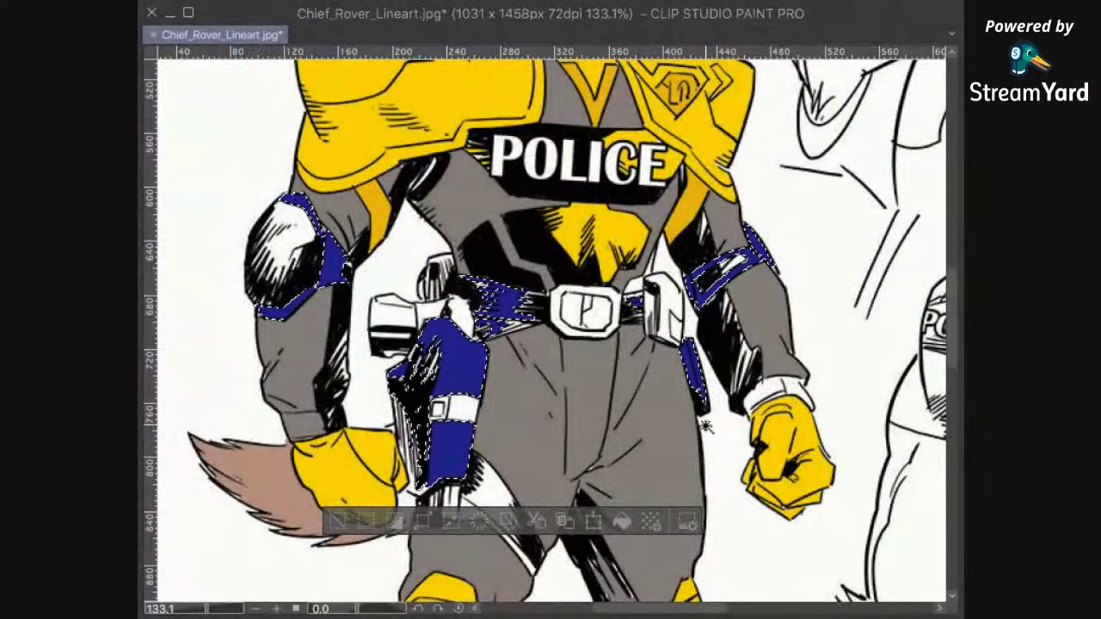
scroll(705, 427, down, 2)
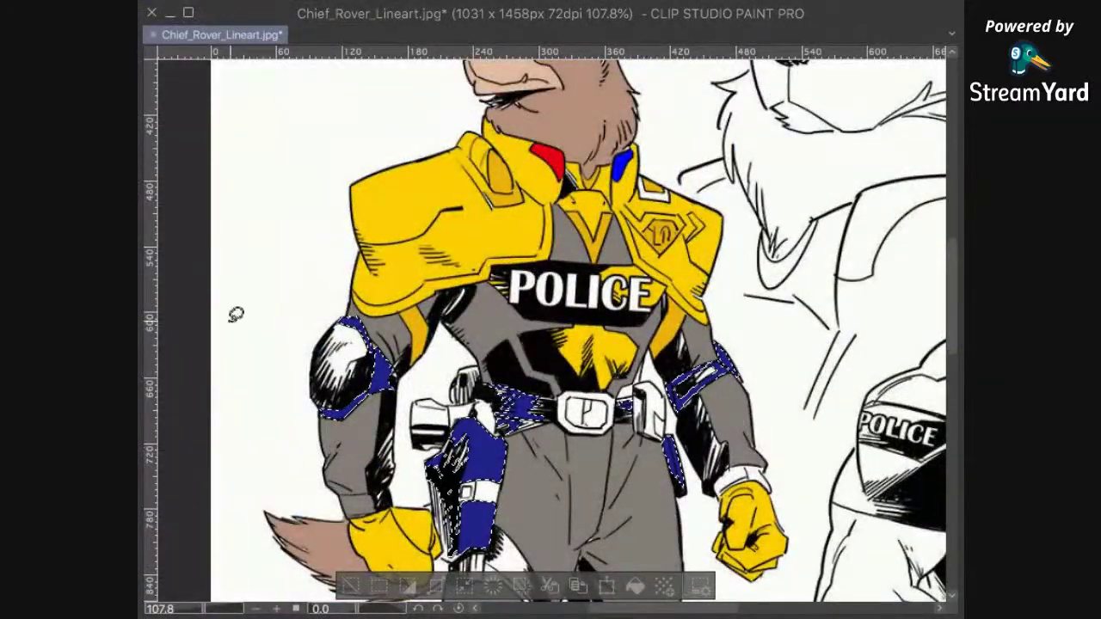
key(ctrl+d)
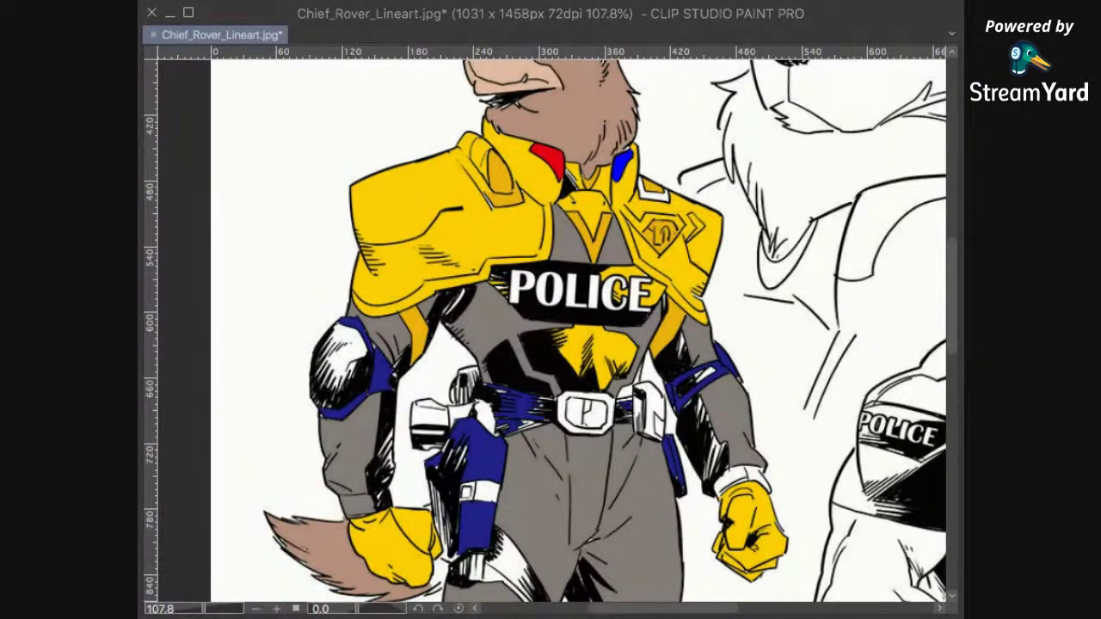
Step: Fill the elbow pad's border and the opposite armband with yellow, and the armband's slot and the wrist cuff with grey
click(379, 372)
click(350, 405)
click(356, 326)
mouse_move(711, 371)
mouse_down()
mouse_move(732, 354)
mouse_move(726, 378)
mouse_move(677, 382)
mouse_up()
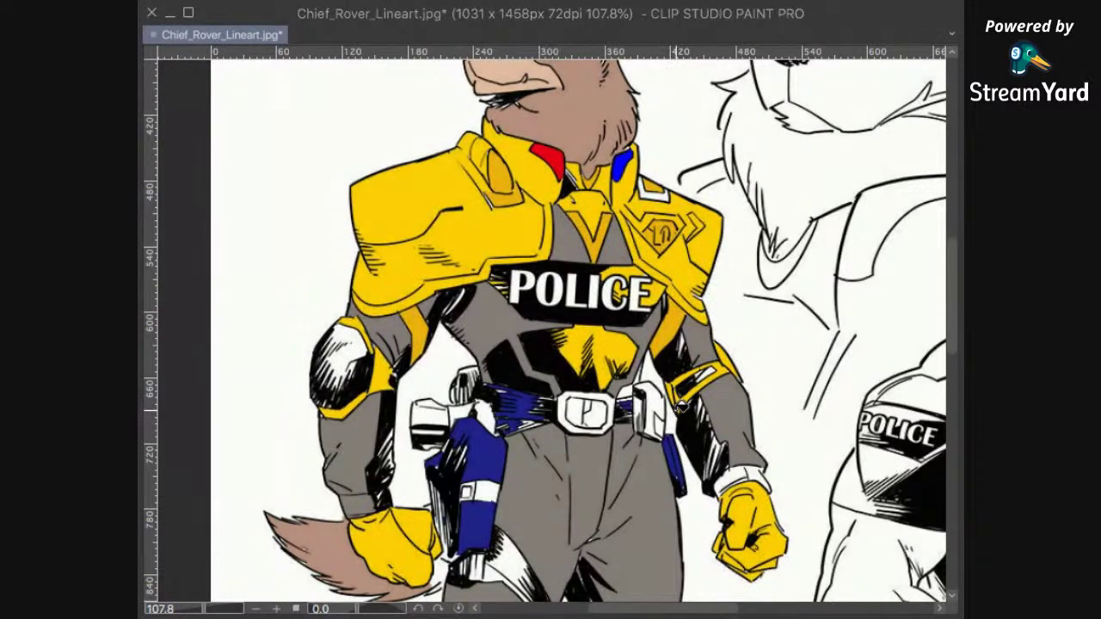
drag(767, 513, 784, 404)
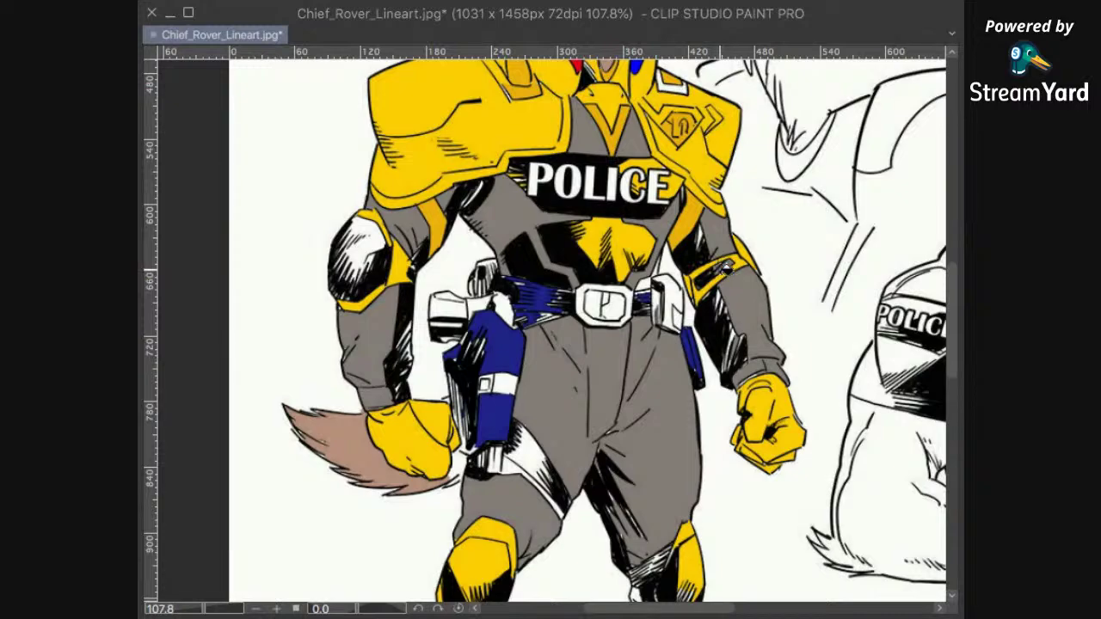
Step: Try grey on the large shoulder armour and its adjoining collar, and undo the fill
scroll(773, 340, down, 3)
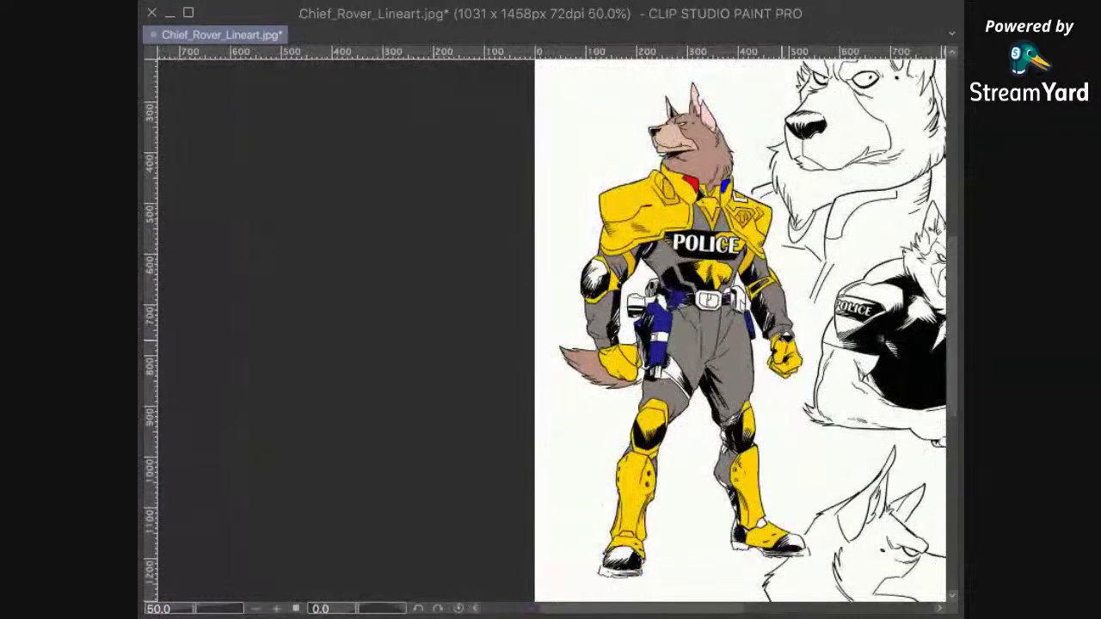
drag(807, 285, 701, 408)
scroll(699, 409, up, 3)
drag(708, 364, 686, 433)
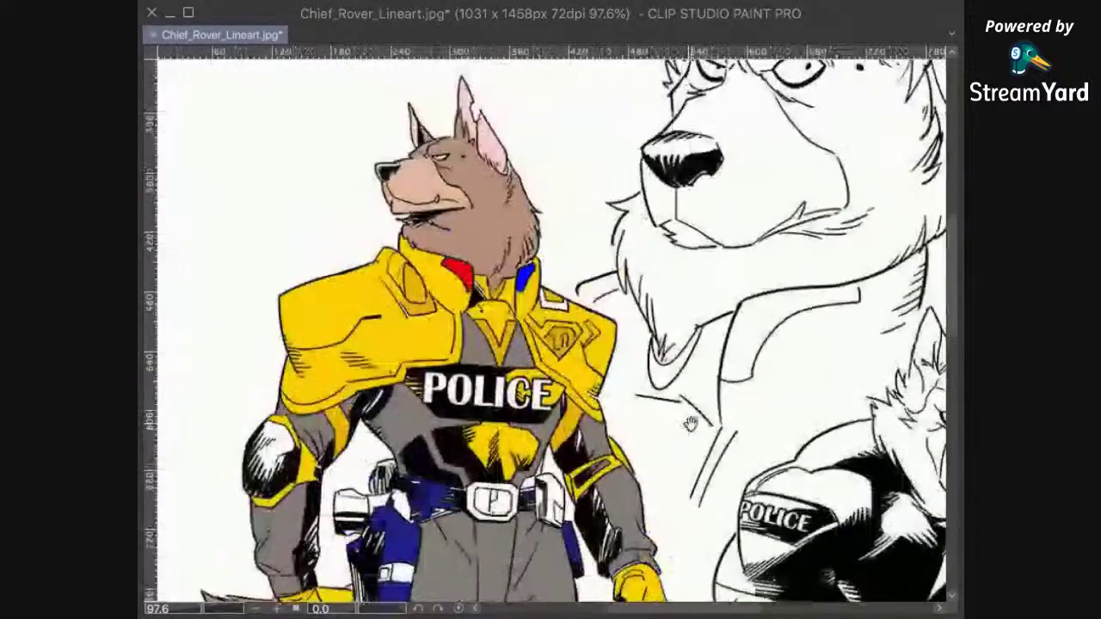
drag(701, 384, 697, 421)
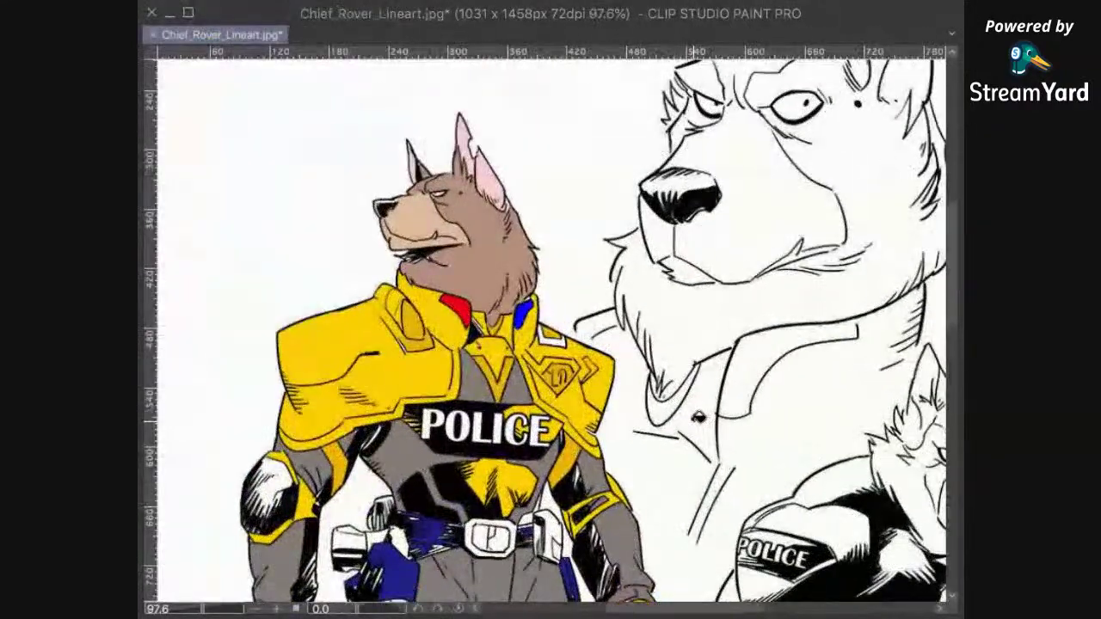
click(410, 352)
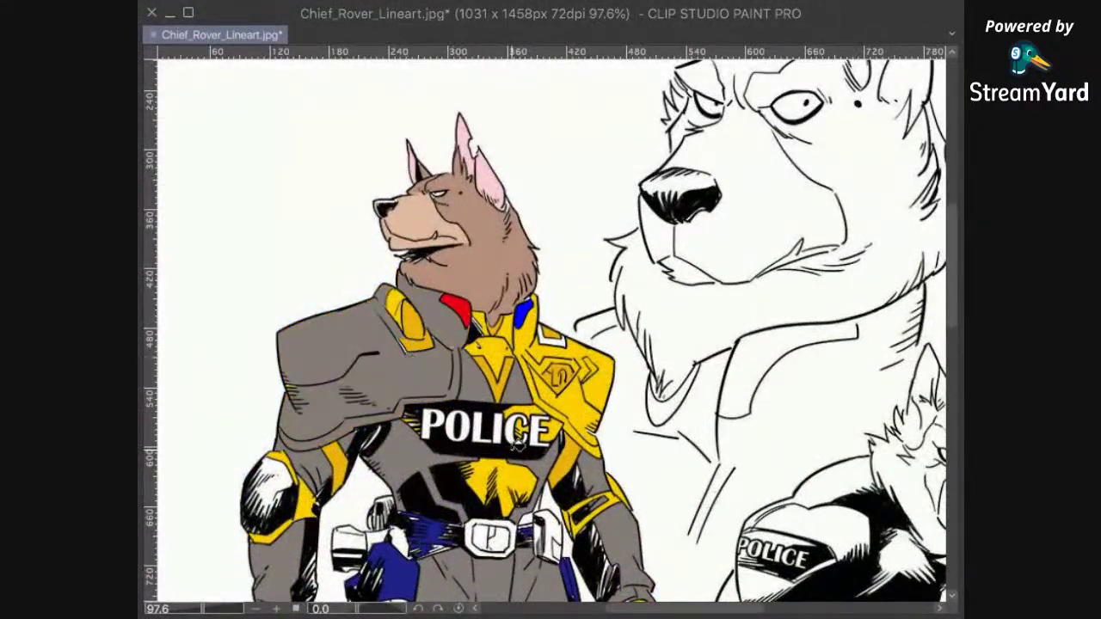
key(ctrl+z)
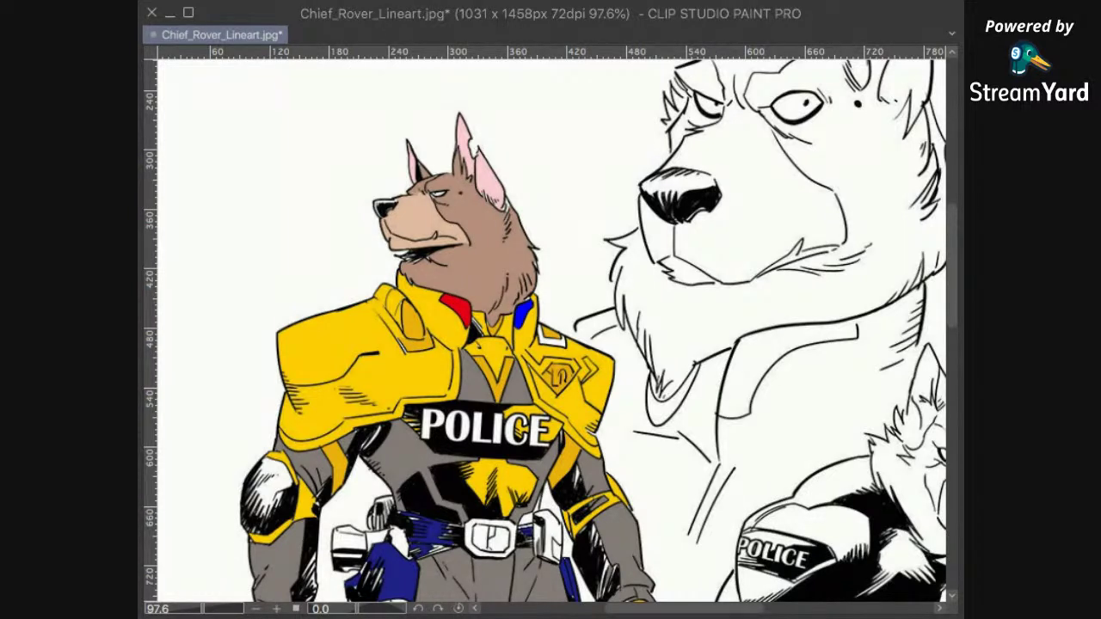
click(591, 370)
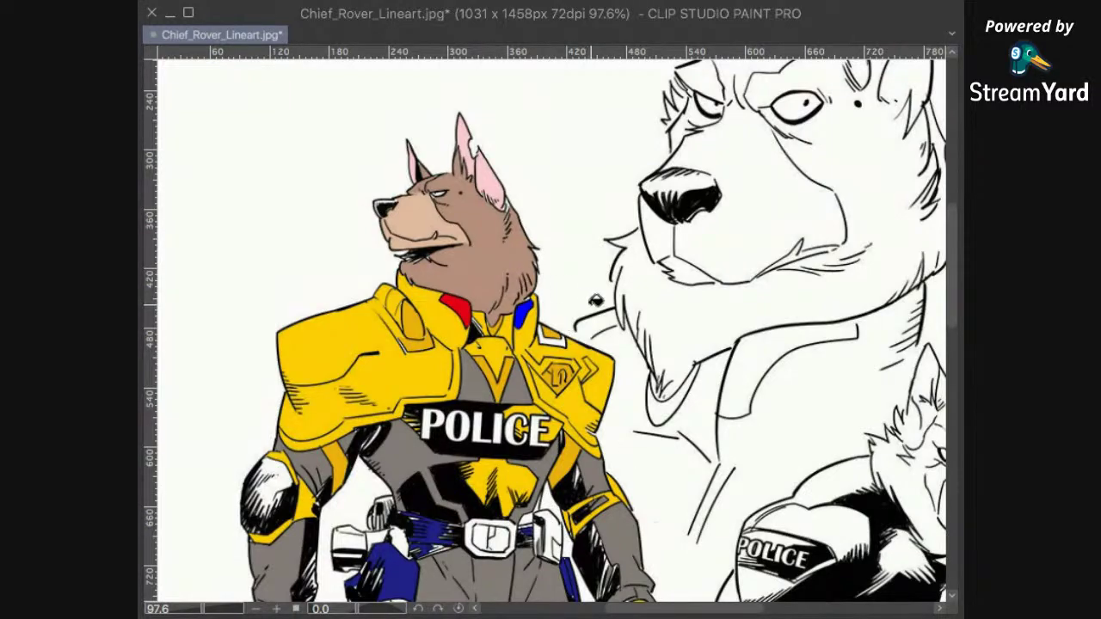
scroll(594, 298, down, 3)
scroll(600, 343, up, 2)
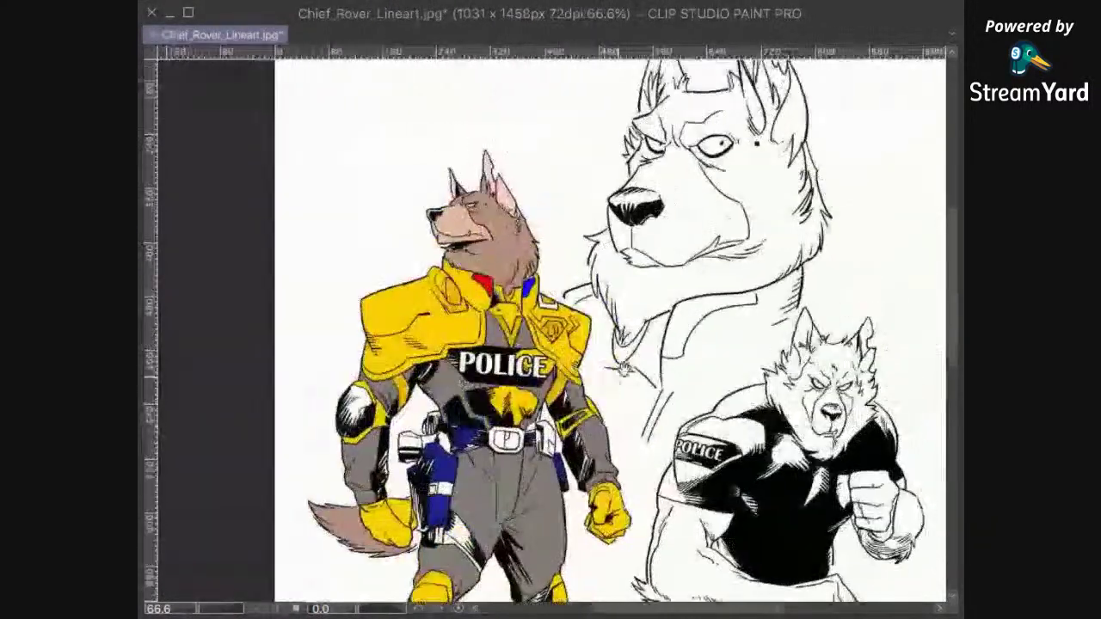
scroll(628, 385, up, 1)
drag(627, 381, 533, 483)
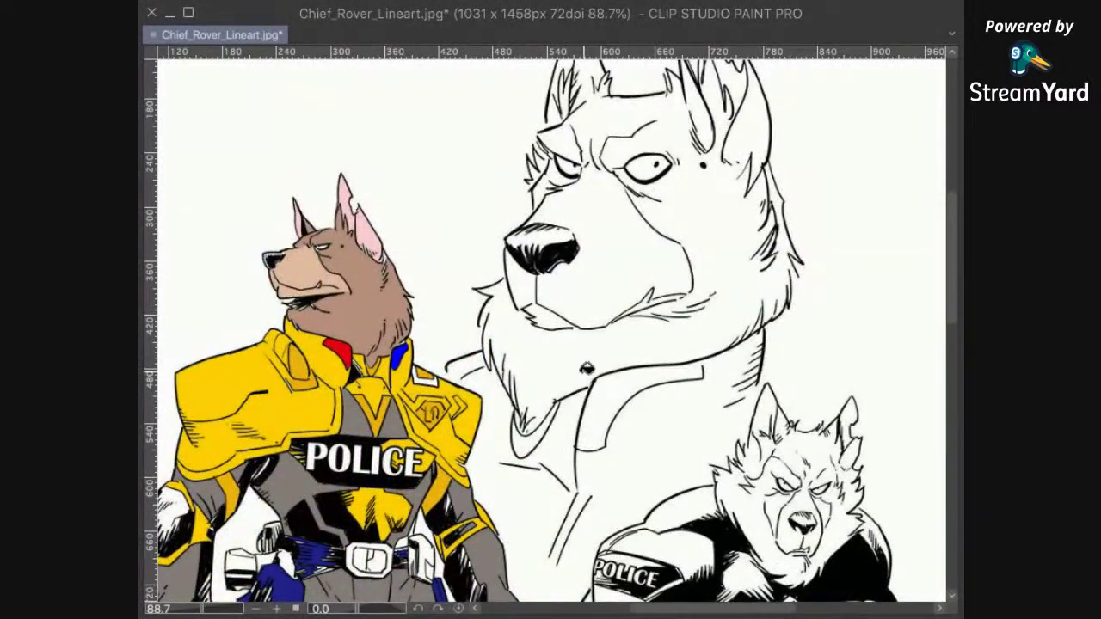
drag(642, 349, 686, 295)
scroll(645, 378, down, 2)
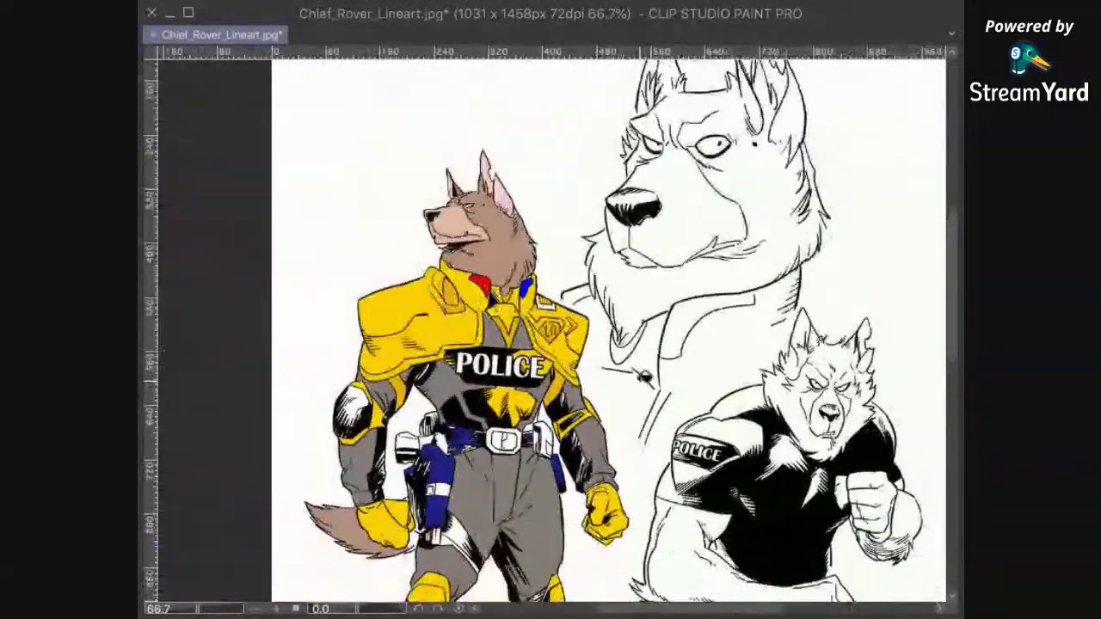
drag(616, 388, 606, 414)
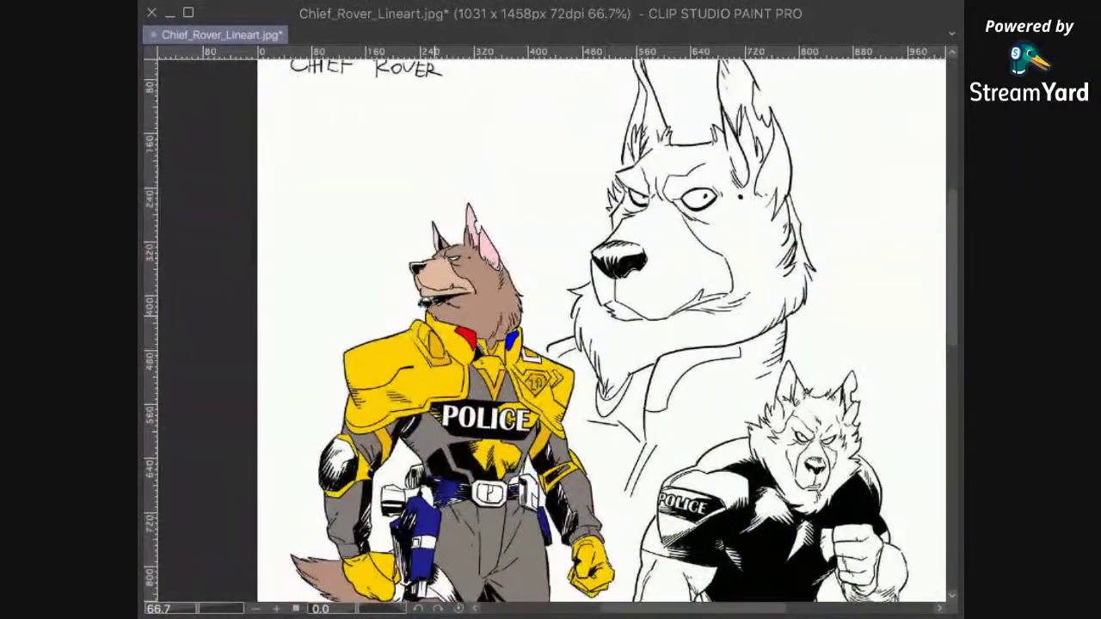
Step: Lasso the white sliver beside the shoulder strap below the collar, fill it with yellow and clear the selection
scroll(426, 303, up, 5)
scroll(458, 400, up, 1)
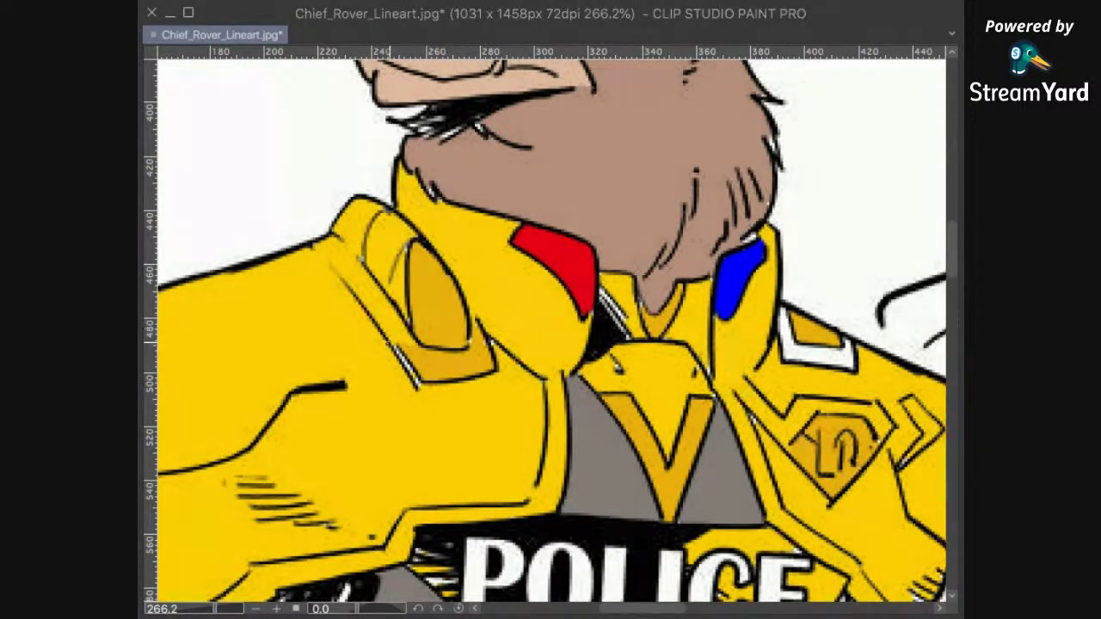
mouse_move(408, 360)
mouse_down()
mouse_move(422, 388)
mouse_move(381, 338)
mouse_up()
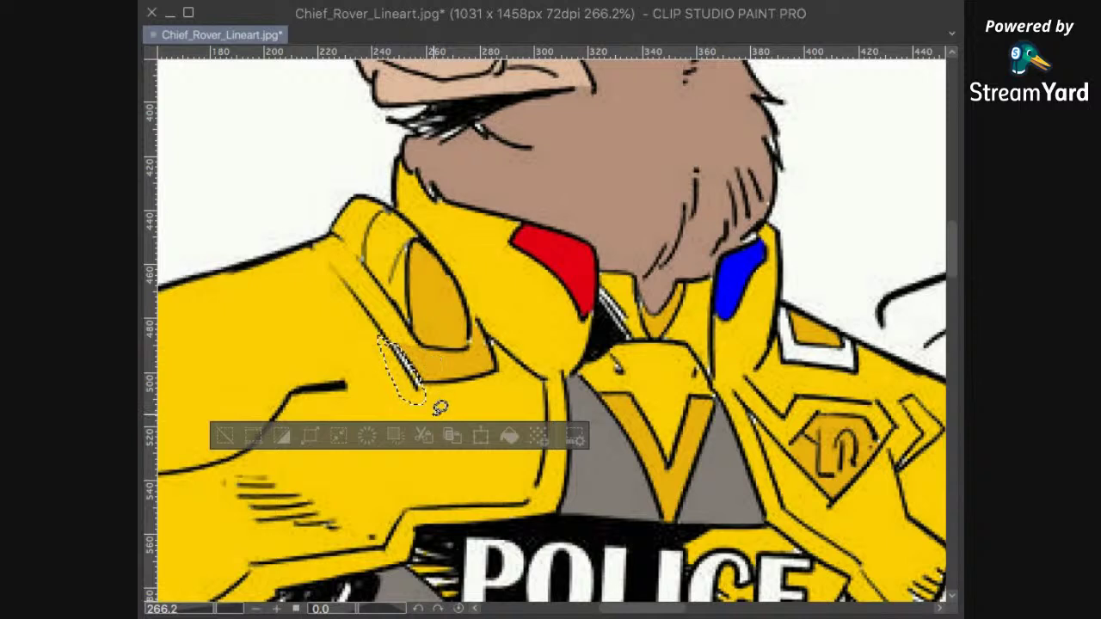
click(508, 442)
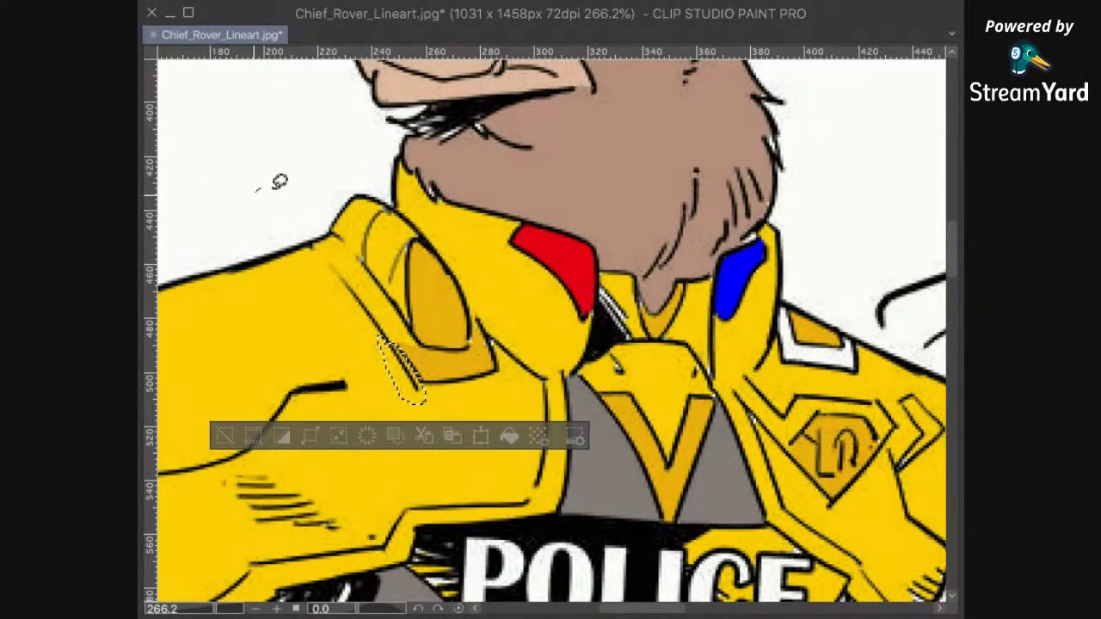
key(ctrl+d)
Step: Review the flat colours across the whole standing figure, and examine the belt and holster area up close
scroll(600, 327, down, 5)
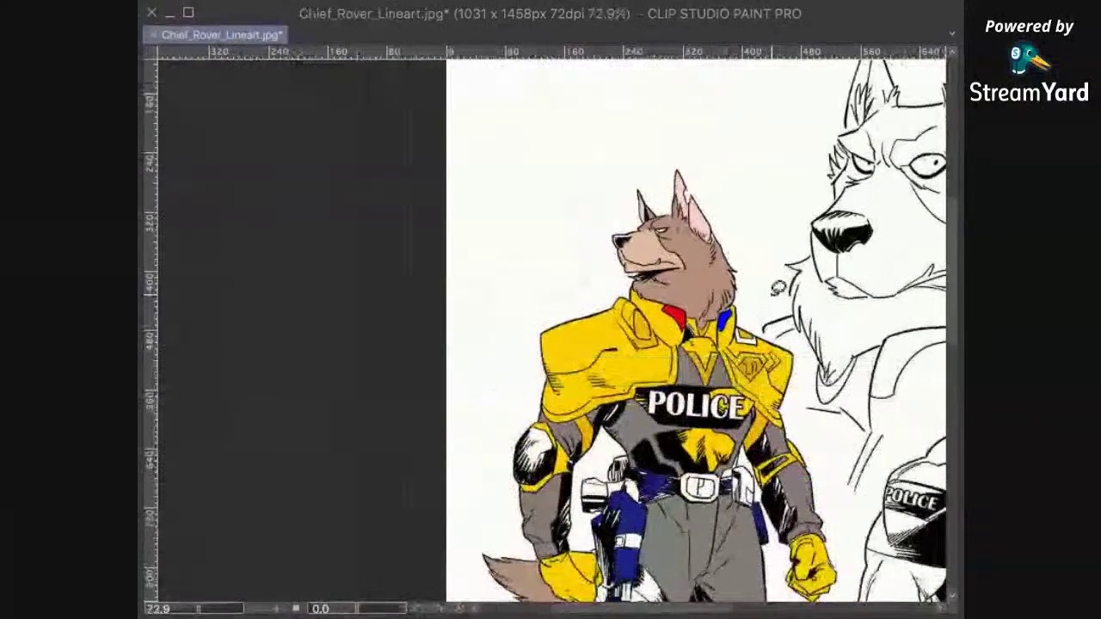
drag(769, 408, 754, 223)
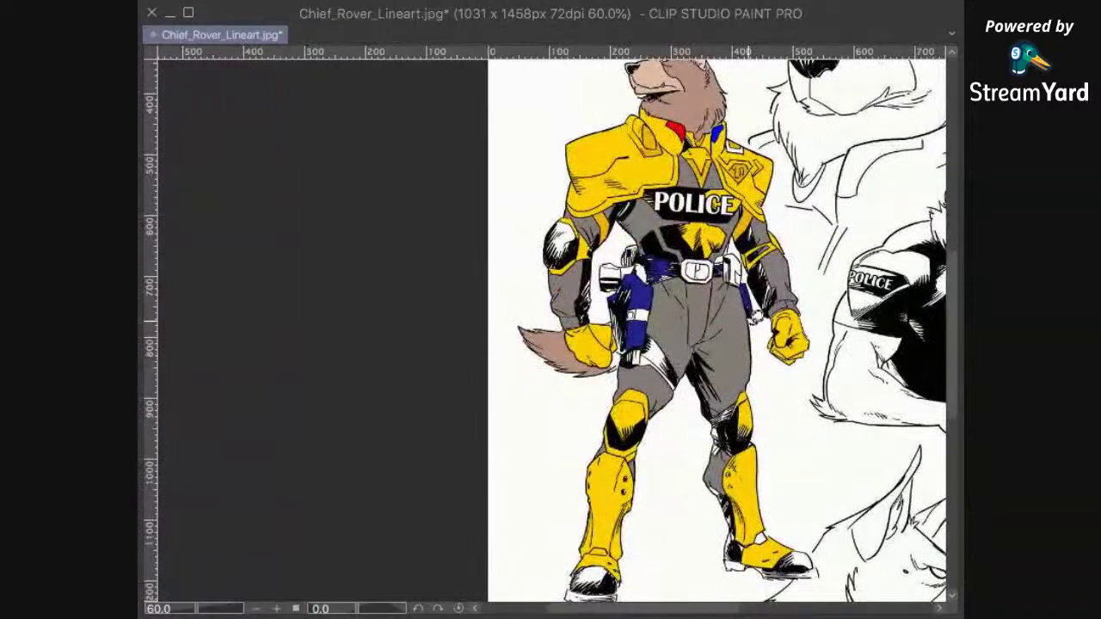
scroll(755, 323, down, 1)
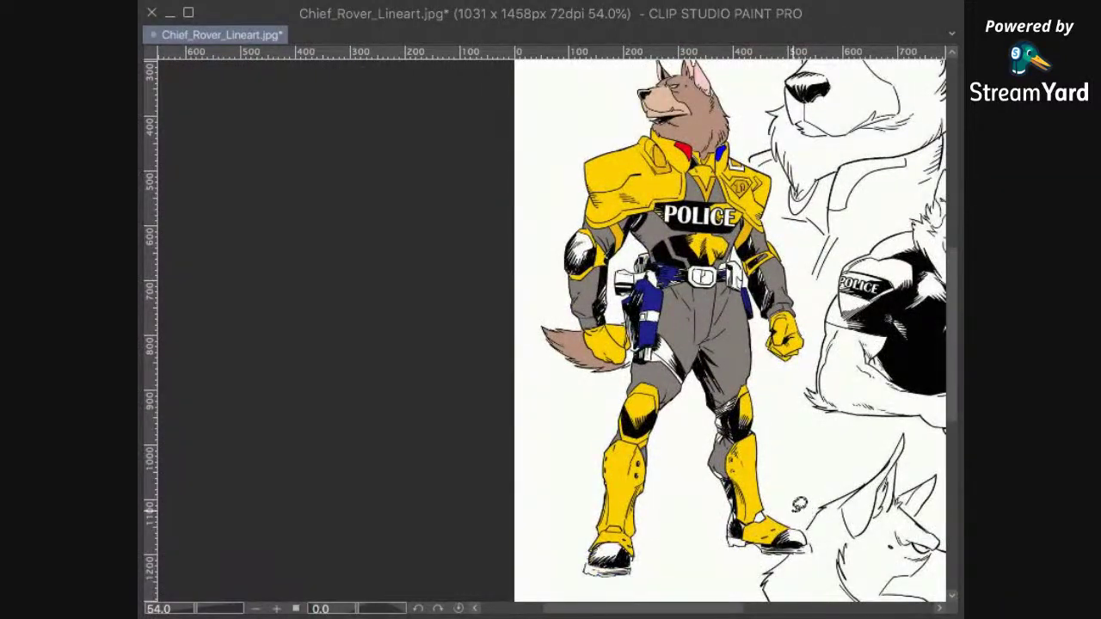
drag(792, 521, 762, 508)
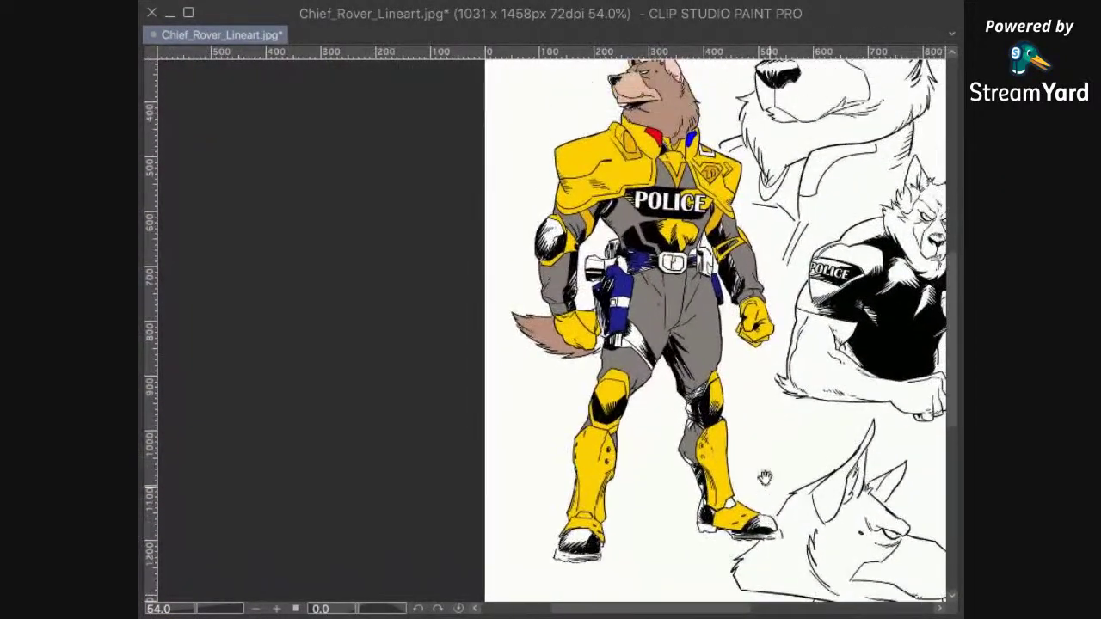
drag(750, 443, 745, 492)
scroll(740, 481, up, 5)
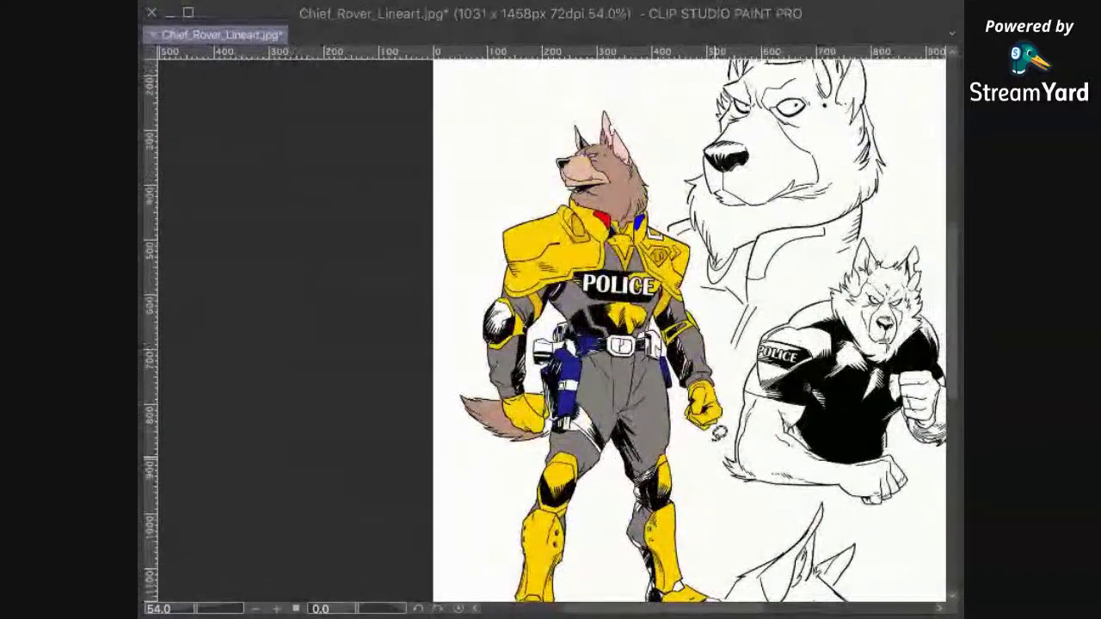
scroll(721, 432, up, 5)
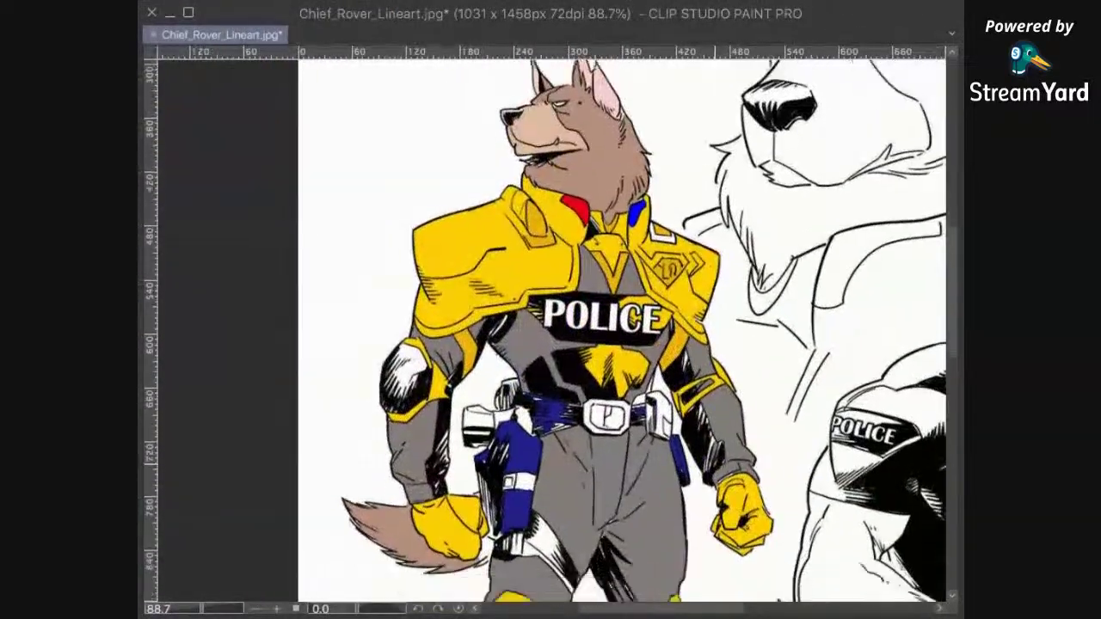
scroll(721, 432, up, 5)
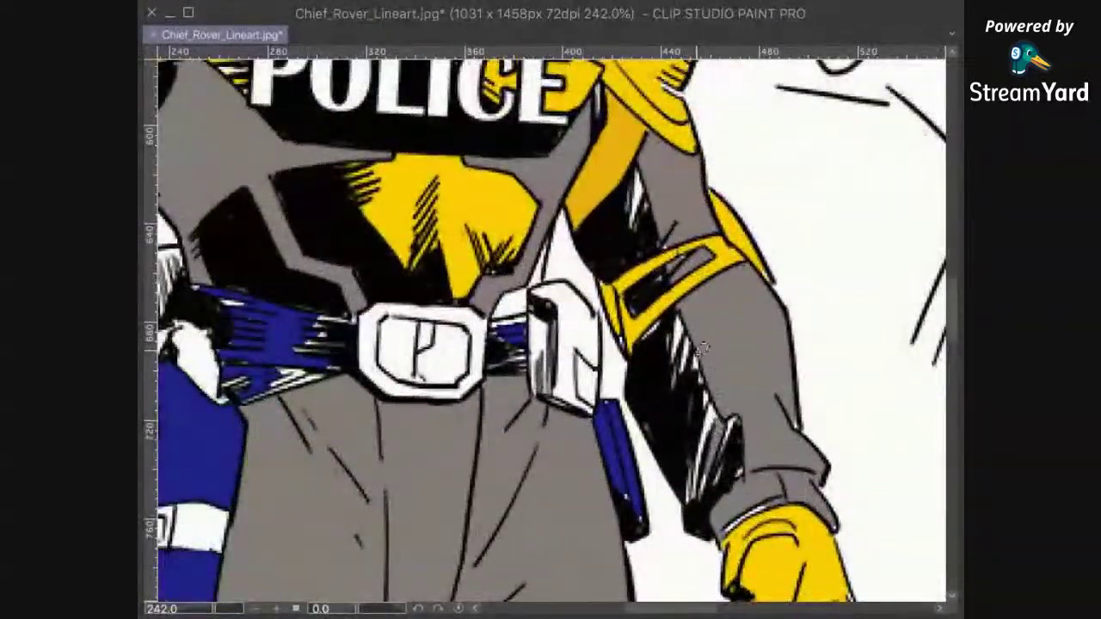
drag(596, 364, 716, 354)
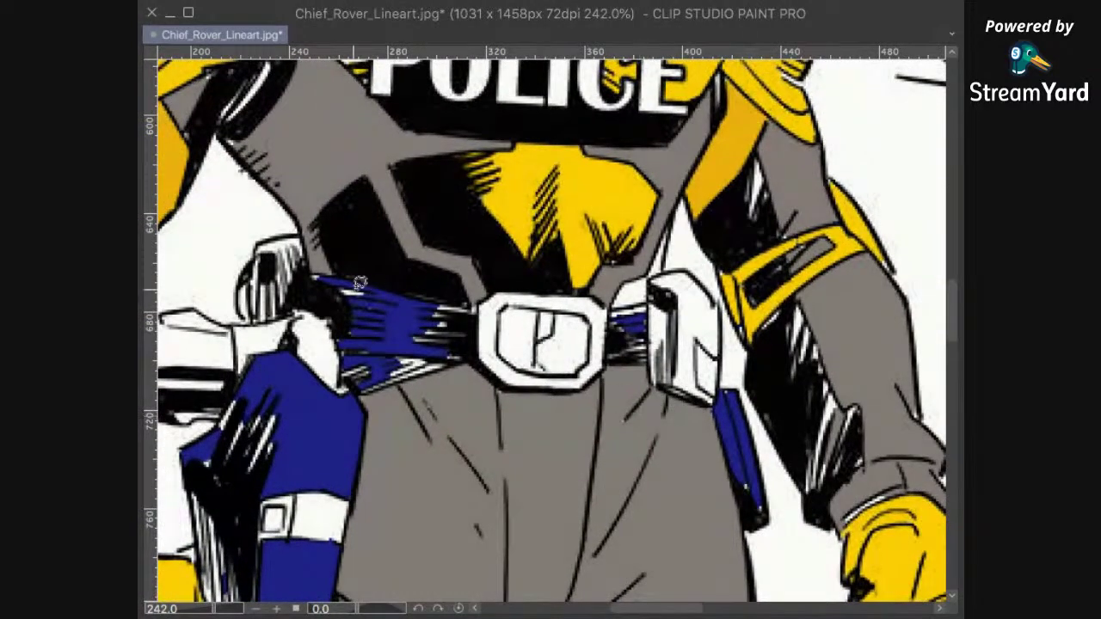
Step: Fill one half of the belt buckle's inner emblem with red and the other half with bright blue
scroll(608, 331, down, 4)
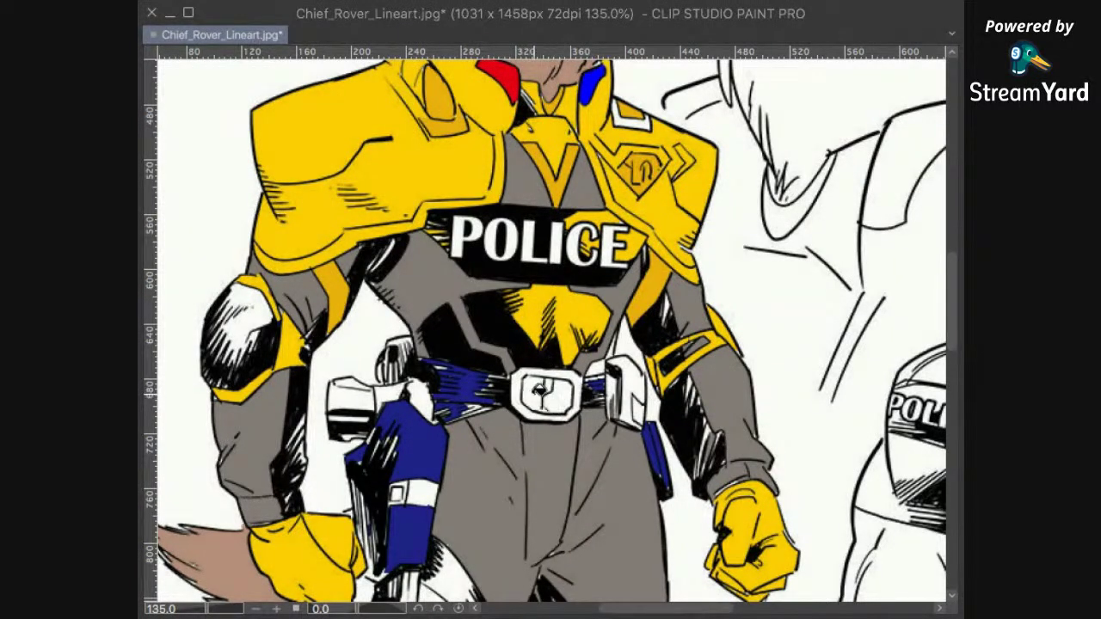
click(534, 391)
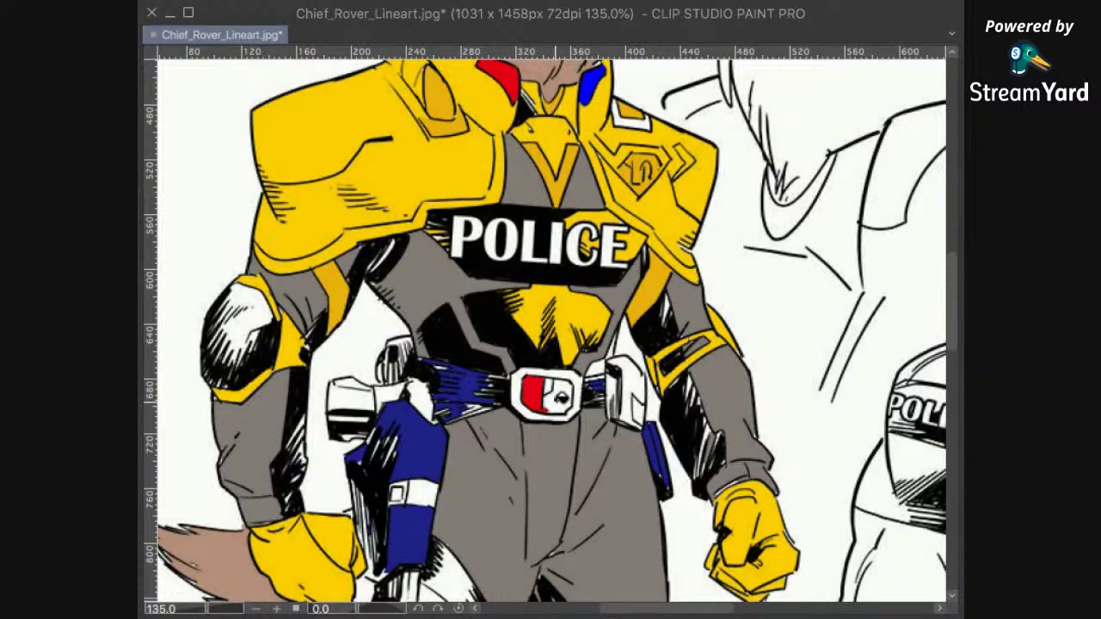
click(568, 402)
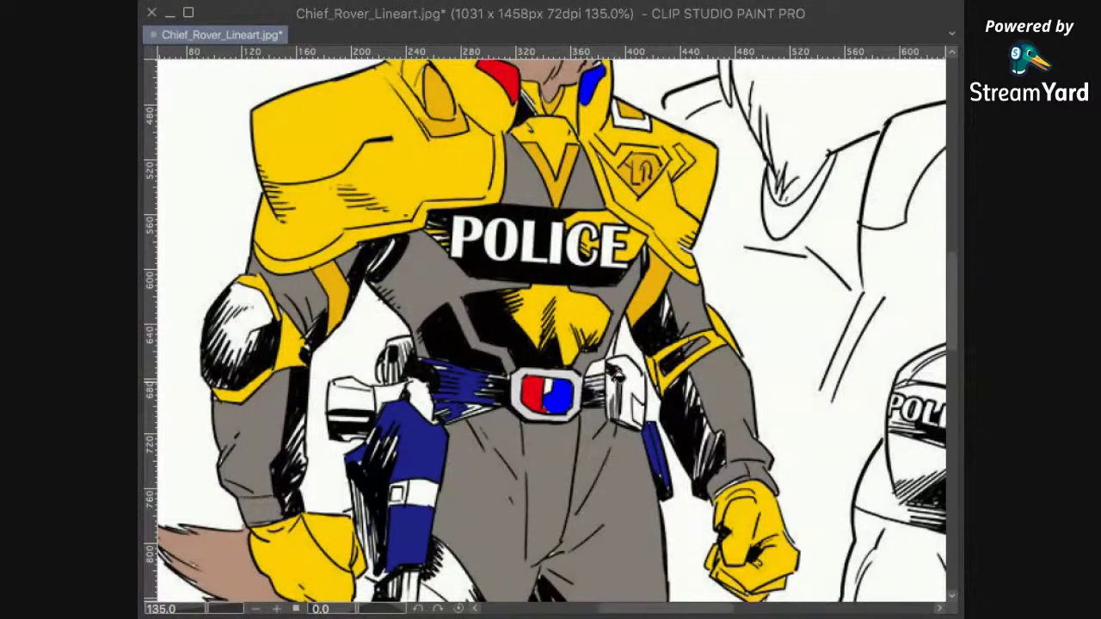
Step: Recolour the blue belt sections beside the buckle and the blue thigh holster with light grey
click(479, 377)
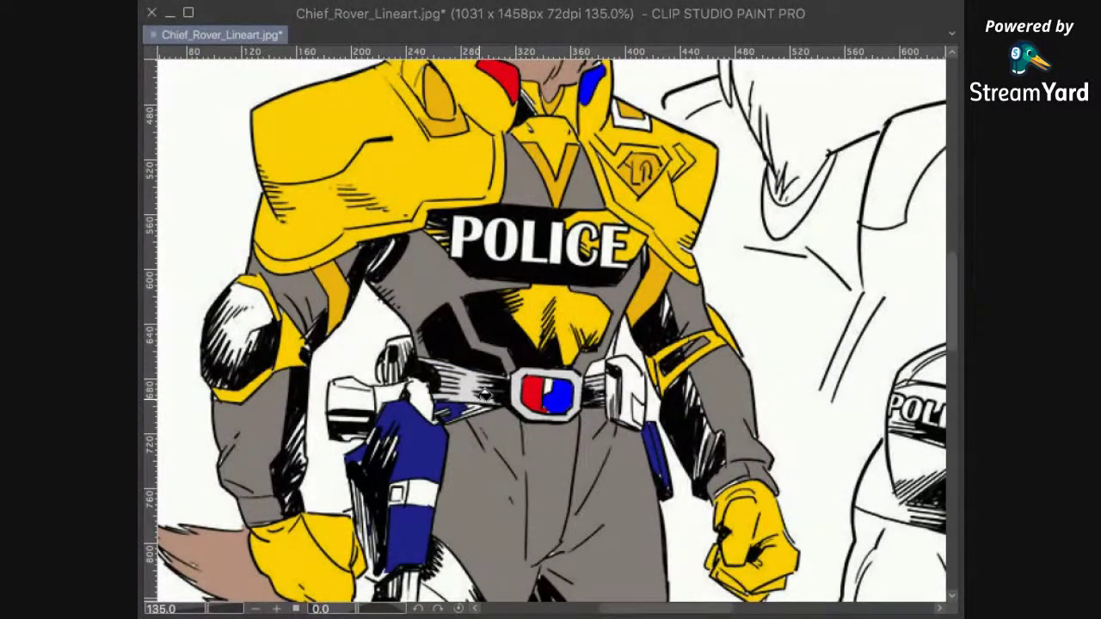
click(437, 419)
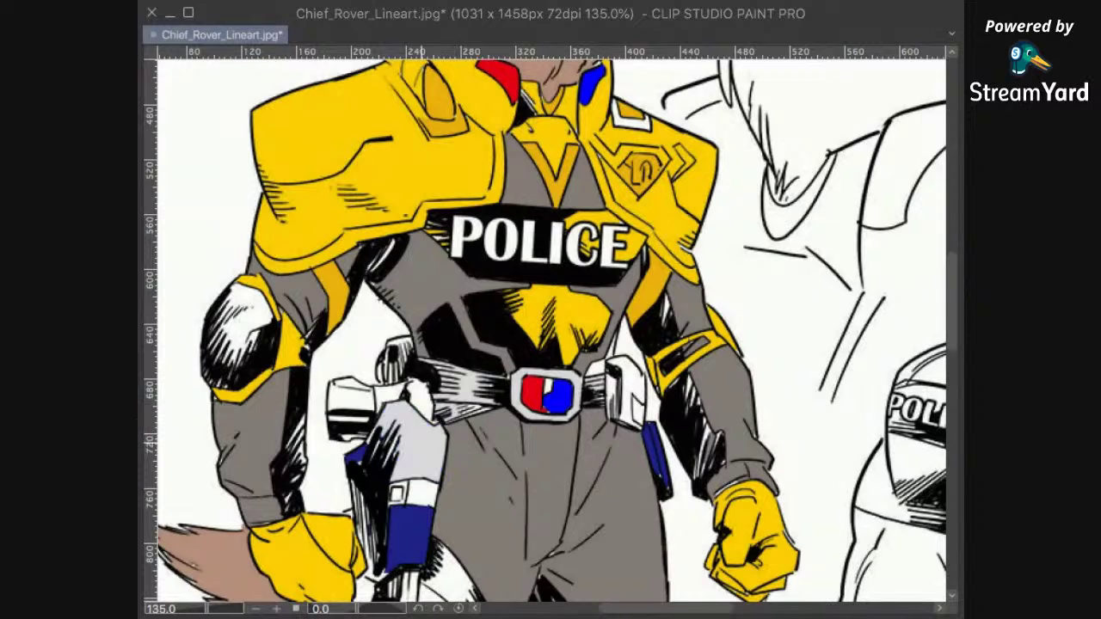
click(423, 533)
click(356, 453)
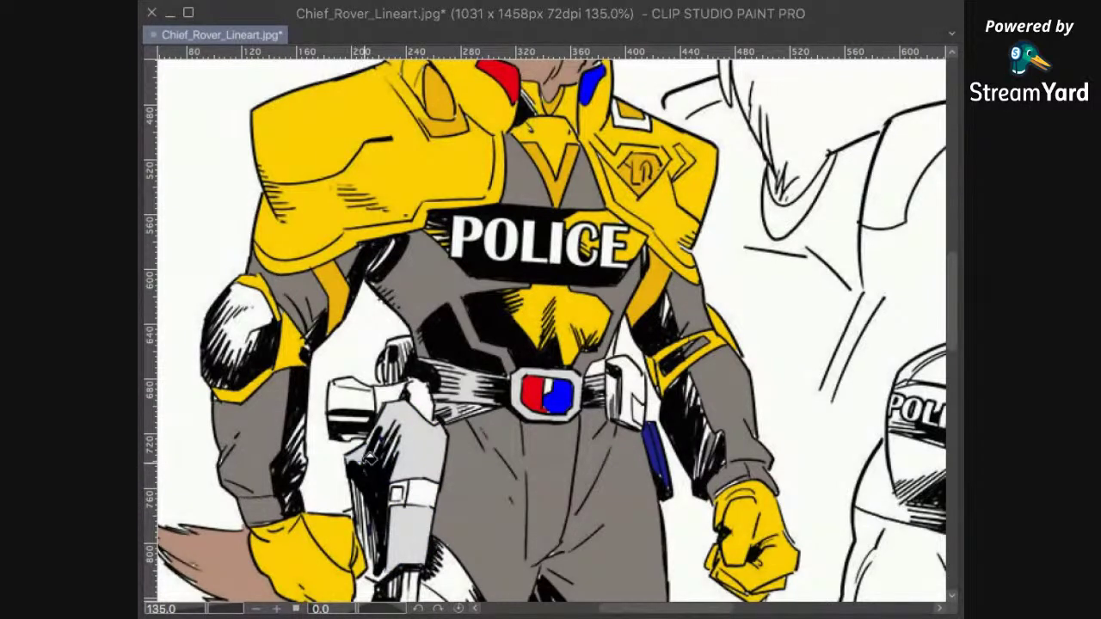
Step: Fill the pouch on the belt, beside the buckle on the side opposite the holster, with light grey
drag(481, 478, 531, 332)
scroll(531, 332, up, 1)
drag(829, 181, 589, 362)
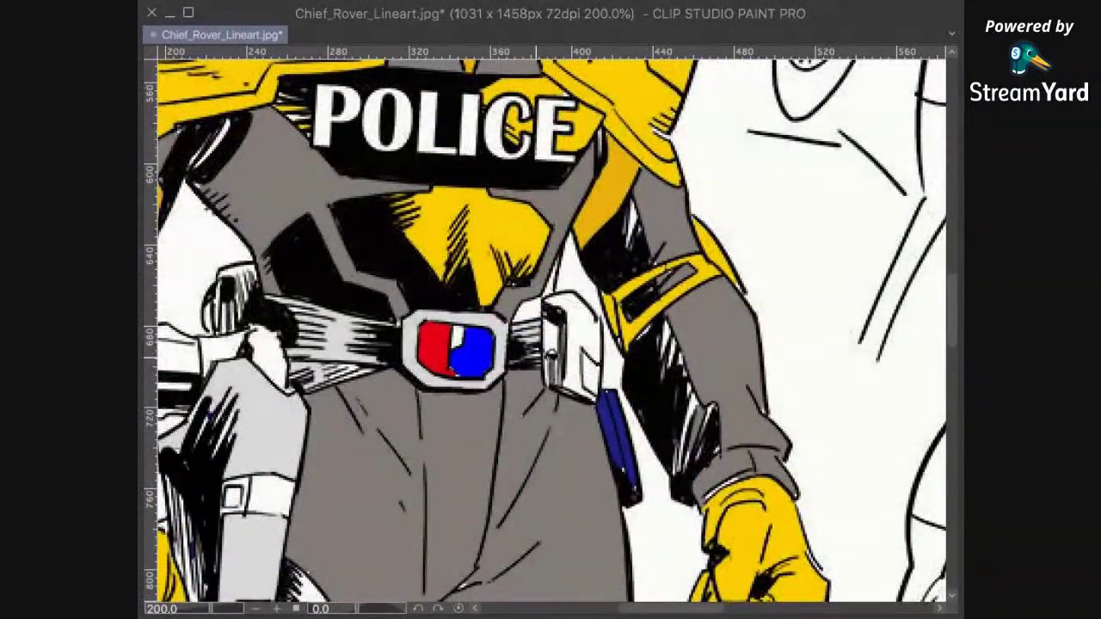
click(549, 351)
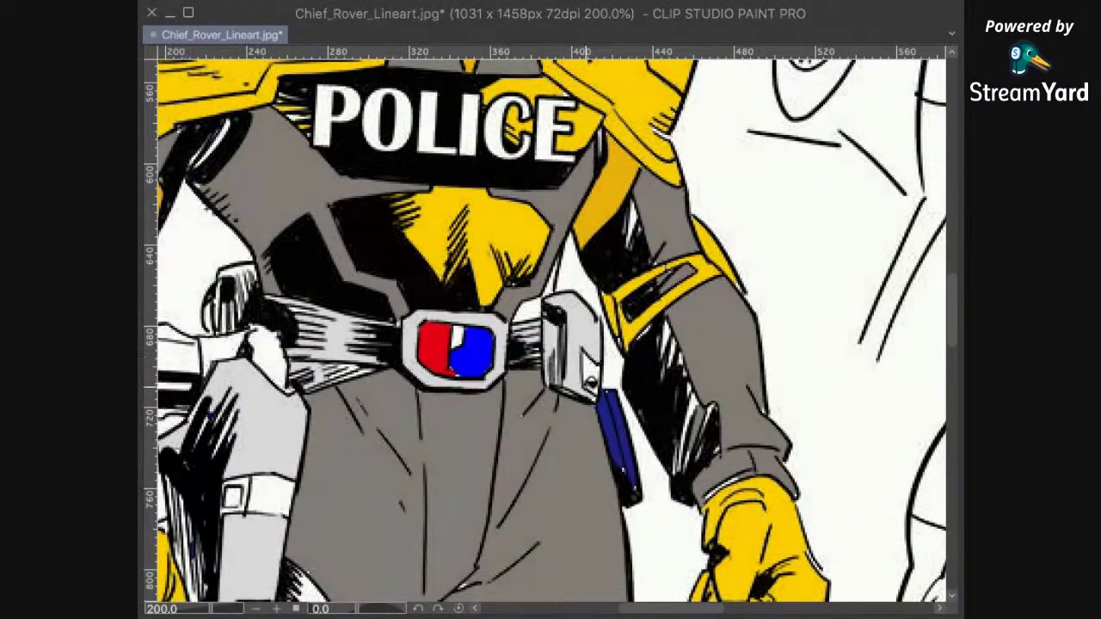
scroll(619, 449, down, 8)
scroll(619, 336, up, 8)
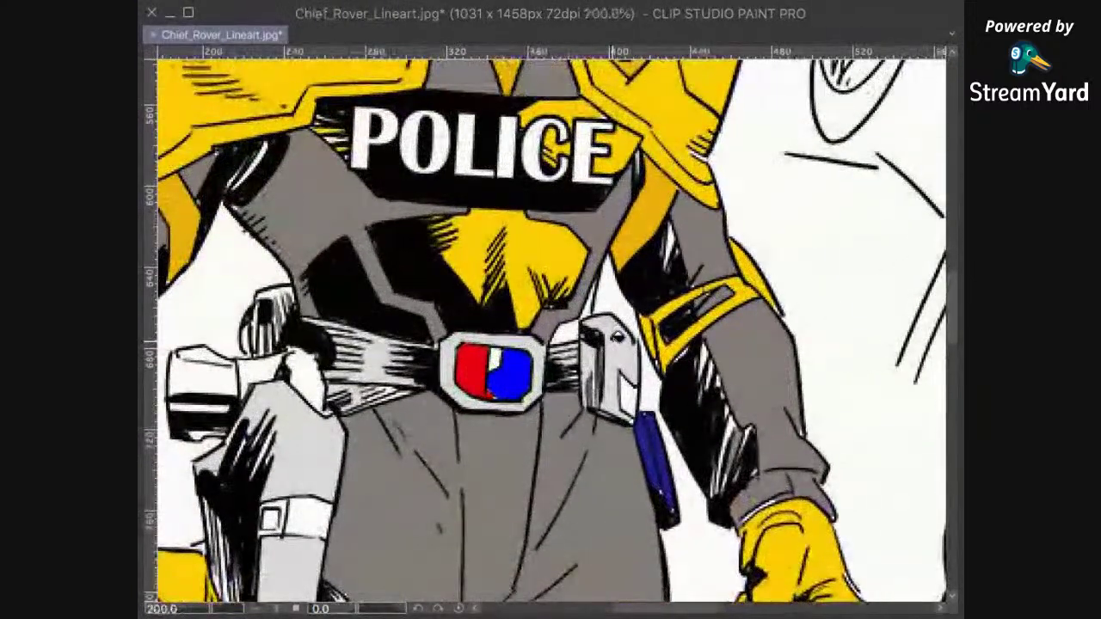
drag(622, 398, 603, 454)
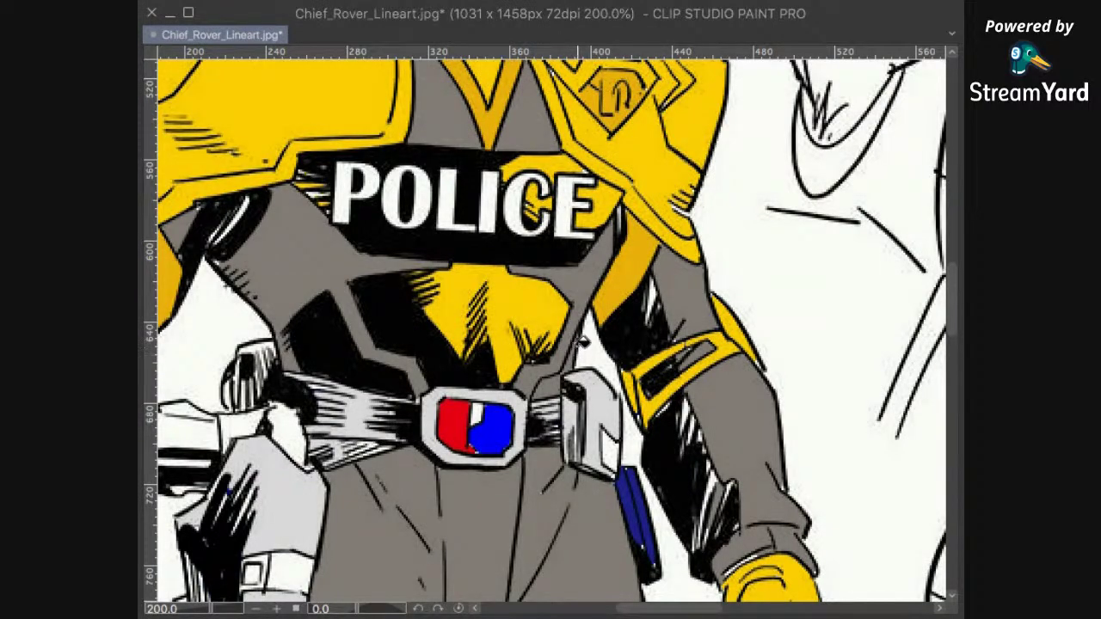
scroll(583, 342, down, 5)
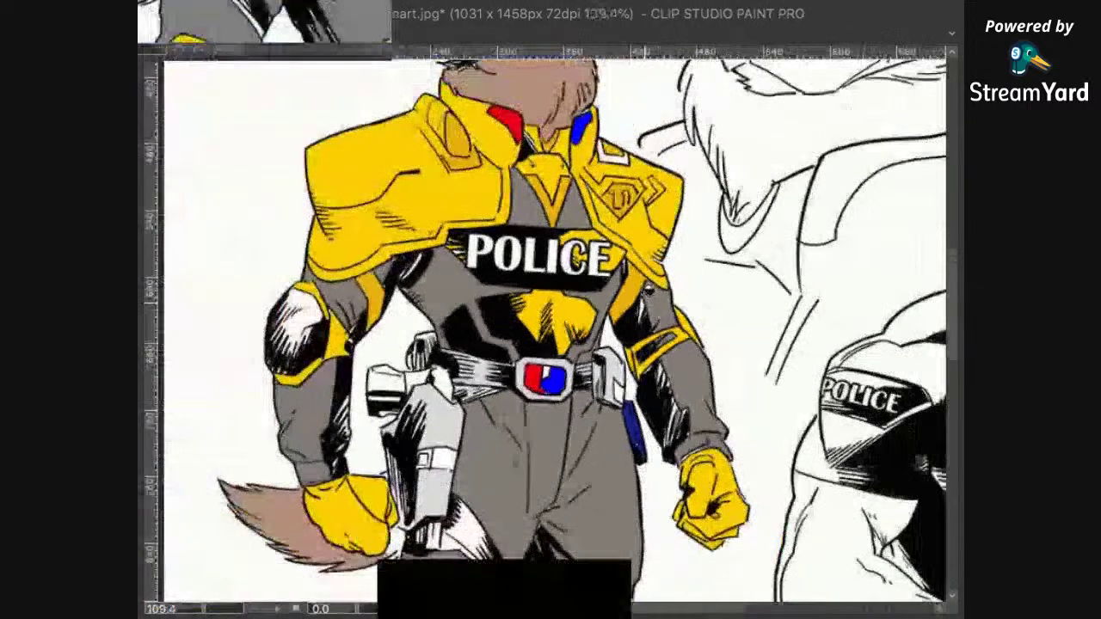
scroll(663, 387, up, 5)
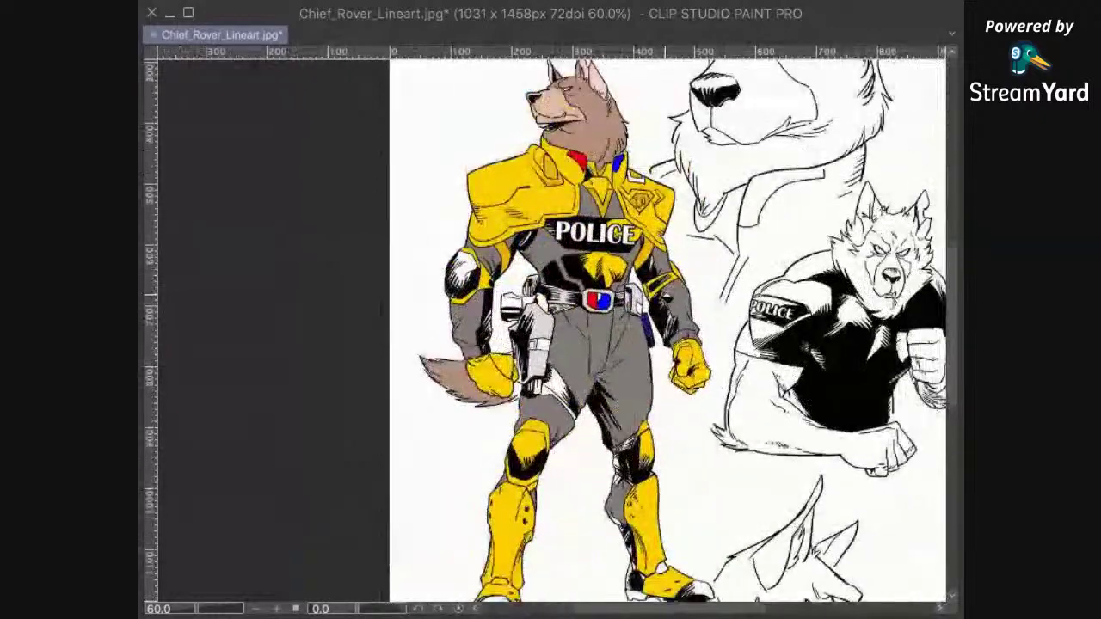
Step: Lasso the white-streaked shadow area on the figure's left upper arm above the yellow armband and fill it with grey
scroll(685, 303, up, 3)
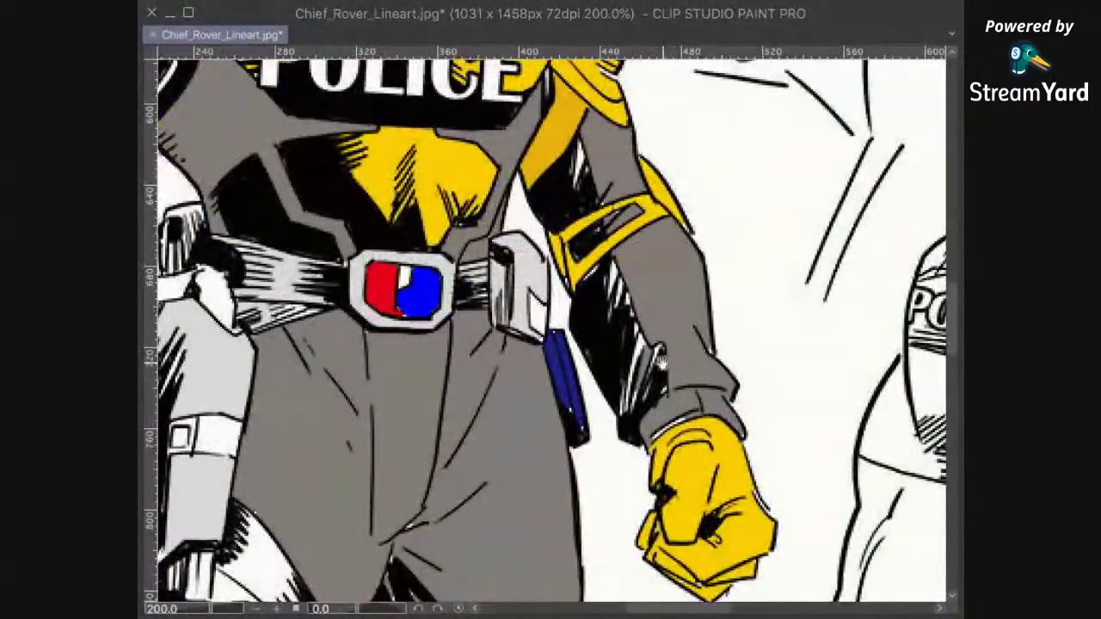
drag(662, 361, 693, 411)
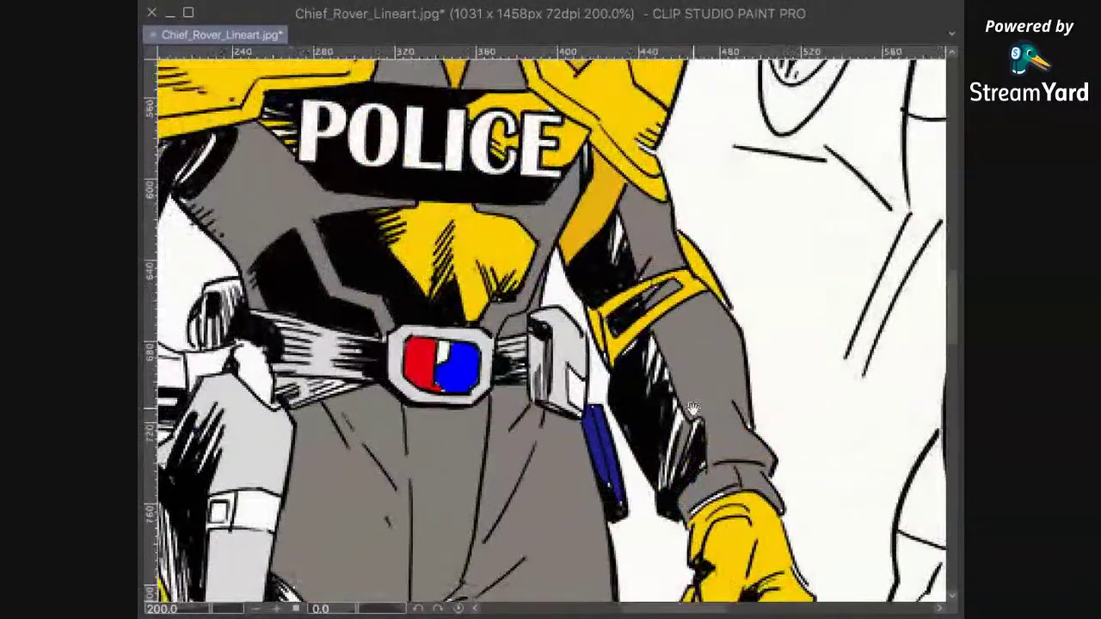
scroll(666, 351, up, 5)
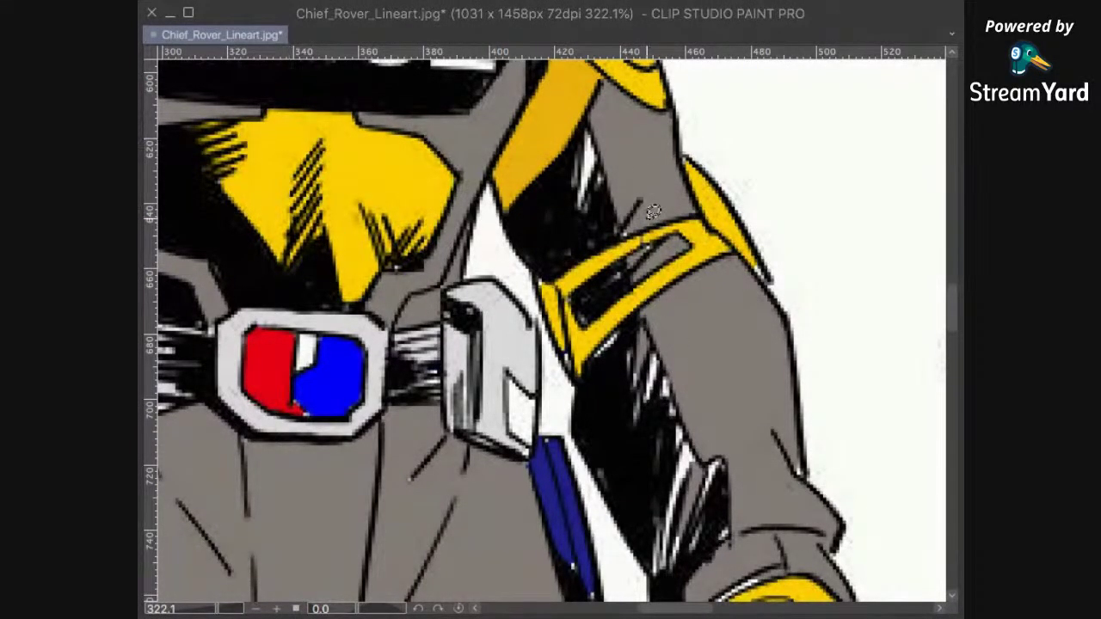
scroll(590, 275, up, 3)
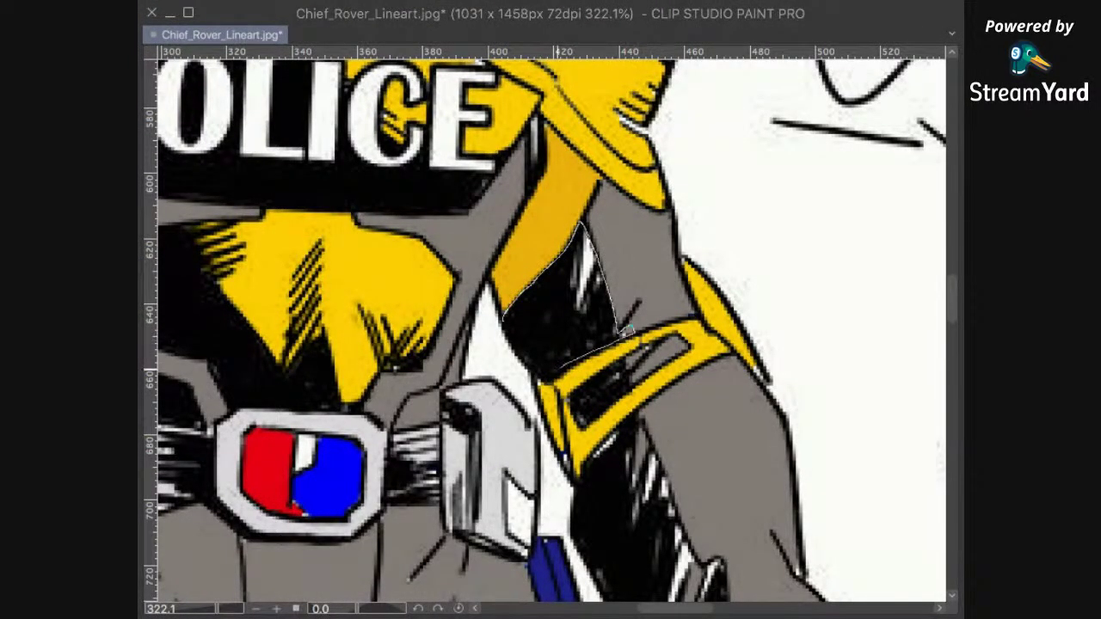
drag(536, 301, 538, 303)
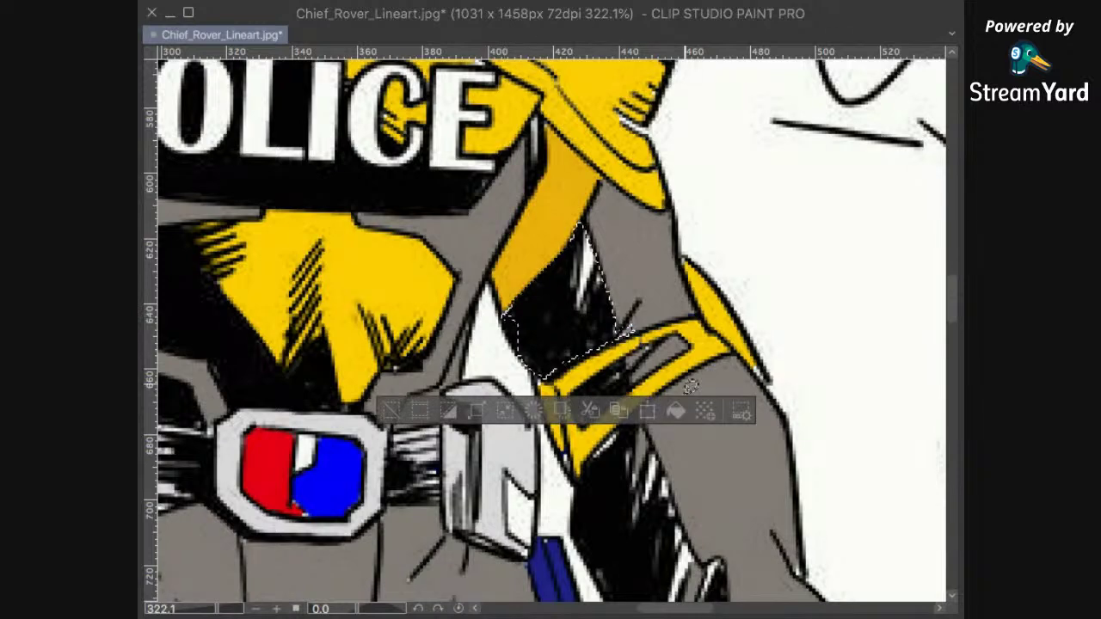
click(750, 200)
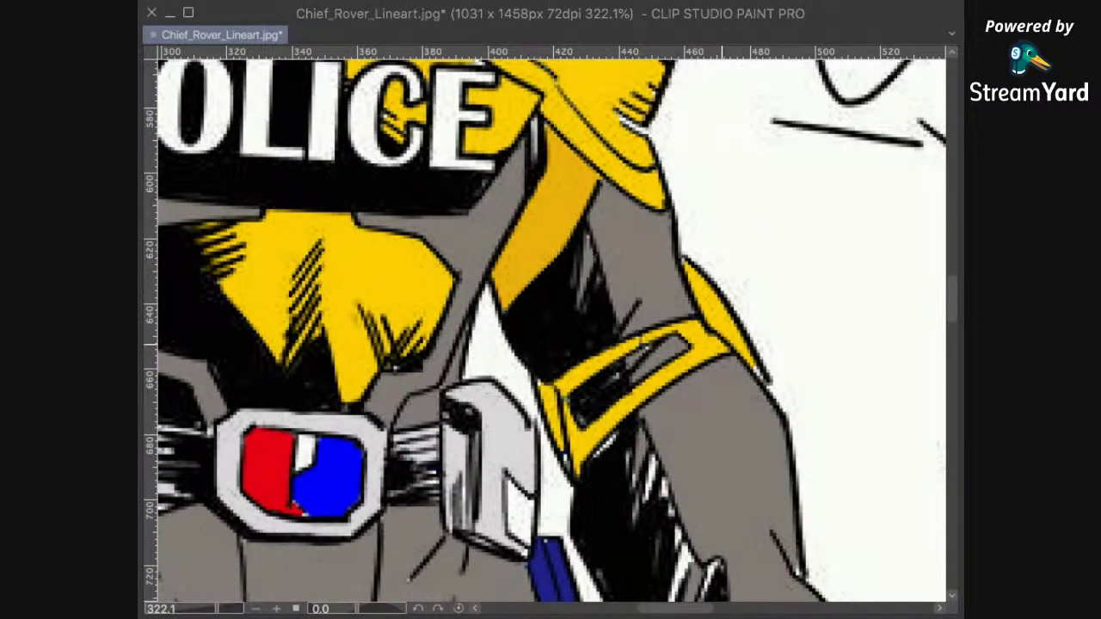
Step: Lasso the hatched inner forearm below the yellow armband and fill its white streaks with the suit's grey
drag(698, 480, 669, 349)
drag(607, 277, 666, 425)
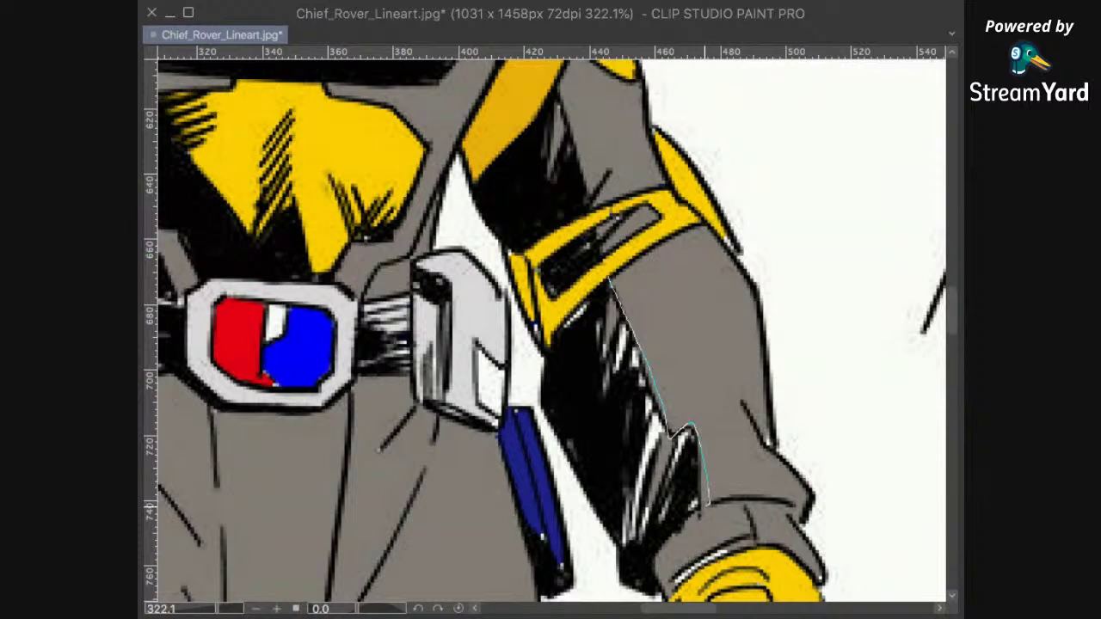
drag(581, 468, 559, 432)
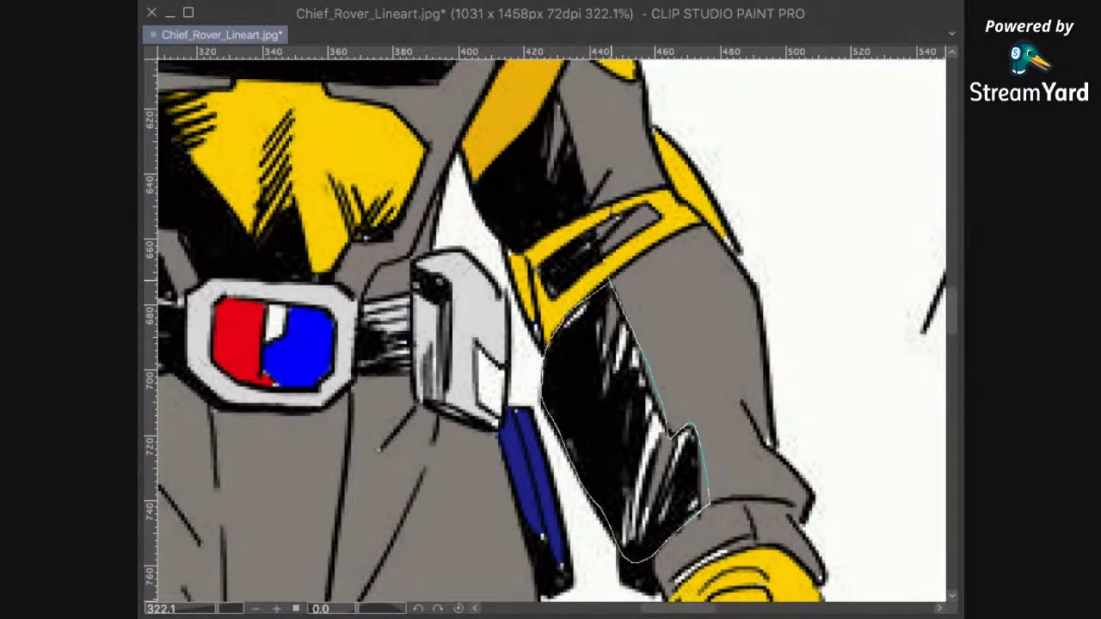
drag(611, 281, 610, 280)
click(732, 586)
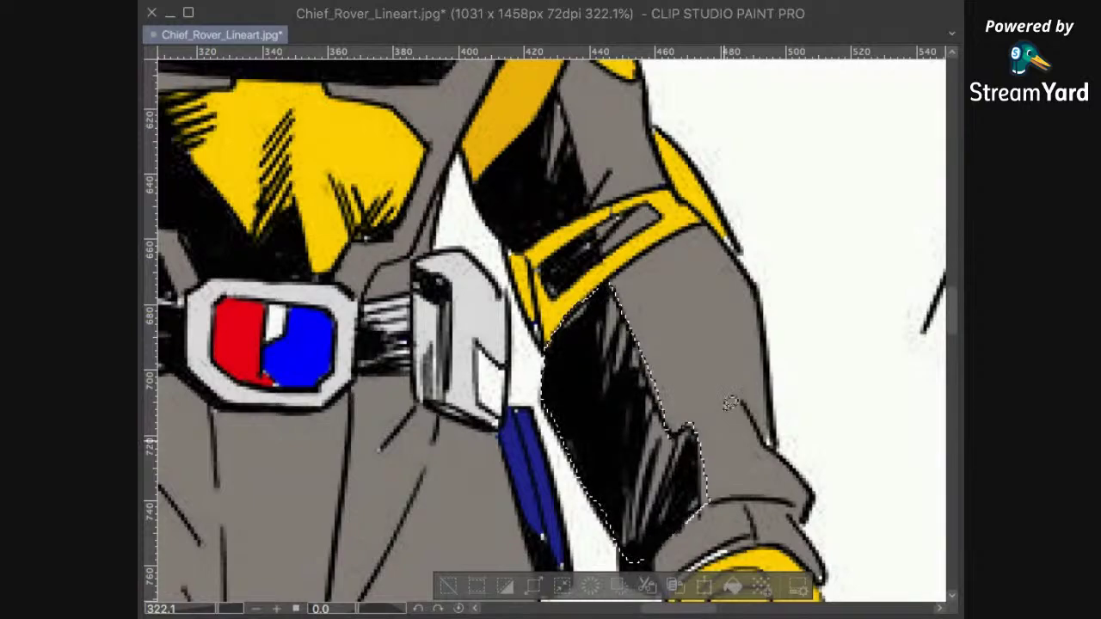
click(746, 364)
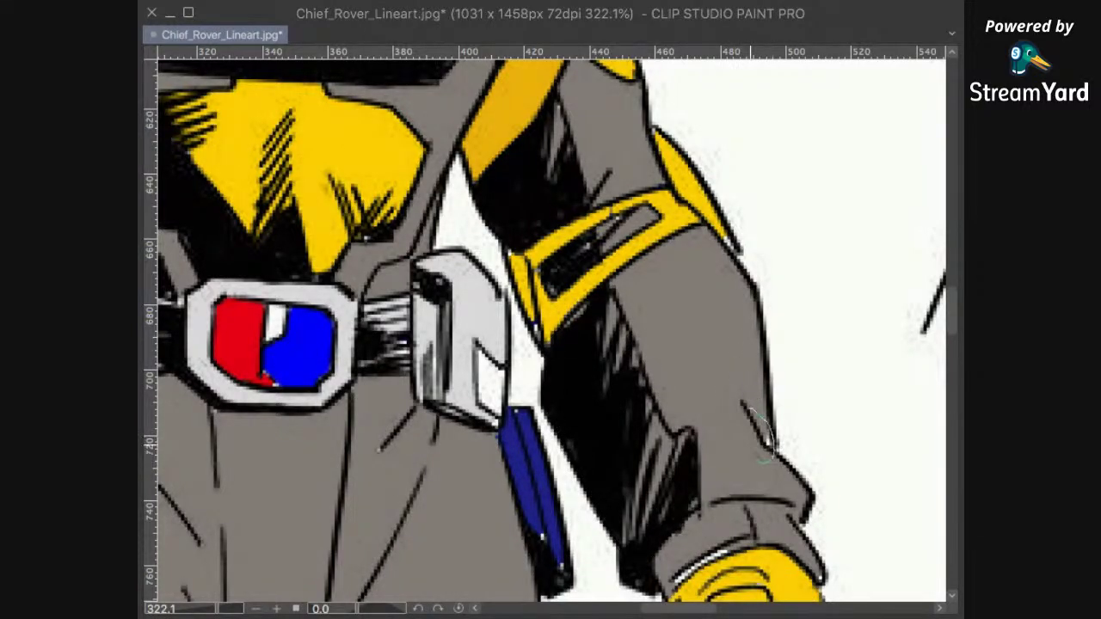
Step: Fill the small white gaps at the left forearm's outer fold and along the sleeve cuff above the glove with grey
drag(763, 463, 751, 416)
scroll(850, 378, down, 6)
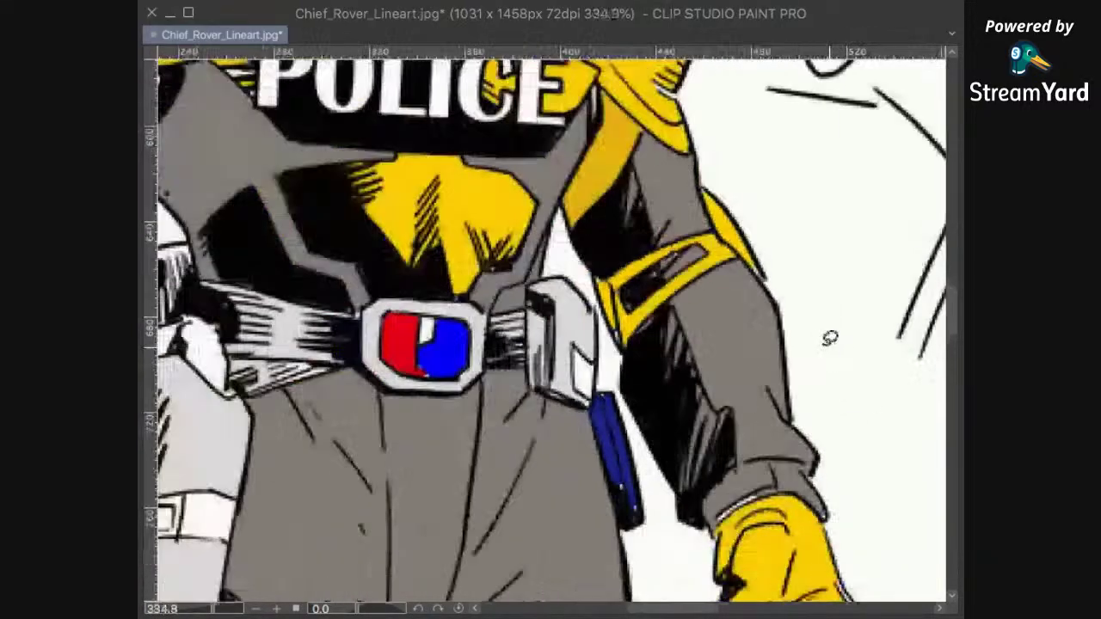
scroll(812, 391, up, 5)
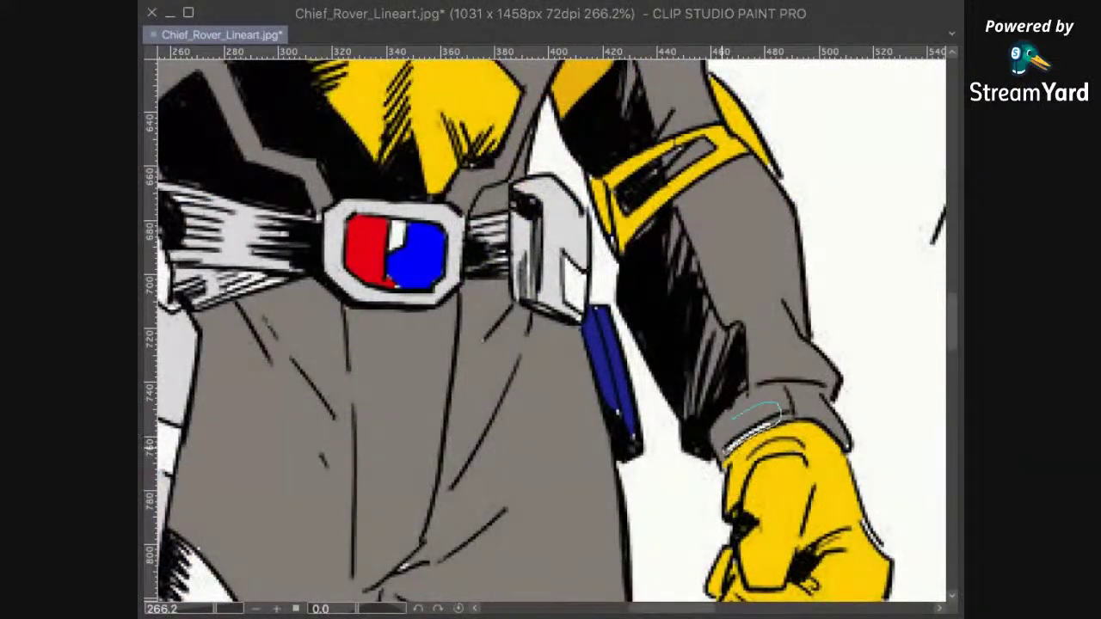
drag(749, 421, 737, 423)
scroll(852, 371, down, 2)
scroll(852, 371, down, 5)
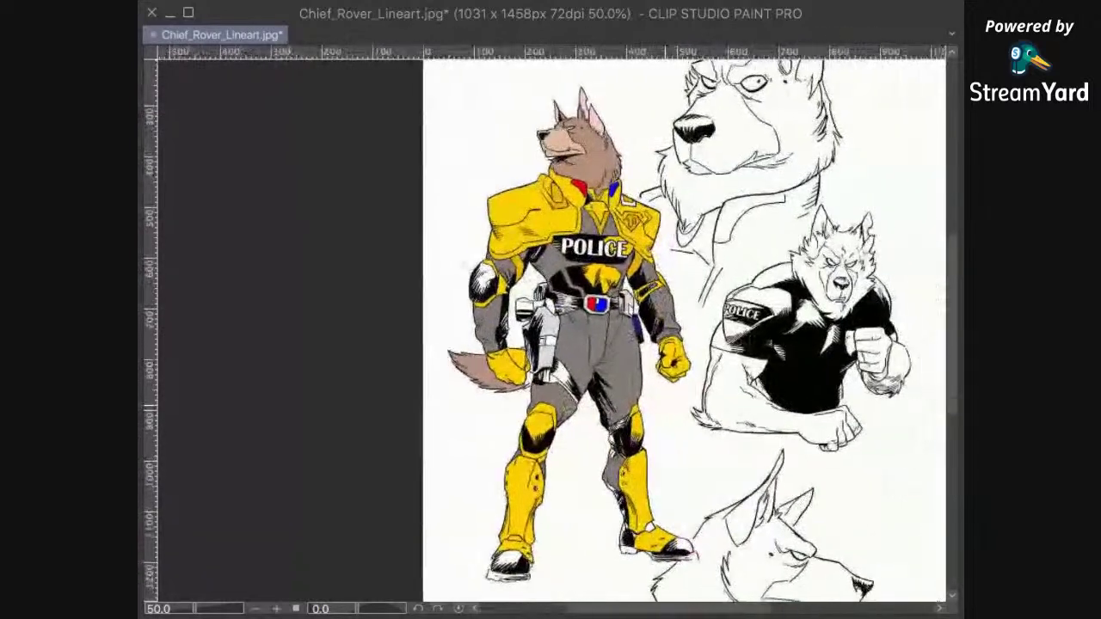
Step: Lasso the white hatched elbow pad on the figure's right arm and fill it with light grey
drag(681, 414, 678, 438)
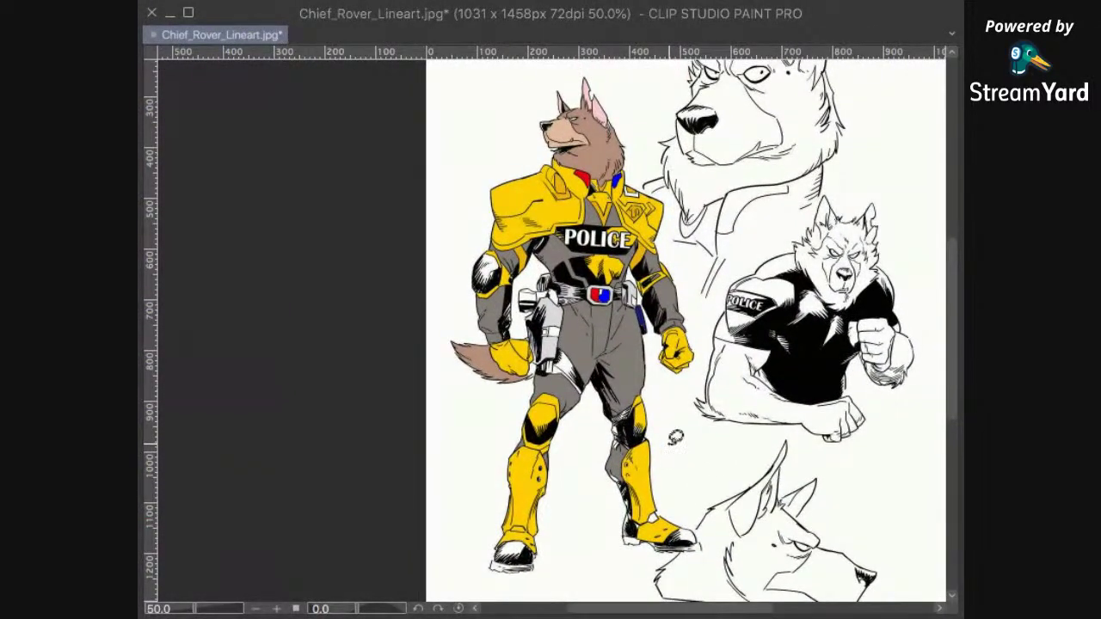
scroll(678, 436, up, 4)
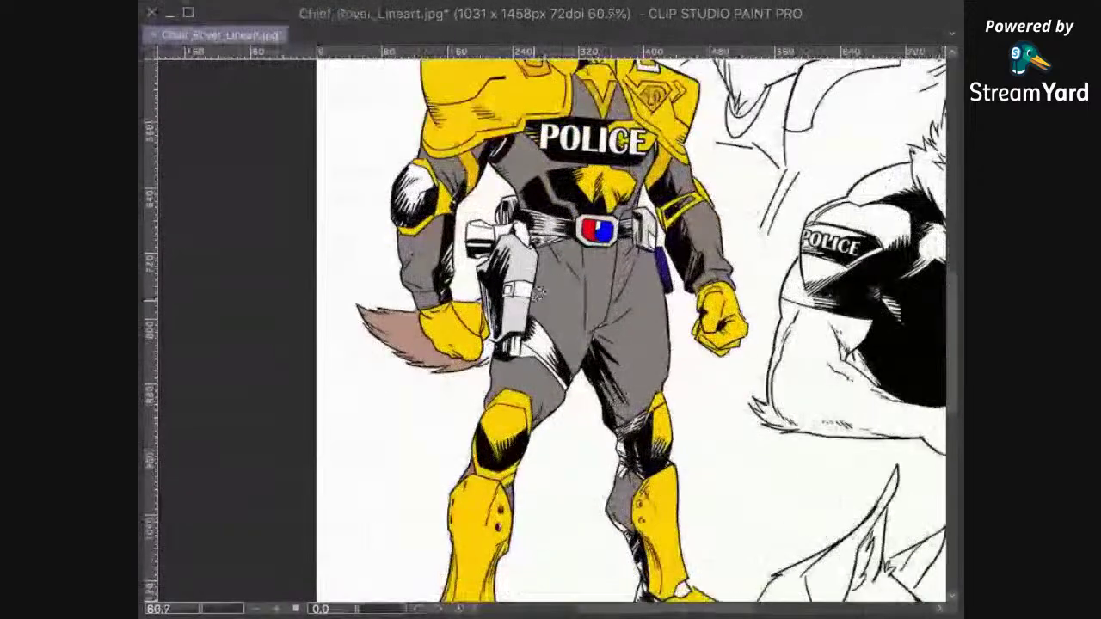
scroll(508, 325, up, 5)
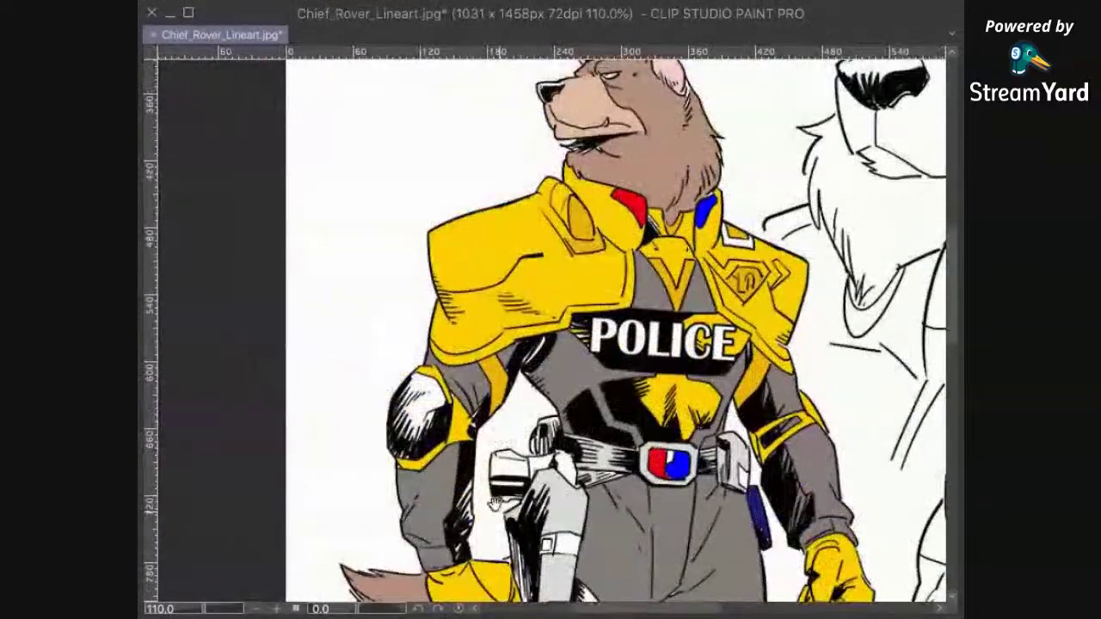
scroll(472, 435, up, 3)
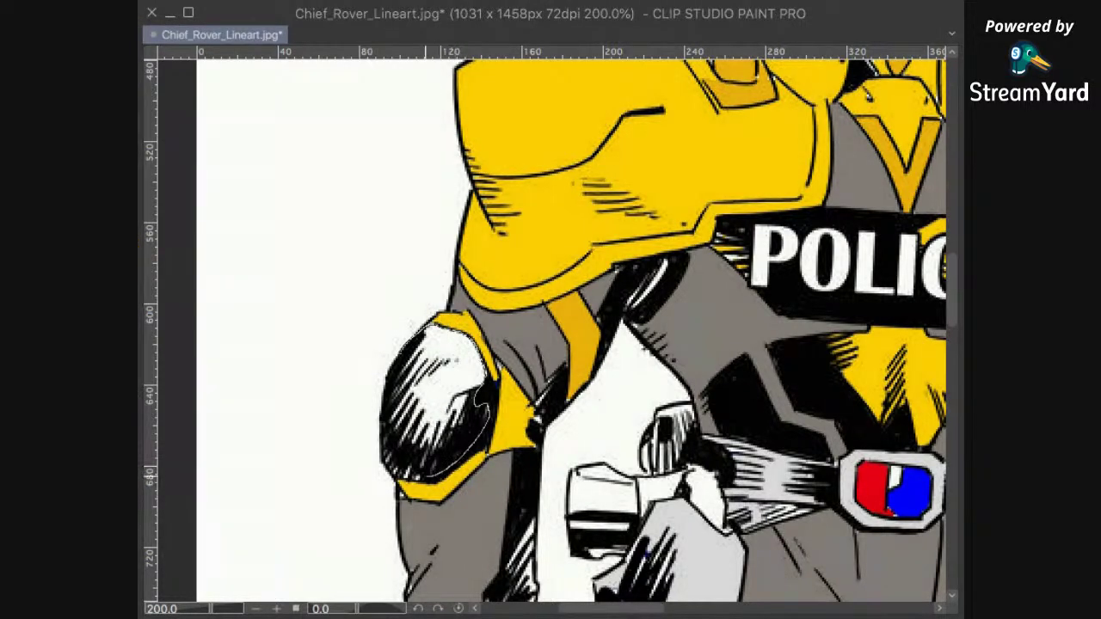
drag(389, 372, 427, 329)
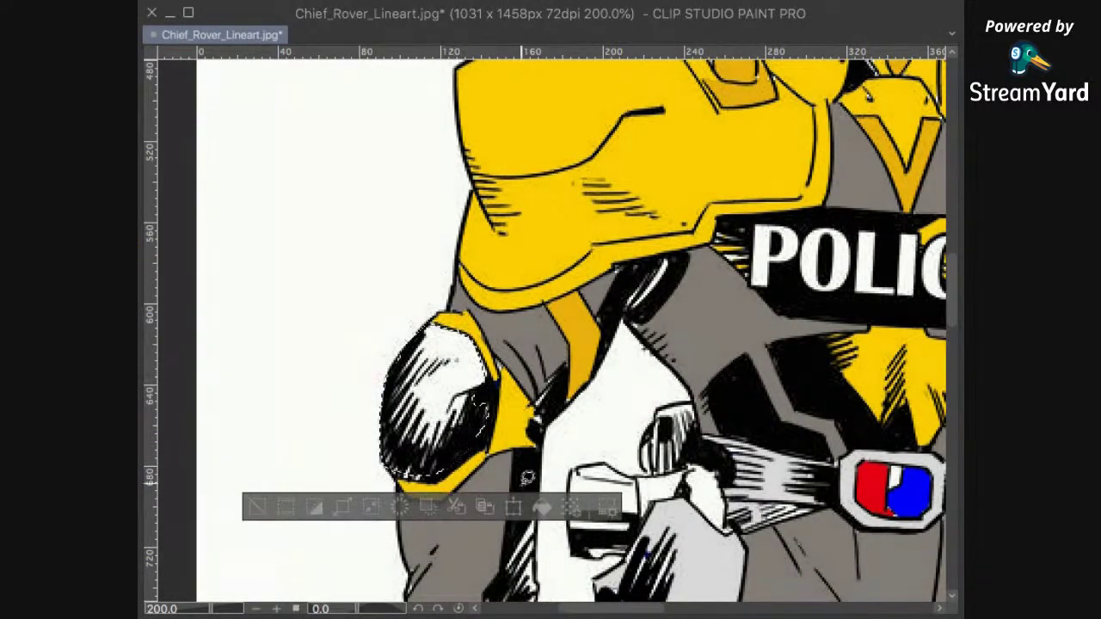
click(539, 506)
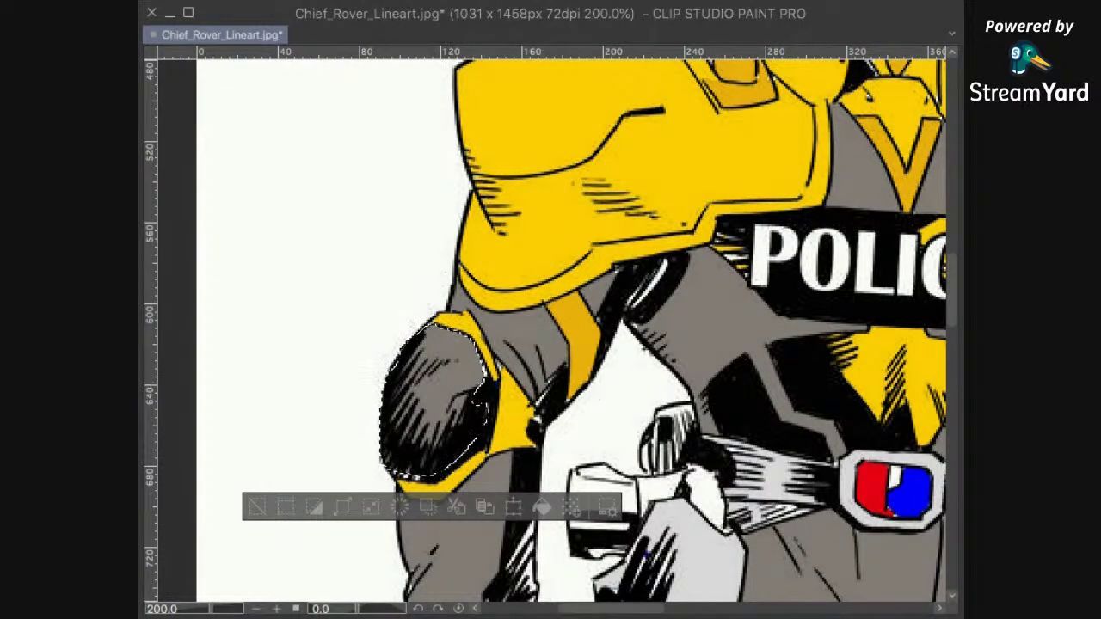
click(543, 506)
Step: Examine the full police figure from head to boots for areas that still need colour
scroll(601, 398, down, 5)
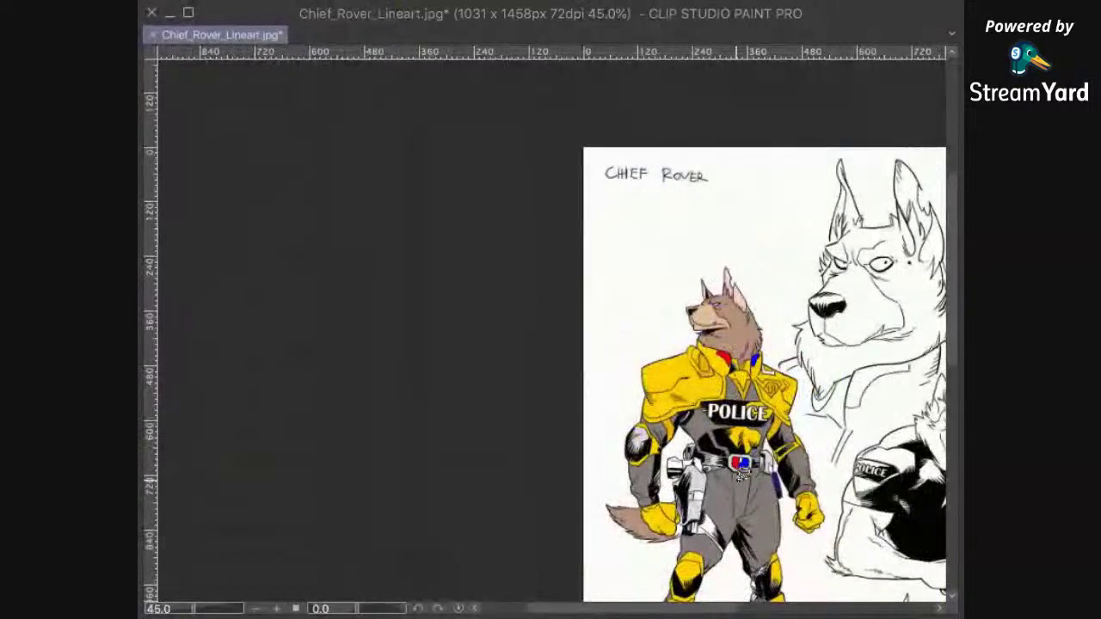
drag(756, 451, 667, 419)
scroll(695, 403, up, 2)
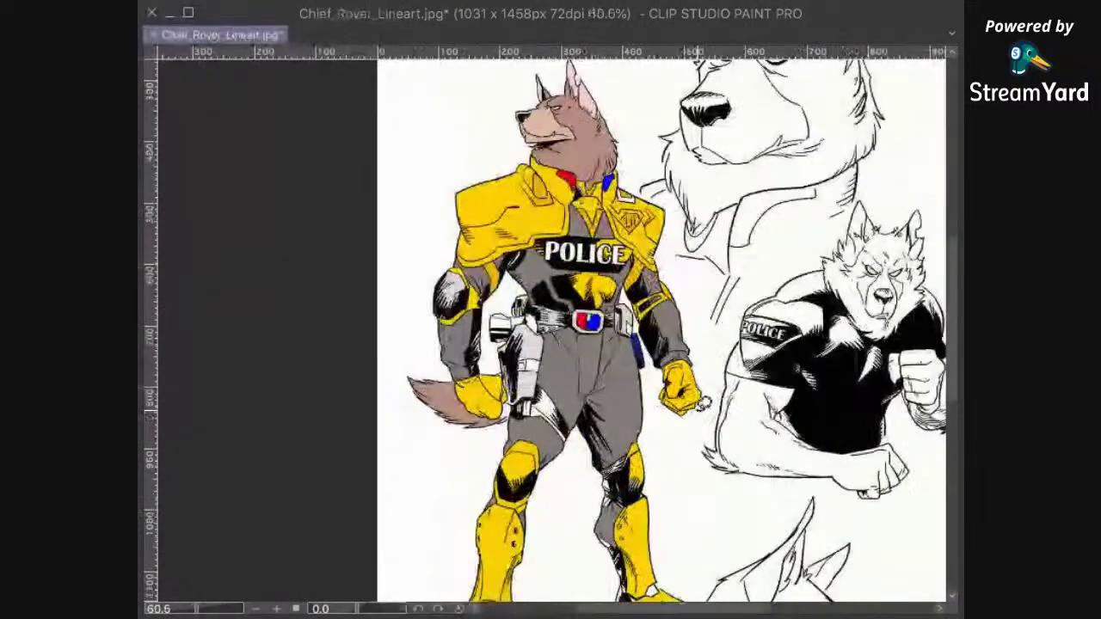
scroll(697, 402, down, 3)
scroll(677, 410, down, 3)
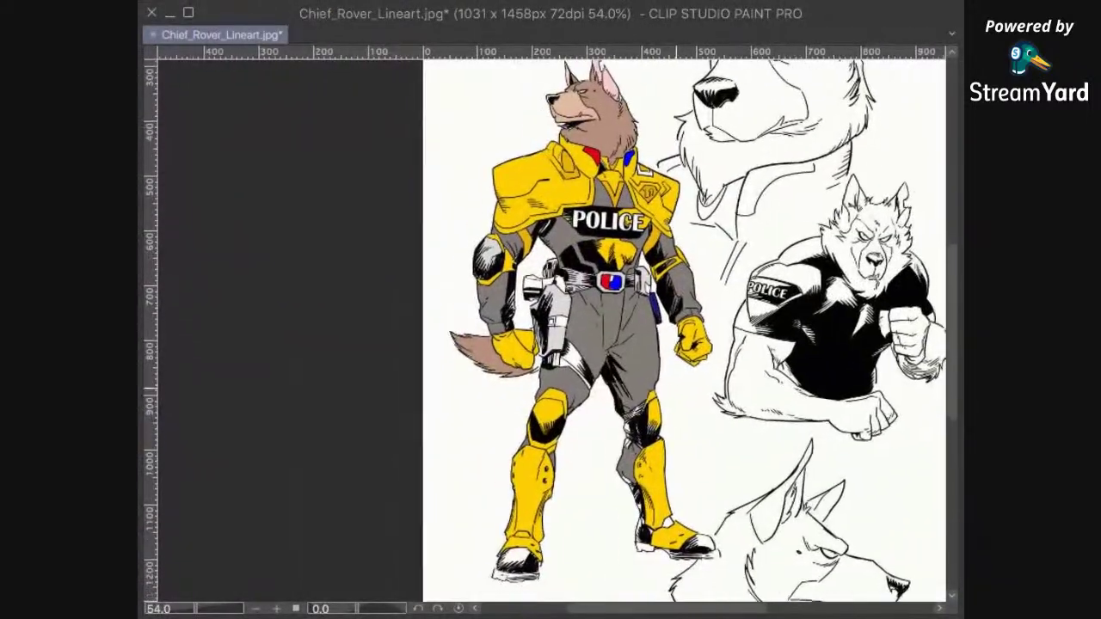
scroll(675, 408, down, 2)
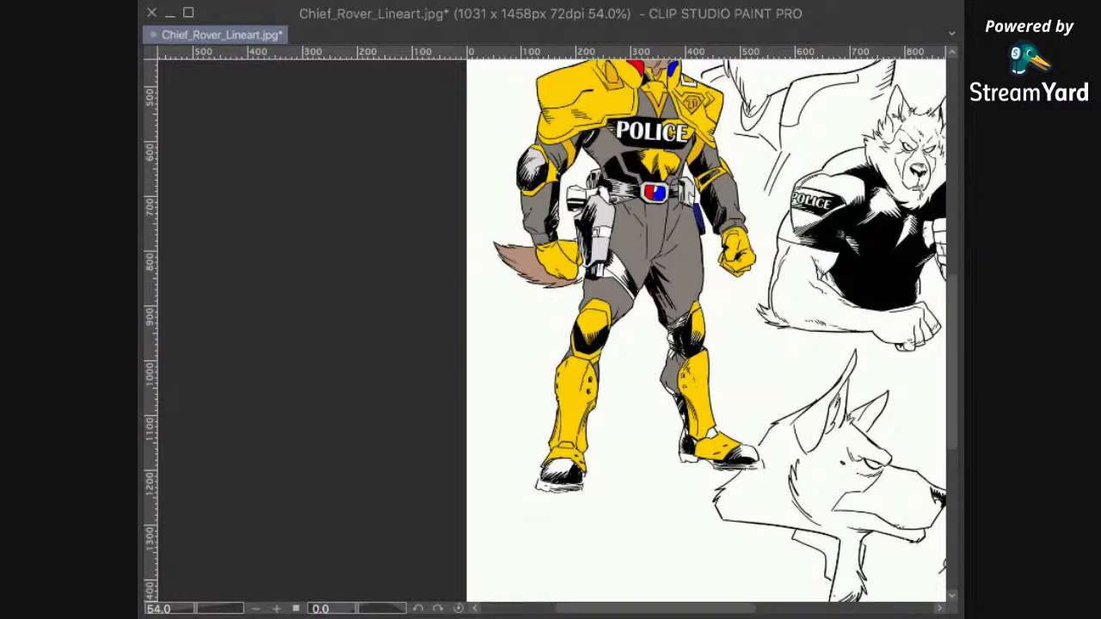
mouse_move(682, 359)
mouse_down()
mouse_move(687, 345)
mouse_move(472, 594)
mouse_move(538, 518)
mouse_up()
drag(624, 408, 608, 478)
scroll(606, 477, up, 5)
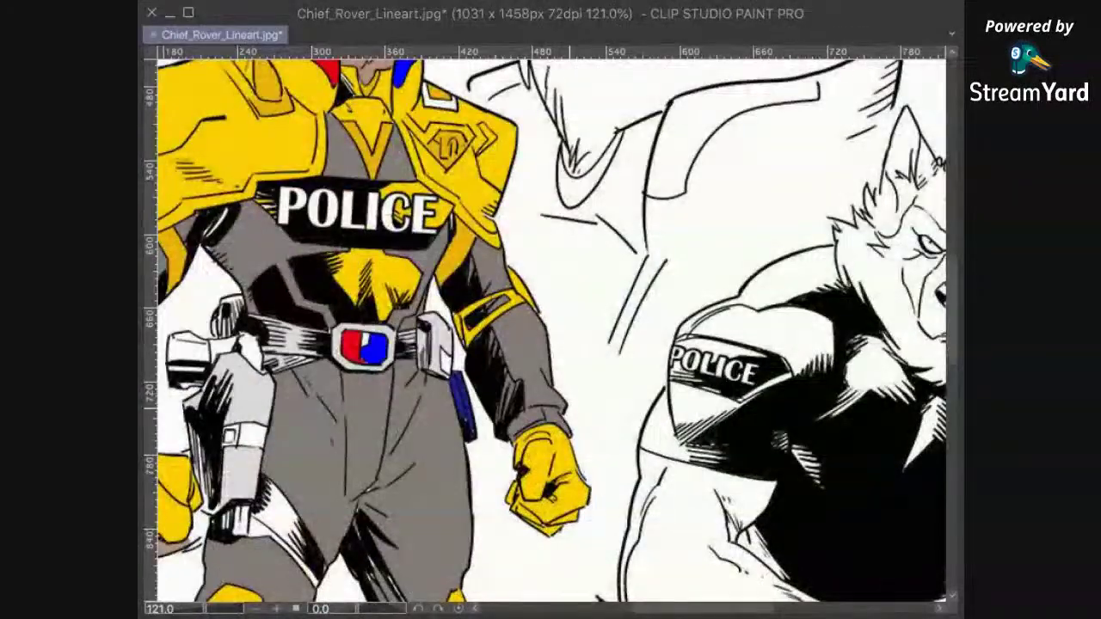
scroll(588, 437, down, 3)
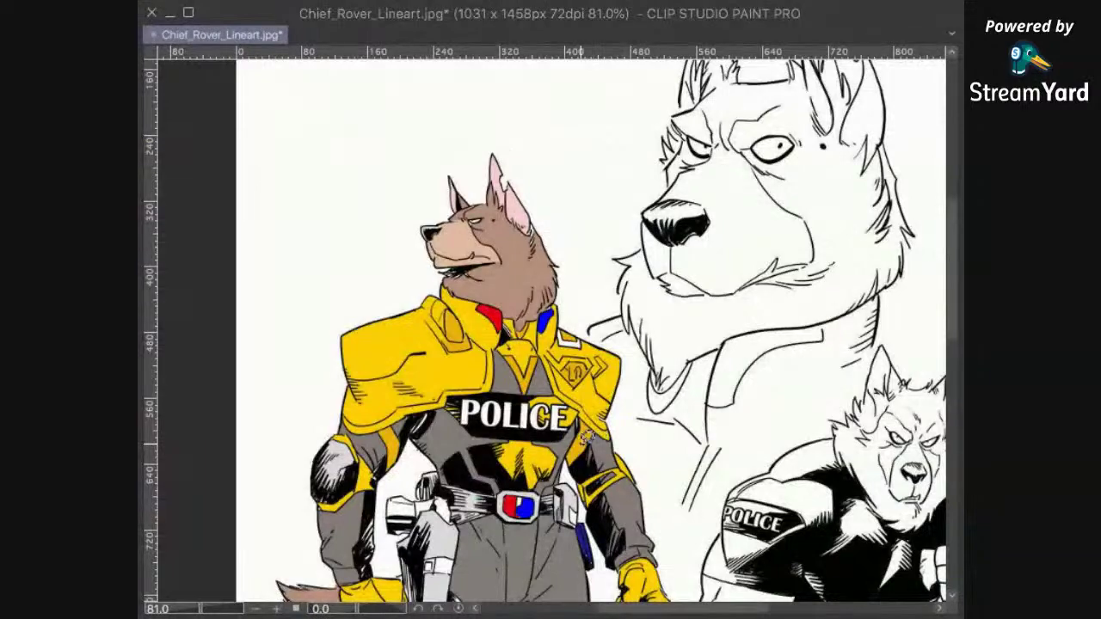
Step: Lasso the hatched shadow inside the collar below the red light, fill its white streaks with yellow, and deselect
drag(565, 451, 640, 385)
scroll(645, 345, up, 3)
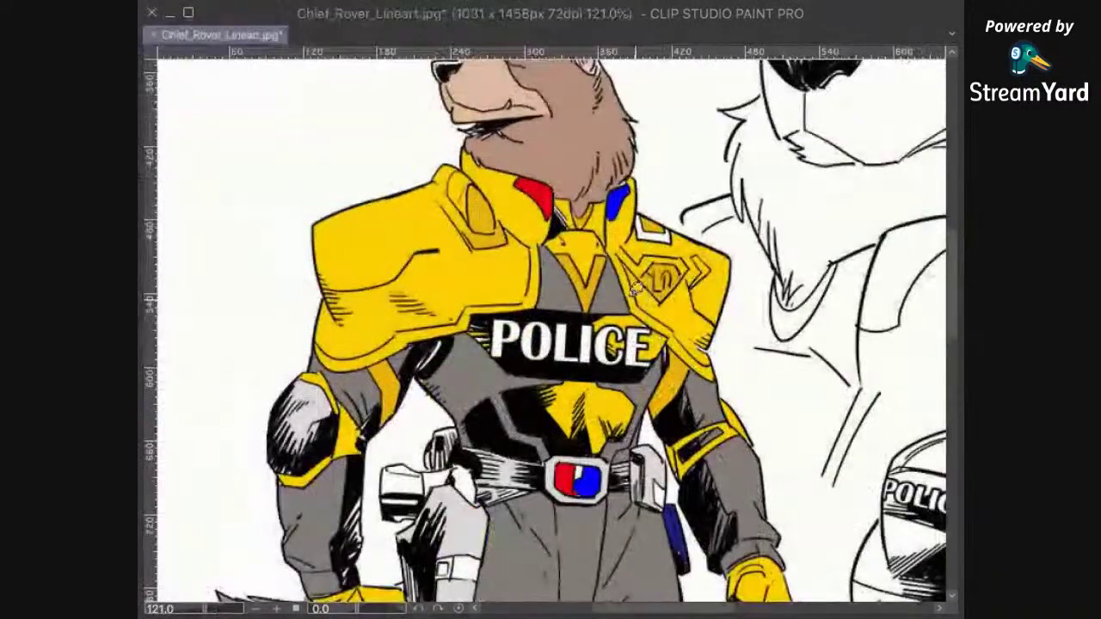
drag(580, 276, 592, 381)
scroll(591, 378, up, 5)
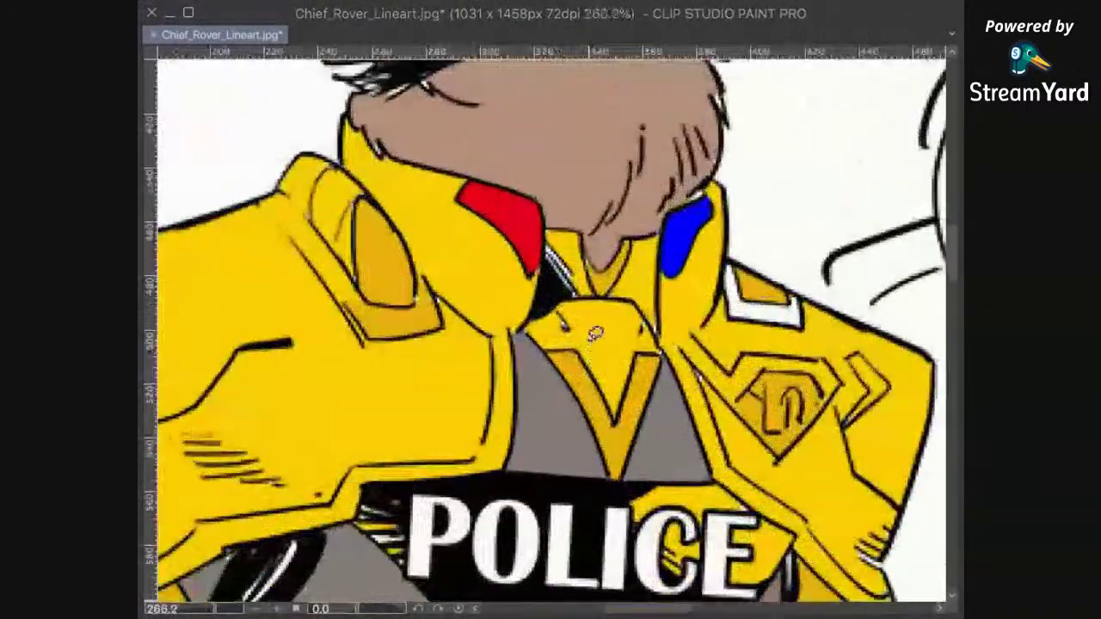
mouse_move(542, 272)
mouse_down()
mouse_move(571, 255)
mouse_move(588, 330)
mouse_up()
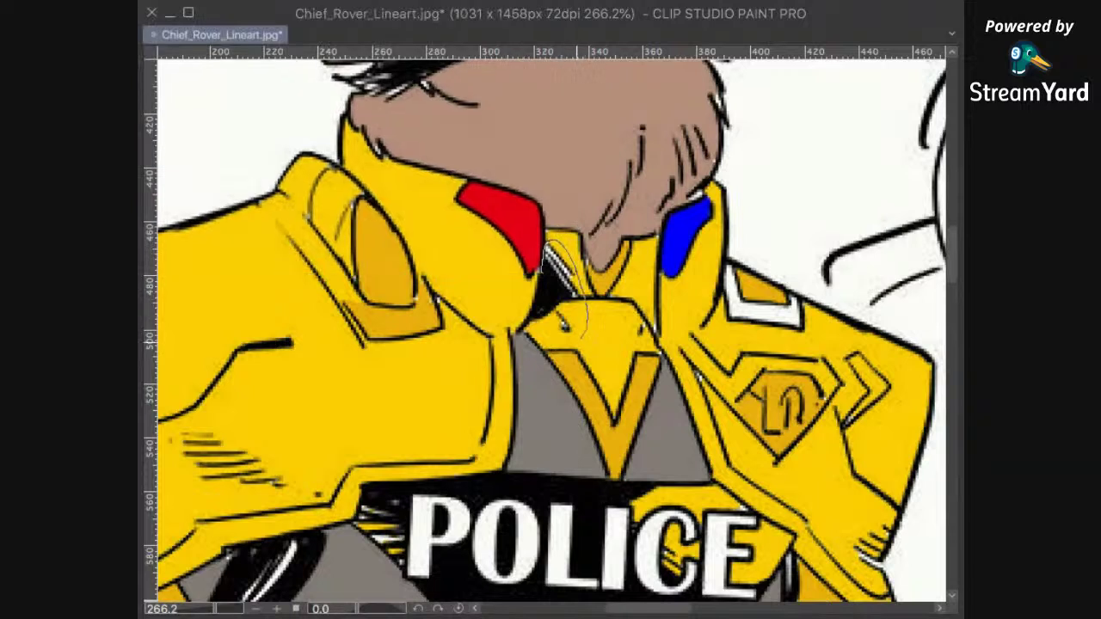
drag(542, 288, 544, 258)
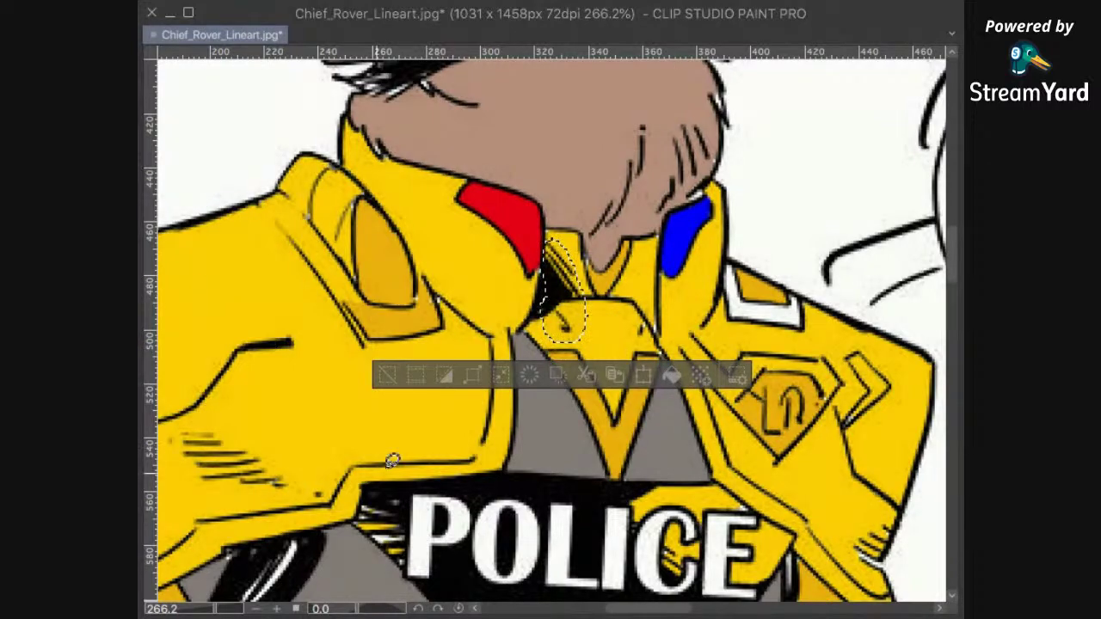
key(ctrl+d)
Step: Lasso the small white gaps where the collar piece meets the left shoulder armour and fill them with yellow
scroll(745, 368, down, 2)
scroll(804, 337, down, 1)
scroll(806, 340, up, 4)
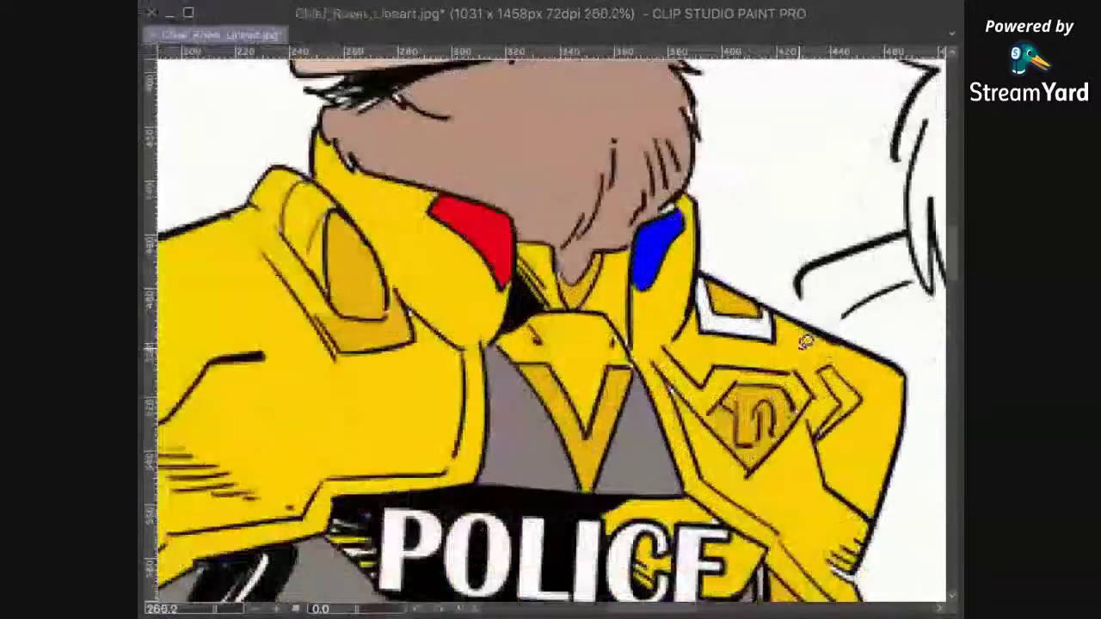
key(b)
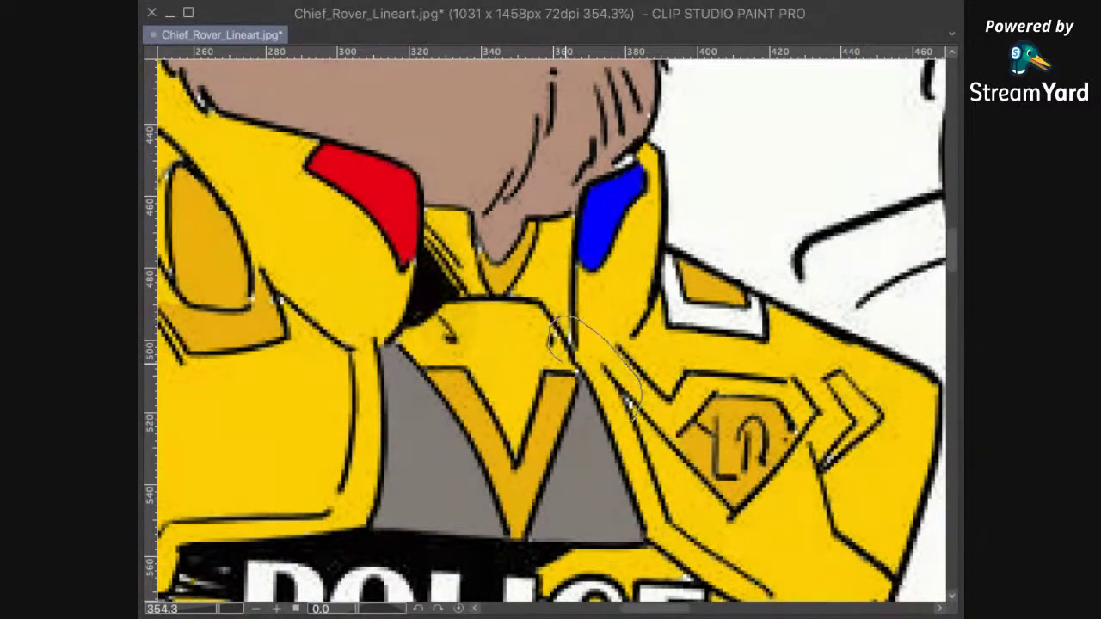
drag(629, 402, 624, 404)
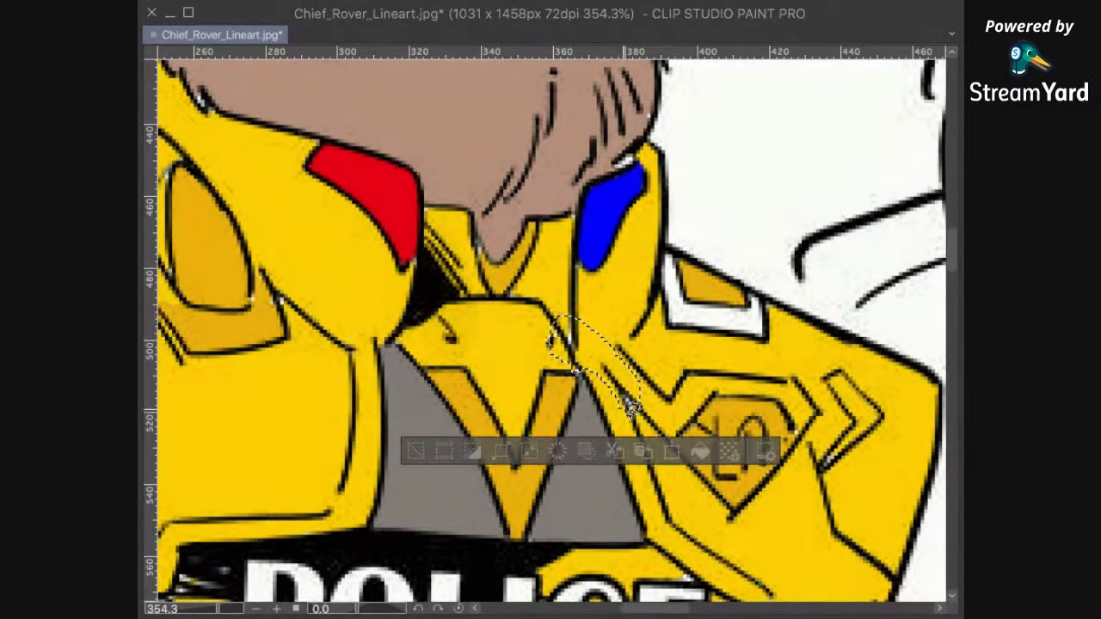
click(695, 454)
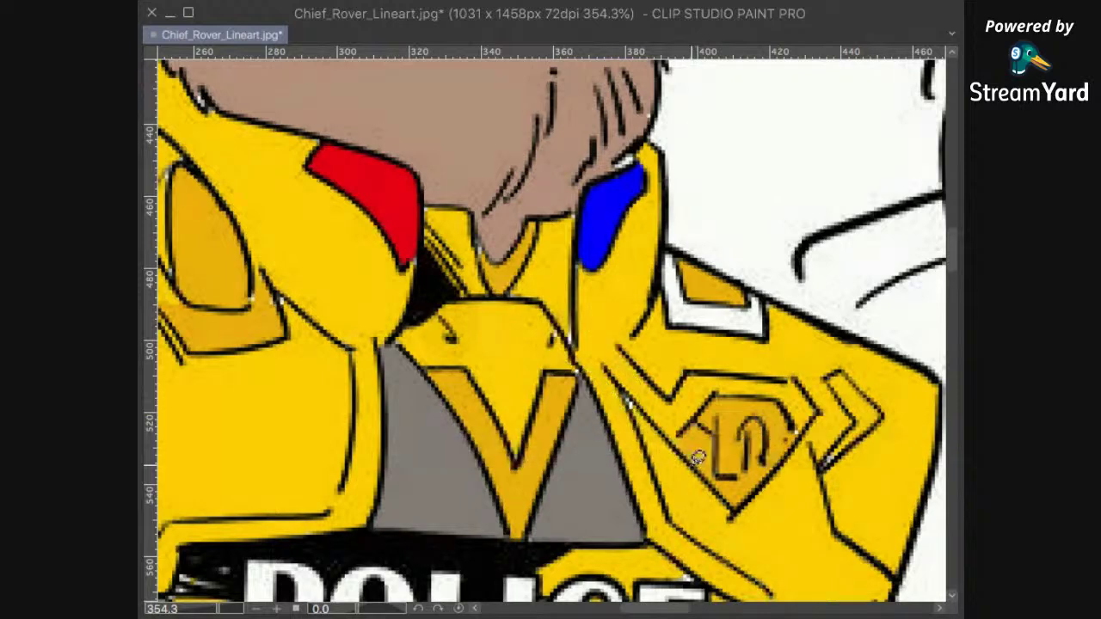
key(super+z)
click(700, 452)
click(695, 376)
Step: Lasso the tiny white gap on the inner collar edge beside the neck fur and fill it
drag(596, 336, 767, 349)
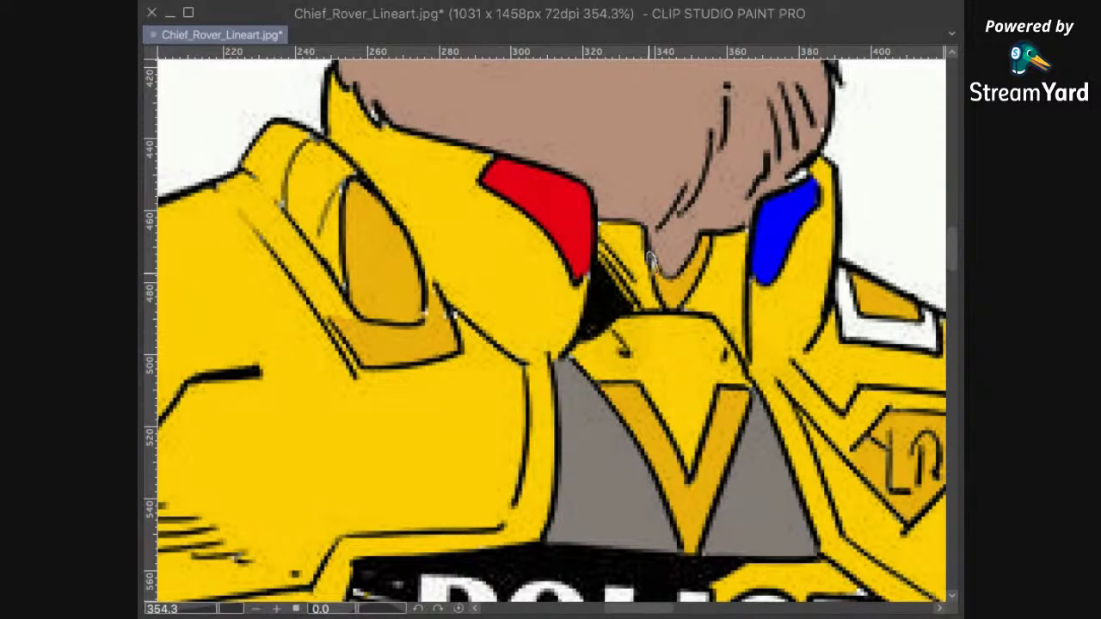
drag(651, 268, 652, 270)
drag(745, 378, 746, 384)
click(756, 309)
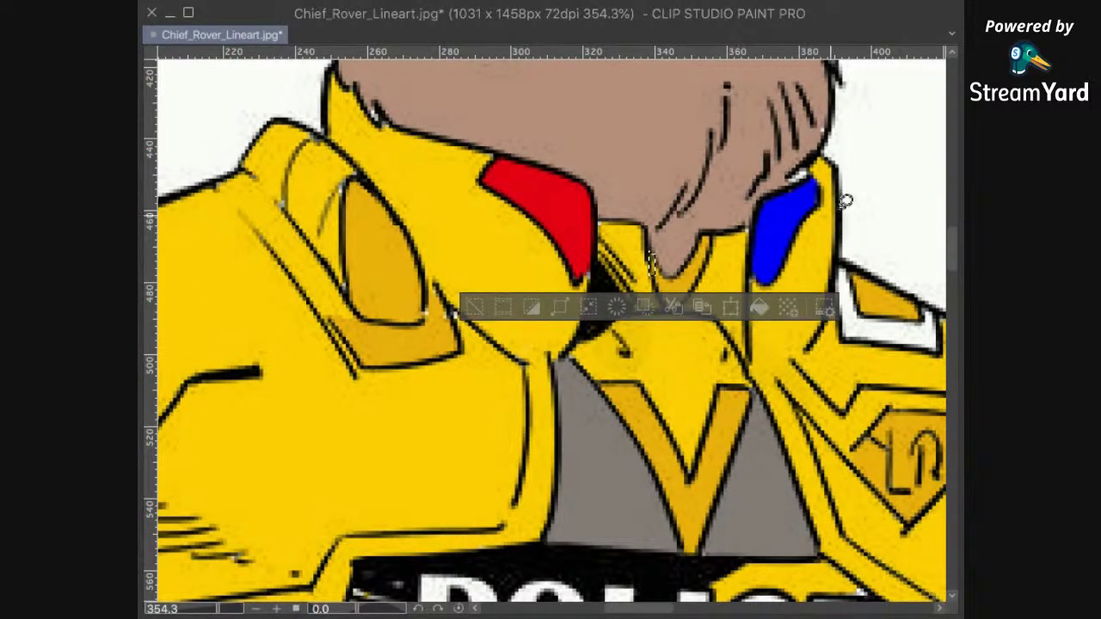
Step: Clear the selection, lasso the strap lines along the left shoulder armour, fill them with yellow, and deselect
key(super+d)
drag(872, 264, 776, 327)
drag(545, 295, 495, 367)
scroll(496, 310, down, 1)
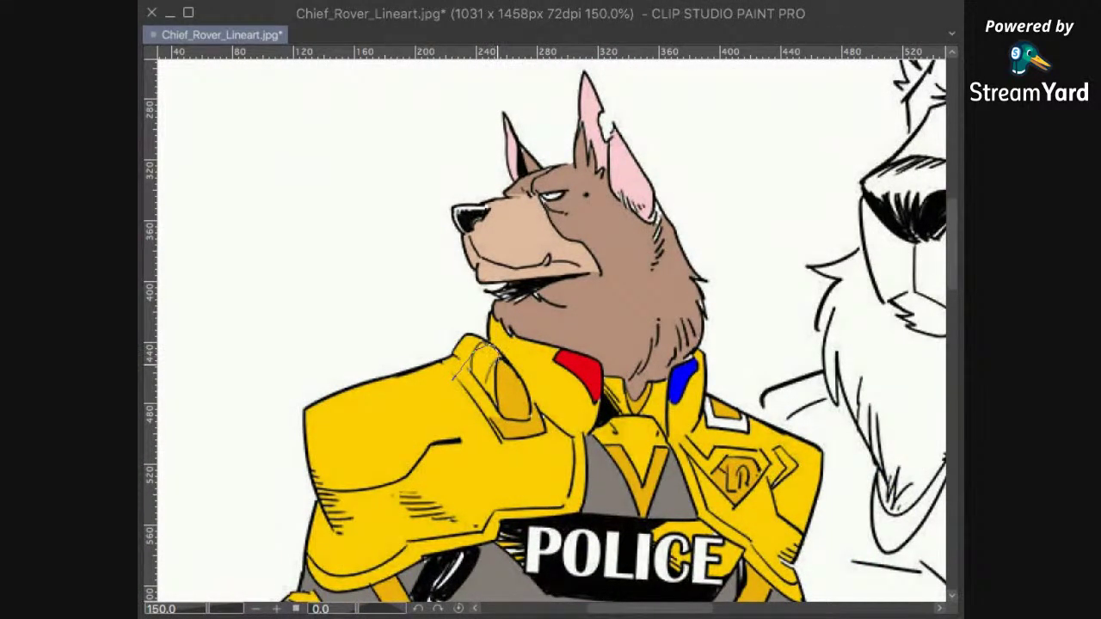
drag(487, 380, 464, 389)
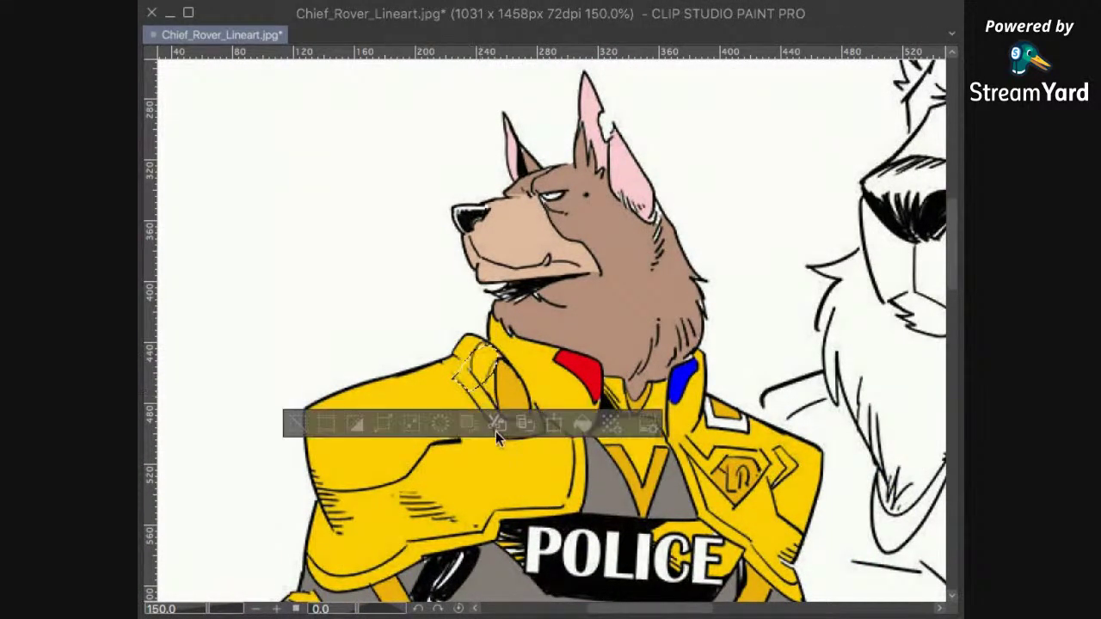
click(591, 425)
key(ctrl+d)
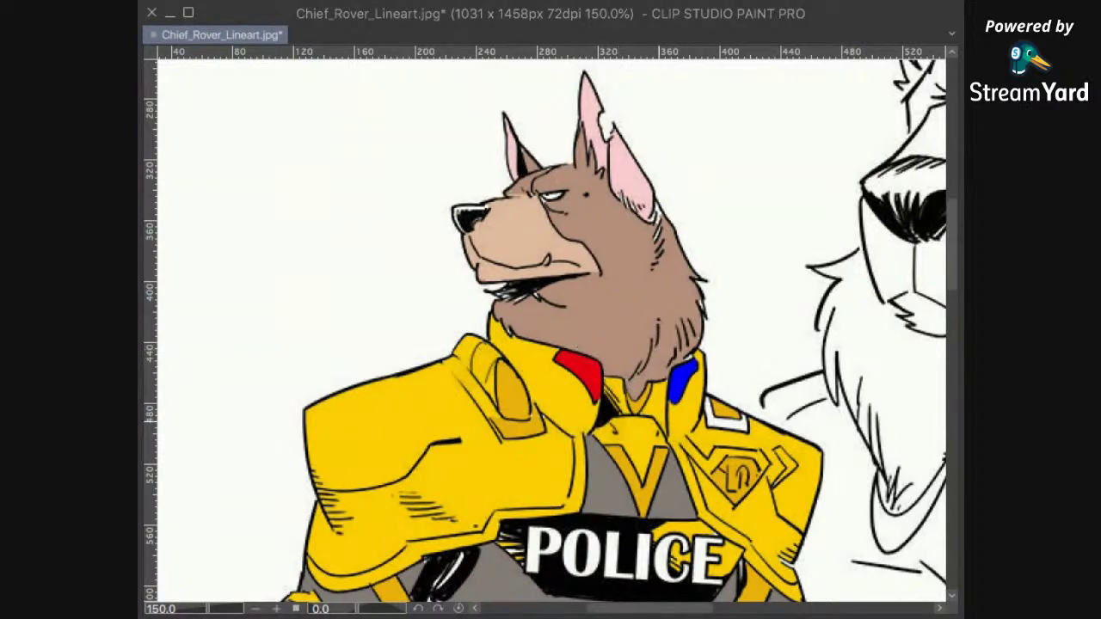
Step: Lasso the white frame around the gold patch on the right shoulder, fill it with yellow, and deselect
drag(621, 384, 476, 289)
scroll(609, 371, up, 5)
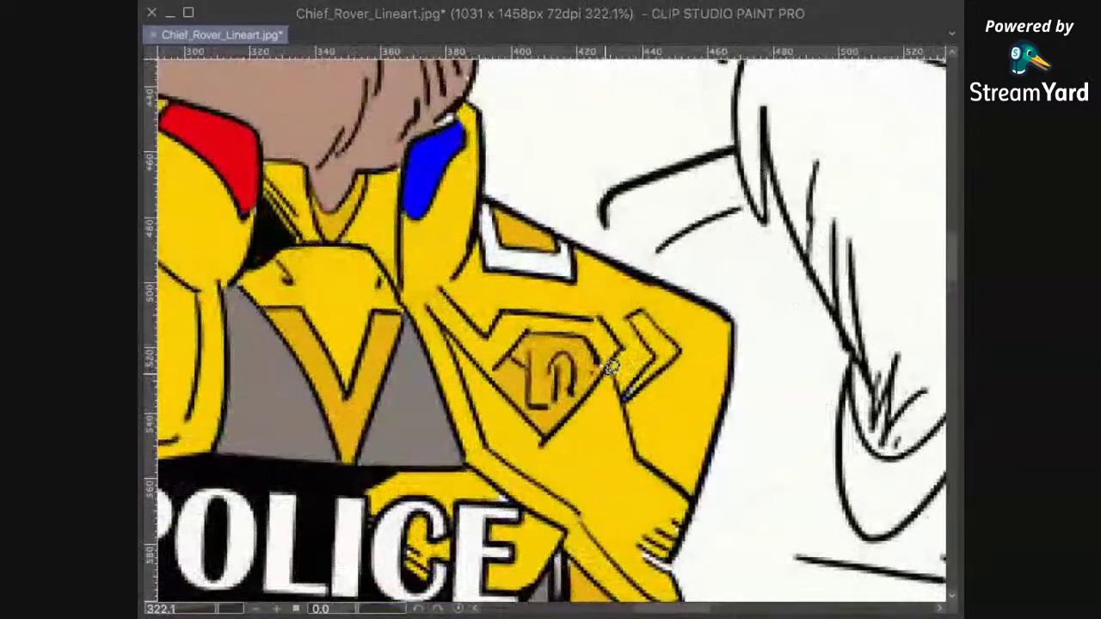
scroll(581, 348, up, 4)
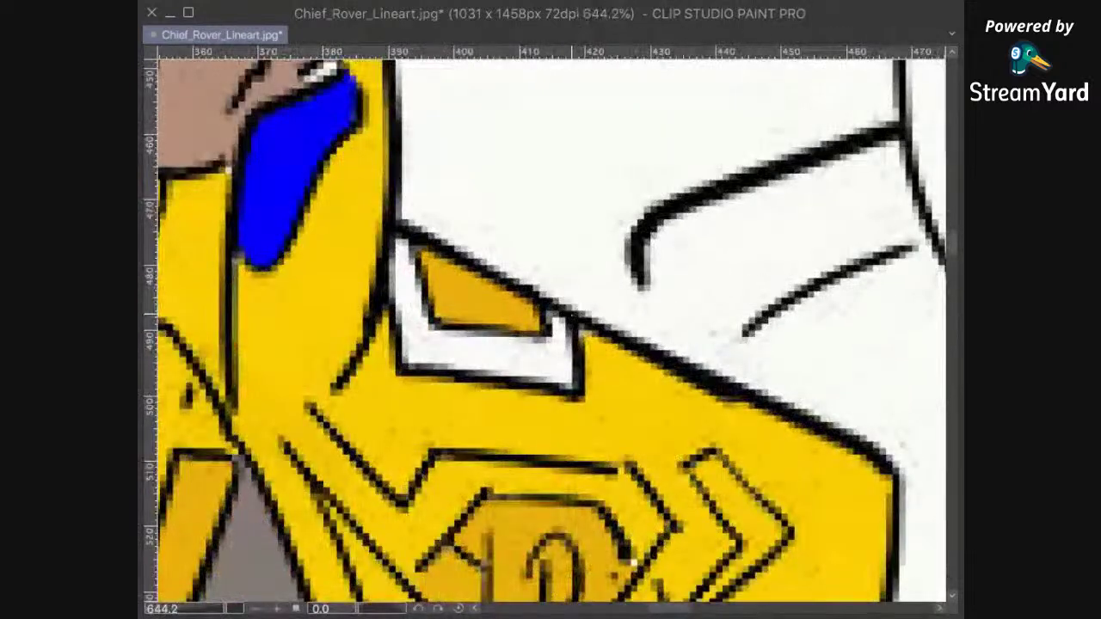
drag(400, 232, 428, 322)
drag(569, 313, 549, 323)
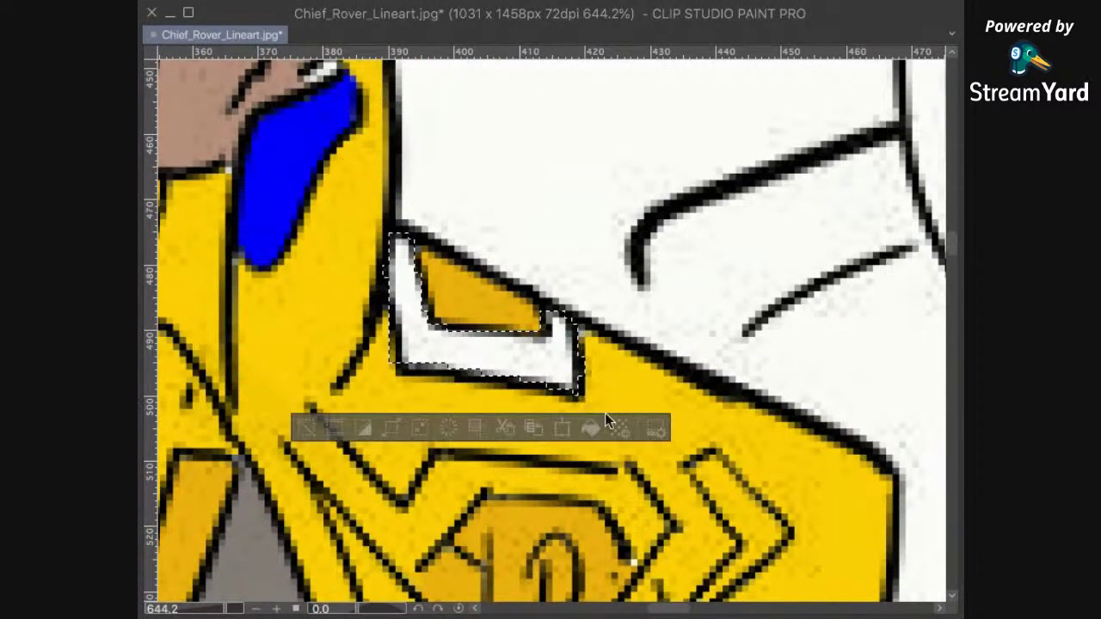
click(589, 425)
click(631, 364)
Step: Fill the white part of the tail between the glove and the thigh with the brown fur colour
scroll(632, 363, down, 4)
scroll(647, 358, down, 5)
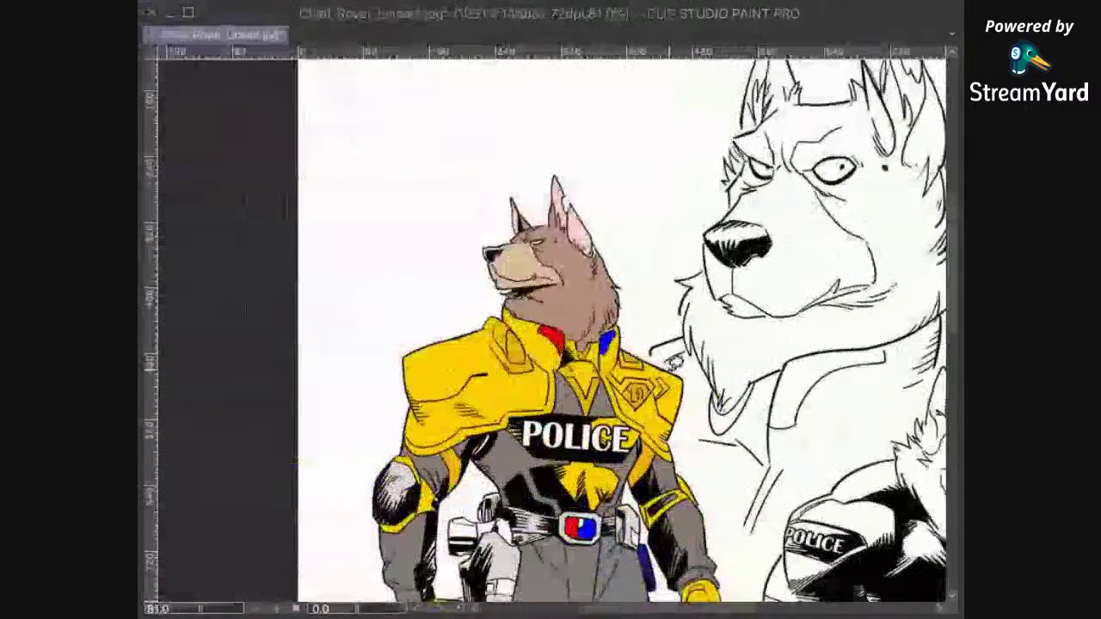
drag(650, 460, 662, 310)
scroll(666, 326, down, 1)
drag(665, 405, 638, 324)
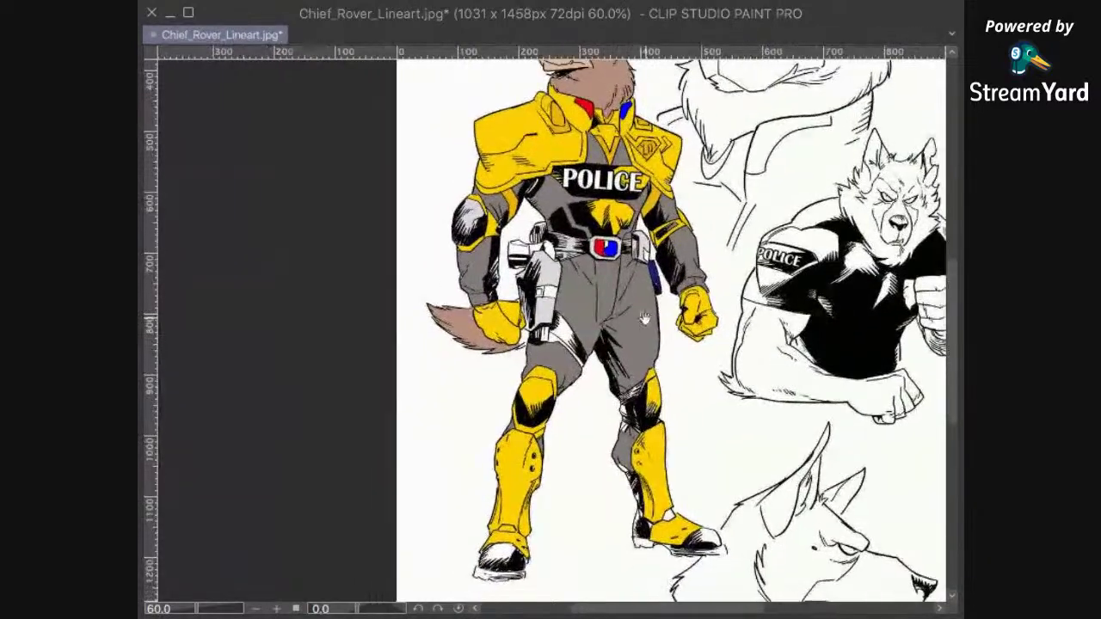
scroll(633, 316, up, 1)
scroll(596, 341, up, 6)
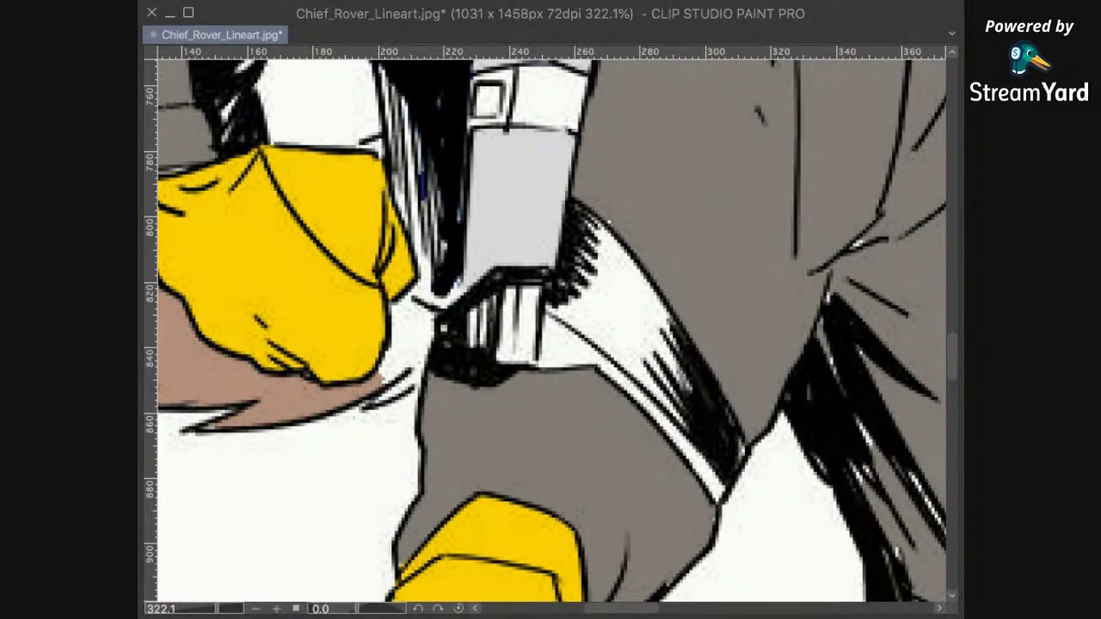
click(419, 333)
drag(400, 387, 381, 397)
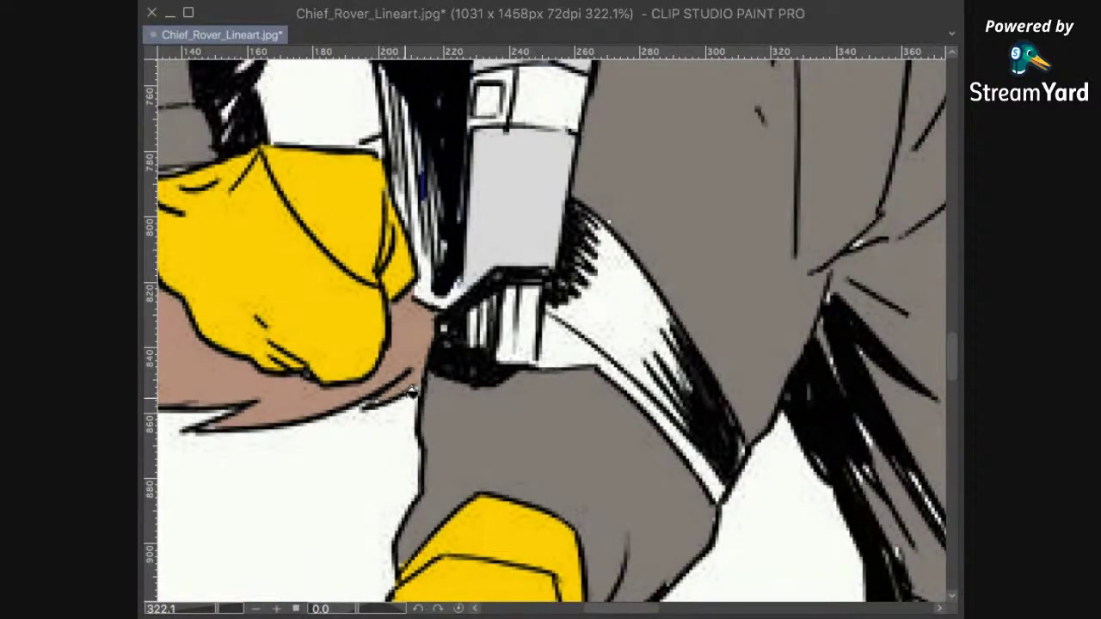
Step: Save the coloured drawing, including a version named Chief_Rover_Lineart without the .jpg extension
scroll(602, 271, down, 10)
drag(636, 249, 626, 334)
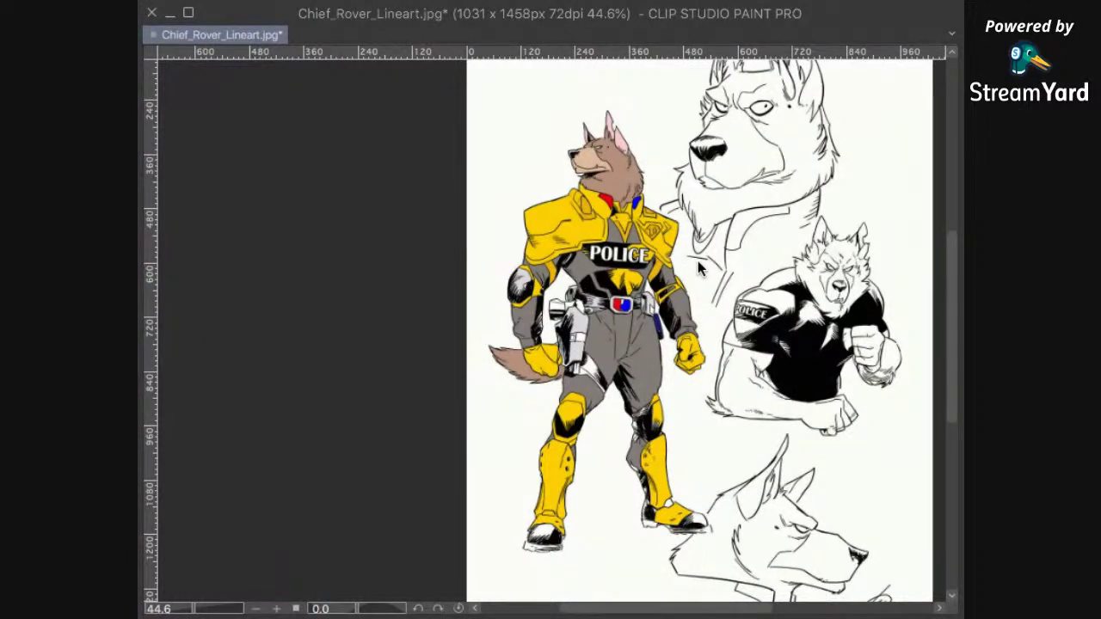
key(ctrl+s)
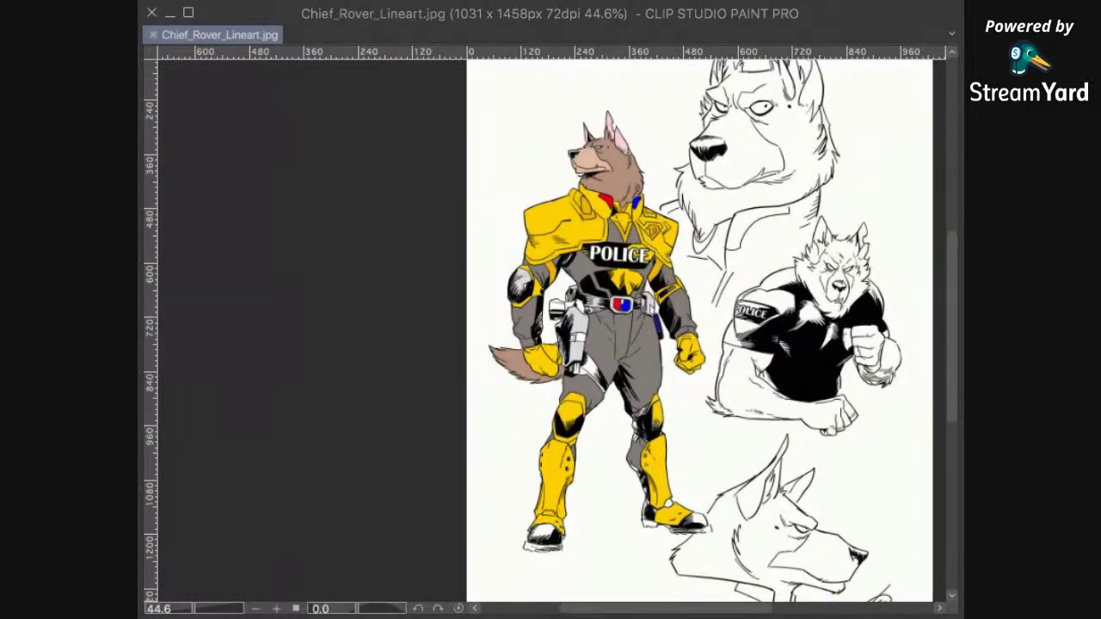
click(382, 185)
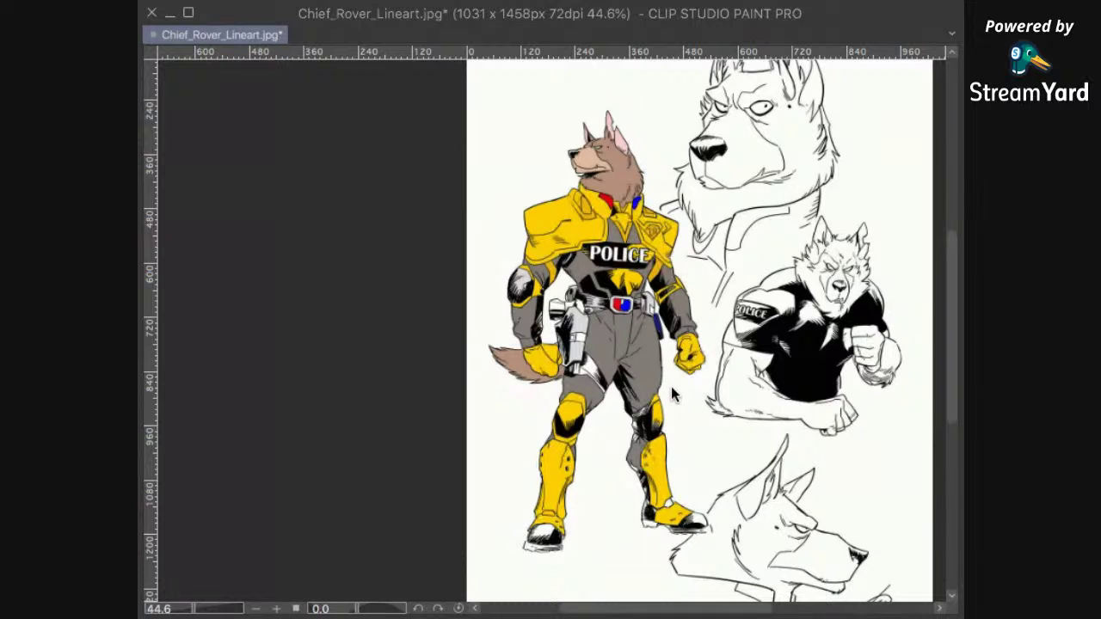
key(ctrl+s)
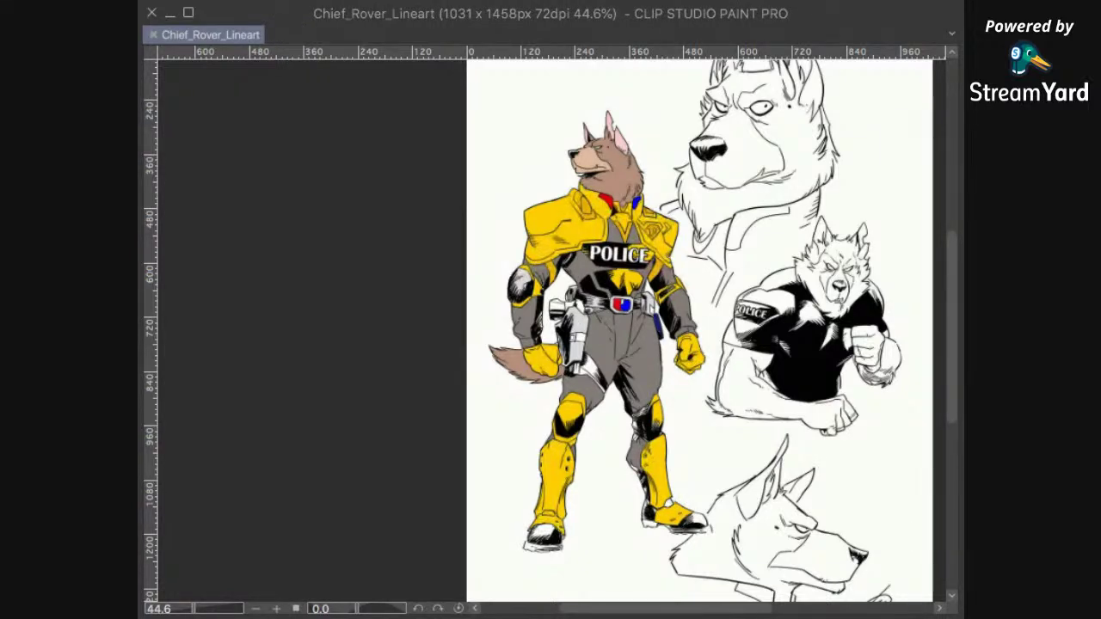
Step: Fill the white holster strap around the thigh with light grey
drag(671, 332, 514, 320)
drag(661, 380, 674, 341)
scroll(688, 366, up, 2)
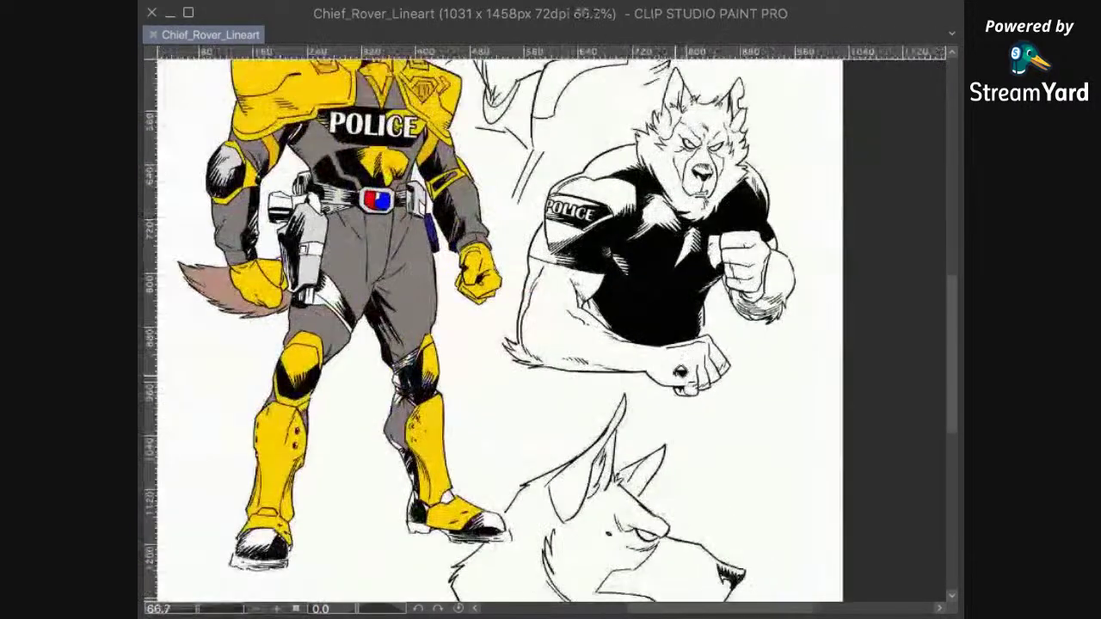
scroll(666, 394, down, 2)
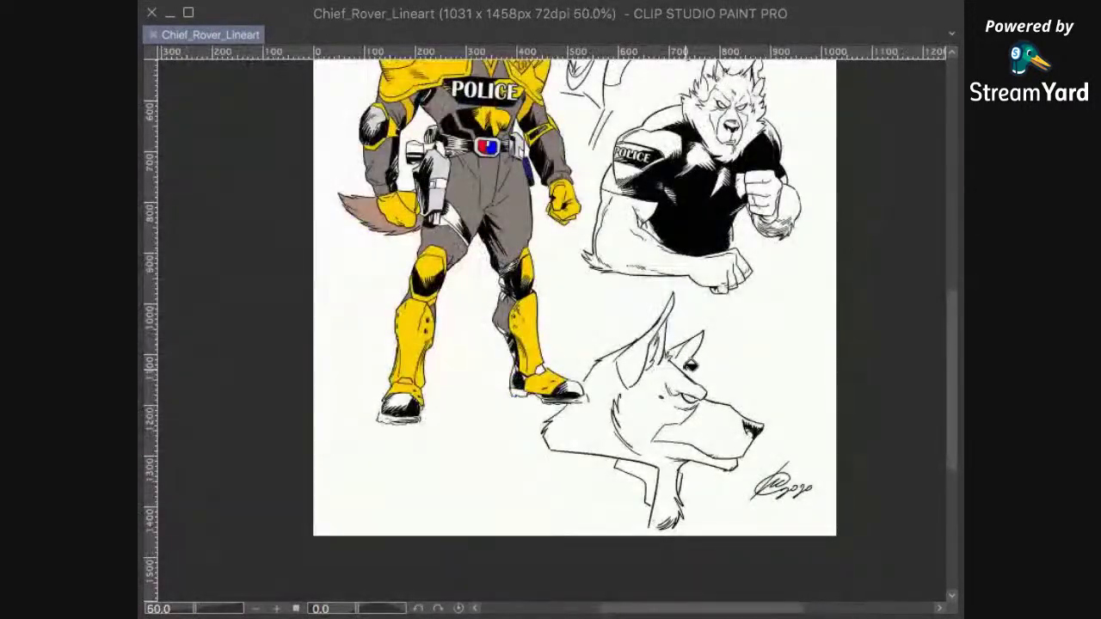
mouse_move(695, 396)
mouse_down()
mouse_move(653, 442)
mouse_move(674, 399)
mouse_up()
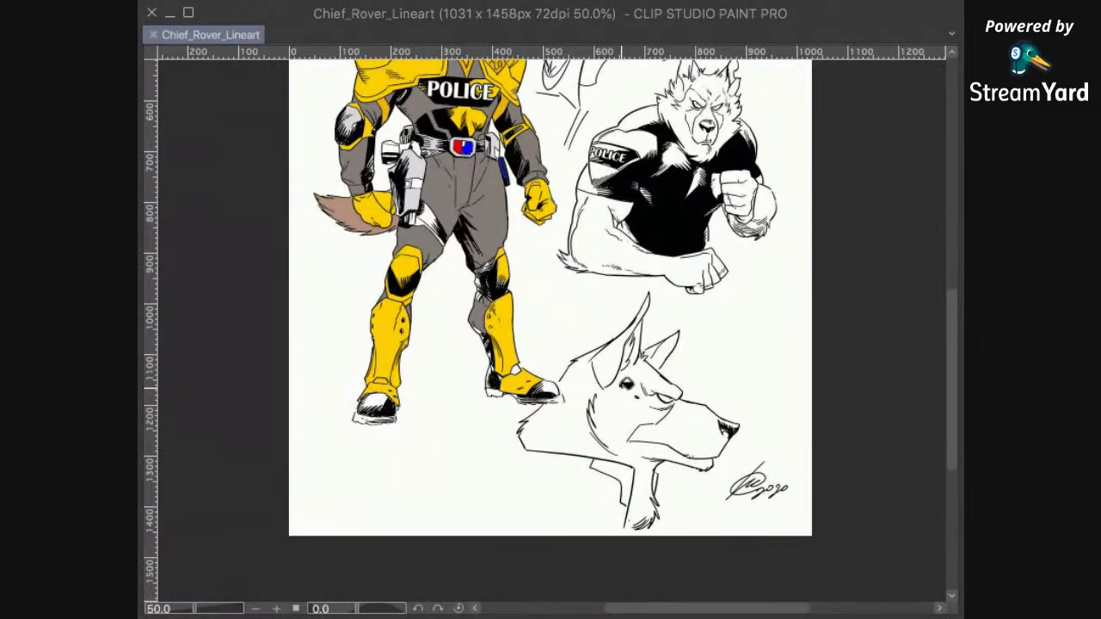
drag(579, 289, 670, 411)
scroll(669, 411, up, 8)
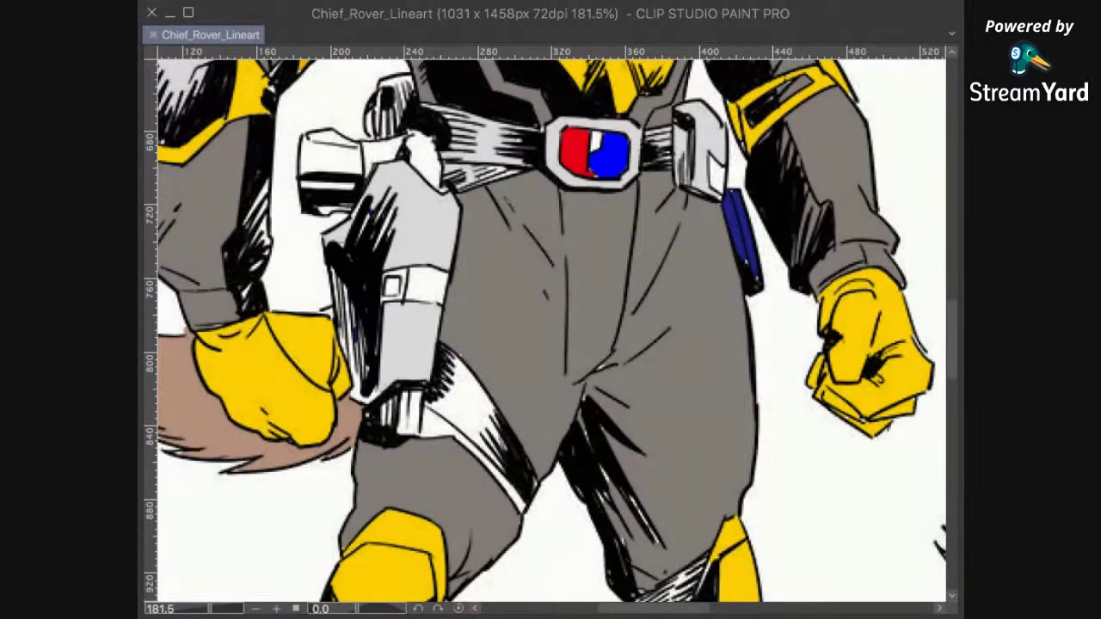
click(481, 416)
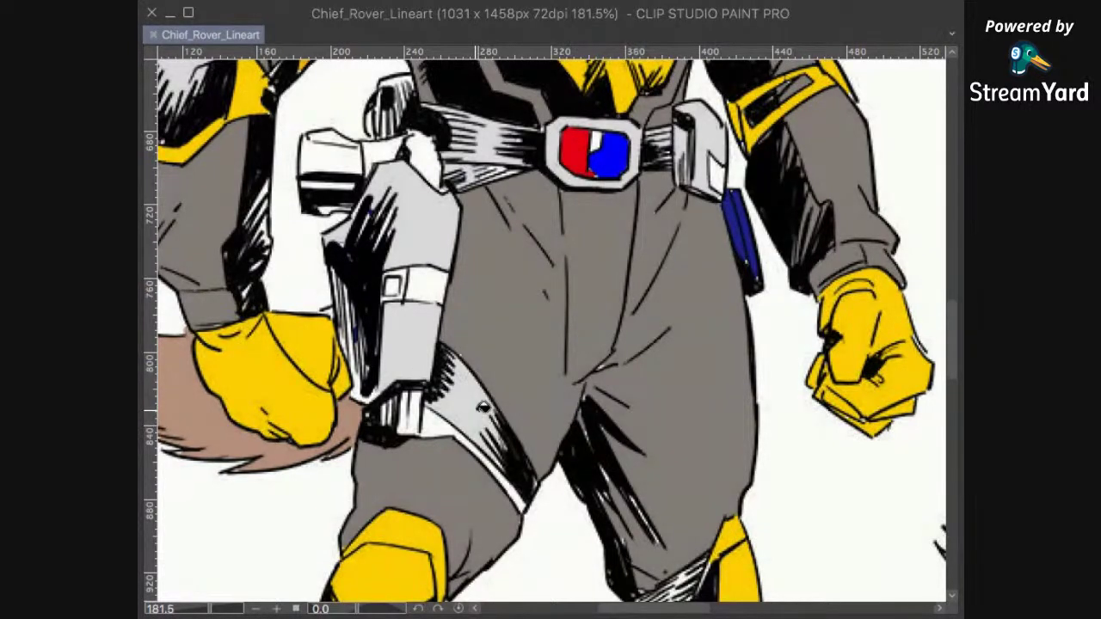
mouse_move(470, 445)
mouse_down()
mouse_move(521, 398)
mouse_move(564, 398)
mouse_up()
click(559, 390)
Step: Fill the toe caps of both boots and the heel of the side-facing boot with light grey
scroll(567, 550, down, 10)
scroll(720, 153, left, 5)
click(630, 378)
drag(737, 400, 425, 428)
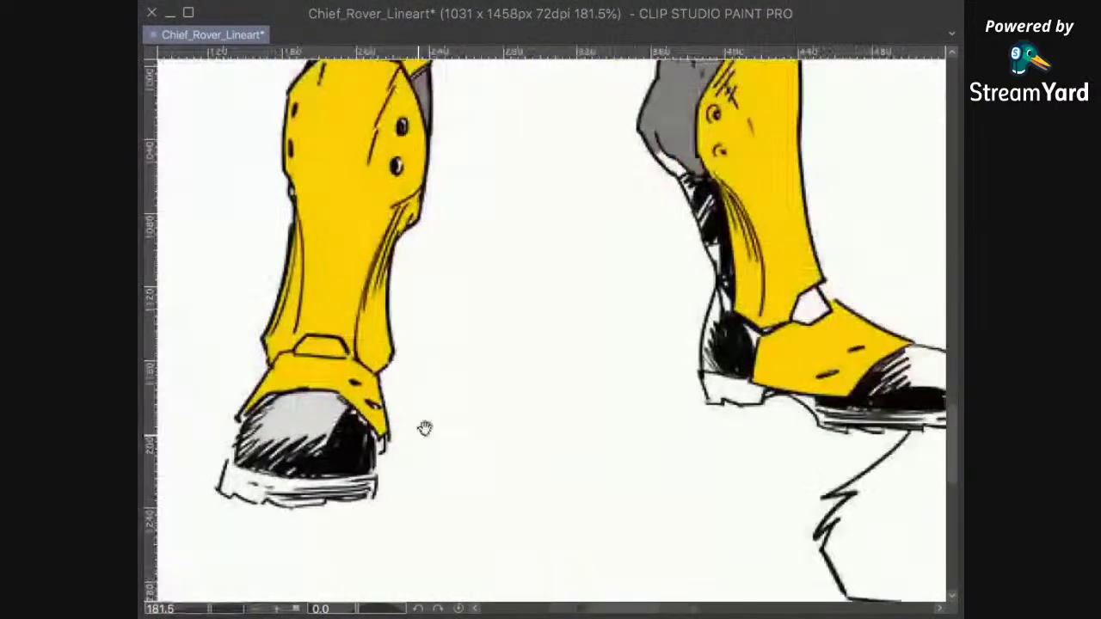
drag(921, 436, 701, 433)
click(719, 368)
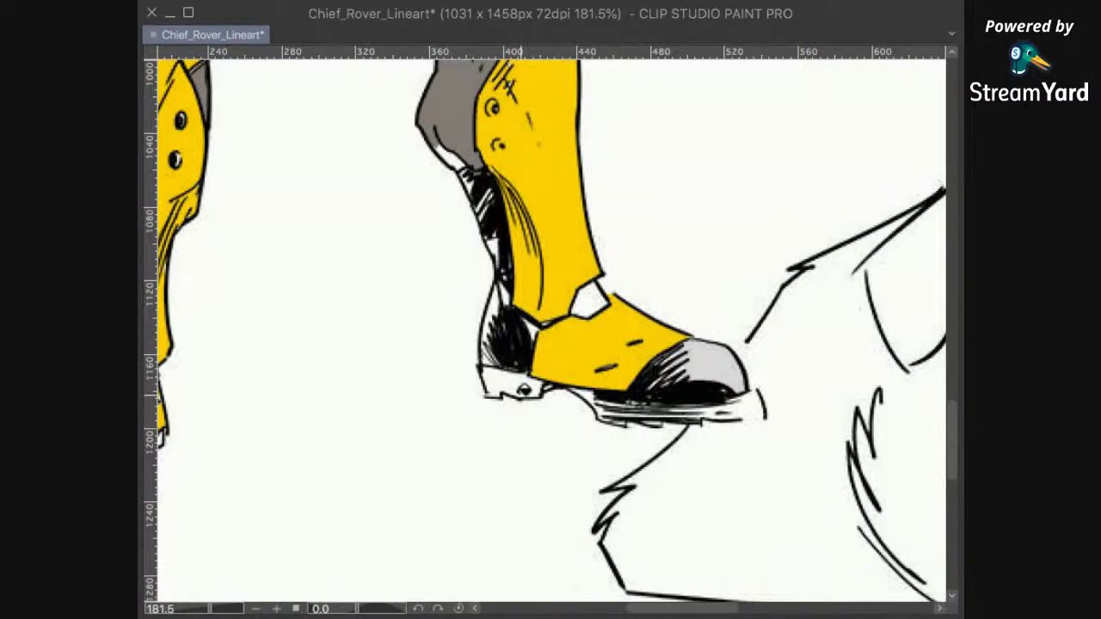
click(533, 392)
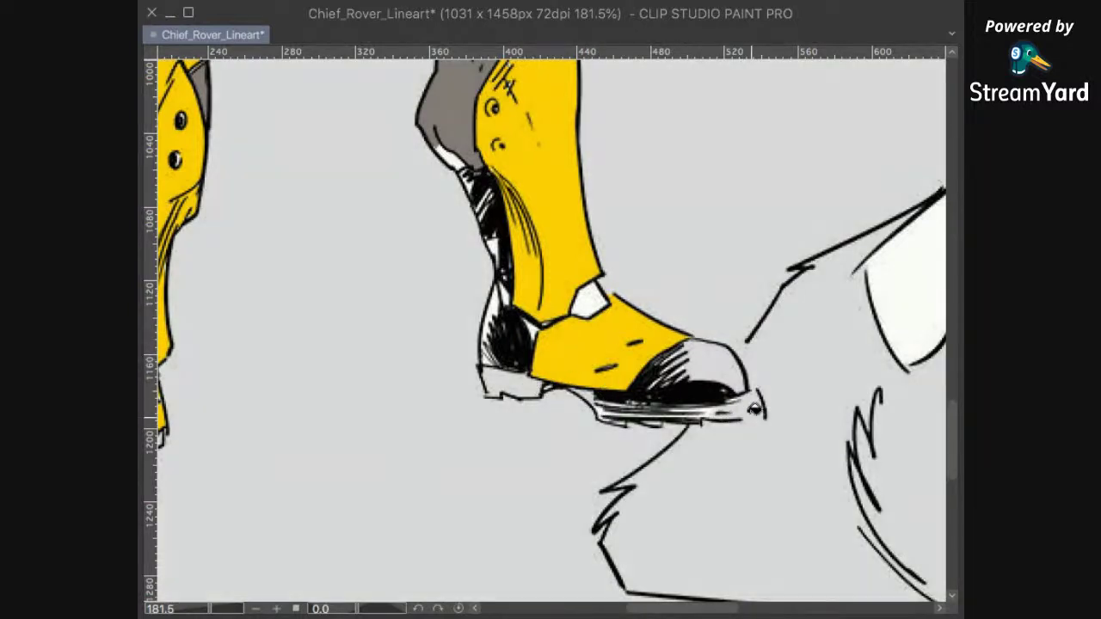
click(758, 426)
scroll(774, 387, up, 5)
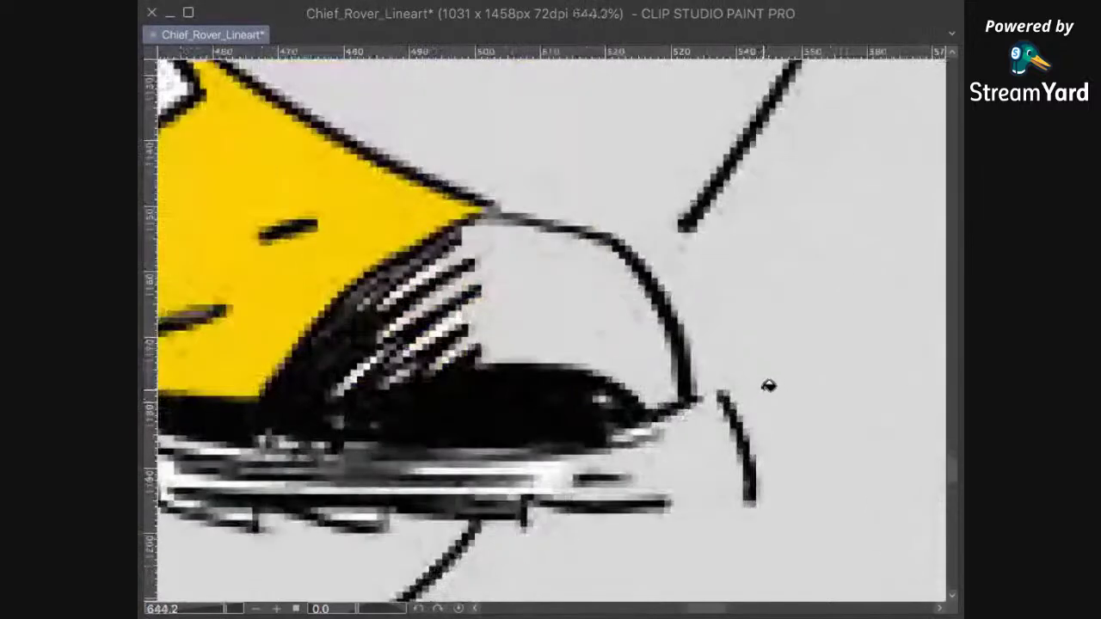
key(ctrl+z)
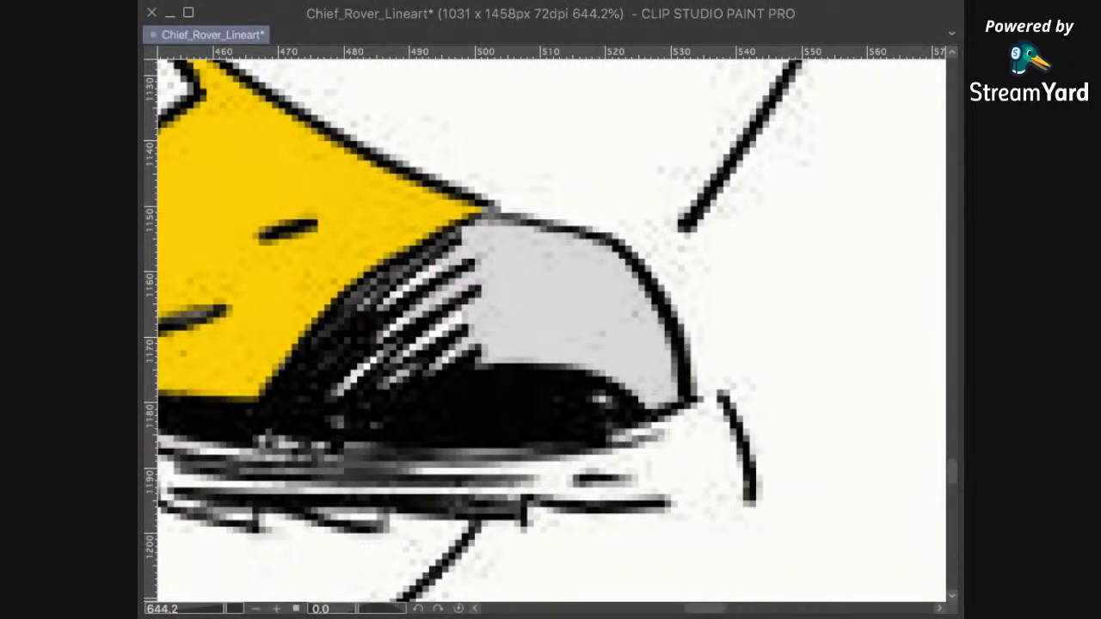
Step: Lasso the front sole of the side-facing boot along its tread, fill it with light grey, and deselect
drag(581, 515, 669, 409)
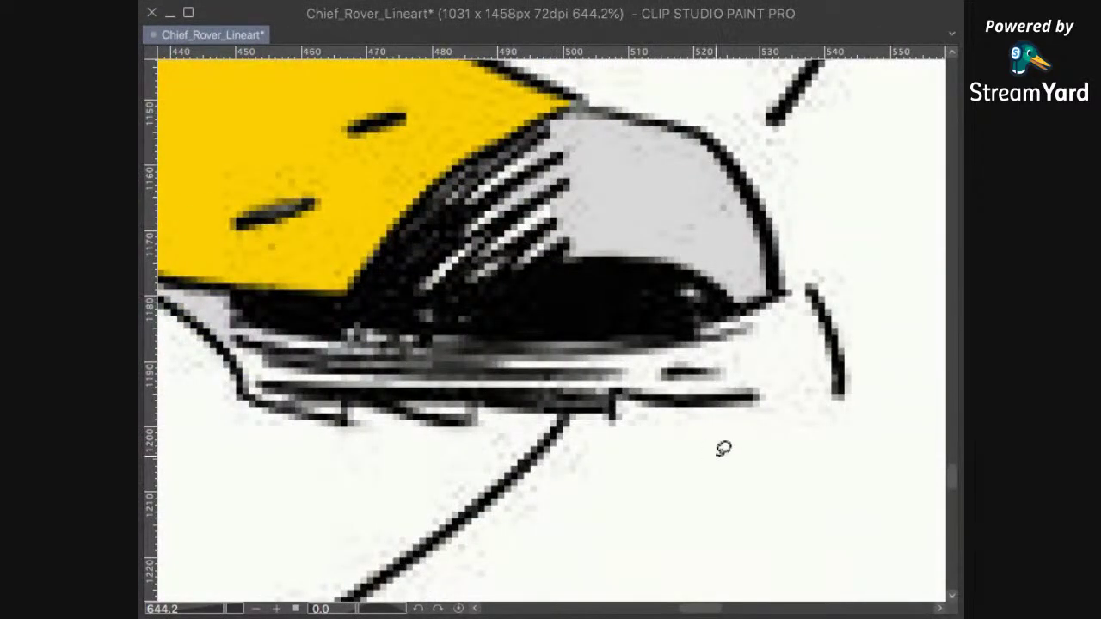
drag(464, 348, 590, 342)
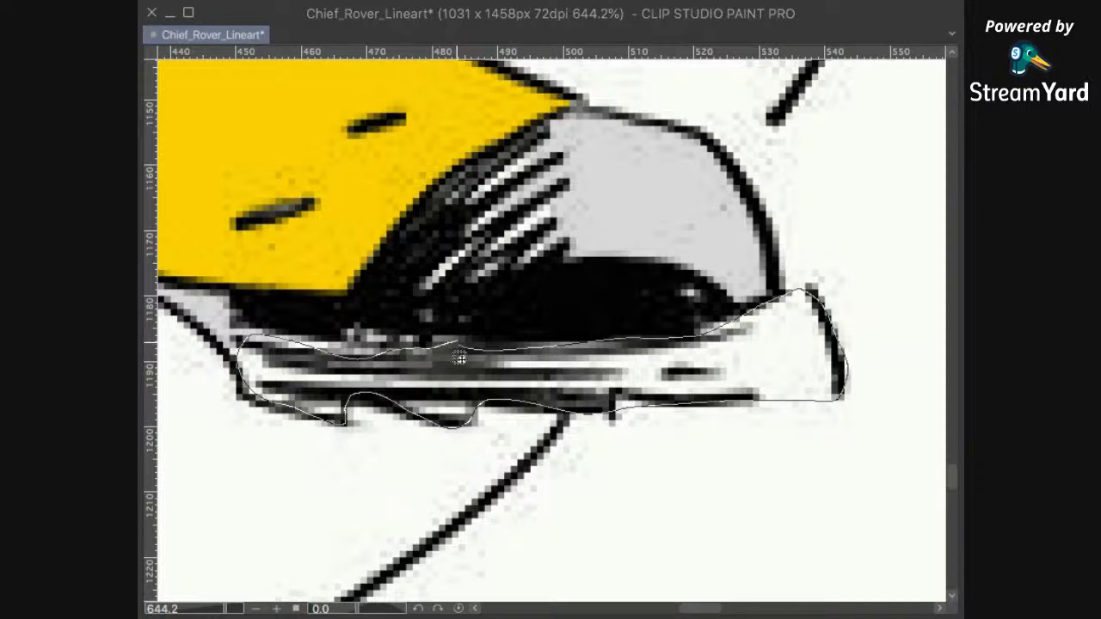
drag(459, 359, 459, 353)
click(647, 458)
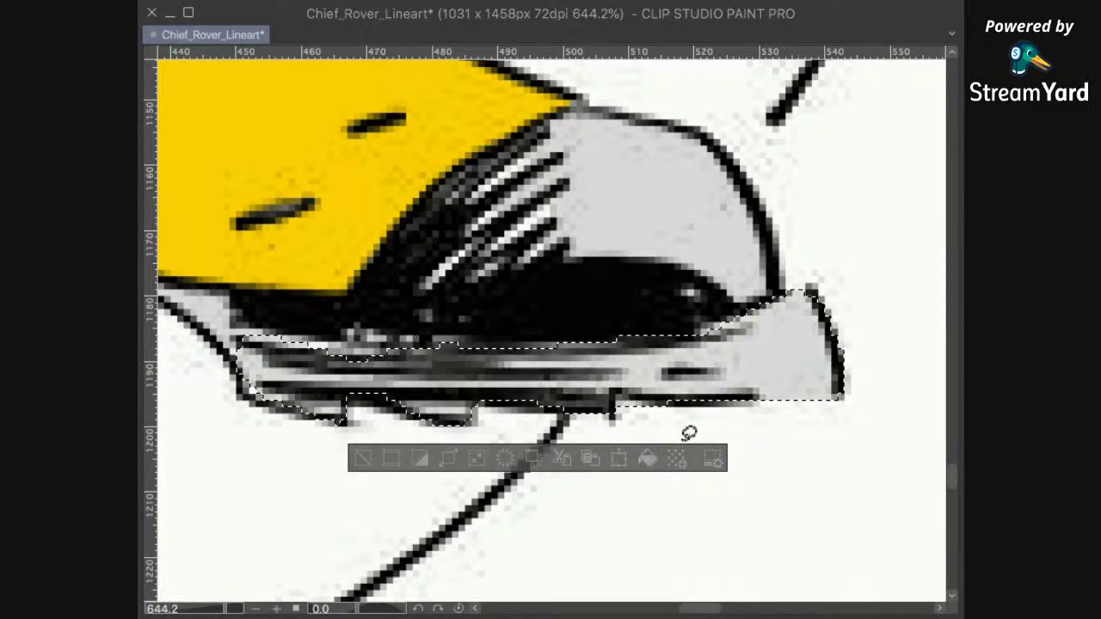
key(ctrl+d)
Step: Pick up the gold from the chest V and fill the white ankle gap of the side-facing boot with it
scroll(773, 299, down, 2)
scroll(773, 301, down, 4)
drag(793, 256, 738, 339)
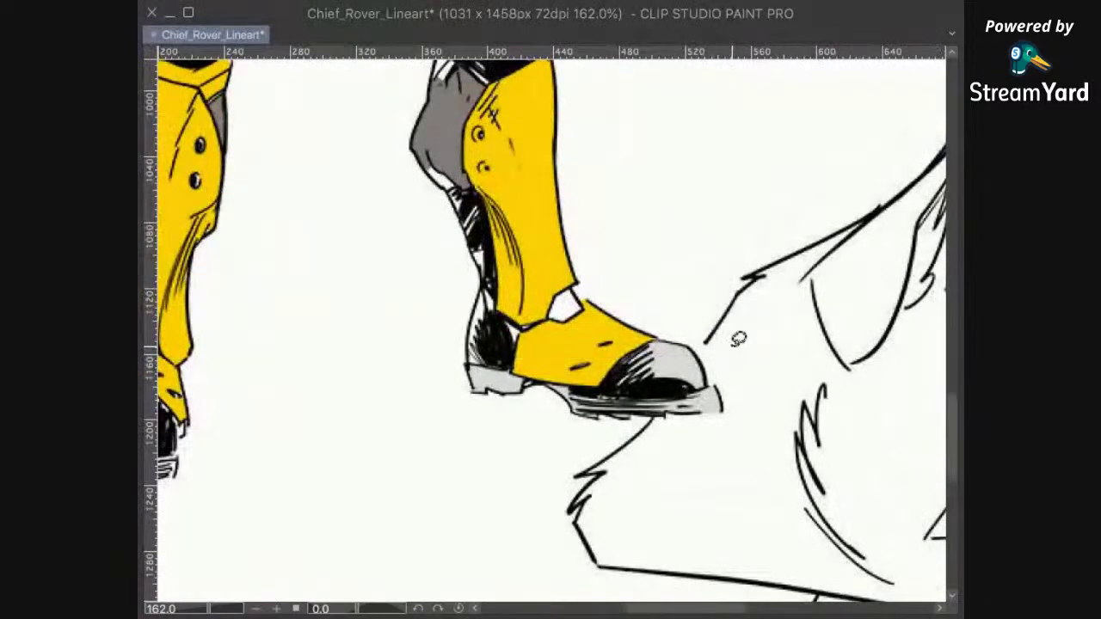
scroll(720, 351, down, 2)
scroll(713, 356, up, 2)
drag(507, 324, 644, 353)
drag(468, 226, 494, 247)
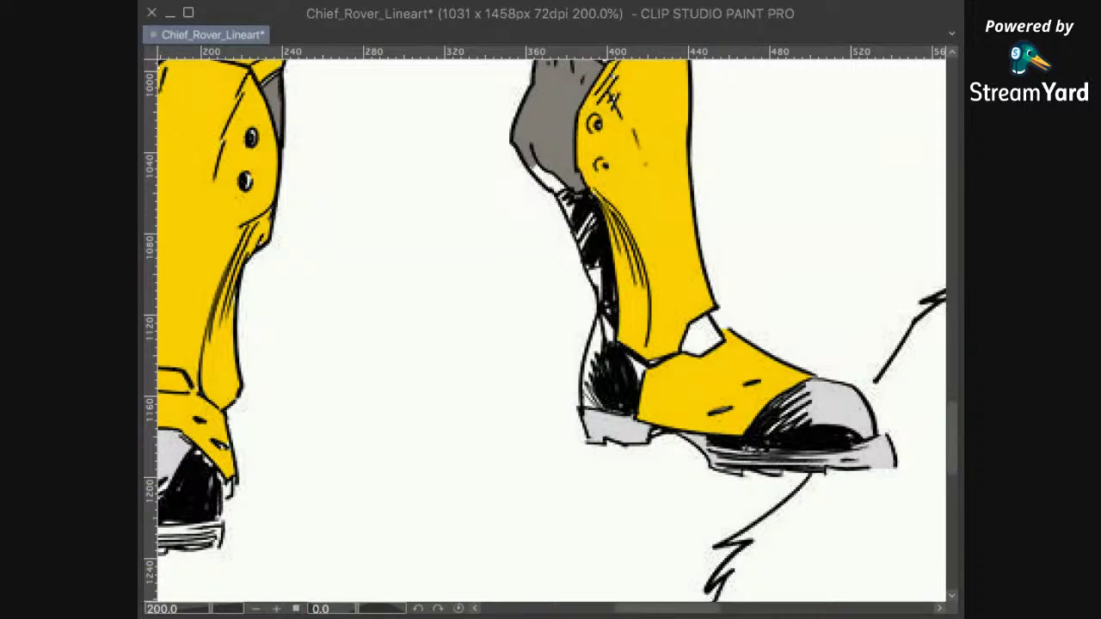
drag(727, 411, 690, 451)
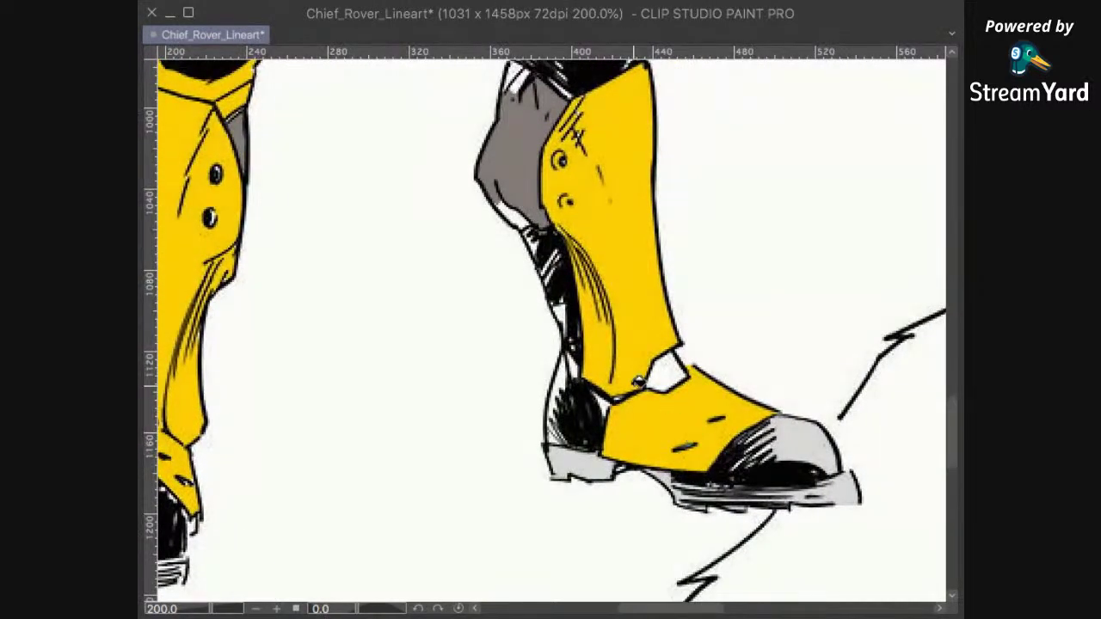
scroll(672, 393, up, 6)
drag(681, 388, 681, 420)
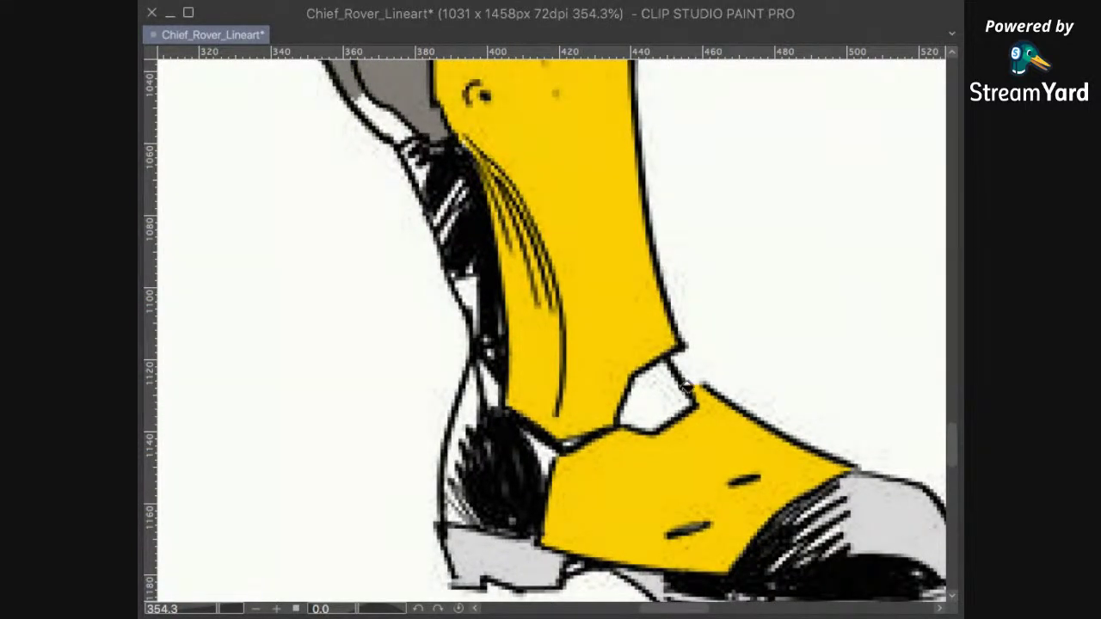
drag(848, 450, 733, 414)
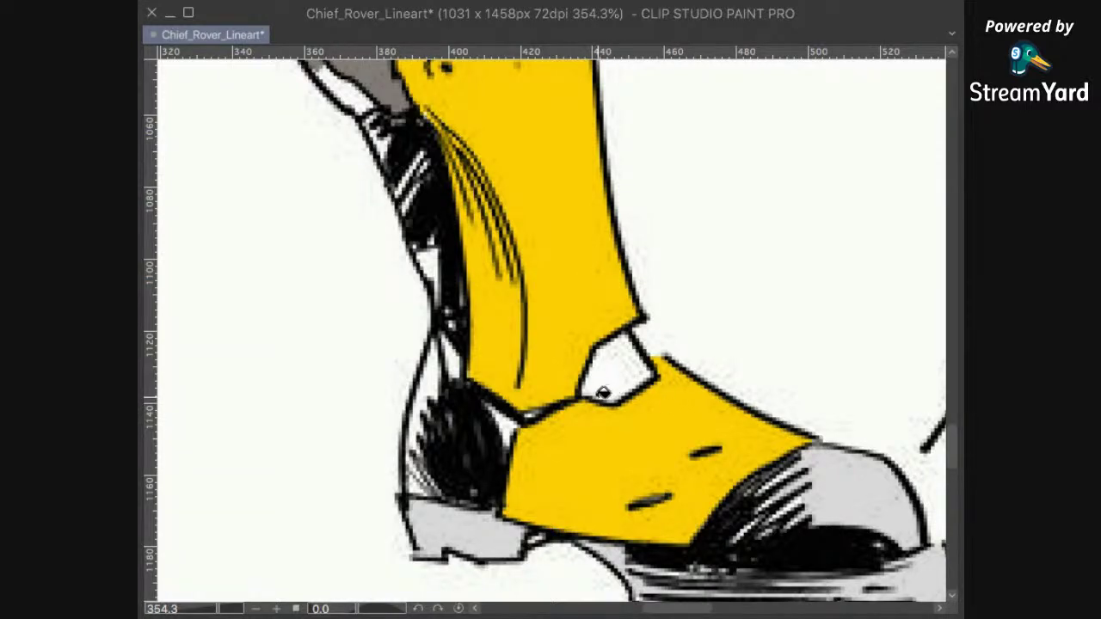
scroll(607, 391, down, 6)
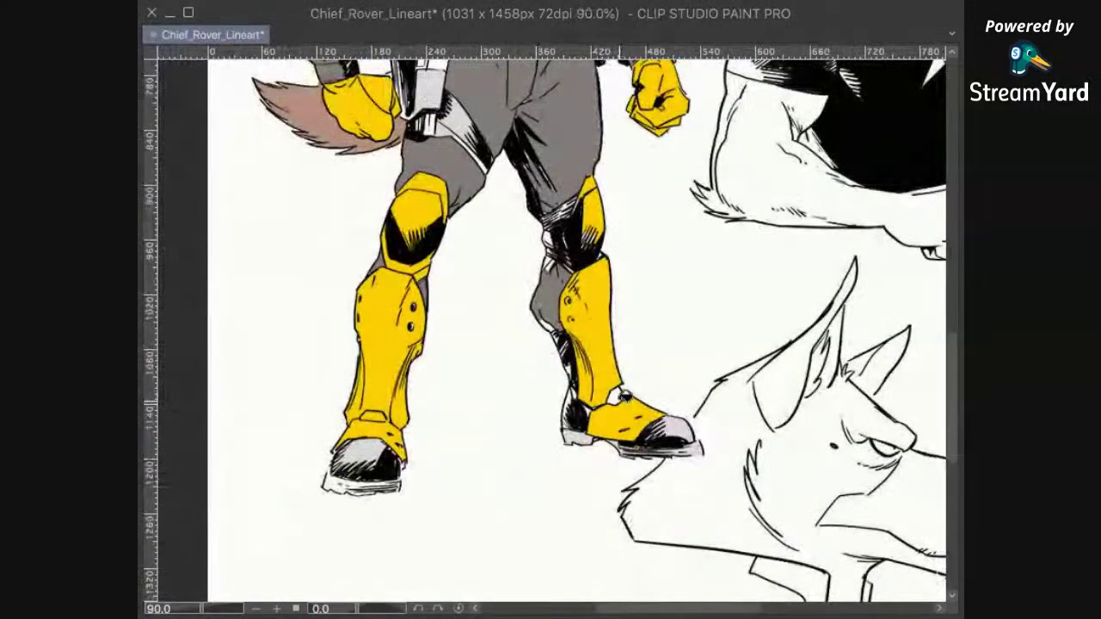
scroll(617, 391, up, 10)
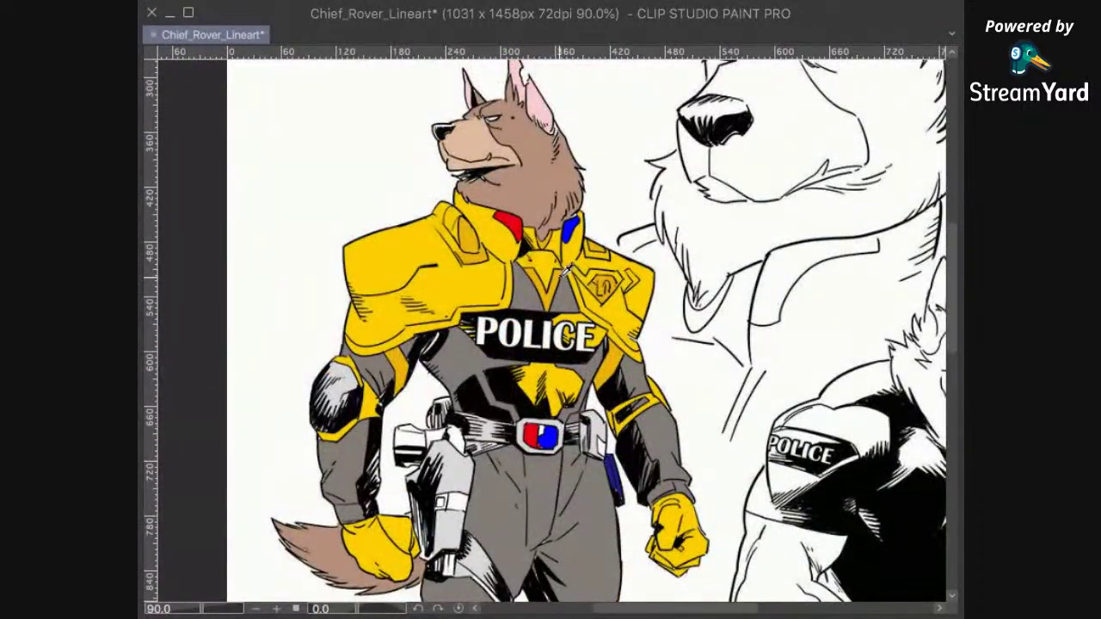
scroll(602, 292, down, 5)
scroll(657, 307, down, 4)
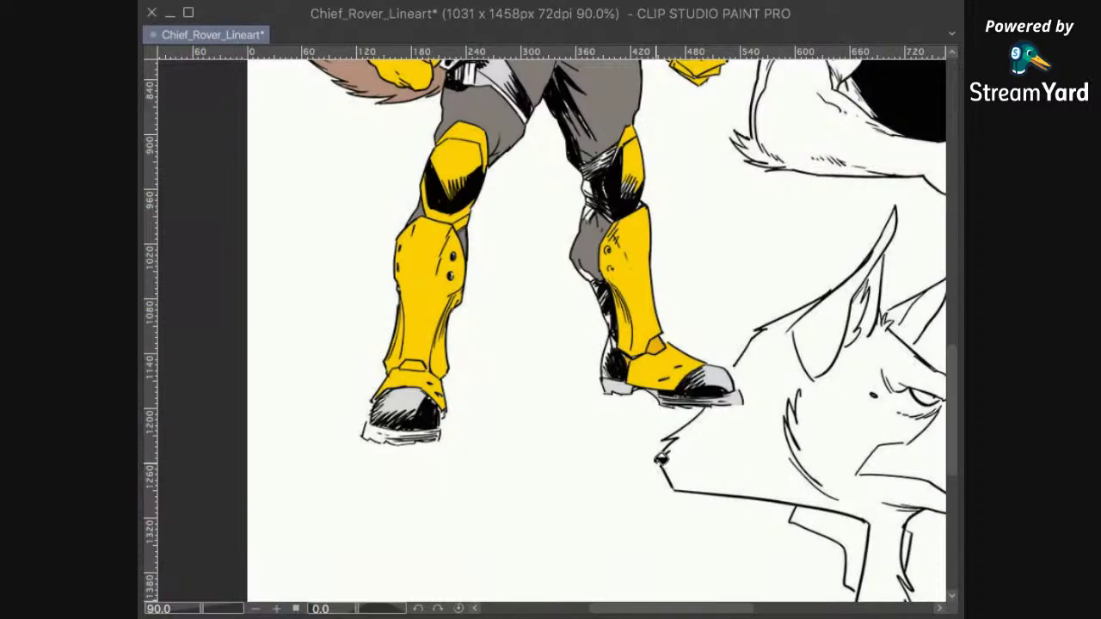
Step: Recolour the blue baton hanging at the hip behind the standing figure's belt pouch with light grey
scroll(607, 511, down, 5)
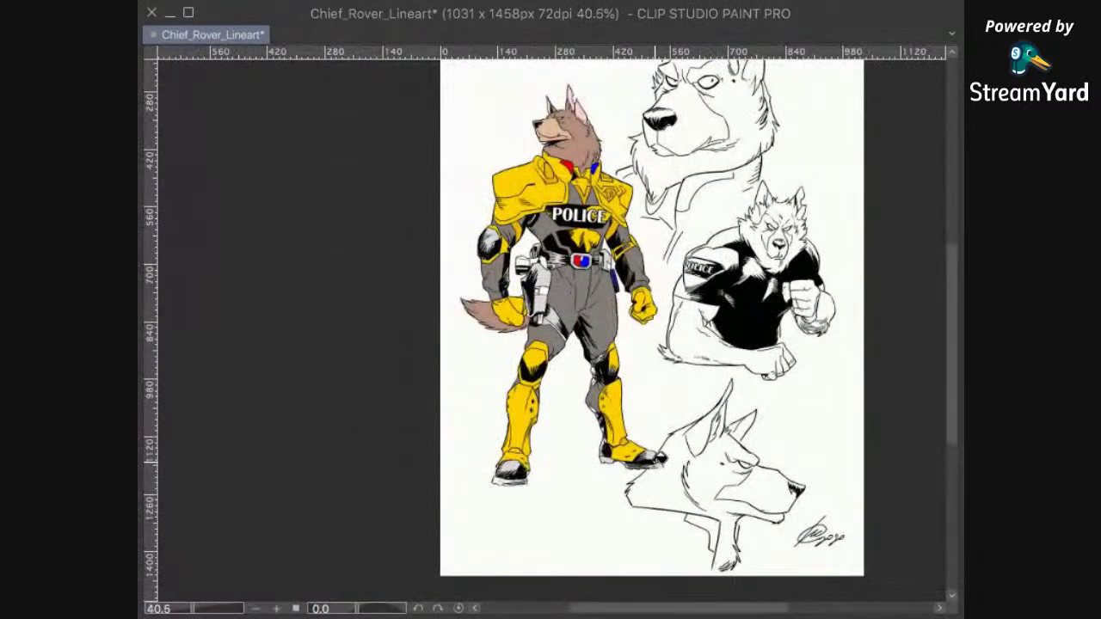
scroll(533, 452, up, 5)
scroll(532, 457, up, 2)
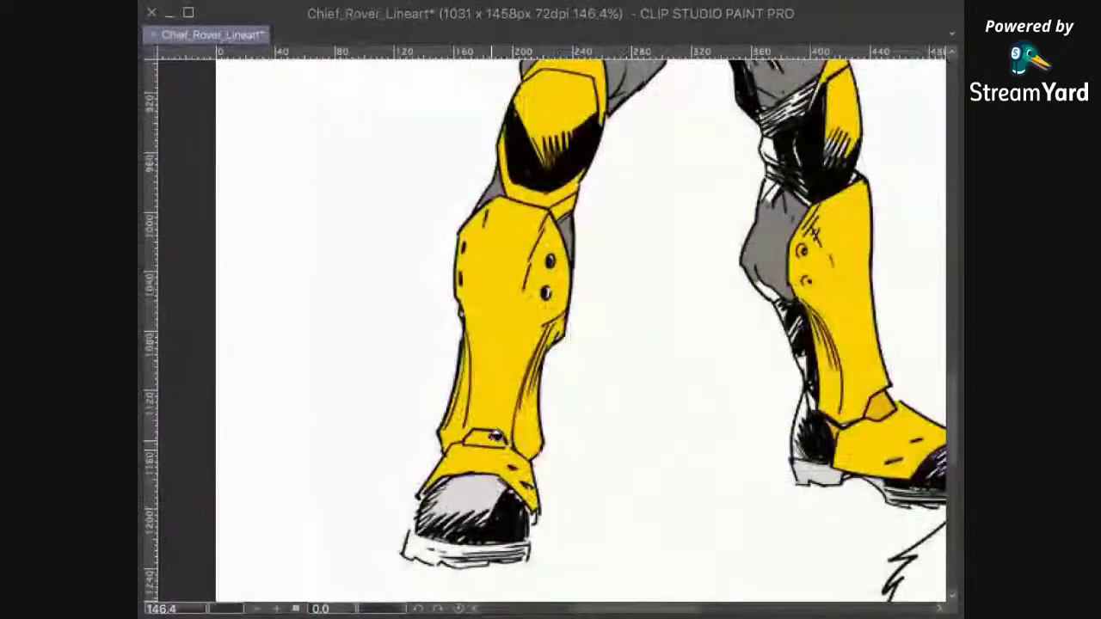
scroll(584, 505, down, 4)
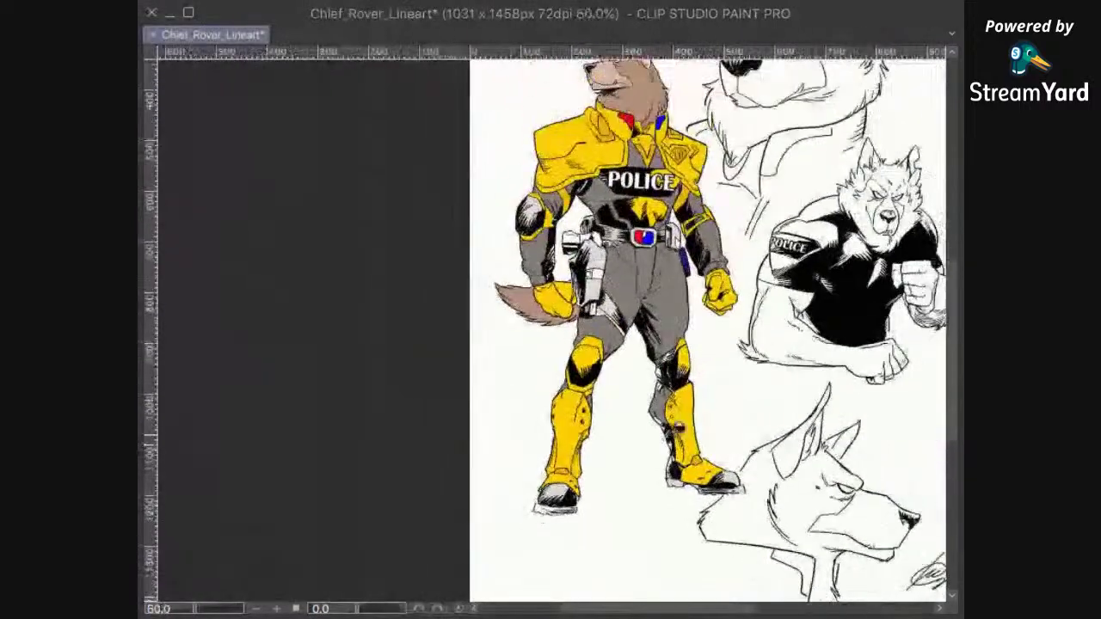
scroll(705, 371, up, 1)
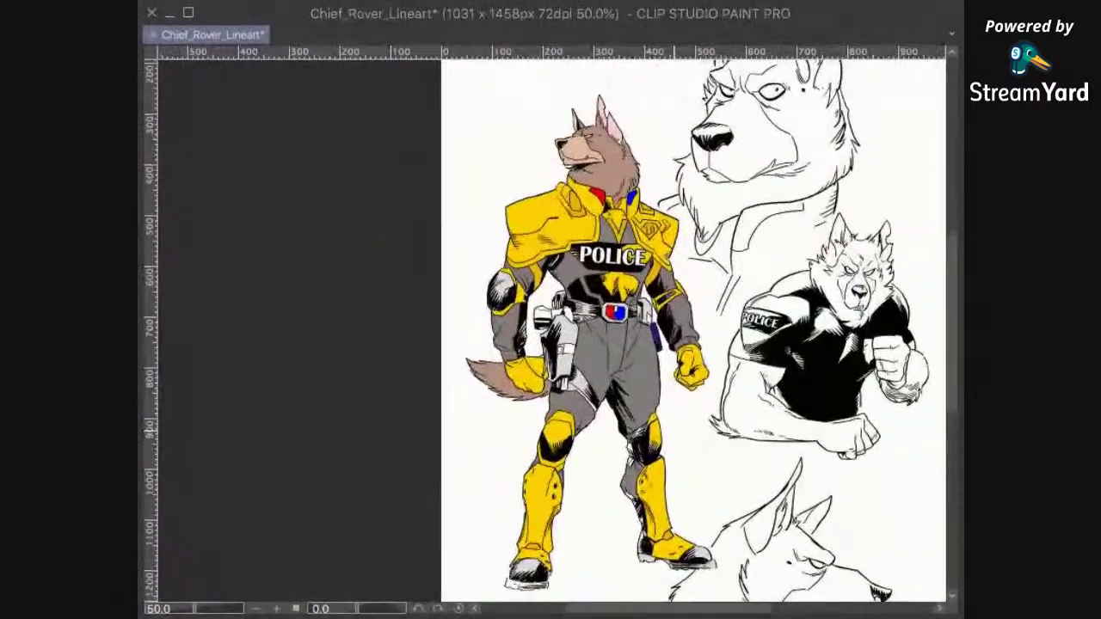
scroll(681, 408, up, 1)
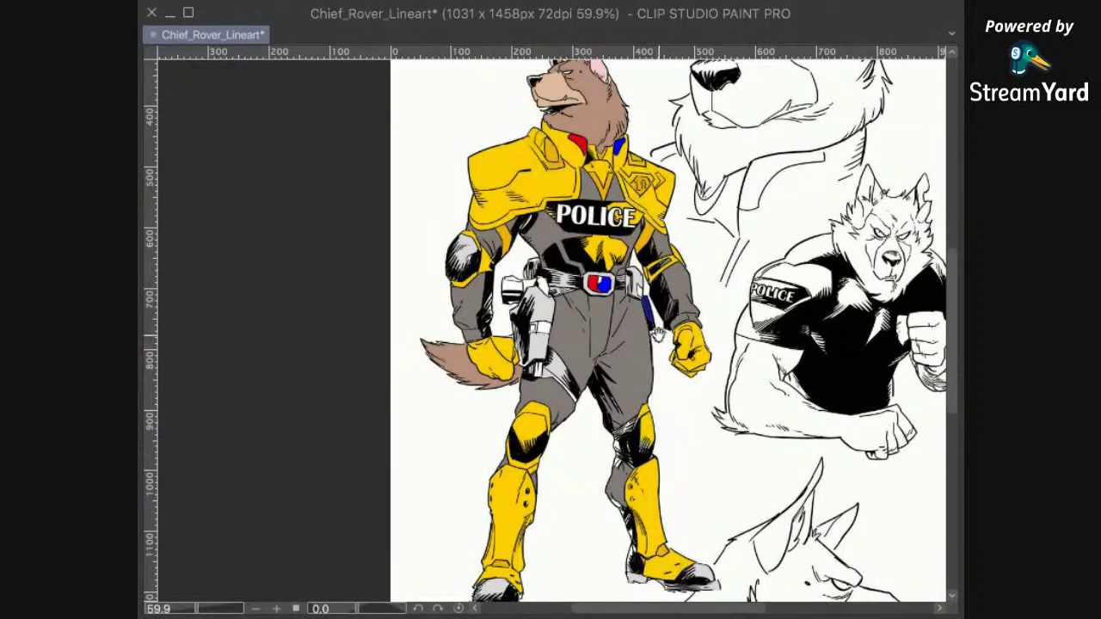
scroll(659, 360, up, 5)
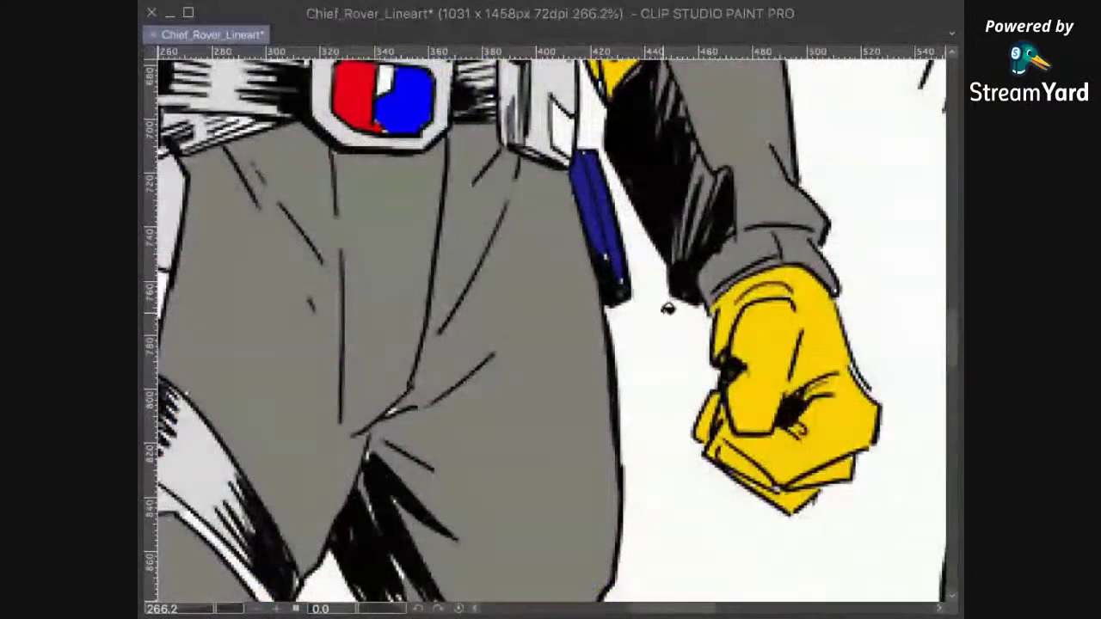
scroll(659, 360, up, 4)
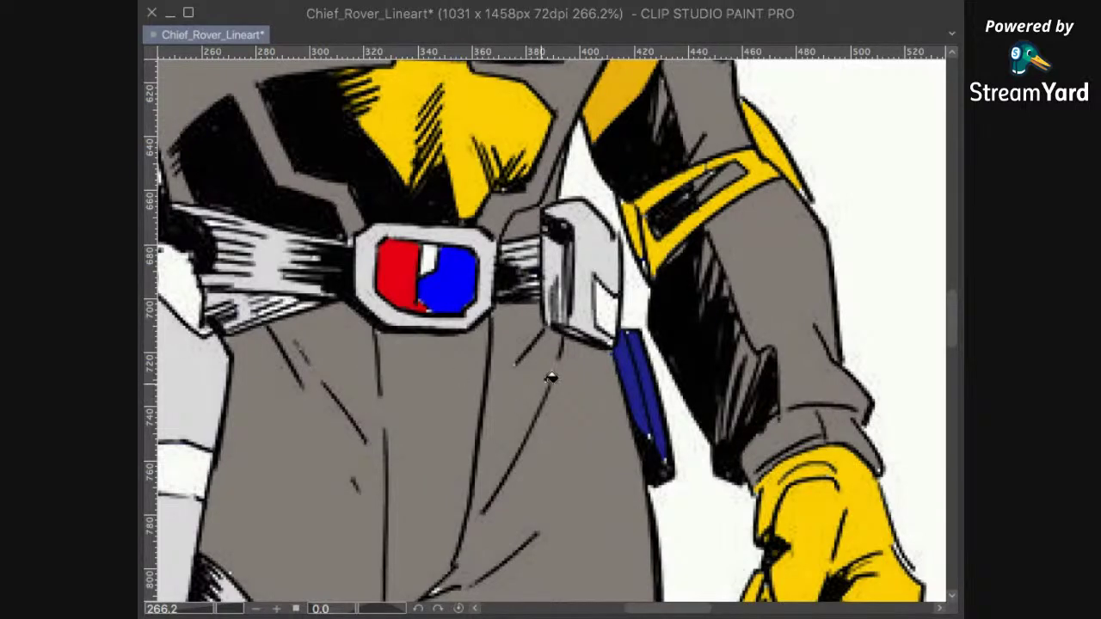
click(647, 380)
click(643, 389)
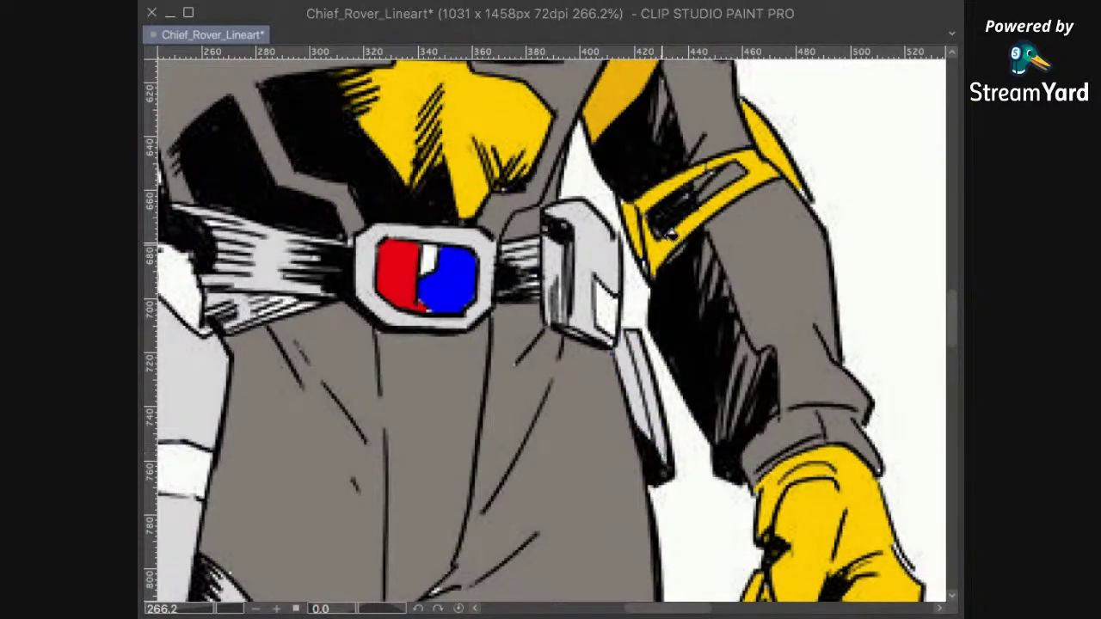
Step: Examine the coloured standing figure and the uncoloured muscular bust and head sketches beside it
scroll(786, 242, down, 10)
scroll(739, 316, down, 2)
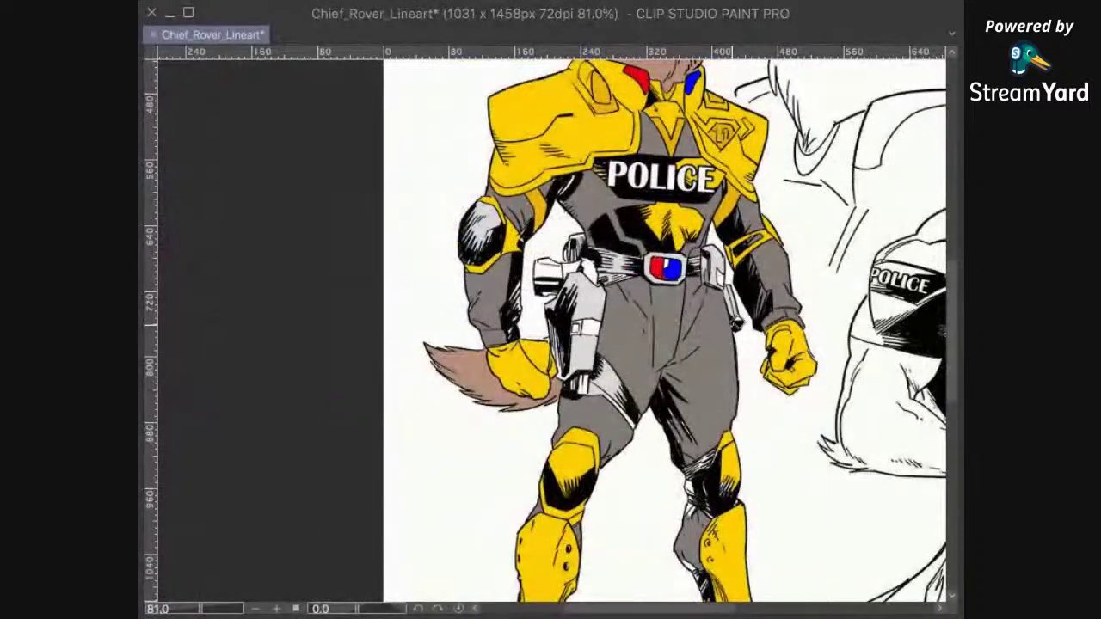
drag(772, 243, 706, 330)
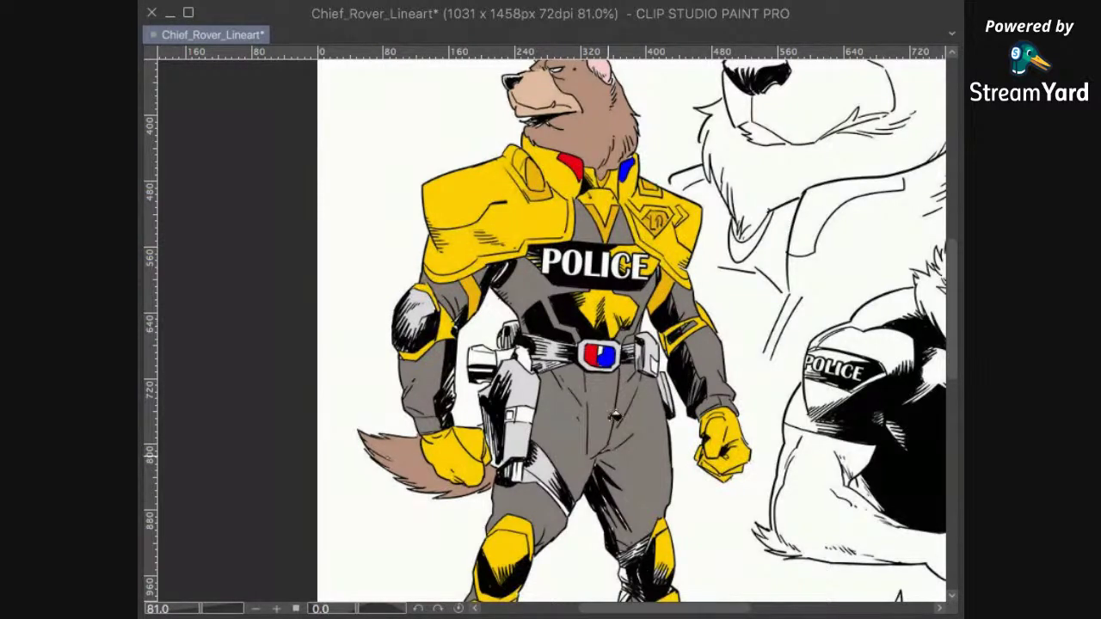
drag(919, 393, 793, 519)
scroll(620, 411, up, 2)
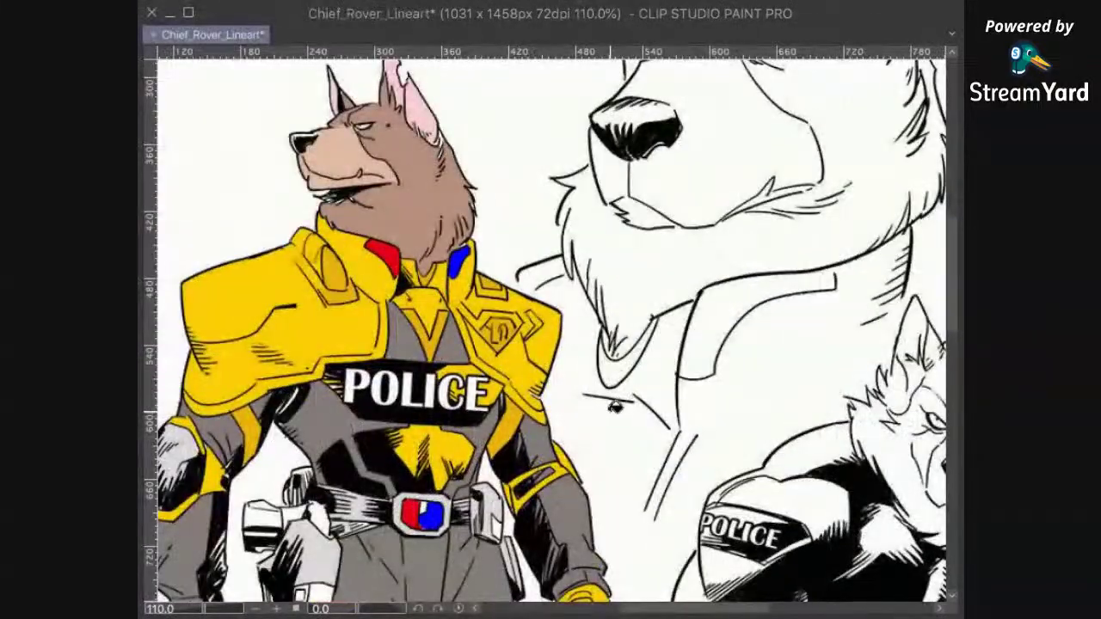
drag(621, 422, 474, 371)
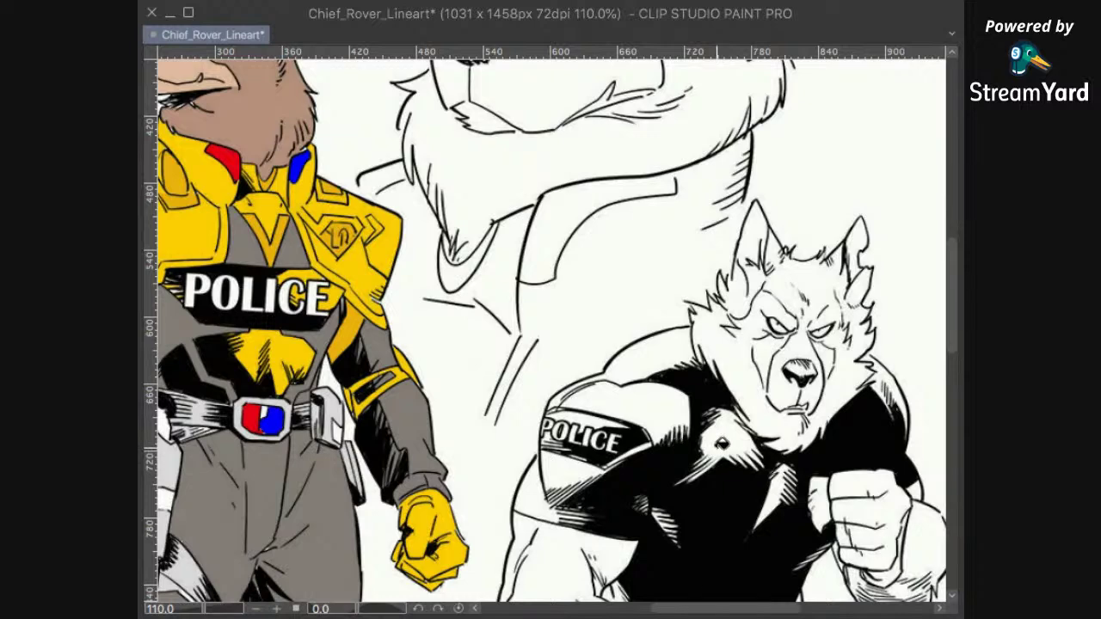
drag(823, 541, 726, 430)
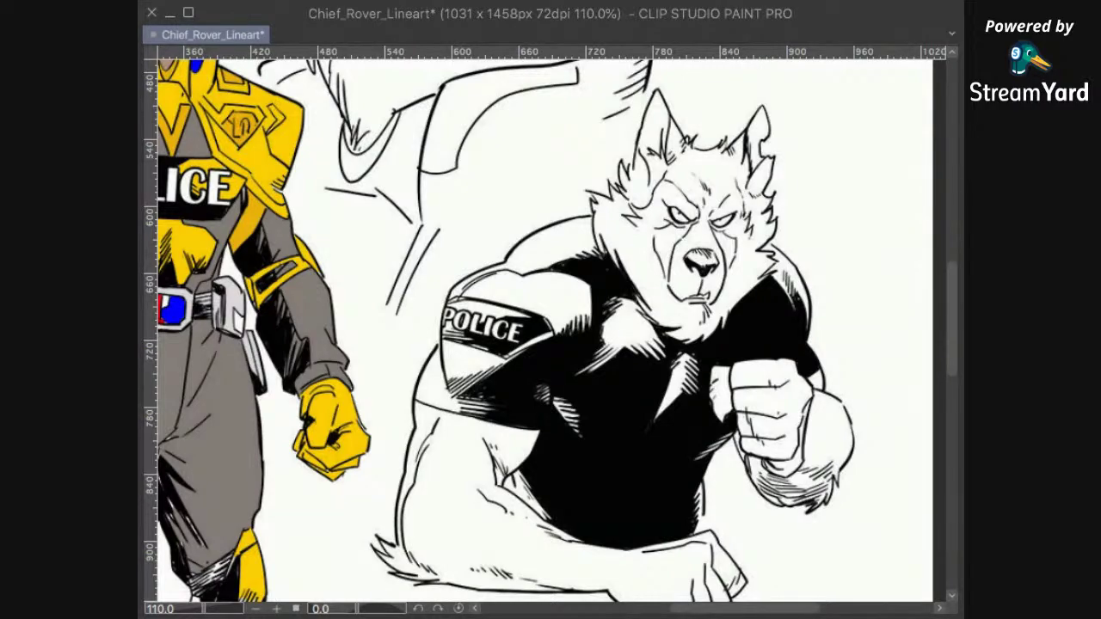
drag(534, 422, 495, 302)
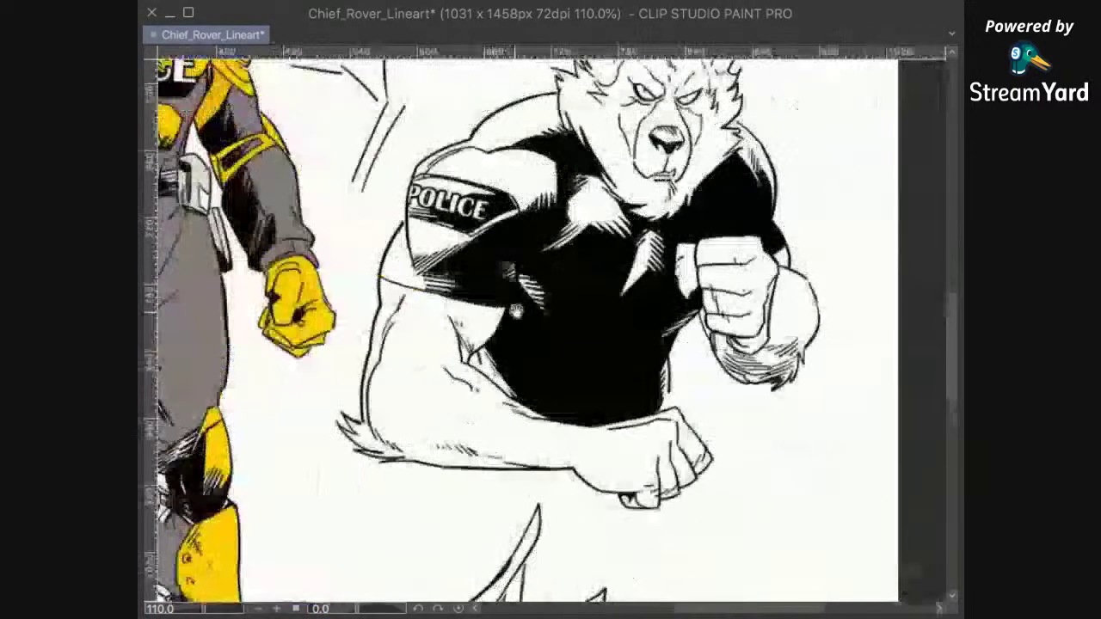
scroll(659, 285, down, 7)
drag(653, 194, 612, 355)
scroll(585, 342, up, 3)
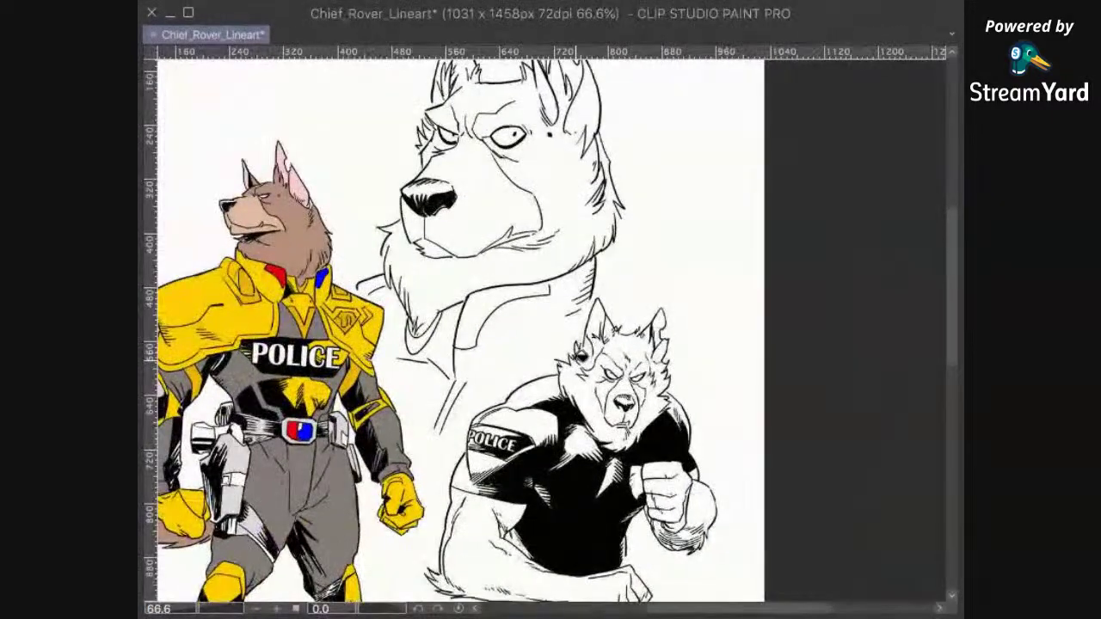
drag(516, 379, 451, 257)
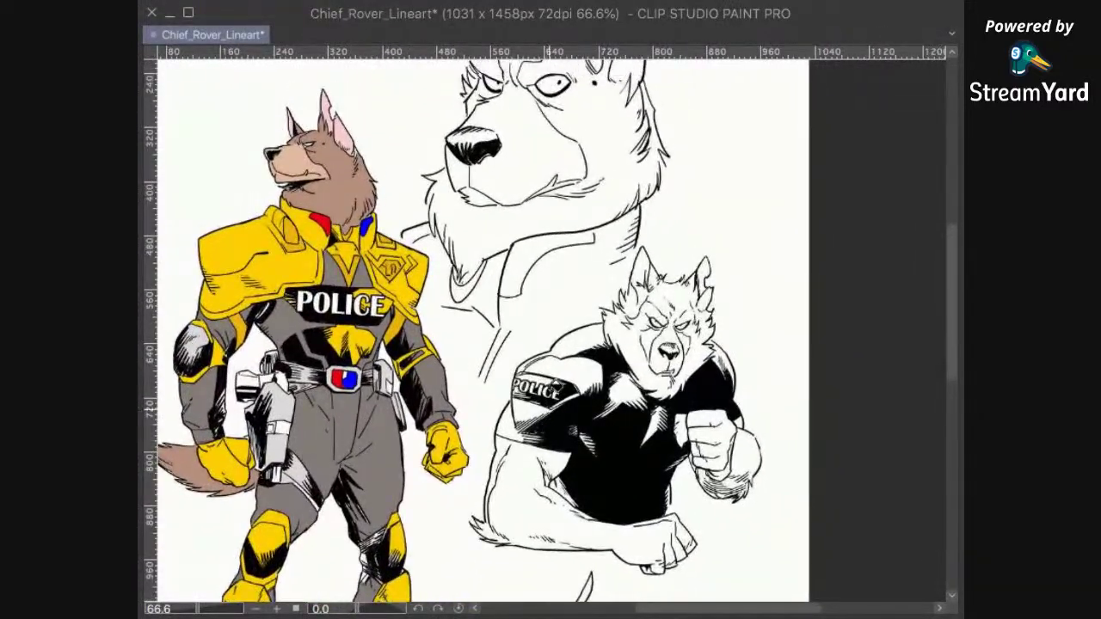
scroll(551, 389, up, 1)
drag(655, 437, 725, 295)
drag(619, 248, 593, 282)
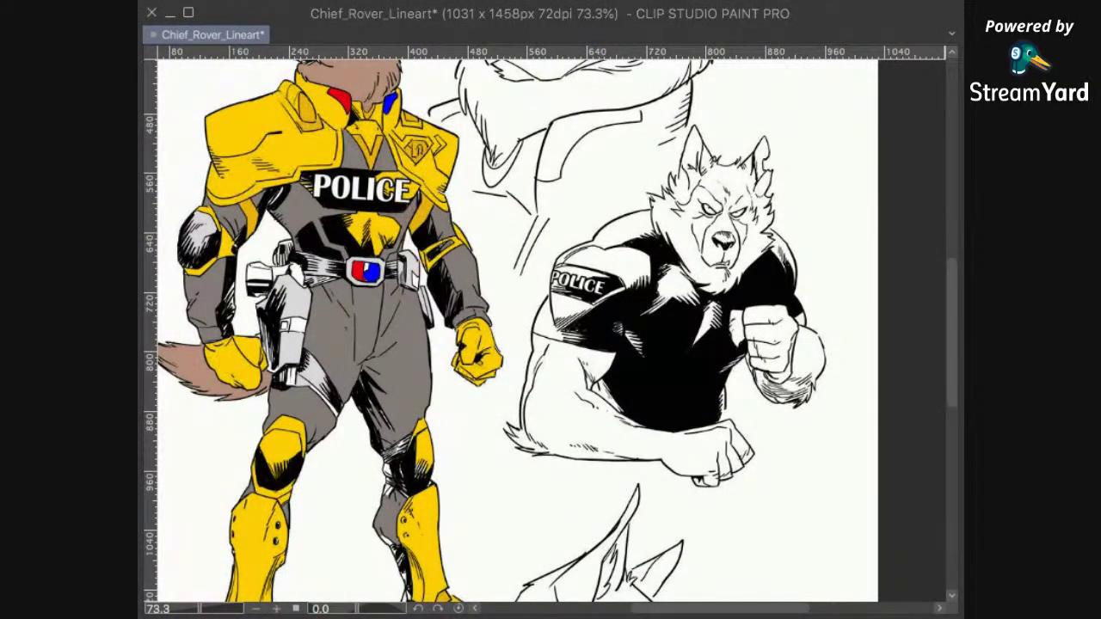
drag(535, 336, 508, 310)
drag(645, 249, 698, 413)
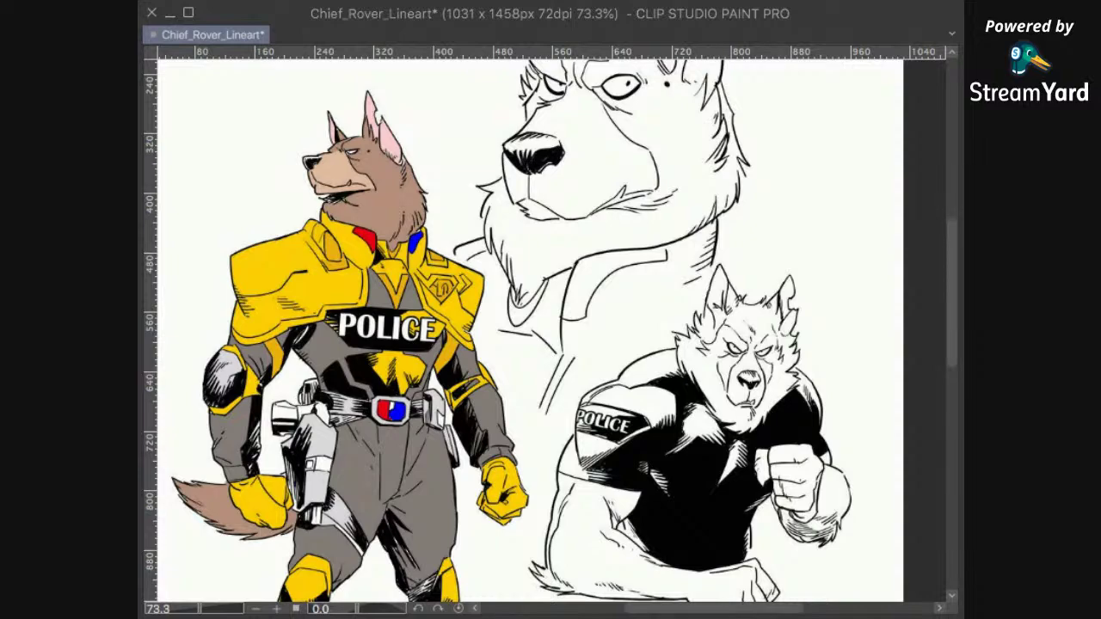
Step: Fill the face and head fur of the muscular bust in the police T-shirt with brown
drag(791, 406, 778, 353)
scroll(768, 315, up, 3)
click(721, 378)
scroll(757, 451, down, 4)
click(757, 385)
scroll(752, 391, up, 3)
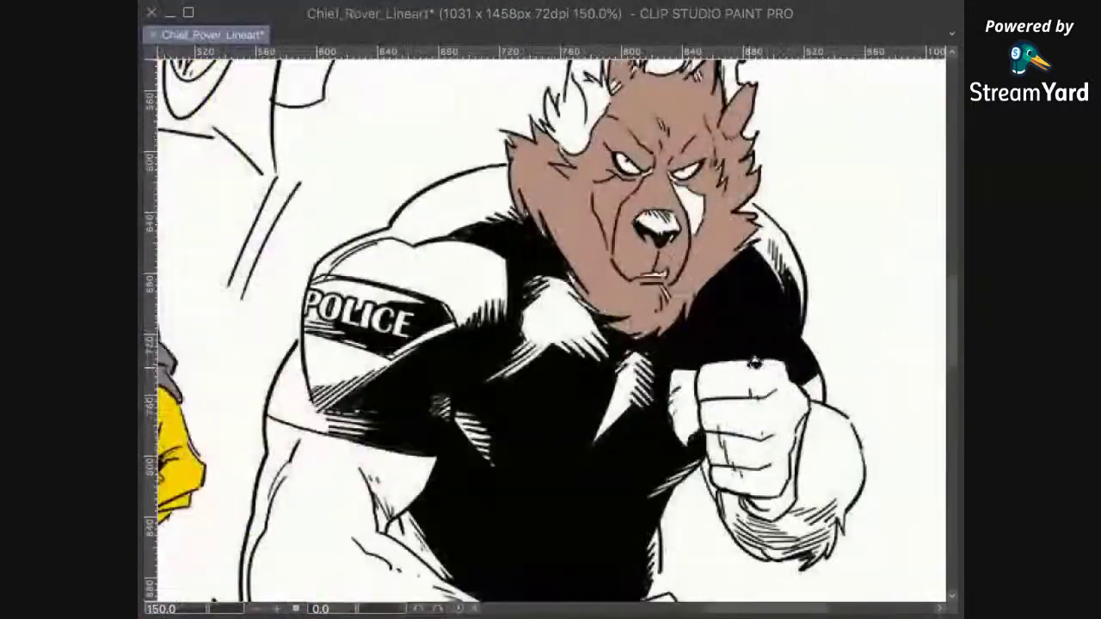
Step: Fill the bust's raised fist, wrist and forearm with brown, including the gaps between the fingers and the shaded elbow fur
click(685, 406)
drag(814, 497, 776, 477)
click(799, 459)
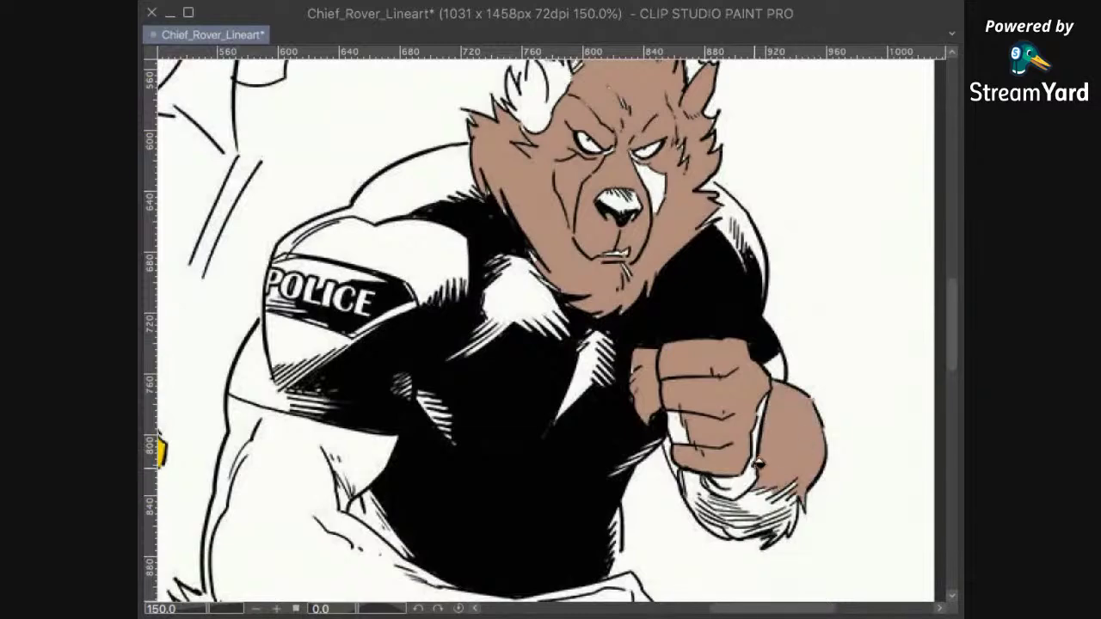
click(747, 481)
drag(781, 416, 766, 469)
click(761, 421)
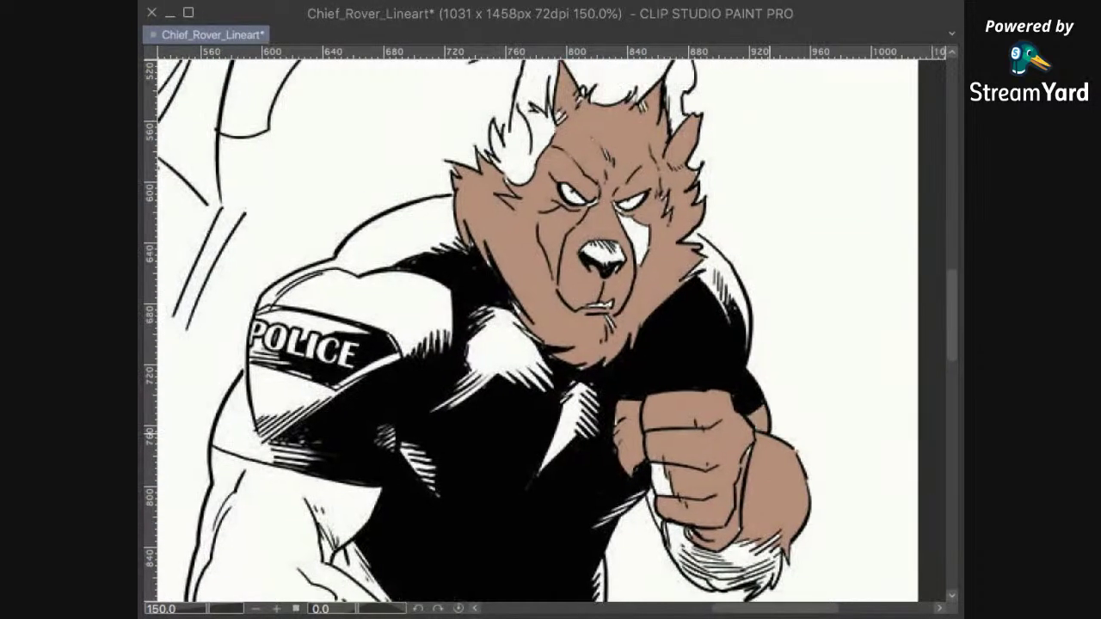
drag(771, 576, 785, 503)
click(773, 486)
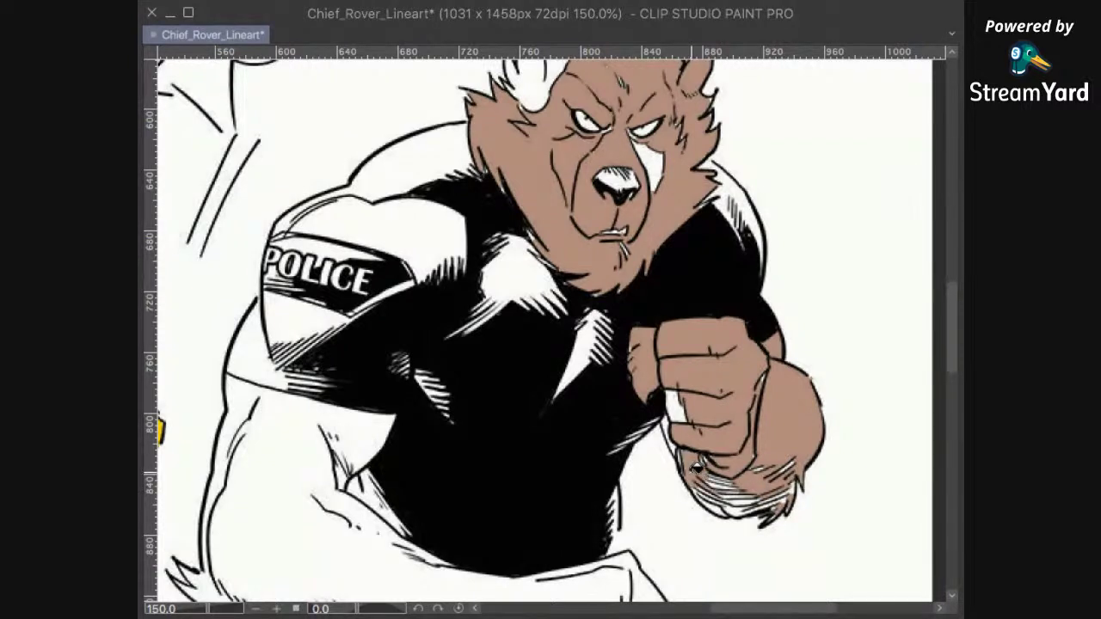
click(673, 419)
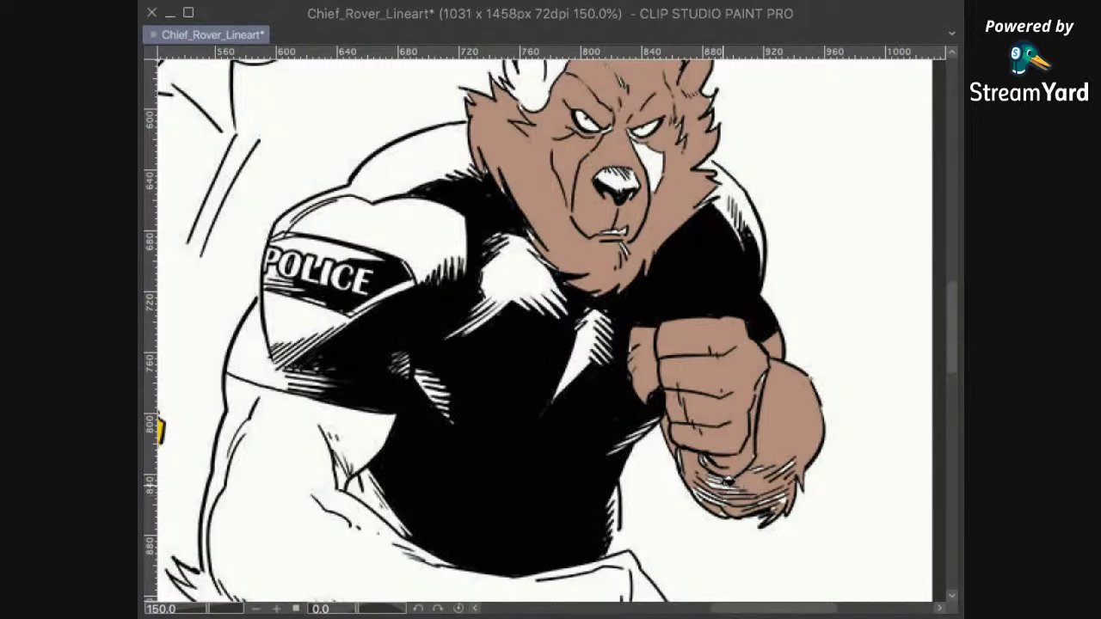
Step: Fill the bust's lowered arm and hand and the white strip beside the muzzle with brown
drag(756, 488, 786, 390)
click(658, 520)
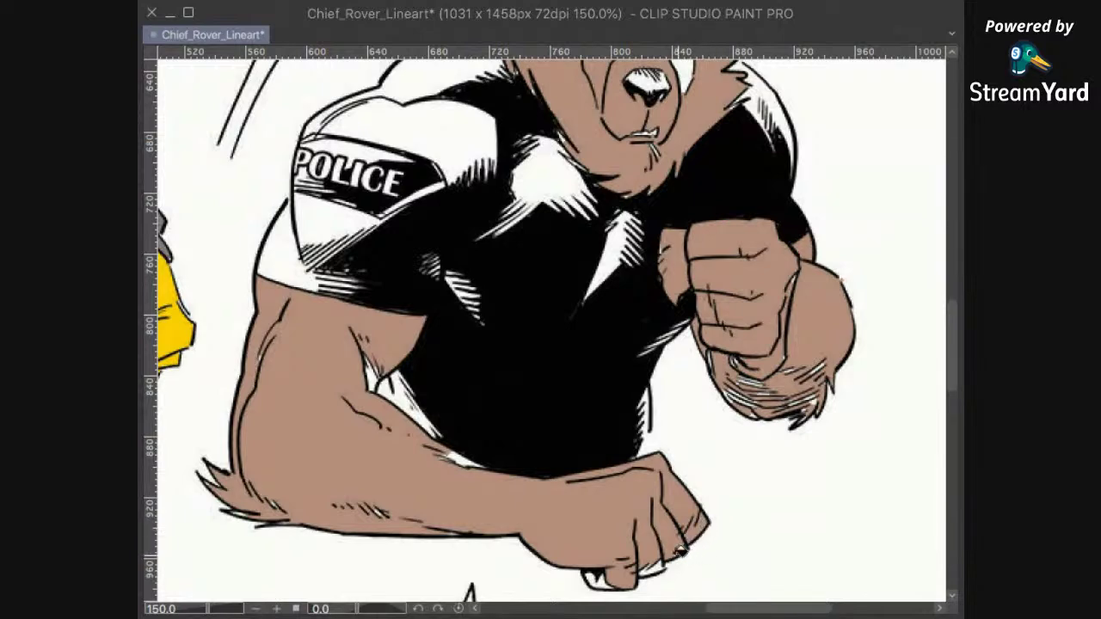
click(591, 578)
drag(551, 378, 664, 472)
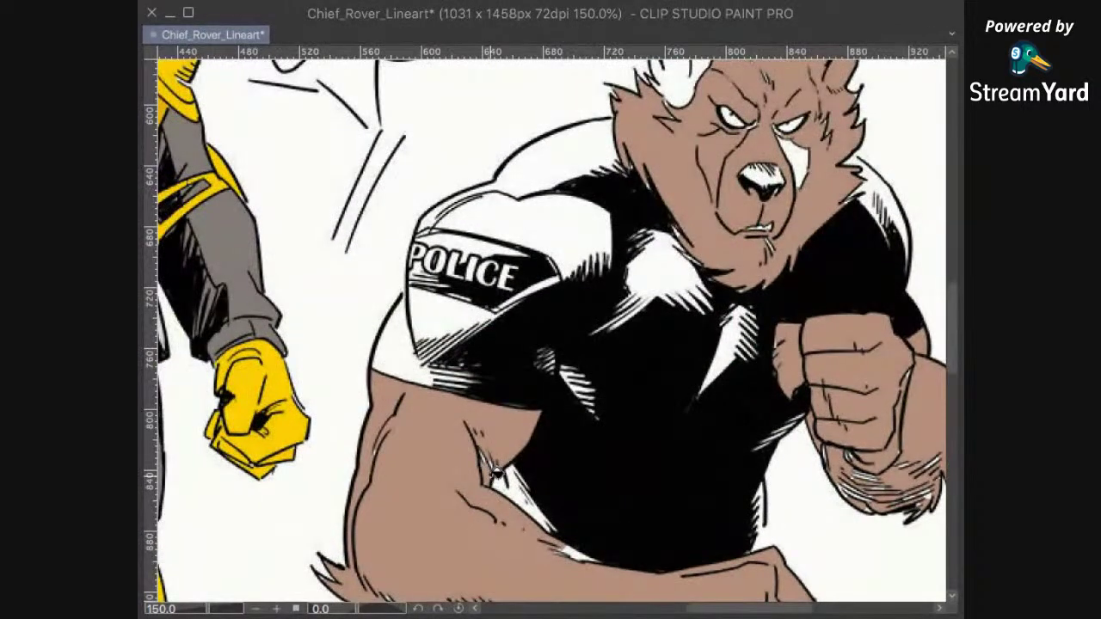
drag(545, 387, 579, 487)
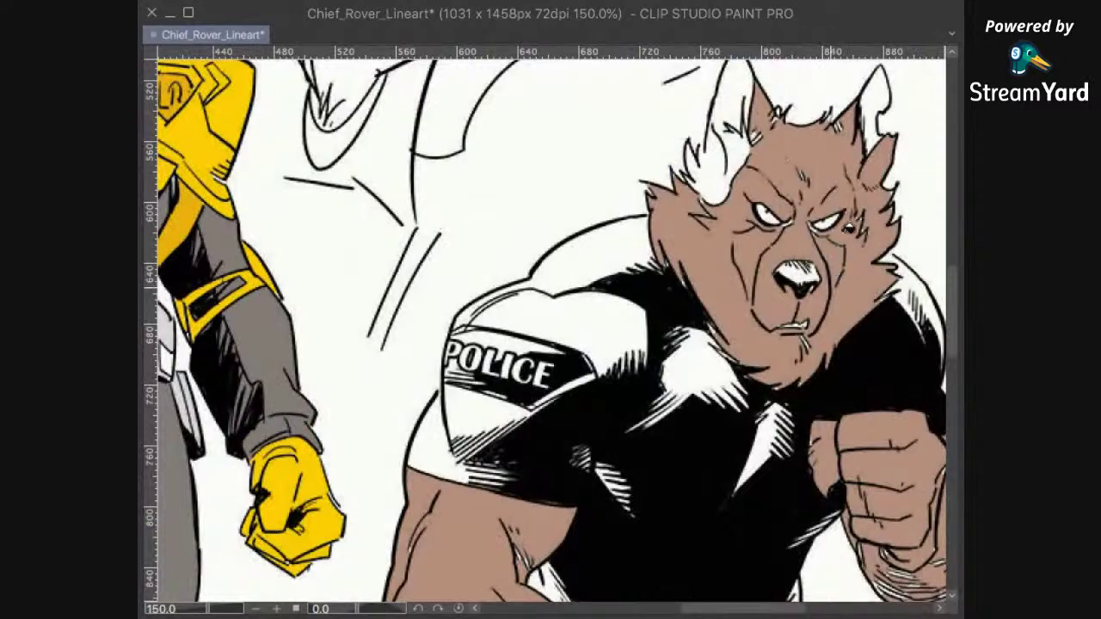
drag(835, 176, 801, 304)
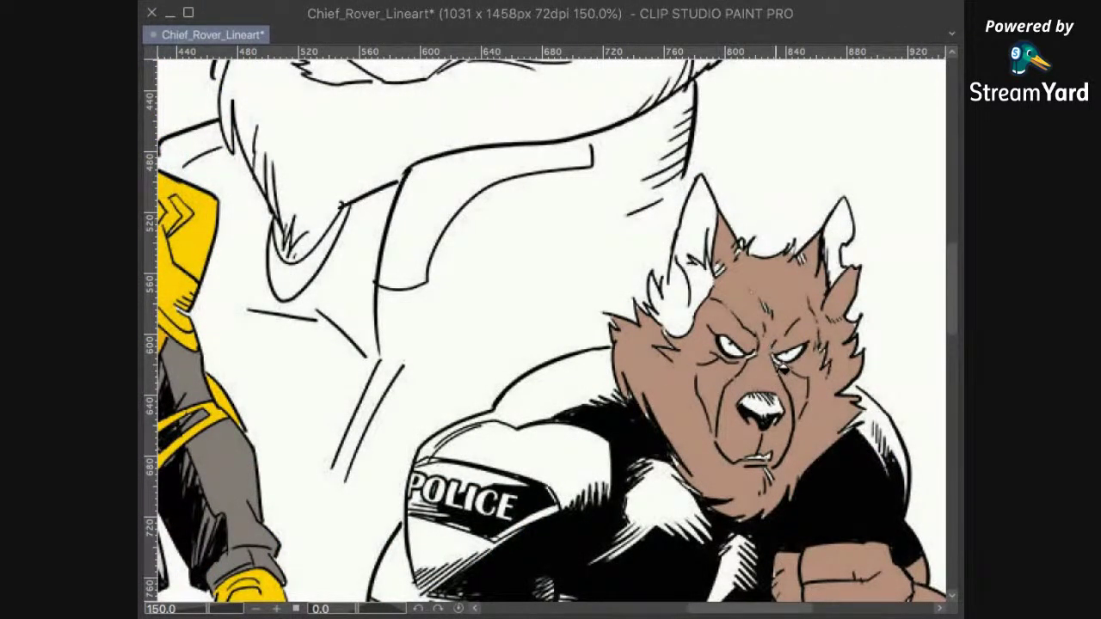
Step: Try to fill the white fur tuft below the bust's ear with brown, and undo the fill
scroll(783, 369, down, 3)
scroll(723, 340, up, 3)
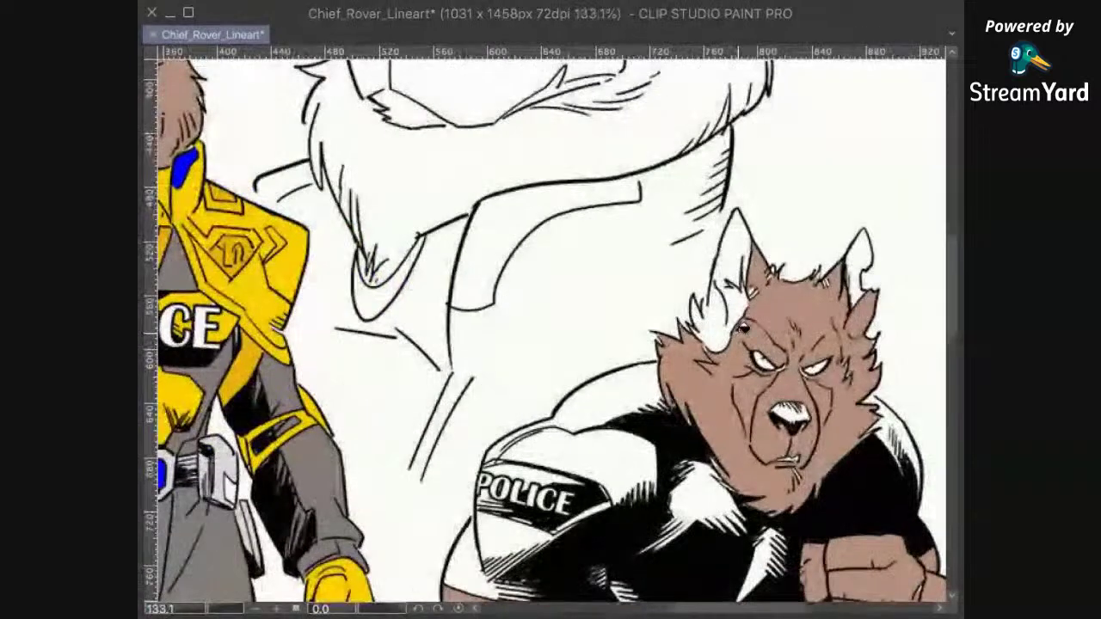
click(713, 342)
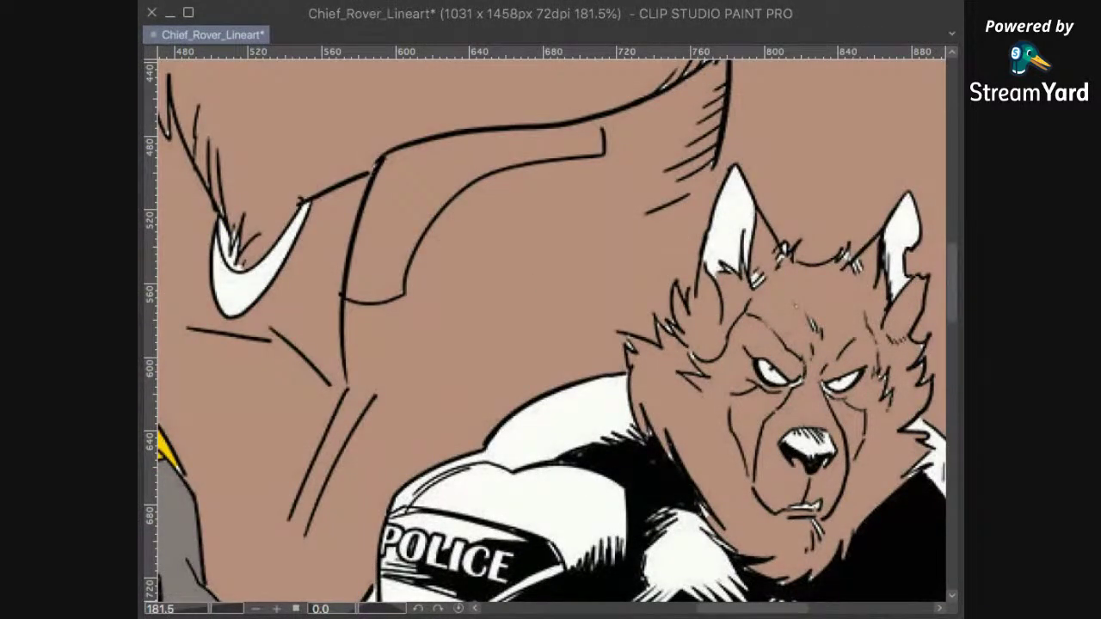
key(ctrl+z)
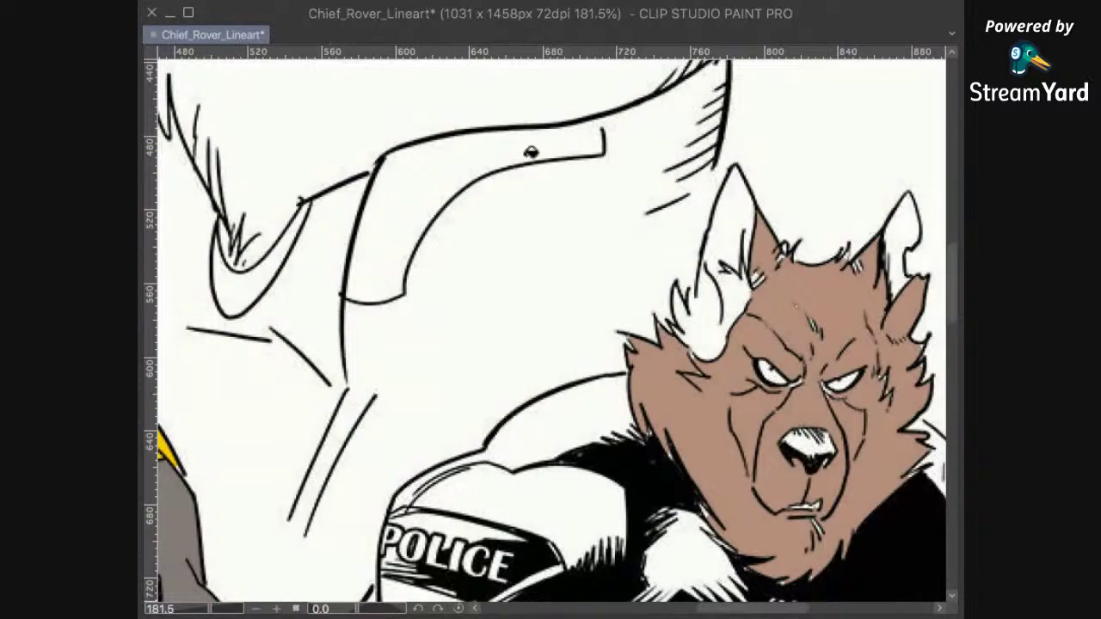
Step: Lasso the white fur tuft below the bust's ear along its outline, fill it with brown, and deselect
drag(710, 349, 618, 365)
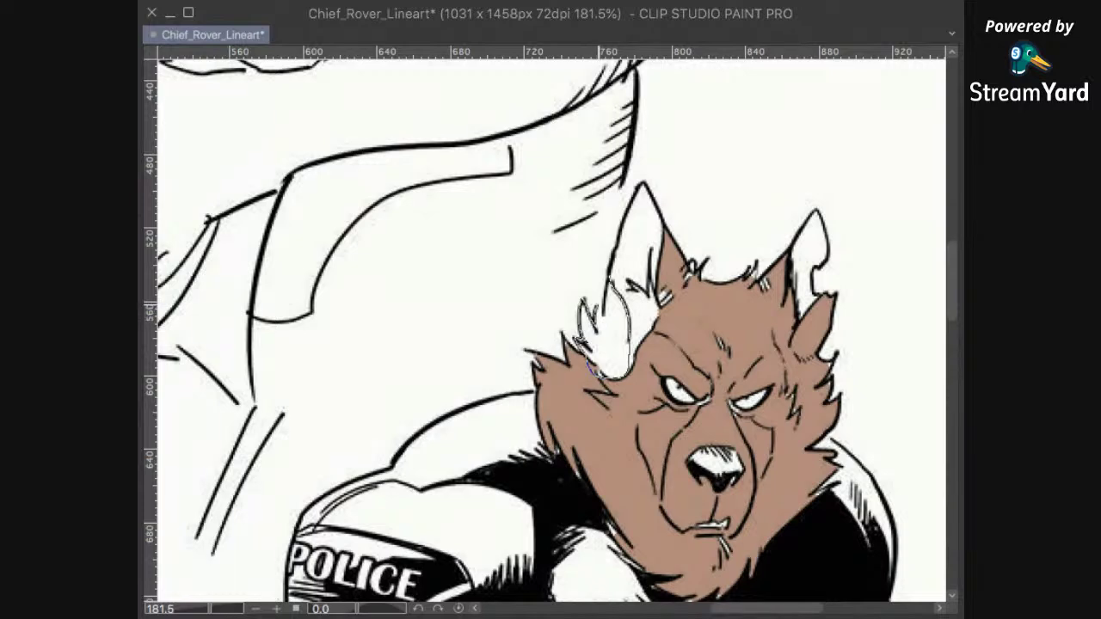
drag(592, 367, 606, 377)
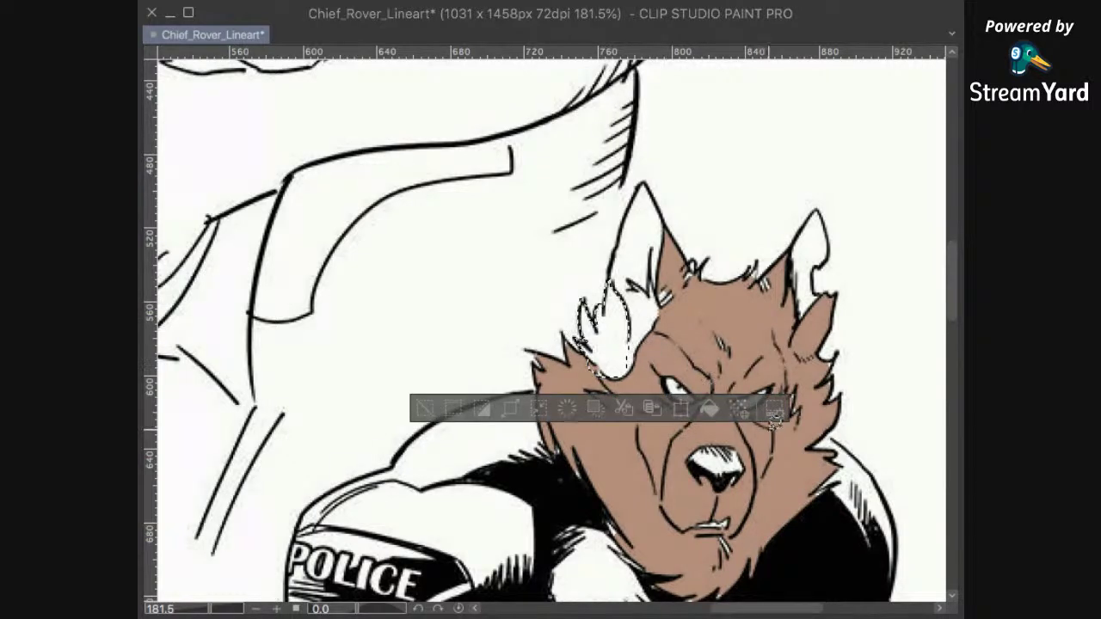
key(super+d)
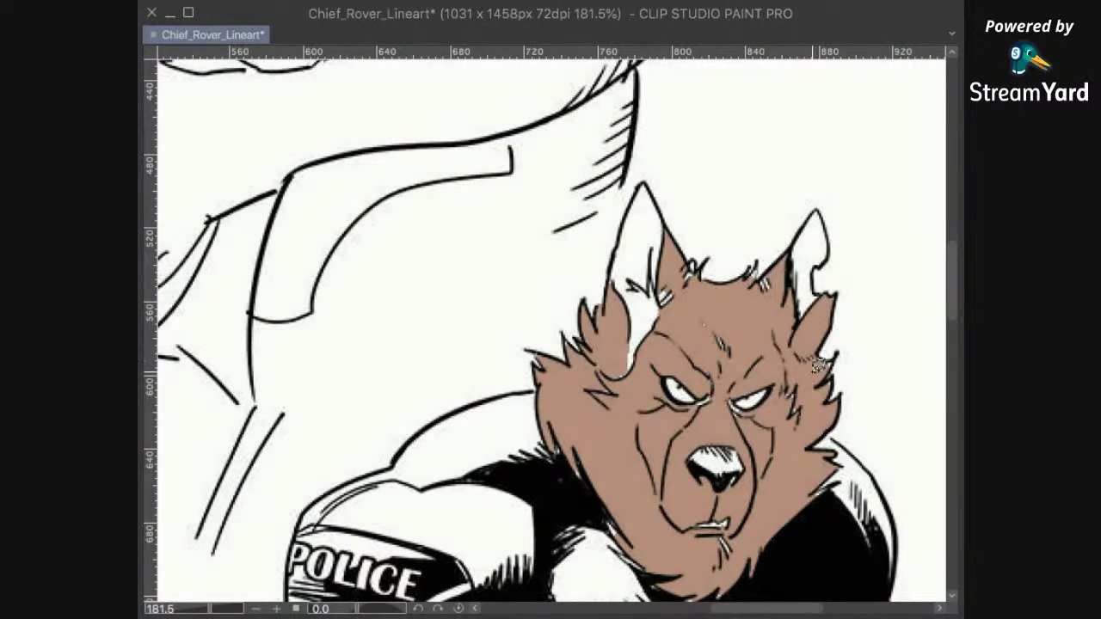
Step: Lasso the white sliver beside the curved cheek tuft below the bust's ear, fill it with brown, and deselect
scroll(793, 385, down, 3)
scroll(792, 386, up, 5)
scroll(716, 379, up, 2)
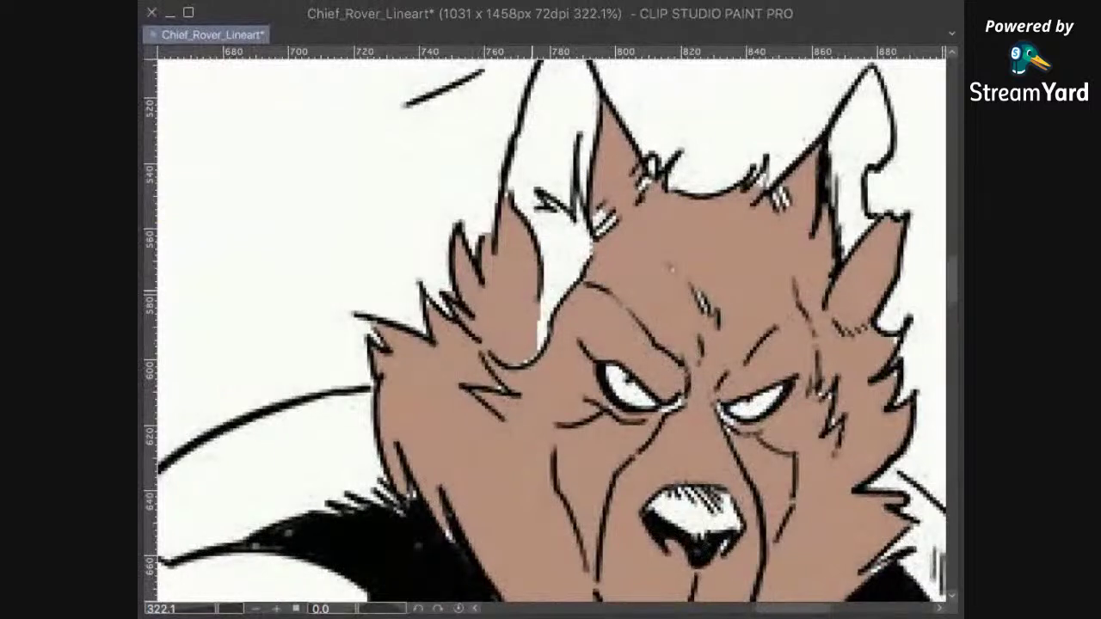
drag(449, 391, 451, 394)
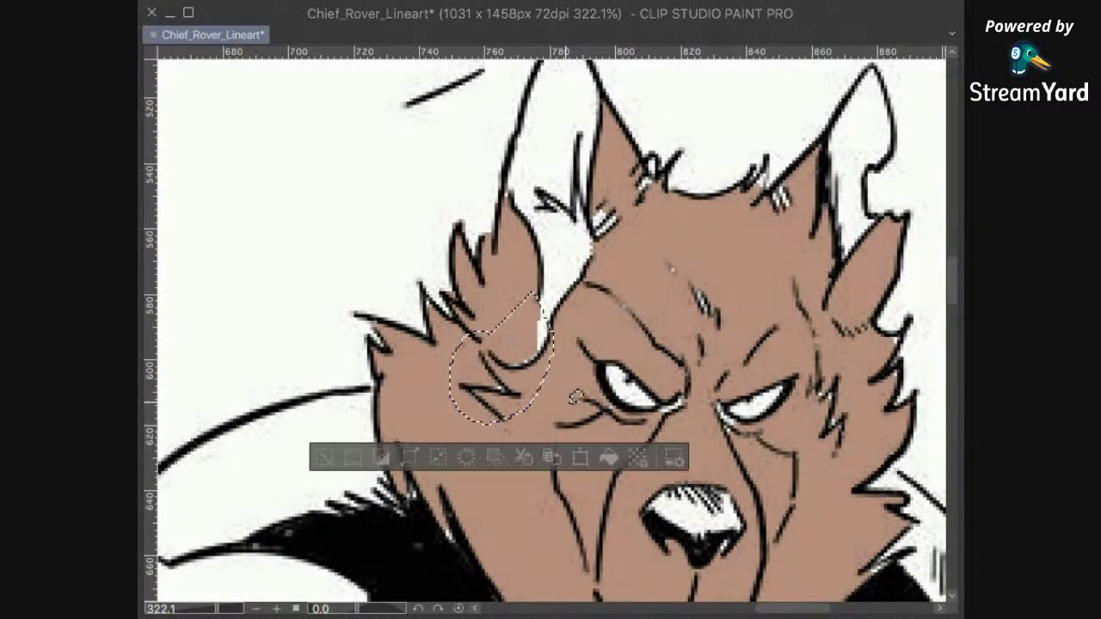
key(alt+BackSpace)
key(ctrl+d)
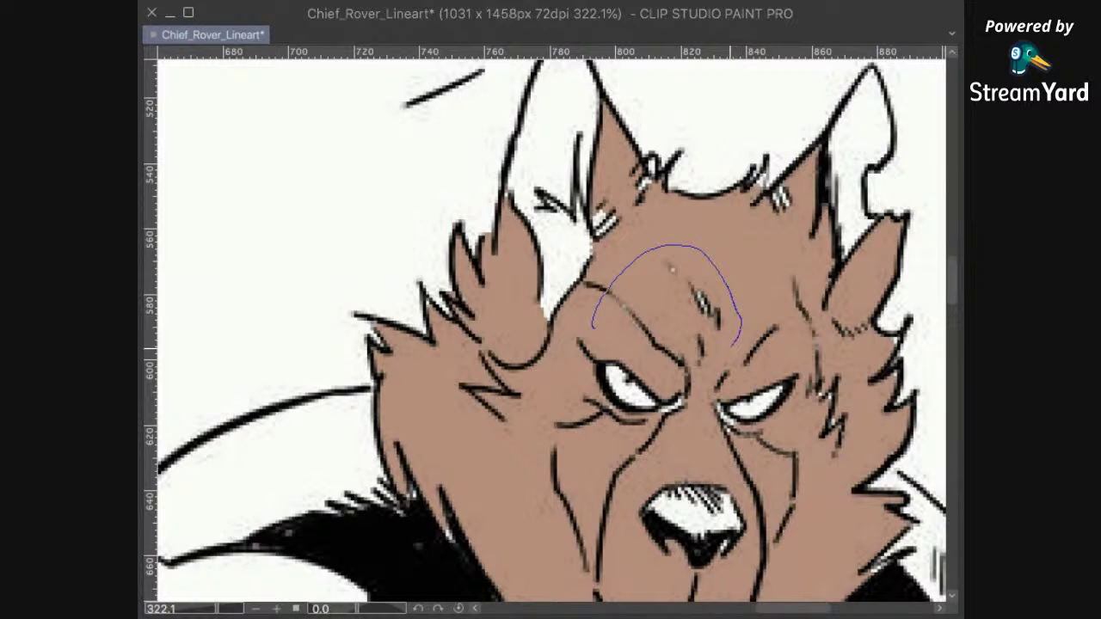
Step: Lasso the bust's brow from the forehead creases to the inner eye corner, fill the leftover white specks with brown, and deselect
mouse_move(687, 419)
mouse_down()
mouse_move(661, 429)
mouse_move(665, 394)
mouse_up()
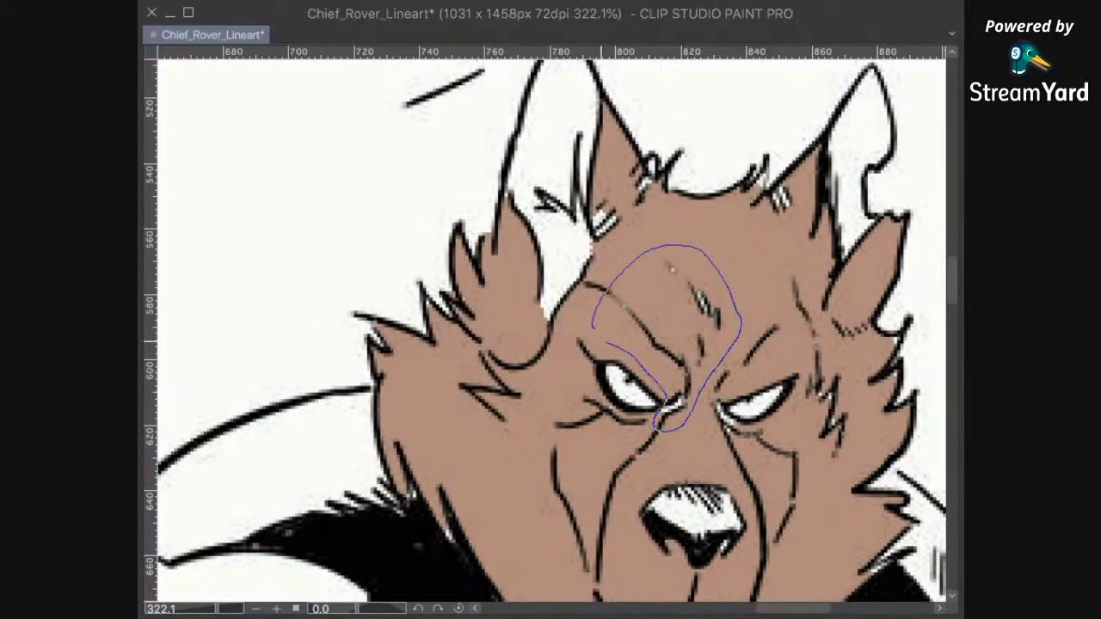
drag(606, 342, 595, 329)
click(772, 462)
key(ctrl+d)
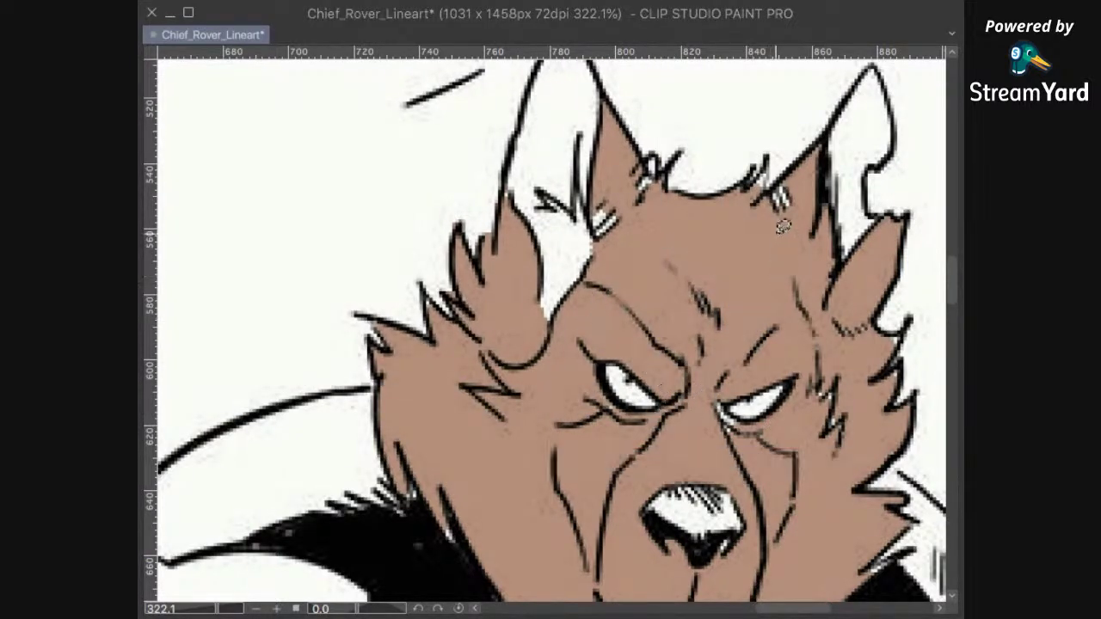
Step: Lasso the white gap at the inner corner of the bust's other eye, fill it with brown, and deselect
scroll(754, 339, down, 3)
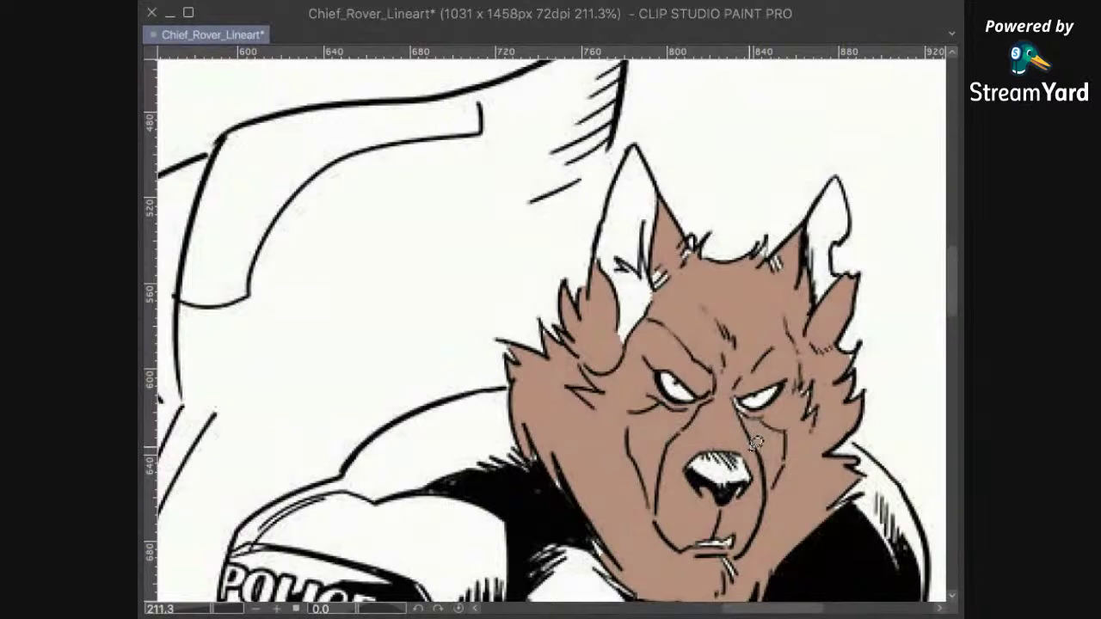
scroll(755, 442, down, 1)
scroll(742, 404, up, 5)
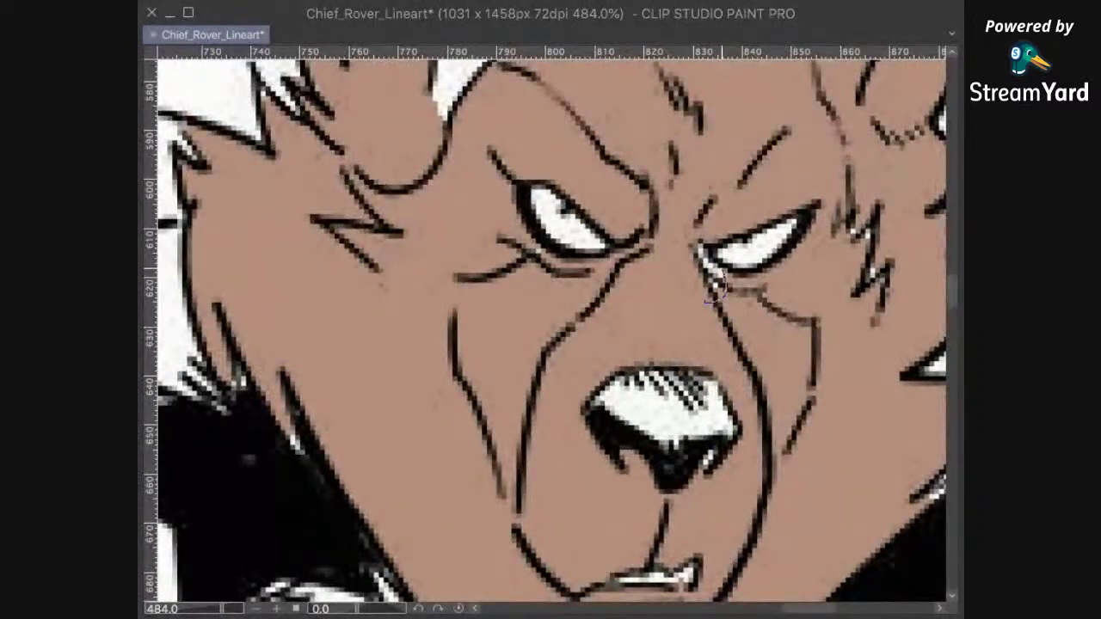
drag(707, 303, 689, 234)
click(811, 333)
key(ctrl+d)
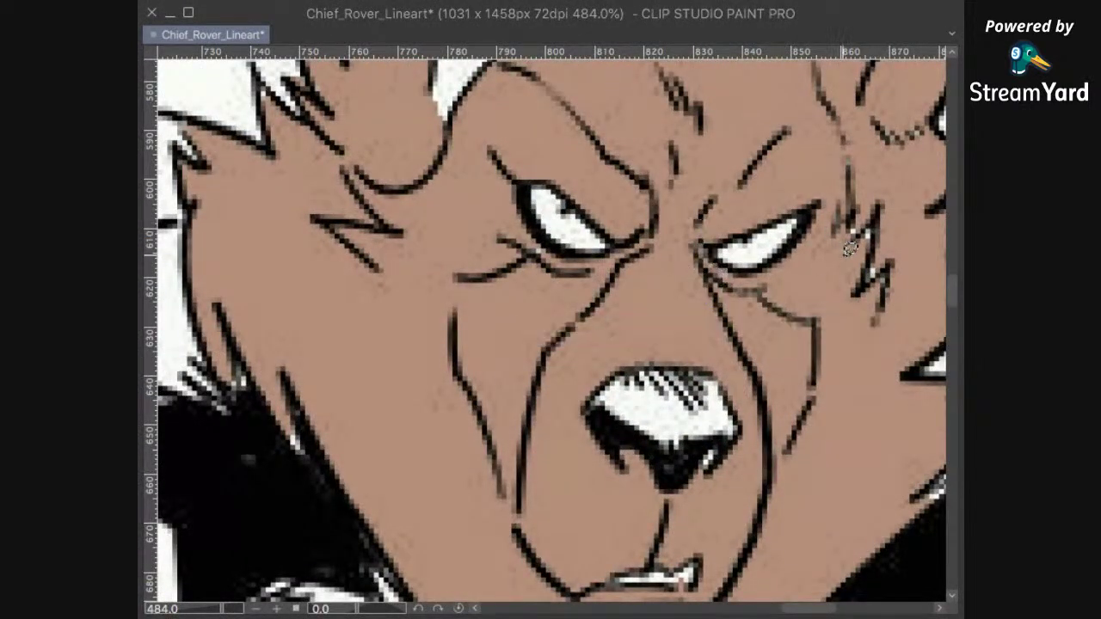
Step: Fill the white gaps in the zigzag fur marks beside the bust's eye with brown and deselect
scroll(860, 275, down, 5)
drag(855, 323, 724, 348)
drag(708, 308, 721, 315)
drag(710, 258, 723, 247)
key(ctrl+d)
Step: Lasso the hatching at the inner base of each of the bust's ears, fill the white gaps with brown, and deselect
drag(799, 255, 770, 344)
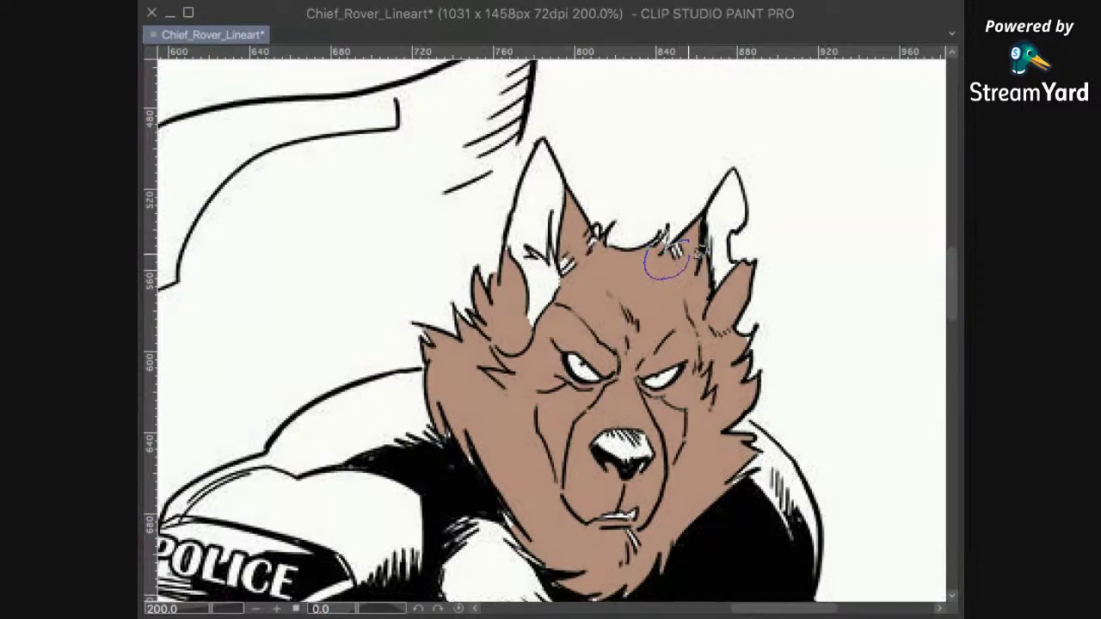
drag(679, 243, 688, 246)
mouse_move(618, 284)
mouse_down()
mouse_move(686, 256)
mouse_move(680, 282)
mouse_move(690, 244)
mouse_up()
key(ctrl+d)
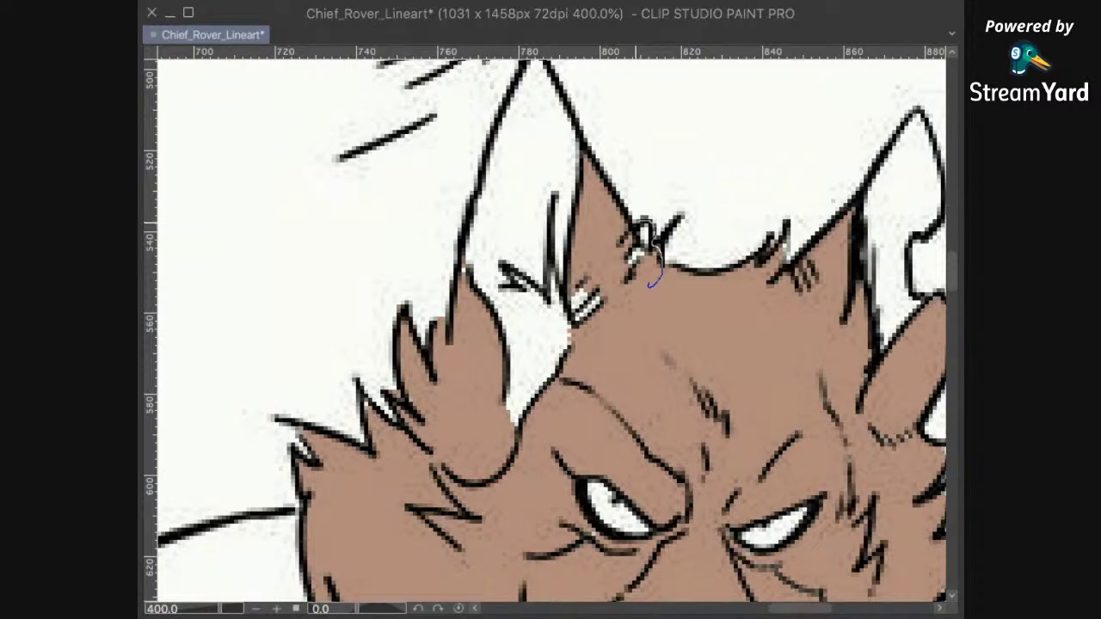
drag(650, 299, 651, 287)
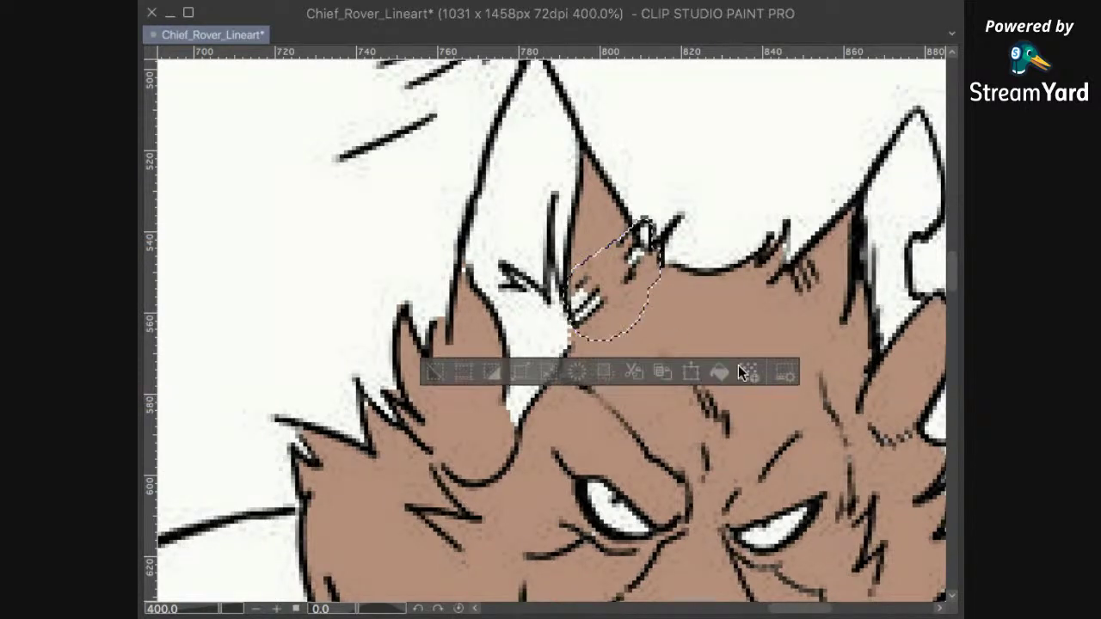
click(721, 372)
key(ctrl+d)
Step: Lasso the white fur at the base of the bust's ear and the gaps between its tufts, fill them with brown, and deselect
scroll(785, 300, down, 2)
scroll(808, 283, down, 3)
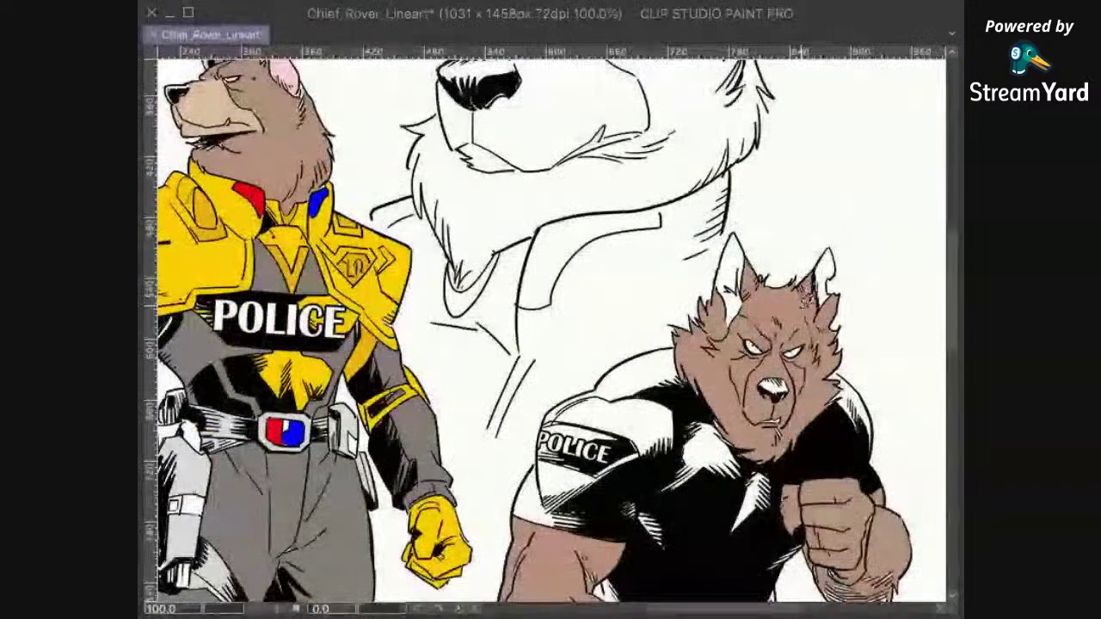
scroll(763, 282, down, 1)
scroll(764, 282, up, 5)
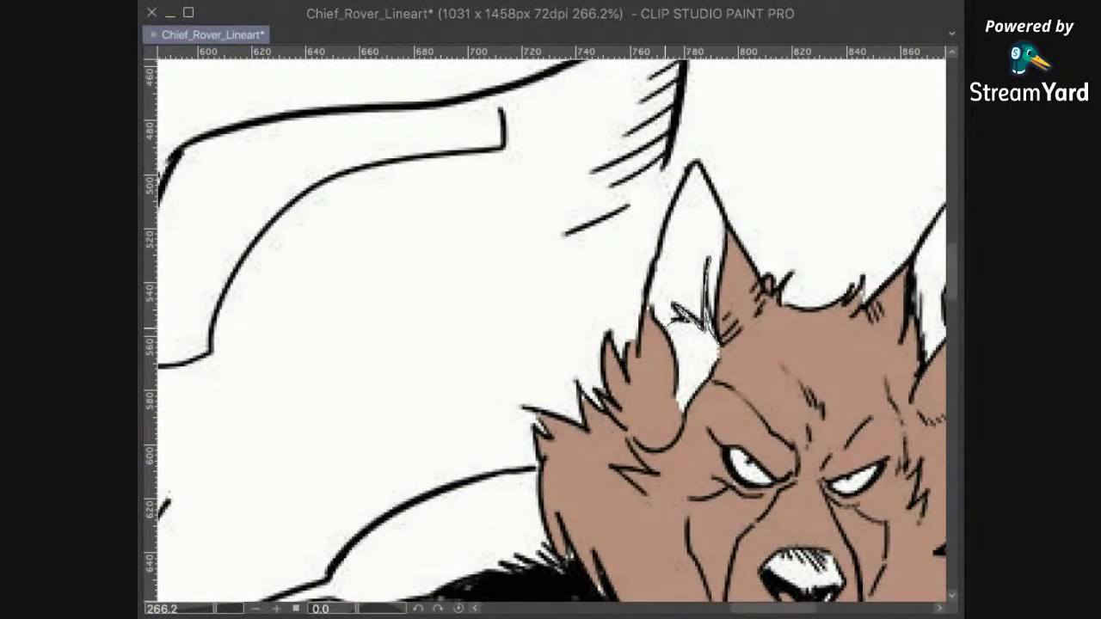
drag(749, 337, 727, 334)
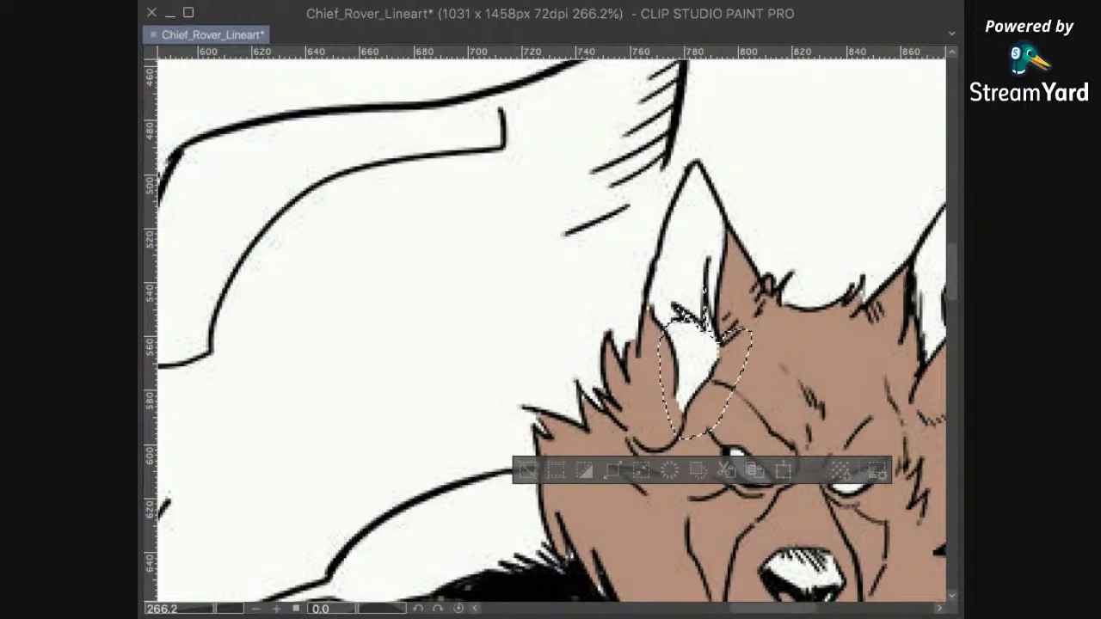
scroll(804, 351, down, 2)
scroll(804, 350, up, 4)
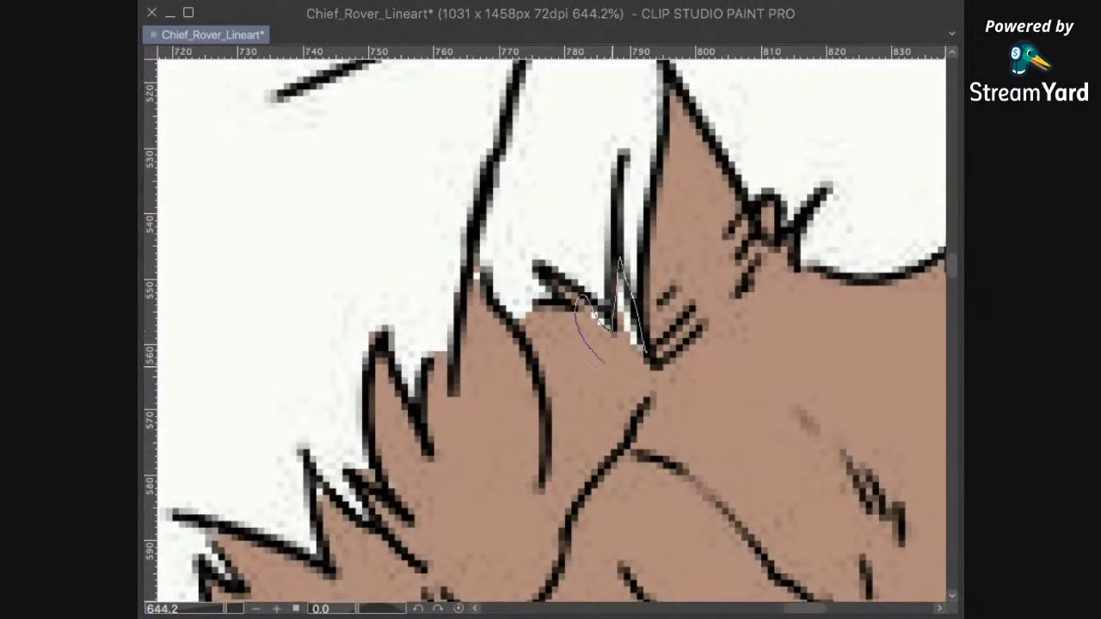
key(ctrl+d)
Step: Fill the inside of both of the bust's ears with the pink from the standing dog's ear
scroll(798, 328, down, 4)
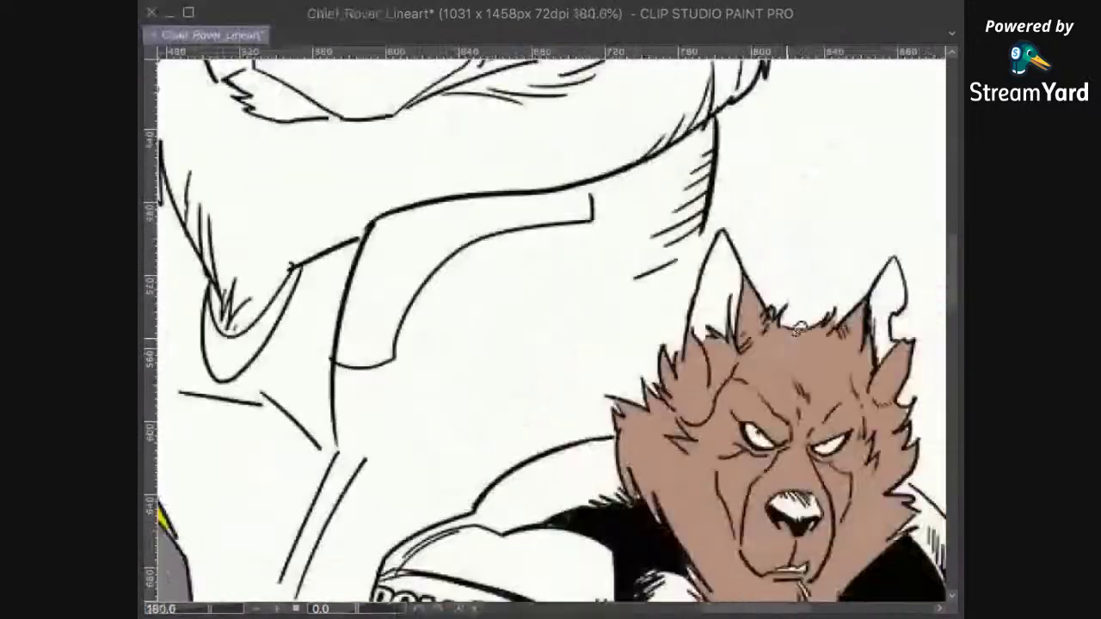
scroll(798, 328, down, 4)
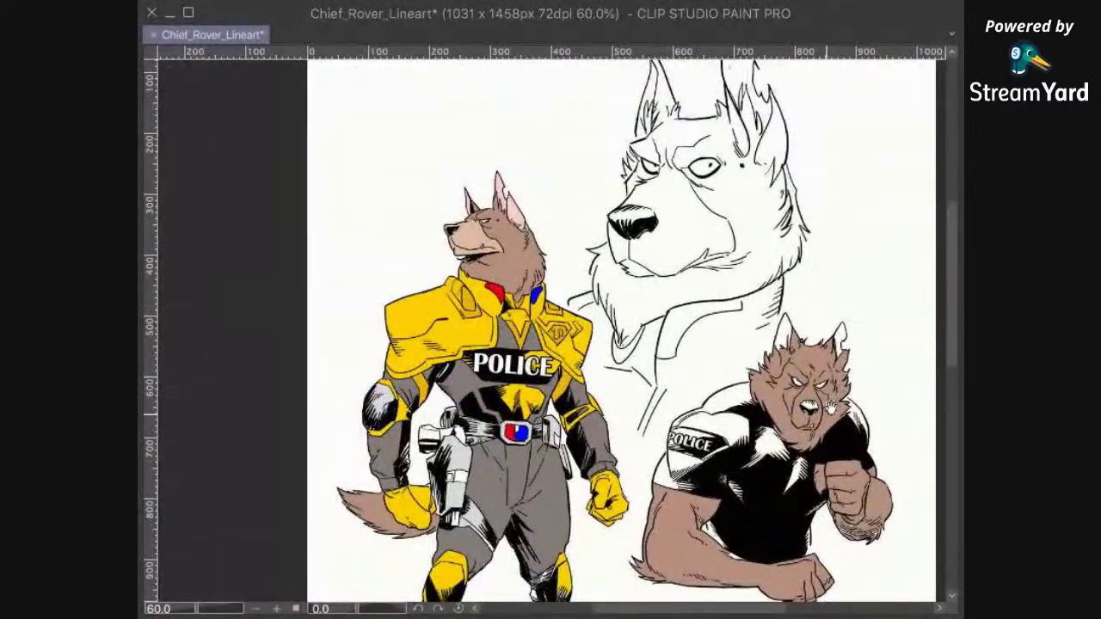
scroll(830, 408, up, 3)
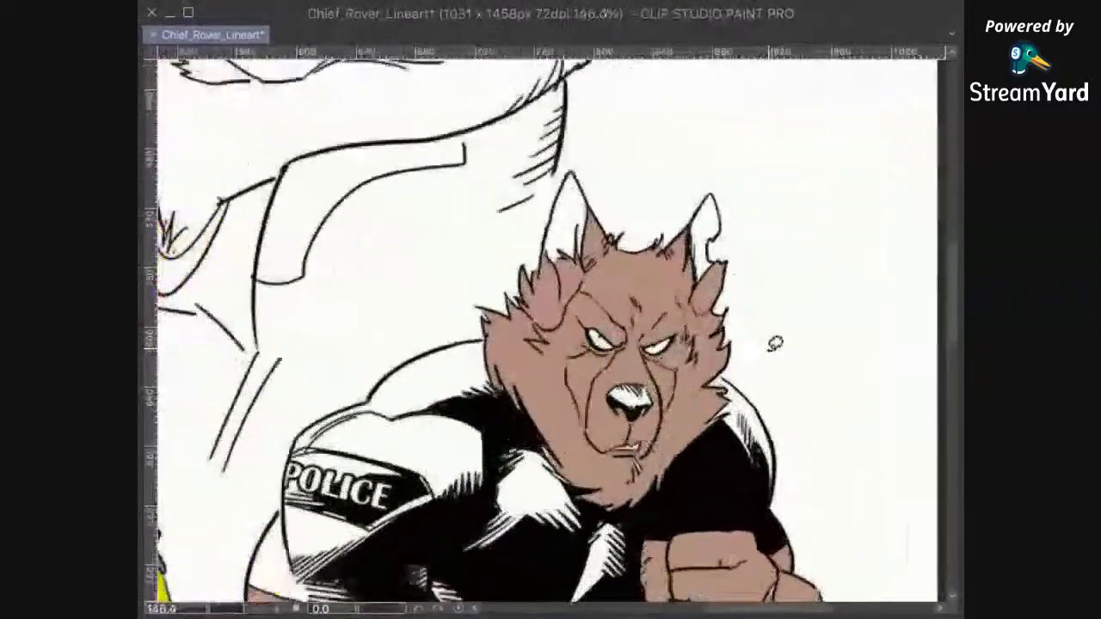
scroll(774, 344, up, 1)
scroll(744, 352, down, 2)
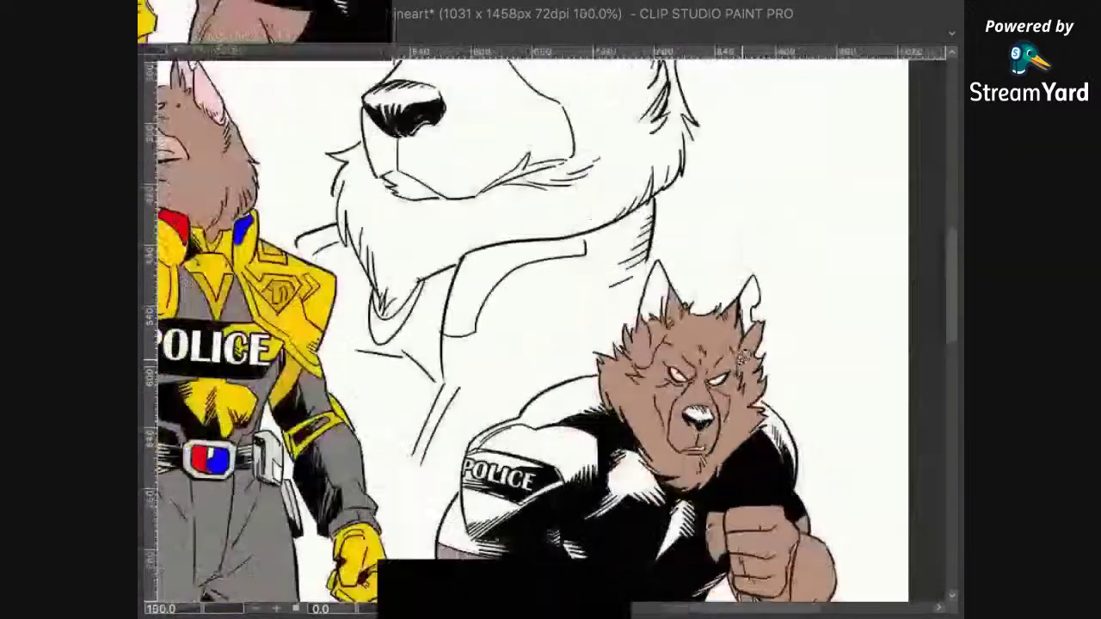
scroll(741, 356, down, 2)
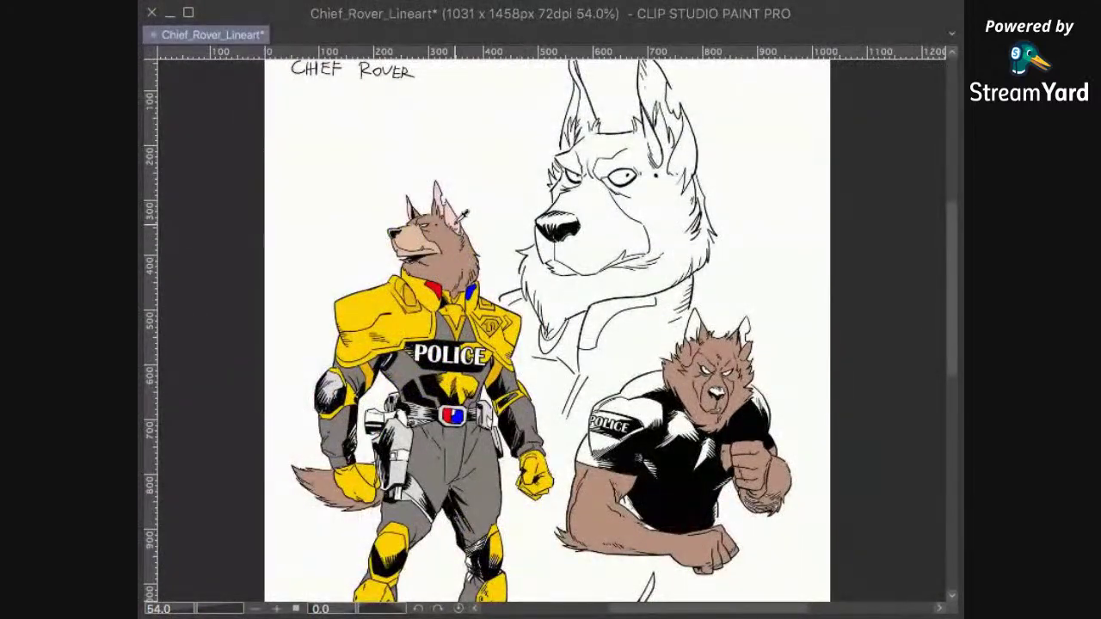
scroll(774, 361, up, 3)
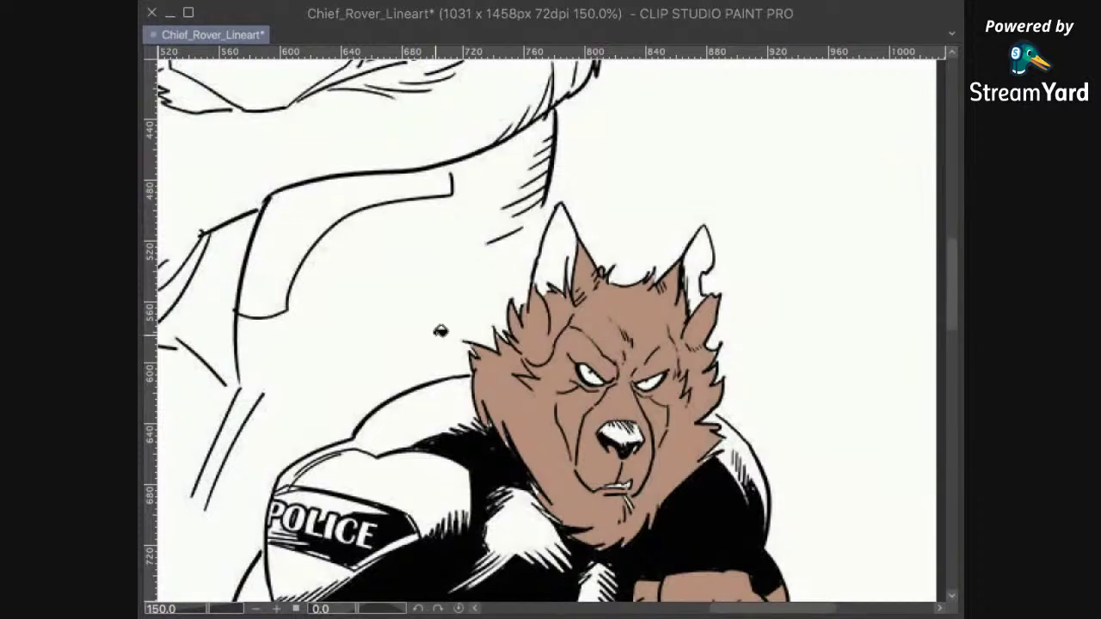
click(703, 269)
click(556, 246)
scroll(667, 484, down, 2)
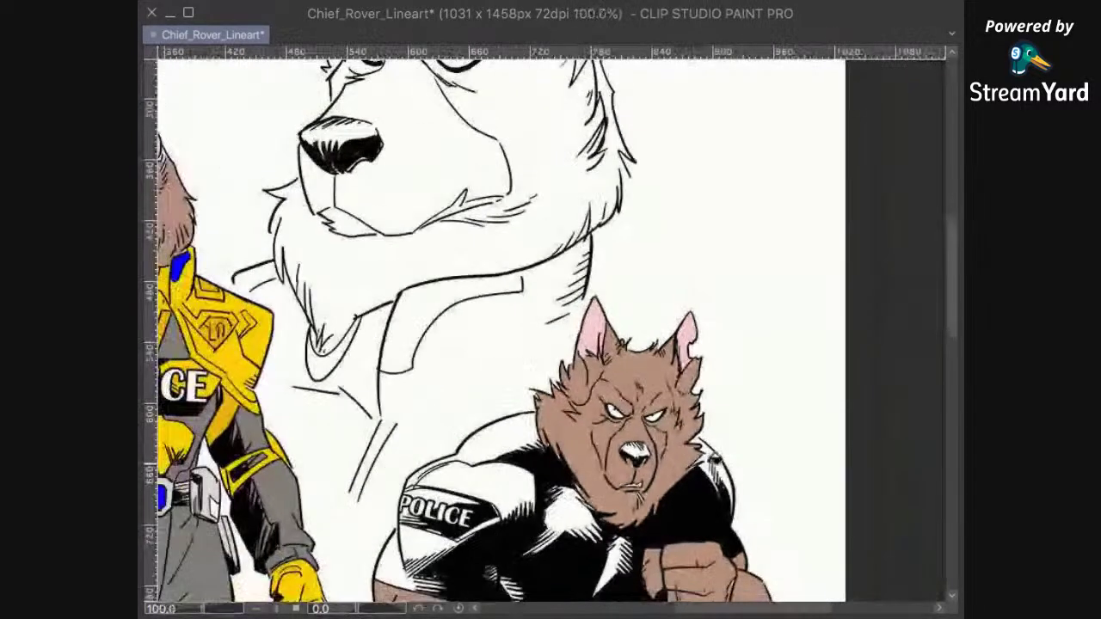
Step: Lasso the bust's muzzle from between the eyes to the mouth, fill it with the standing dog's tan muzzle colour, and deselect
drag(655, 479, 729, 454)
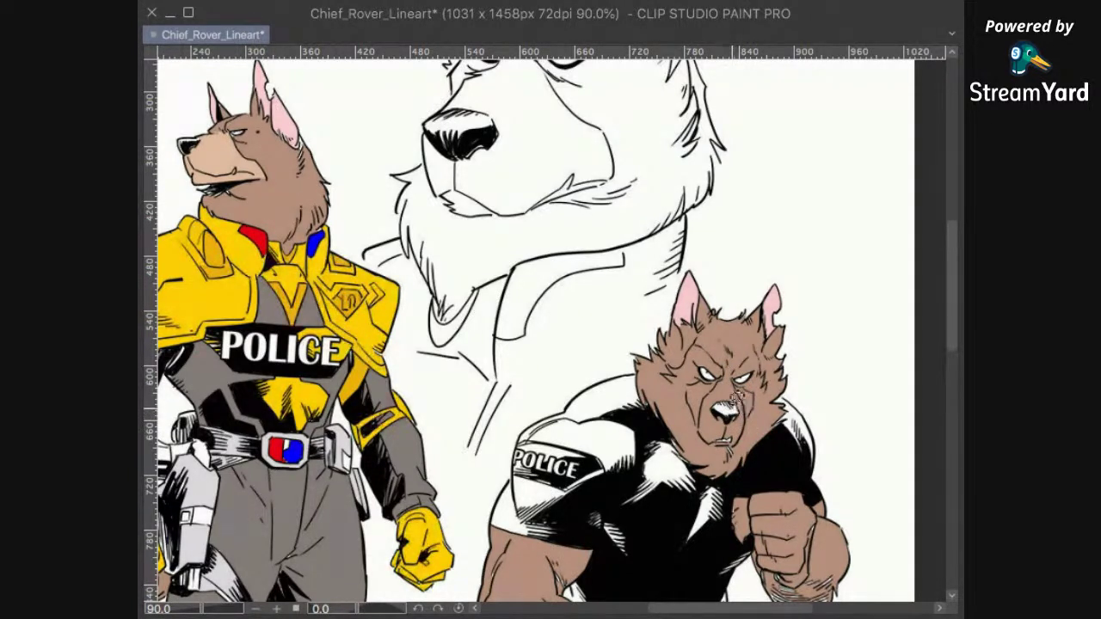
scroll(731, 395, up, 3)
scroll(733, 396, down, 3)
scroll(753, 376, up, 3)
scroll(786, 345, up, 4)
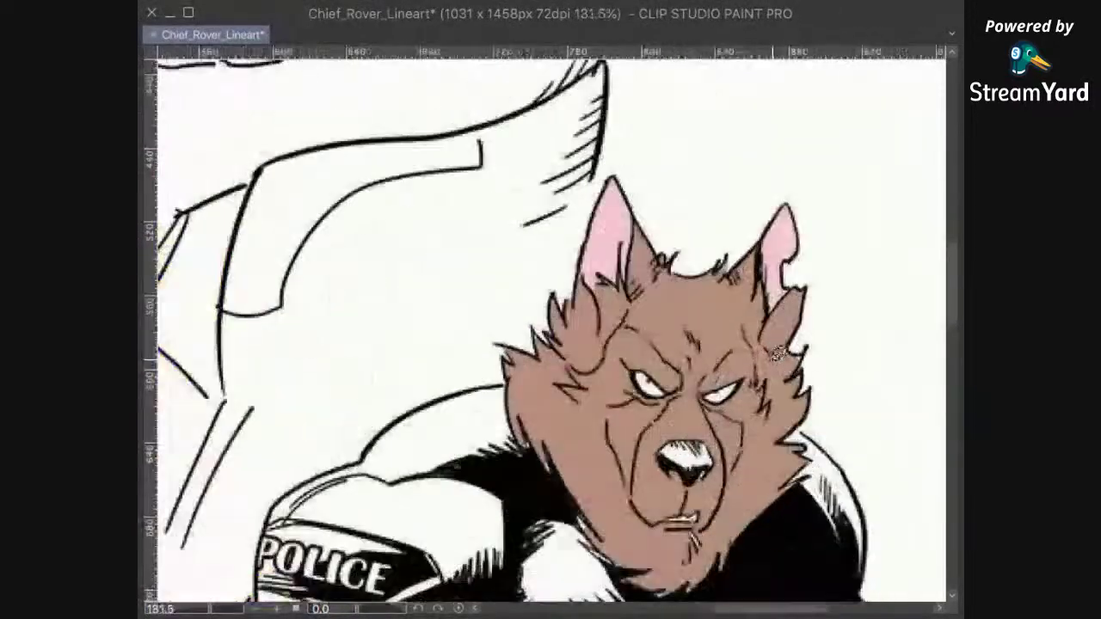
scroll(748, 412, up, 2)
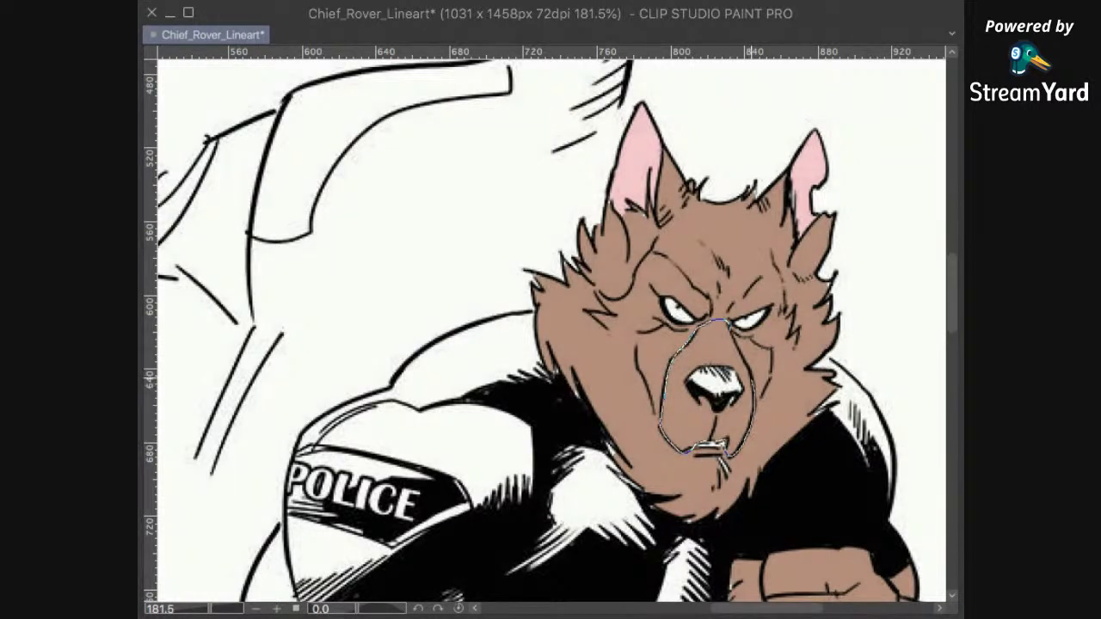
drag(733, 337, 721, 323)
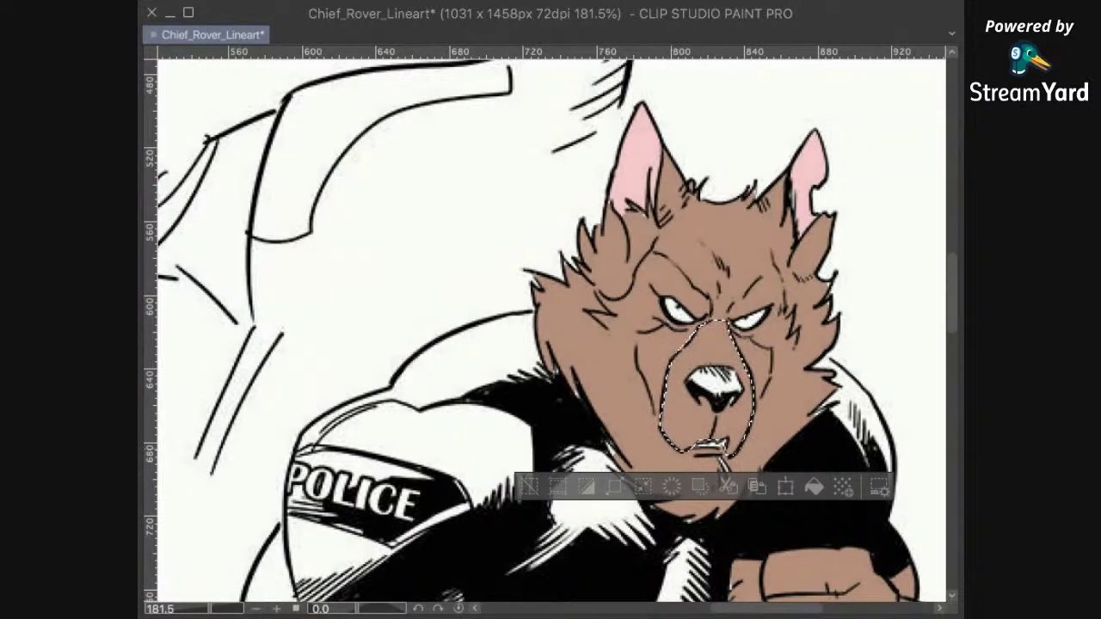
scroll(434, 312, down, 7)
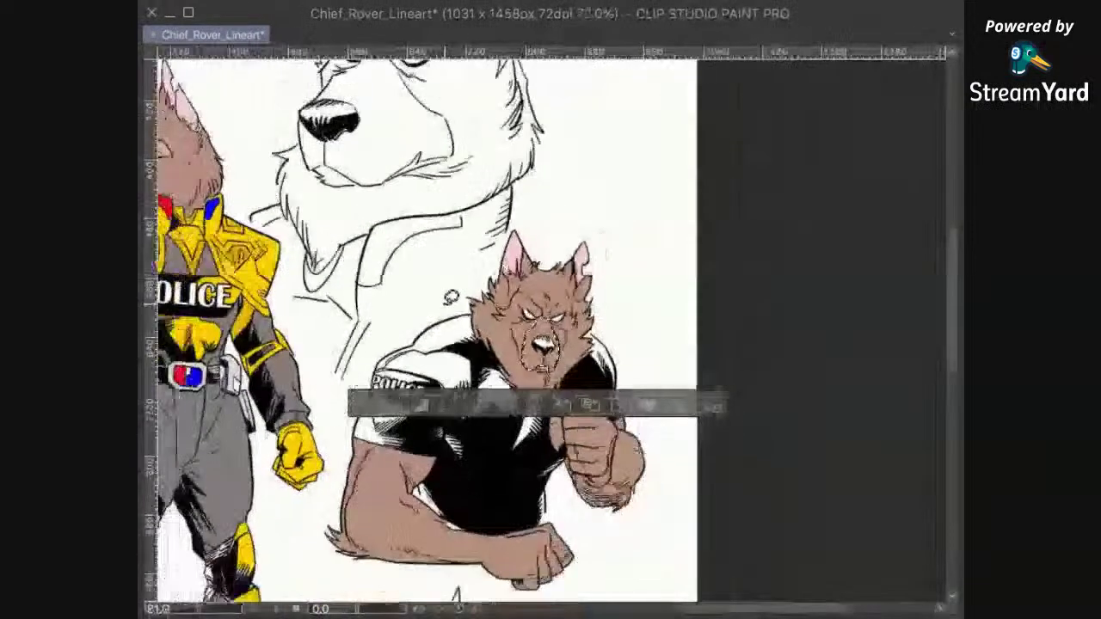
drag(373, 283, 552, 288)
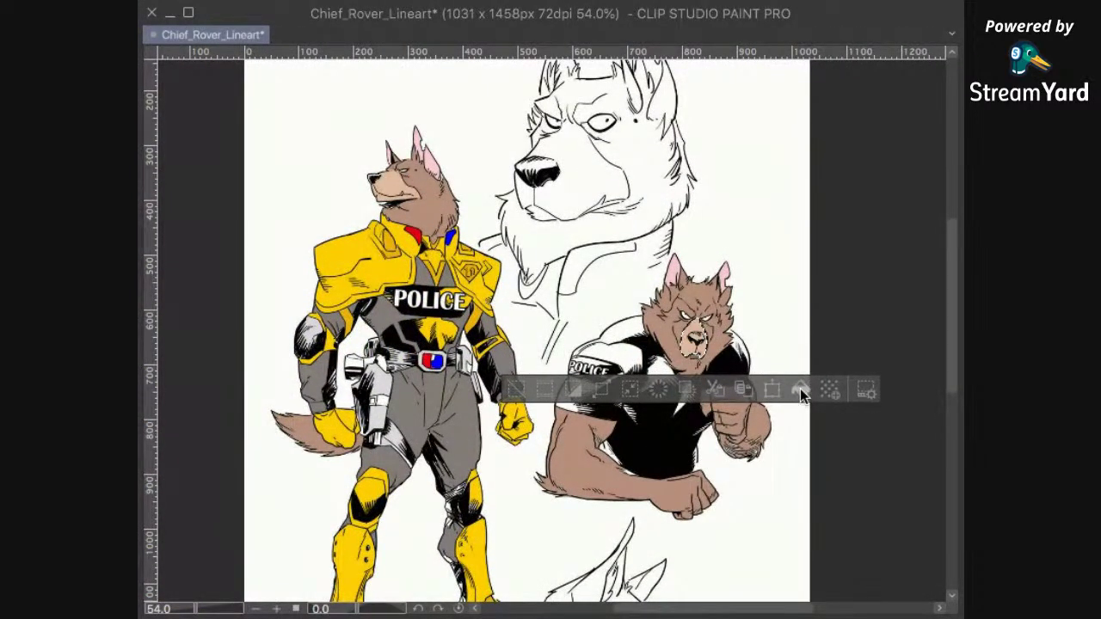
key(super+d)
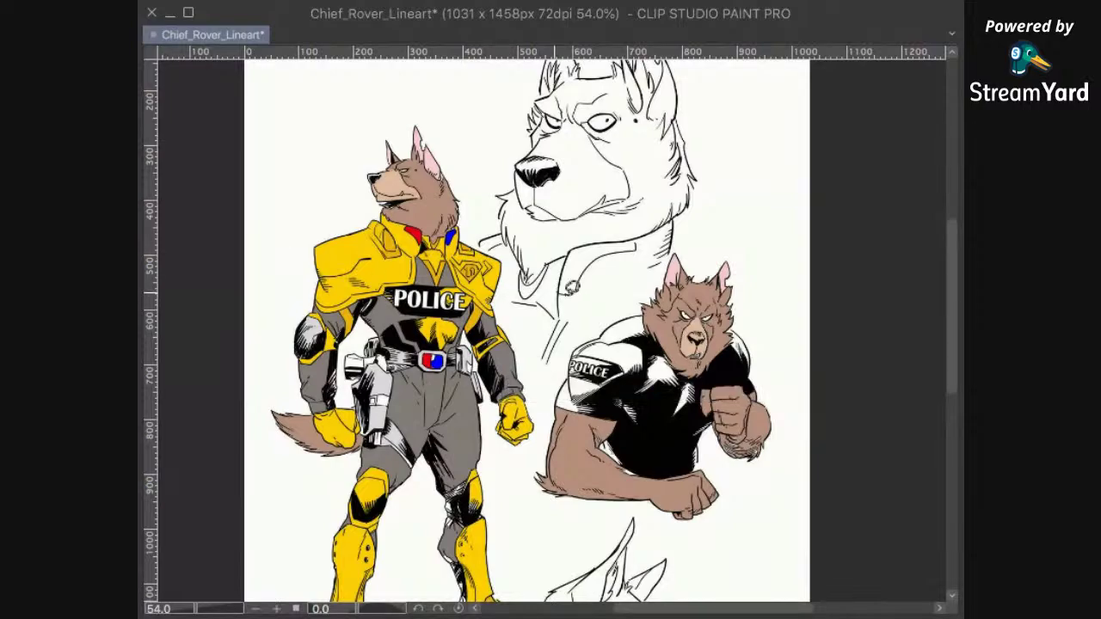
Step: Lasso the cheek areas under both eyes on either side of the bust's muzzle, fill them with tan, and deselect
scroll(718, 301, up, 12)
scroll(726, 351, up, 1)
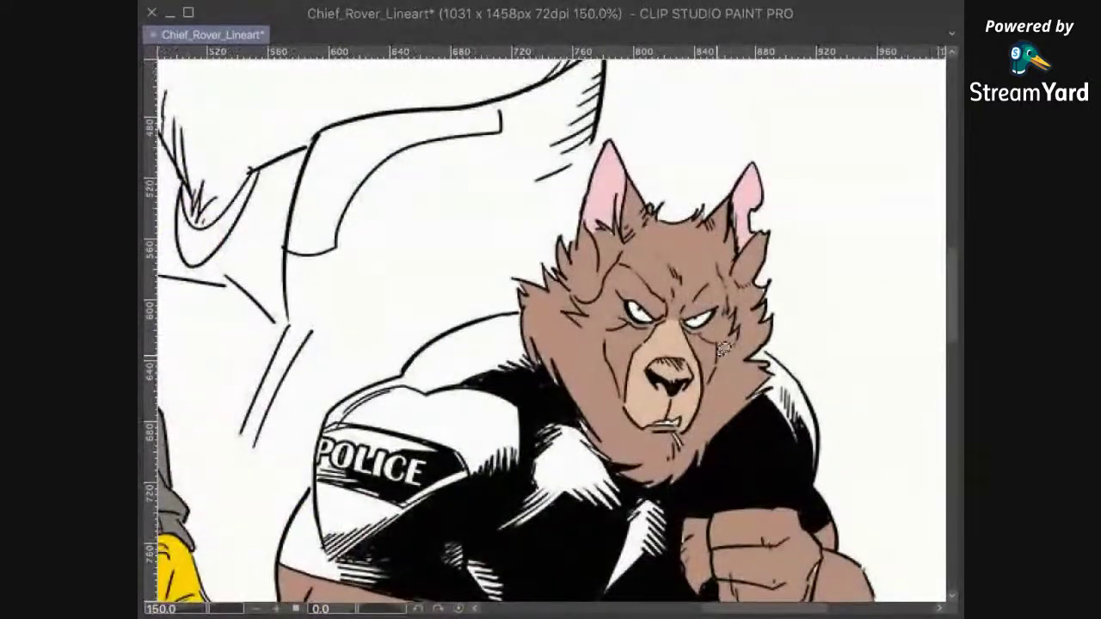
scroll(728, 355, down, 2)
scroll(727, 355, down, 2)
scroll(729, 361, up, 5)
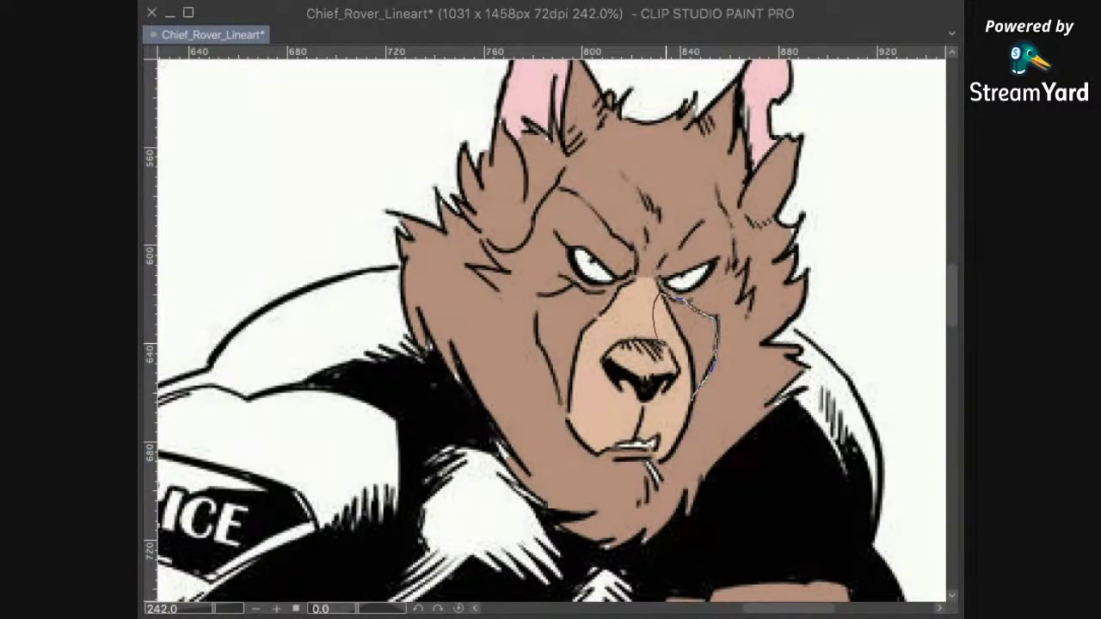
drag(688, 366, 699, 396)
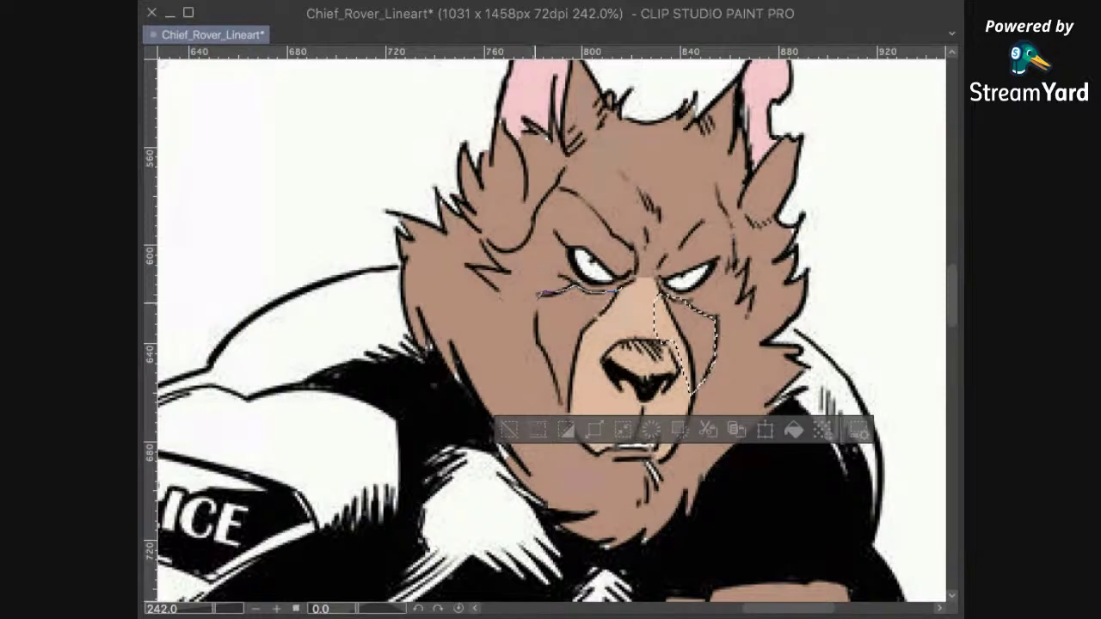
drag(609, 318, 619, 292)
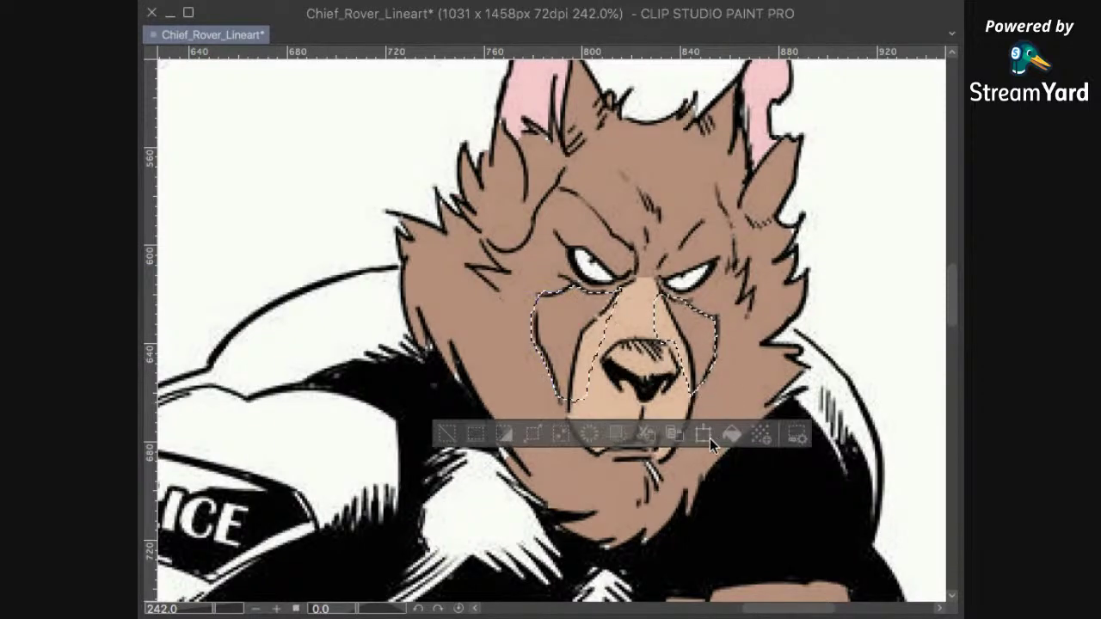
click(731, 432)
key(super+d)
scroll(783, 381, up, 1)
scroll(796, 359, down, 8)
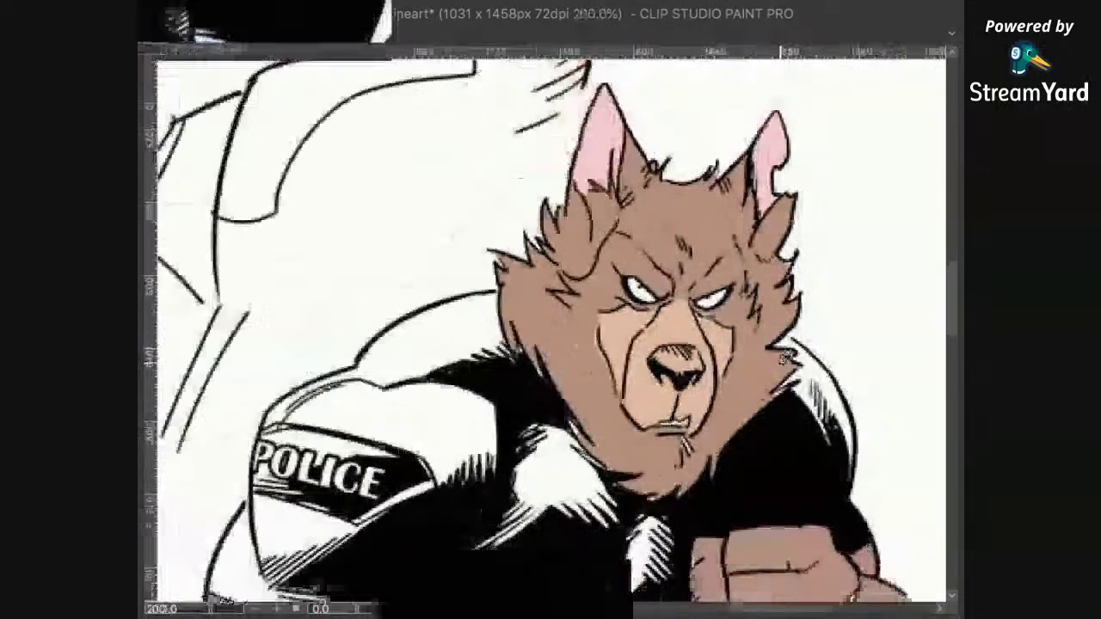
scroll(780, 363, up, 6)
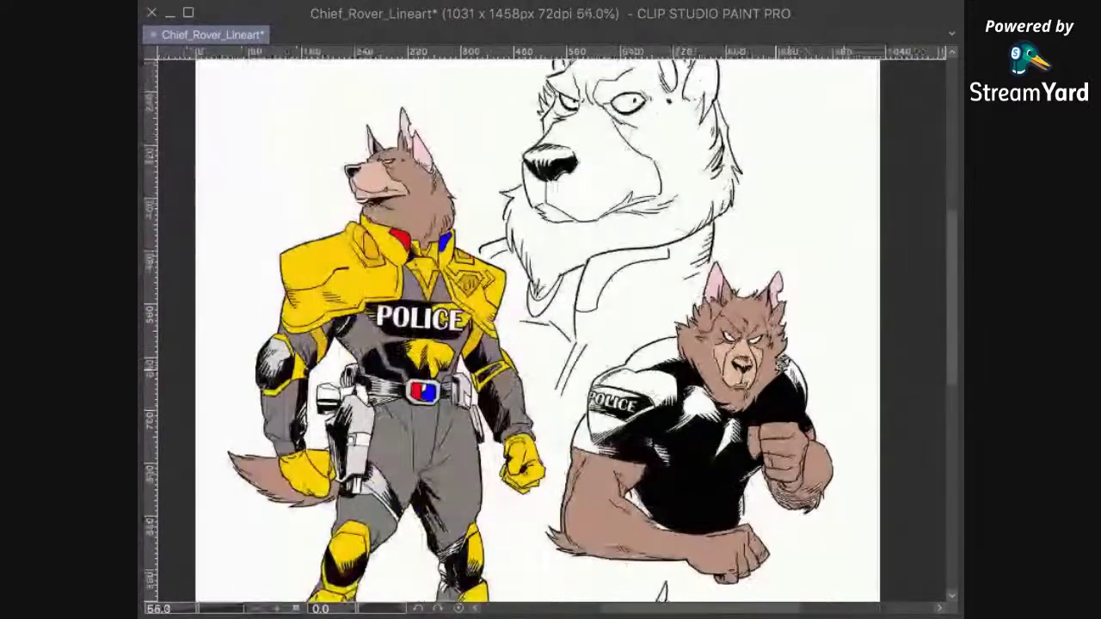
Step: Lasso the white gap between the short fur lines below the bust's mouth, fill it with brown, and deselect
drag(810, 389, 840, 274)
scroll(781, 295, up, 8)
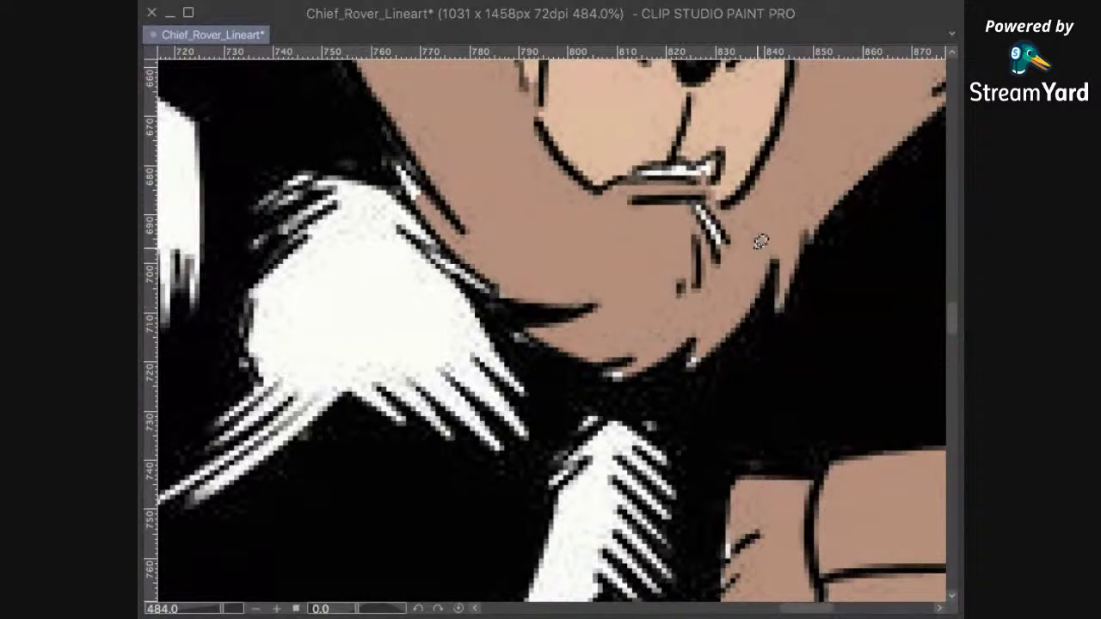
scroll(741, 233, up, 3)
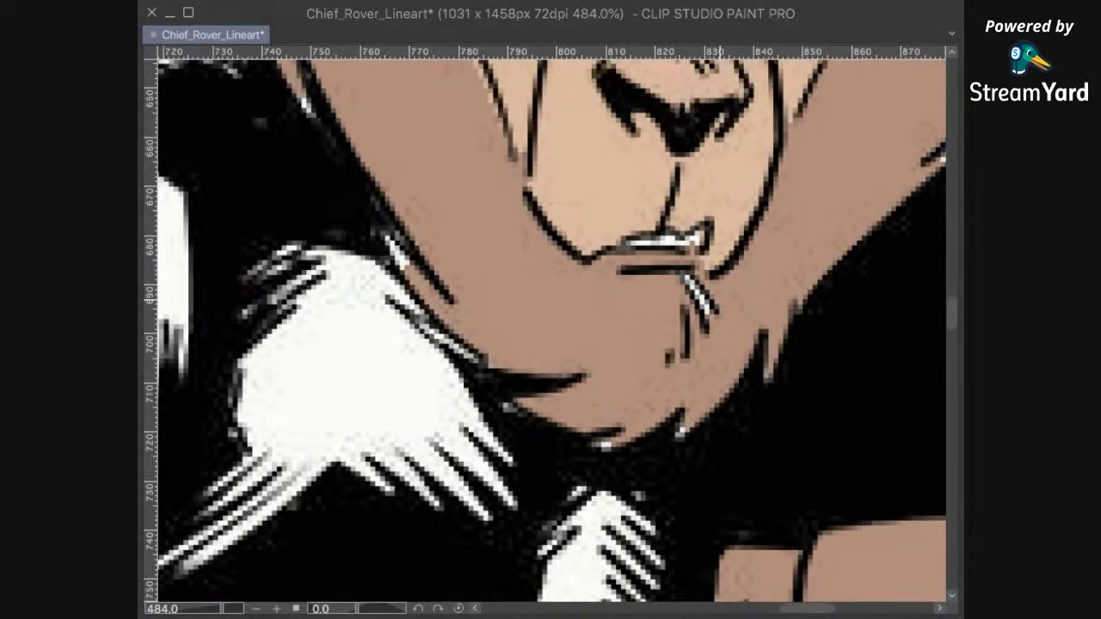
drag(714, 387, 707, 334)
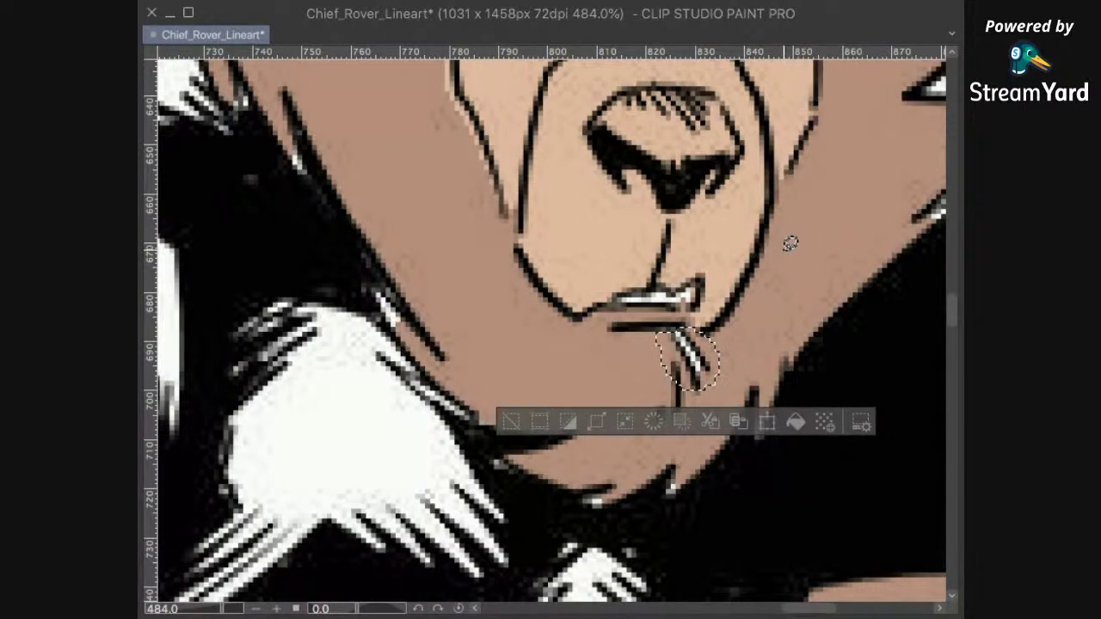
click(794, 420)
key(ctrl+z)
key(ctrl+d)
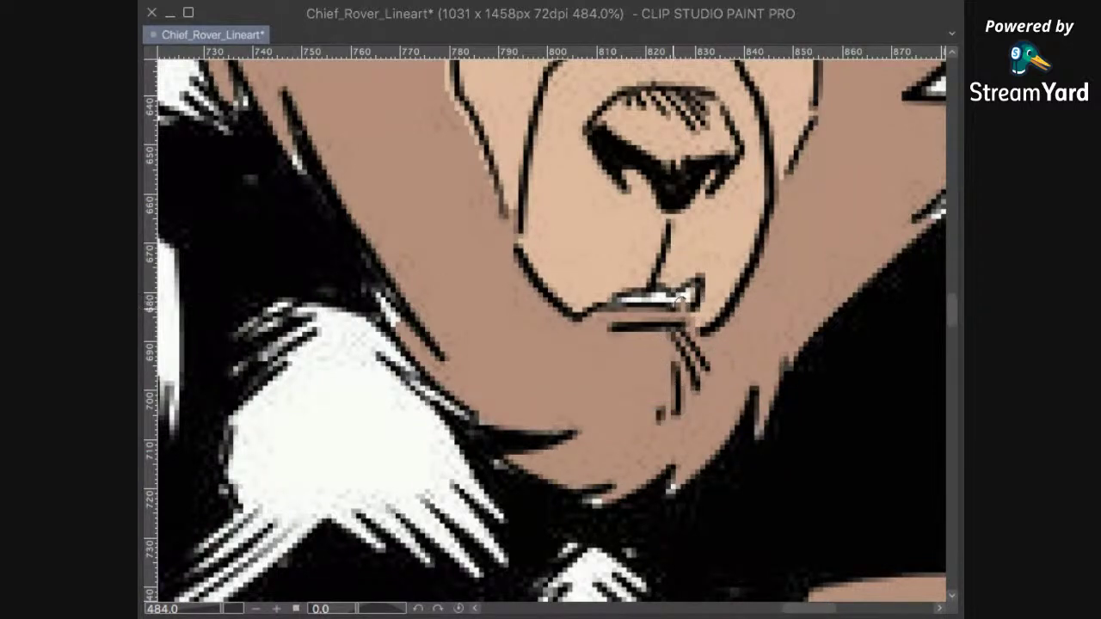
Step: Lasso the small area at the fang in the corner of the bust's mouth, fill it, and deselect
drag(684, 298, 688, 288)
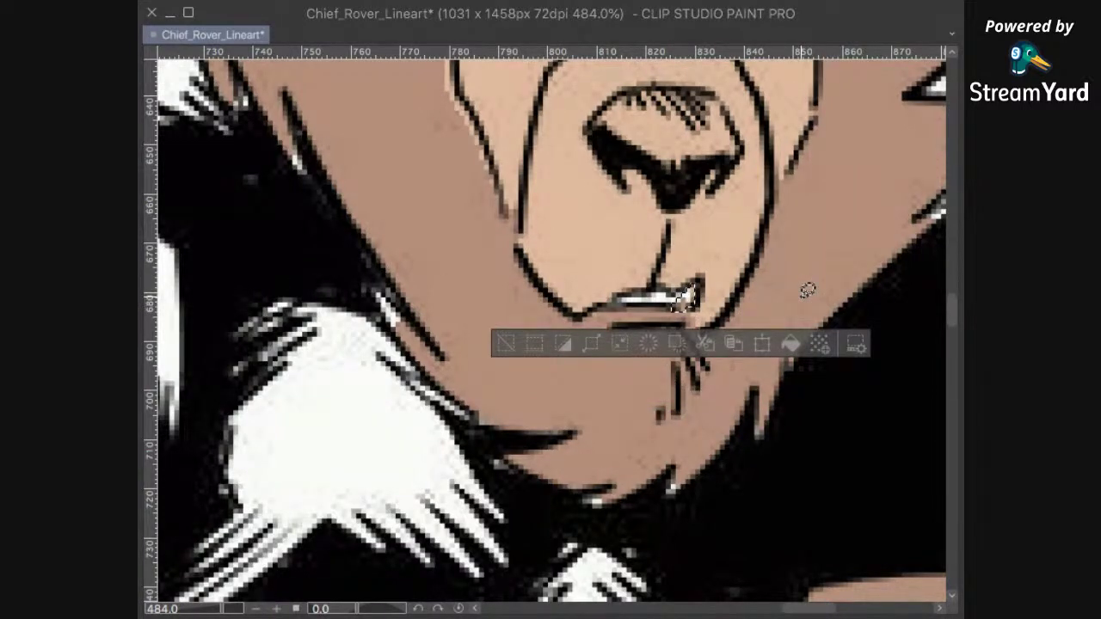
click(795, 256)
key(ctrl+d)
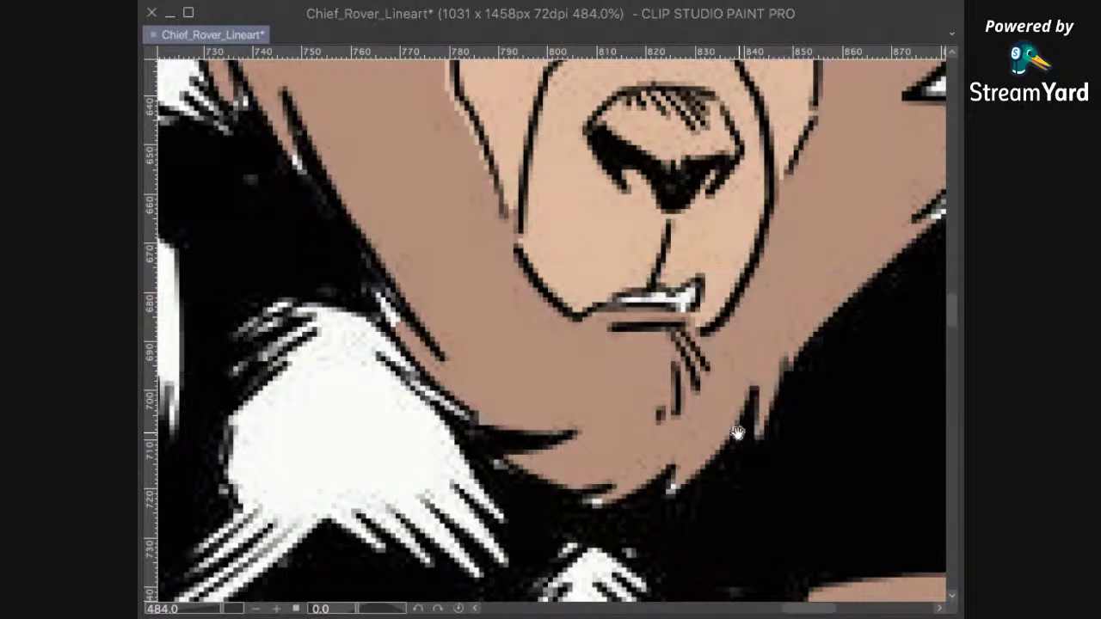
drag(731, 434, 753, 411)
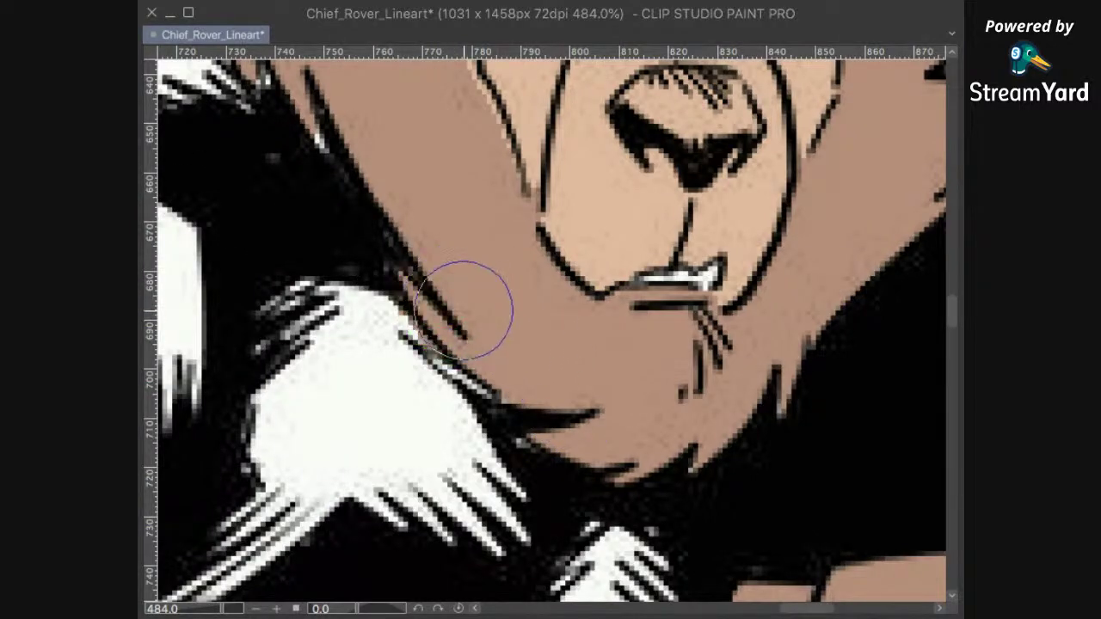
Step: Shrink the brush and touch up the base of the bust's ear and the nearby fur, undoing the unwanted strokes
scroll(765, 359, down, 5)
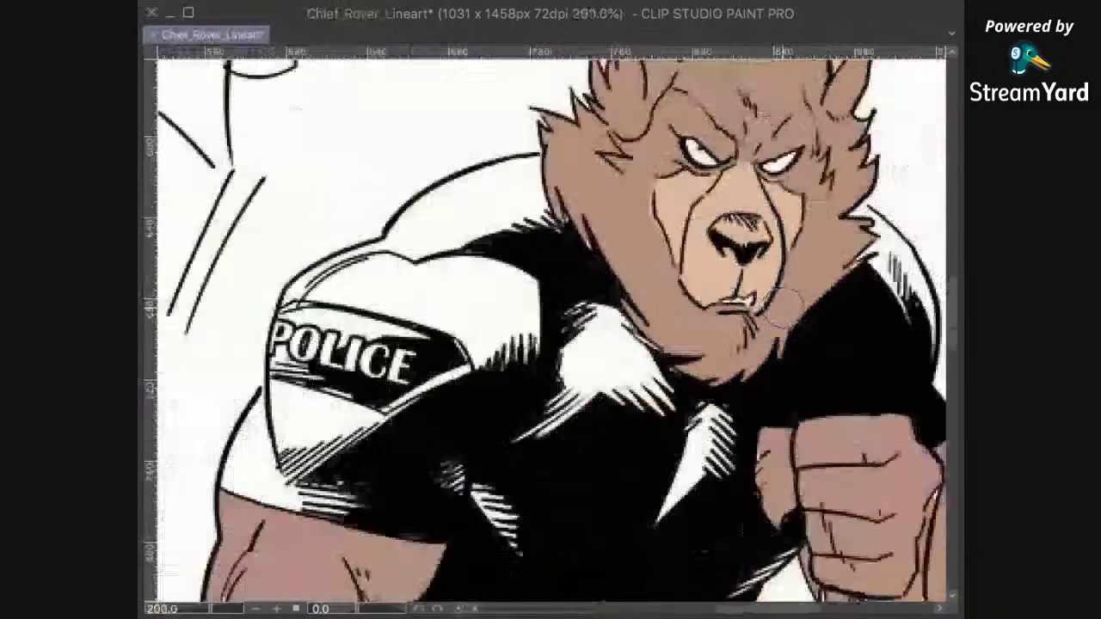
scroll(779, 301, down, 4)
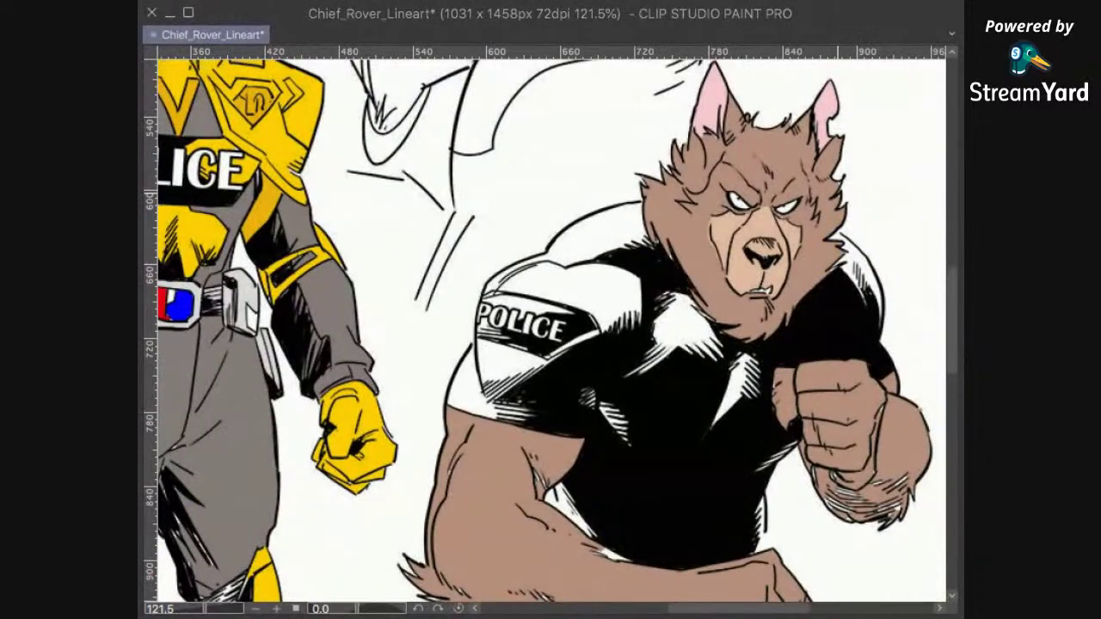
scroll(778, 279, up, 6)
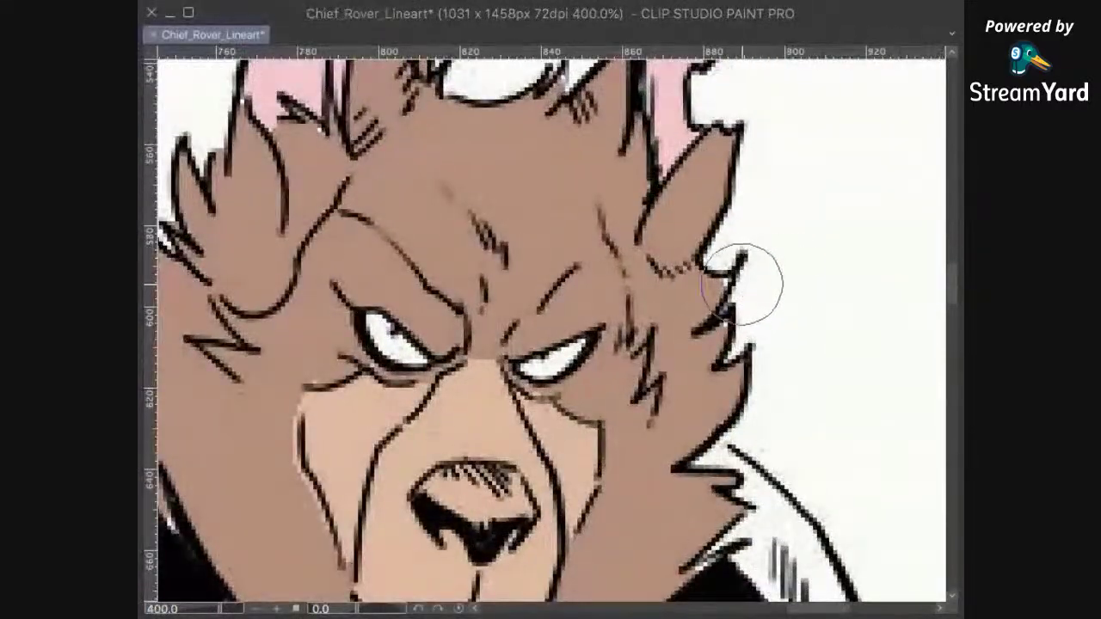
key(bracketleft)
key(bracketleft)
key(bracketleft)
key(bracketleft)
key(bracketleft)
key(asciicircum)
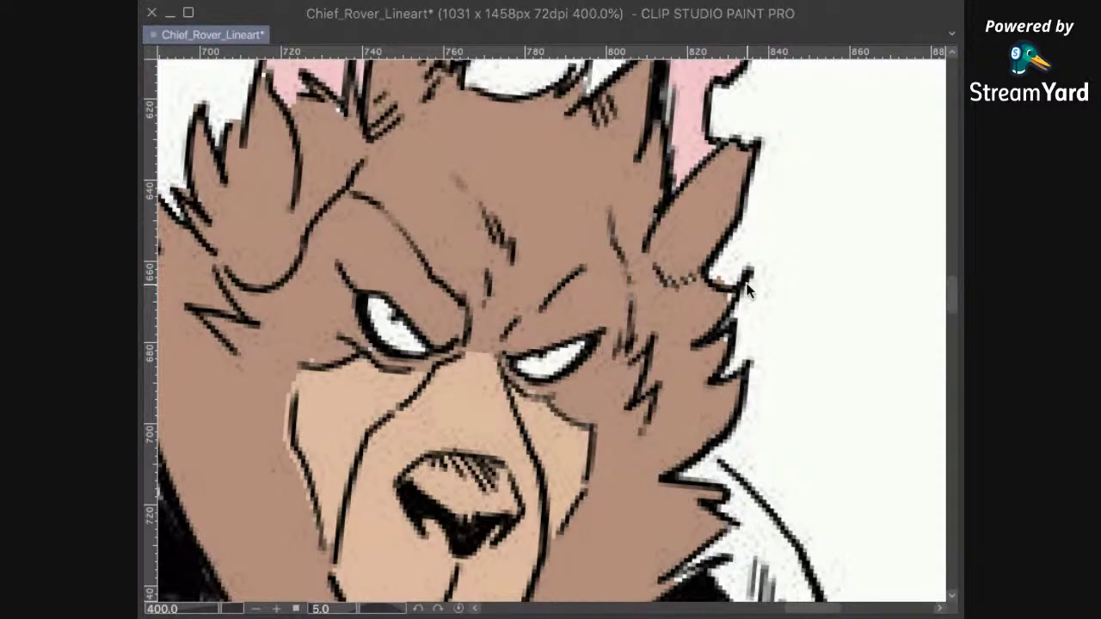
drag(623, 267, 624, 256)
key(super+z)
drag(646, 310, 756, 384)
mouse_move(744, 322)
mouse_down()
mouse_move(774, 294)
mouse_move(788, 251)
mouse_up()
drag(792, 168, 765, 231)
mouse_move(773, 271)
mouse_down()
mouse_move(776, 299)
mouse_move(784, 268)
mouse_up()
key(super+z)
key(super+z)
Step: Touch up the small gaps between the tufts below one of the bust's ears and along the inner edge of the other ear
drag(737, 241, 899, 282)
scroll(609, 313, left, 2)
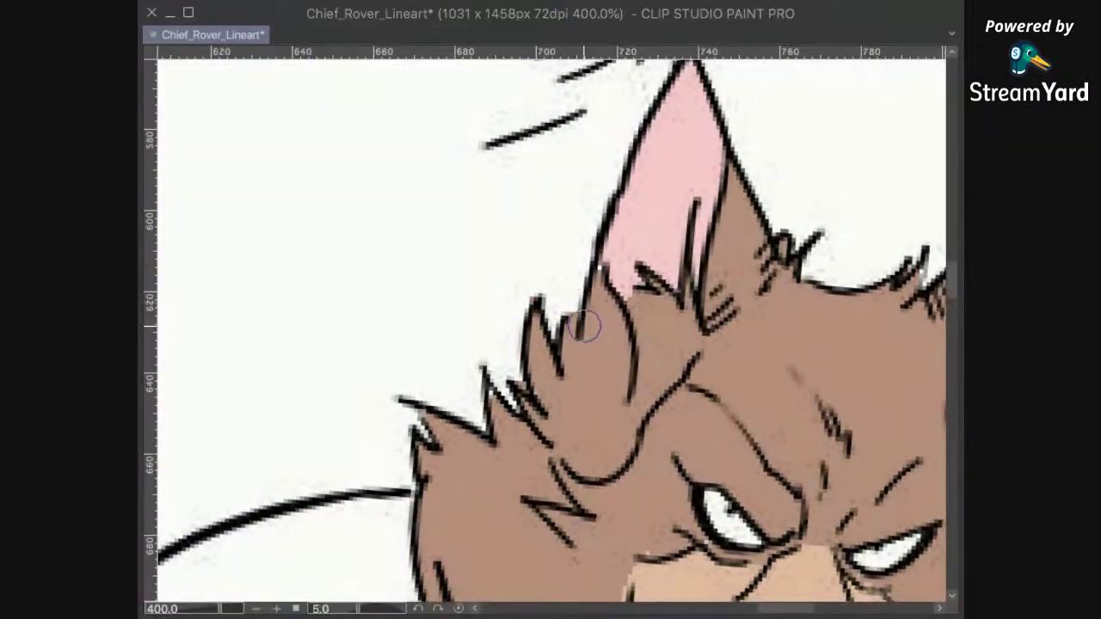
scroll(596, 274, down, 4)
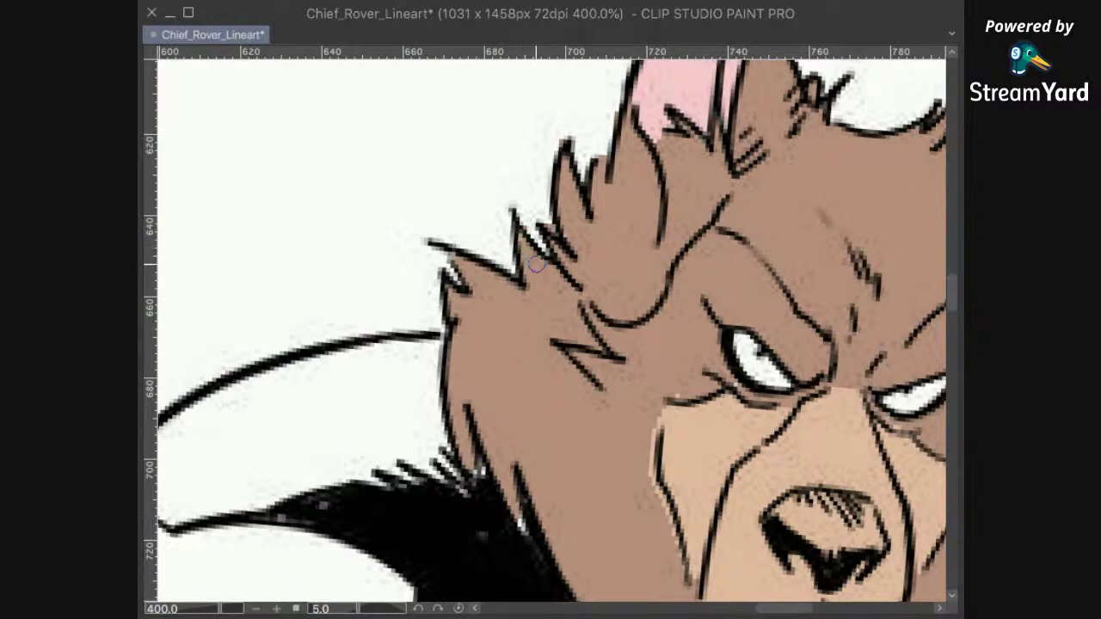
drag(571, 253, 564, 222)
drag(771, 157, 604, 305)
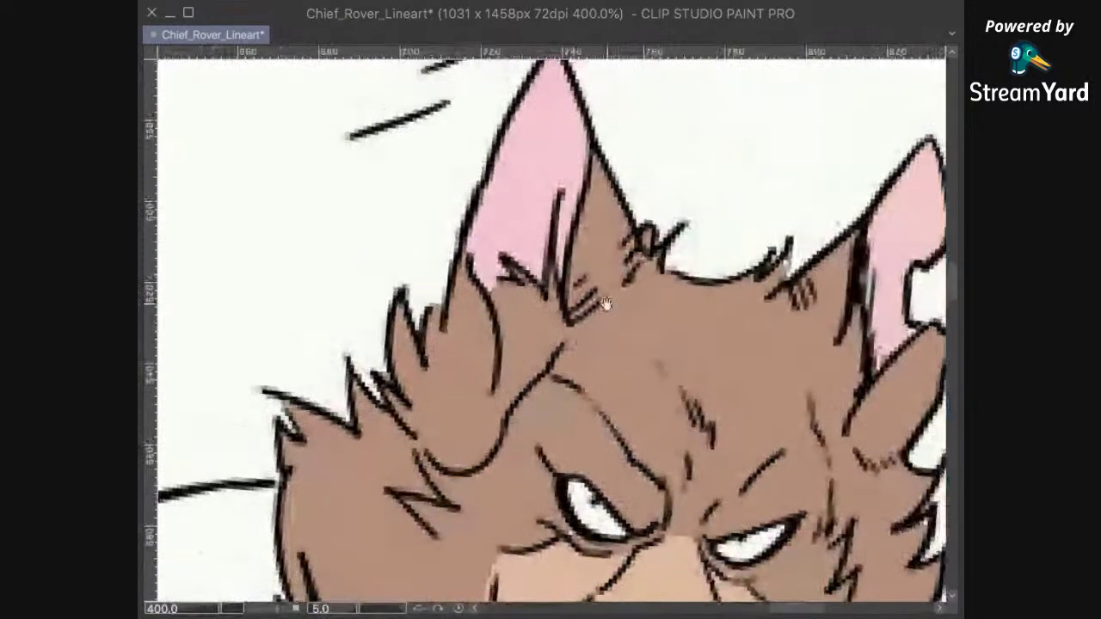
drag(799, 346, 586, 365)
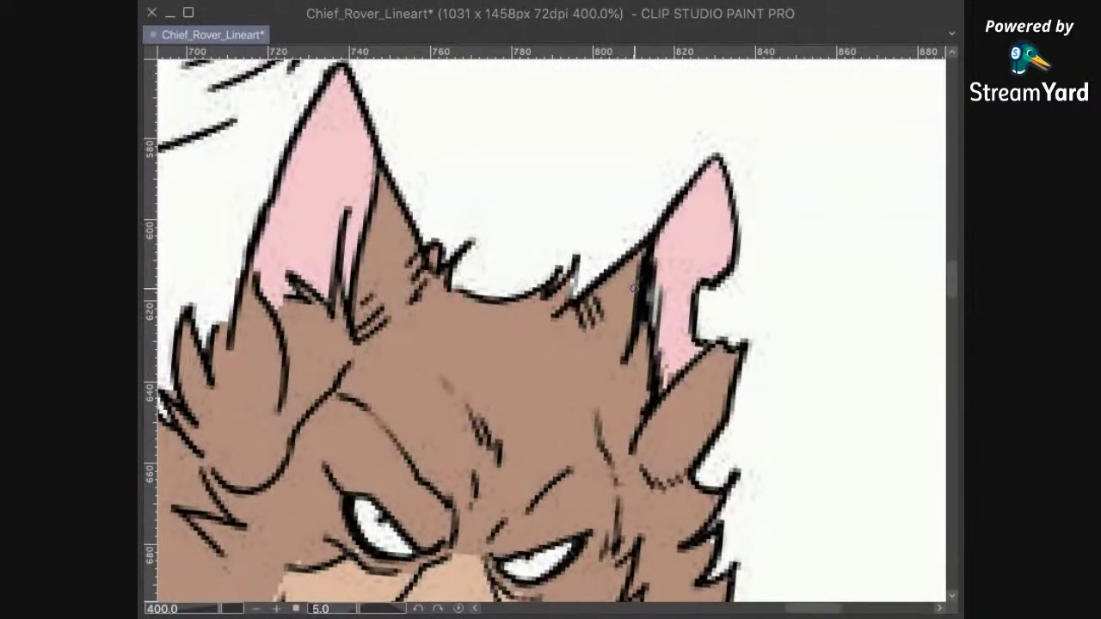
mouse_move(662, 285)
mouse_down()
mouse_move(659, 317)
mouse_move(657, 285)
mouse_up()
Step: Paint over the tan that spills past the outer outline of the bust's cheek below the eye
scroll(668, 341, down, 8)
scroll(669, 341, left, 6)
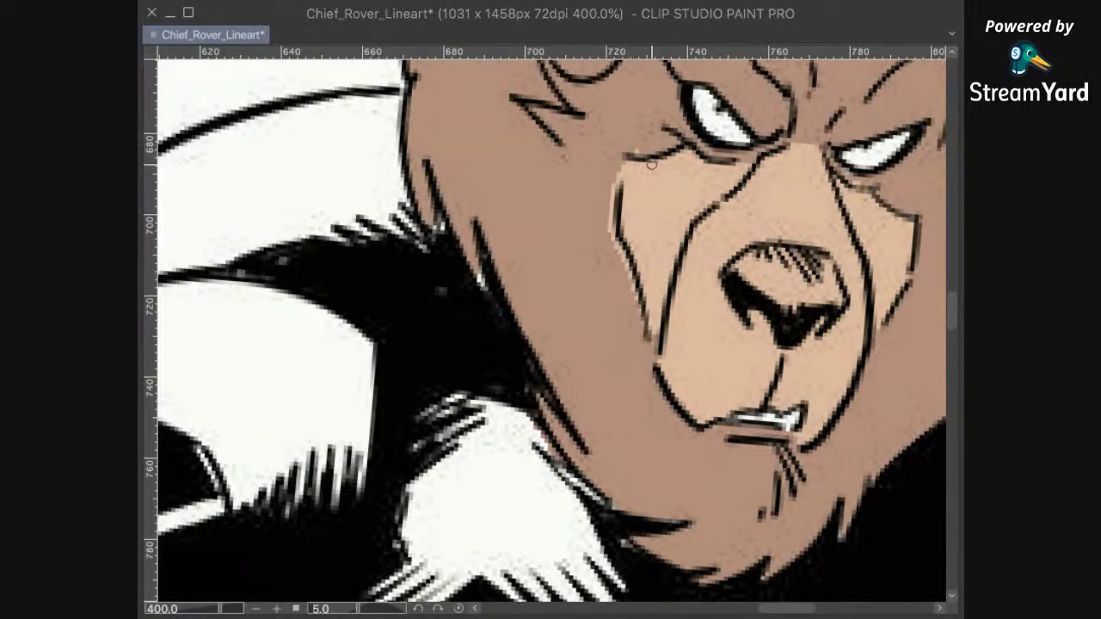
drag(614, 178, 610, 234)
drag(620, 168, 620, 193)
mouse_move(621, 251)
mouse_down()
mouse_move(640, 336)
mouse_move(677, 297)
mouse_move(578, 229)
mouse_move(521, 228)
mouse_up()
Step: Lasso the lower lip strip beneath the bust's teeth, fill it with the muzzle's tan, and deselect
drag(652, 364, 672, 272)
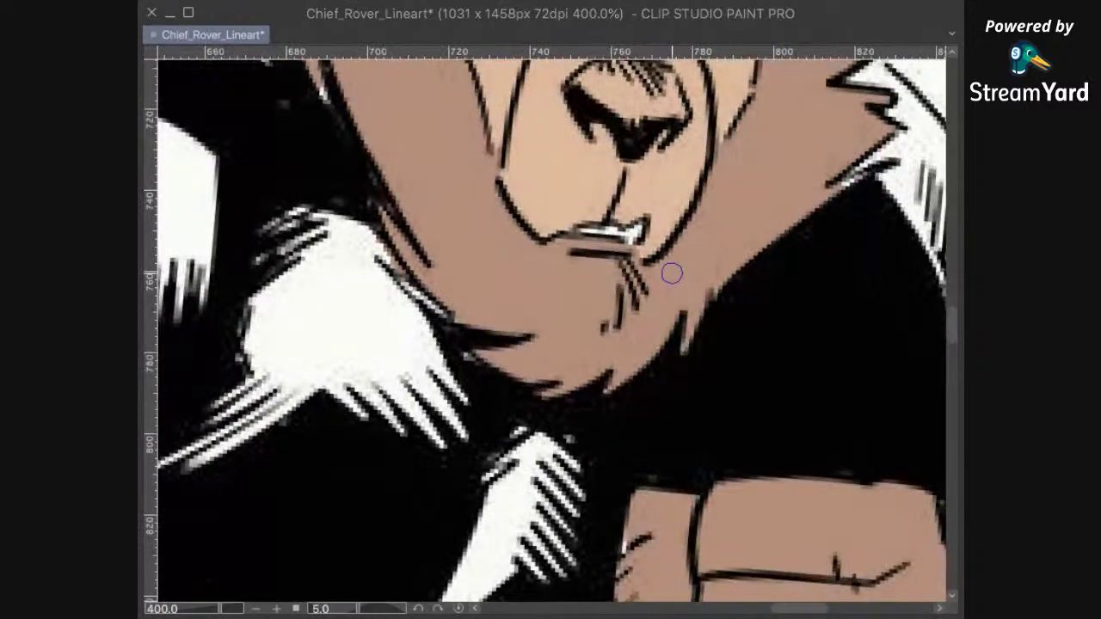
scroll(672, 274, down, 5)
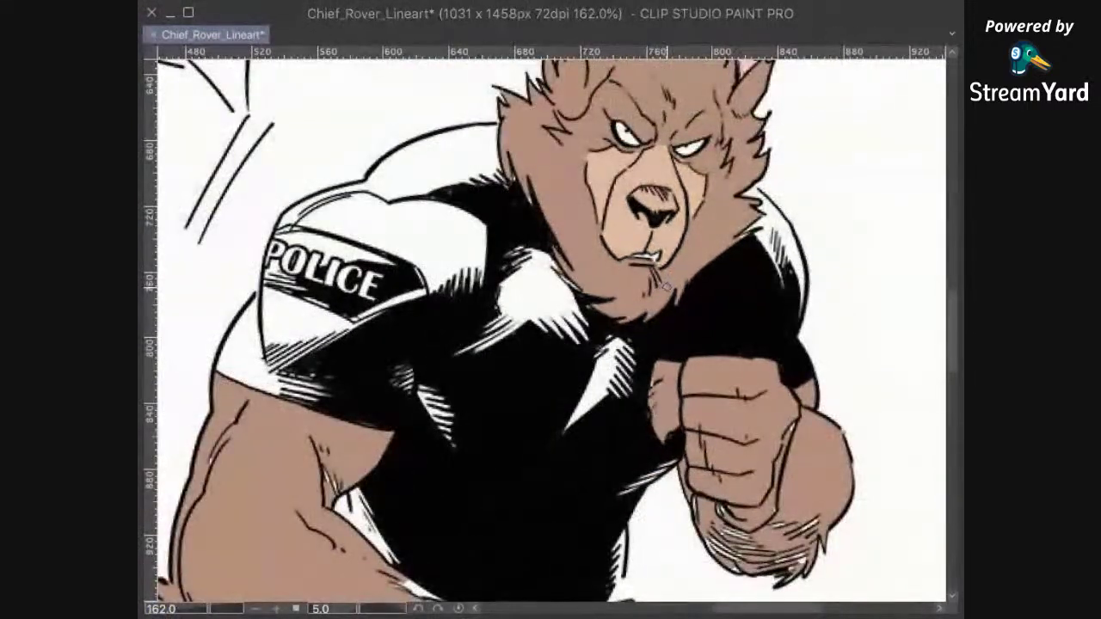
scroll(660, 280, up, 6)
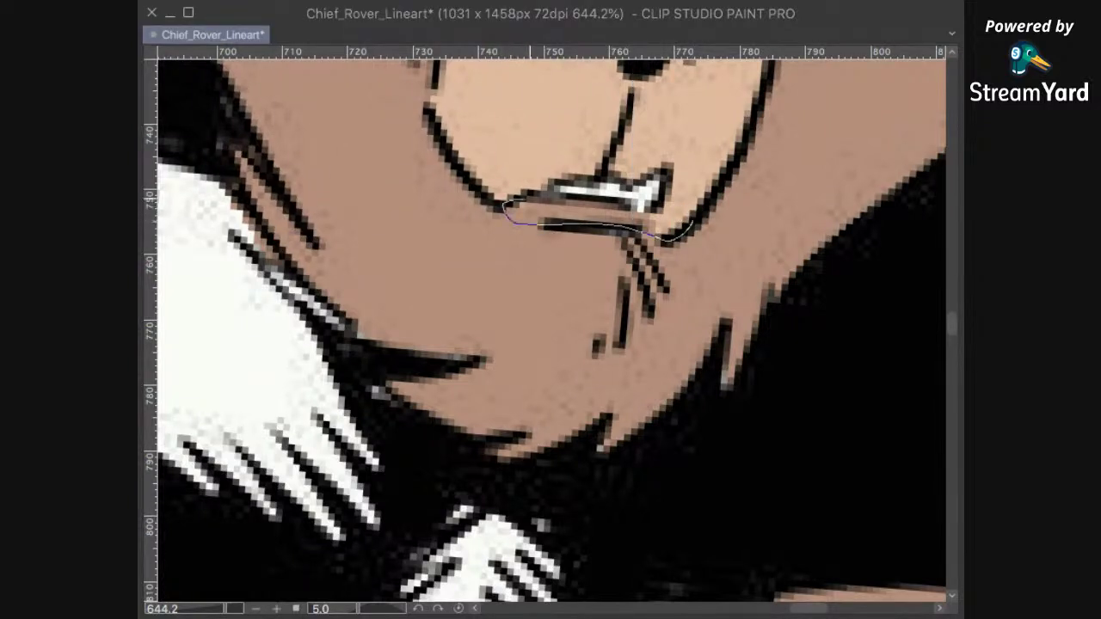
drag(690, 225, 679, 234)
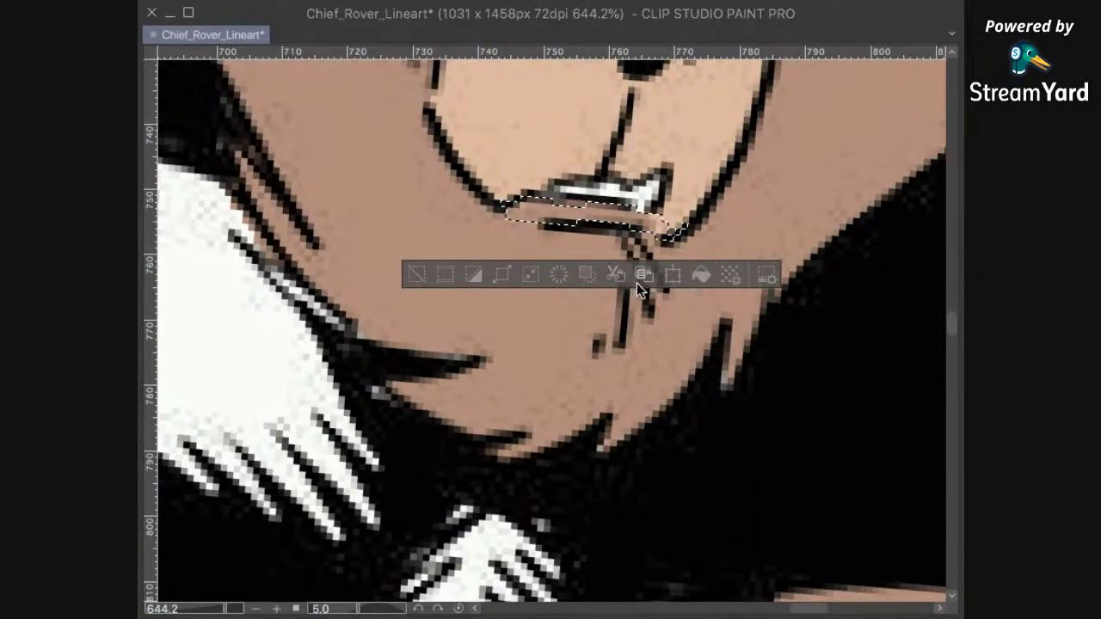
click(700, 275)
key(ctrl+d)
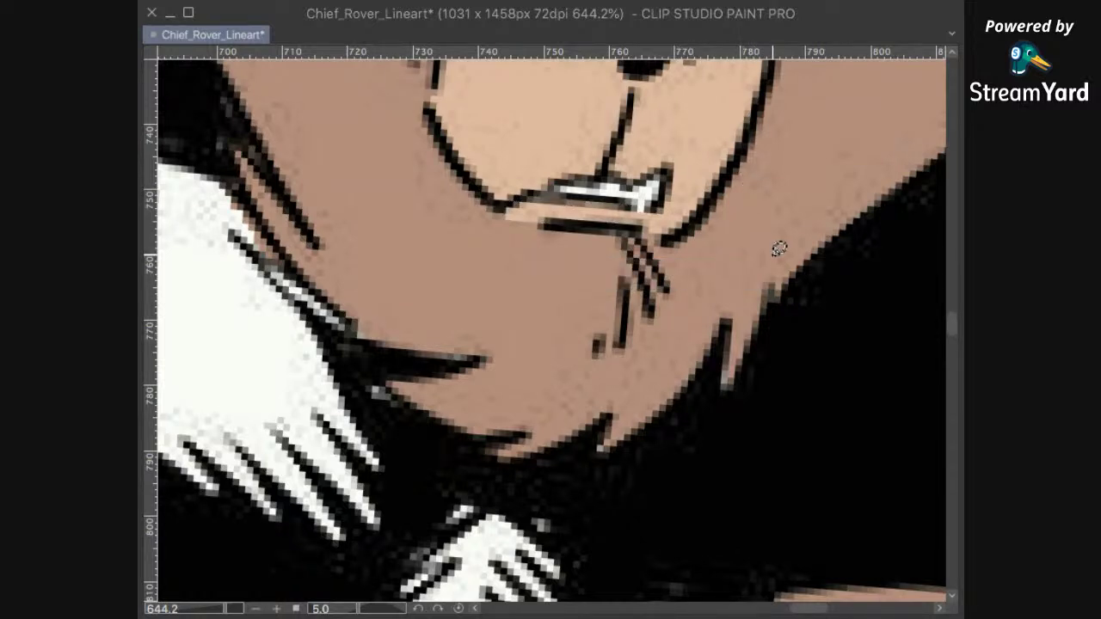
Step: Paint brown over the white gaps between the fur lines along the bust's jaw beside the shirt highlight
scroll(779, 248, down, 3)
scroll(720, 282, up, 1)
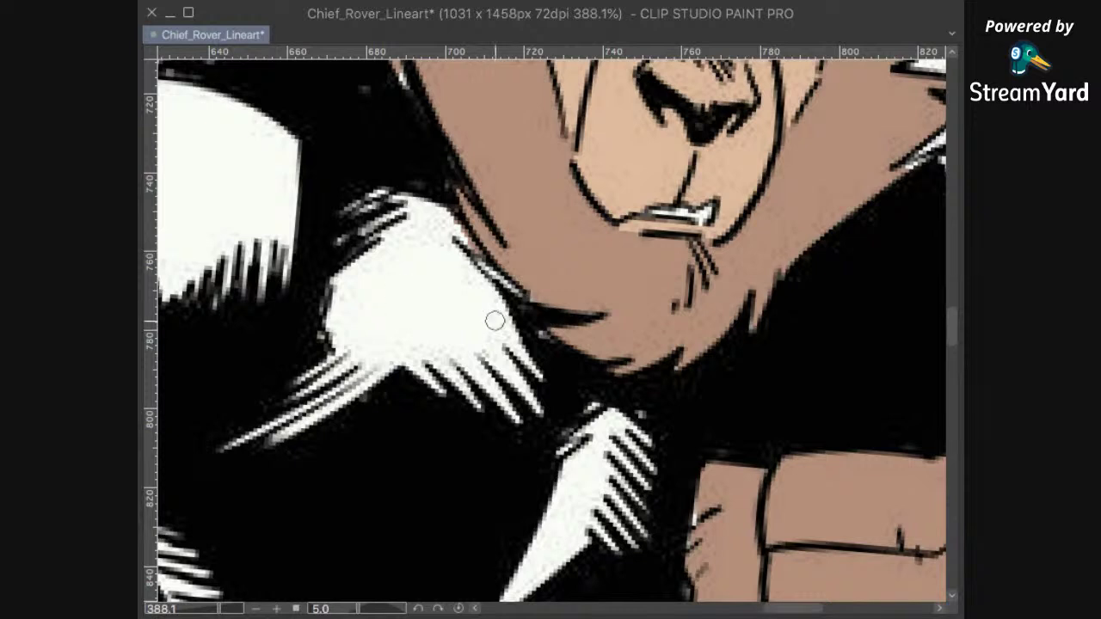
drag(521, 289, 480, 258)
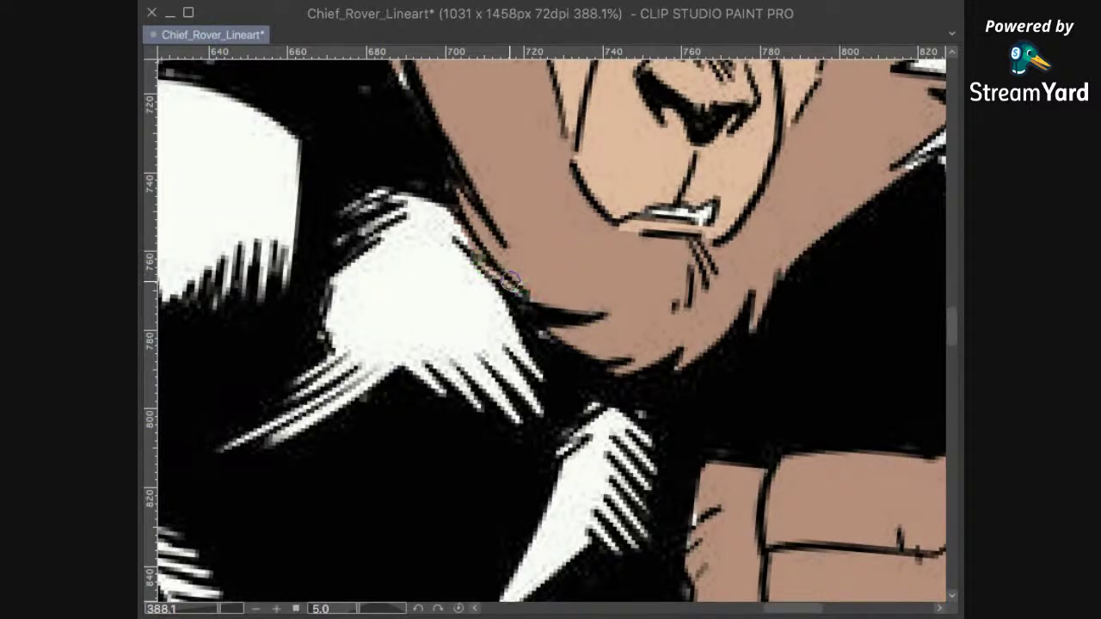
drag(527, 287, 507, 284)
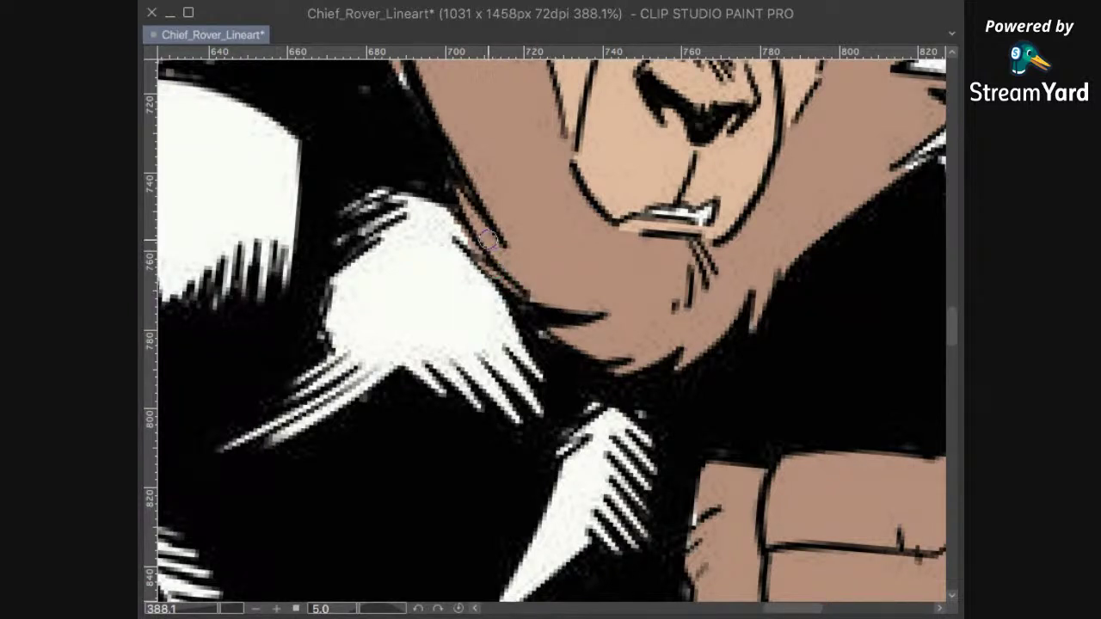
Step: Clean up the edge of the jaw fur next to the white shirt highlight with a smaller eraser
key(e)
key(bracketleft)
key(bracketleft)
key(bracketleft)
key(bracketleft)
drag(445, 224, 472, 246)
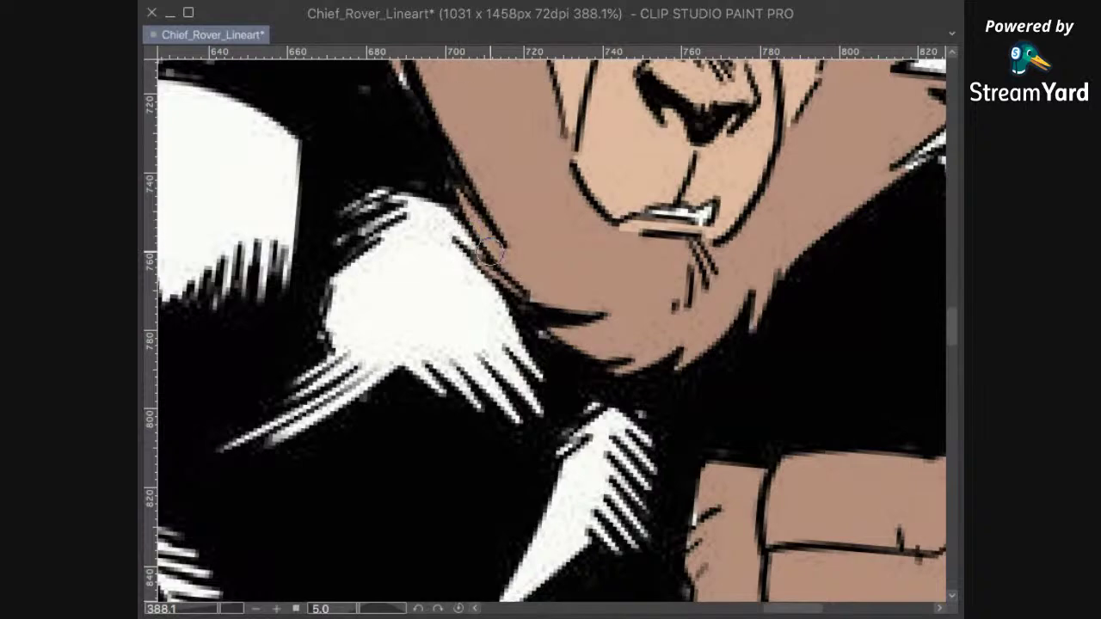
Step: Paint brown into the white slivers between the fur lines where the side of the bust's face meets the black shirt
scroll(488, 249, down, 5)
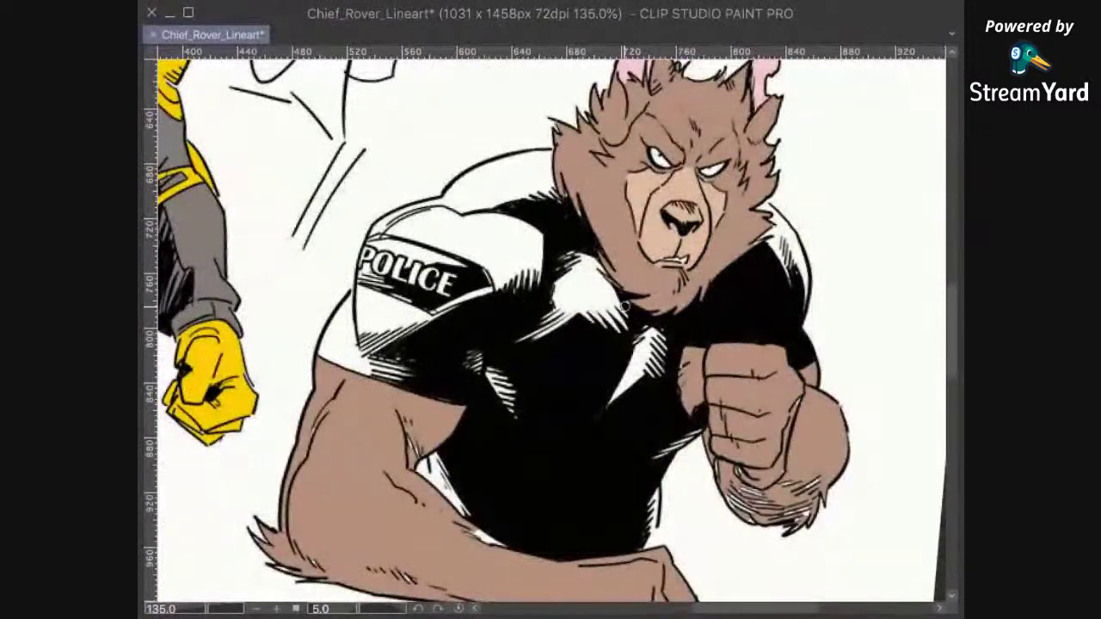
scroll(625, 307, up, 6)
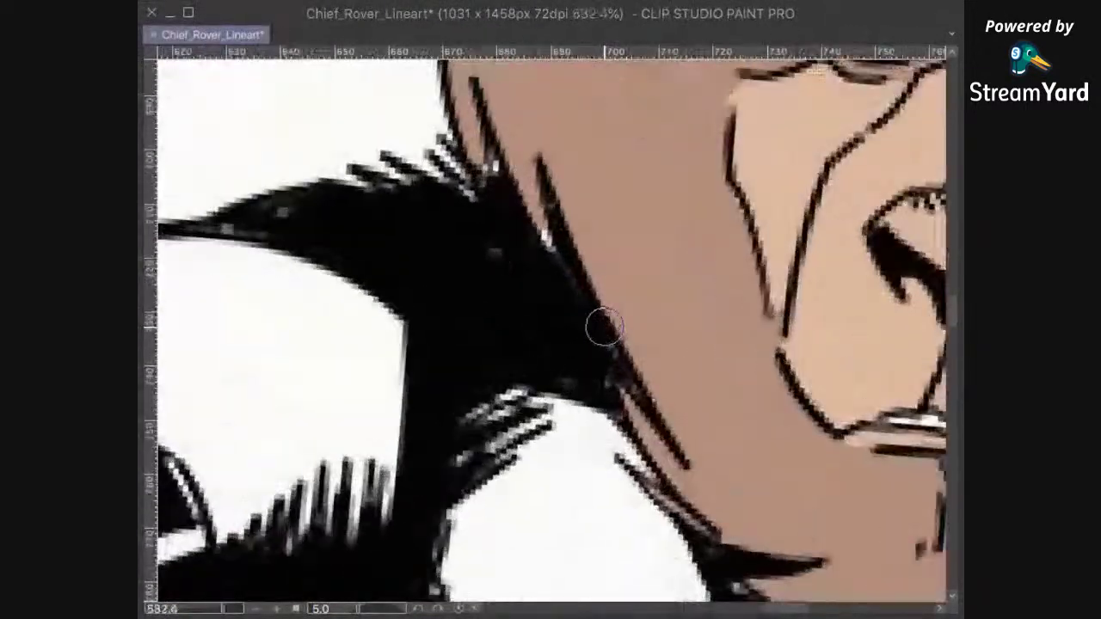
scroll(605, 331, down, 2)
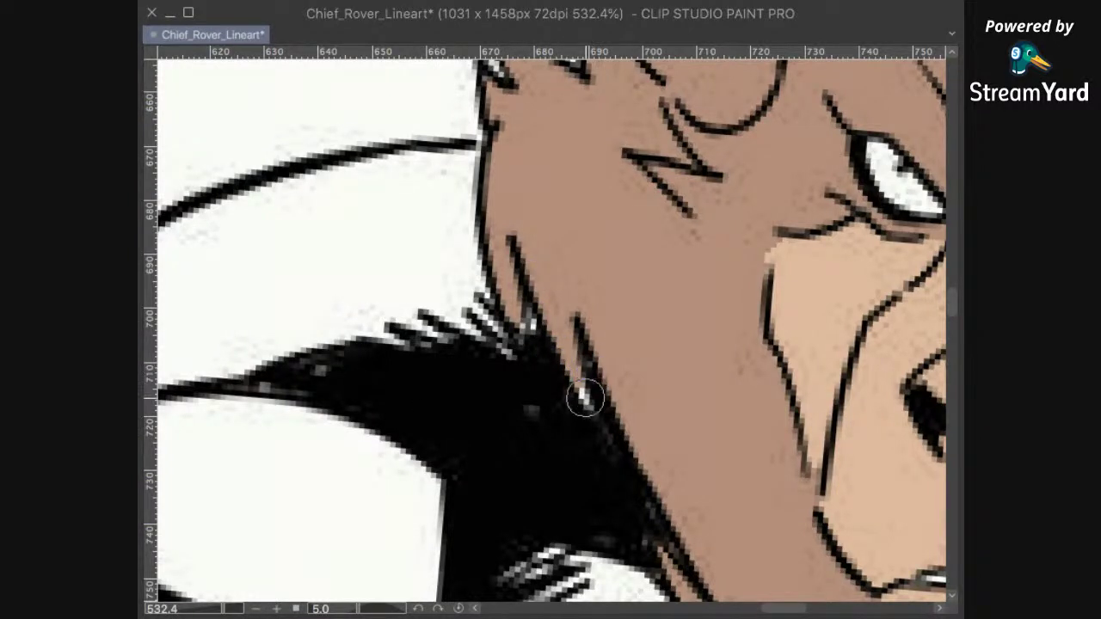
drag(576, 359, 585, 406)
drag(579, 360, 580, 384)
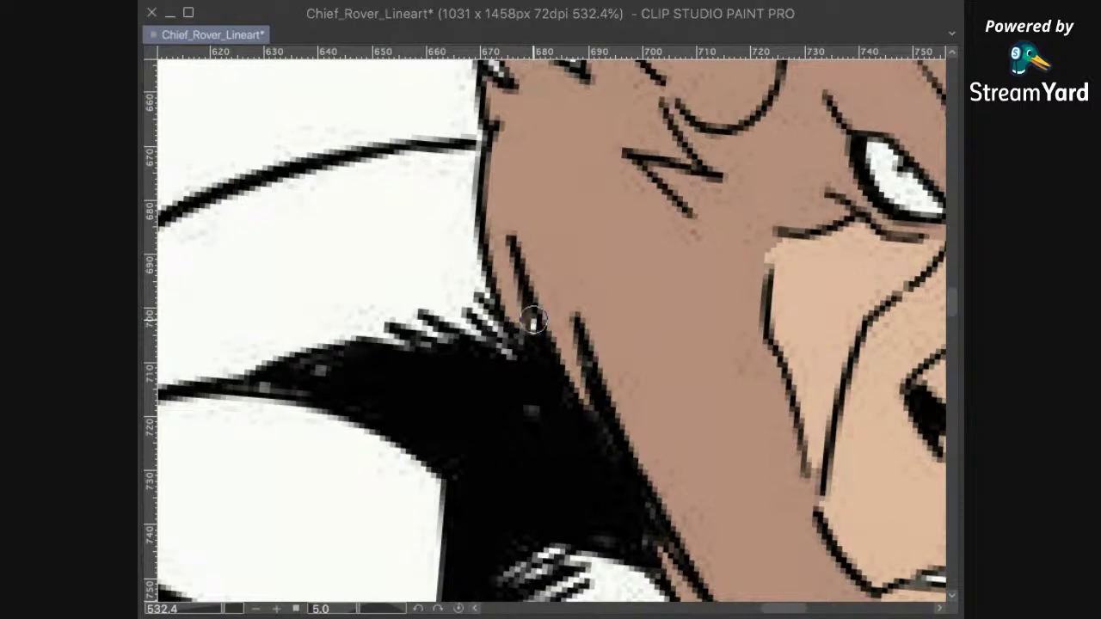
Step: Straighten the canvas view and examine the coloured figures, the whole page and the uncoloured large dog head
scroll(636, 299, down, 17)
drag(809, 287, 796, 269)
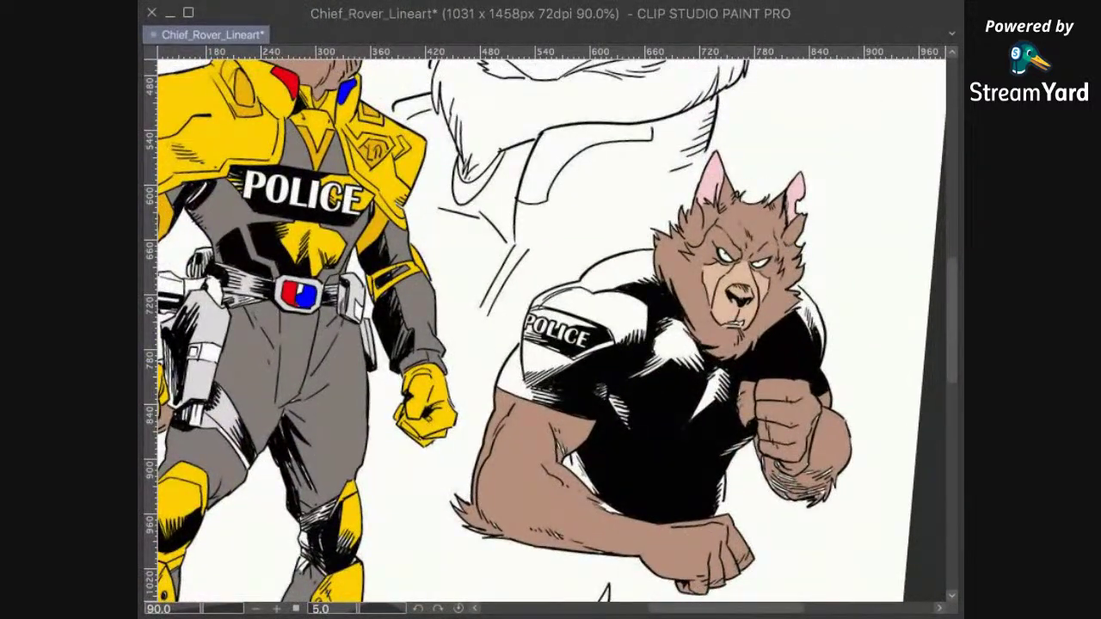
key(minus)
mouse_move(784, 379)
mouse_down()
mouse_move(796, 306)
mouse_move(798, 369)
mouse_up()
drag(780, 300, 800, 370)
scroll(800, 370, up, 1)
mouse_move(571, 209)
mouse_down()
mouse_move(624, 375)
mouse_move(565, 453)
mouse_move(617, 430)
mouse_move(623, 383)
mouse_move(741, 282)
mouse_move(747, 290)
mouse_up()
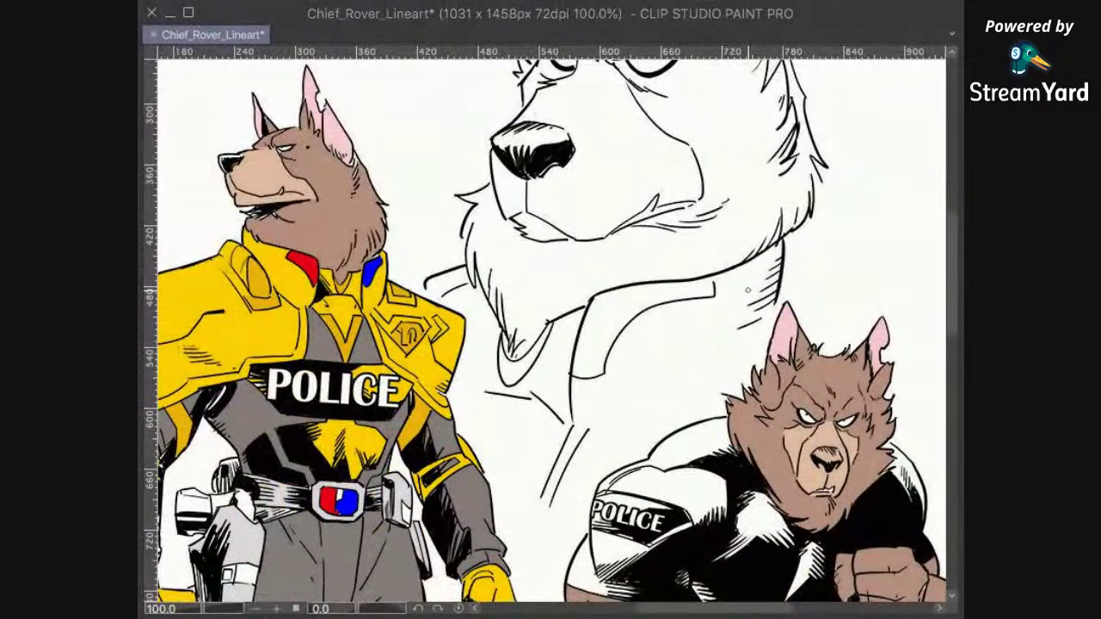
key(ctrl+0)
scroll(748, 290, up, 1)
key(ctrl+0)
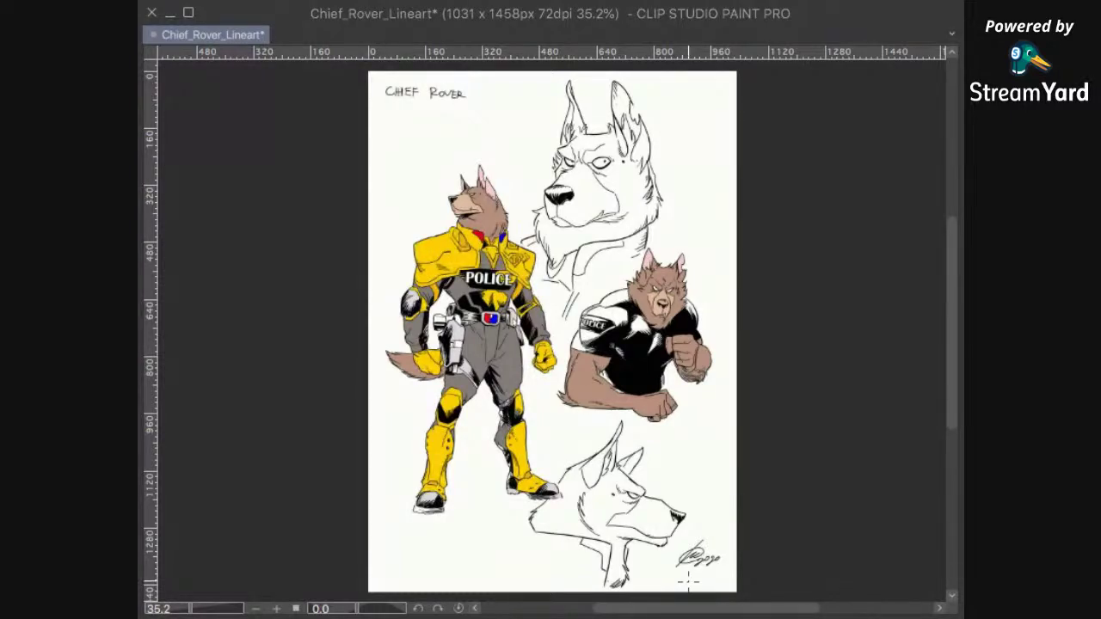
scroll(602, 280, up, 4)
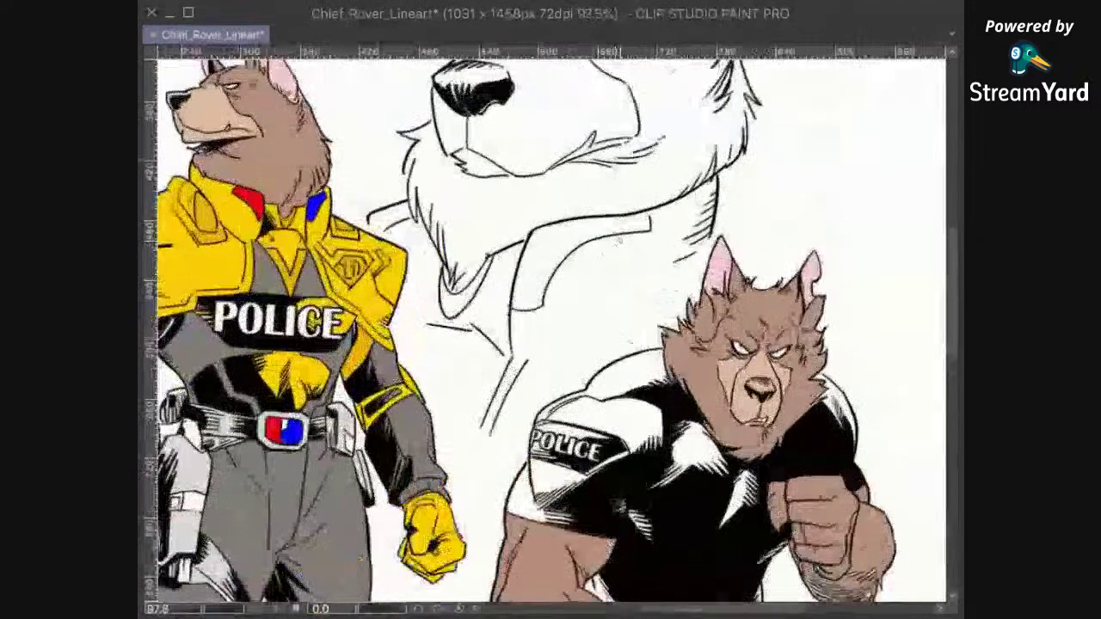
drag(651, 107, 613, 370)
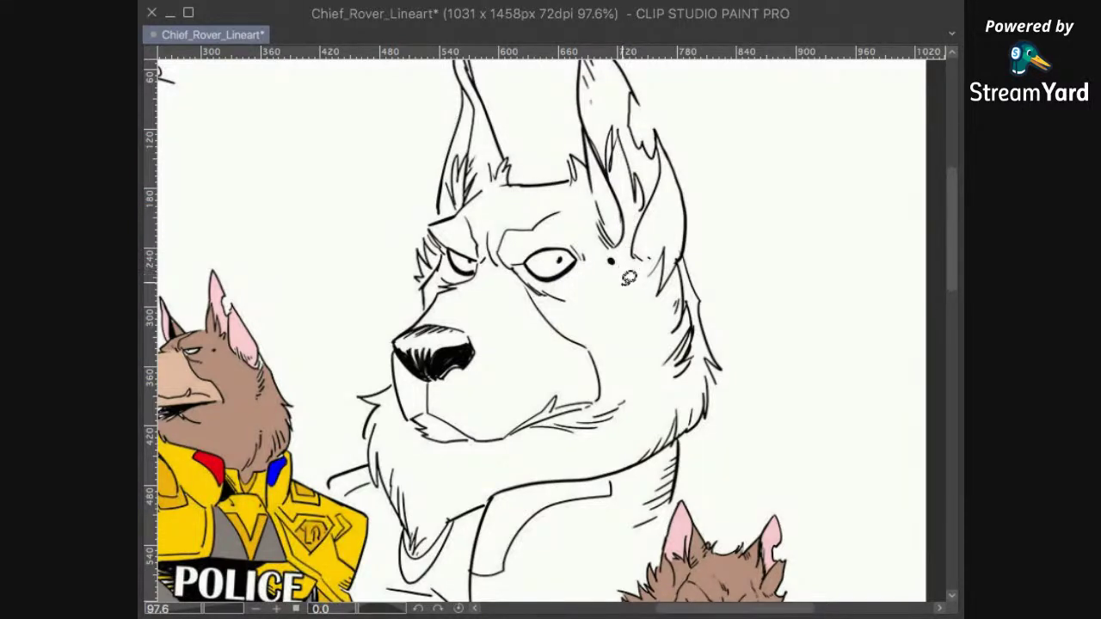
drag(651, 440, 650, 478)
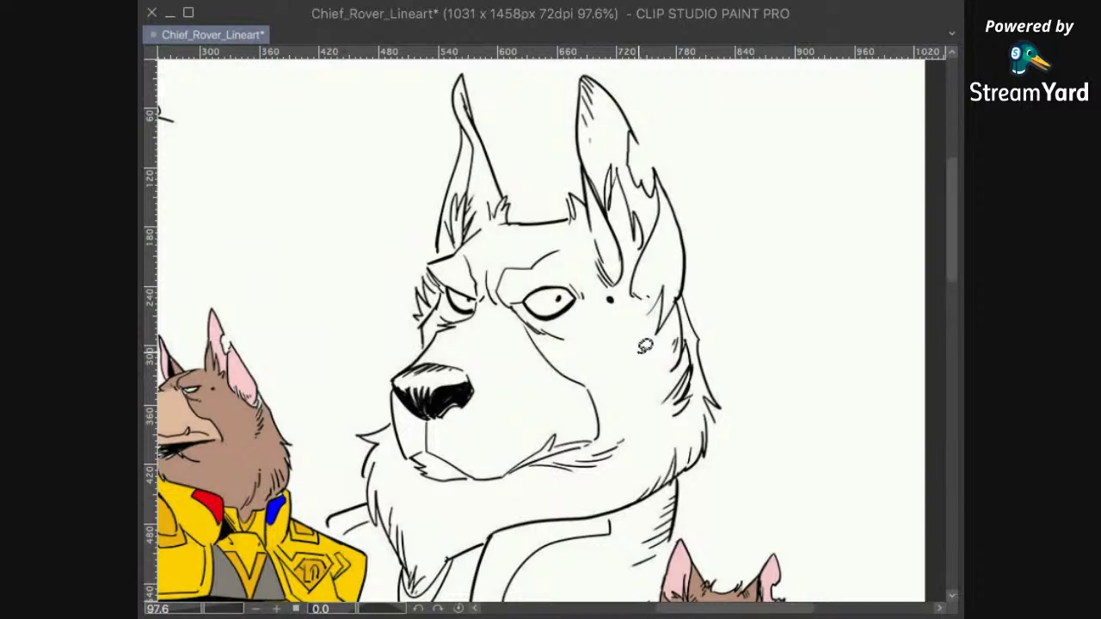
drag(611, 378, 676, 315)
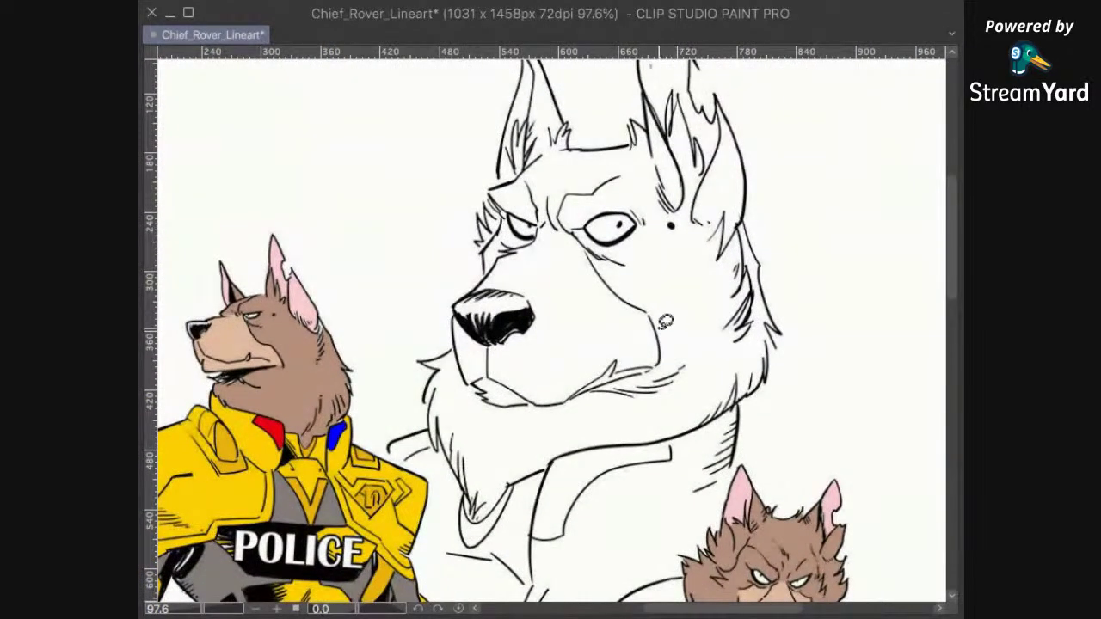
scroll(664, 324, down, 3)
drag(671, 316, 690, 260)
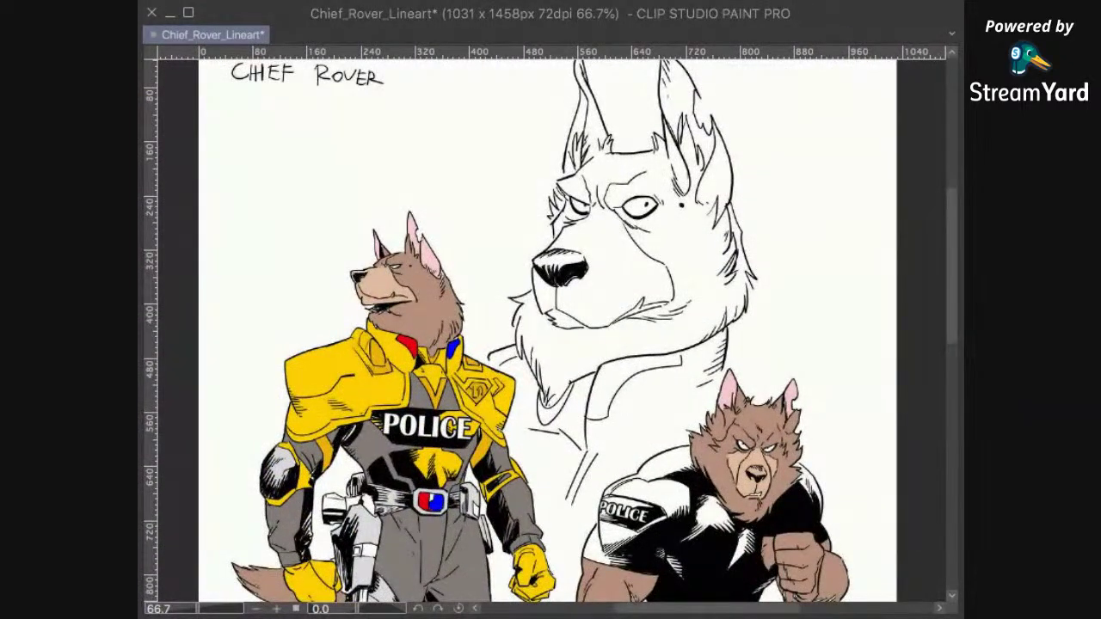
mouse_move(725, 360)
mouse_down()
mouse_move(735, 303)
mouse_move(704, 361)
mouse_up()
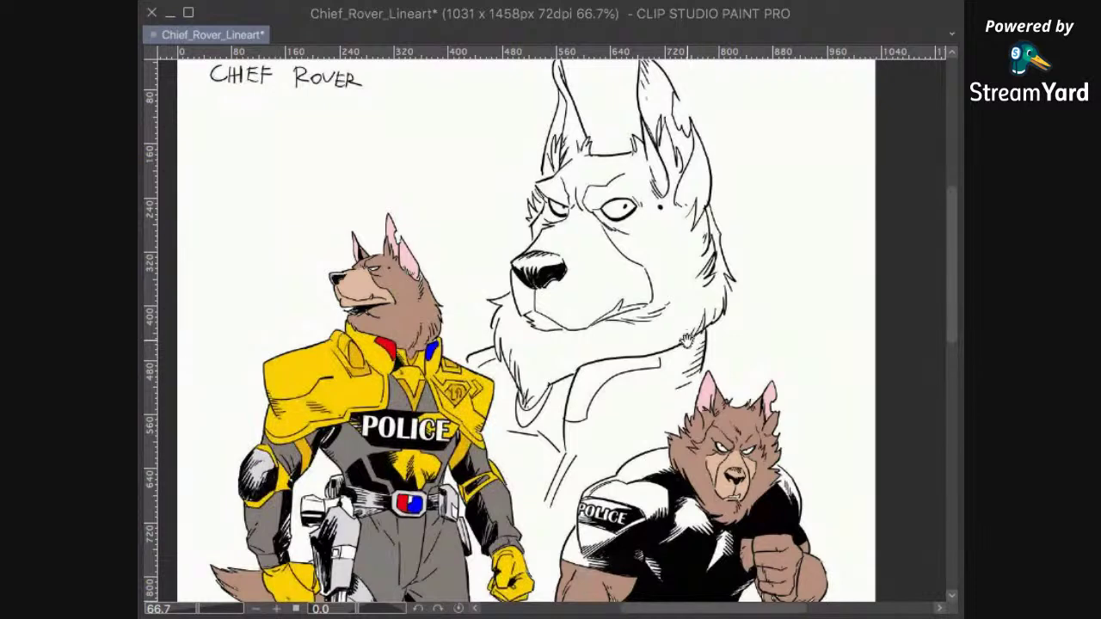
drag(686, 342, 669, 383)
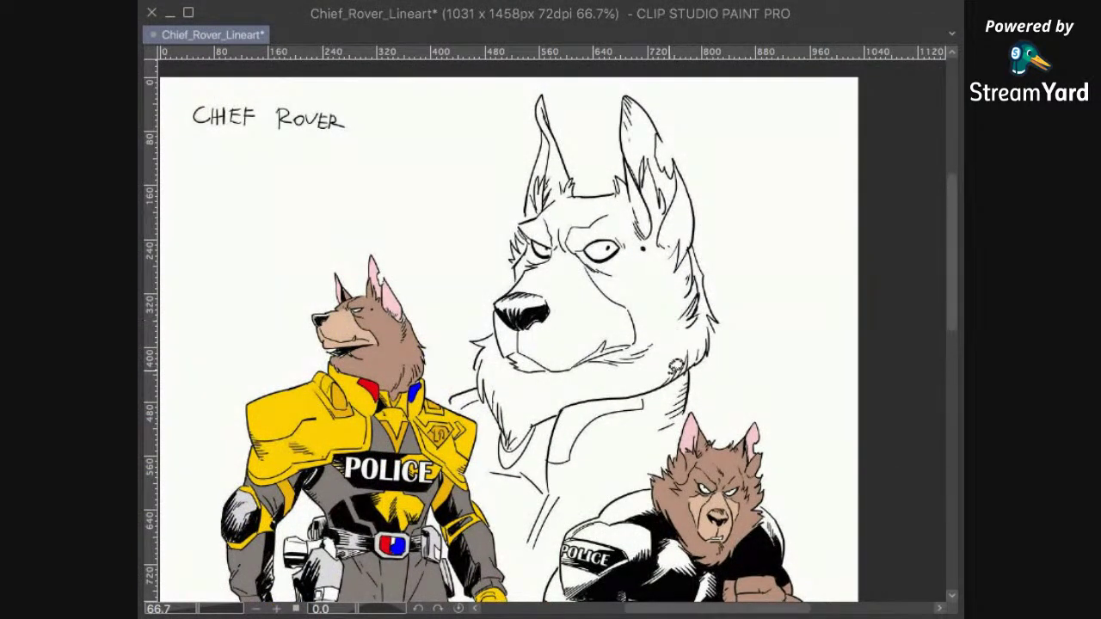
drag(675, 398, 619, 282)
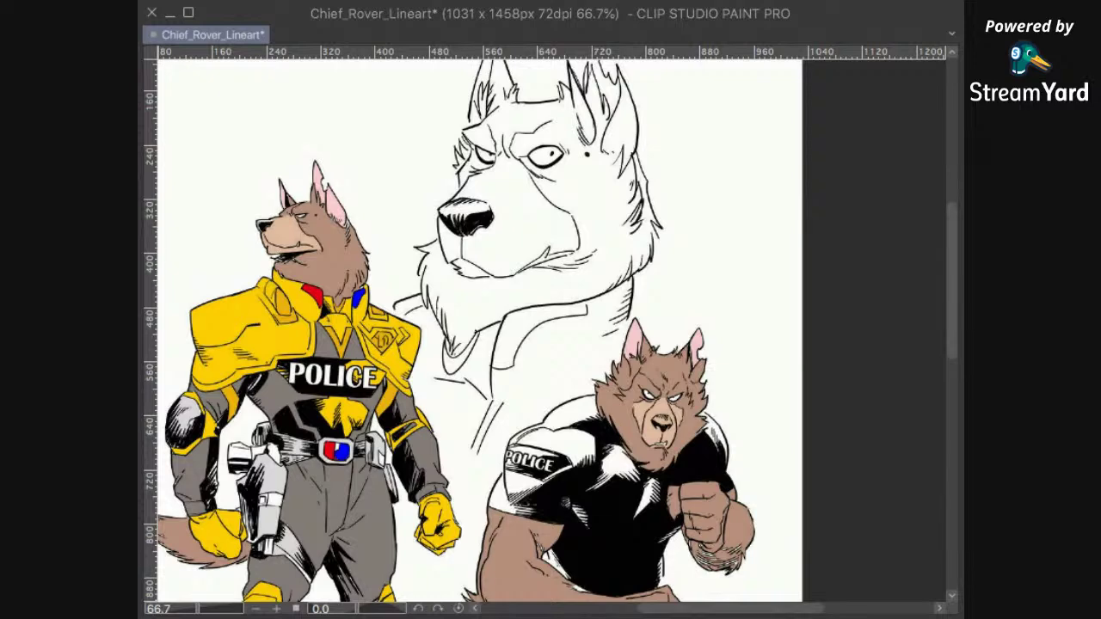
Step: Try to flood-fill the collar area below the uncoloured large dog head with blue, and undo the fill
scroll(526, 346, up, 2)
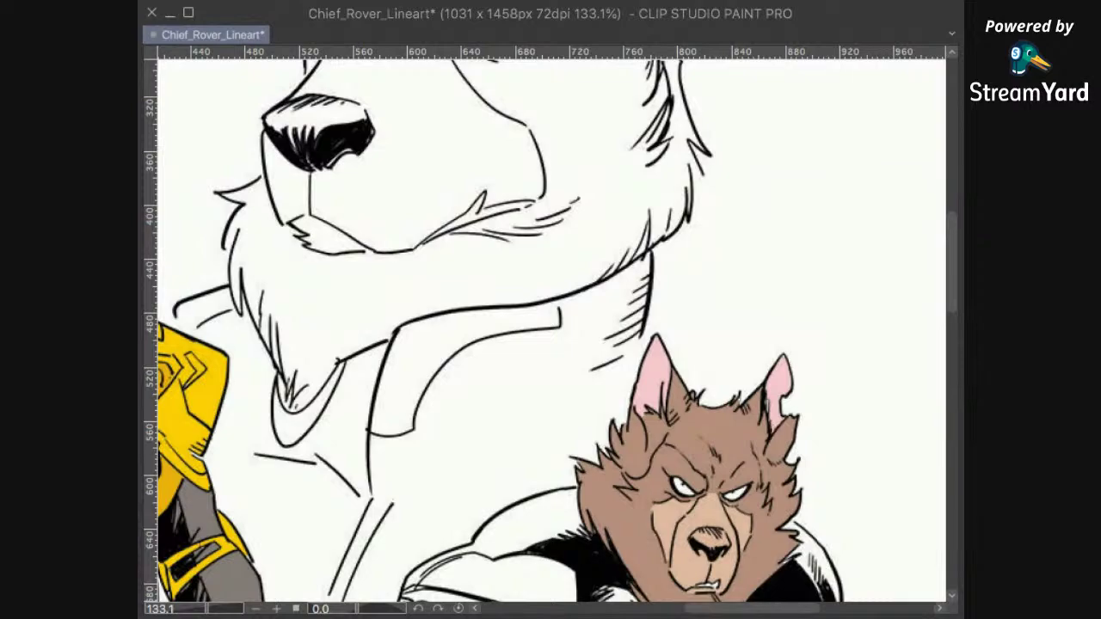
drag(361, 456, 666, 421)
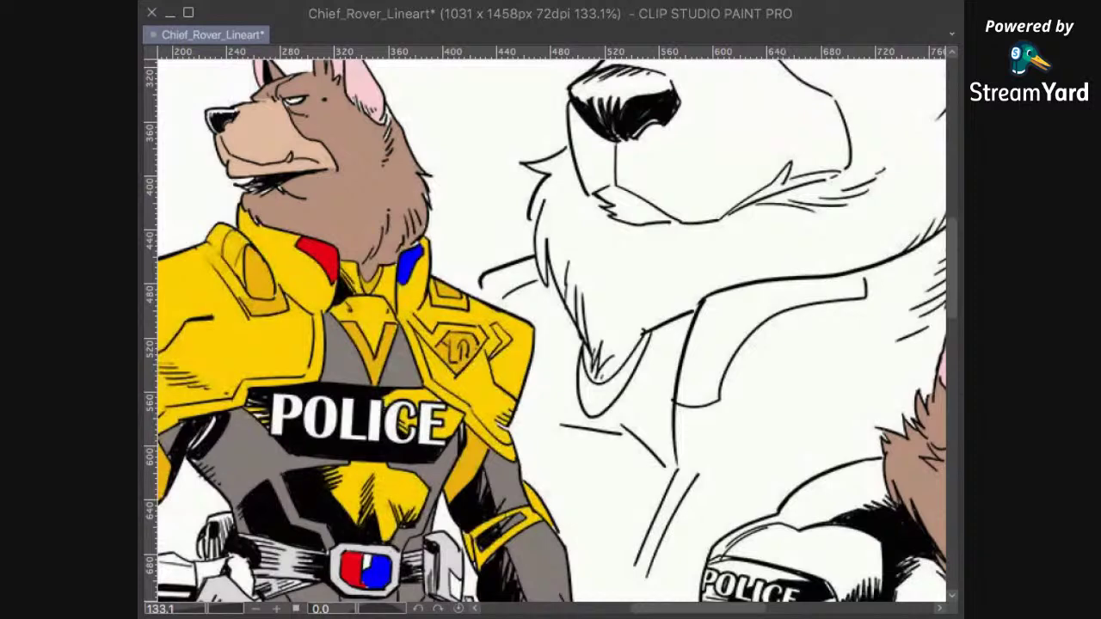
click(665, 503)
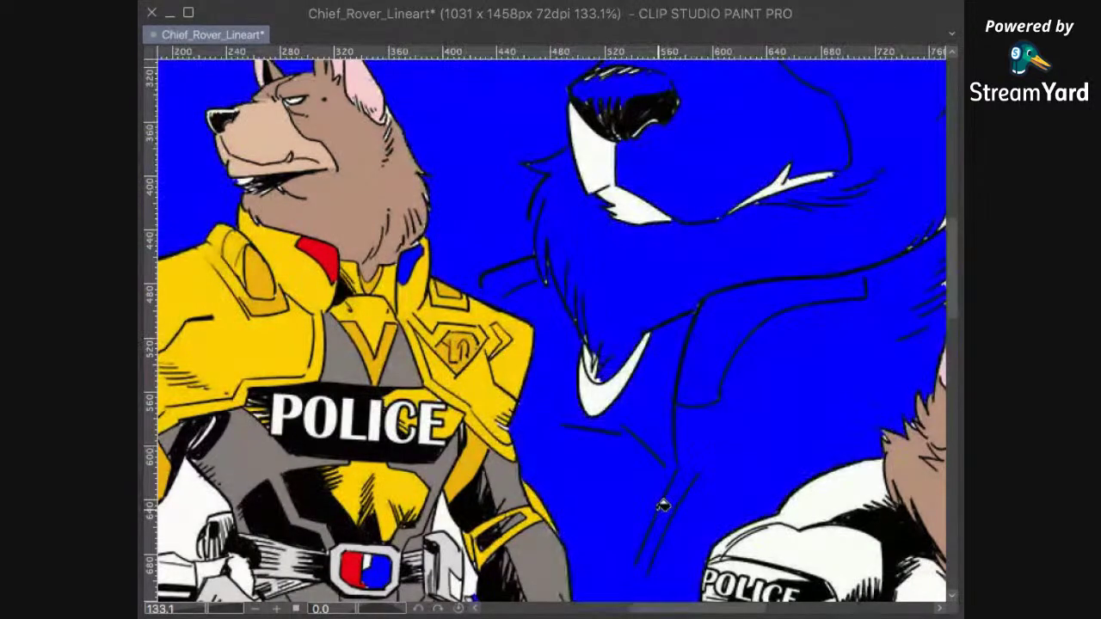
key(ctrl+z)
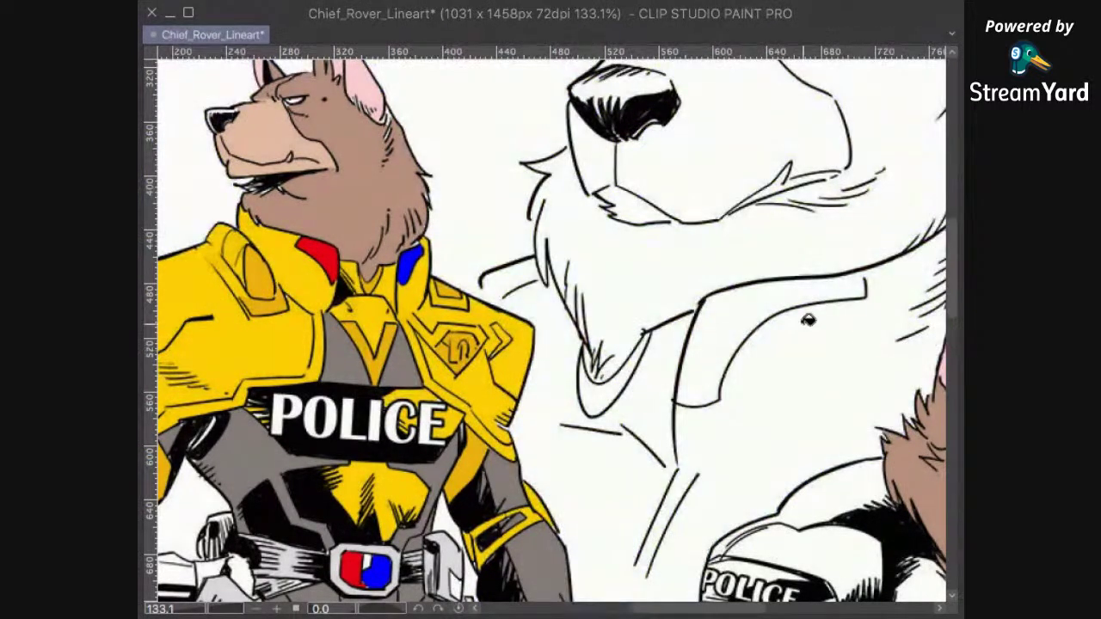
Step: Lasso the curved collar patch below the large dog's jaw, fill it with blue and clear the selection
scroll(808, 320, down, 3)
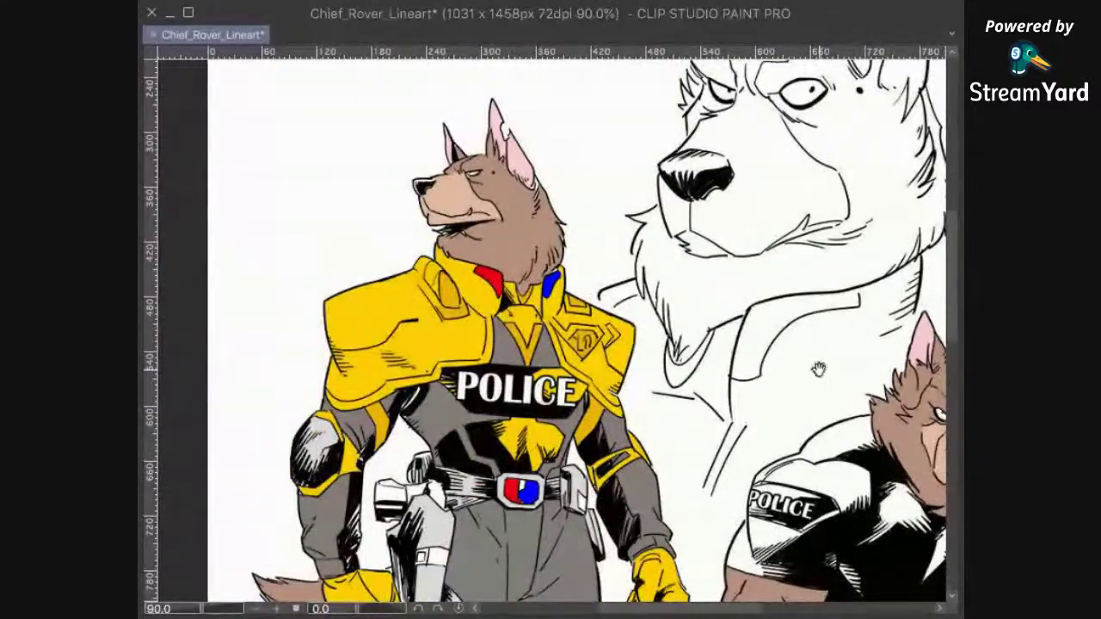
scroll(817, 369, up, 4)
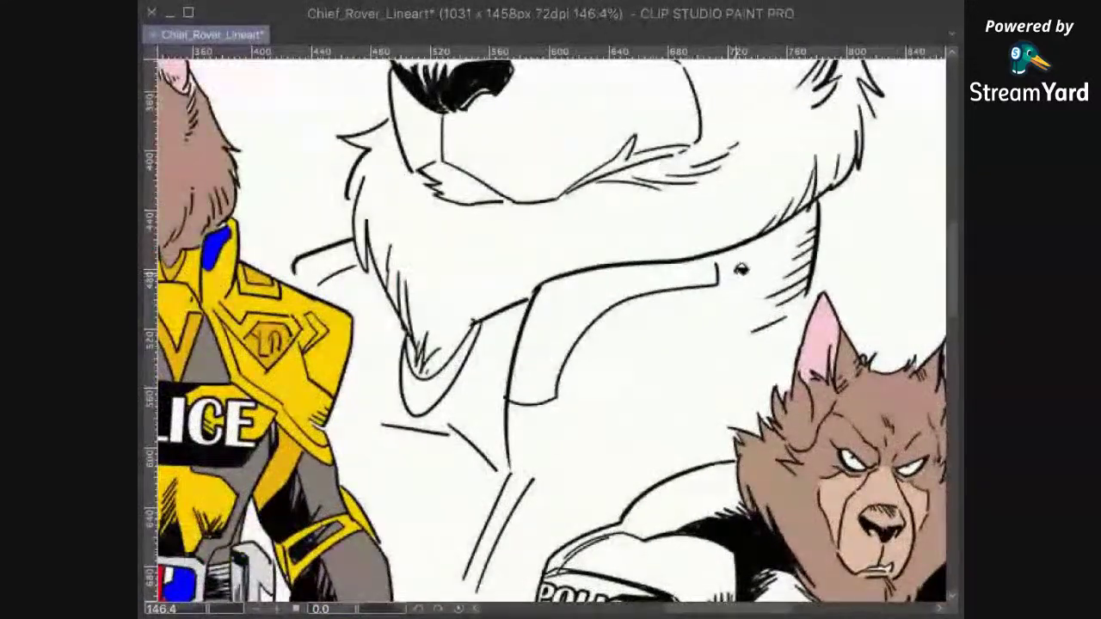
scroll(740, 269, up, 12)
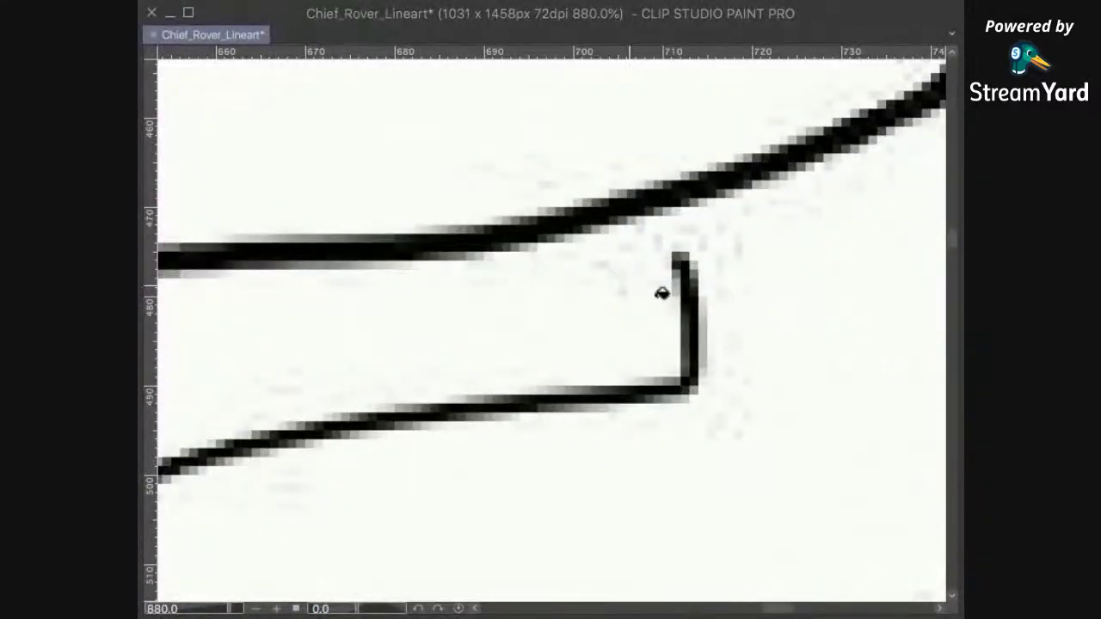
scroll(663, 307, down, 10)
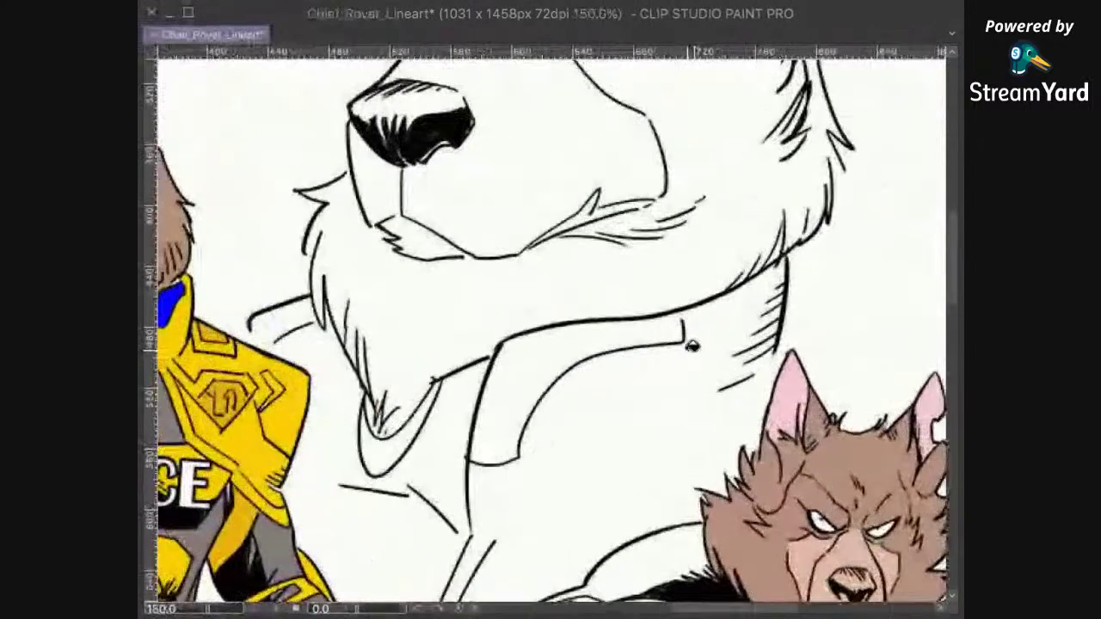
drag(601, 418, 641, 393)
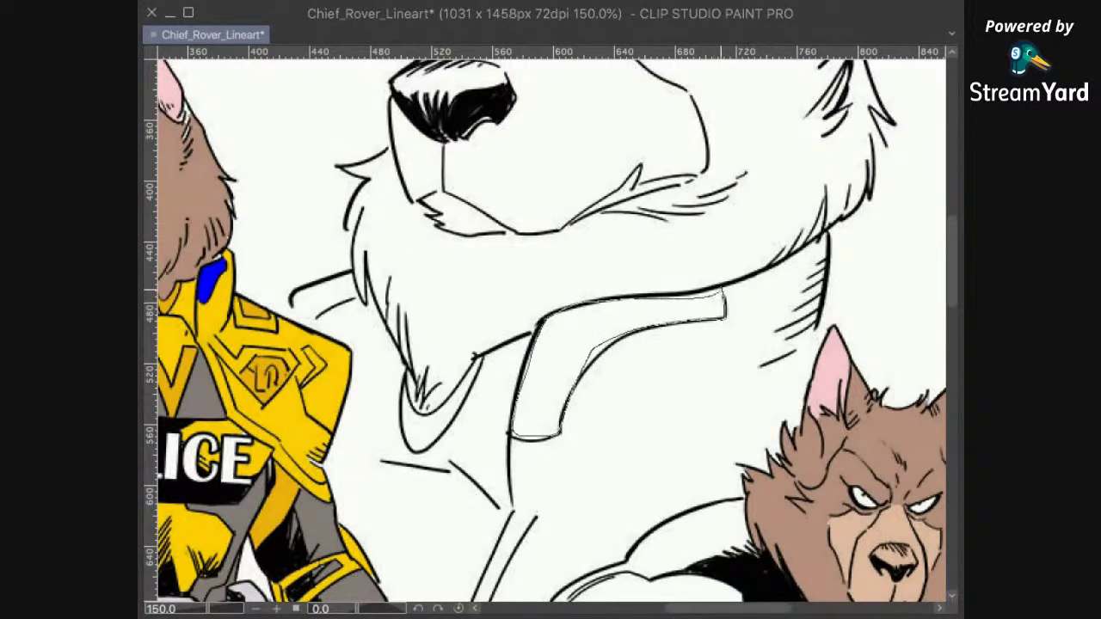
drag(719, 291, 721, 294)
scroll(733, 347, down, 3)
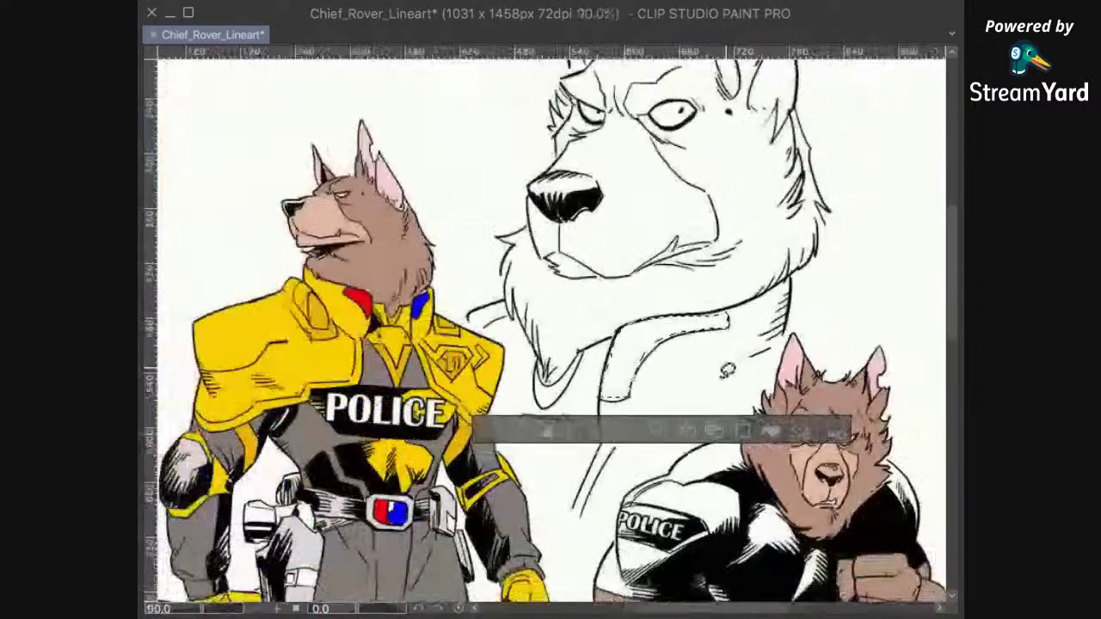
scroll(727, 370, down, 1)
drag(742, 416, 731, 364)
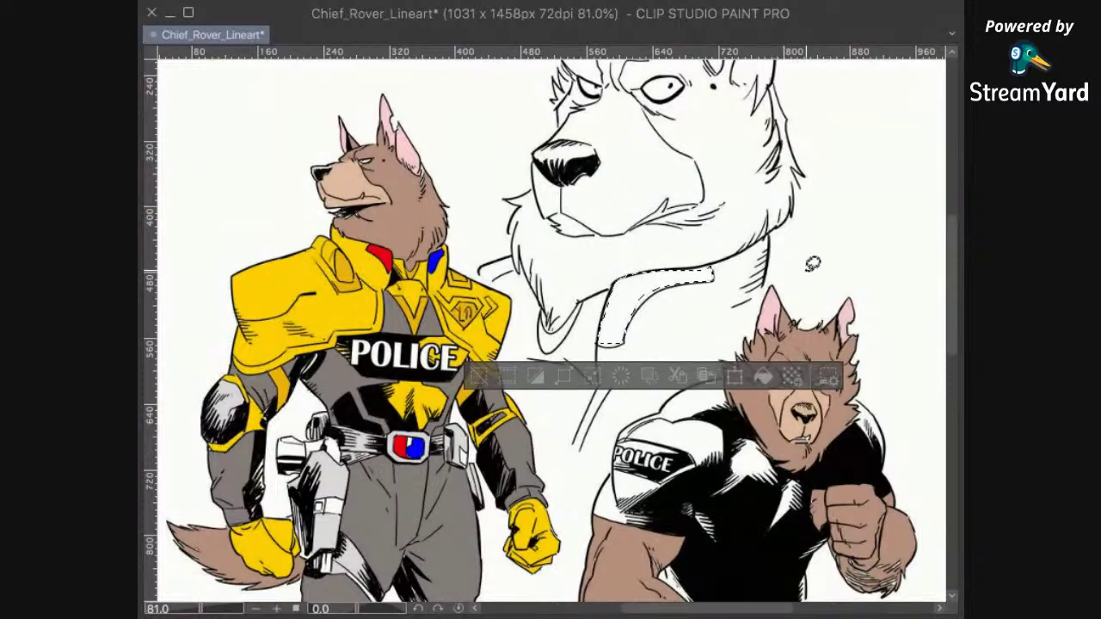
click(764, 381)
key(ctrl+d)
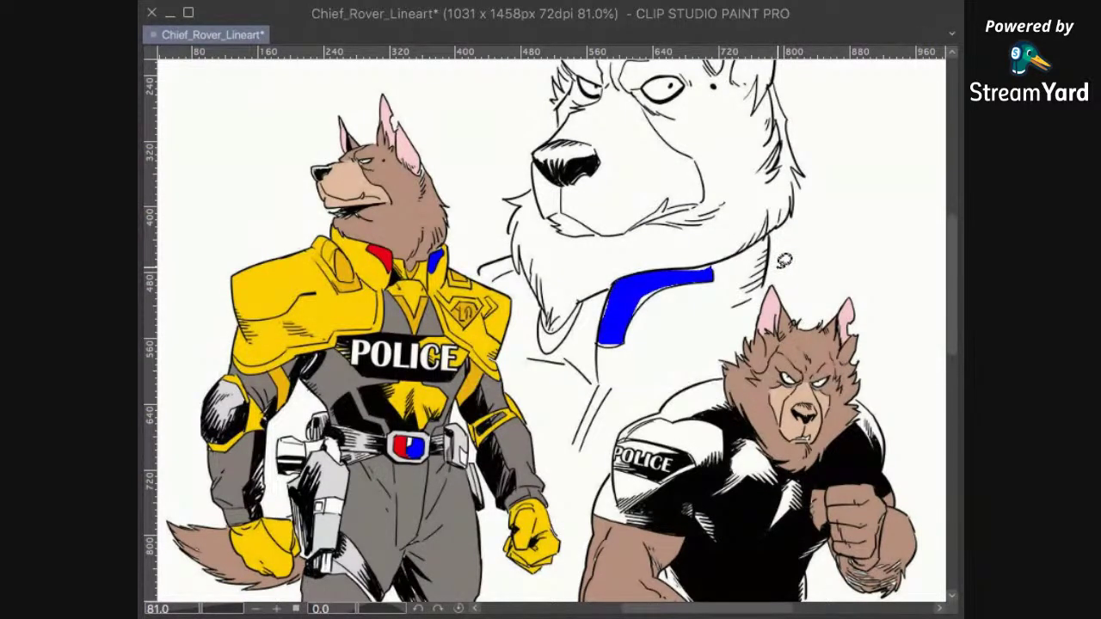
Step: Reselect the large dog's curved collar patch along its ink lines and fill the remaining white slivers with blue
scroll(780, 263, up, 3)
space+drag(614, 366, 749, 354)
drag(746, 253, 685, 252)
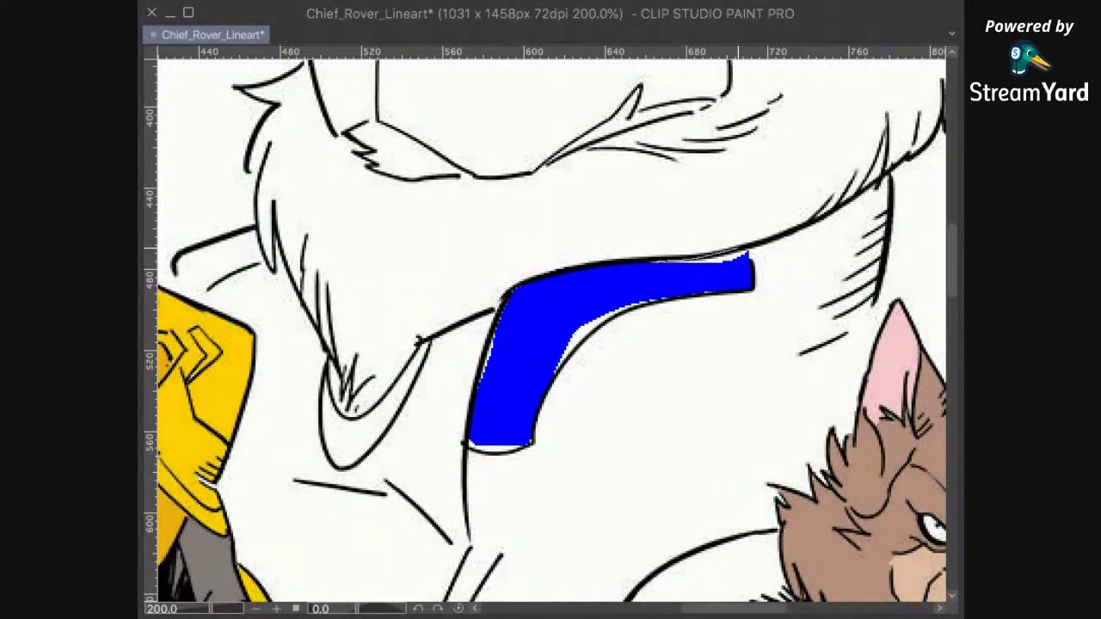
drag(755, 252, 668, 262)
key(ctrl+d)
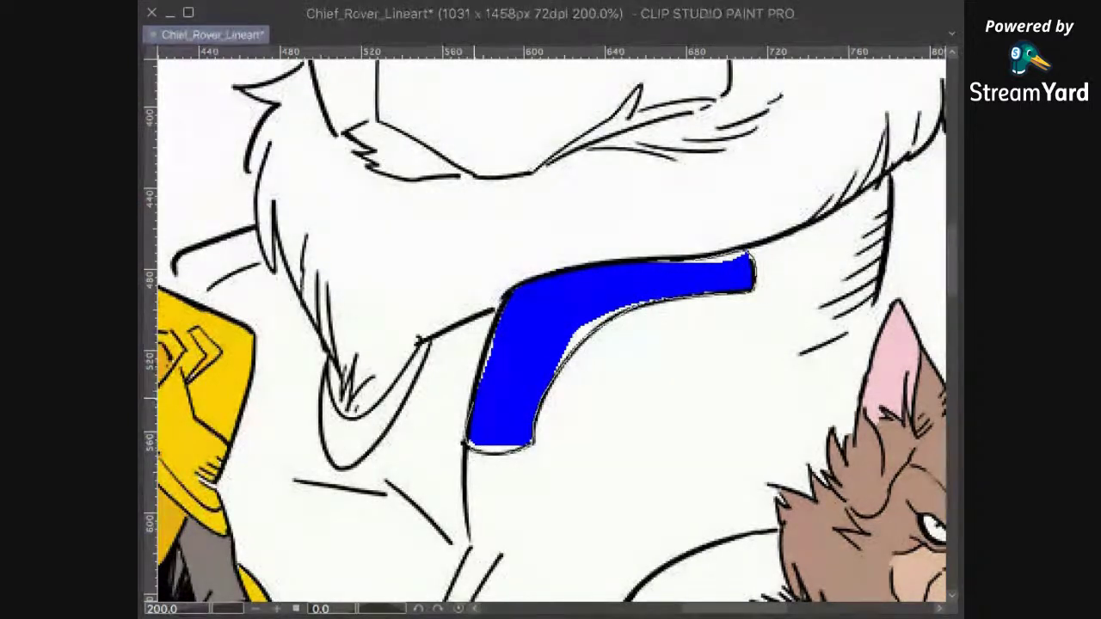
click(629, 307)
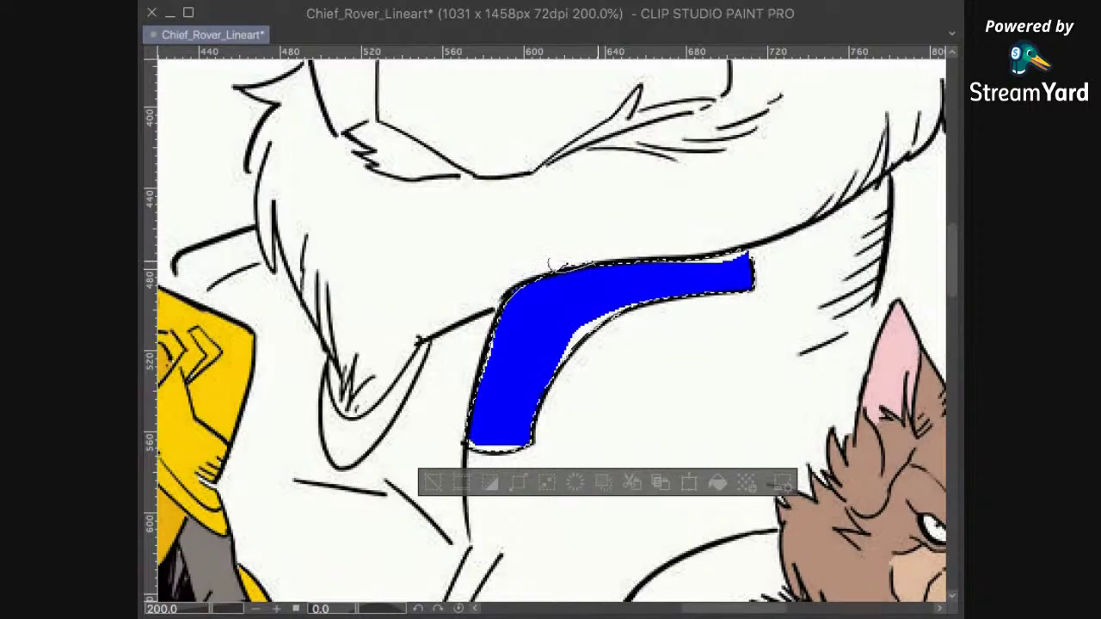
click(718, 482)
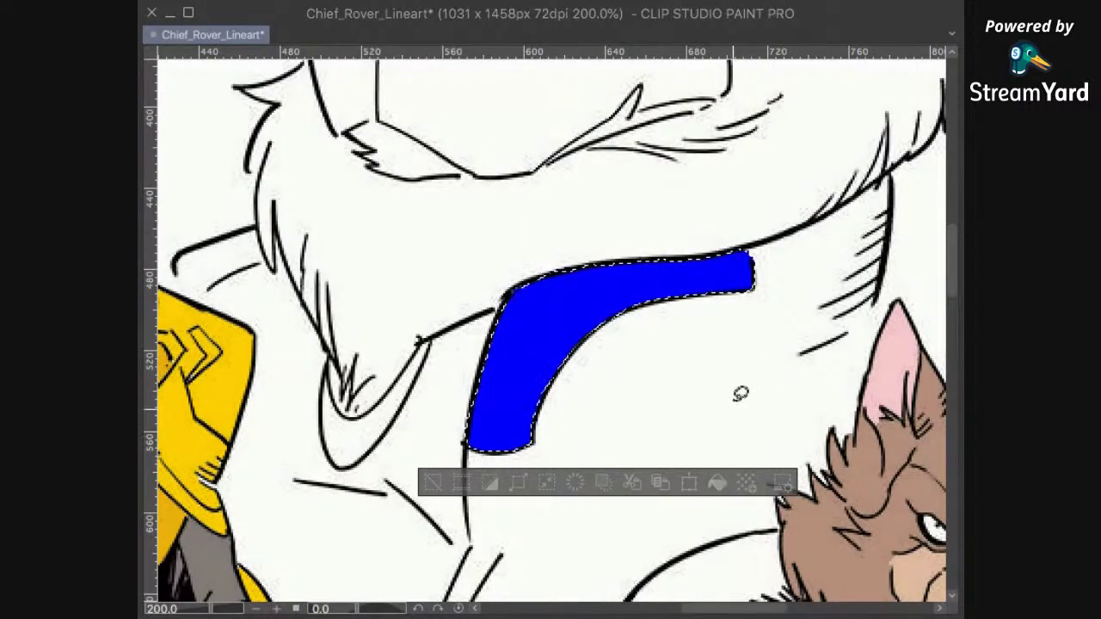
click(757, 346)
Step: Lasso the large dog's collar around the blue patch, down to the muscular bust, and fill it with yellow
scroll(784, 310, down, 5)
scroll(781, 311, up, 3)
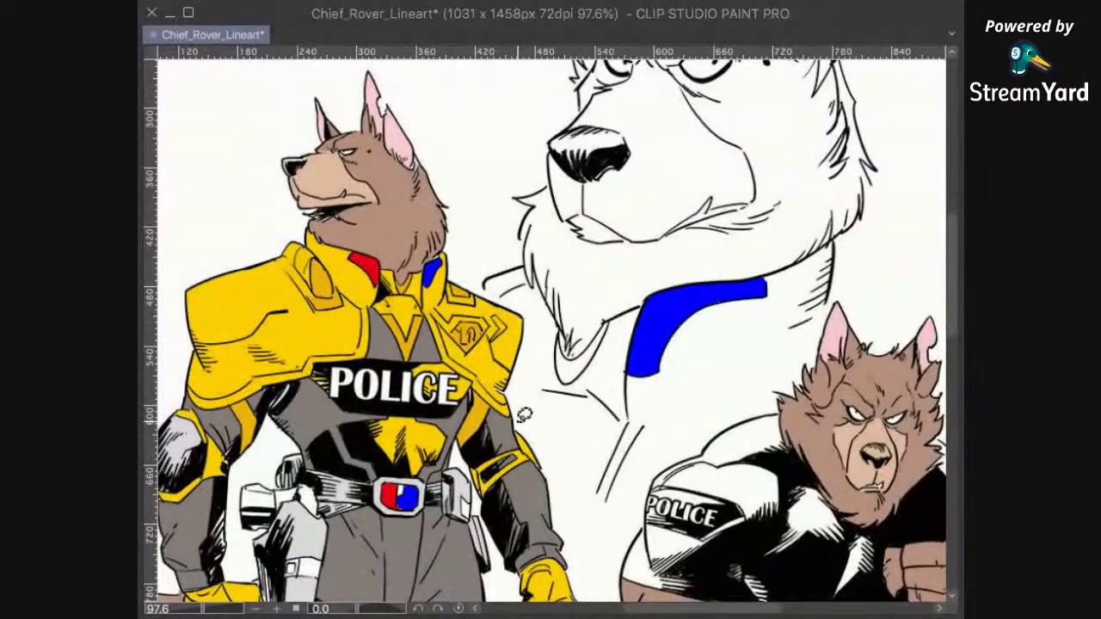
scroll(857, 371, down, 1)
drag(843, 396, 694, 342)
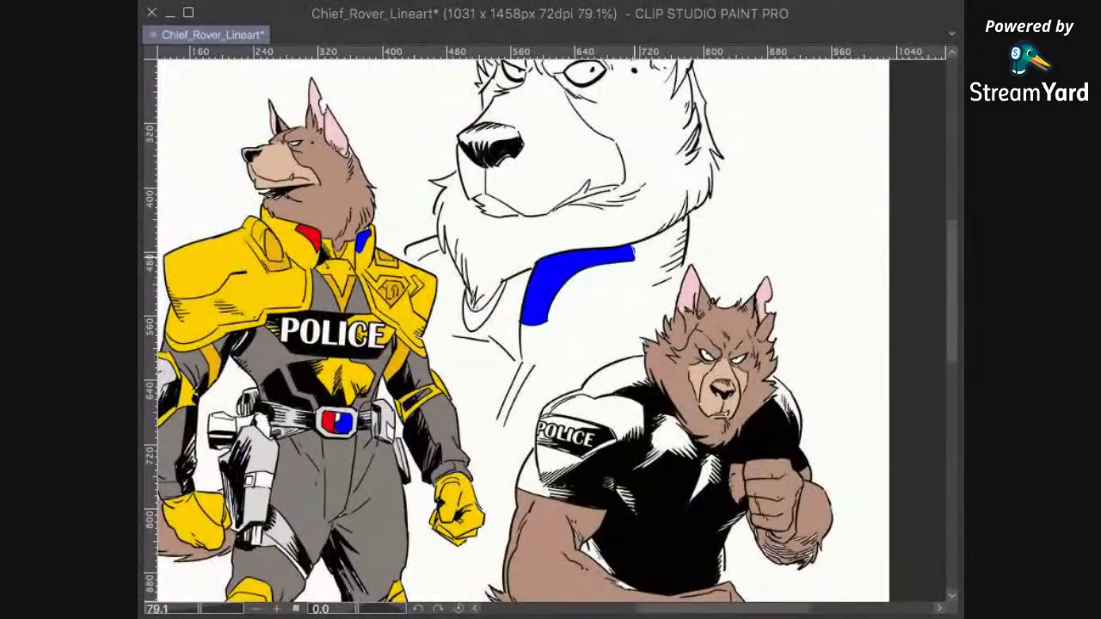
mouse_move(617, 262)
mouse_down()
mouse_move(568, 282)
mouse_move(545, 320)
mouse_up()
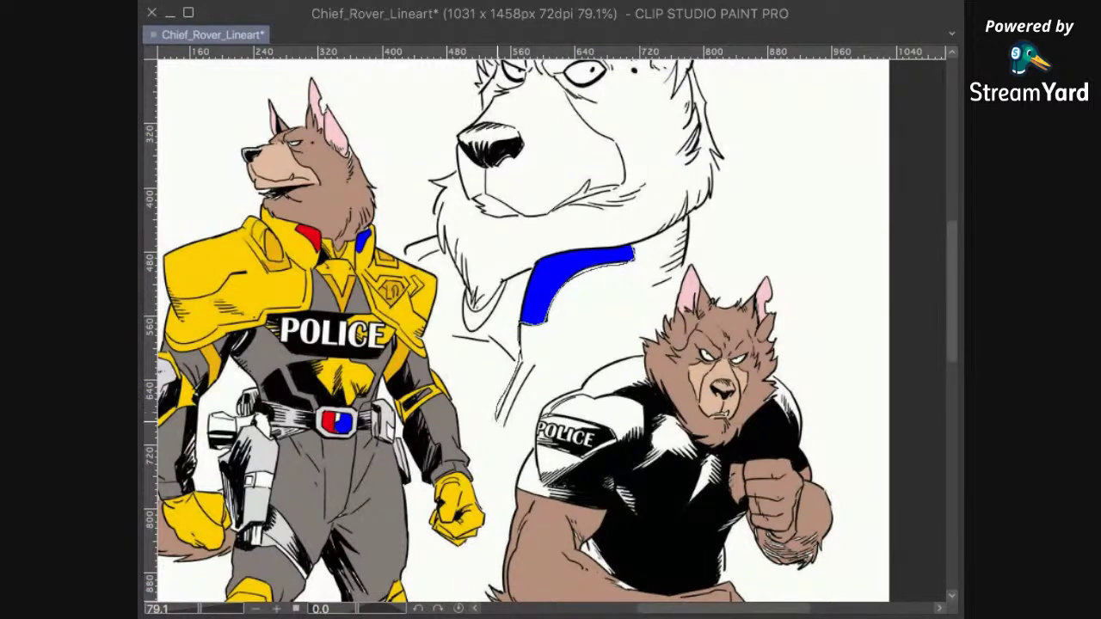
drag(522, 416, 673, 292)
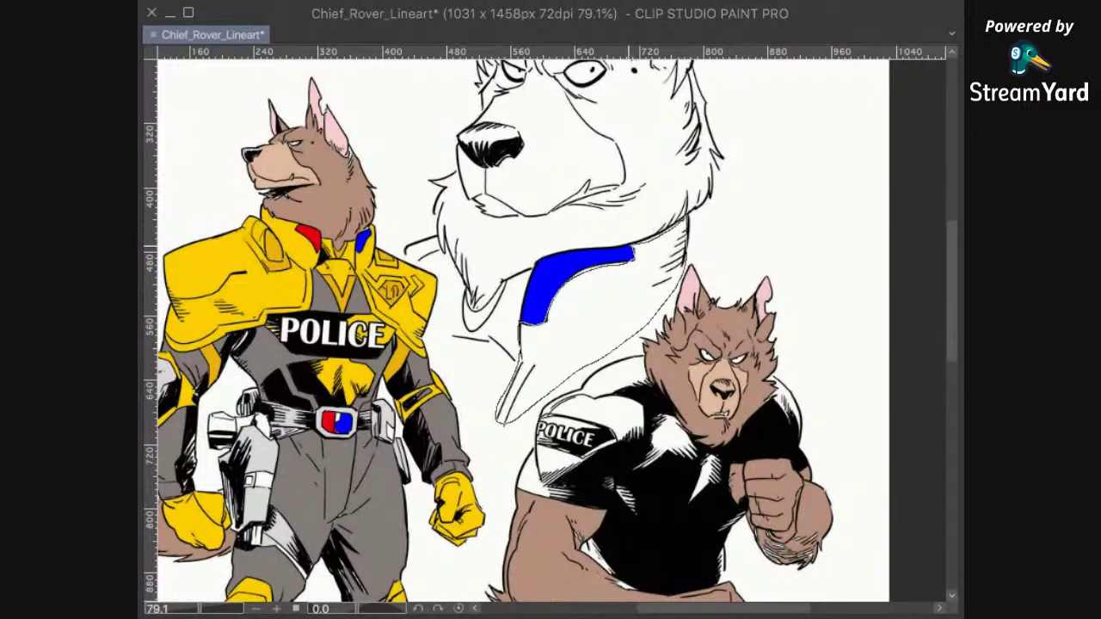
drag(632, 246, 629, 246)
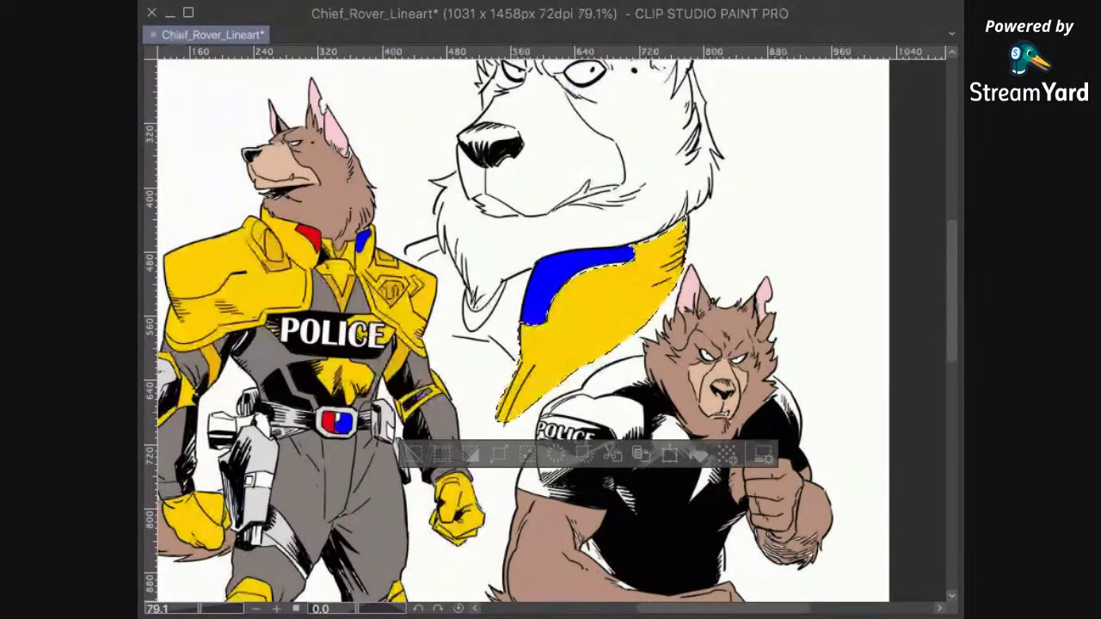
Step: Lasso the uniform area between the large dog's chin fur and the standing figure's shoulder armour and fill it with yellow
scroll(589, 209, up, 3)
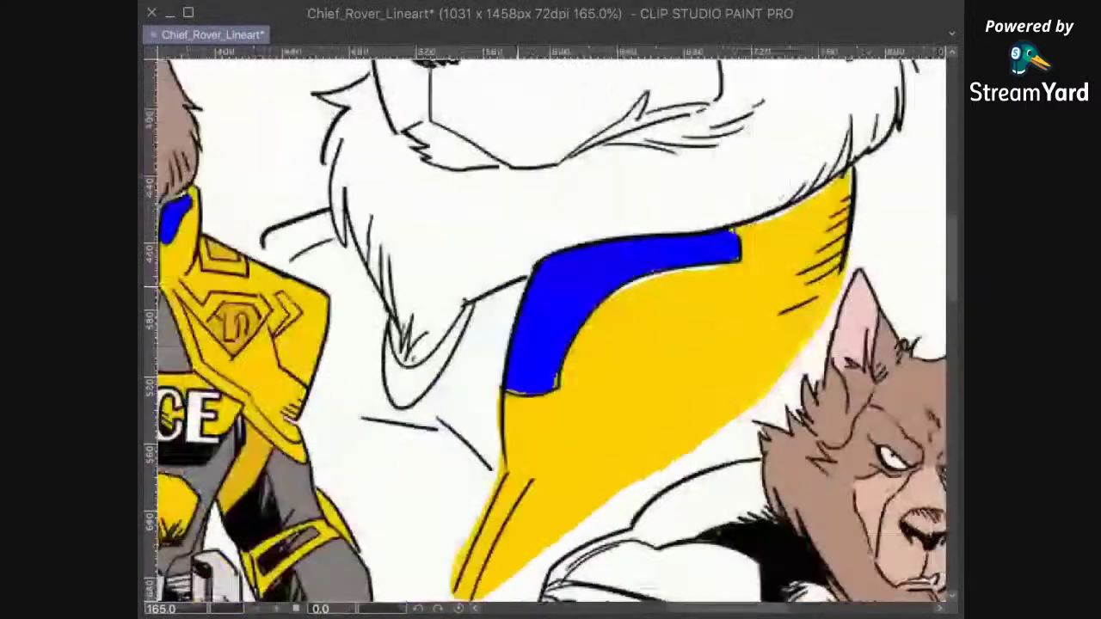
drag(518, 286, 754, 275)
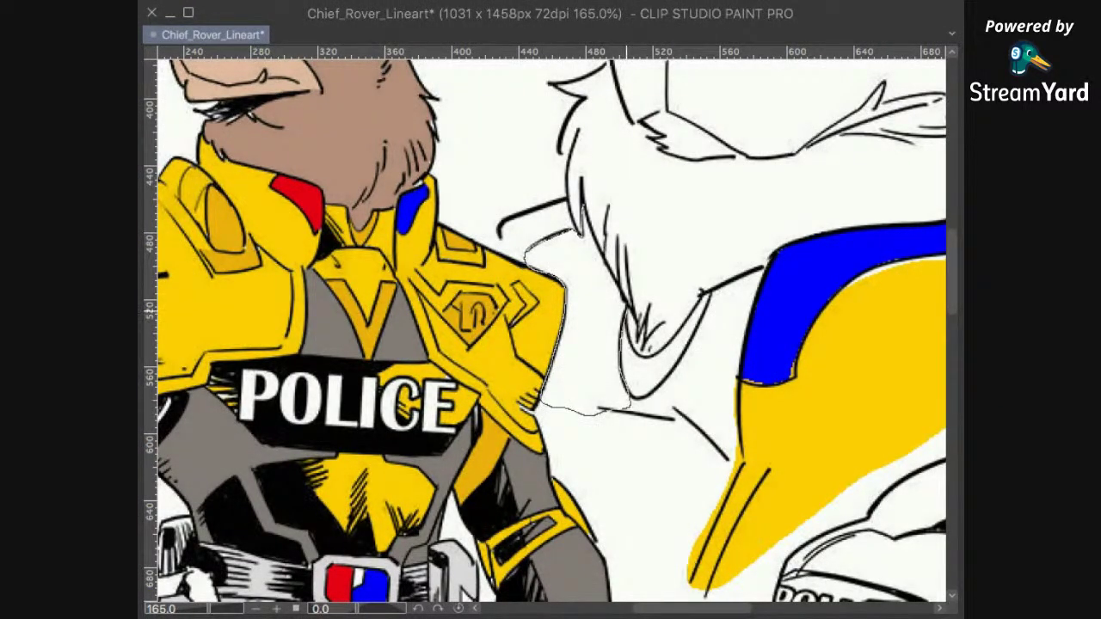
drag(597, 250, 585, 227)
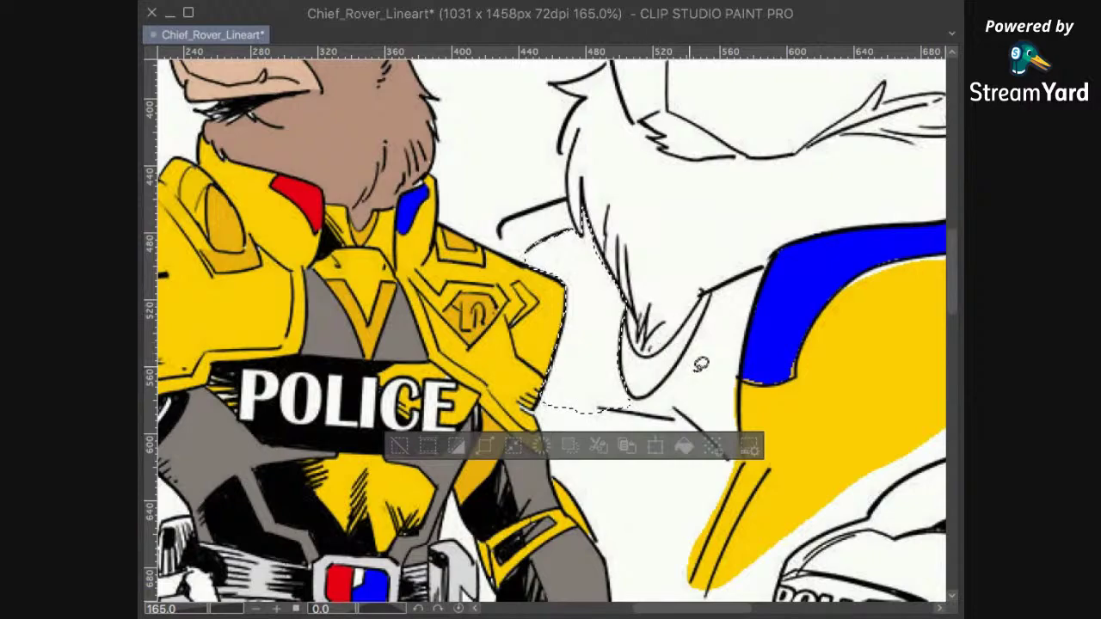
scroll(761, 417, down, 5)
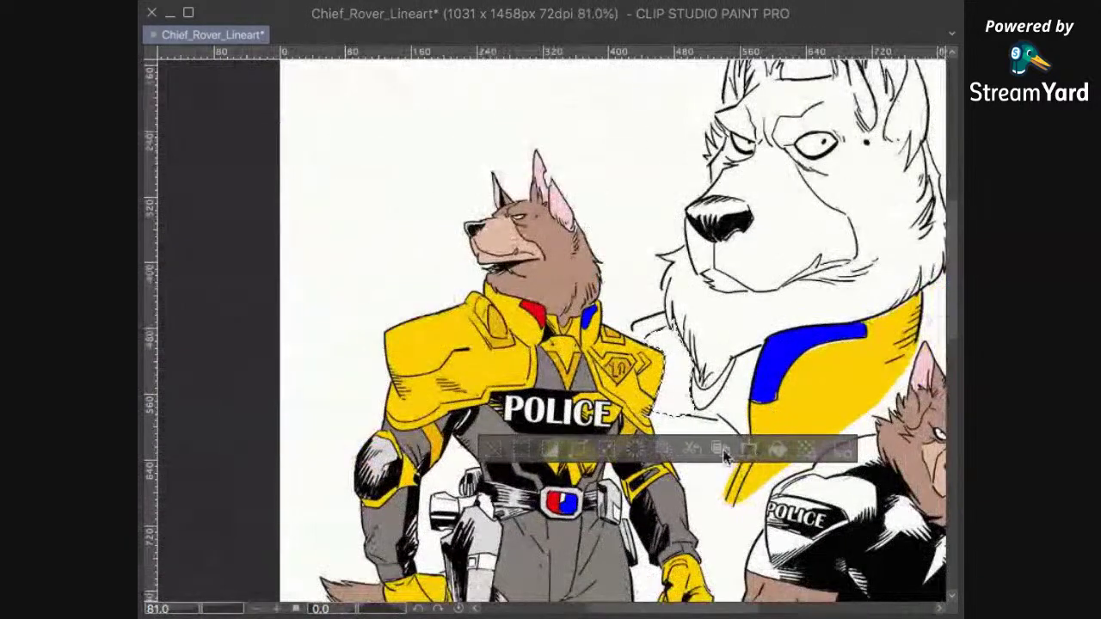
click(774, 450)
key(ctrl+d)
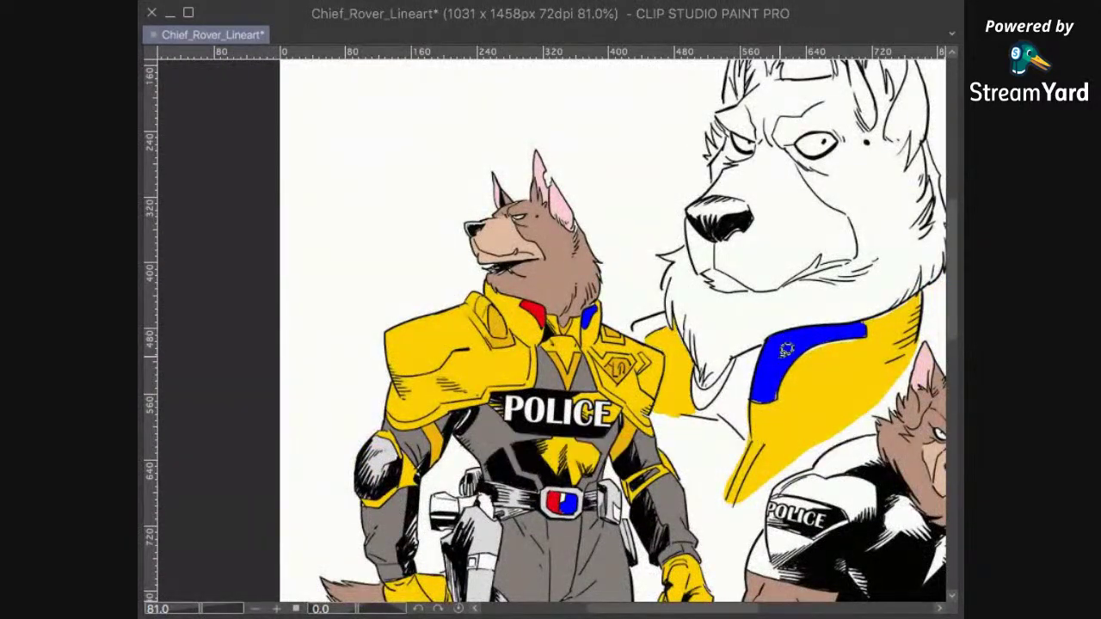
Step: Lasso the front uniform section between the large dog's chin and the blue-patched collar, fill it with yellow and deselect
scroll(809, 336, up, 2)
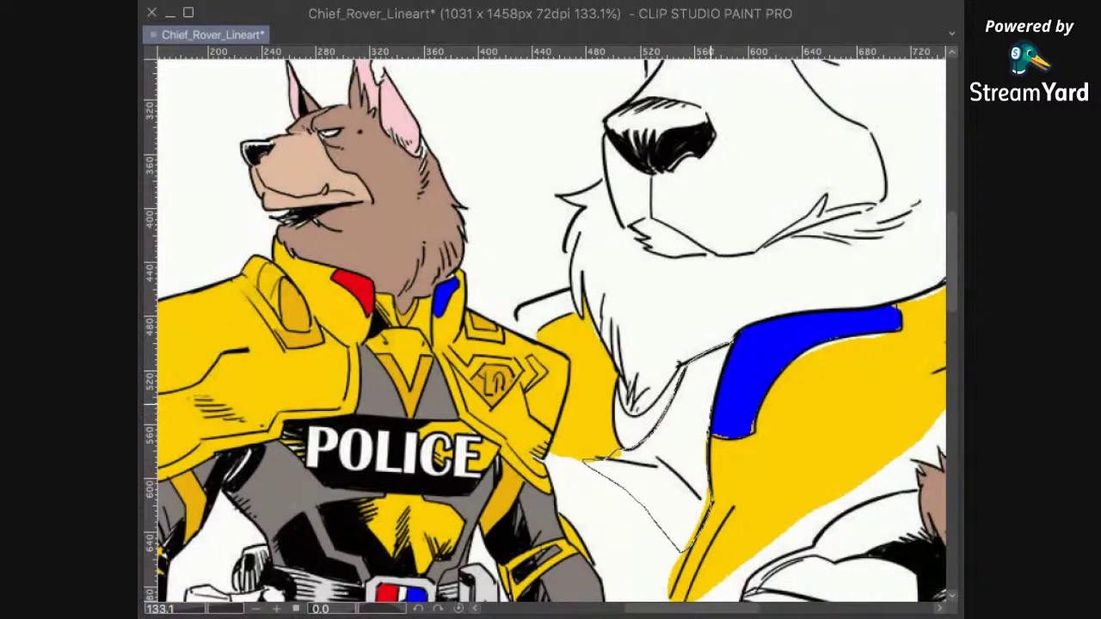
drag(733, 389, 745, 421)
click(764, 588)
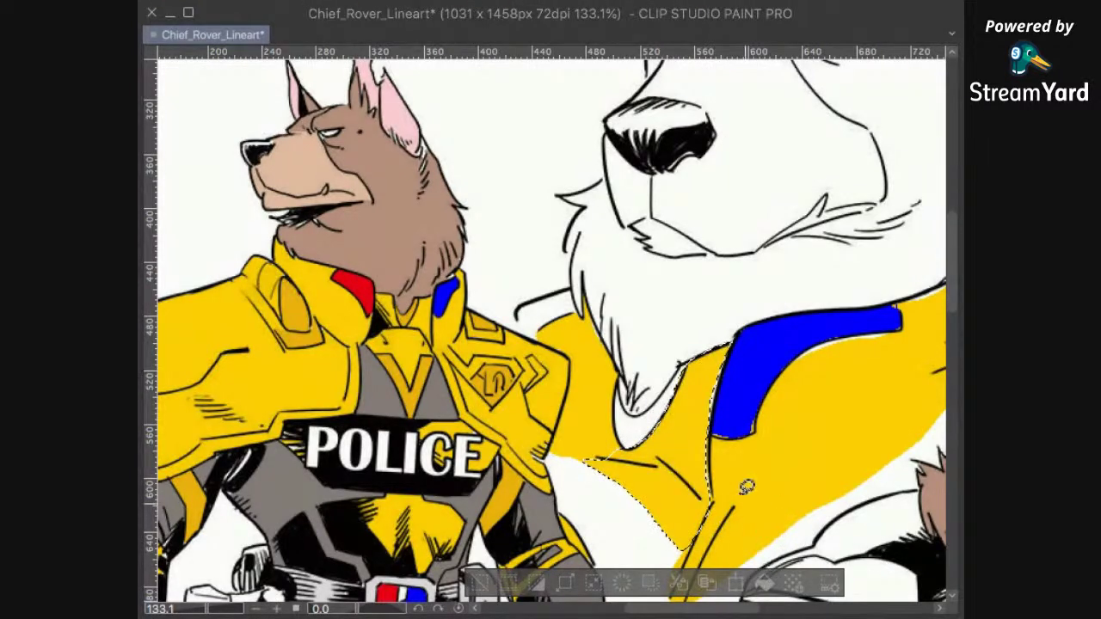
key(ctrl+d)
scroll(754, 313, down, 3)
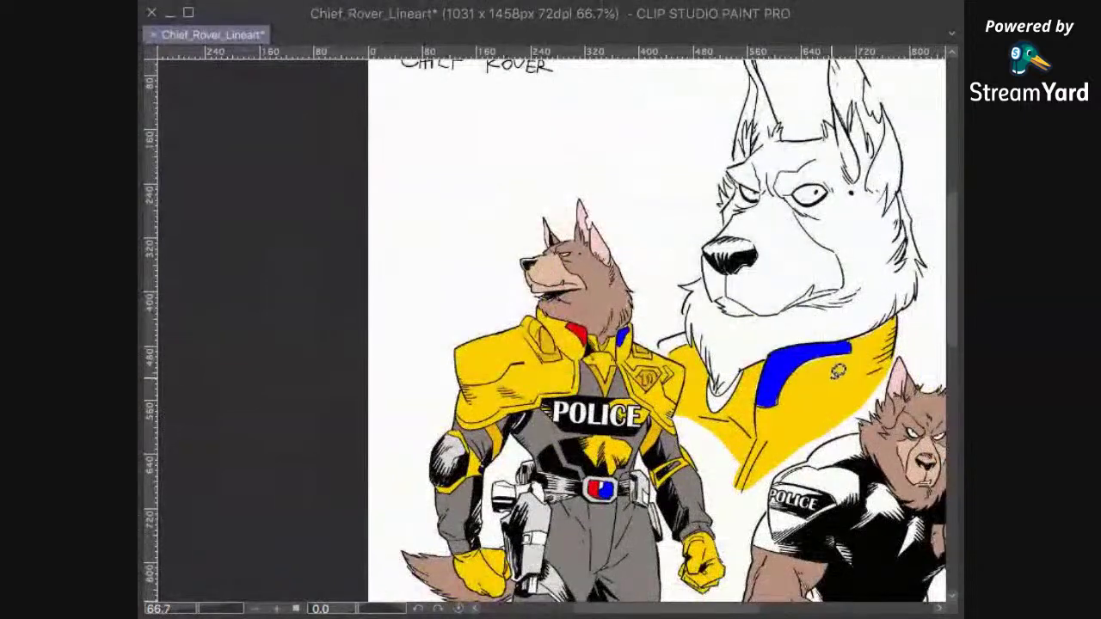
scroll(774, 444, up, 3)
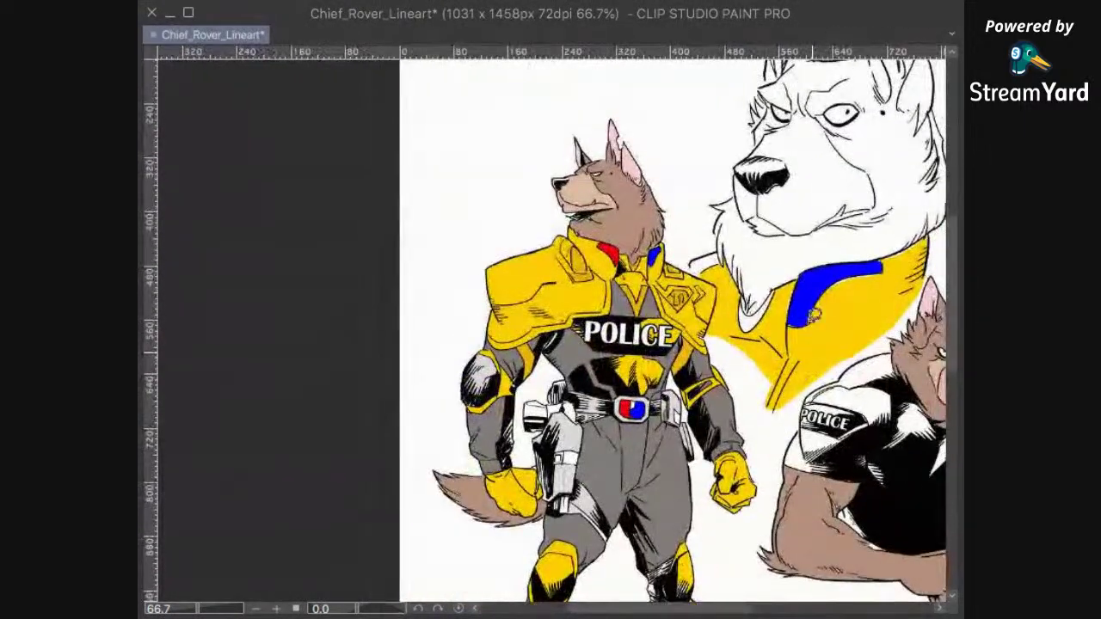
Step: Lasso the white crescent beneath the large dog's pointed chin fur, fill it with darker yellow and deselect
scroll(799, 291, up, 3)
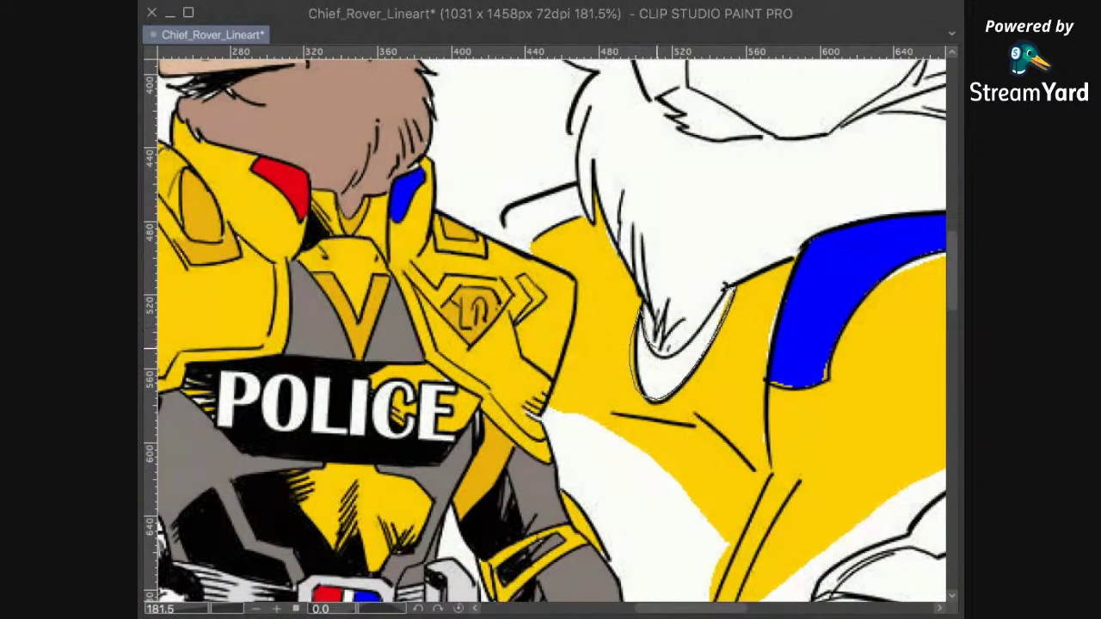
drag(682, 347, 729, 288)
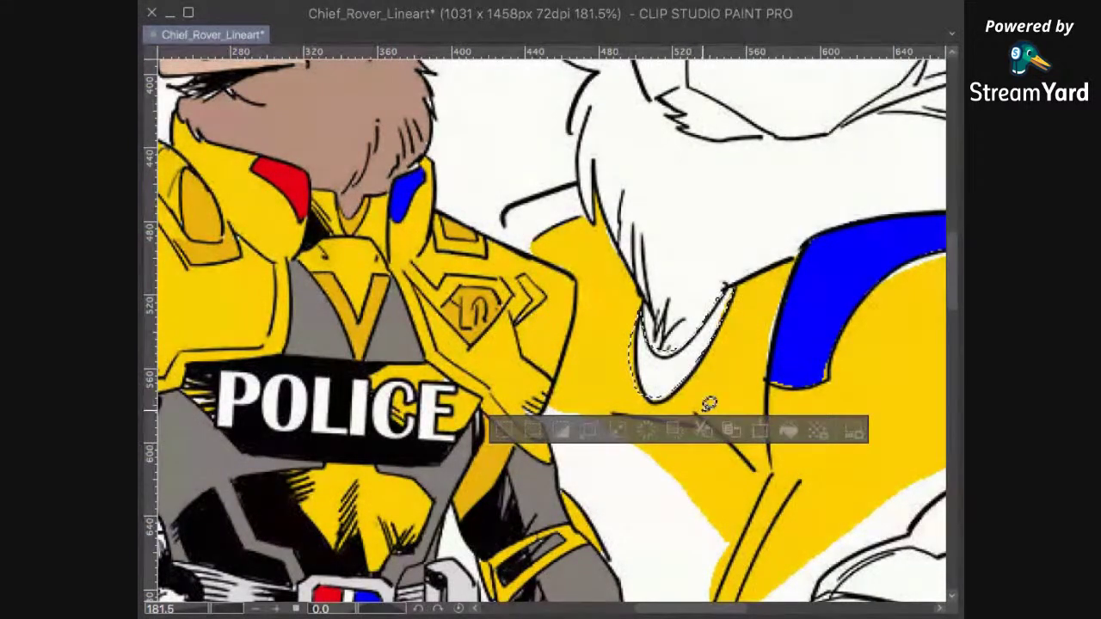
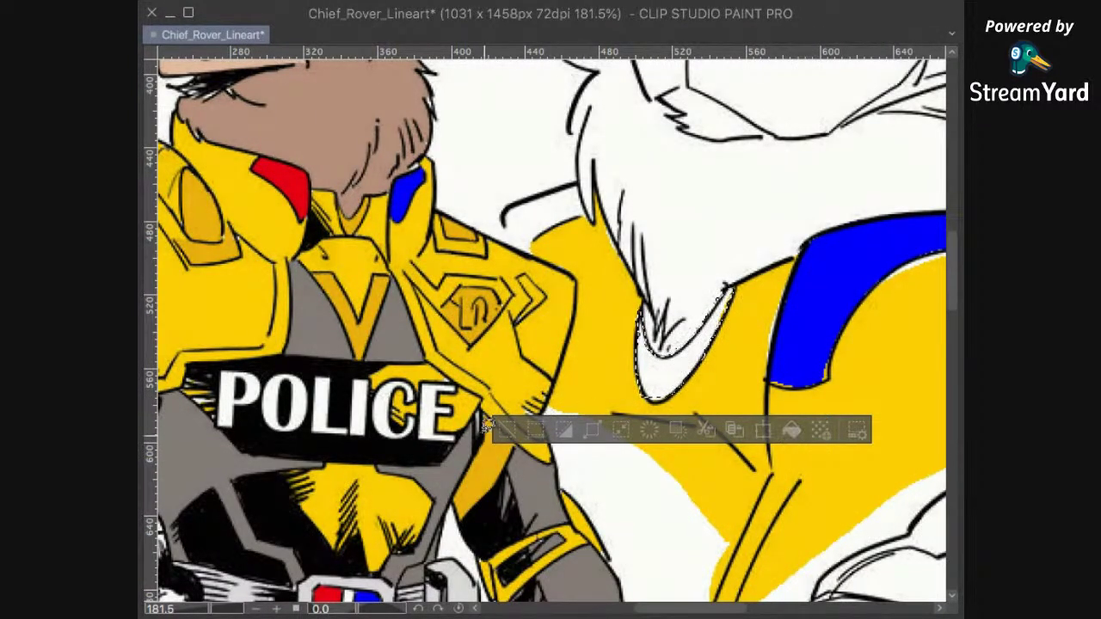
click(792, 430)
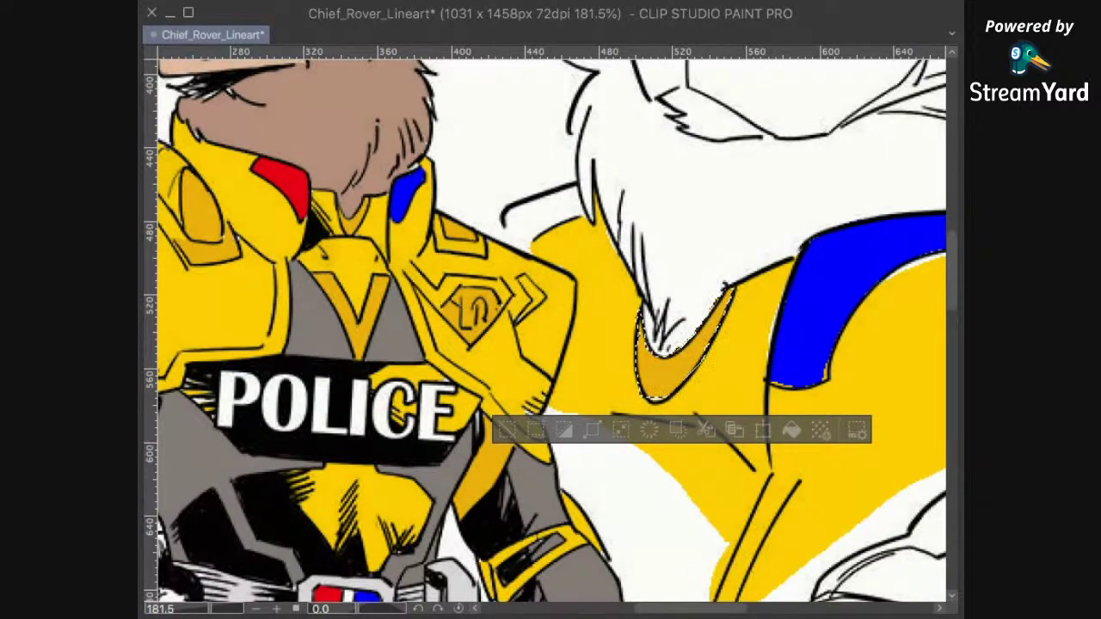
key(ctrl+d)
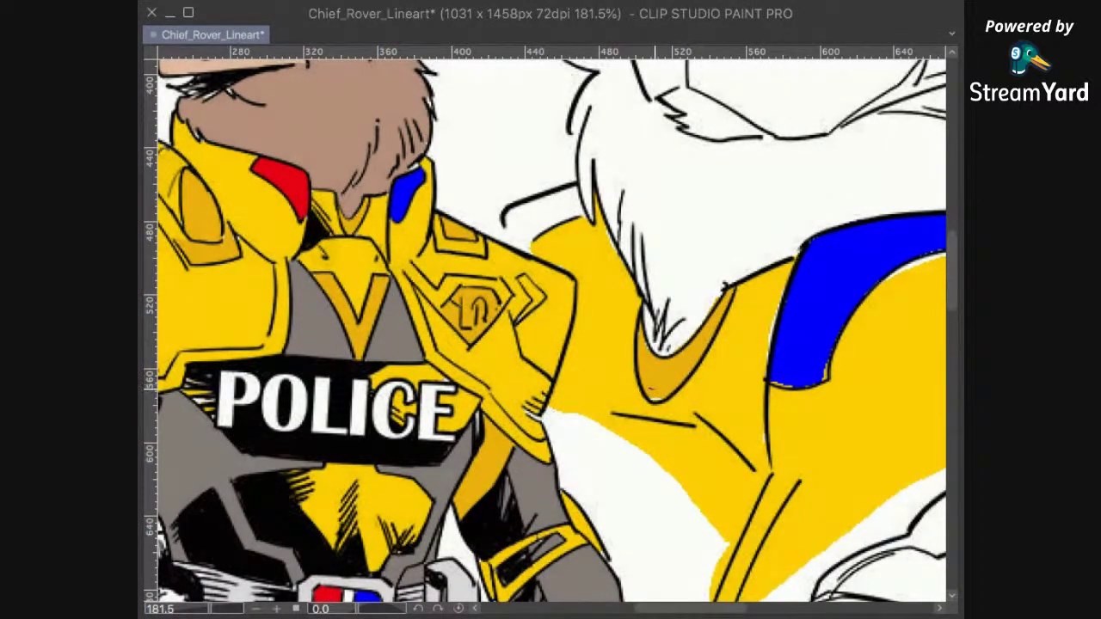
Step: Touch up the lower tip and upper edge of the darker yellow crescent using small lasso selections
drag(646, 396, 649, 393)
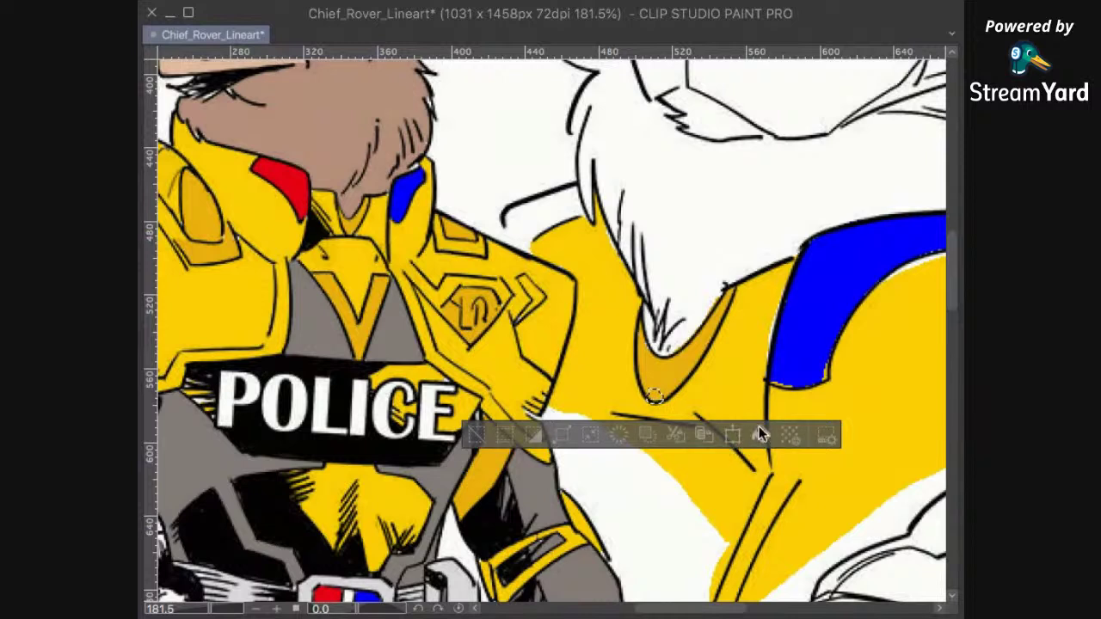
key(ctrl+d)
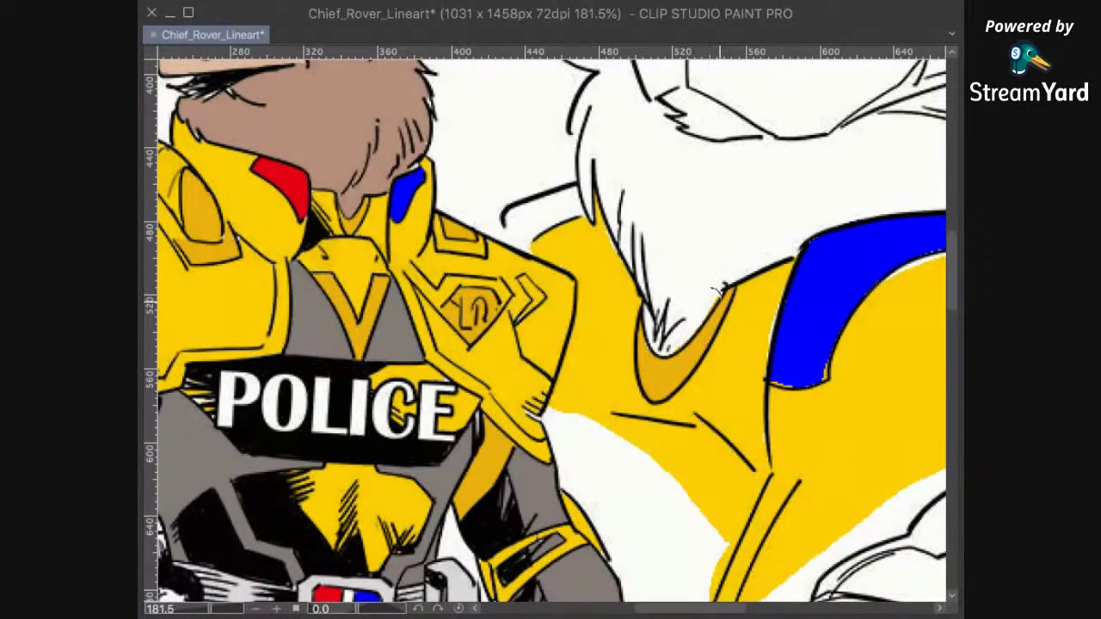
key(ctrl+z)
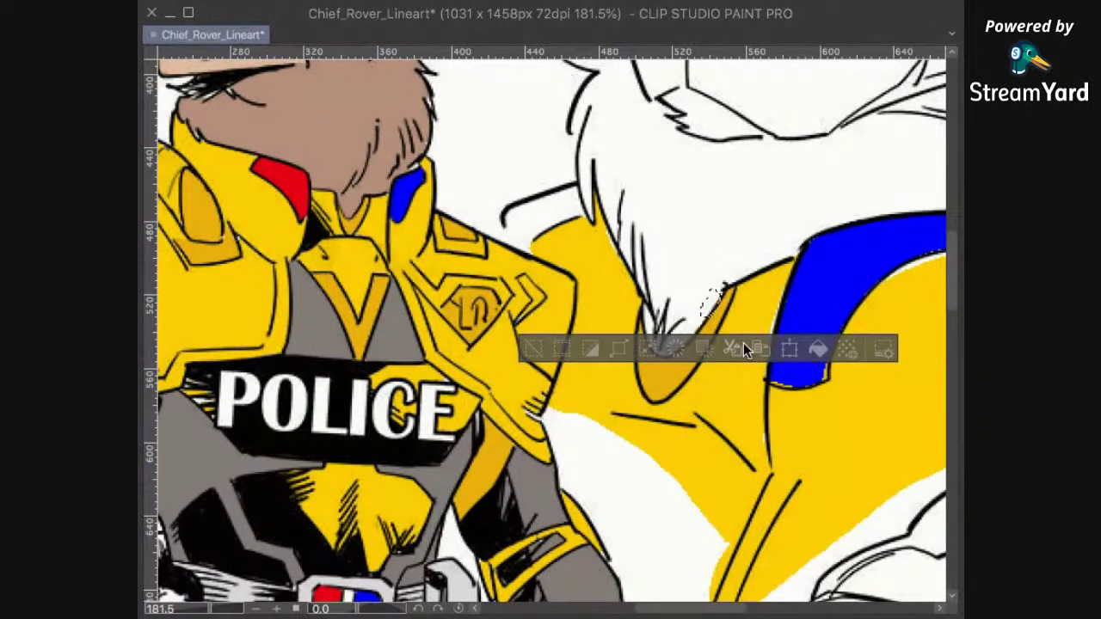
drag(802, 174, 805, 176)
key(ctrl+d)
Step: Lasso the large dog's muzzle along its ink lines, leaving out the nose, fill it with light tan and deselect
scroll(827, 251, down, 5)
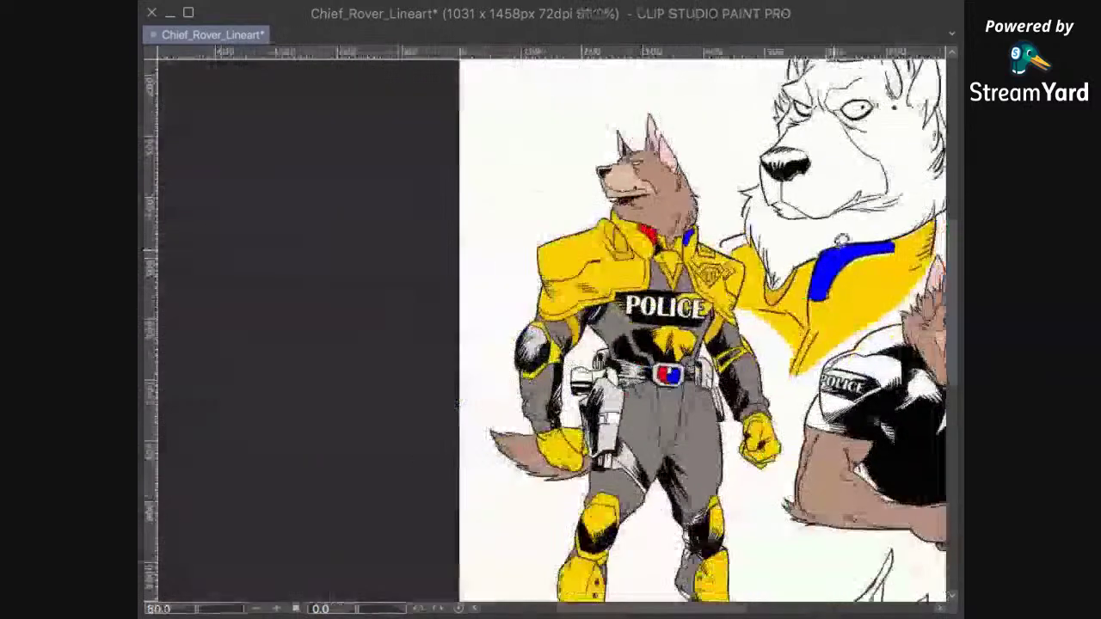
drag(934, 206, 721, 377)
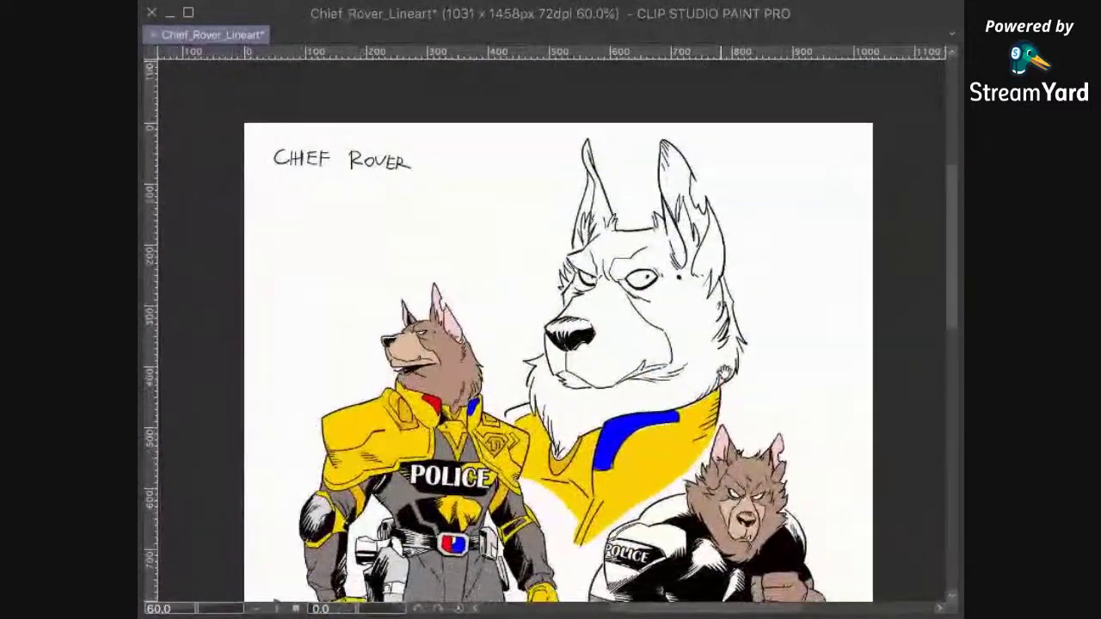
scroll(741, 336, up, 1)
scroll(740, 326, up, 2)
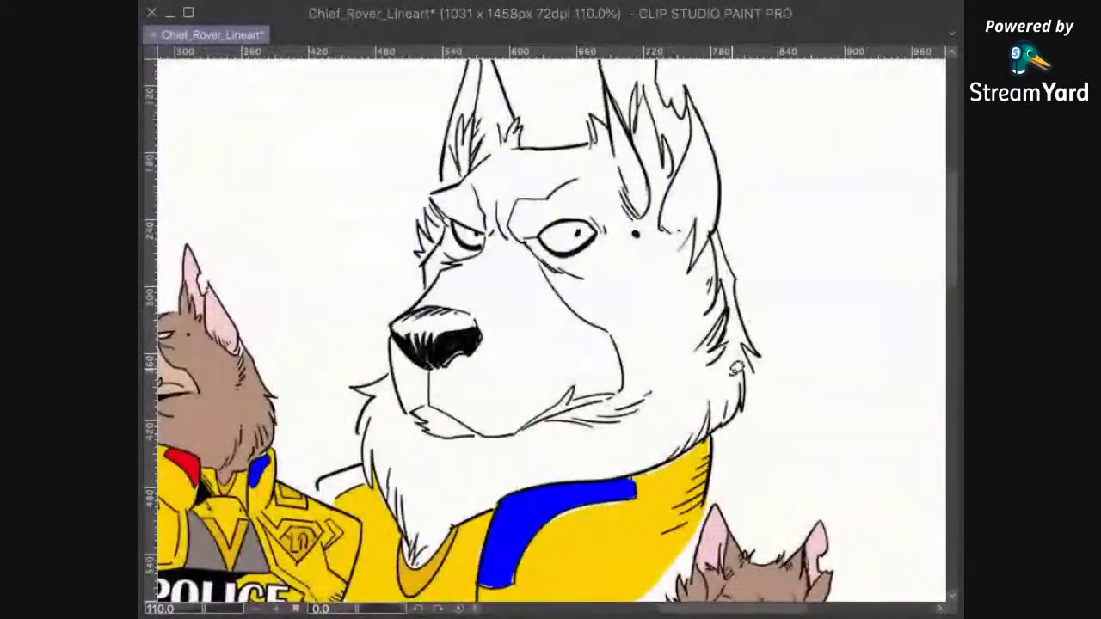
drag(724, 375, 767, 383)
mouse_move(776, 345)
mouse_down()
mouse_move(764, 356)
mouse_move(783, 332)
mouse_up()
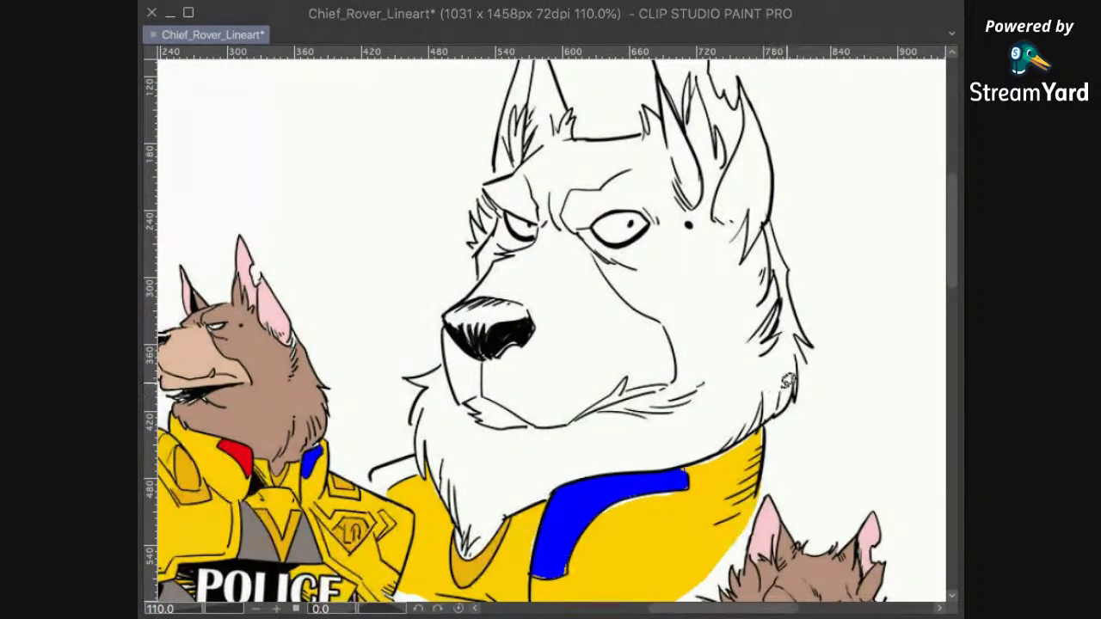
drag(786, 381, 826, 388)
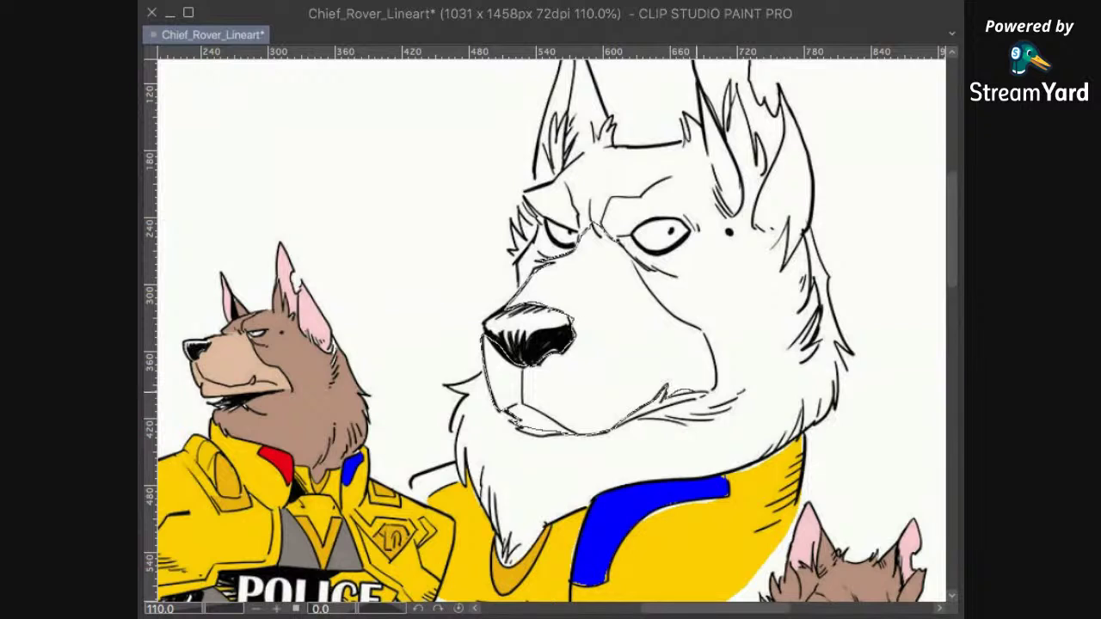
drag(633, 263, 595, 227)
click(703, 469)
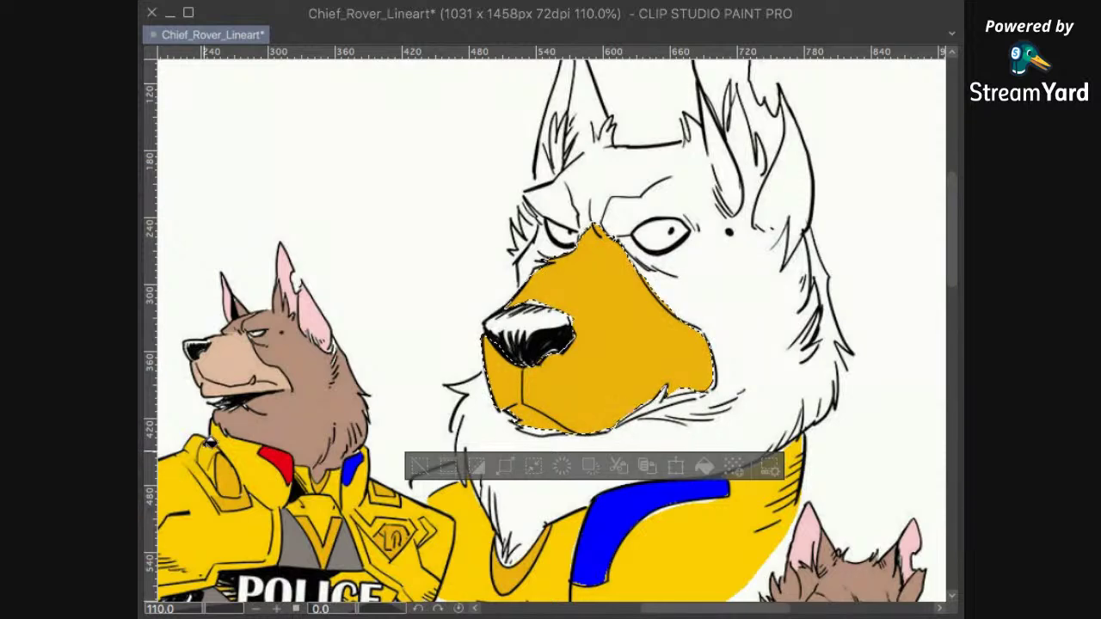
click(704, 466)
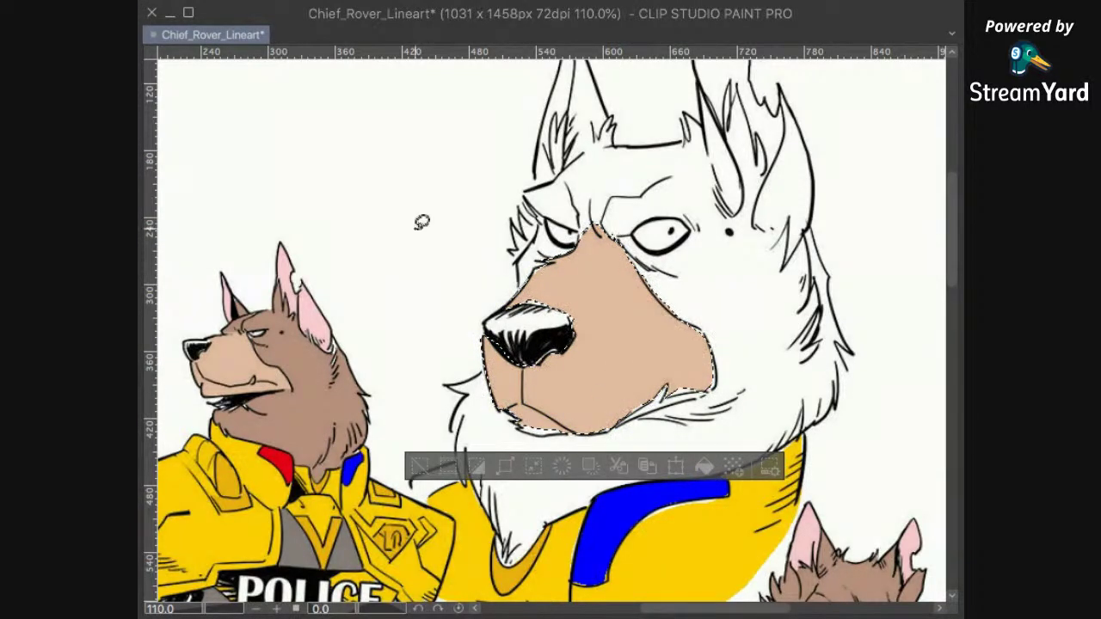
key(ctrl+d)
Step: Lasso the white gaps inside the rounded cheek edge of the large dog's muzzle and fill them with light tan
drag(802, 421, 784, 367)
scroll(784, 365, up, 4)
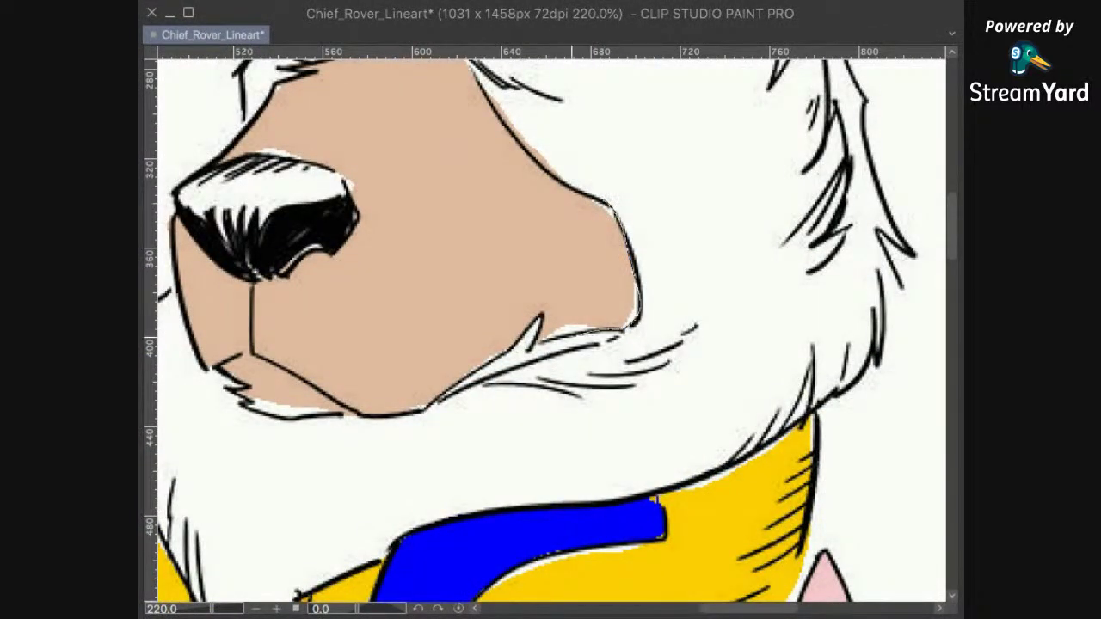
drag(607, 236, 609, 209)
click(697, 373)
key(ctrl+d)
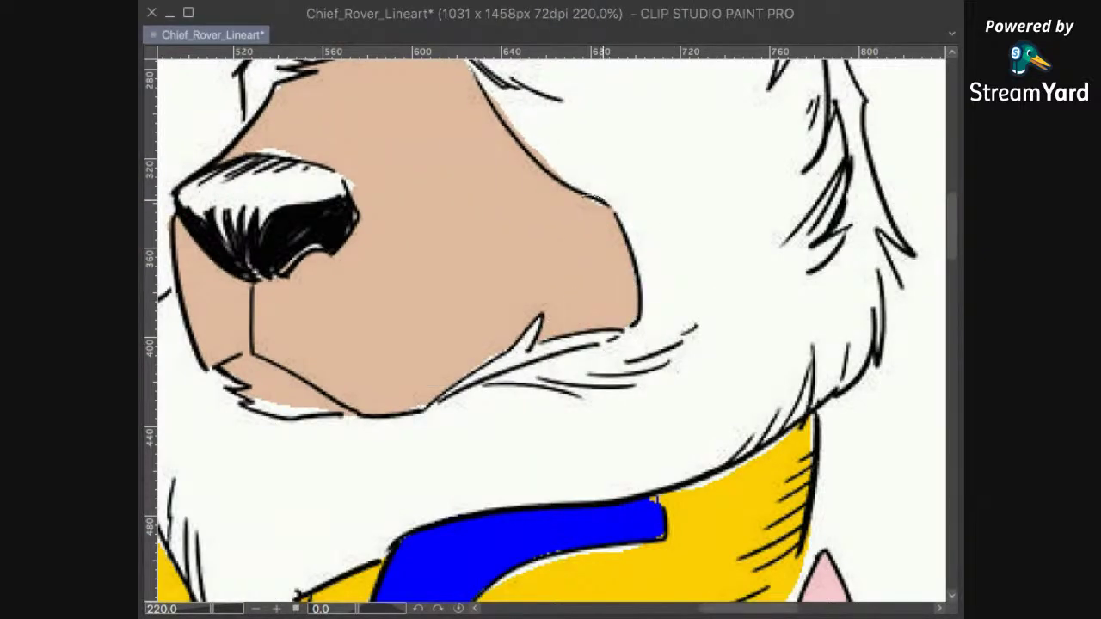
drag(604, 214, 608, 205)
click(708, 255)
key(ctrl+d)
scroll(692, 188, down, 1)
scroll(692, 190, down, 3)
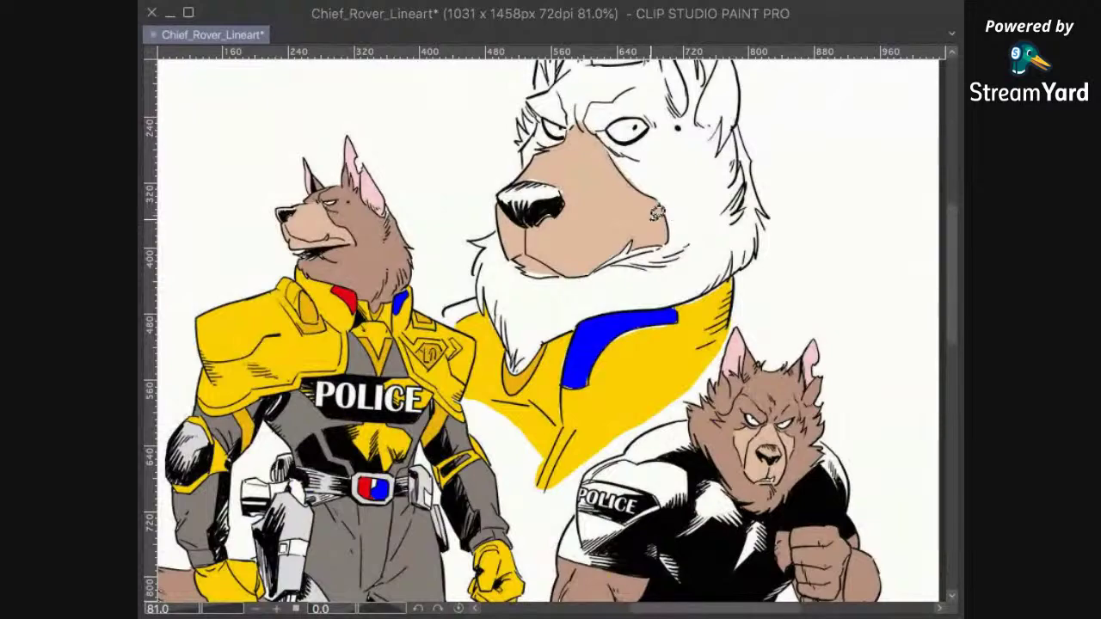
Step: Lasso the tan overflow outside the muzzle line below the large dog's open eye, clear it and deselect
scroll(653, 213, up, 5)
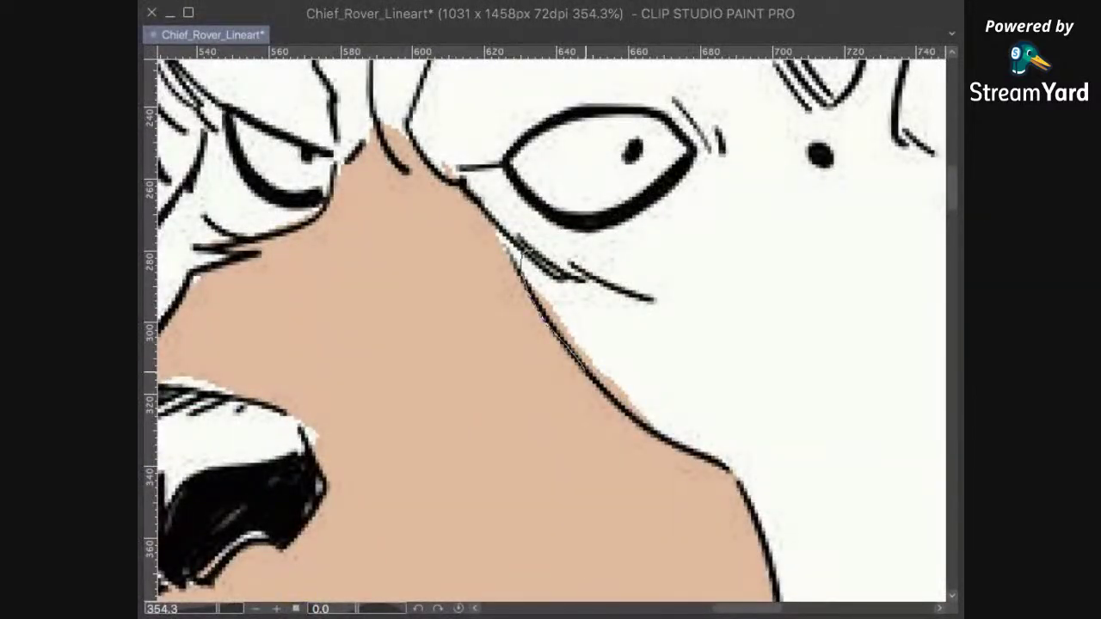
drag(582, 284, 669, 434)
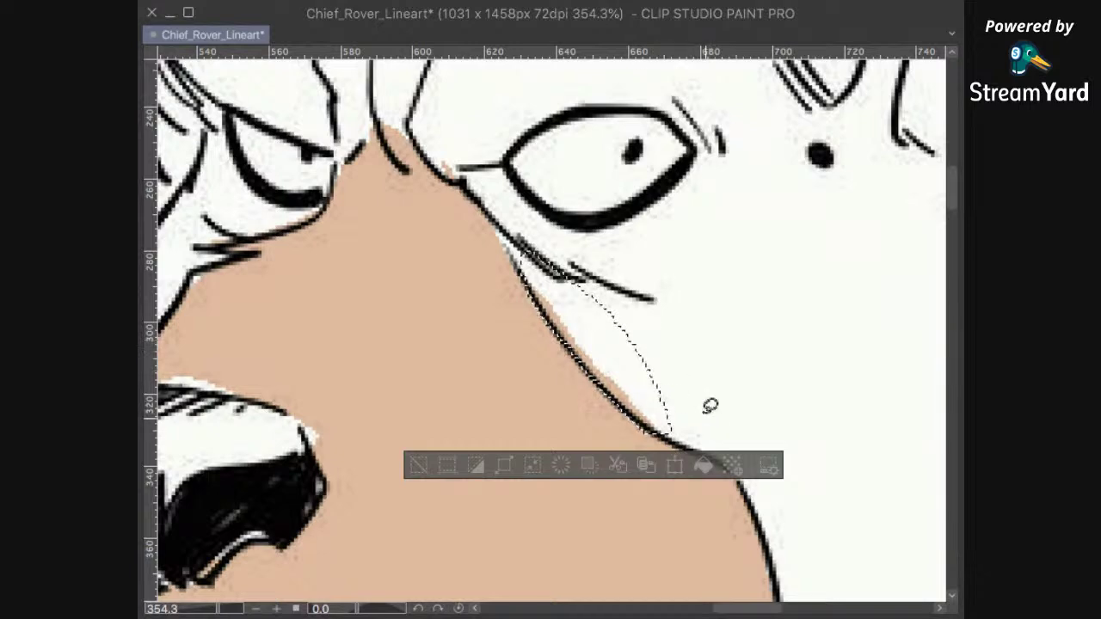
key(ctrl+d)
scroll(774, 284, down, 4)
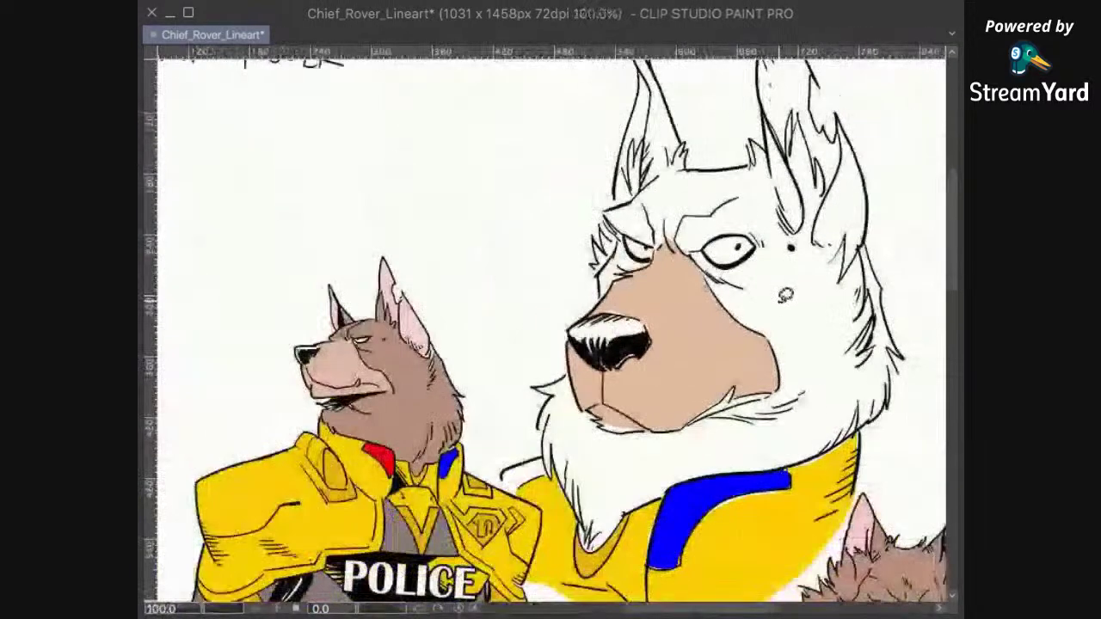
scroll(751, 289, up, 1)
scroll(748, 282, up, 1)
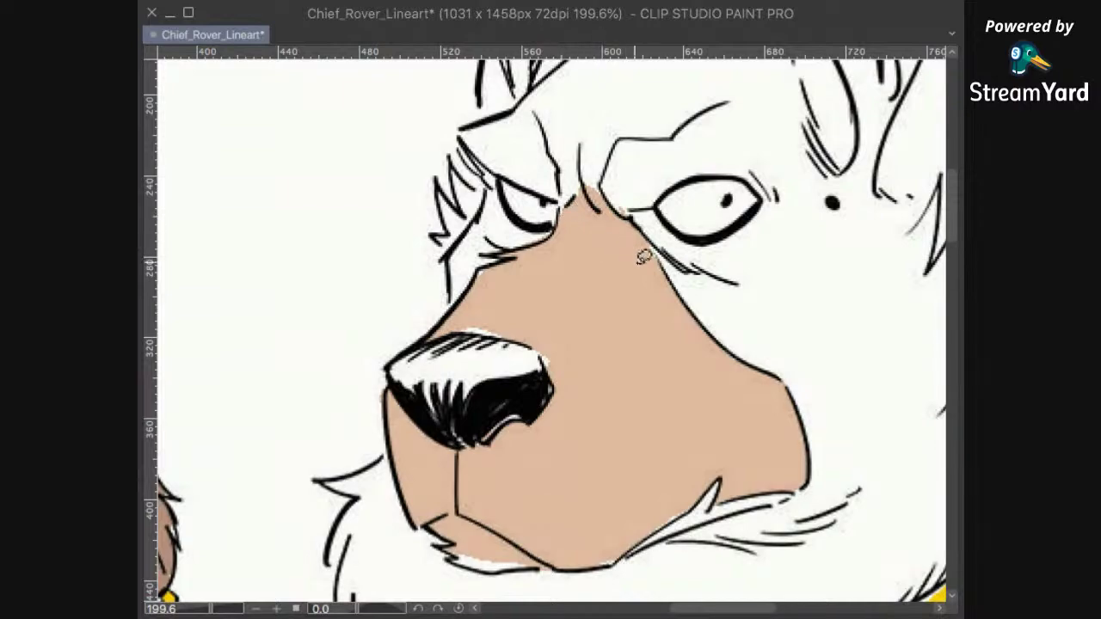
scroll(704, 264, down, 3)
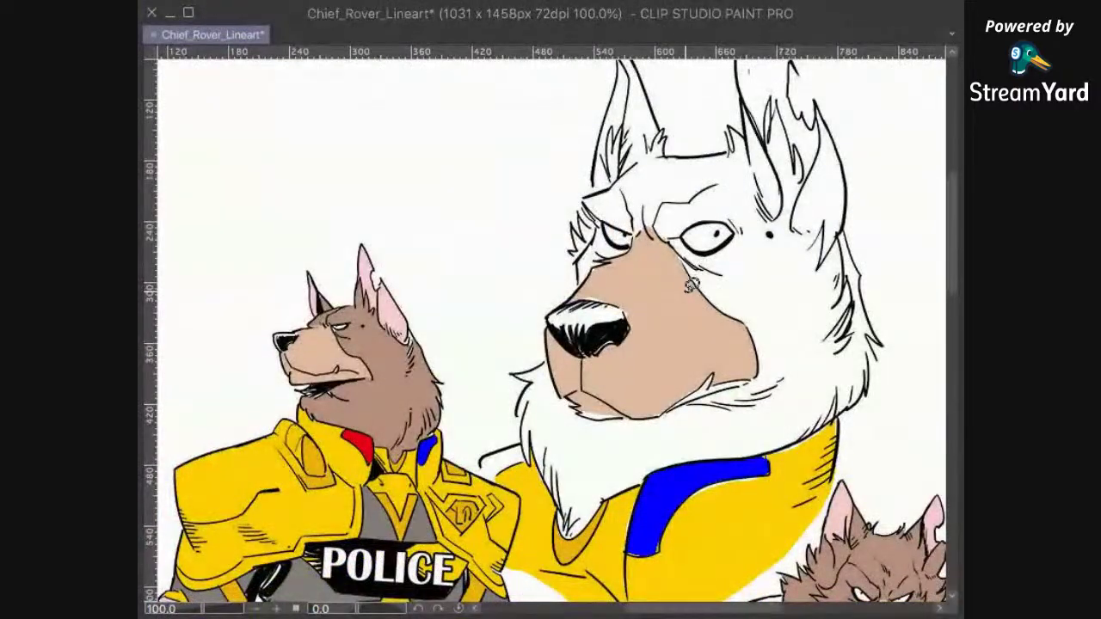
Step: Lasso the top of the muscular bust's nose, fill it with blue and deselect
drag(743, 305, 712, 151)
drag(836, 568, 724, 482)
scroll(784, 353, up, 5)
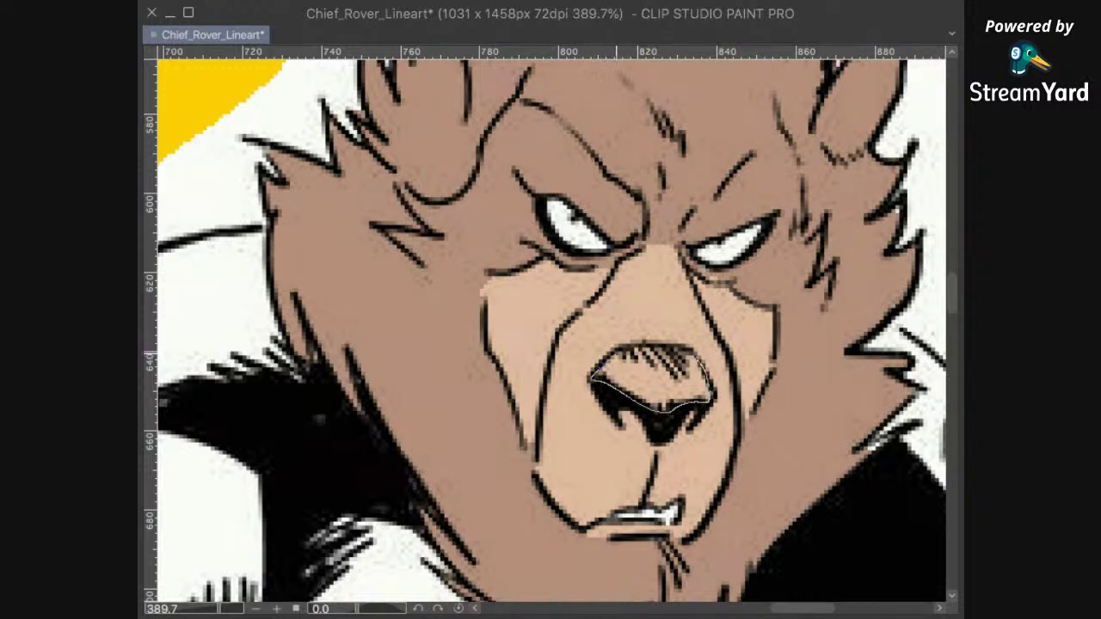
drag(596, 379, 590, 375)
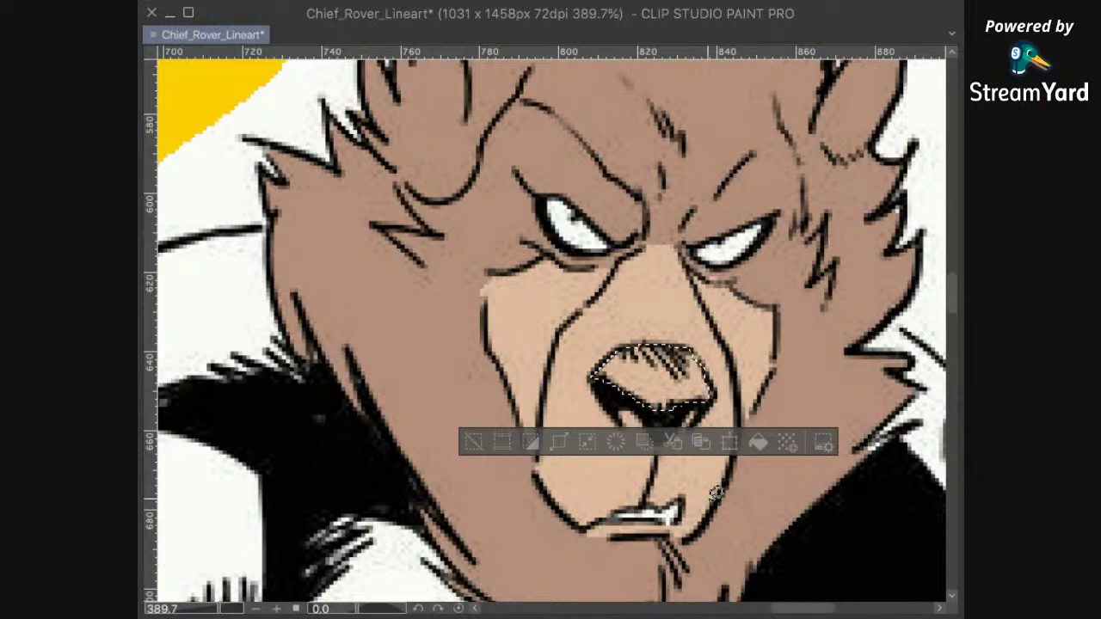
click(750, 445)
scroll(770, 333, down, 5)
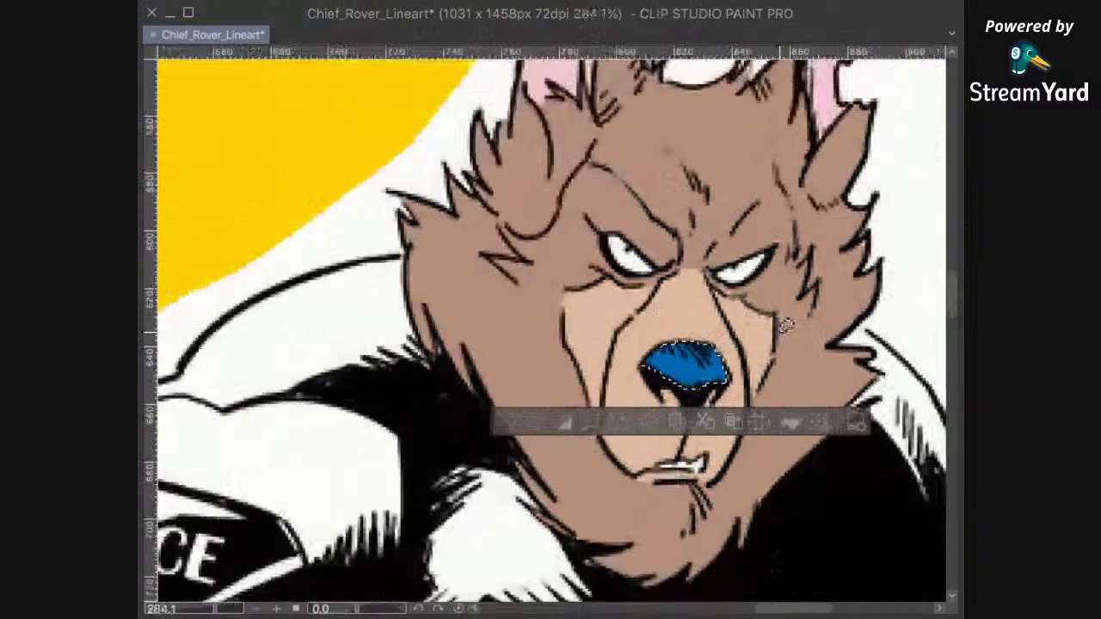
scroll(789, 423, down, 3)
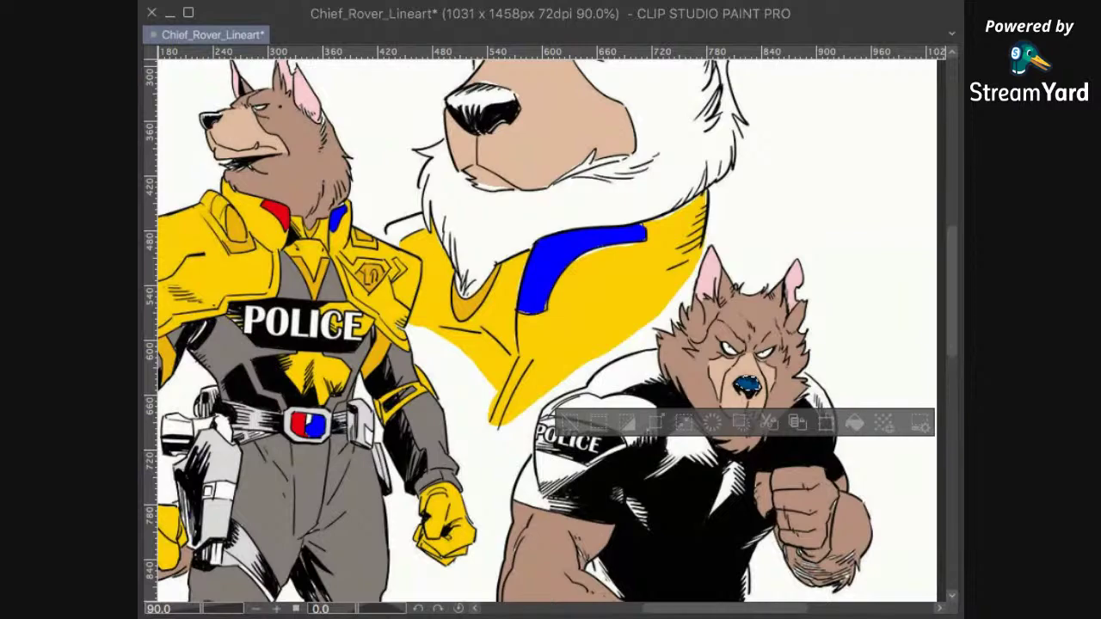
drag(865, 398, 796, 356)
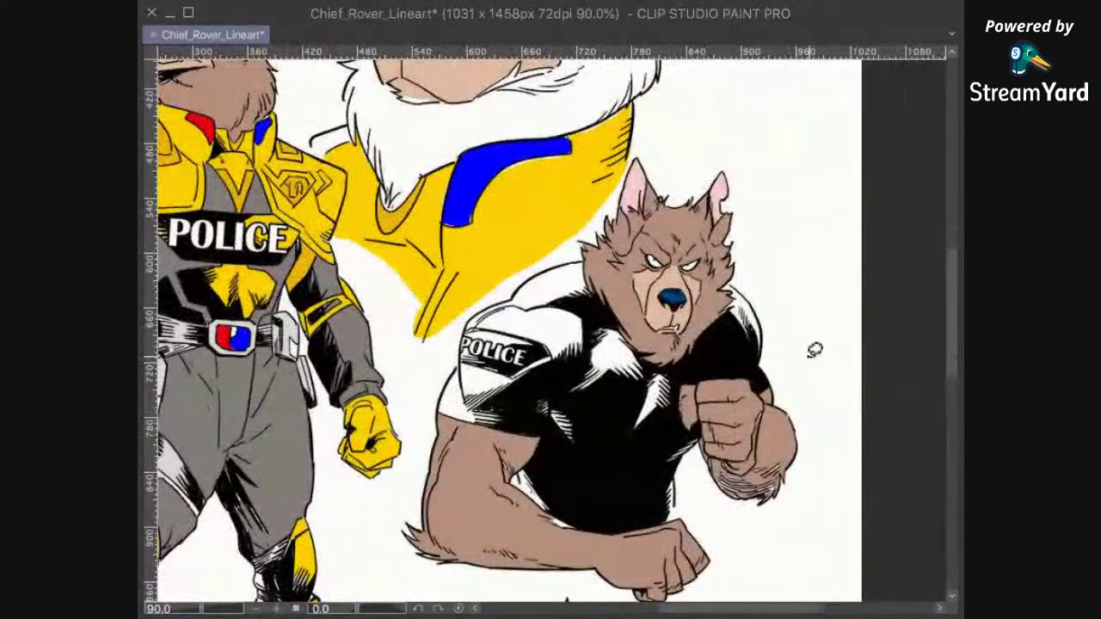
Step: Fill the muscular bust's upper sleeve above the POLICE band and the adjoining shoulder area with yellow
scroll(809, 354, down, 3)
scroll(800, 359, up, 4)
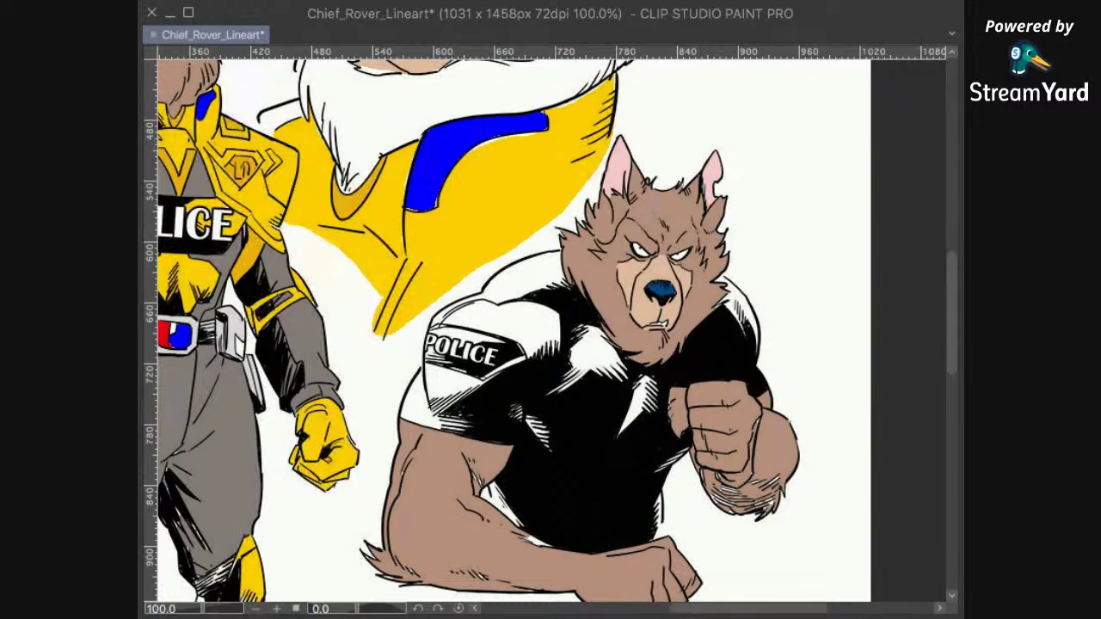
click(530, 320)
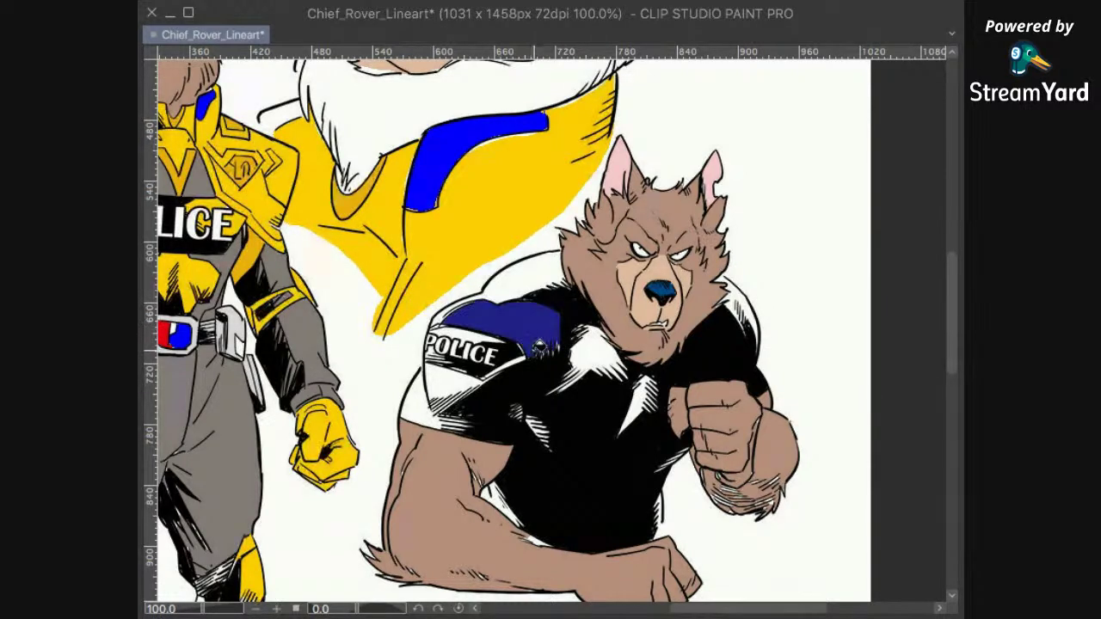
key(ctrl+z)
click(561, 333)
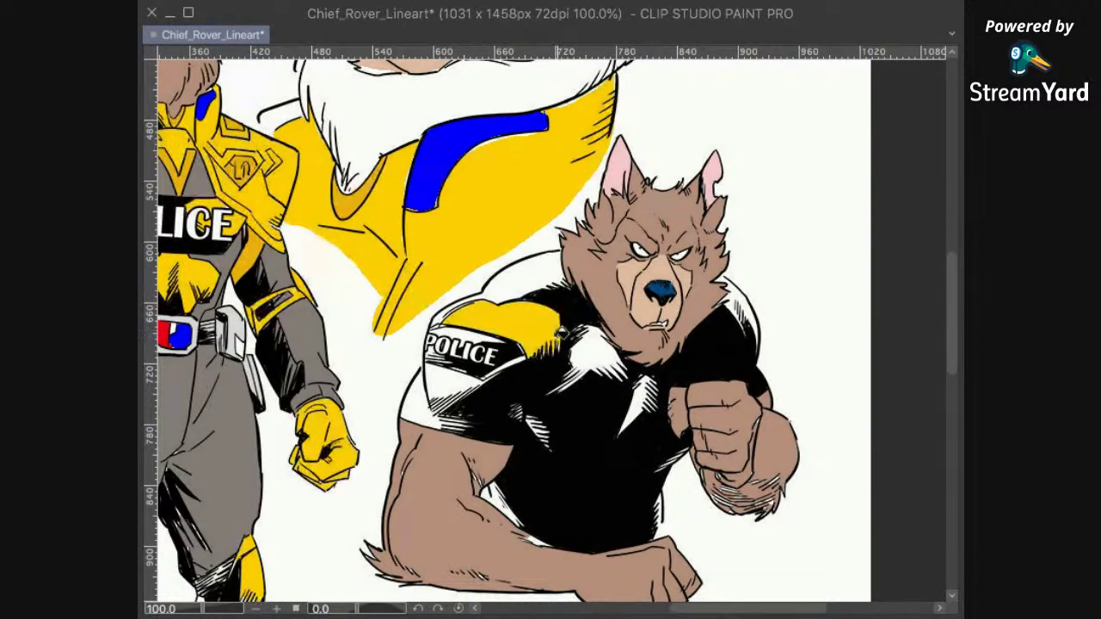
click(543, 265)
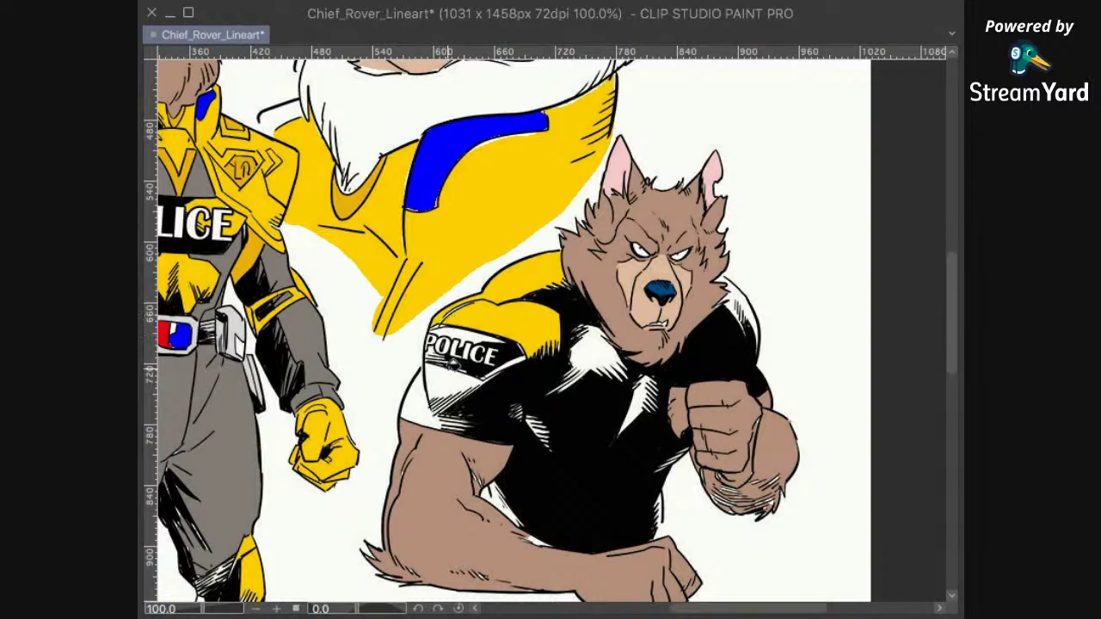
Step: Fill the muscular bust's sleeve below the POLICE band, the white chest highlights and the opposite shoulder with yellow
click(454, 384)
click(439, 399)
click(608, 351)
click(642, 399)
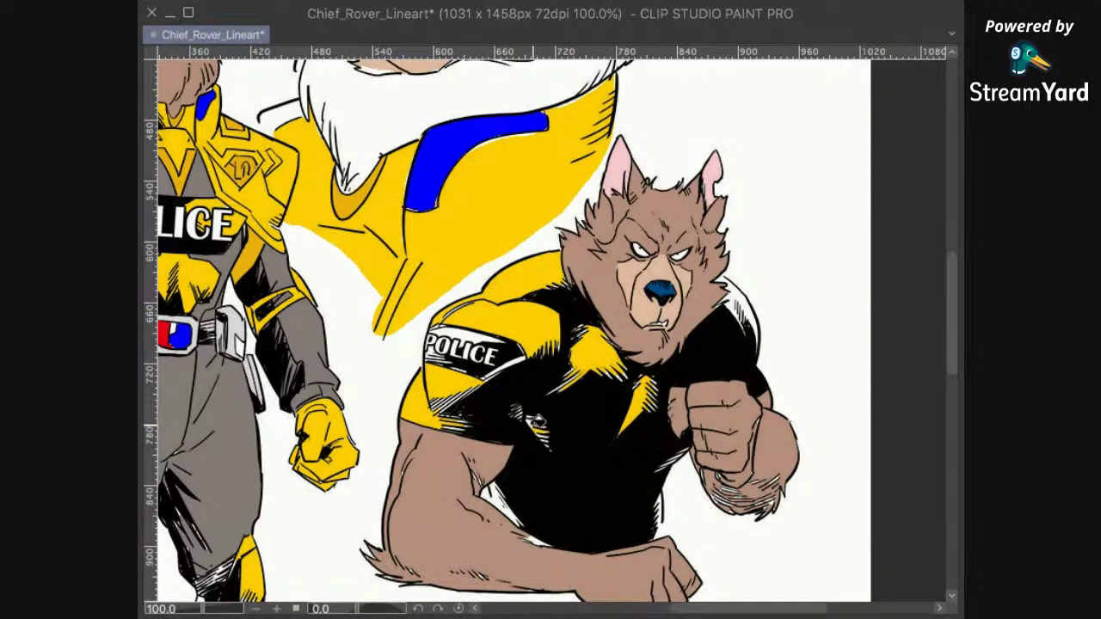
click(537, 418)
click(739, 303)
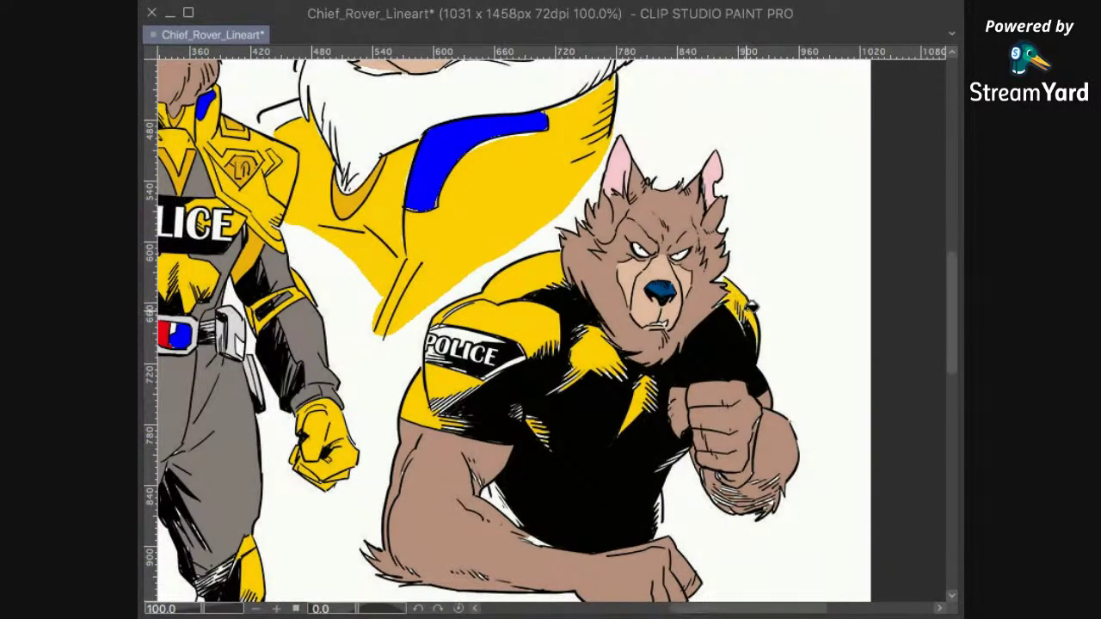
scroll(753, 318, up, 3)
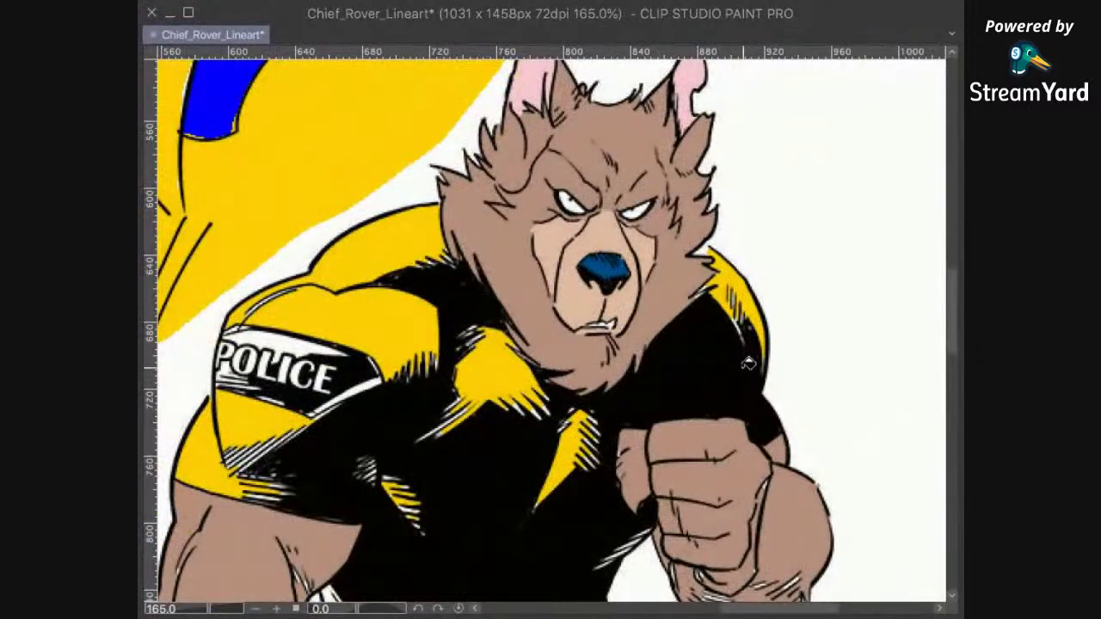
Step: Examine the muscular bust and the rest of the character sheet for white areas still missing flat colour
scroll(705, 218, up, 2)
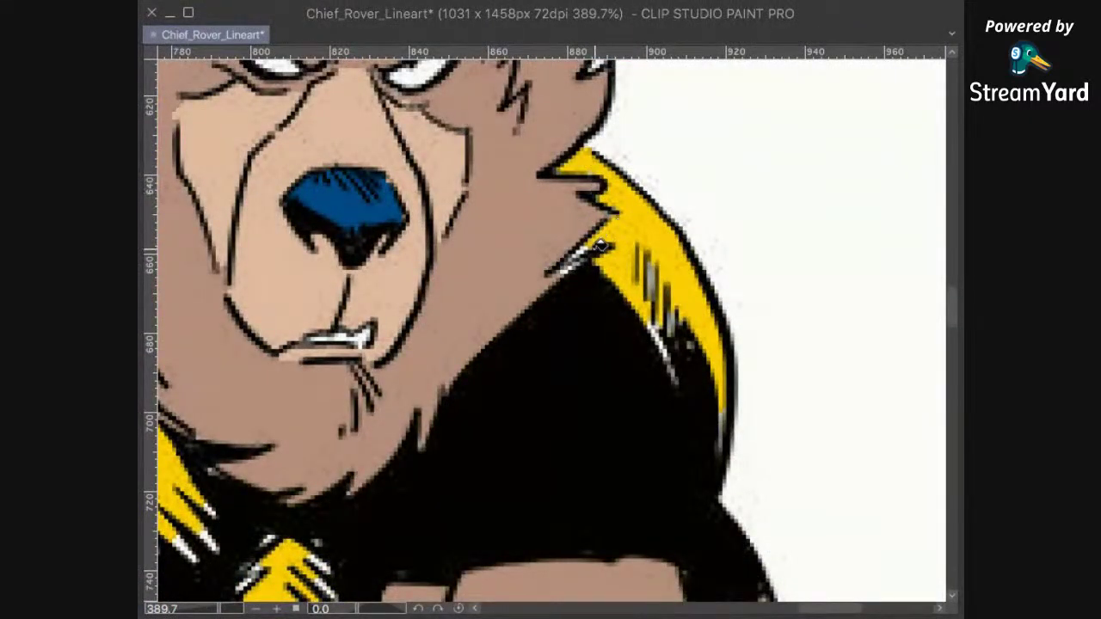
scroll(716, 305, down, 4)
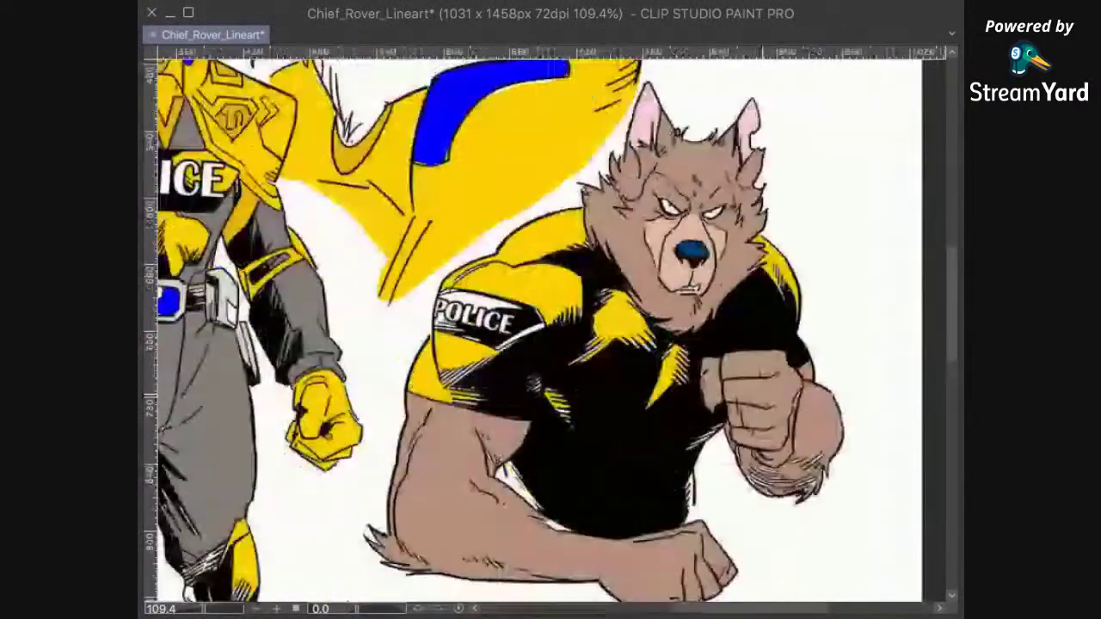
drag(695, 399, 704, 392)
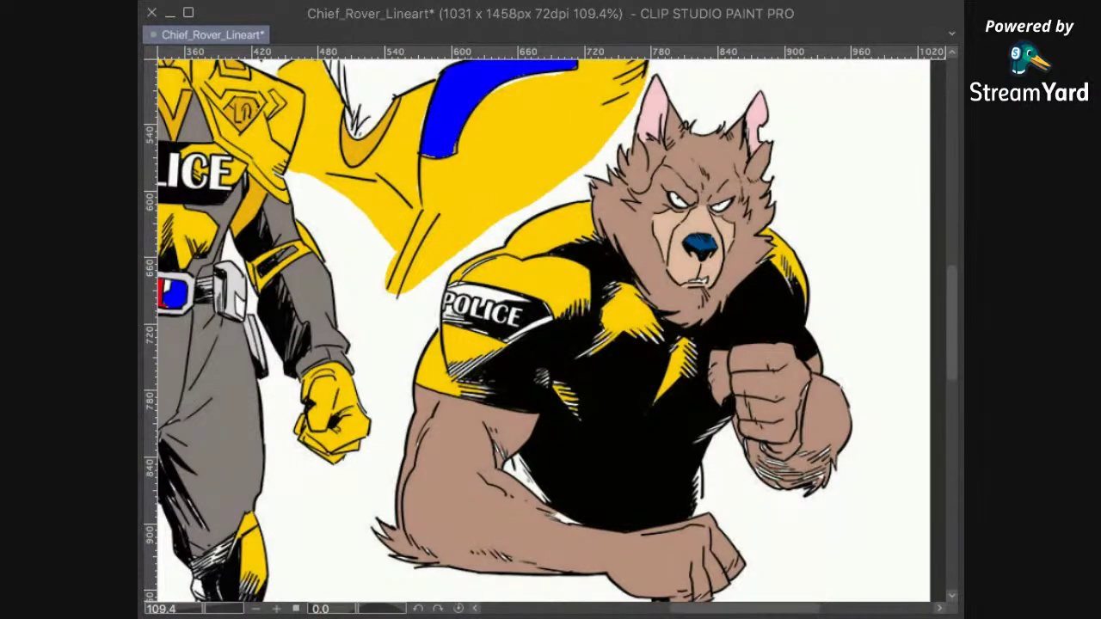
scroll(669, 344, down, 6)
scroll(661, 361, up, 5)
drag(629, 404, 652, 610)
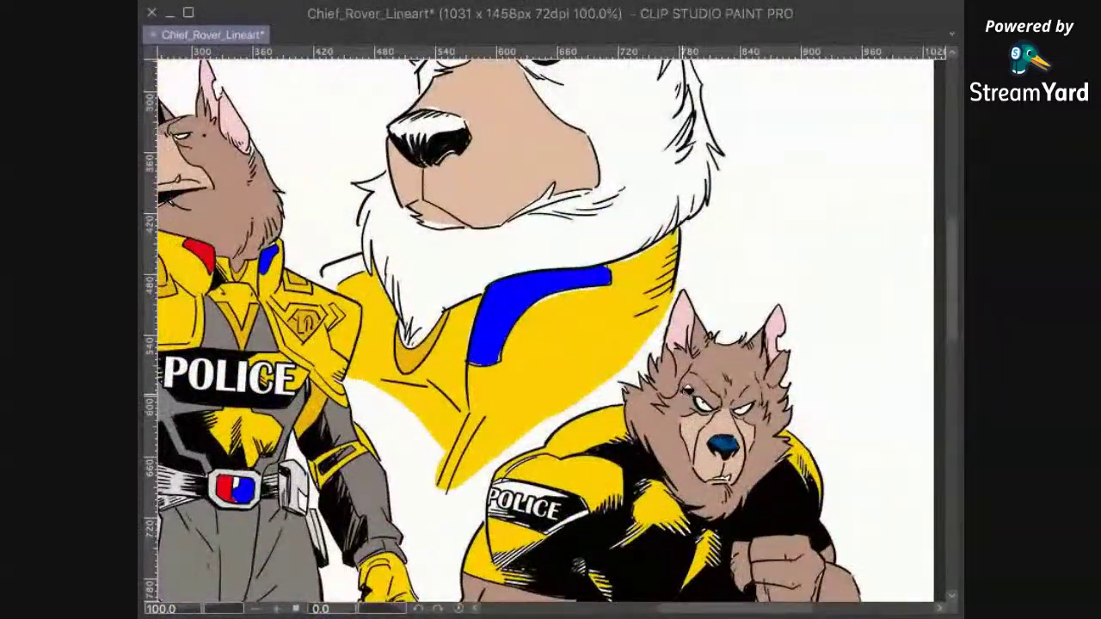
scroll(686, 391, up, 4)
scroll(685, 391, down, 3)
drag(499, 306, 676, 334)
scroll(858, 293, down, 6)
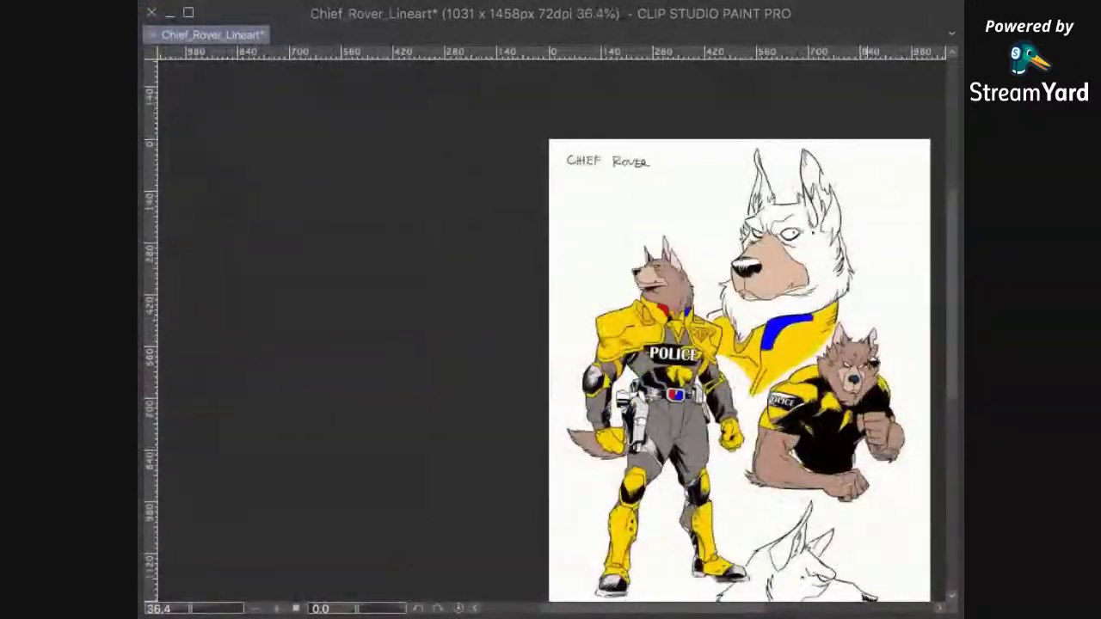
drag(885, 455, 737, 402)
drag(707, 355, 758, 320)
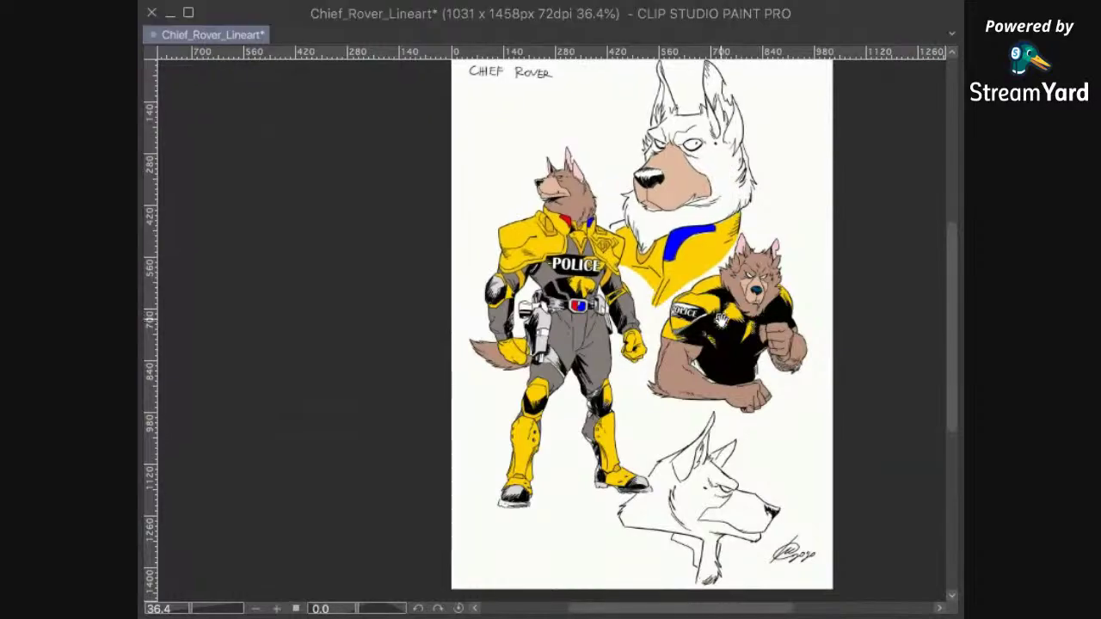
scroll(721, 316, up, 8)
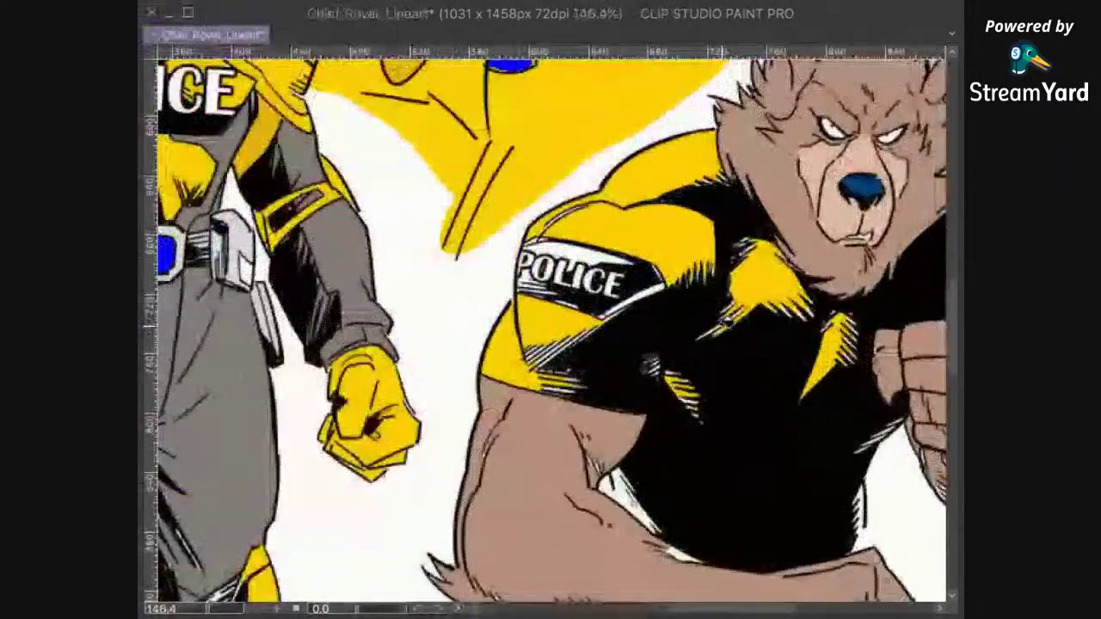
Step: Lasso the white seam highlight above the muscular bust's POLICE band and the spot near its corner, fill them with yellow and deselect
drag(635, 275, 664, 393)
scroll(636, 361, up, 5)
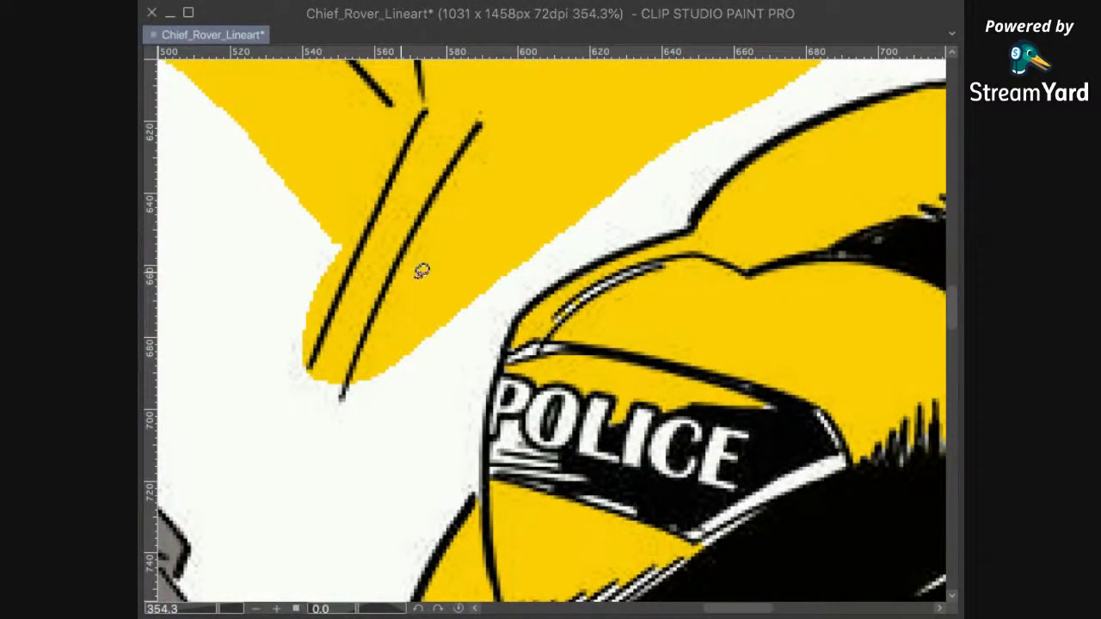
drag(529, 331, 692, 274)
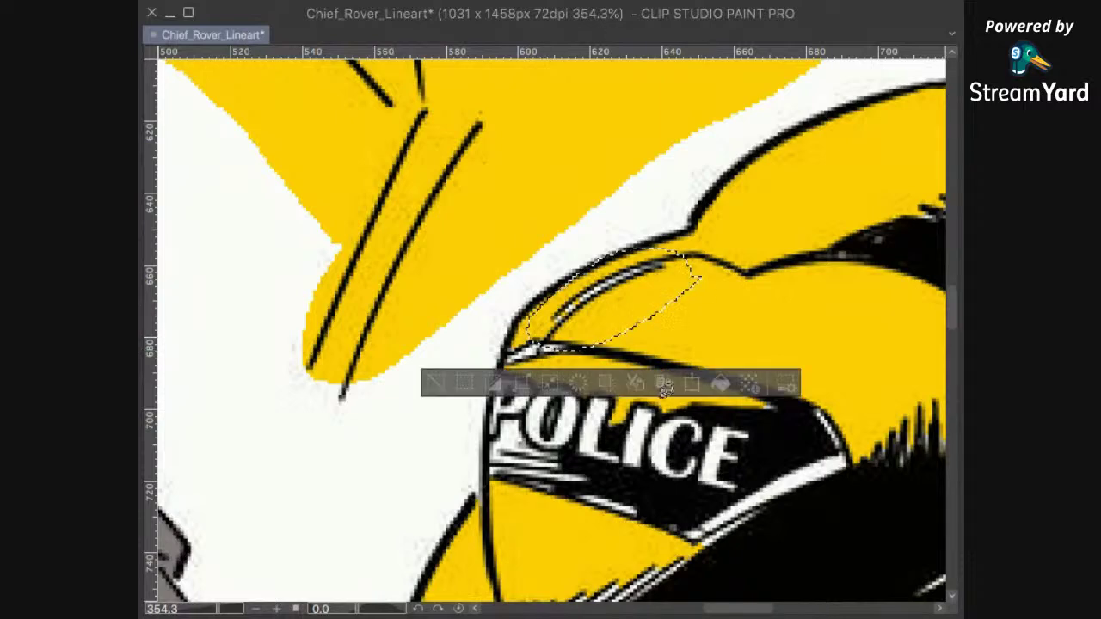
click(715, 381)
click(765, 248)
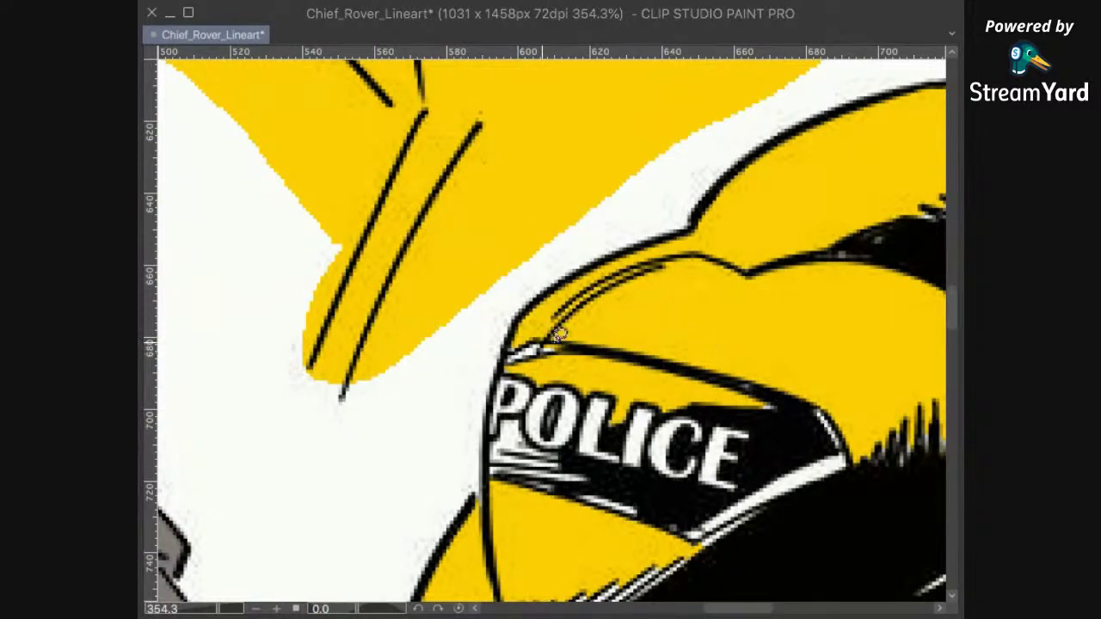
drag(581, 335, 575, 344)
click(651, 402)
click(683, 362)
scroll(733, 361, down, 5)
scroll(768, 366, down, 1)
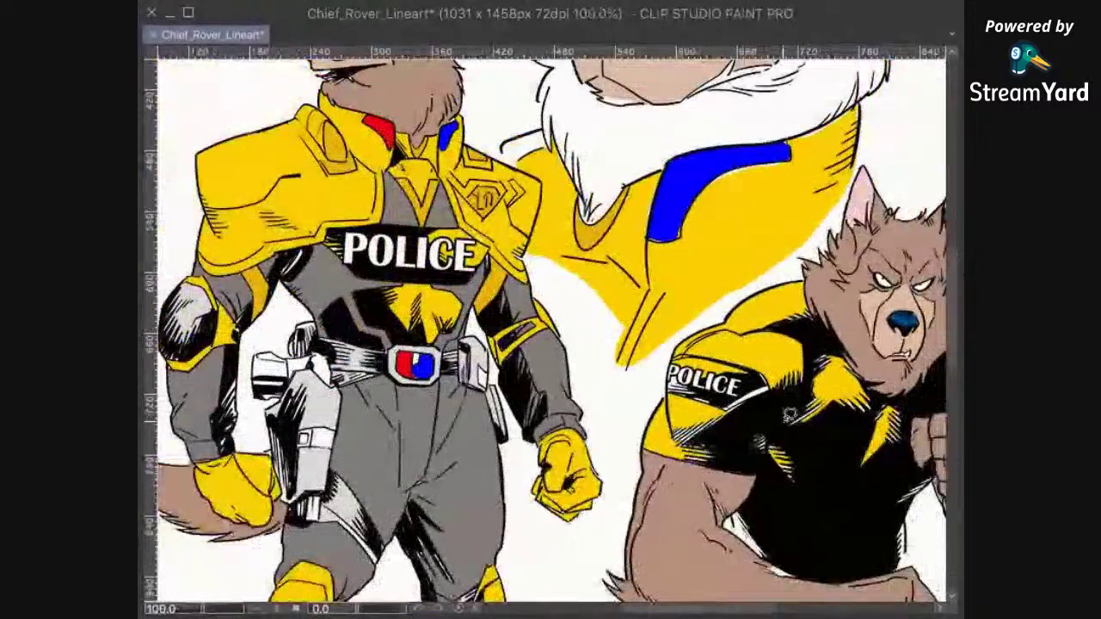
Step: Lasso the white strips of the muscular bust's POLICE band and the hatching below it, fill them with yellow and deselect
scroll(761, 344, up, 4)
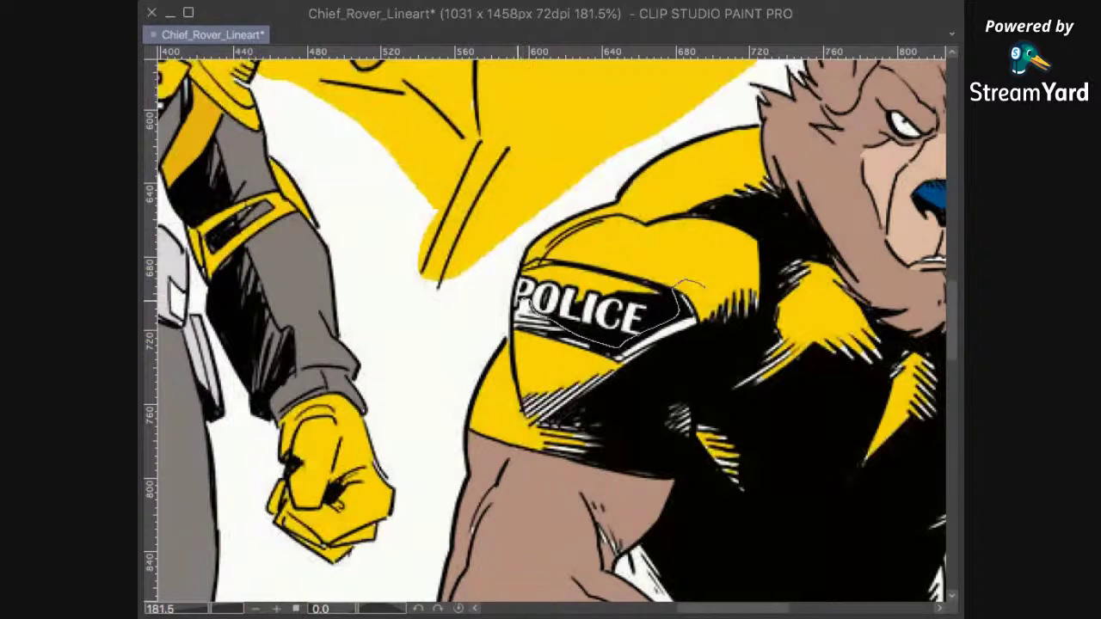
mouse_move(590, 377)
mouse_down()
mouse_move(718, 309)
mouse_move(692, 285)
mouse_up()
click(731, 401)
key(super+d)
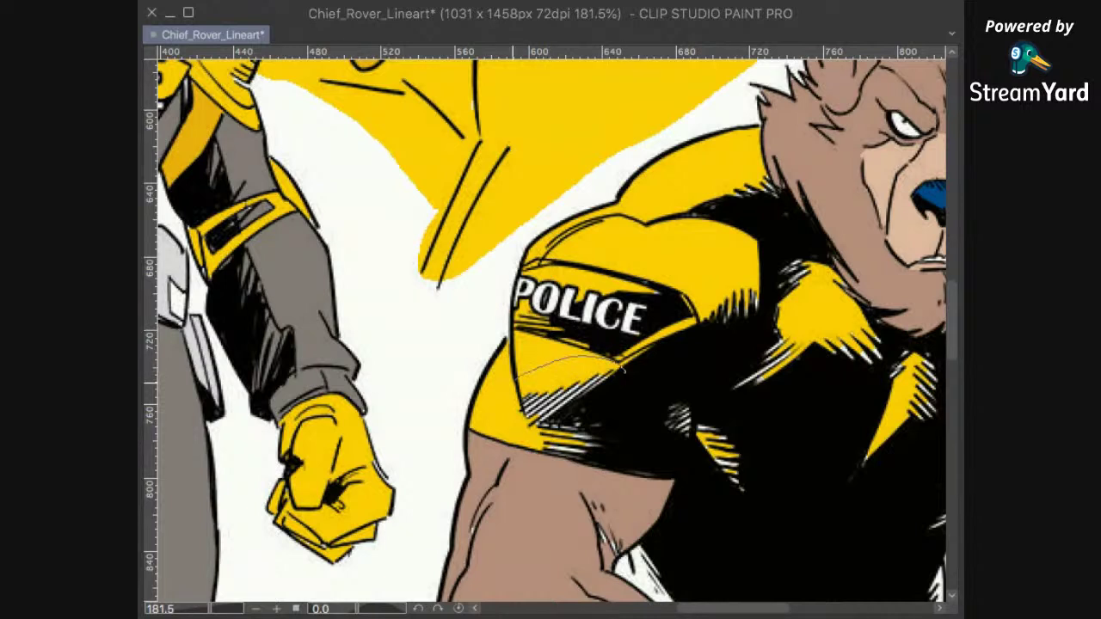
drag(640, 402, 631, 376)
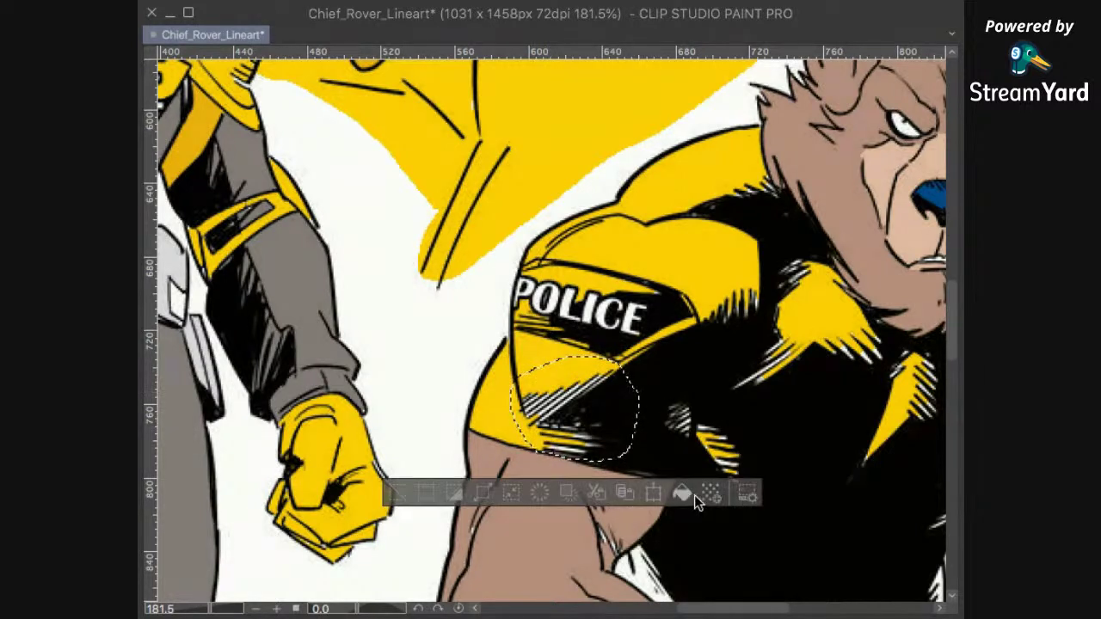
click(683, 494)
click(725, 379)
Step: Lasso the large chest highlight and the small hatched patches below it, fill their white gaps with yellow and deselect
click(697, 370)
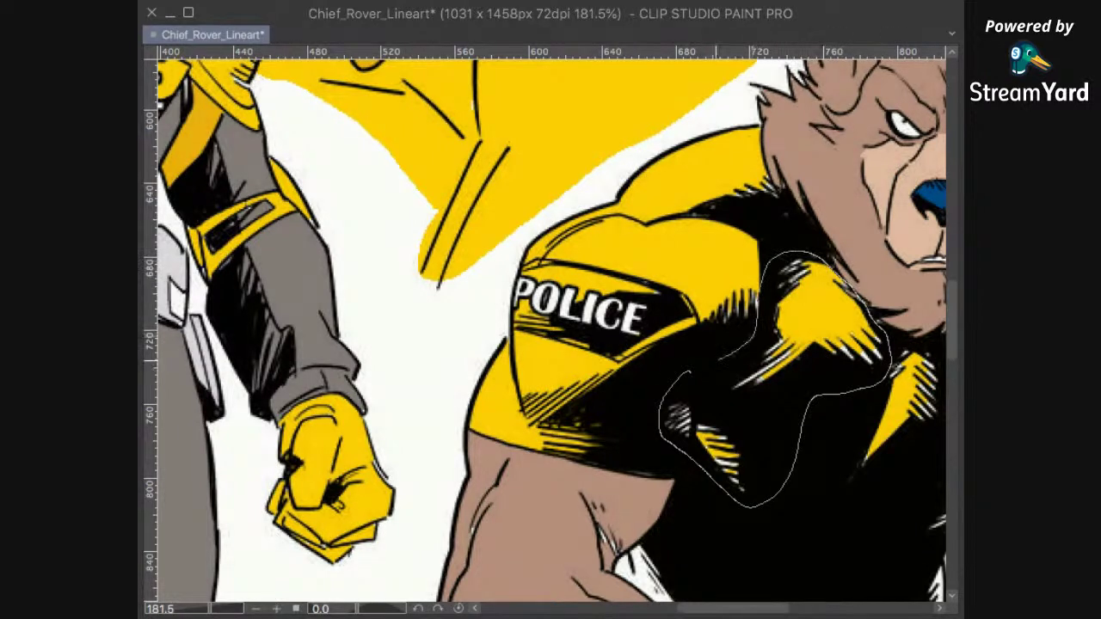
drag(688, 372, 688, 373)
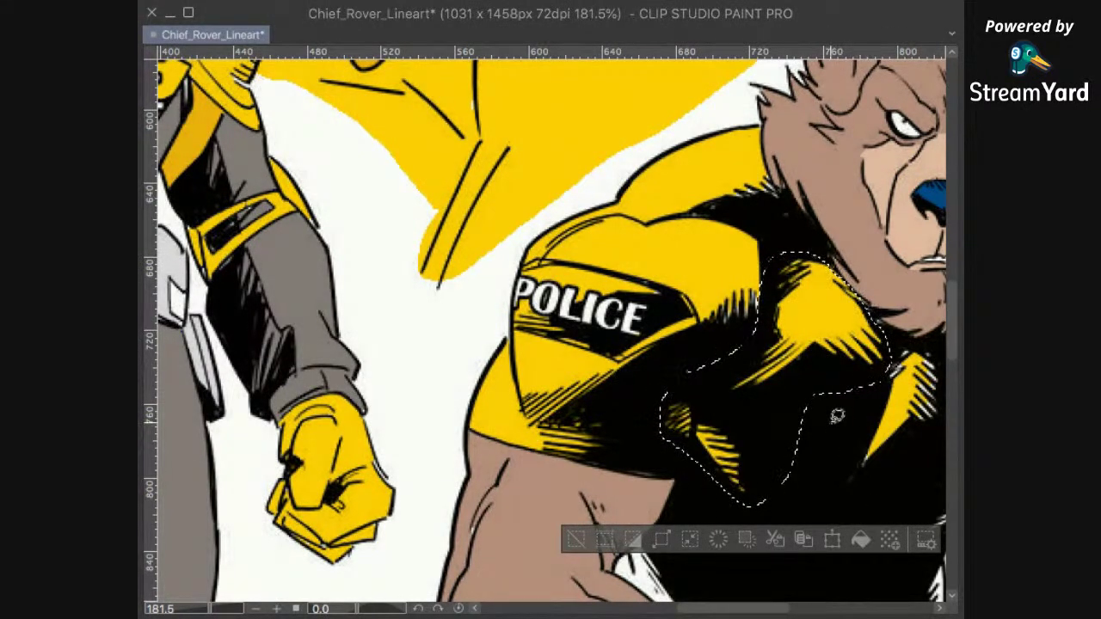
click(731, 304)
click(815, 450)
Step: Lasso the narrow hatched chest highlight beside the raised fist, fill its white gaps with yellow and deselect
drag(858, 474, 570, 462)
drag(700, 313, 765, 315)
drag(485, 440, 516, 378)
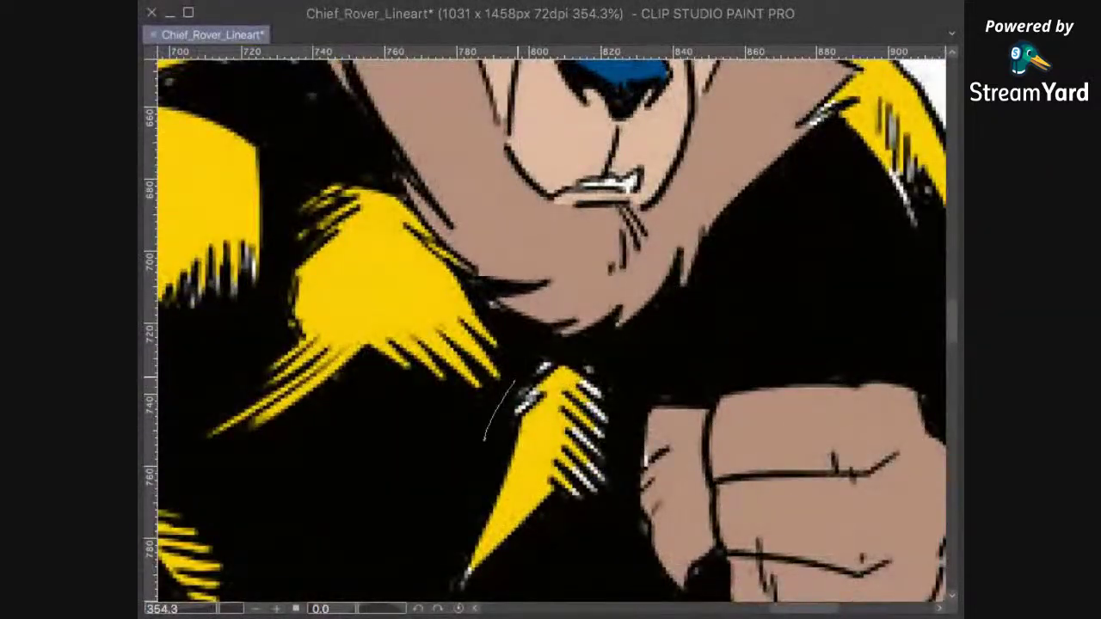
drag(527, 576, 500, 547)
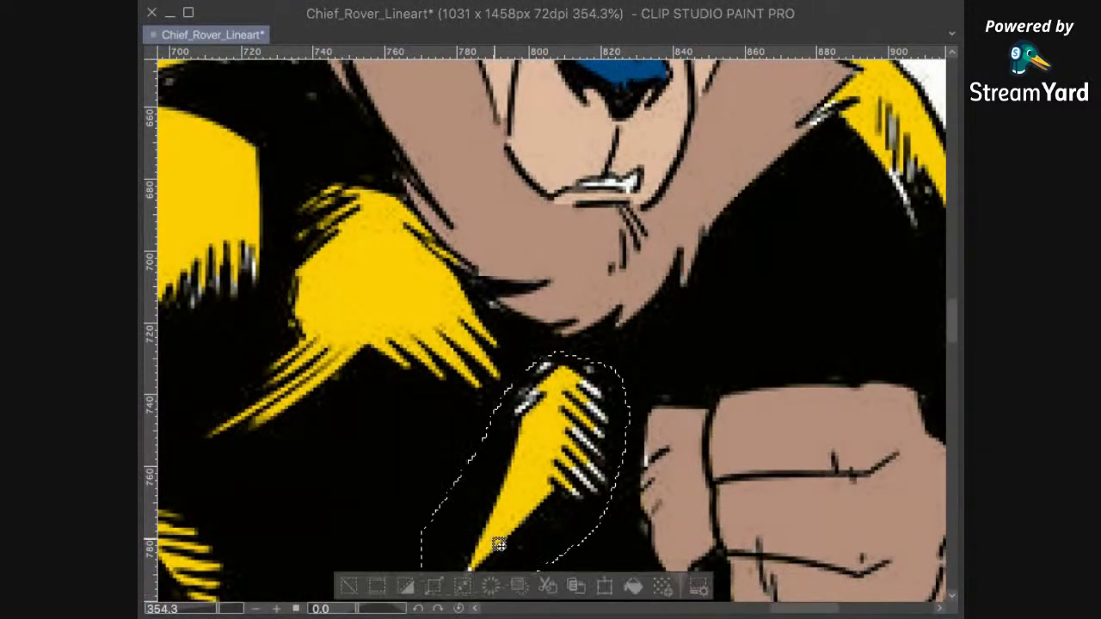
click(634, 590)
key(ctrl+d)
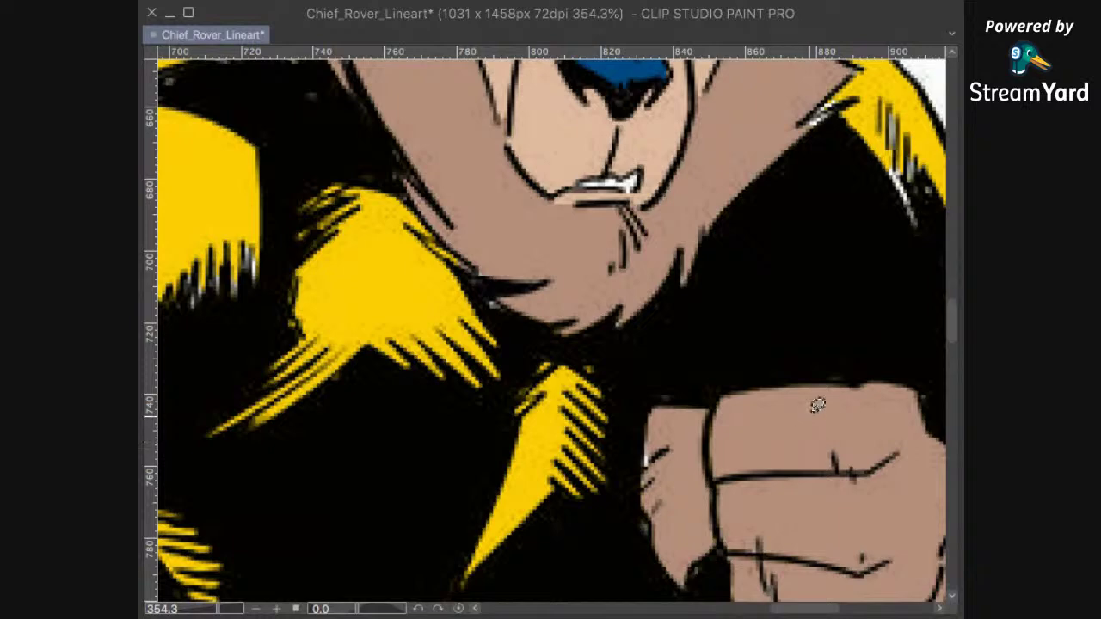
Step: Lasso the white hatching and the thin edge sliver on the shoulder above the raised fist, fill both with yellow and deselect
scroll(739, 387, right, 5)
scroll(739, 387, up, 2)
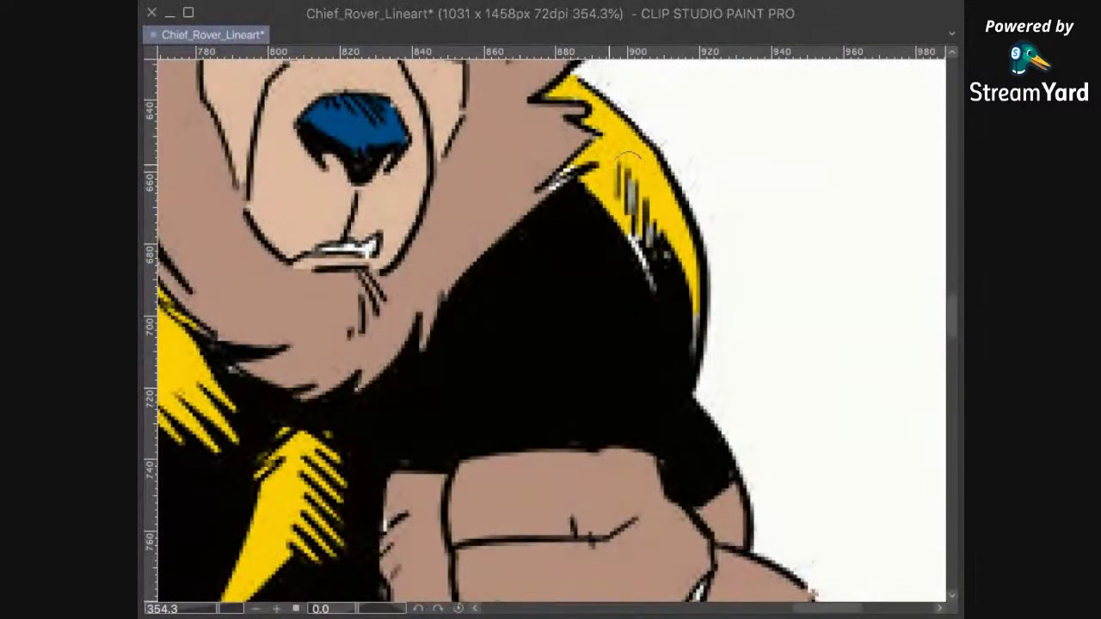
drag(678, 228, 677, 211)
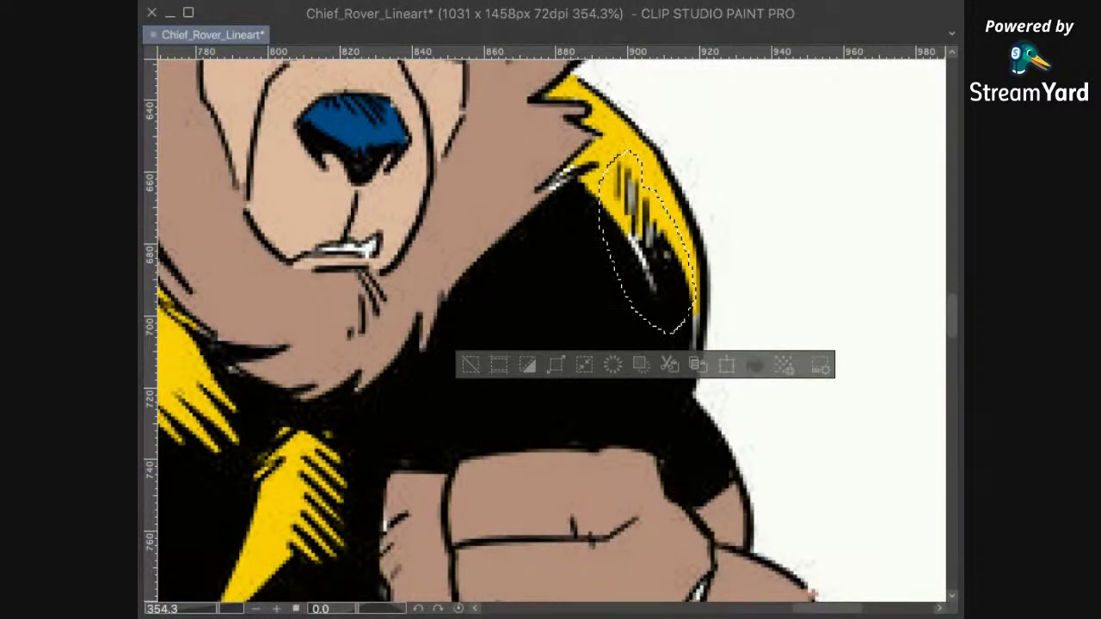
click(755, 364)
key(ctrl+d)
drag(708, 274, 718, 238)
drag(693, 306, 703, 319)
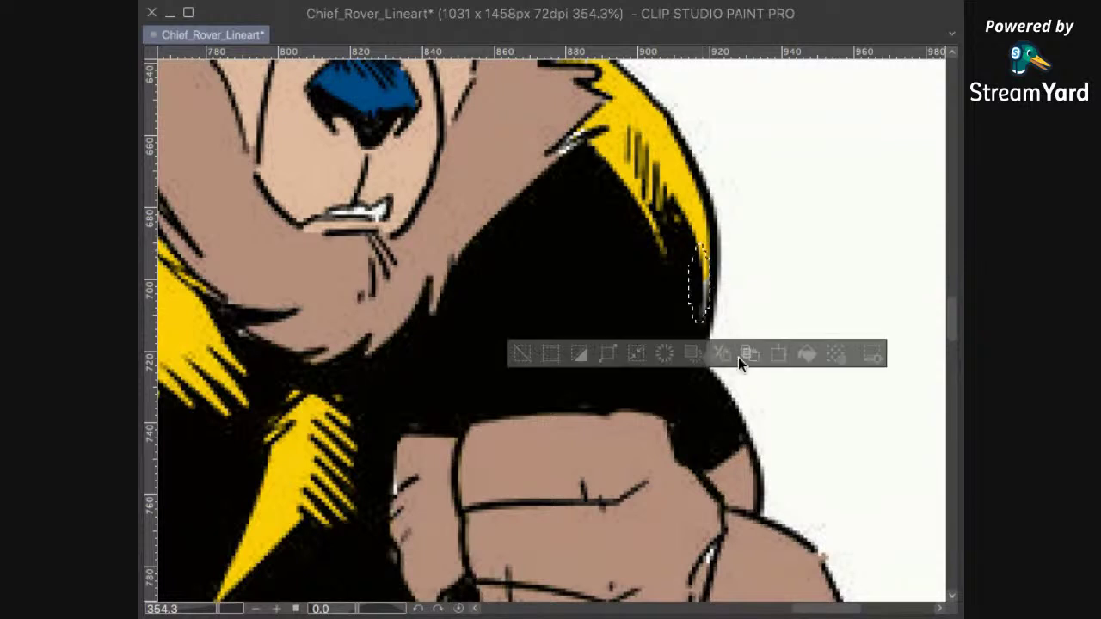
click(806, 354)
key(ctrl+d)
Step: Fill the gap between the cheek fur and that shoulder with yellow, and paint its remaining white sliver brown
drag(679, 151, 768, 242)
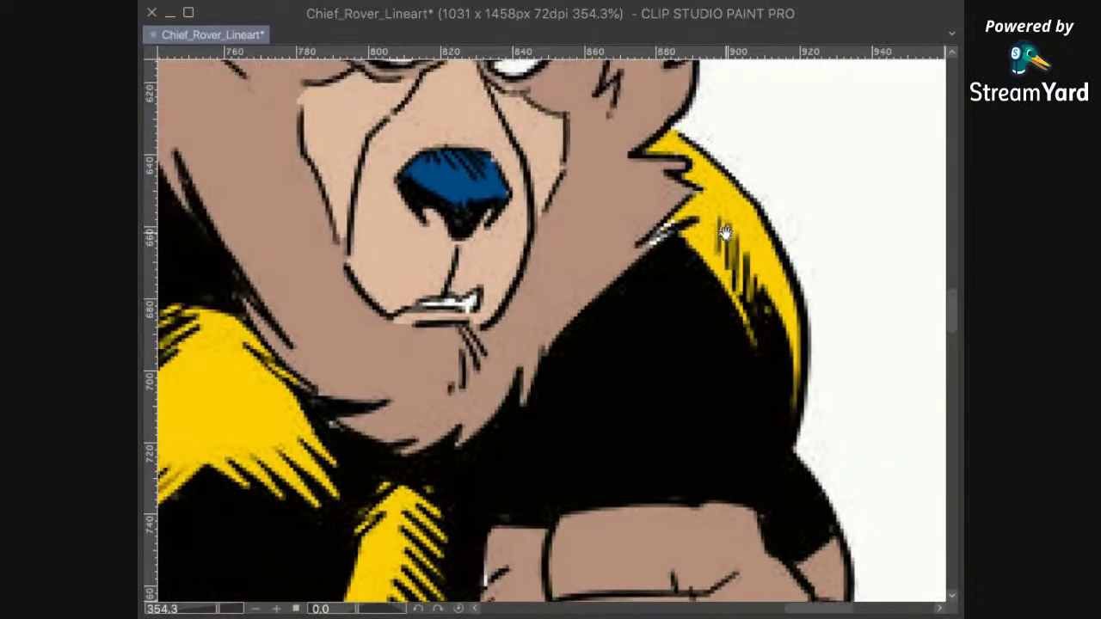
drag(661, 231, 684, 203)
click(778, 262)
key(ctrl+d)
scroll(756, 220, up, 4)
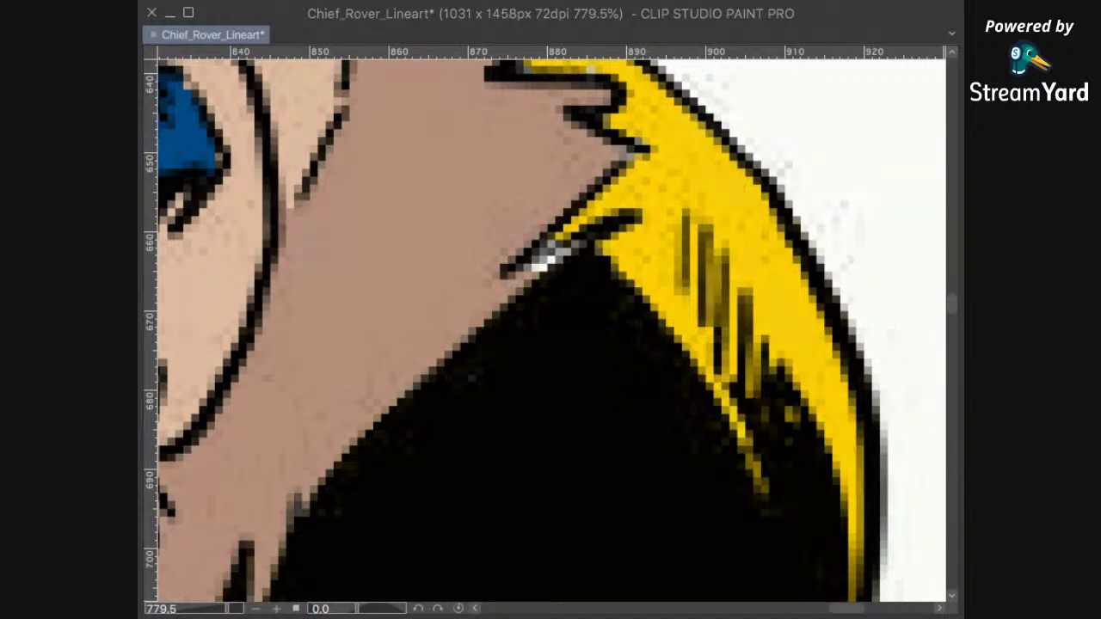
drag(523, 266, 558, 255)
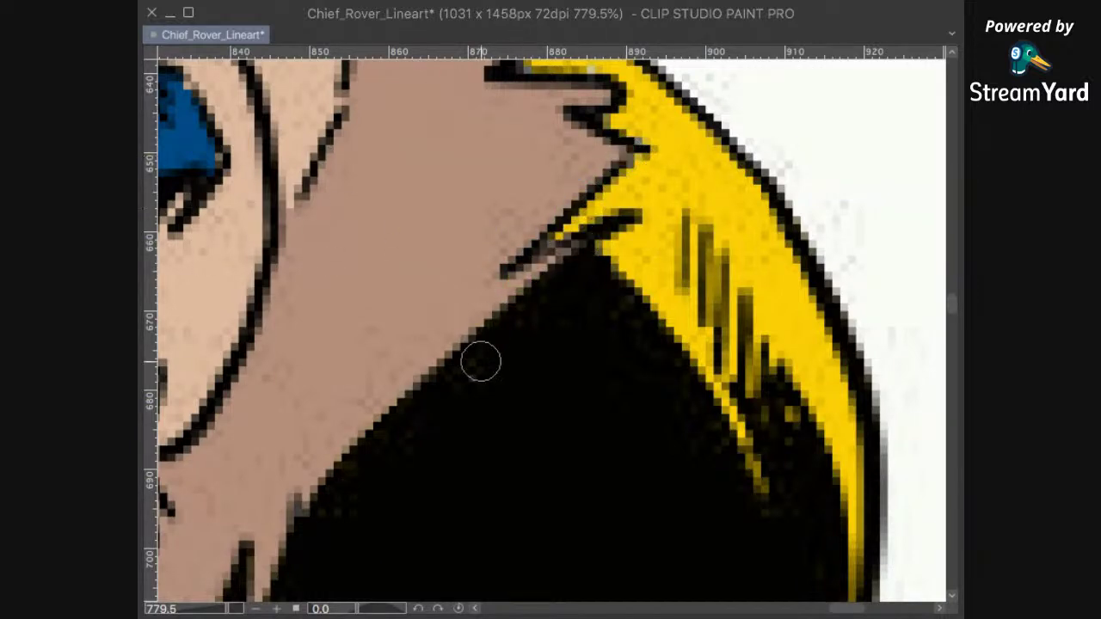
scroll(508, 305, down, 5)
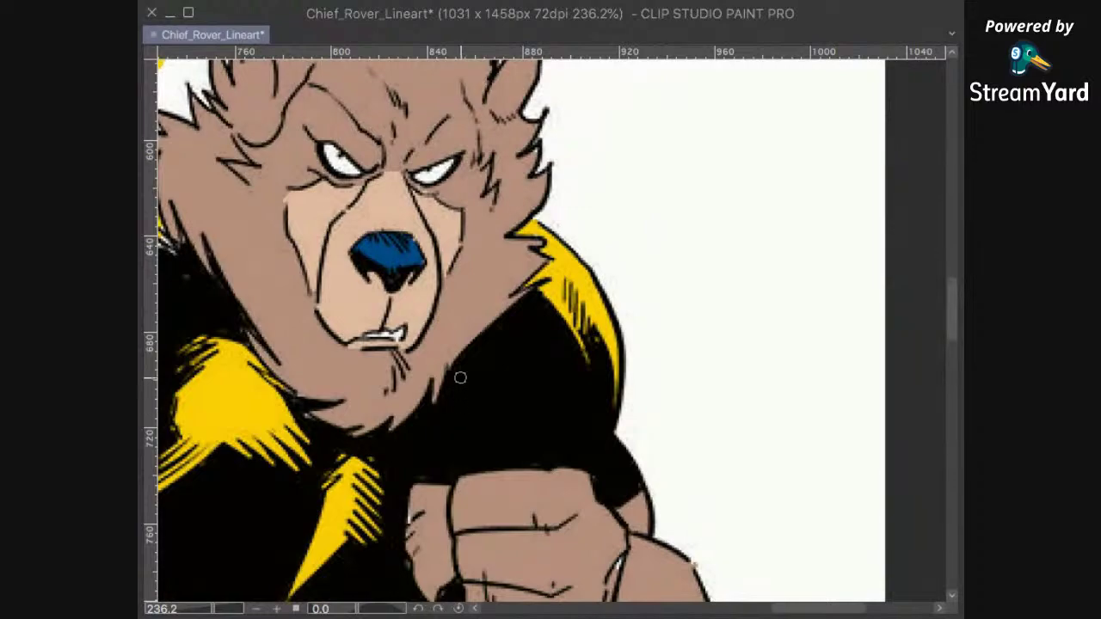
Step: Touch up the brown fur colour on the muscular bust's forehead and around its eyes
drag(387, 115, 624, 253)
scroll(624, 253, up, 5)
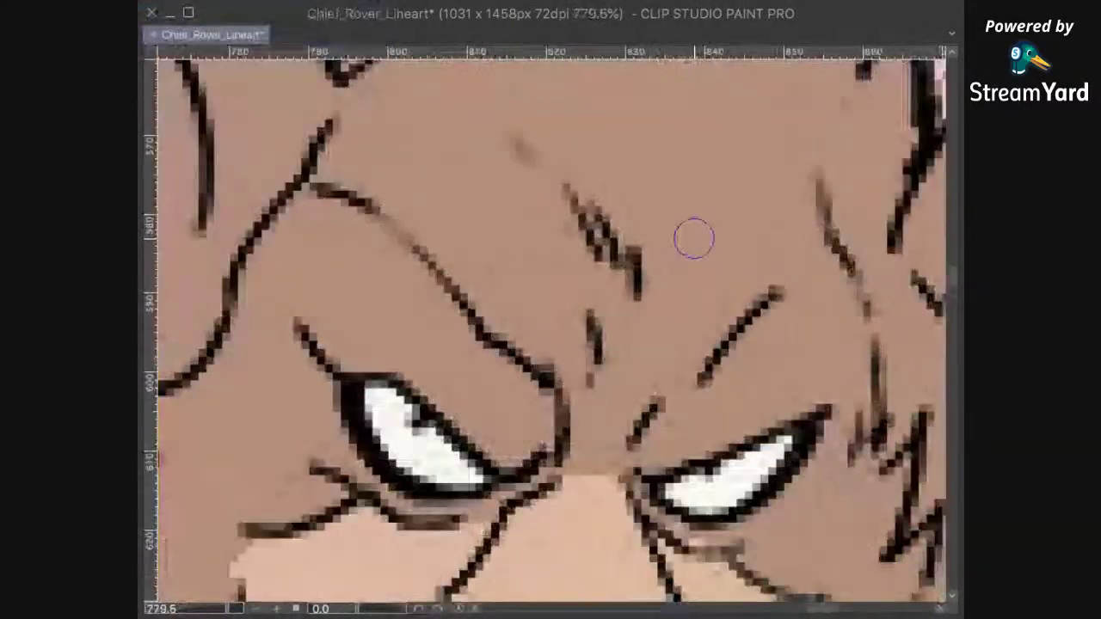
drag(692, 211, 556, 437)
mouse_move(547, 336)
mouse_down()
mouse_move(555, 324)
mouse_move(531, 342)
mouse_move(555, 333)
mouse_move(552, 309)
mouse_up()
drag(685, 291, 692, 430)
drag(290, 382, 664, 334)
drag(427, 498, 691, 205)
drag(612, 395, 606, 226)
scroll(622, 275, down, 20)
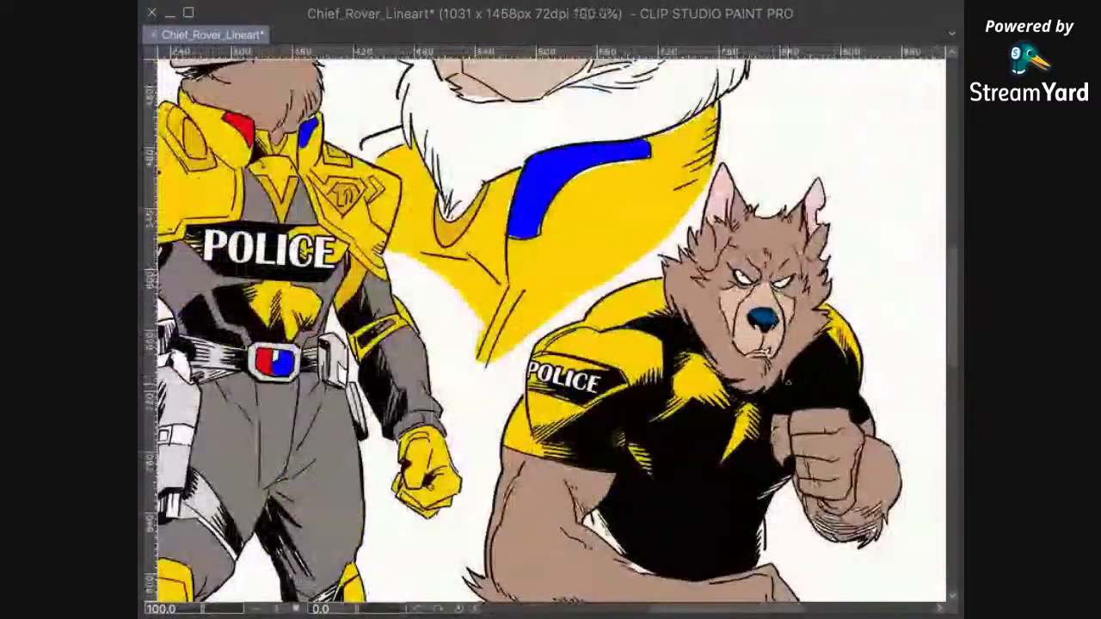
Step: Fill the white gaps in the hatching of the muscular bust's inner elbow, elbow fur and forearm underside with brown
drag(726, 524, 783, 332)
scroll(688, 264, up, 4)
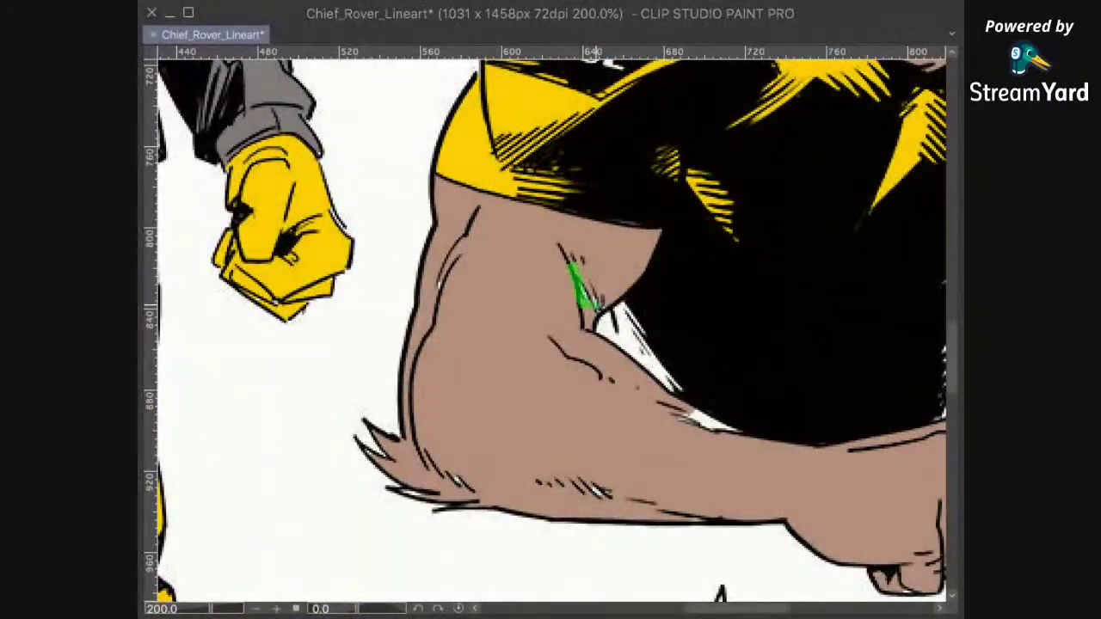
drag(591, 300, 604, 293)
key(ctrl+z)
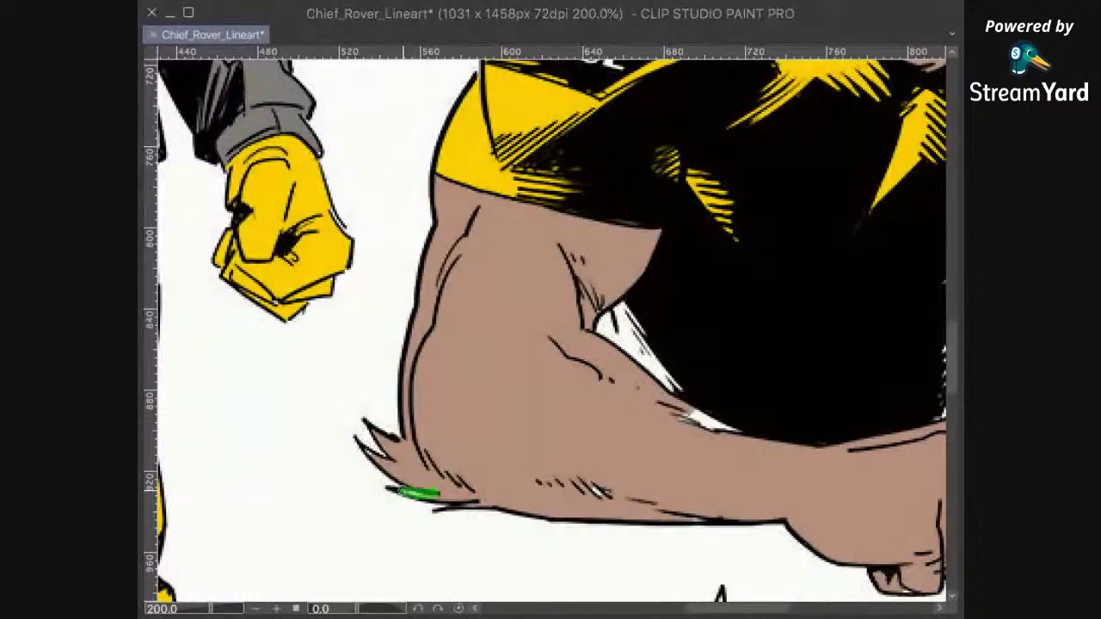
key(ctrl+z)
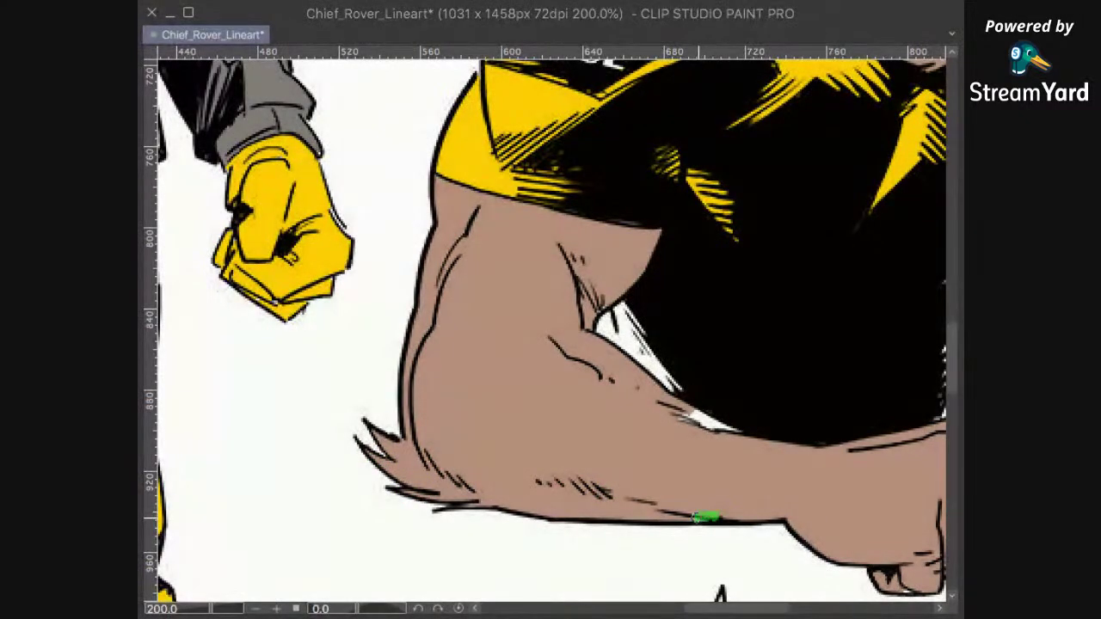
Step: Fill the white gap along the forearm's upper edge beneath the shirt with brown, painting over the leftover white pixels
drag(734, 434, 693, 416)
key(ctrl+z)
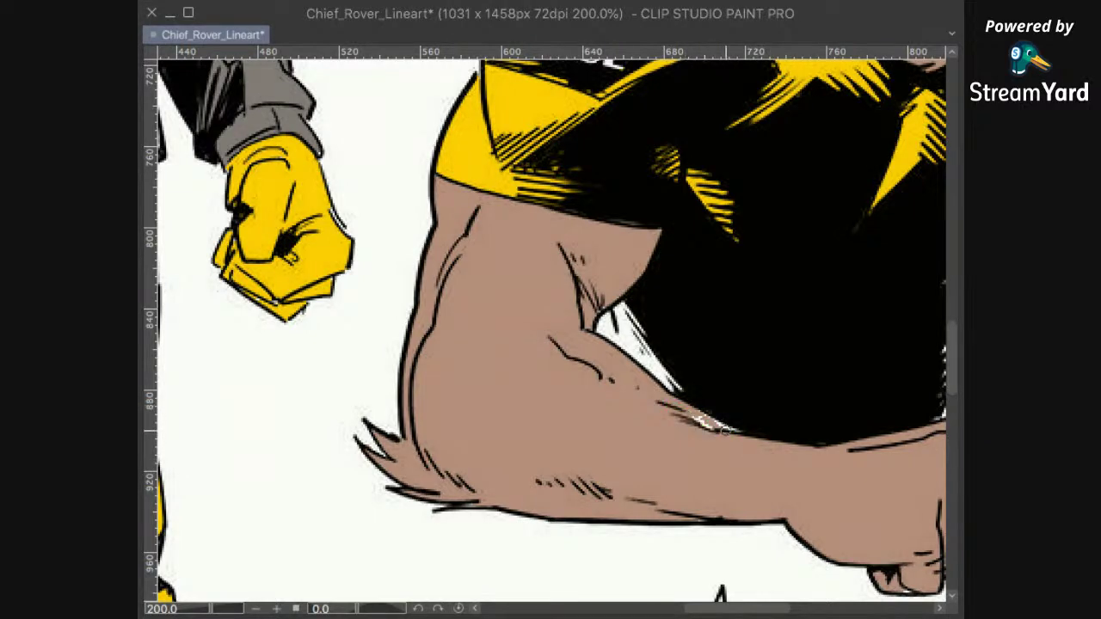
drag(693, 418, 703, 421)
scroll(762, 432, up, 5)
drag(627, 467, 772, 269)
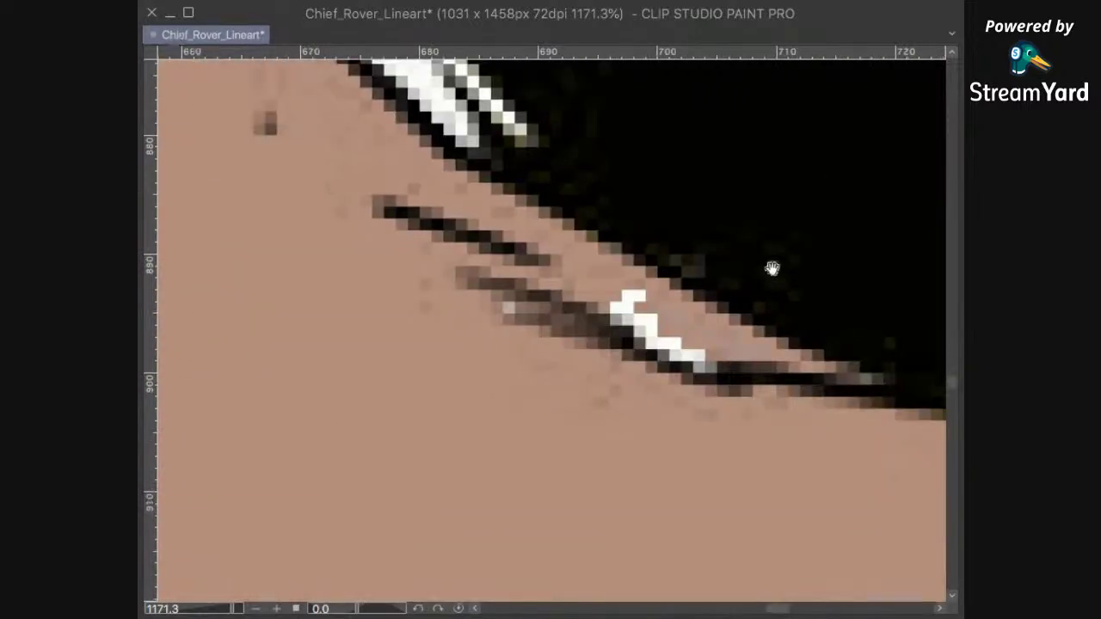
mouse_move(769, 389)
mouse_down()
mouse_move(599, 336)
mouse_move(664, 343)
mouse_up()
drag(560, 304, 540, 315)
scroll(585, 413, down, 5)
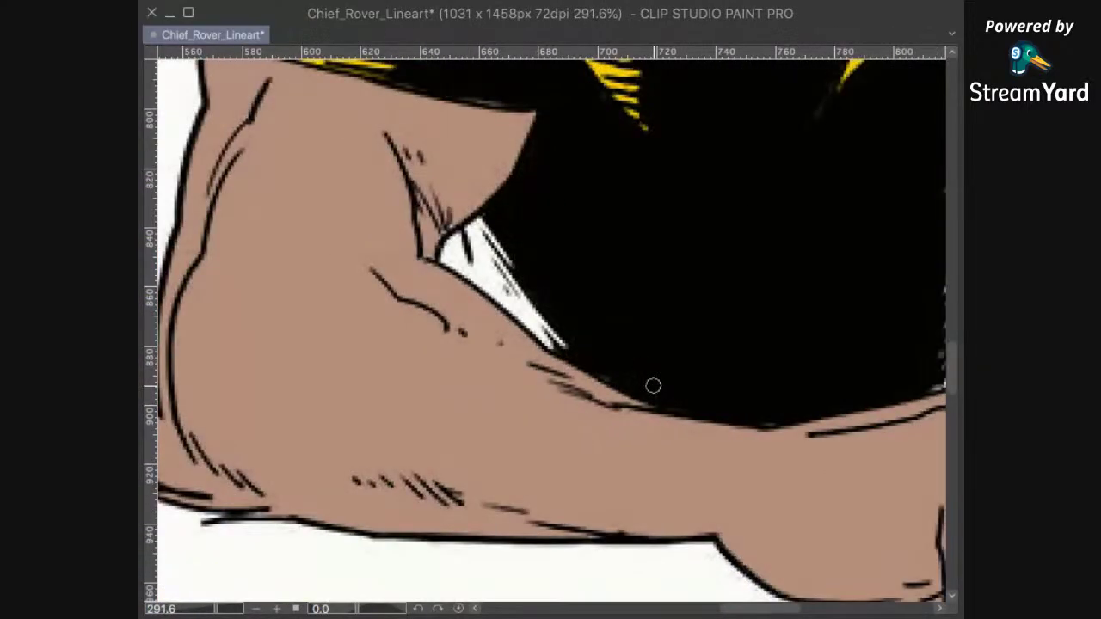
scroll(652, 386, down, 4)
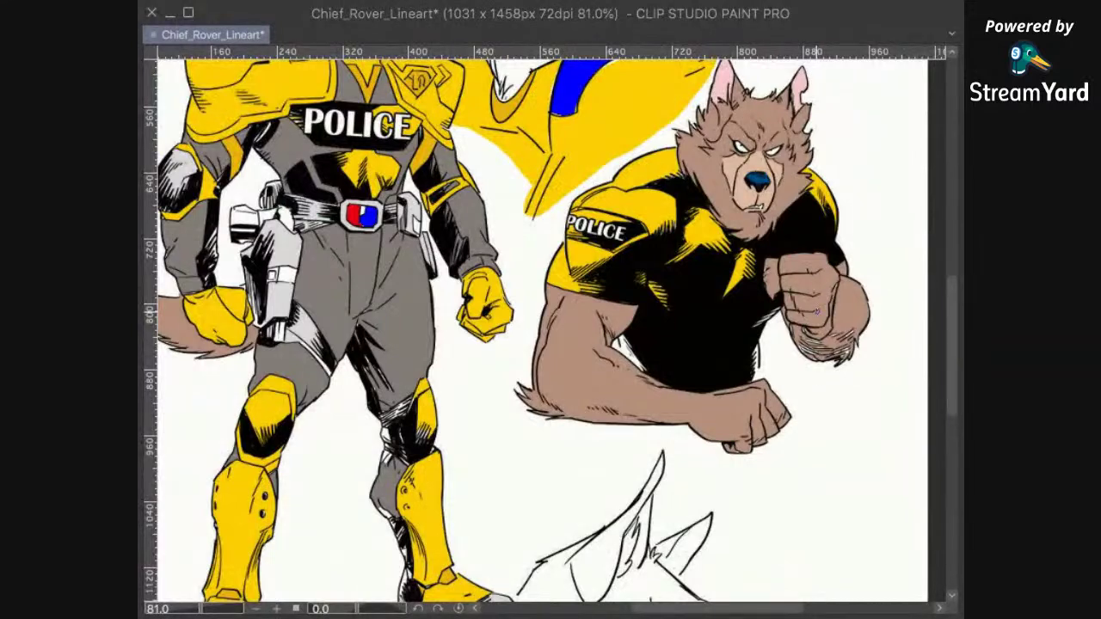
Step: Fill the white gaps in the fur hatching beneath the muscular bust's raised fist with brown
scroll(837, 327, up, 5)
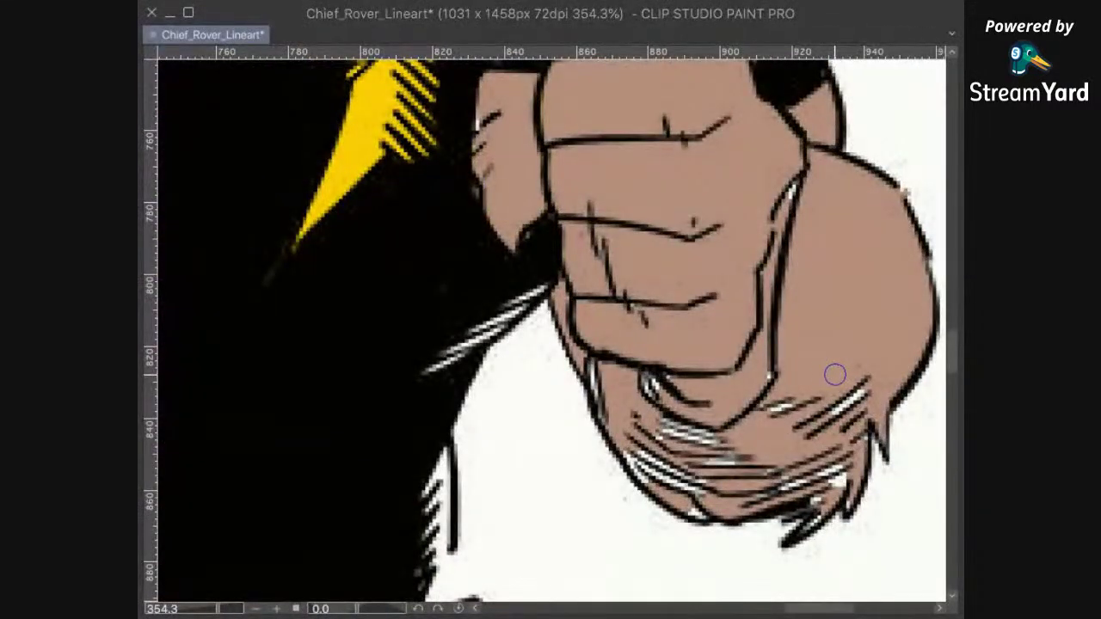
mouse_move(854, 381)
mouse_down()
mouse_move(809, 439)
mouse_move(759, 403)
mouse_move(736, 422)
mouse_move(783, 177)
mouse_move(802, 205)
mouse_move(682, 374)
mouse_move(615, 351)
mouse_move(645, 439)
mouse_move(701, 488)
mouse_move(731, 477)
mouse_move(757, 443)
mouse_move(804, 482)
mouse_move(830, 478)
mouse_up()
mouse_move(692, 411)
mouse_down()
mouse_move(746, 439)
mouse_move(707, 437)
mouse_up()
drag(636, 408, 635, 402)
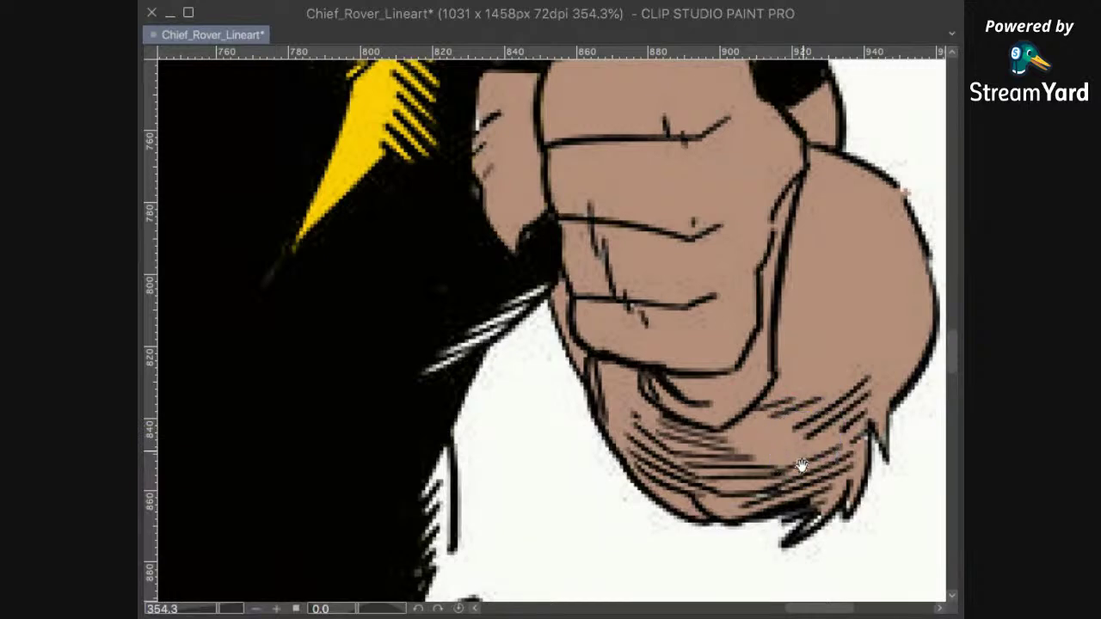
Step: Paint over the leftover pale pixels in the hatching on the underside of the raised arm with a smaller brown brush
drag(804, 458, 743, 346)
scroll(765, 348, up, 6)
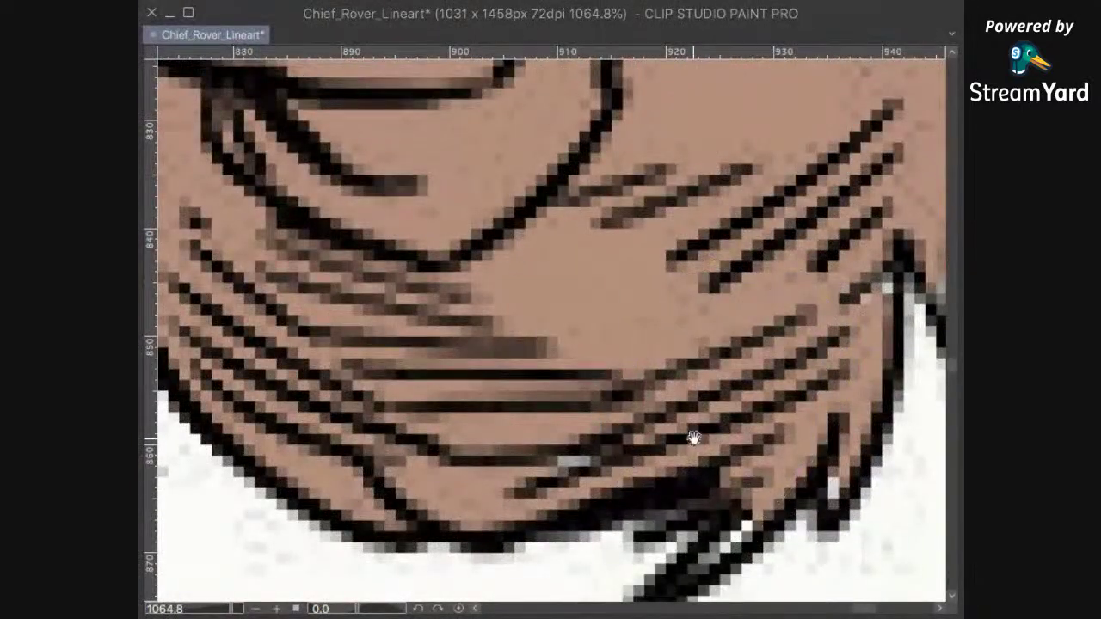
drag(693, 442, 737, 351)
key(bracketleft)
key(bracketleft)
key(bracketleft)
key(bracketleft)
key(bracketleft)
drag(656, 365, 656, 350)
Step: Reduce the brush further and paint the remaining white slivers in the raised arm's pointed fur tufts brown
key(bracketleft)
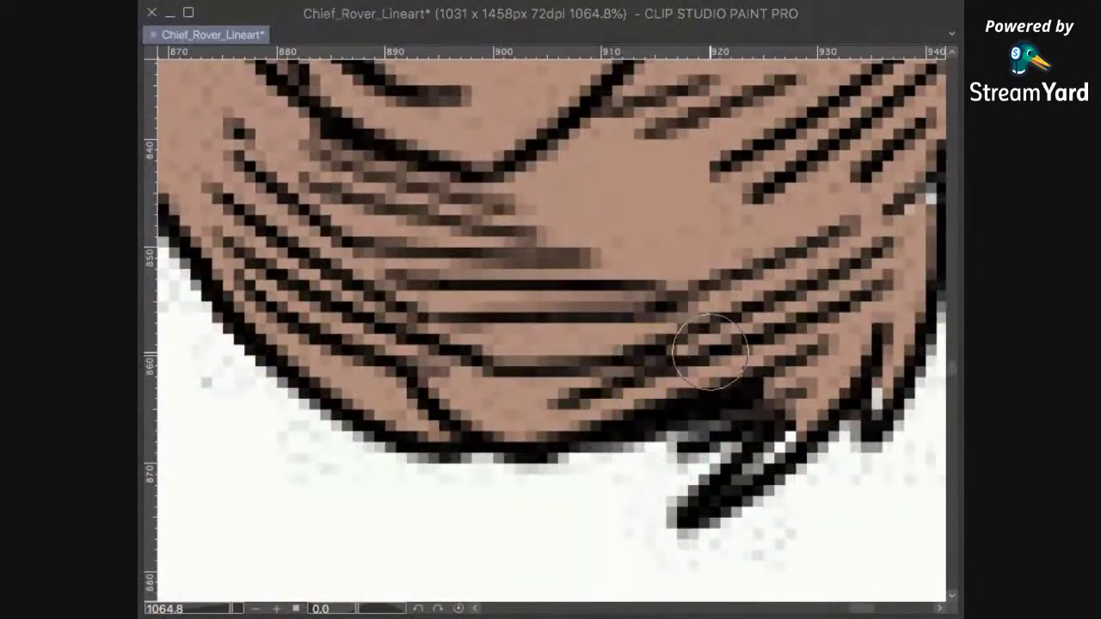
key(bracketleft)
key(bracketleft)
key(bracketleft)
key(bracketleft)
key(bracketleft)
key(bracketleft)
mouse_move(748, 474)
mouse_down()
mouse_move(774, 465)
mouse_move(805, 420)
mouse_up()
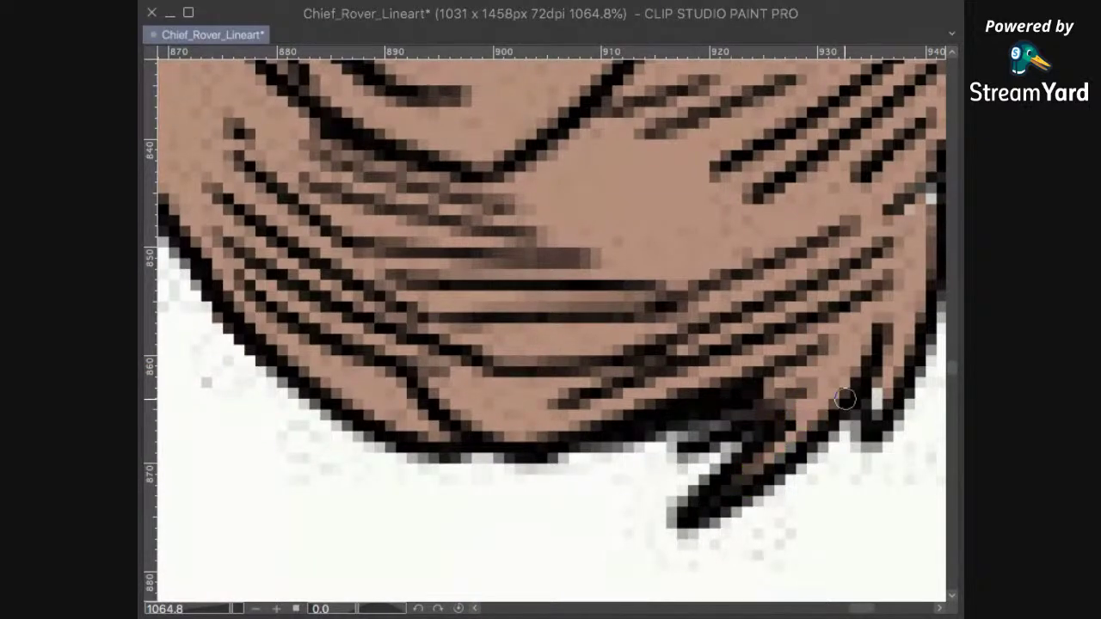
mouse_move(858, 381)
mouse_down()
mouse_move(736, 430)
mouse_move(760, 474)
mouse_move(739, 422)
mouse_up()
drag(776, 258, 740, 359)
drag(769, 317, 747, 344)
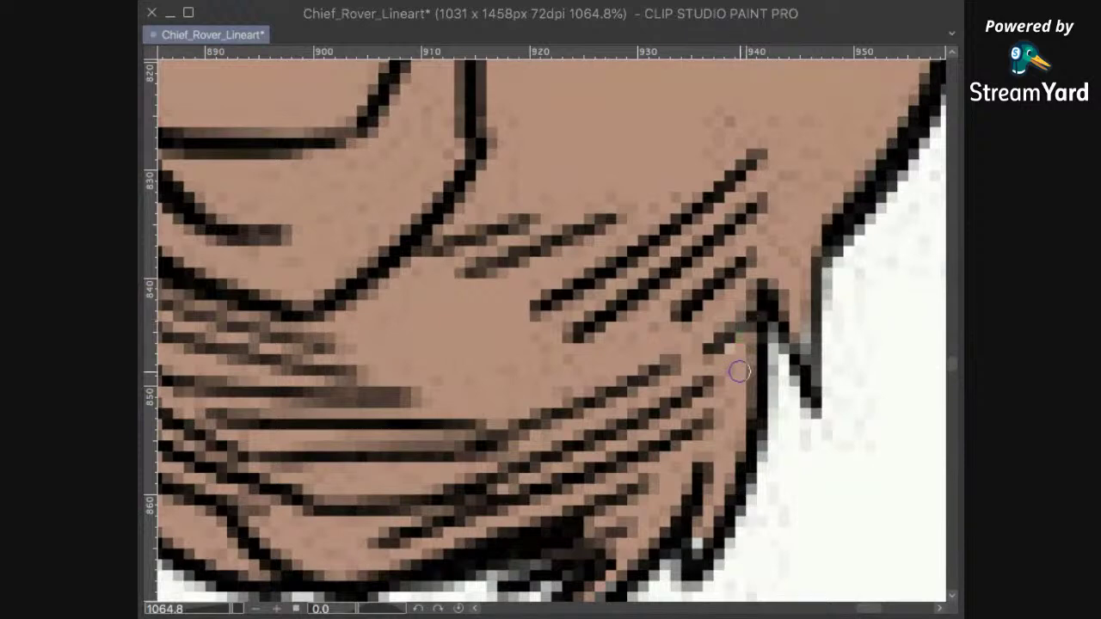
Step: Fill the white gaps along the shirt's side edge at the waist and in the hatching beneath the raised fist with yellow
scroll(841, 254, down, 20)
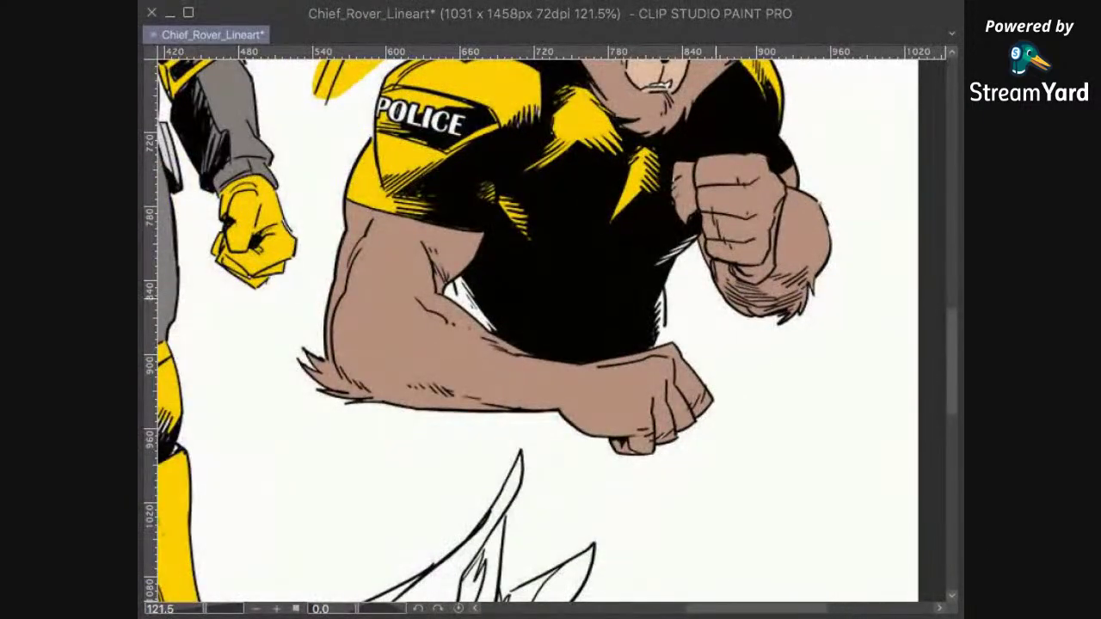
drag(643, 180, 745, 311)
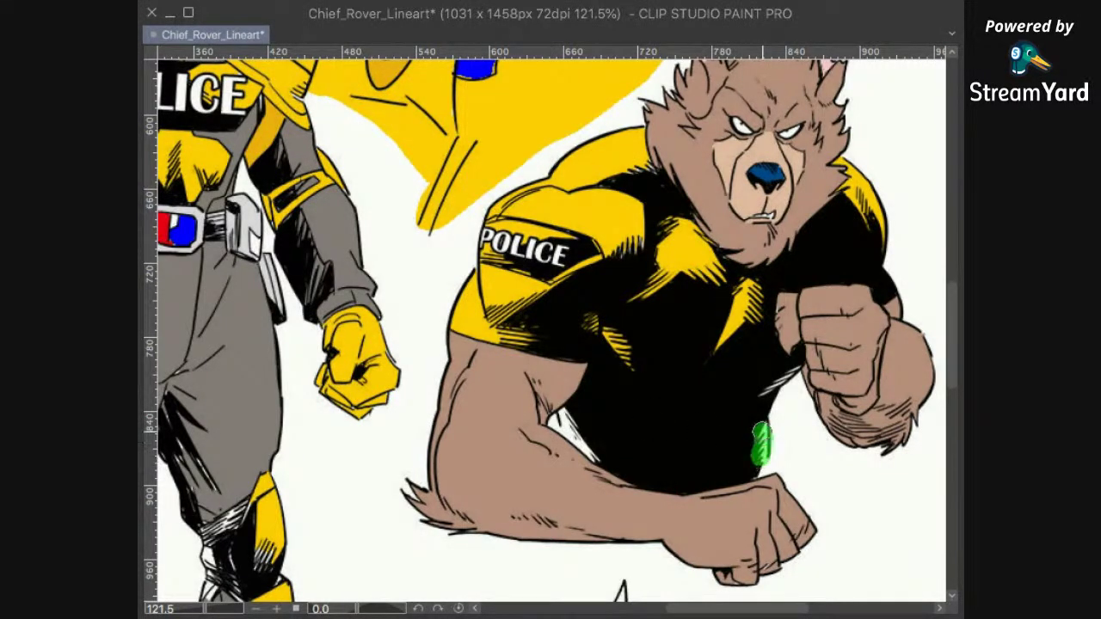
drag(765, 397, 789, 370)
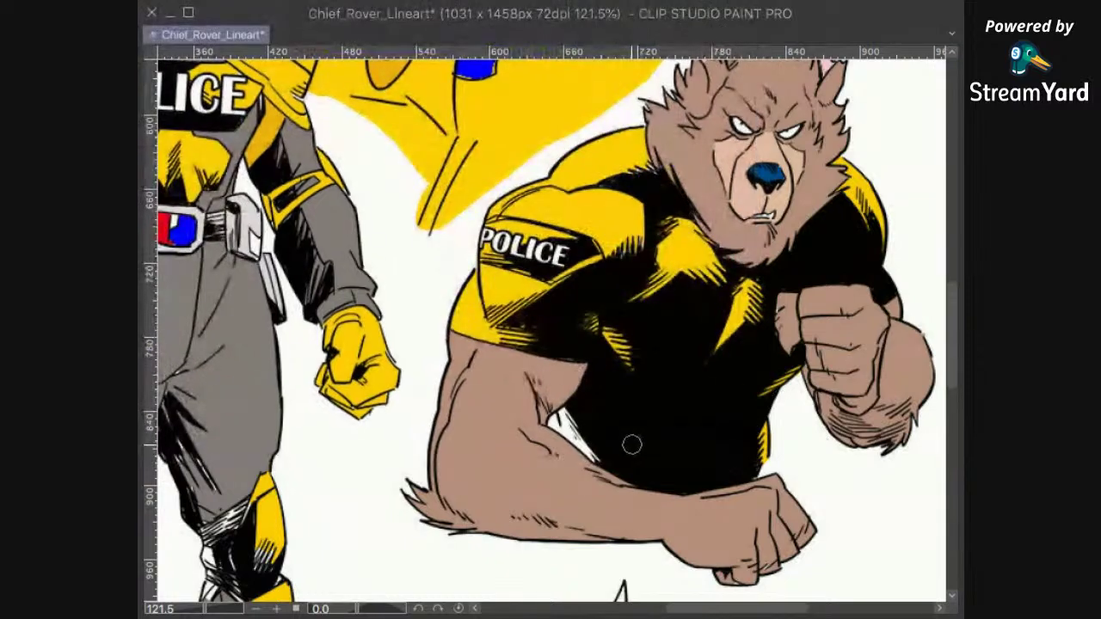
Step: Paint the white gap between the muscular bust figure's bent arm and black shirt yellow
drag(609, 465, 555, 410)
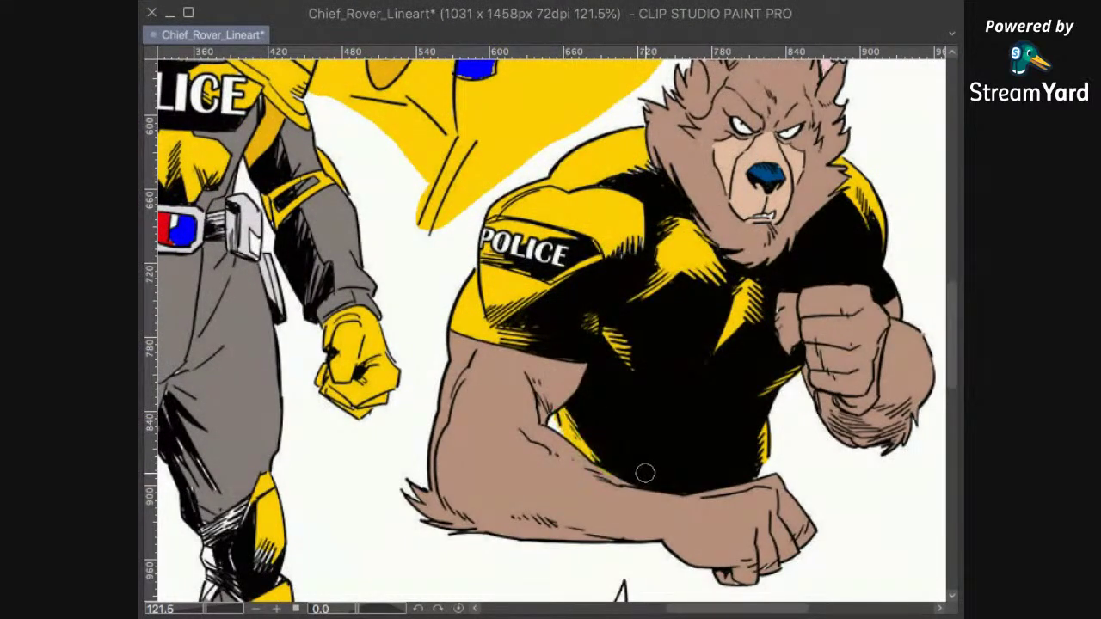
scroll(868, 370, down, 10)
scroll(868, 370, up, 4)
scroll(844, 403, down, 2)
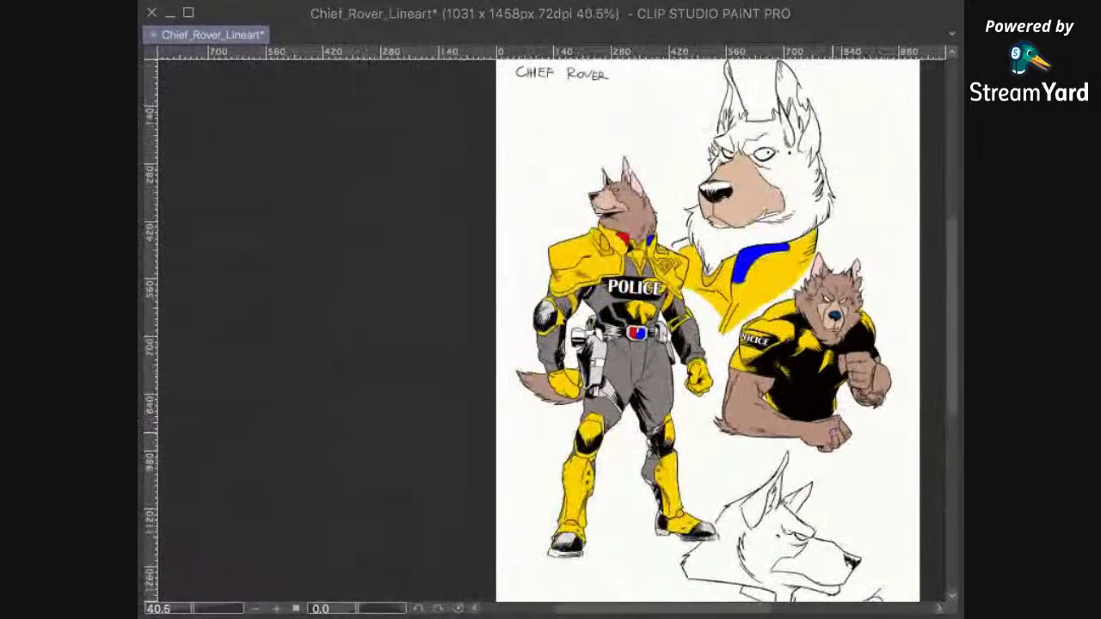
Step: Lasso the unpainted, hatched part of the standing figure's knee pad beside the yellow panel and fill it with yellow
drag(821, 447, 803, 400)
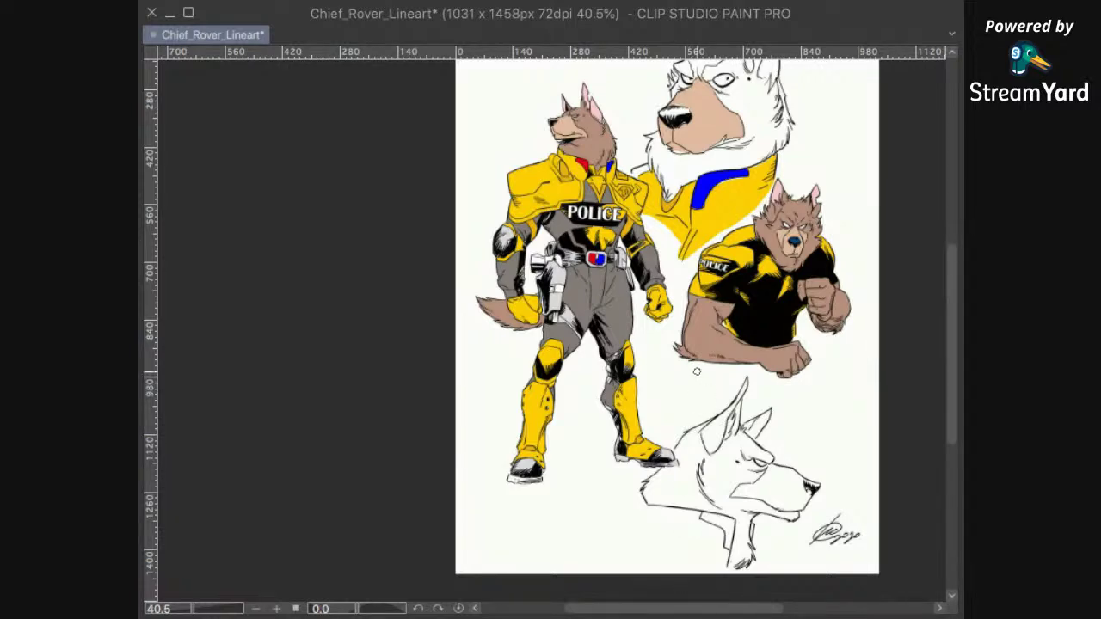
scroll(675, 469, down, 2)
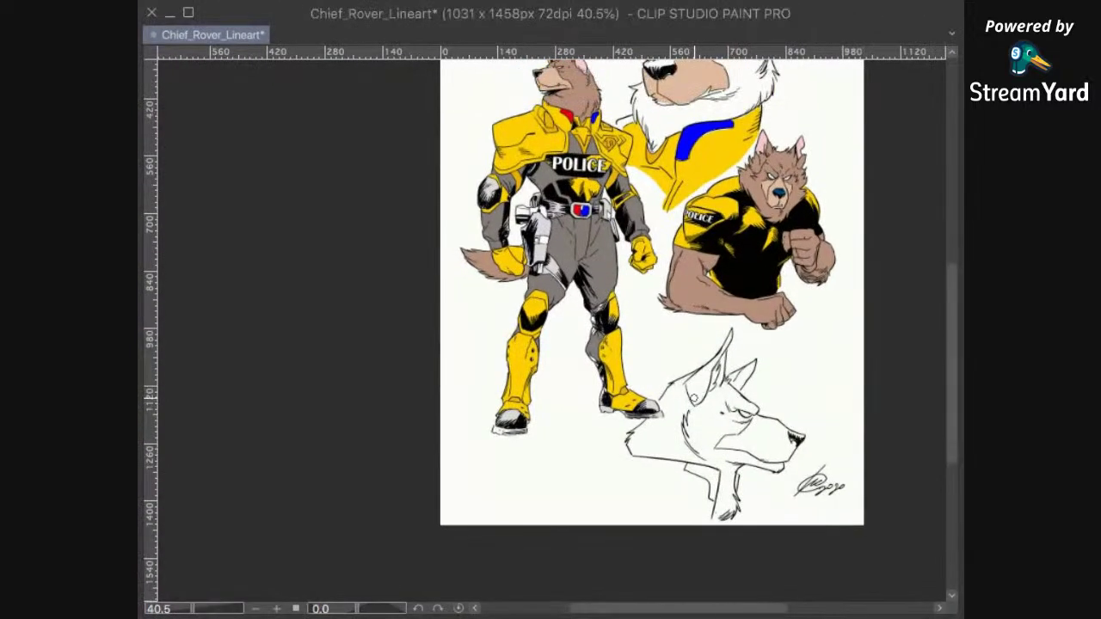
scroll(694, 401, up, 8)
drag(476, 165, 559, 426)
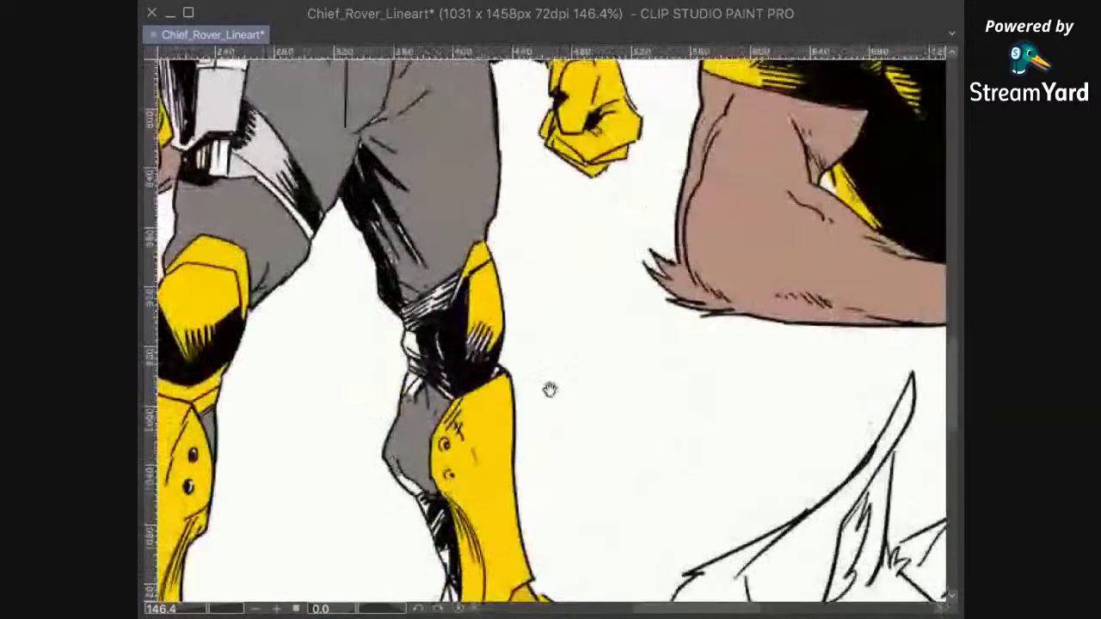
scroll(521, 341, up, 4)
drag(405, 302, 588, 396)
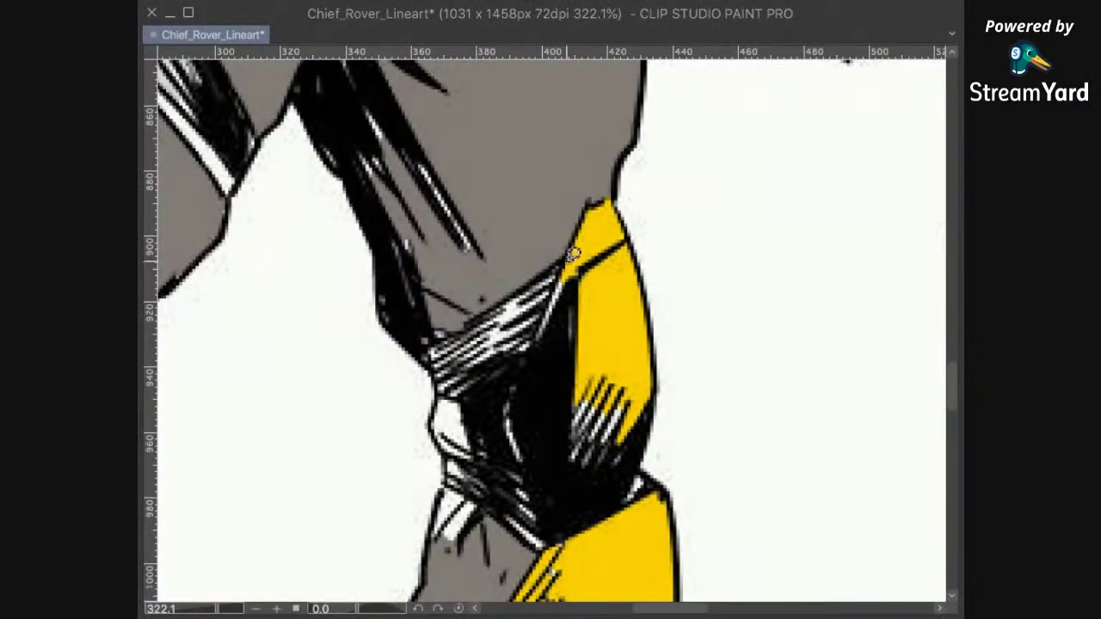
mouse_move(568, 256)
mouse_down()
mouse_move(465, 316)
mouse_move(430, 368)
mouse_up()
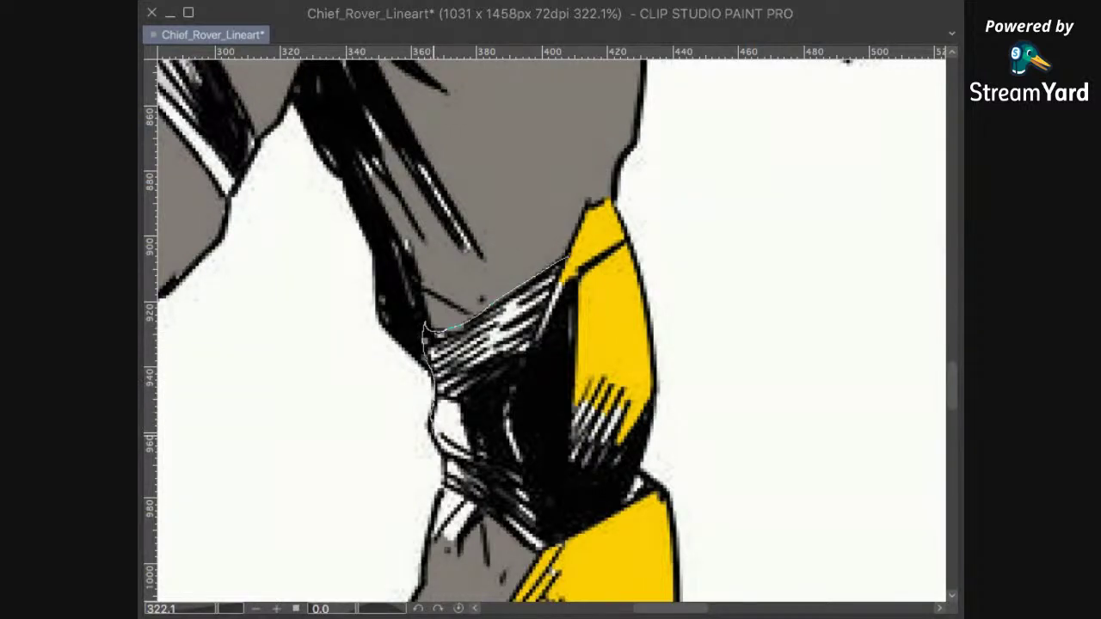
mouse_move(439, 483)
mouse_down()
mouse_move(585, 520)
mouse_move(643, 492)
mouse_move(607, 336)
mouse_move(567, 258)
mouse_up()
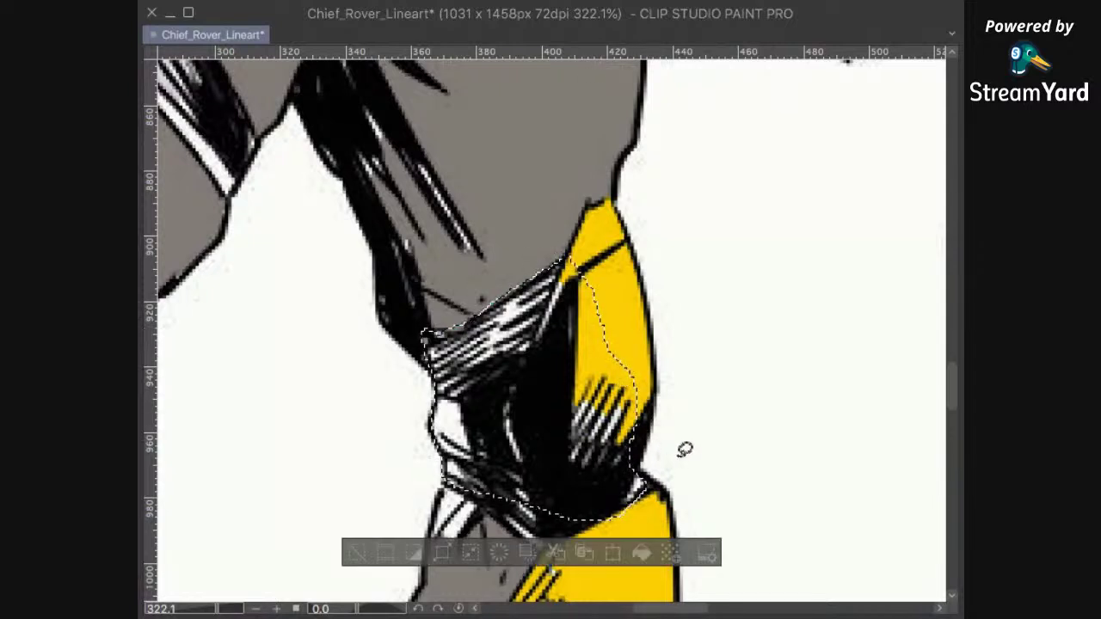
click(641, 552)
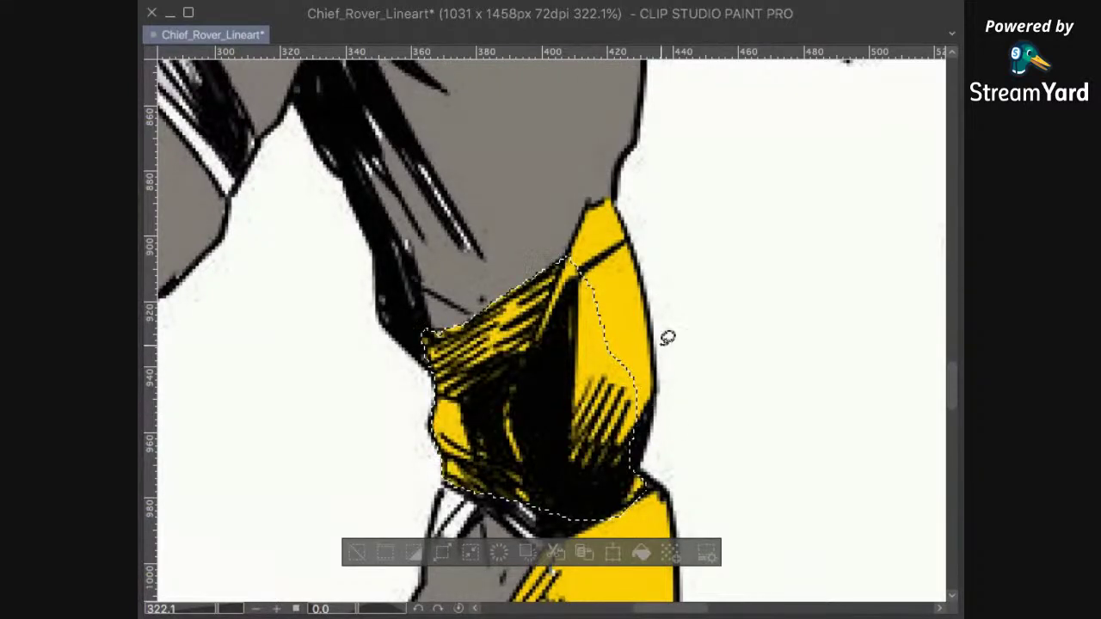
key(ctrl+d)
Step: Fill the remaining white slivers at the knee pad's lower edge and the hatched top of the shin guard with yellow
mouse_move(652, 435)
mouse_down()
mouse_move(692, 362)
mouse_move(592, 466)
mouse_move(553, 455)
mouse_move(585, 384)
mouse_move(643, 427)
mouse_up()
click(659, 504)
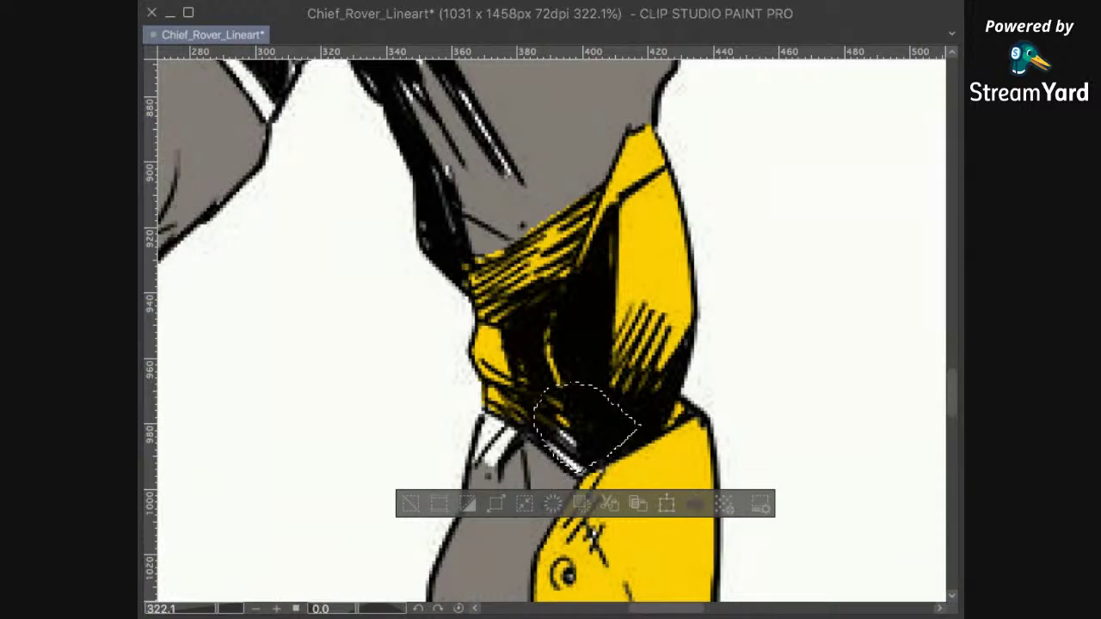
key(ctrl+d)
drag(653, 503, 684, 413)
mouse_move(626, 480)
mouse_down()
mouse_move(632, 374)
mouse_move(635, 477)
mouse_up()
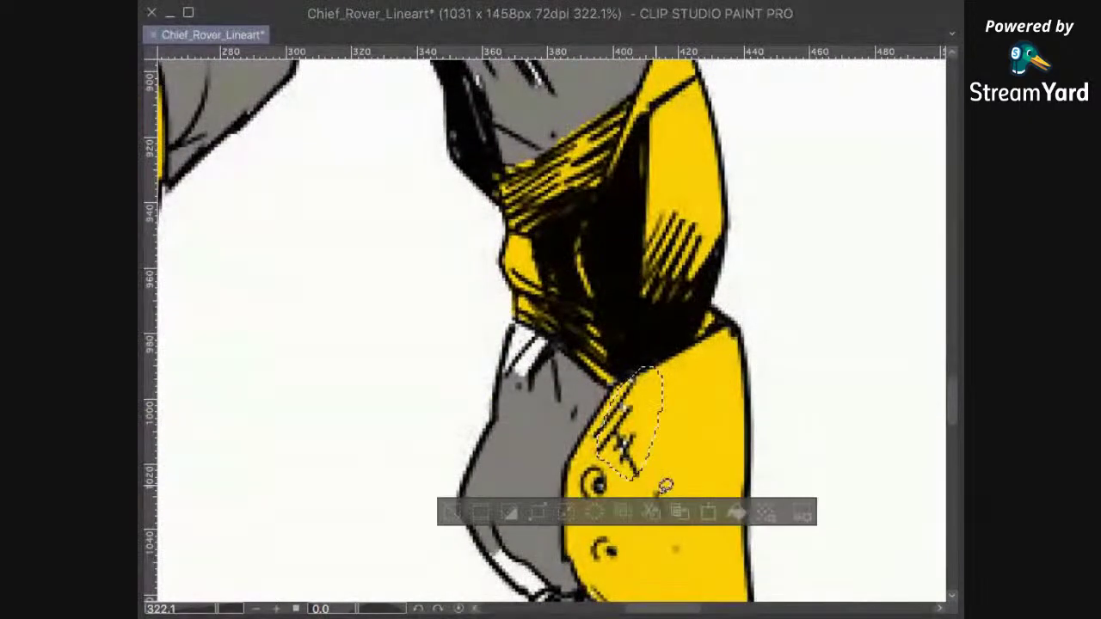
click(736, 512)
key(ctrl+d)
Step: Lasso the white patch at the top of the calf just below the knee pad and fill it with the trouser grey
mouse_move(624, 353)
mouse_down()
mouse_move(647, 365)
mouse_move(647, 398)
mouse_move(684, 345)
mouse_up()
scroll(699, 326, down, 4)
scroll(679, 331, up, 6)
drag(631, 375, 669, 330)
drag(632, 372, 603, 344)
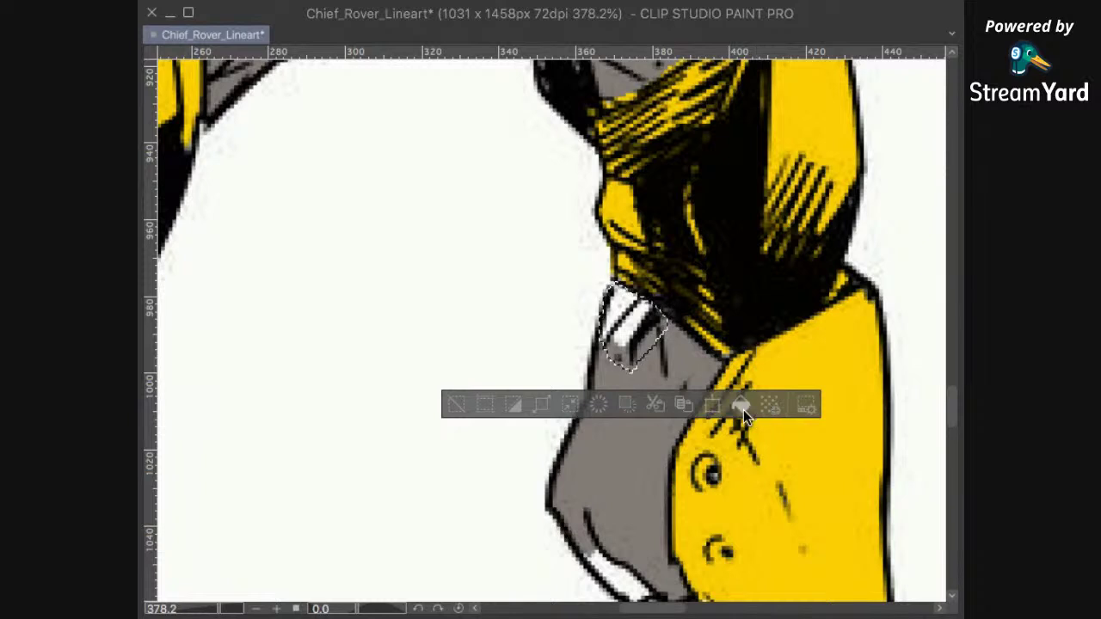
click(741, 409)
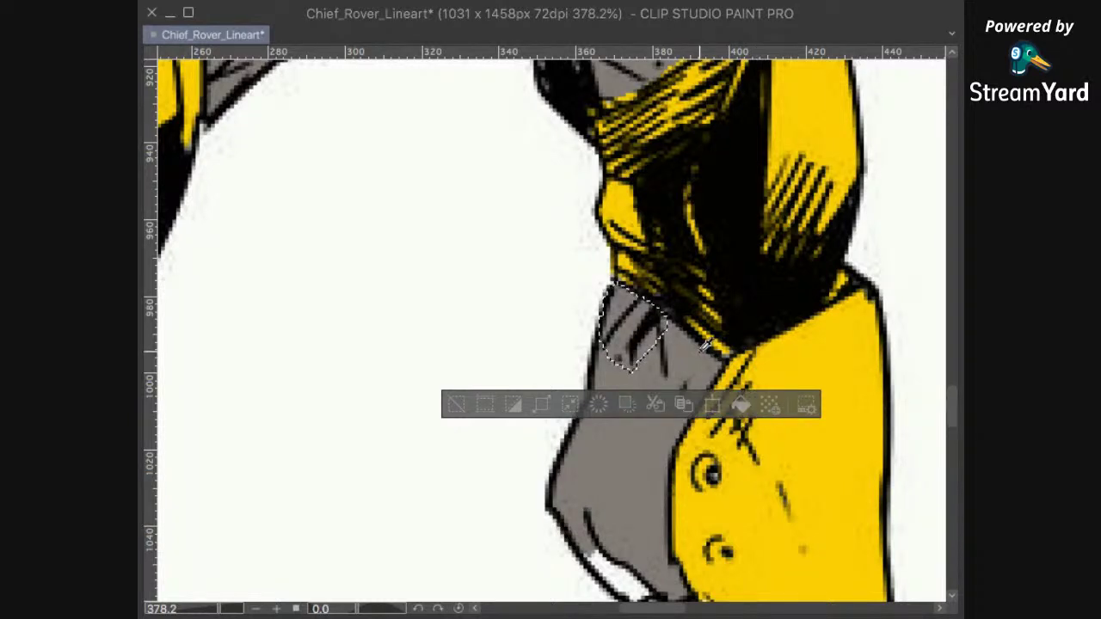
key(ctrl+d)
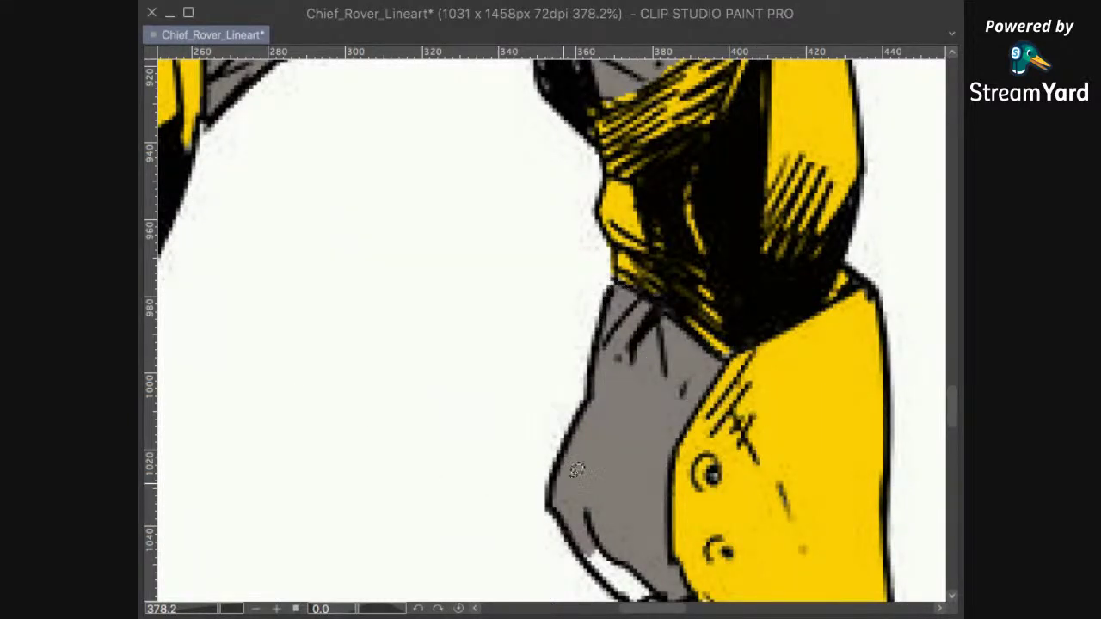
Step: Lasso the white strip along the lower rear edge of the calf and fill it with the trouser grey
drag(619, 461, 588, 304)
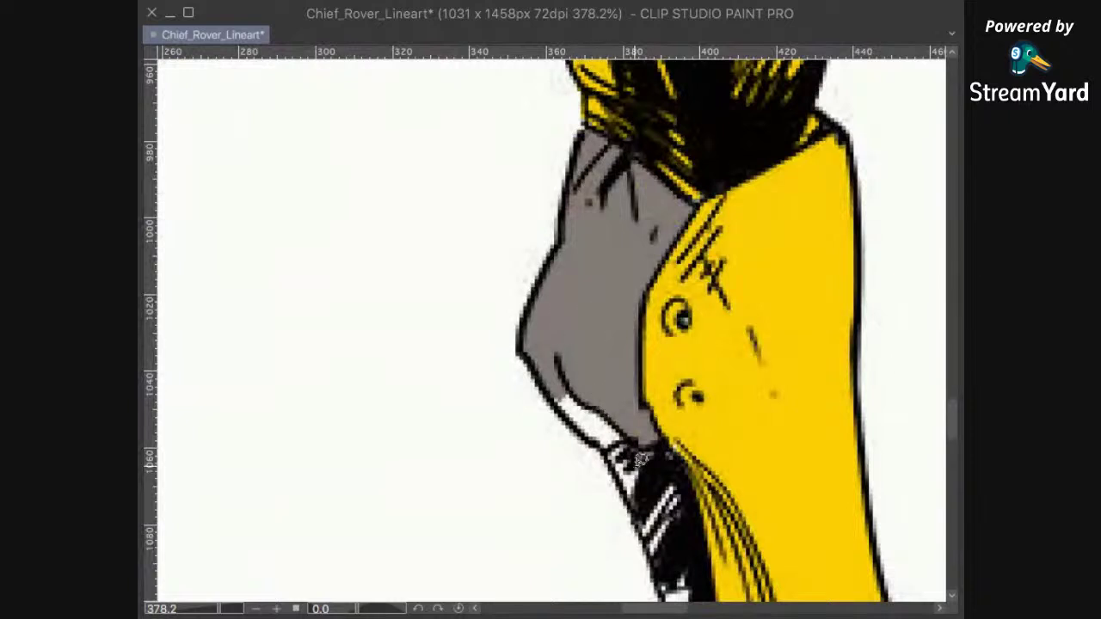
mouse_move(636, 447)
mouse_down()
mouse_move(626, 189)
mouse_move(614, 331)
mouse_up()
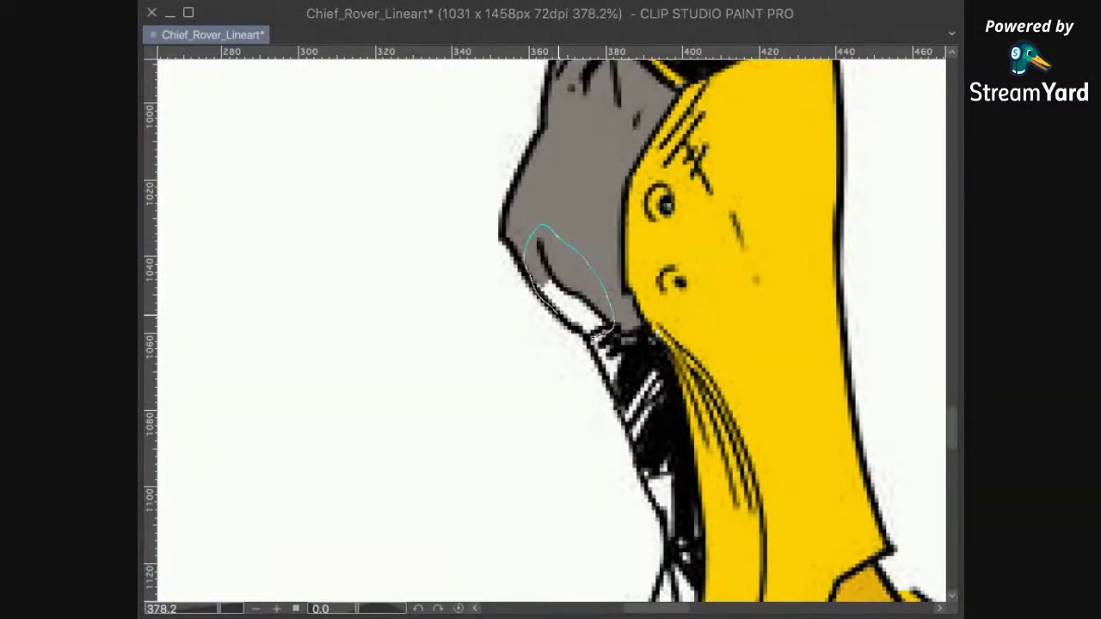
drag(559, 315, 581, 331)
click(677, 364)
key(ctrl+d)
Step: Fill the small white gap where the same leg's shin guard meets the boot with yellow
mouse_move(734, 364)
mouse_down()
mouse_move(760, 226)
mouse_move(818, 207)
mouse_move(779, 296)
mouse_up()
mouse_move(790, 452)
mouse_down()
mouse_move(784, 359)
mouse_move(772, 354)
mouse_up()
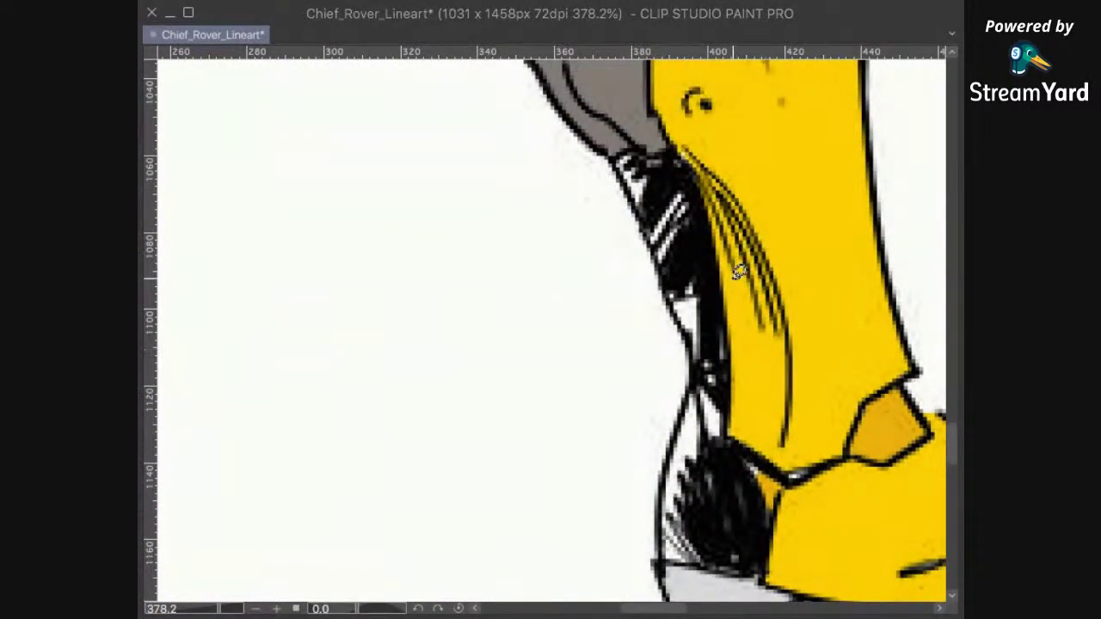
scroll(738, 272, down, 1)
mouse_move(809, 313)
mouse_down()
mouse_move(779, 357)
mouse_move(776, 318)
mouse_up()
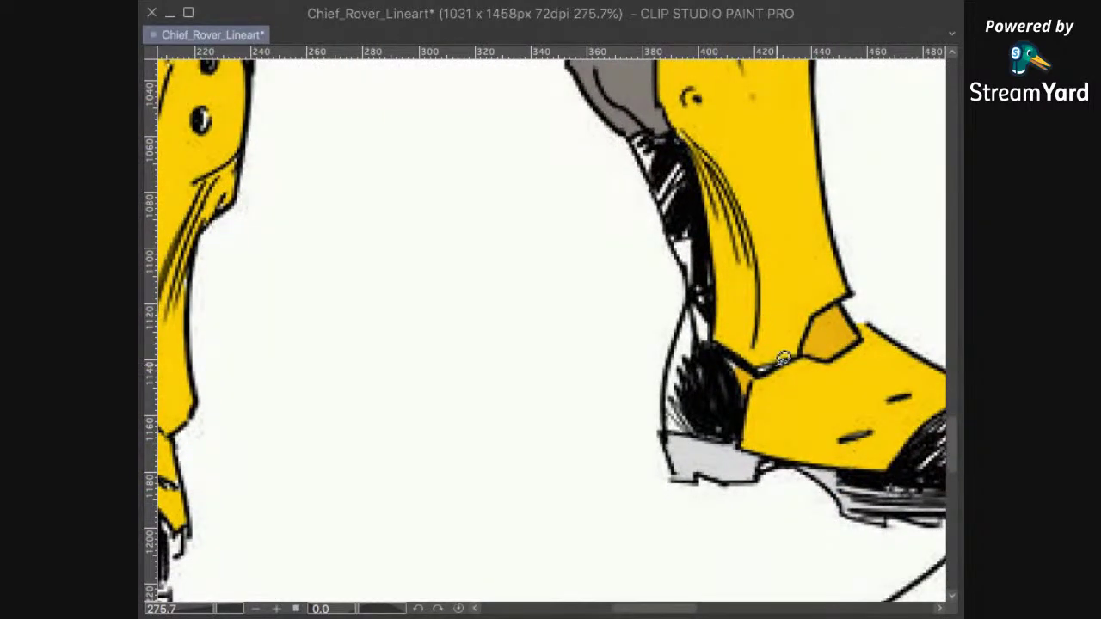
drag(774, 359, 778, 362)
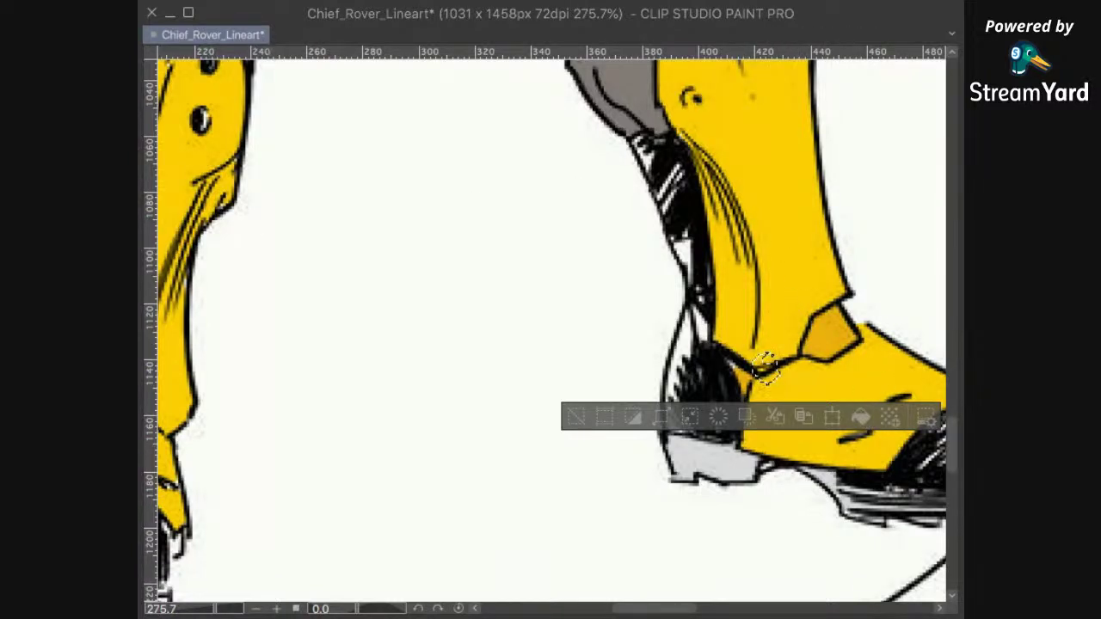
click(567, 326)
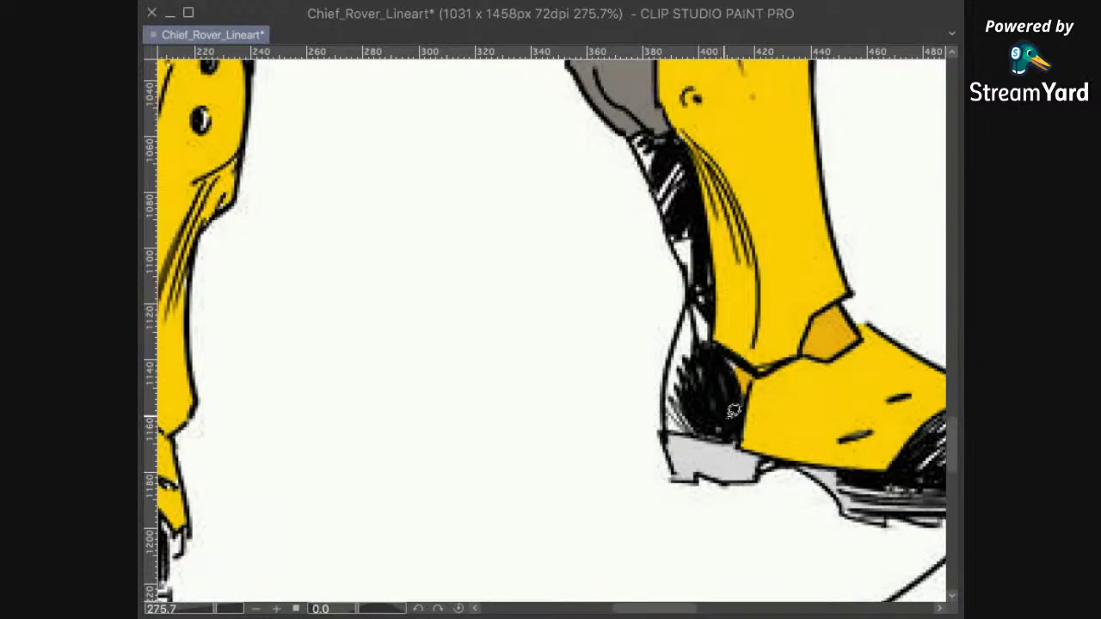
Step: Lasso the hatched area down the back of the lower leg to the boot heel and fill it
drag(784, 372, 734, 455)
drag(726, 276, 734, 266)
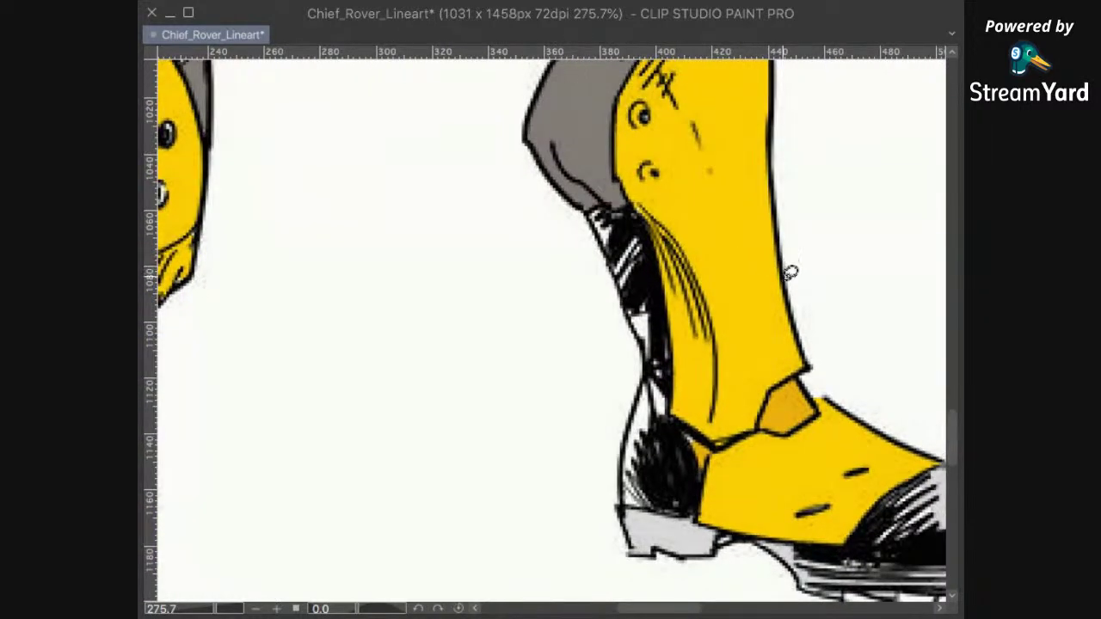
scroll(790, 272, down, 3)
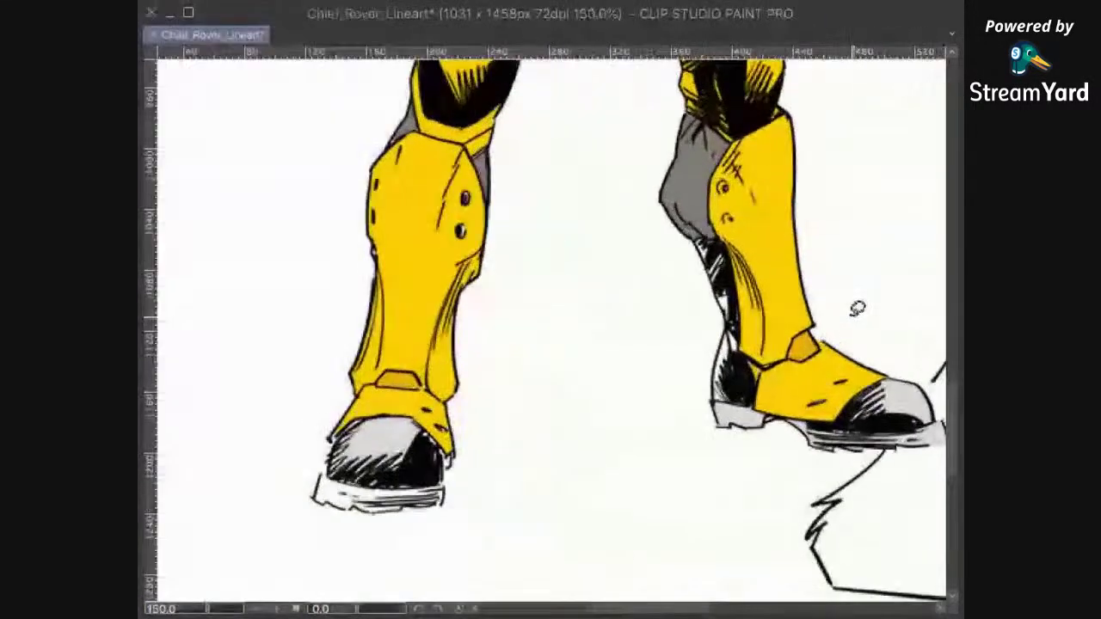
scroll(858, 308, up, 1)
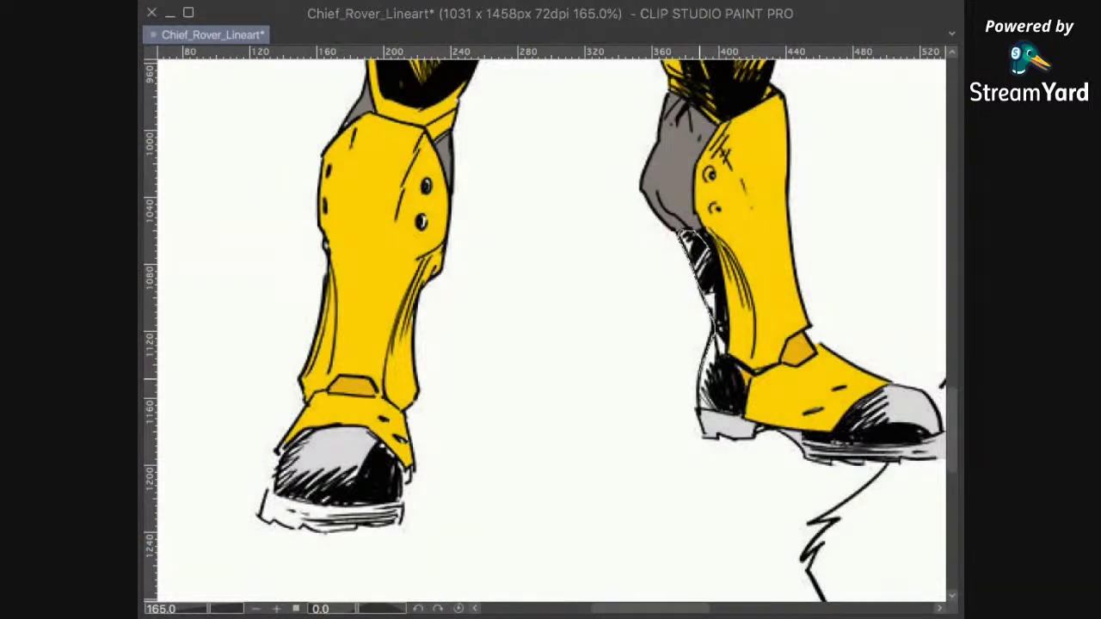
drag(724, 396, 710, 378)
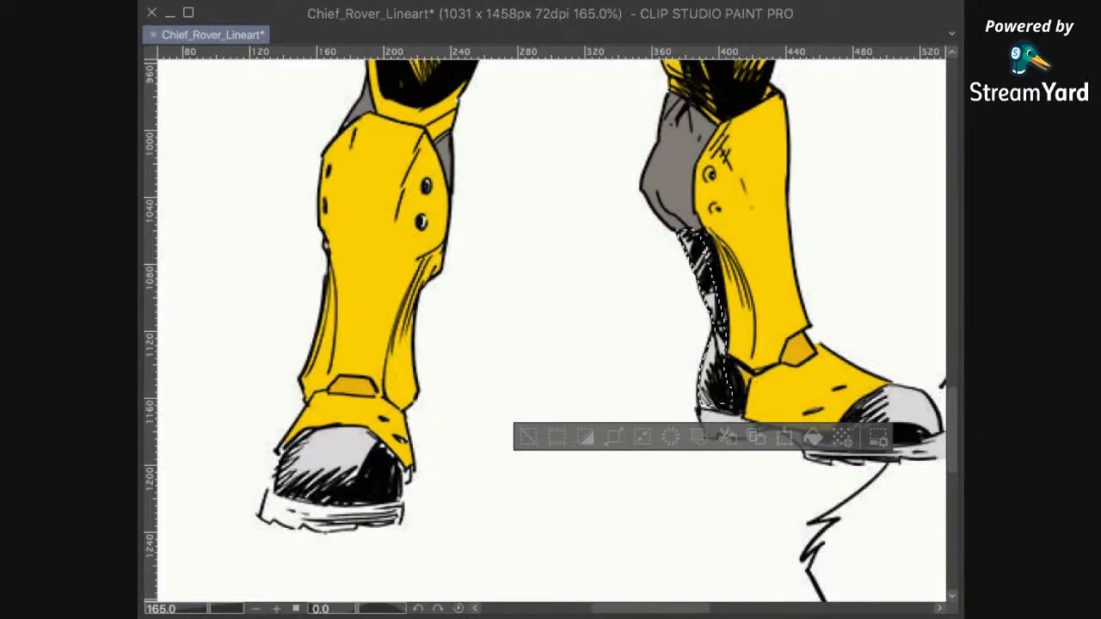
key(super+d)
Step: Lasso the unpainted collar tab on the large head portrait and fill it with the red from the standing figure's collar
scroll(713, 357, down, 10)
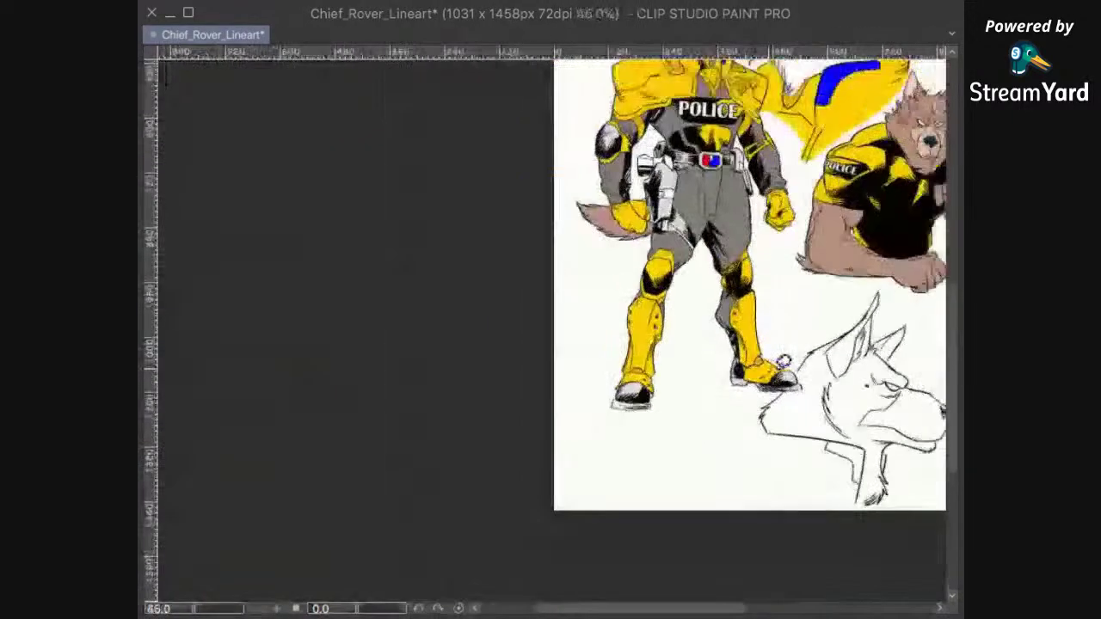
scroll(783, 382, up, 5)
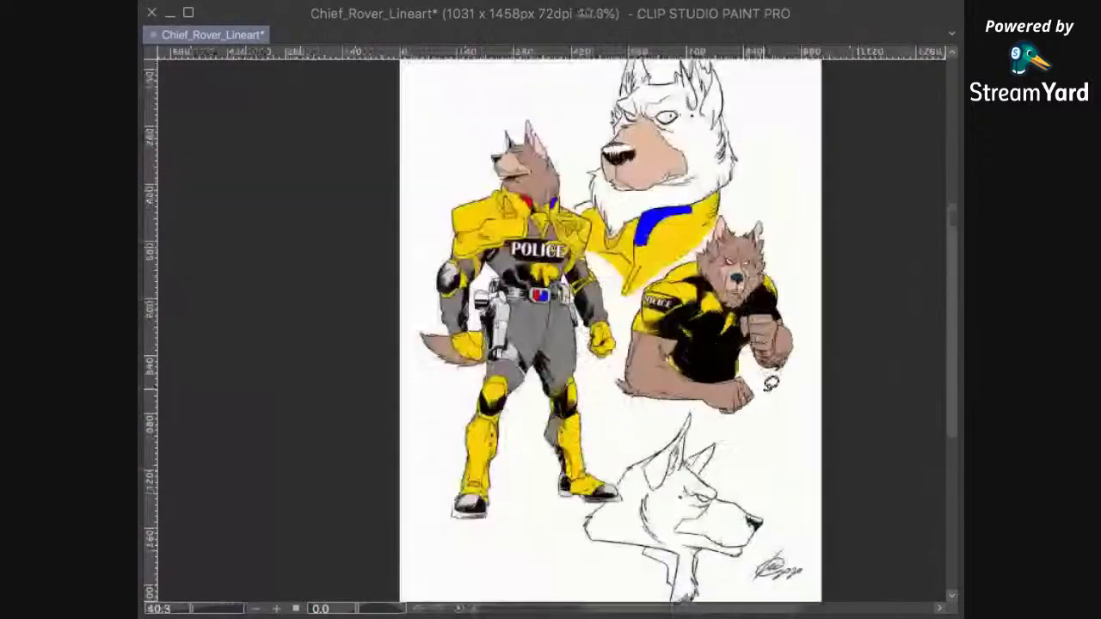
scroll(823, 358, down, 2)
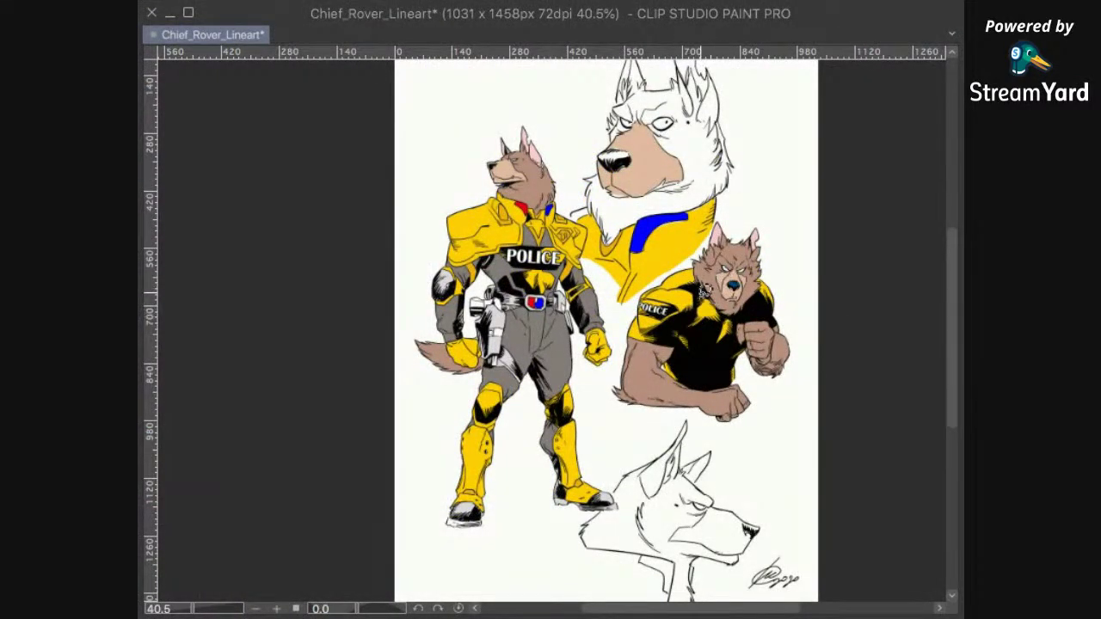
scroll(691, 378, up, 3)
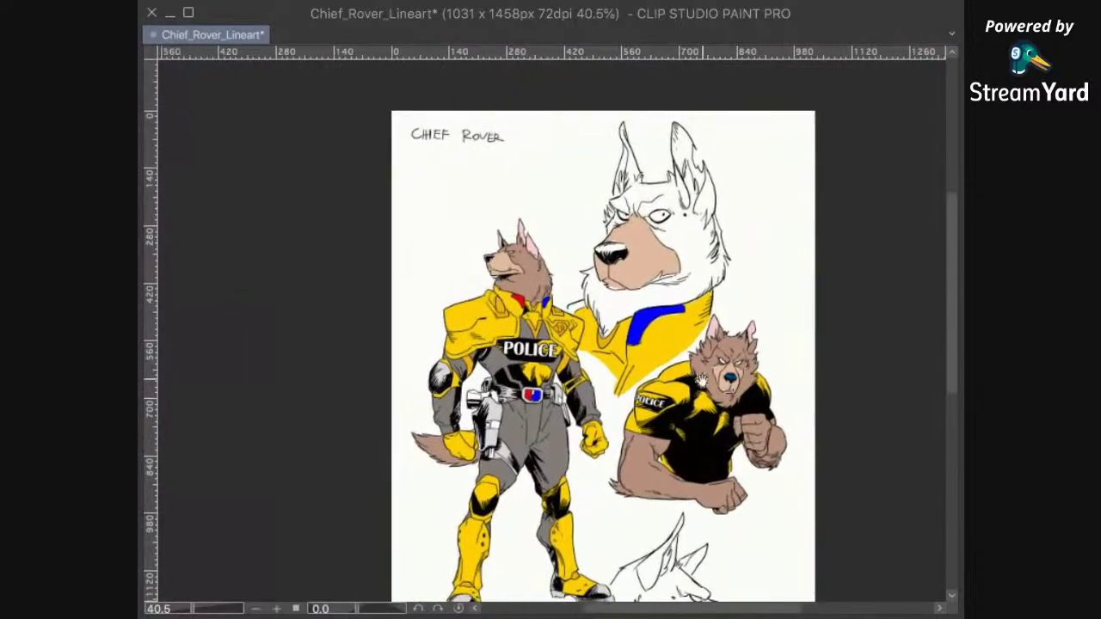
scroll(688, 348, up, 5)
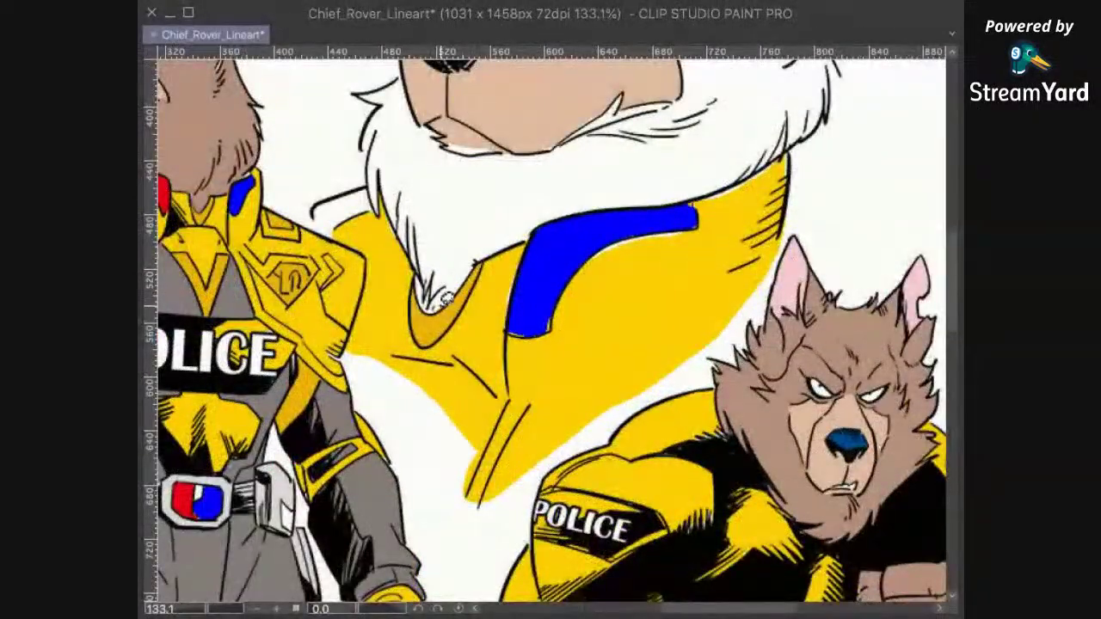
drag(393, 170, 607, 304)
scroll(608, 304, up, 6)
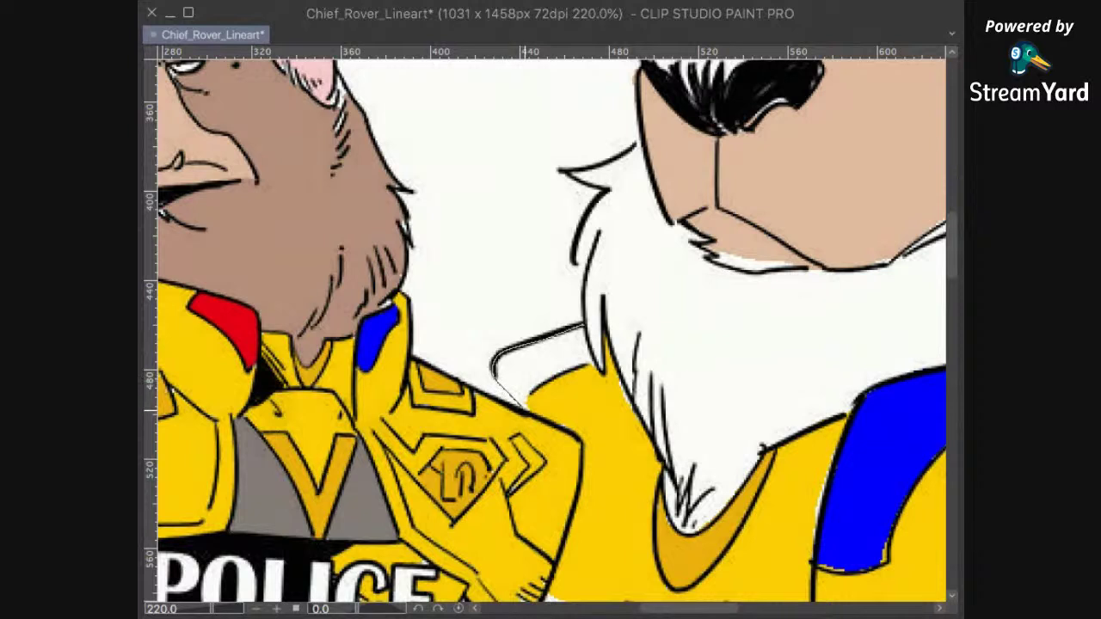
drag(585, 325, 600, 371)
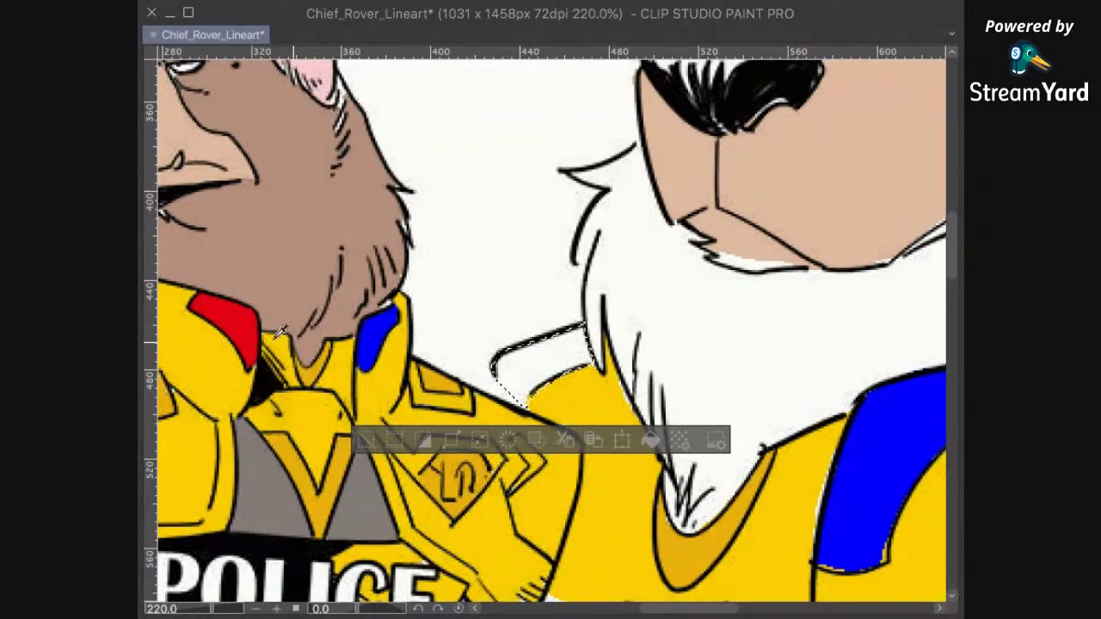
click(650, 441)
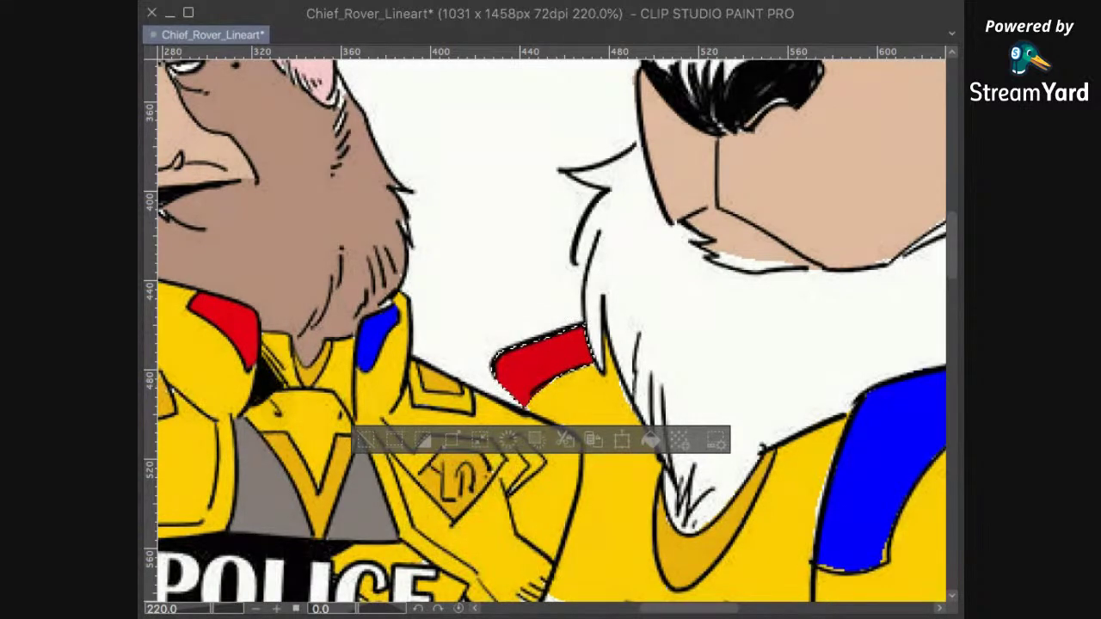
key(ctrl+d)
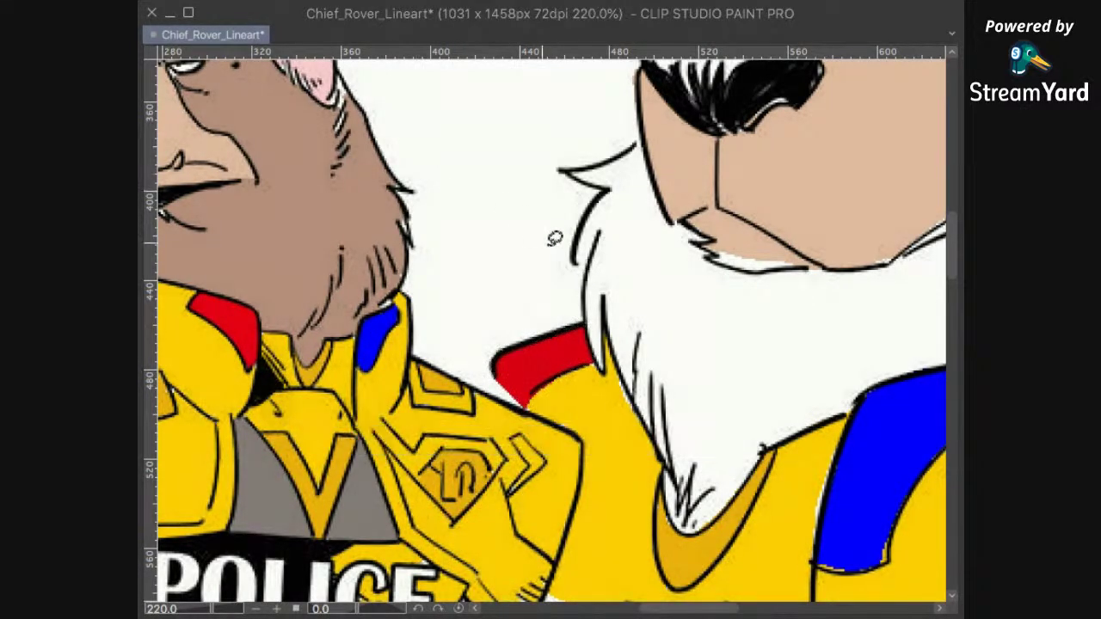
scroll(568, 234, down, 8)
scroll(768, 344, down, 1)
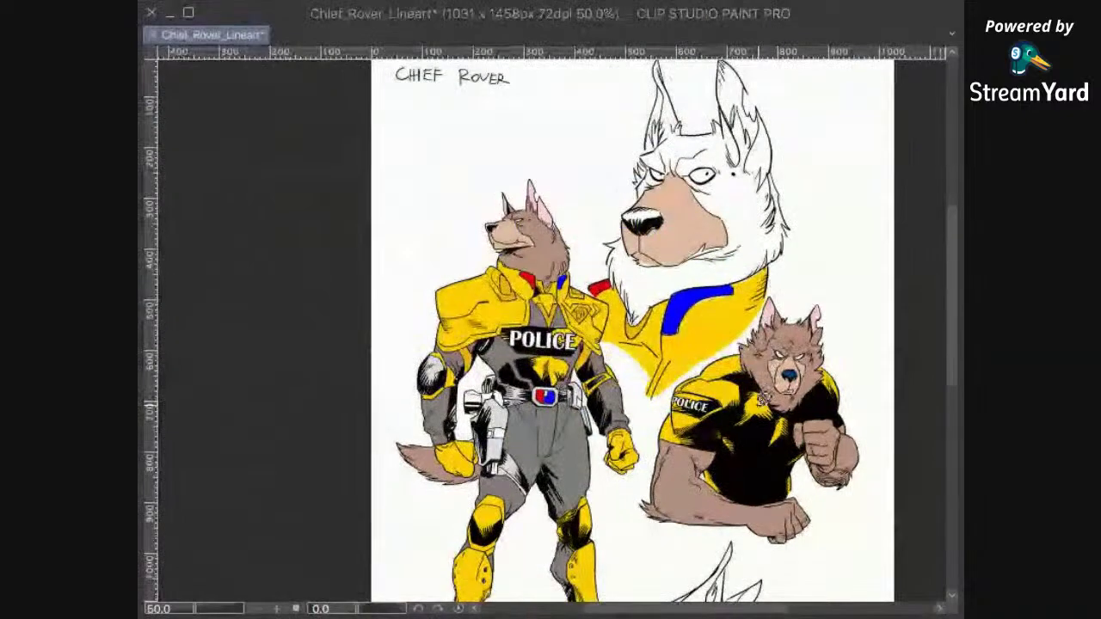
drag(714, 434, 734, 340)
drag(746, 277, 707, 374)
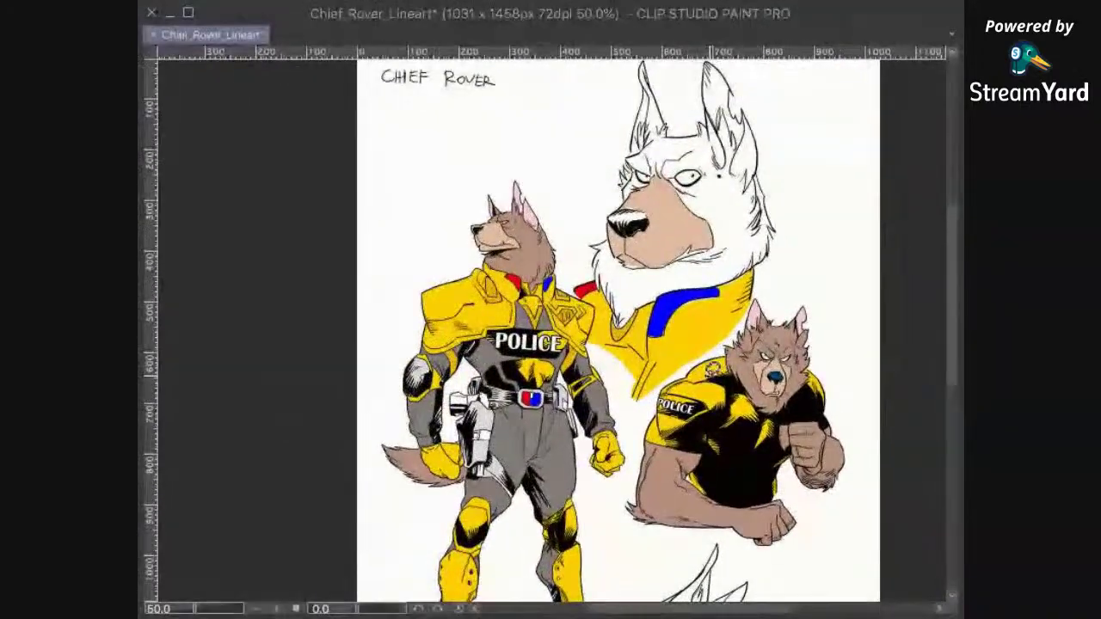
scroll(707, 374, up, 8)
drag(724, 158, 751, 368)
scroll(753, 365, up, 2)
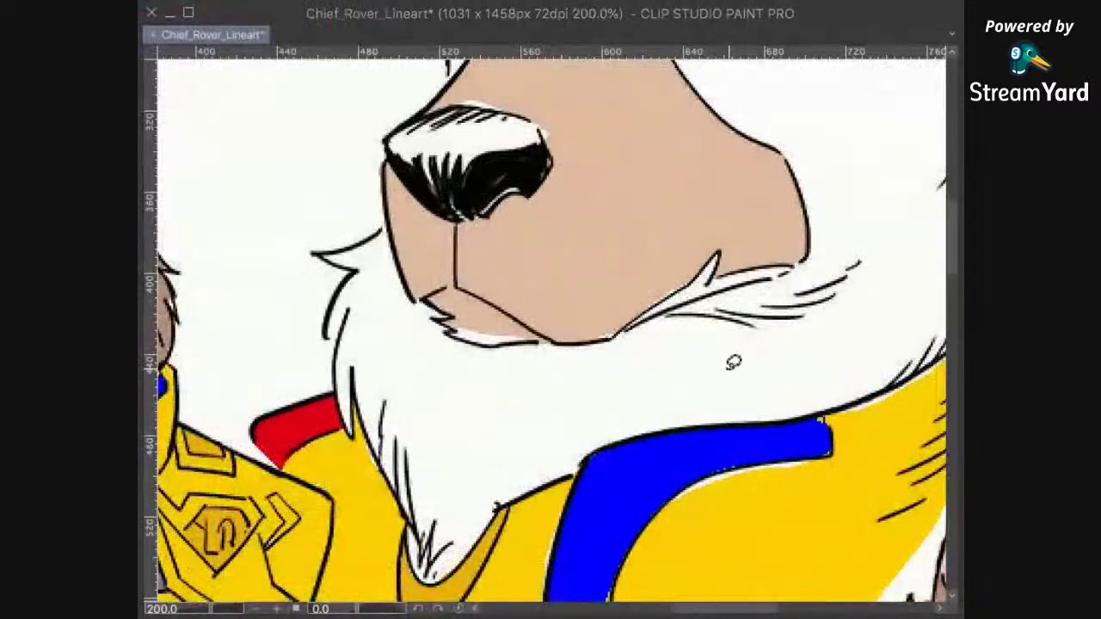
drag(689, 188, 713, 401)
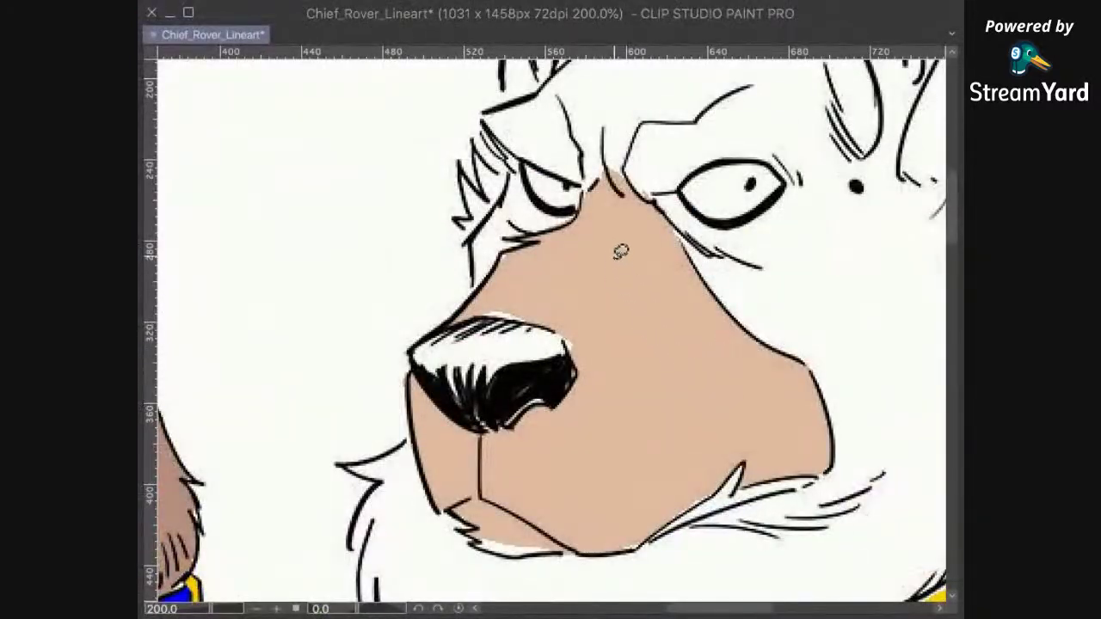
scroll(619, 249, up, 2)
scroll(619, 248, left, 1)
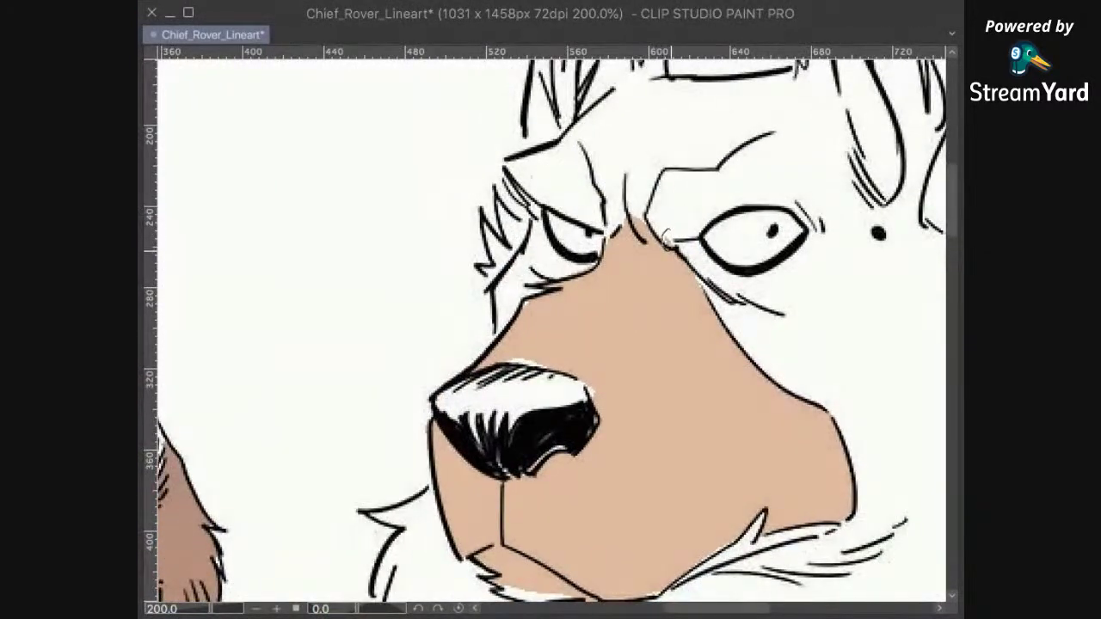
drag(667, 248, 670, 230)
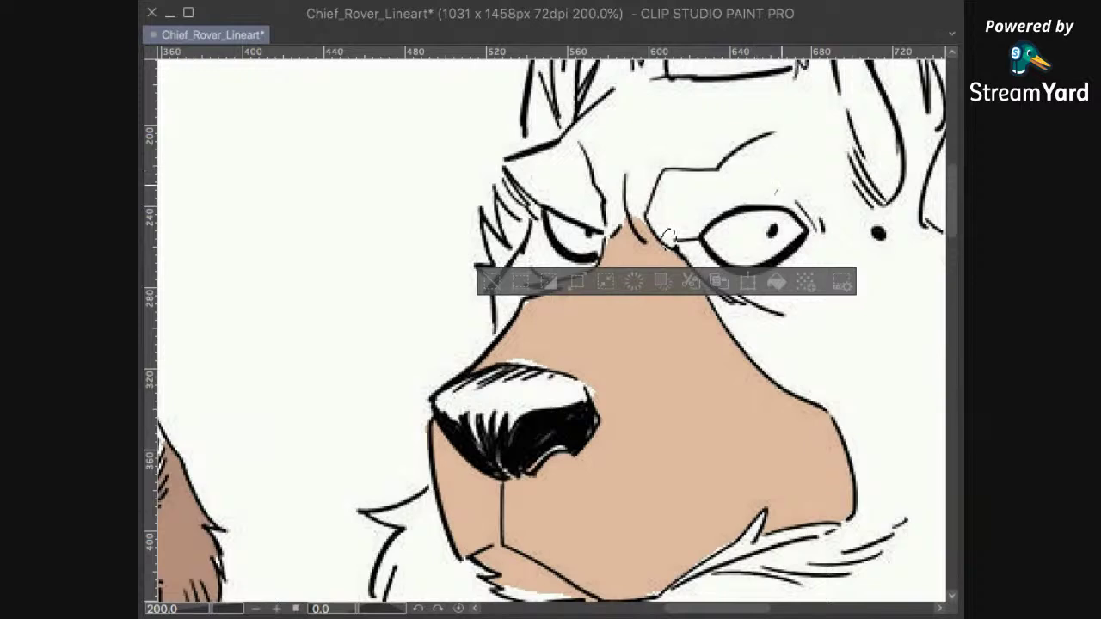
drag(758, 170, 775, 182)
click(793, 371)
drag(754, 315, 769, 292)
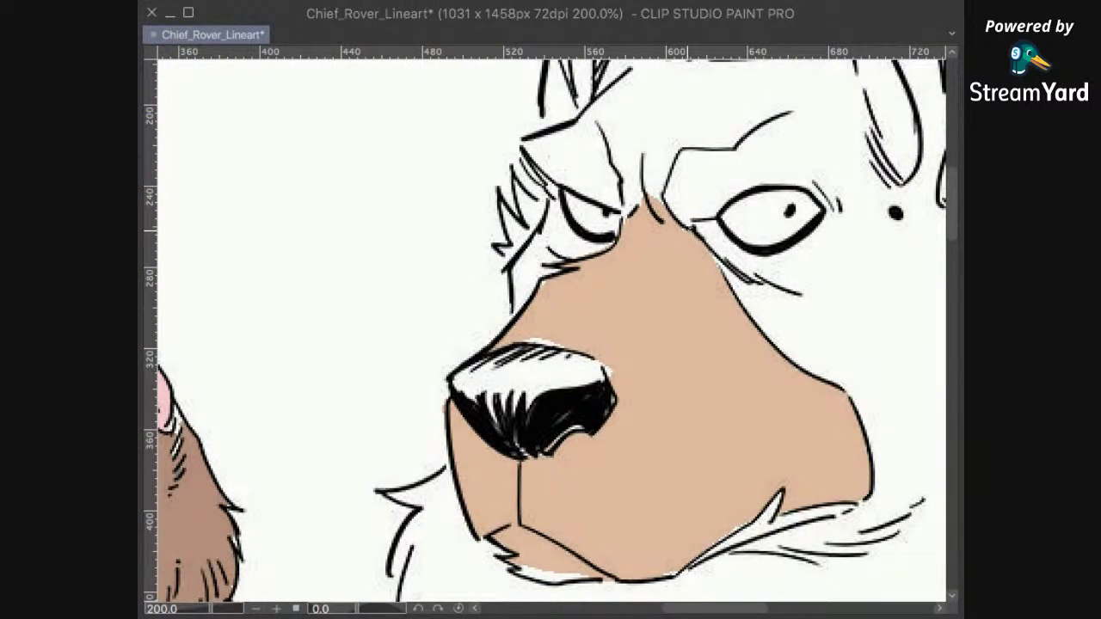
Step: Lasso the small gap beside the fully visible eye's inner corner on the large portrait's muzzle and fill it with the muzzle tan
drag(695, 233, 694, 231)
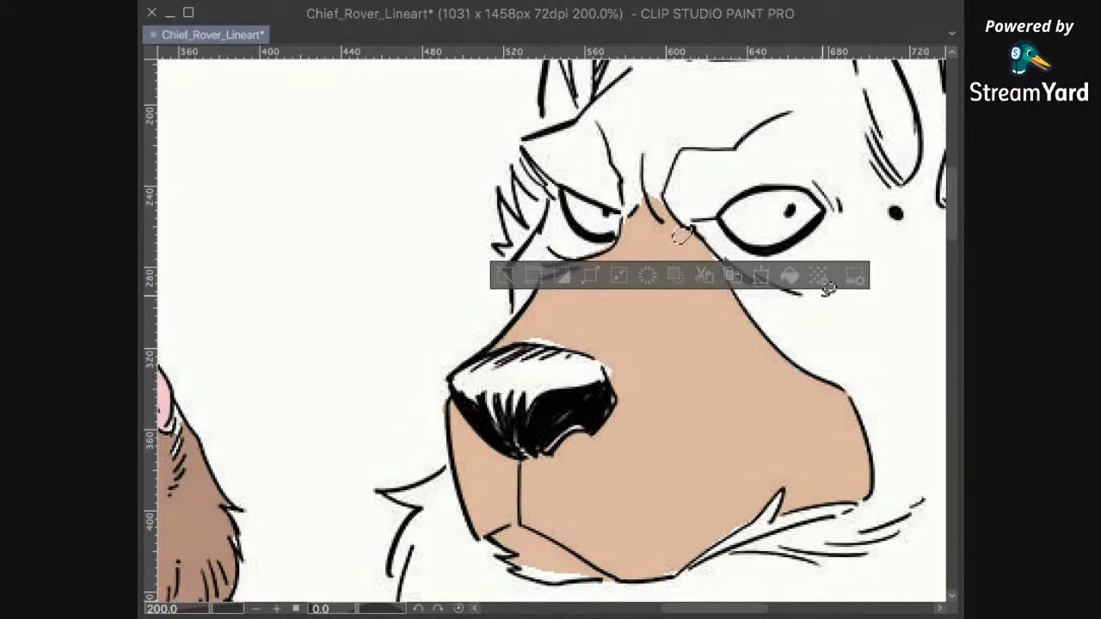
click(789, 276)
key(super+d)
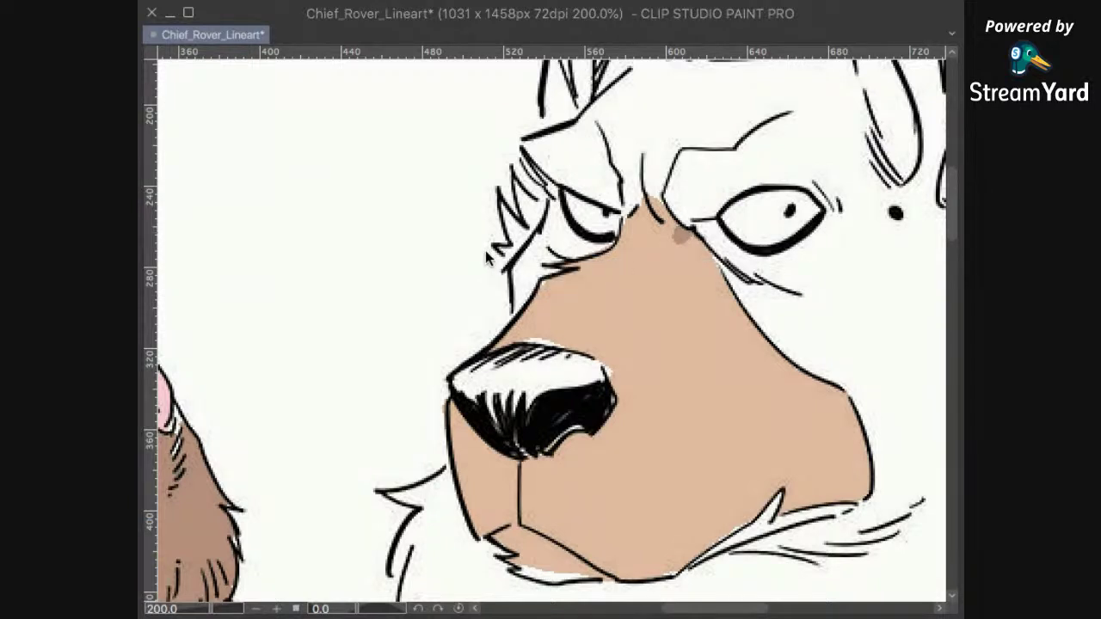
key(ctrl+z)
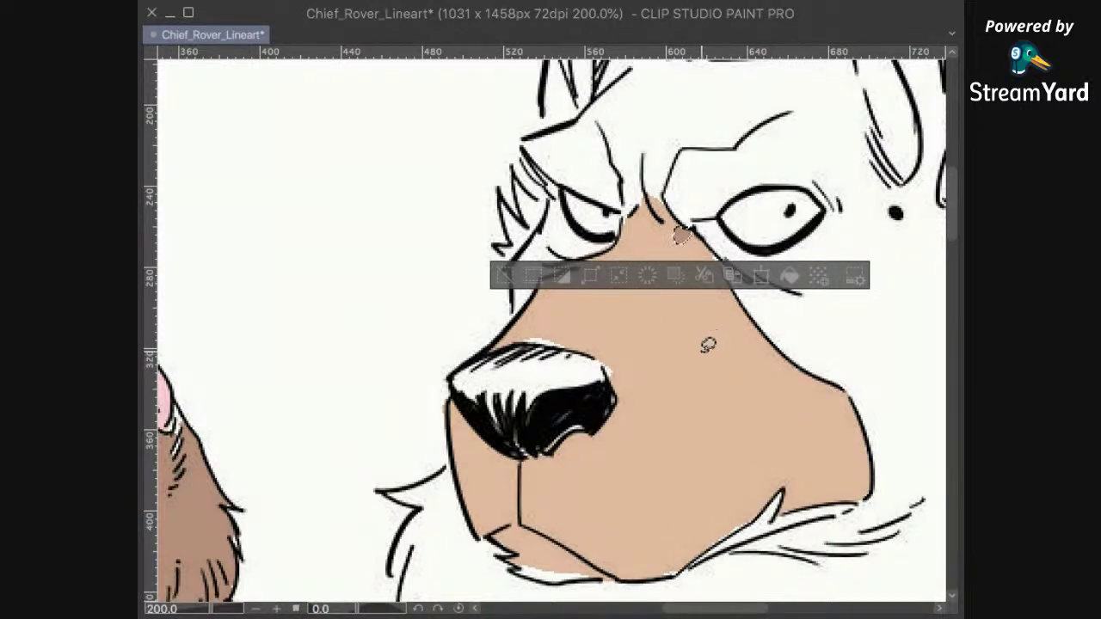
key(i)
click(790, 275)
key(ctrl+d)
Step: Lasso the white strip between the mouth lines behind the large portrait's tooth and fill it with the muzzle tan
scroll(749, 393, down, 3)
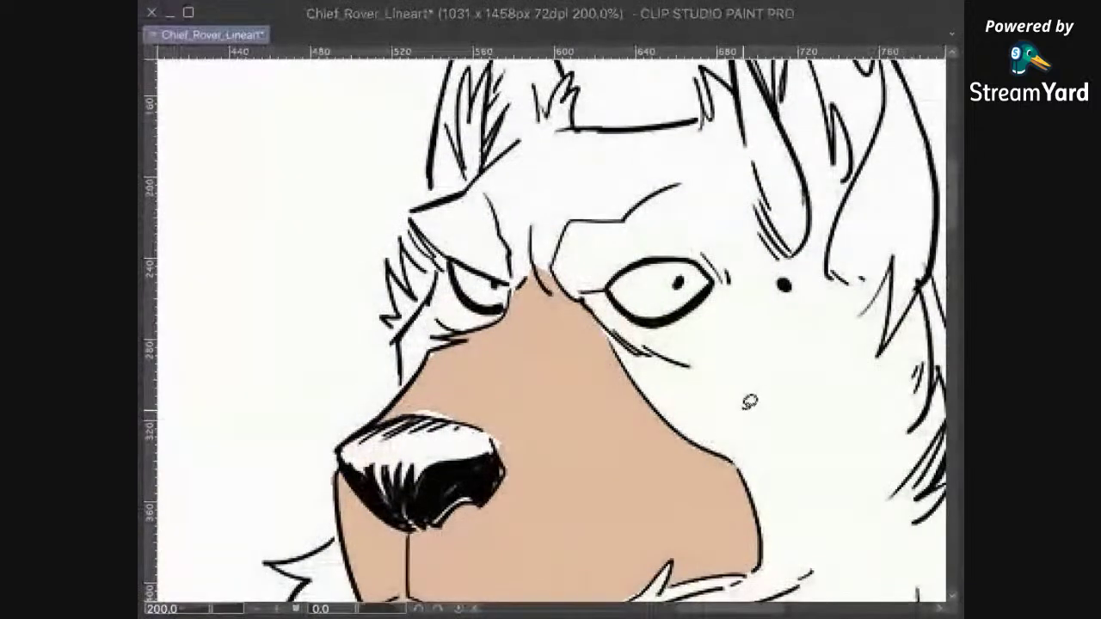
scroll(784, 396, down, 3)
scroll(808, 396, up, 2)
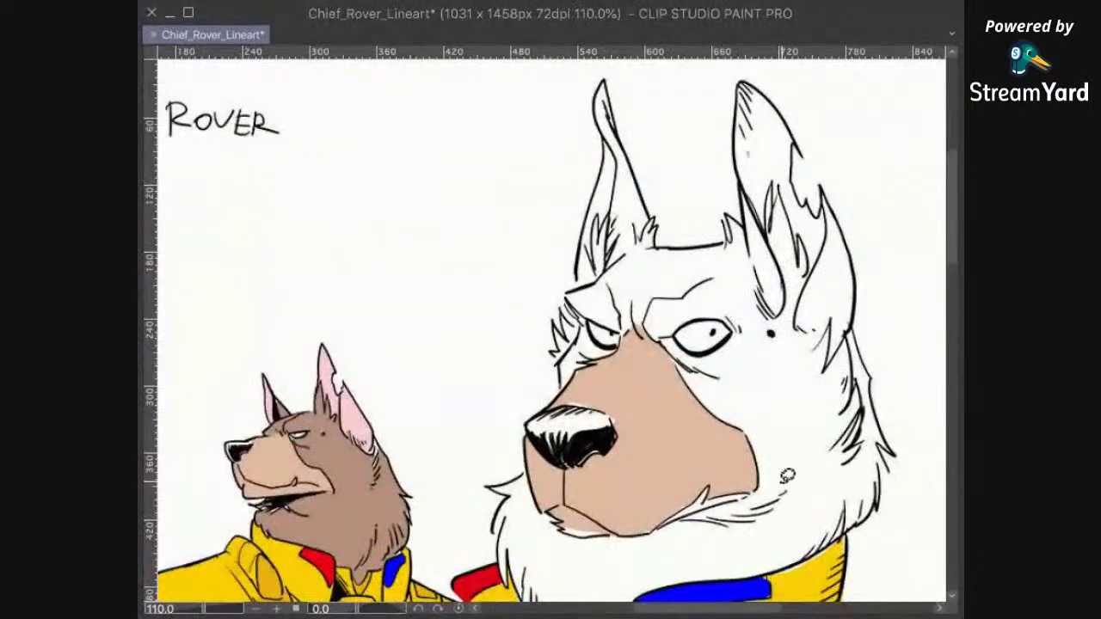
scroll(755, 514, down, 3)
scroll(774, 456, up, 3)
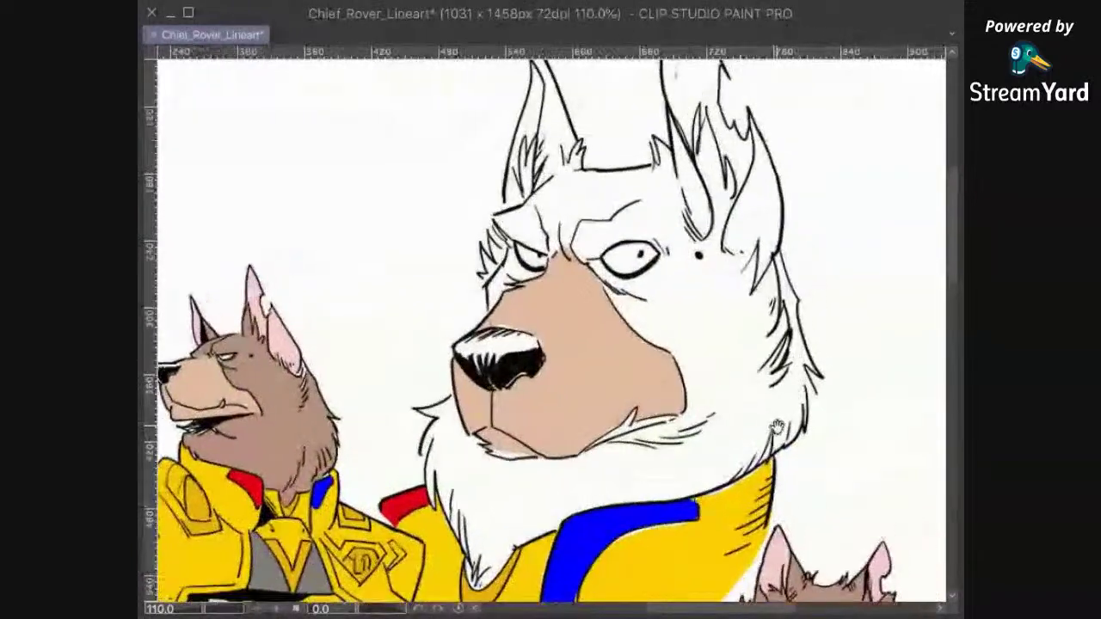
scroll(745, 428, up, 3)
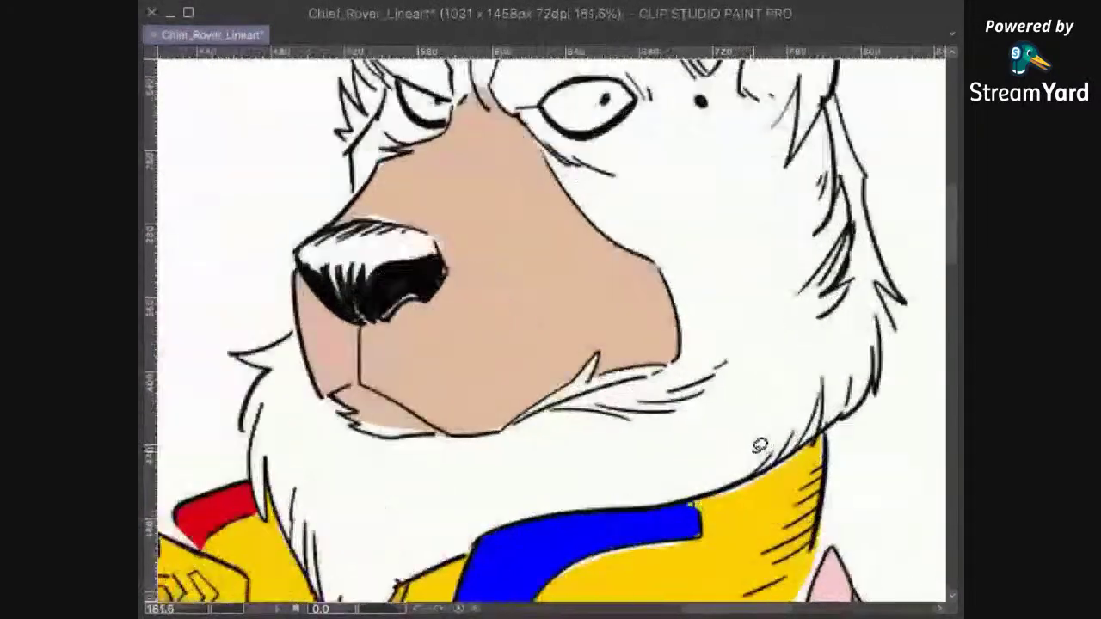
scroll(745, 425, up, 1)
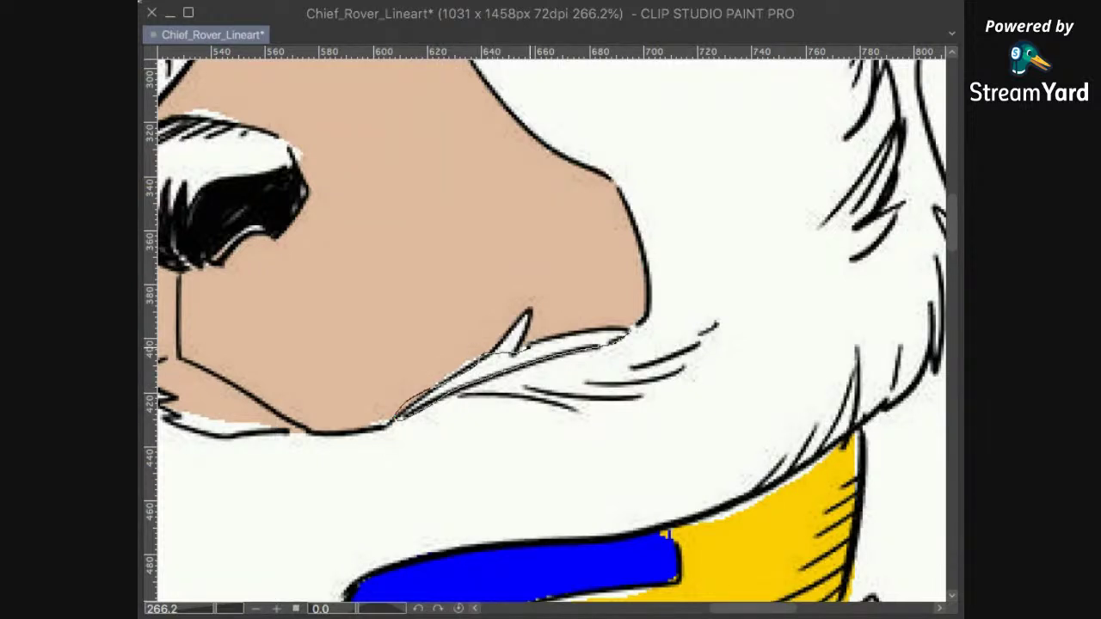
mouse_move(535, 333)
mouse_down()
mouse_move(628, 324)
mouse_move(397, 416)
mouse_up()
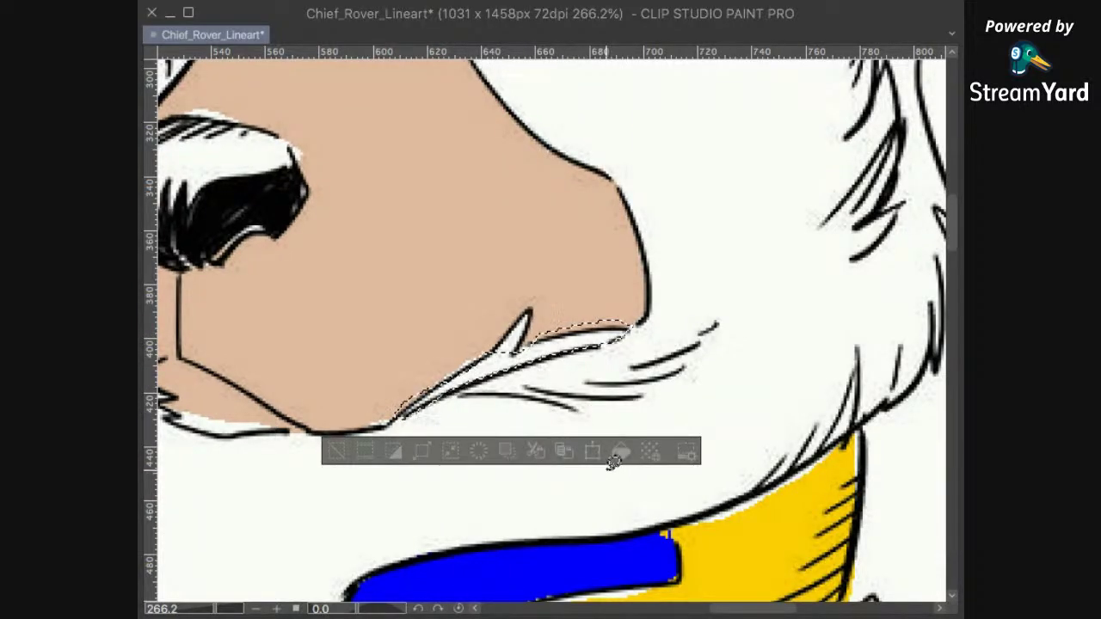
click(622, 454)
key(super+d)
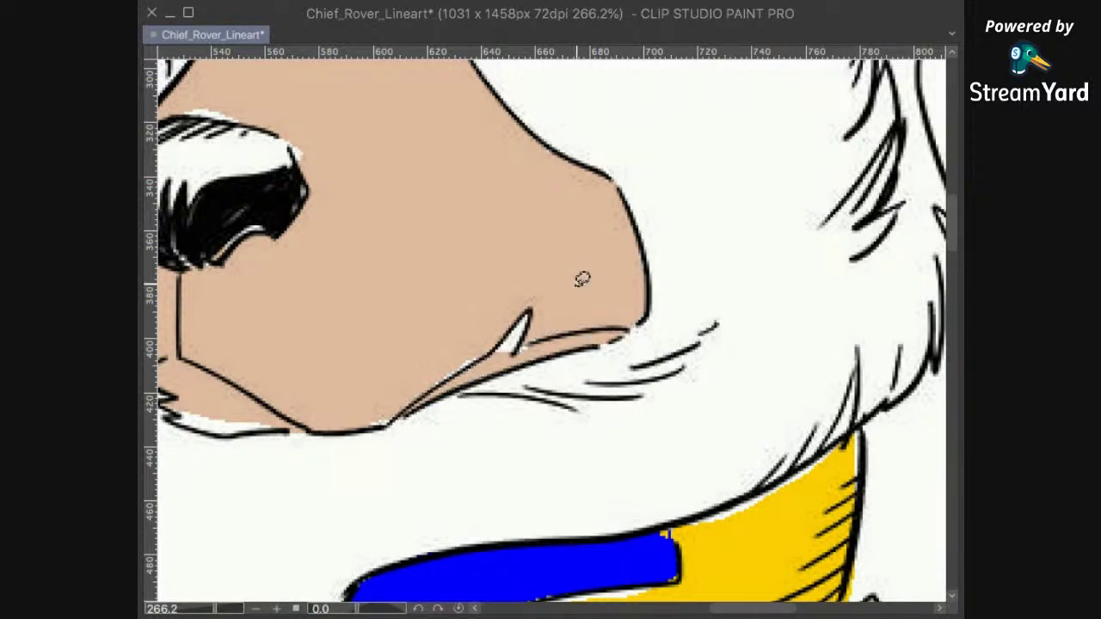
Step: Lasso the remaining white slivers along the mouth line in front of the tooth and fill them with the muzzle tan
mouse_move(542, 344)
mouse_down()
mouse_move(539, 335)
mouse_move(432, 365)
mouse_move(469, 349)
mouse_up()
click(643, 384)
key(super+d)
click(637, 399)
key(super+d)
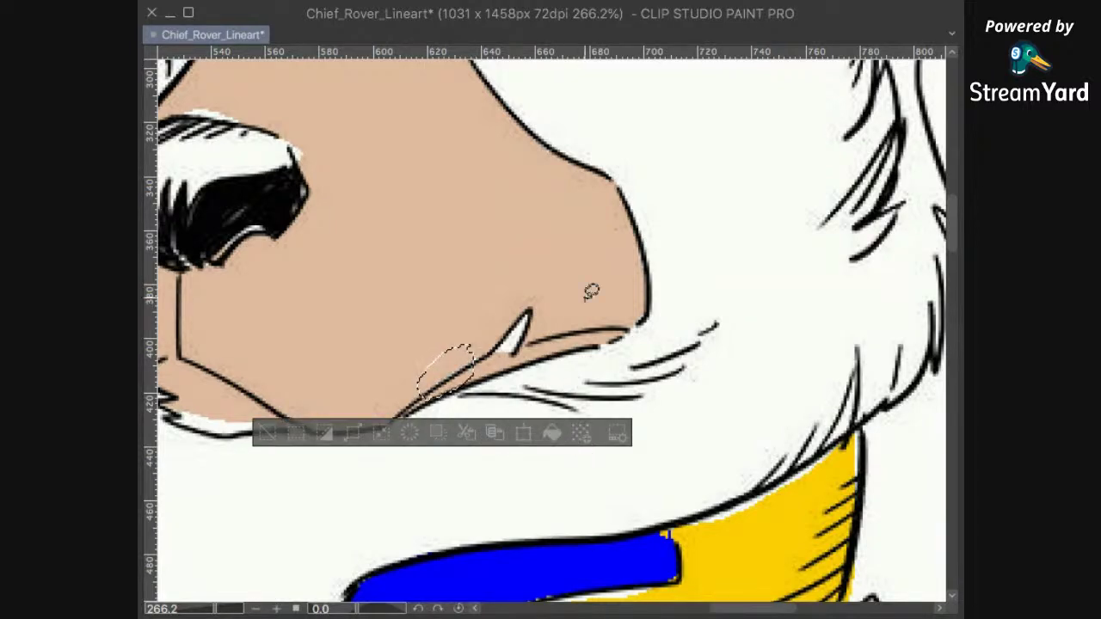
key(super+d)
Step: Fill the white strip along the lower lip and the small gap where the mouth lines meet with the muzzle tan
mouse_move(307, 416)
mouse_down()
mouse_move(572, 403)
mouse_move(431, 382)
mouse_move(453, 415)
mouse_up()
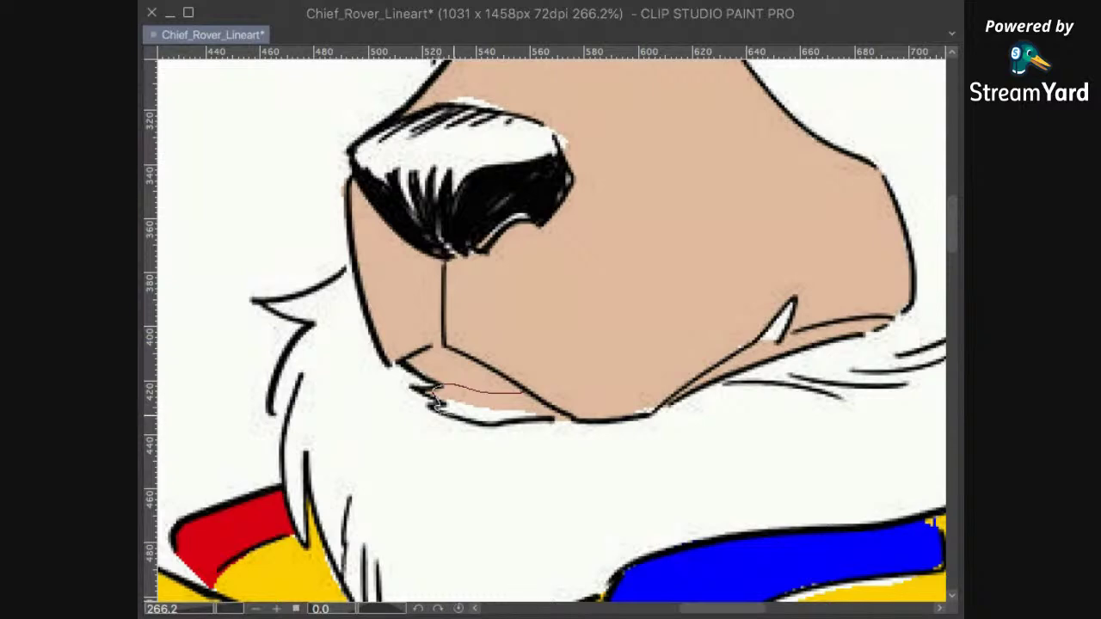
drag(545, 393, 532, 390)
click(624, 458)
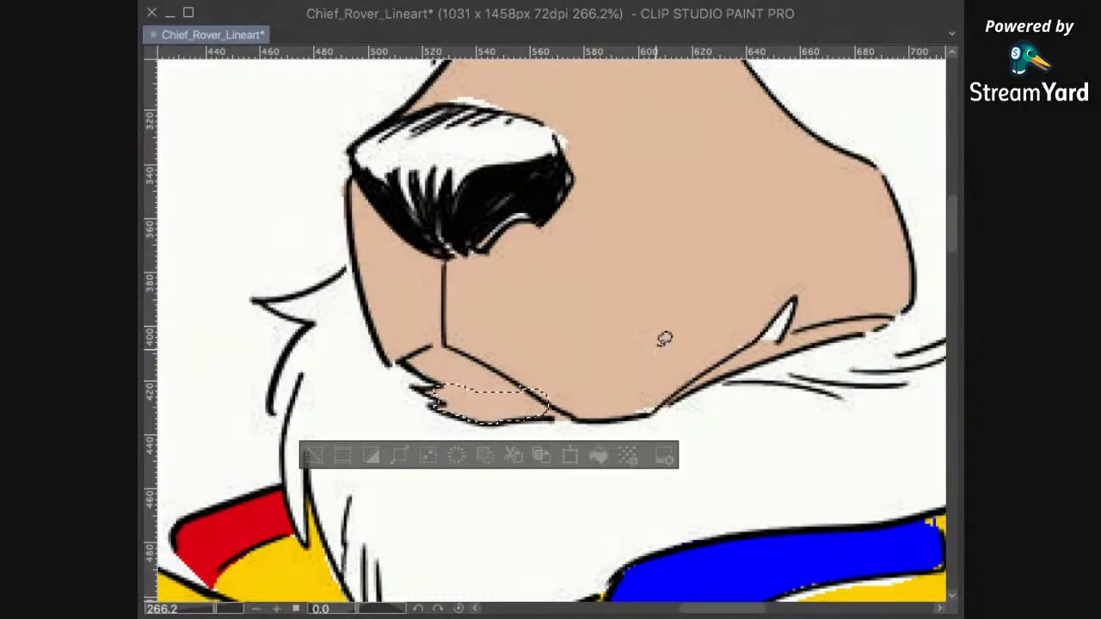
key(super+d)
mouse_move(651, 394)
mouse_down()
mouse_move(629, 412)
mouse_move(654, 401)
mouse_up()
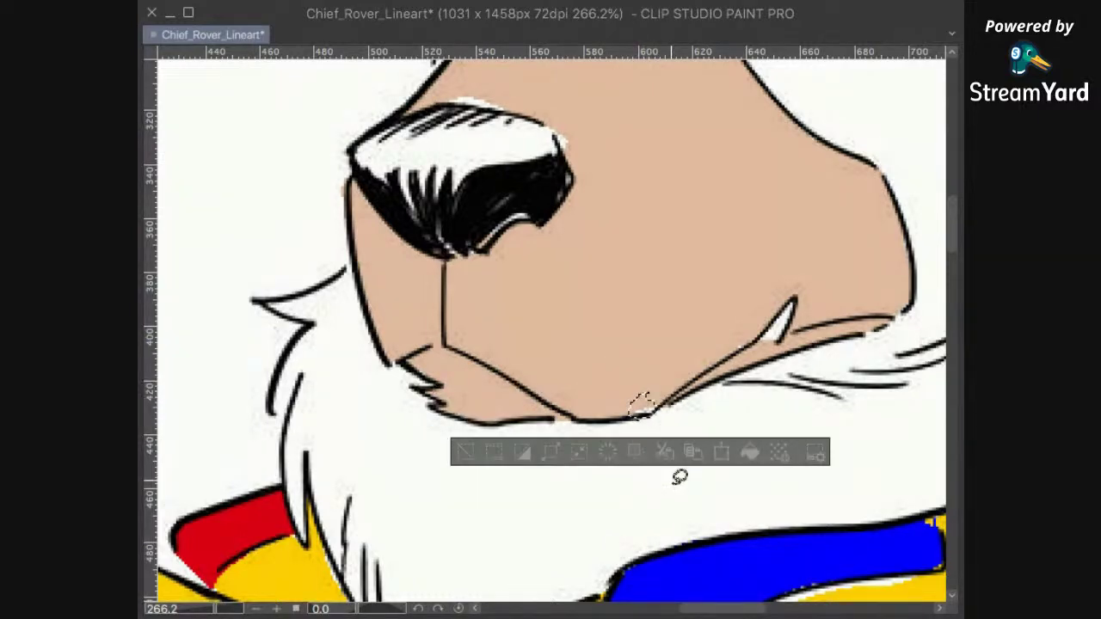
click(747, 455)
key(super+d)
Step: Fill the inner areas of both ears on the large head portrait with light pink
scroll(827, 328, down, 5)
scroll(832, 325, down, 3)
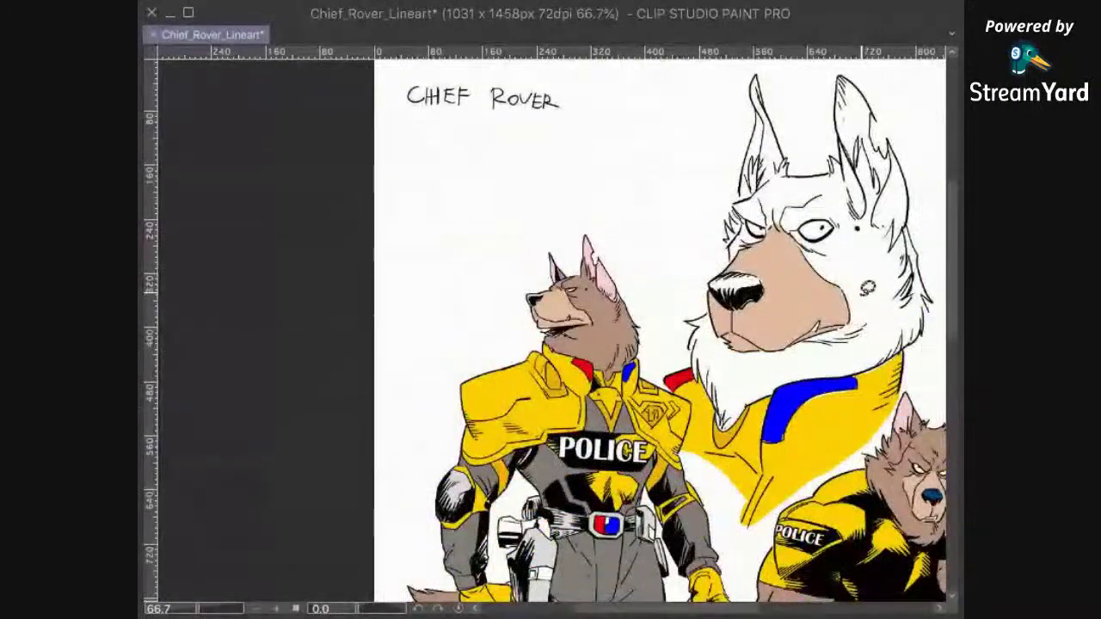
drag(877, 391, 699, 447)
scroll(711, 369, up, 1)
scroll(714, 364, up, 4)
drag(696, 373, 804, 319)
mouse_move(798, 221)
mouse_down()
mouse_move(780, 332)
mouse_move(727, 372)
mouse_up()
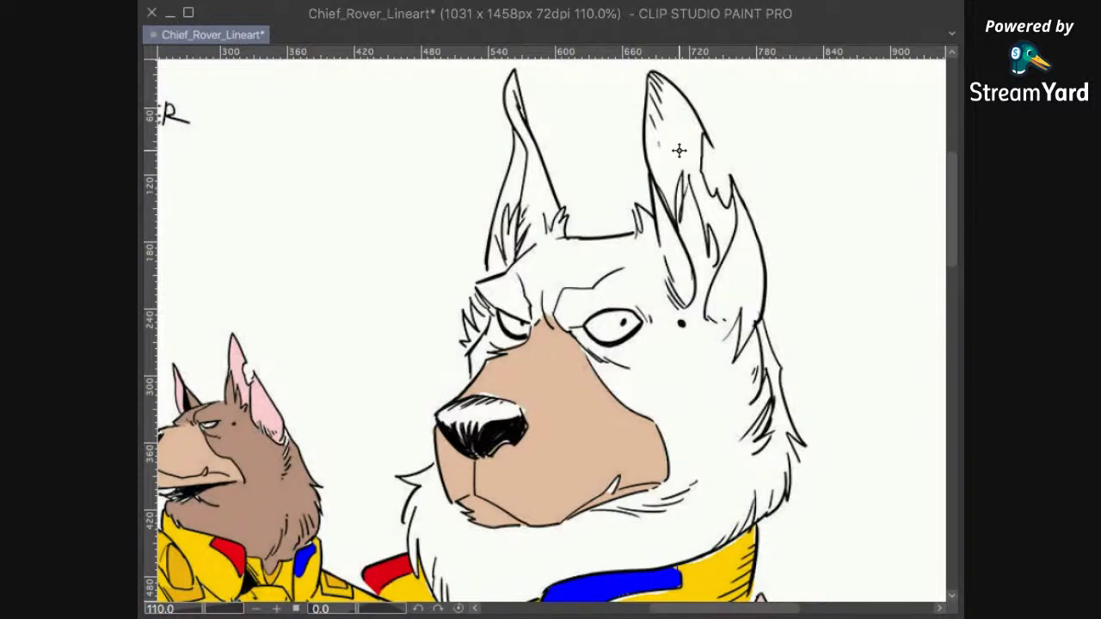
key(e)
click(694, 165)
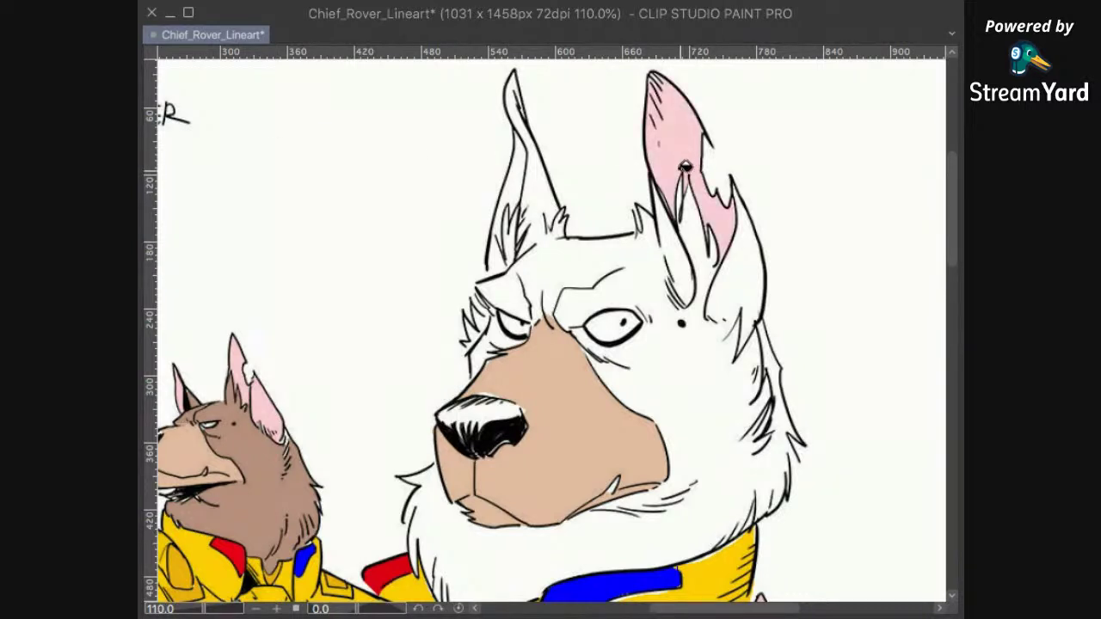
click(527, 173)
drag(793, 335, 676, 378)
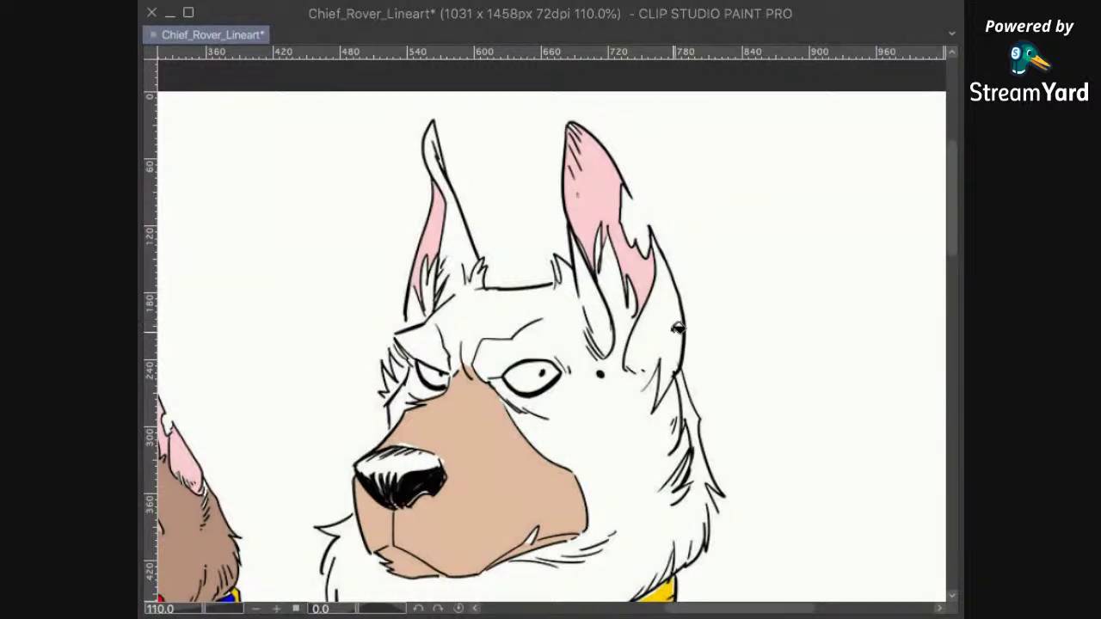
drag(619, 366, 632, 344)
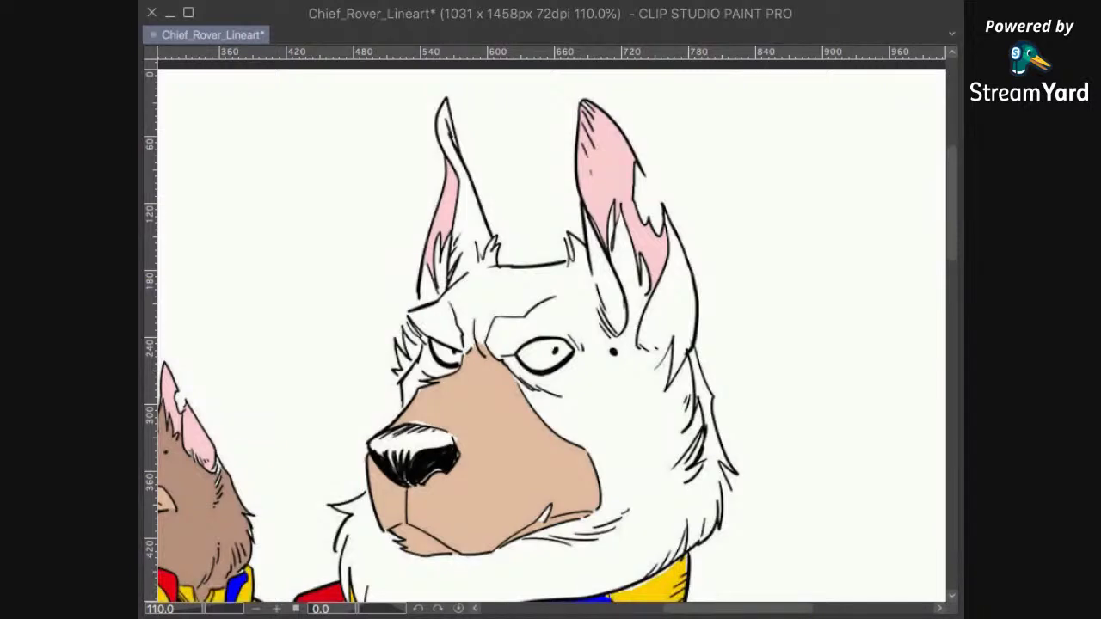
drag(444, 266, 454, 208)
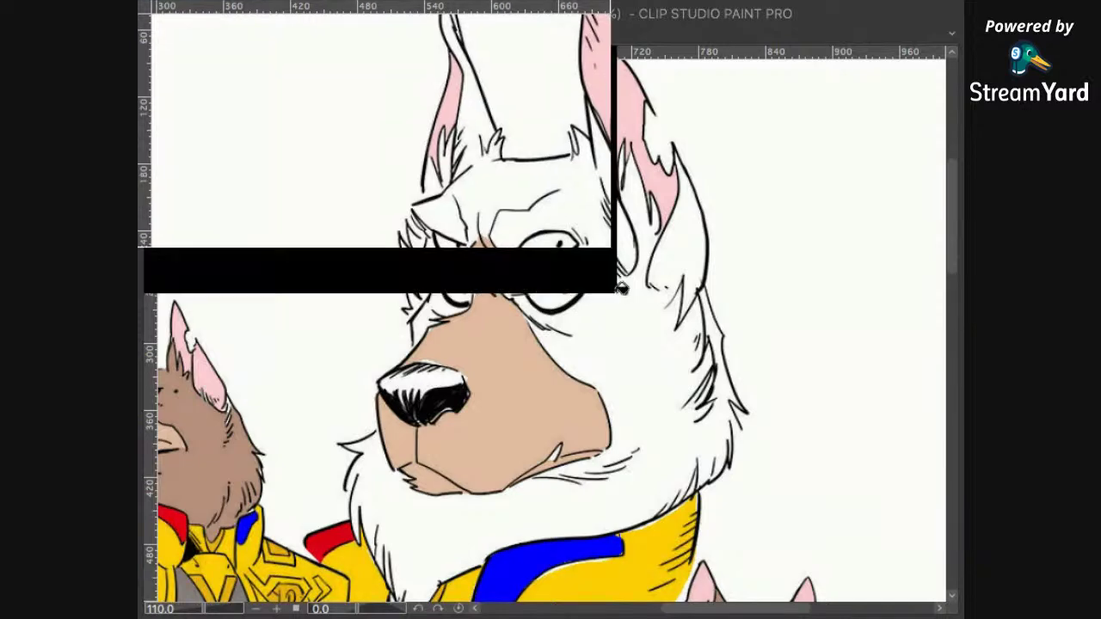
click(619, 338)
key(ctrl+z)
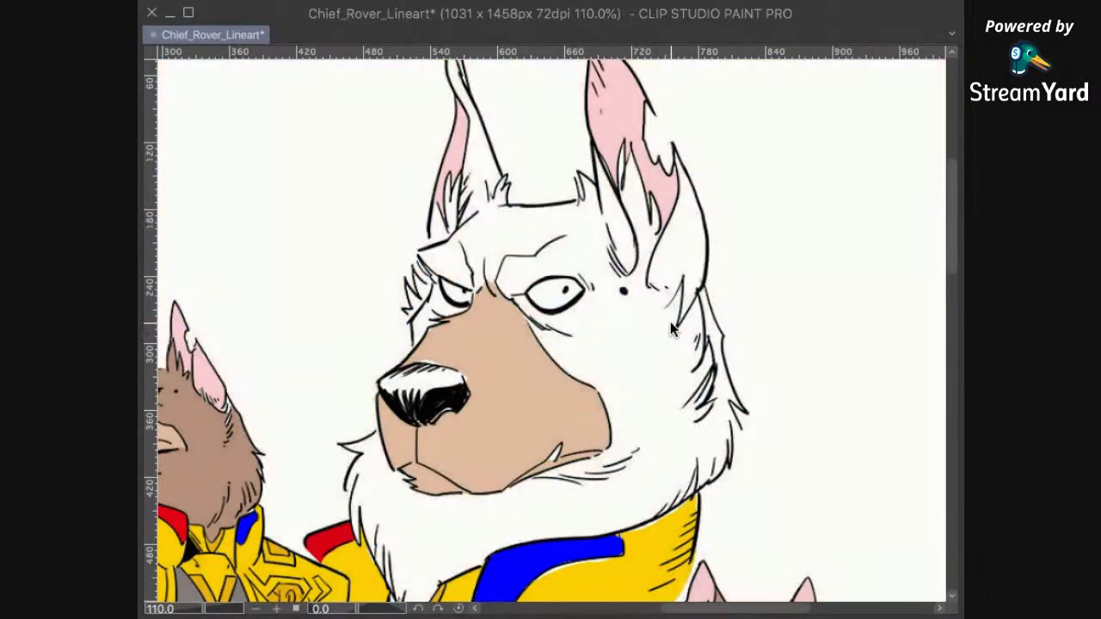
Step: Lasso the beard, cheek, outer ear and brow fur of the large portrait in one selection and fill it with brown
drag(690, 411, 754, 318)
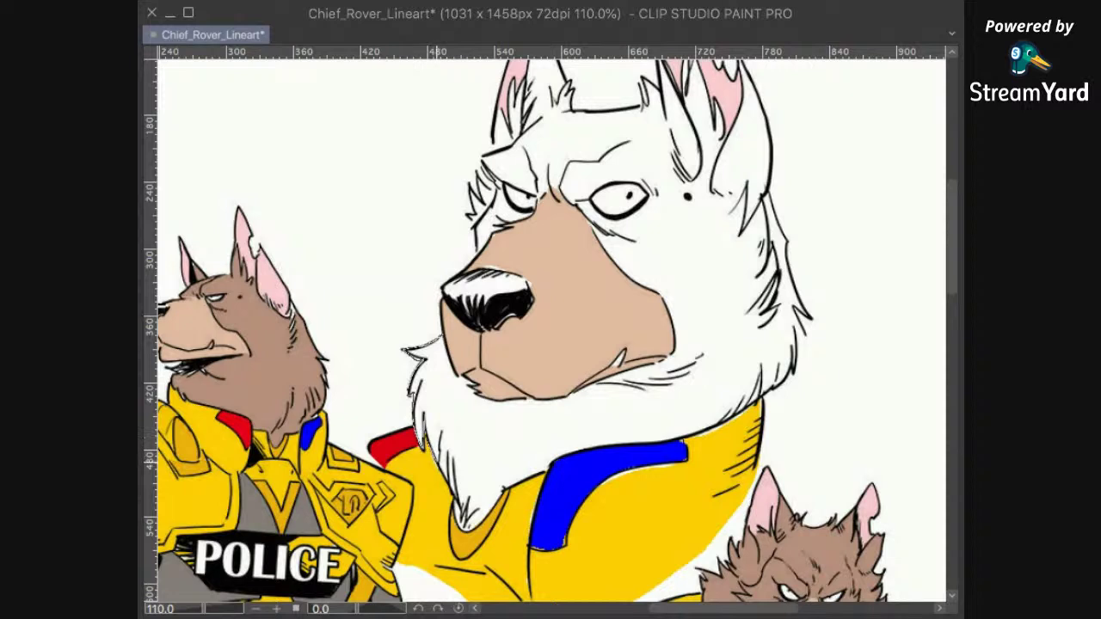
mouse_move(495, 473)
mouse_down()
mouse_move(666, 404)
mouse_move(752, 354)
mouse_move(757, 314)
mouse_up()
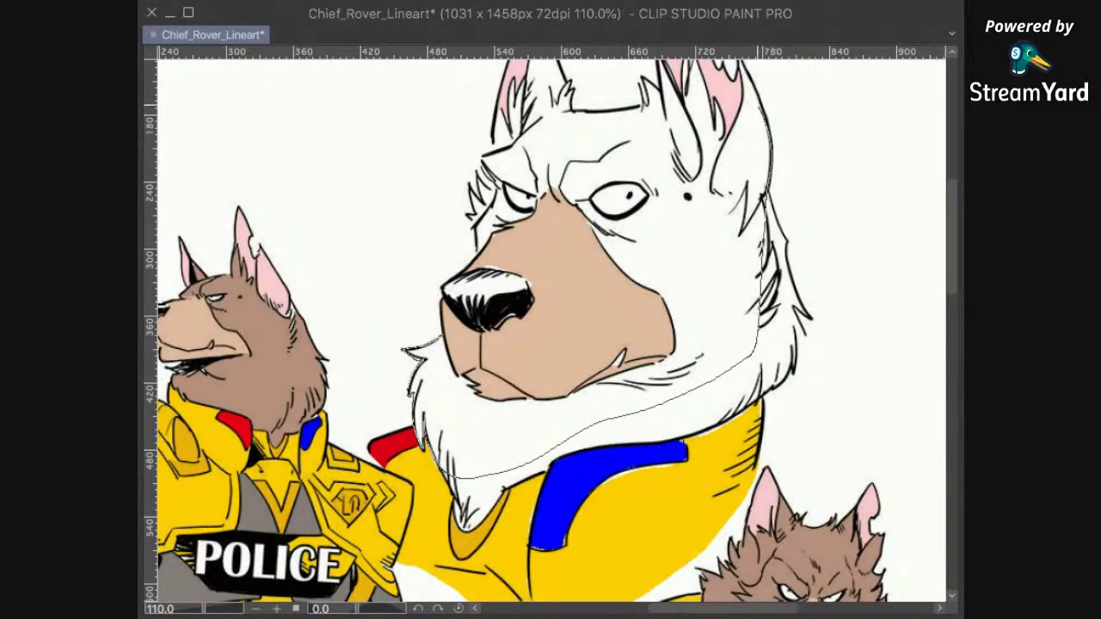
mouse_move(720, 157)
mouse_down()
mouse_move(718, 129)
mouse_move(587, 132)
mouse_move(494, 151)
mouse_move(485, 168)
mouse_move(671, 177)
mouse_move(685, 296)
mouse_move(642, 389)
mouse_move(512, 432)
mouse_up()
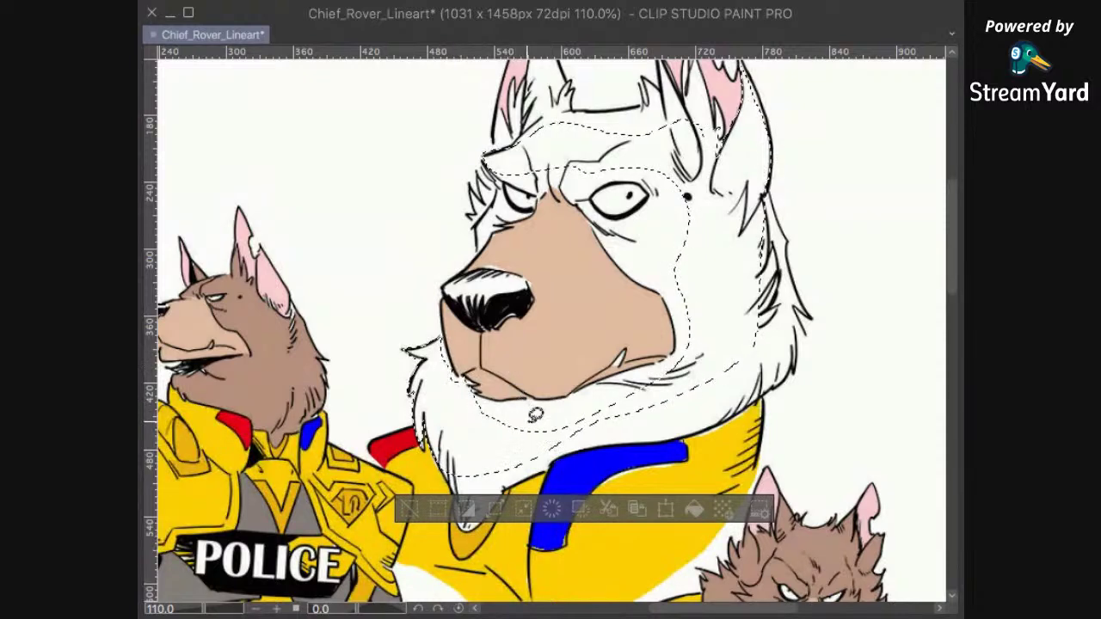
click(701, 515)
key(ctrl+d)
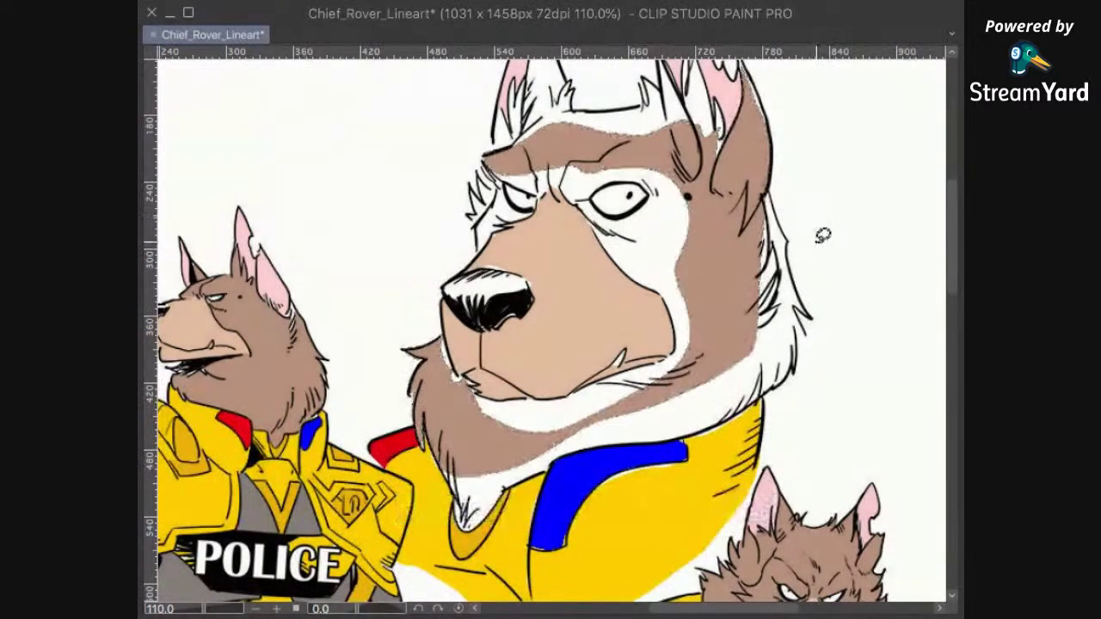
Step: Lasso the white forehead, brow and fur tufts at the base of both ears and fill them with the same brown
drag(823, 233, 803, 326)
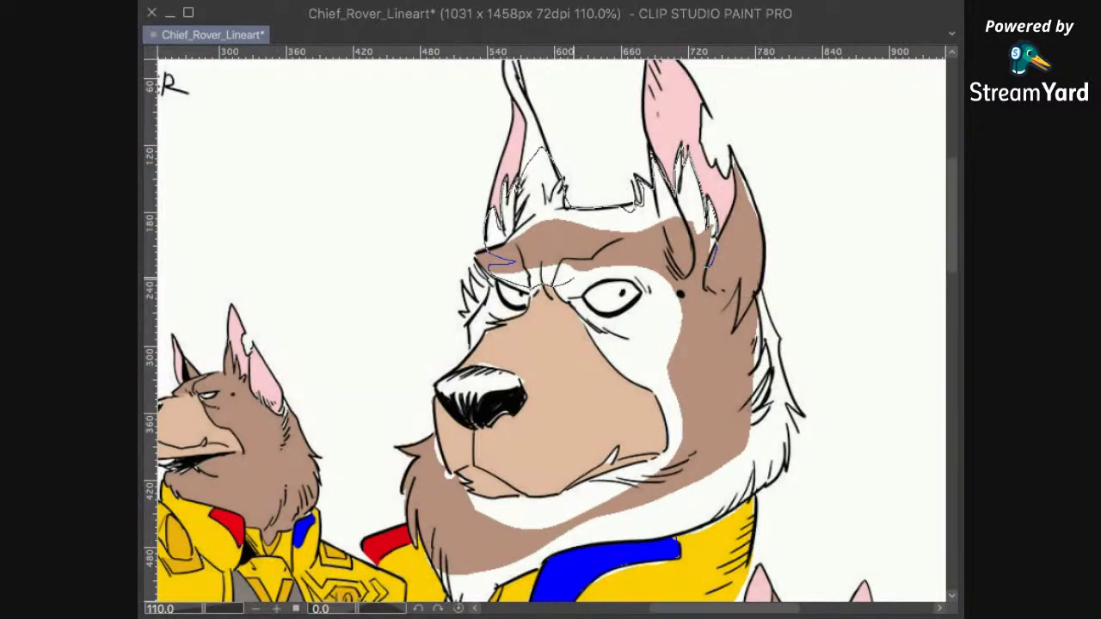
drag(693, 298, 700, 302)
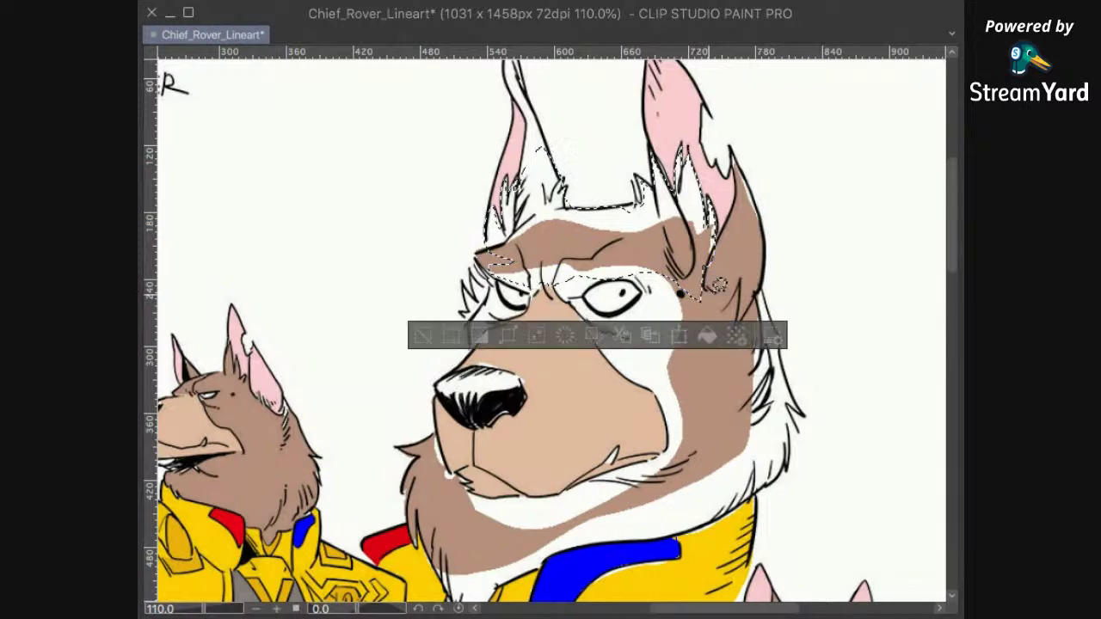
key(alt+Delete)
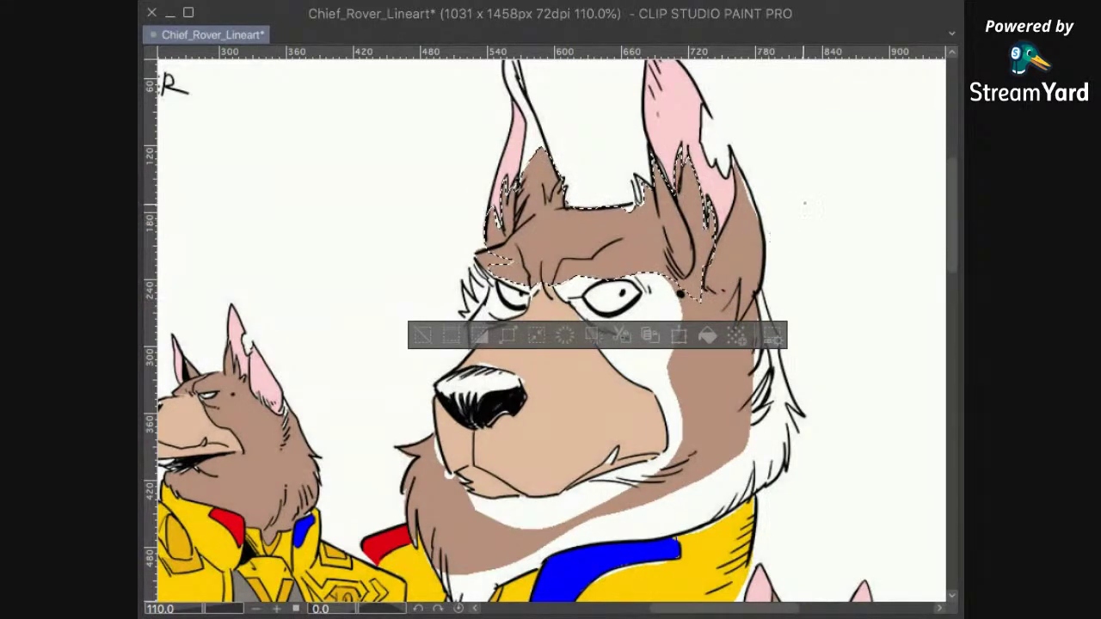
key(ctrl+d)
Step: Lasso the small unpainted gap in the fur tufts at the base of the notched ear and fill it with brown
scroll(729, 210, up, 3)
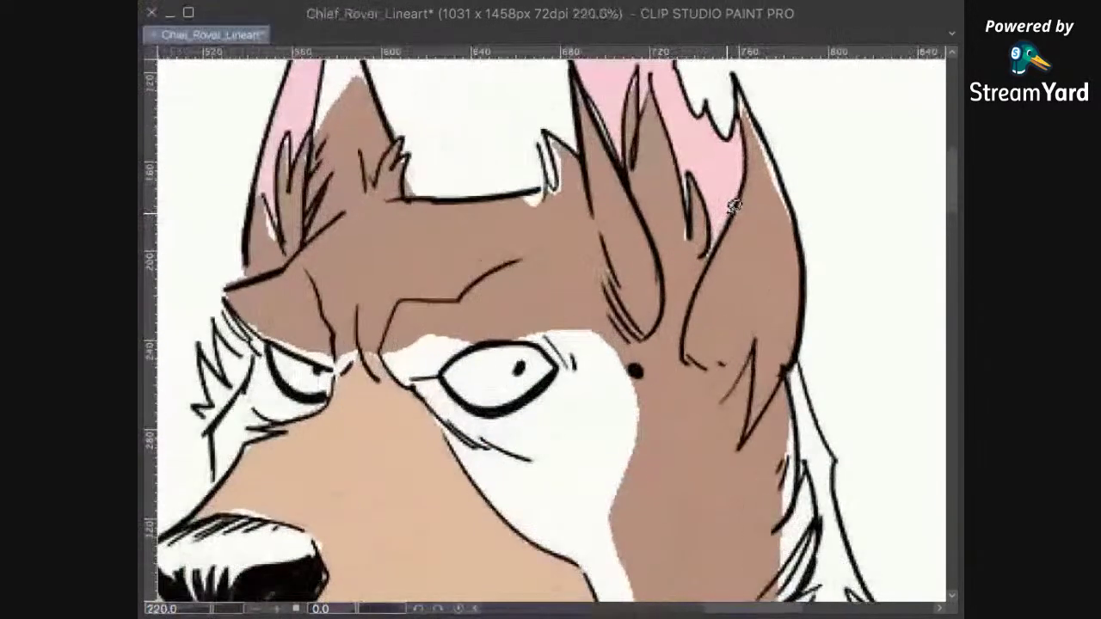
drag(677, 241, 692, 230)
click(792, 280)
key(ctrl+d)
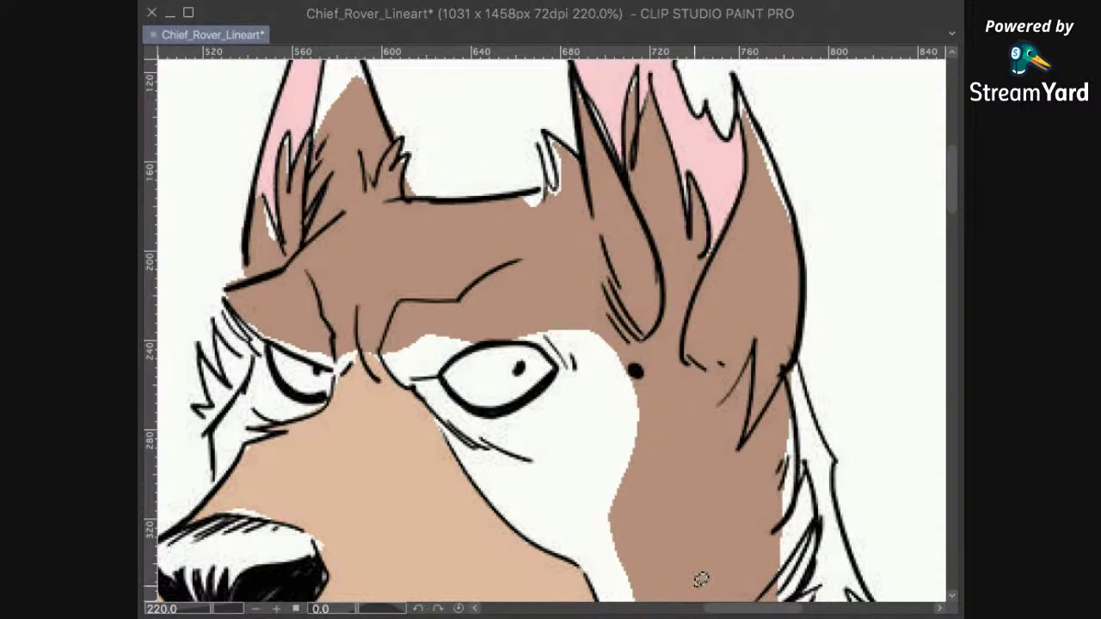
Step: Lasso the white area beside and below the large portrait's near eye, down to the muzzle, and fill it with brown
key(ctrl+0)
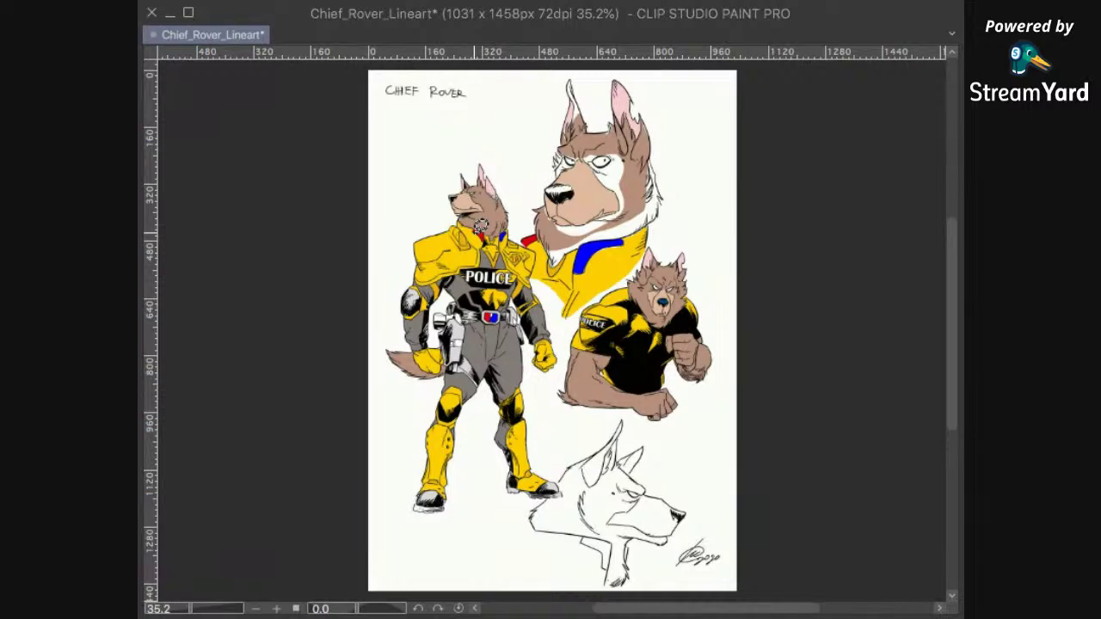
scroll(683, 283, up, 2)
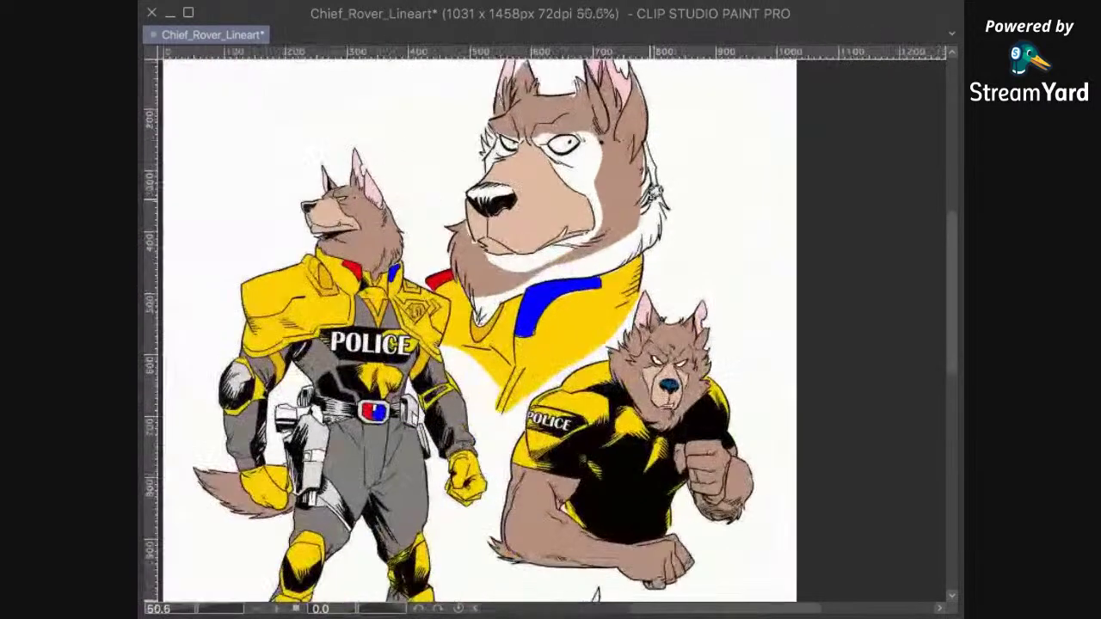
scroll(656, 194, up, 1)
drag(622, 209, 639, 284)
scroll(655, 288, up, 2)
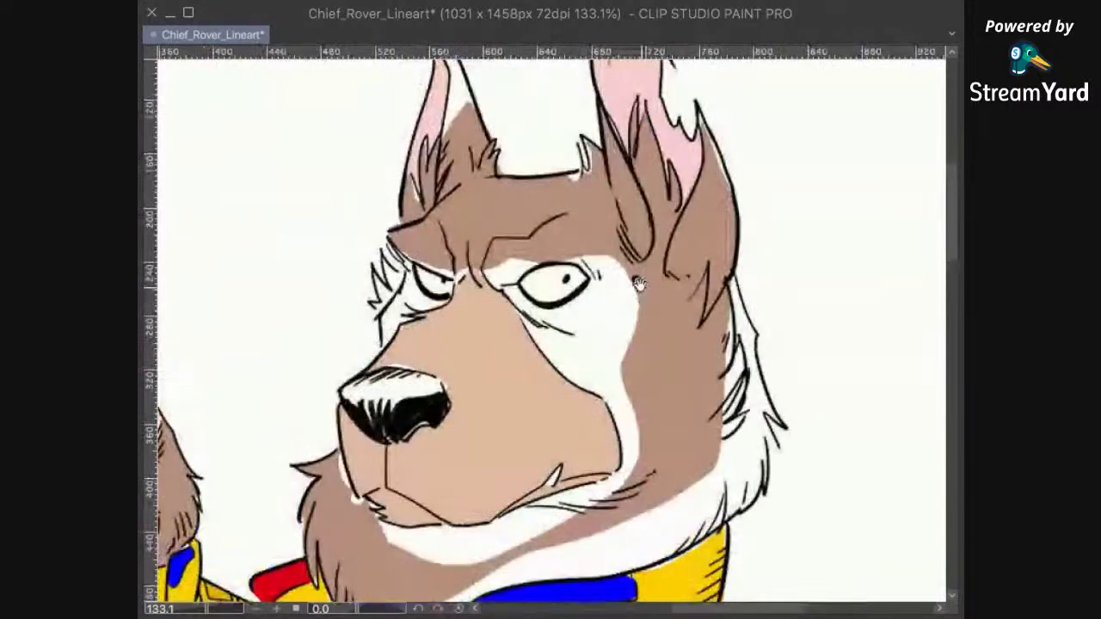
mouse_move(593, 235)
mouse_down()
mouse_move(568, 261)
mouse_move(587, 275)
mouse_move(573, 293)
mouse_up()
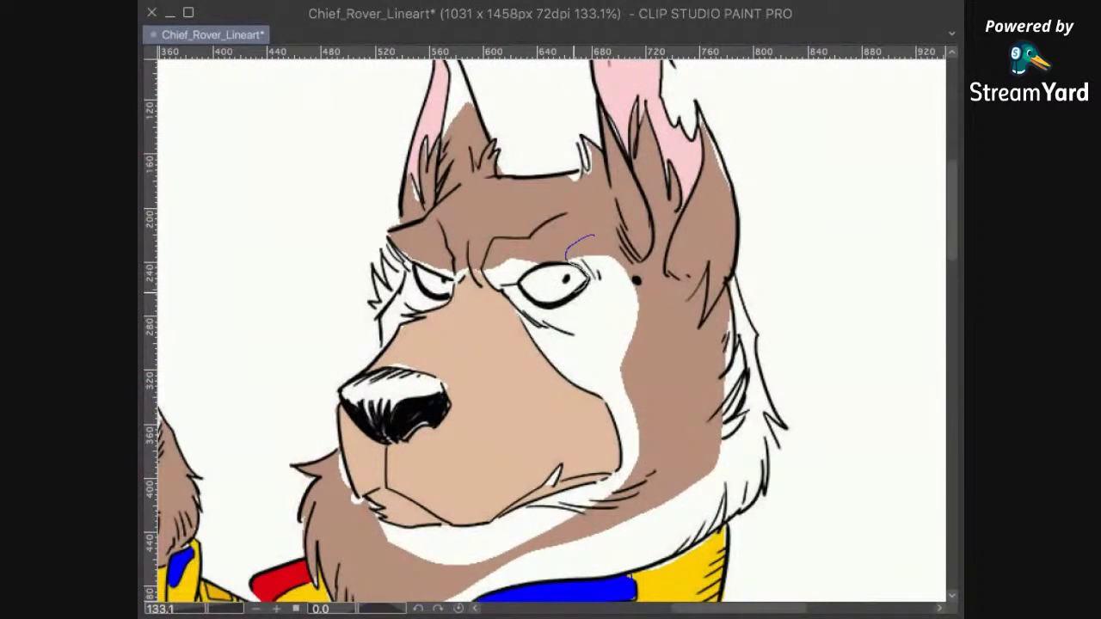
mouse_move(520, 316)
mouse_down()
mouse_move(567, 376)
mouse_move(603, 397)
mouse_move(649, 342)
mouse_move(628, 254)
mouse_move(574, 246)
mouse_up()
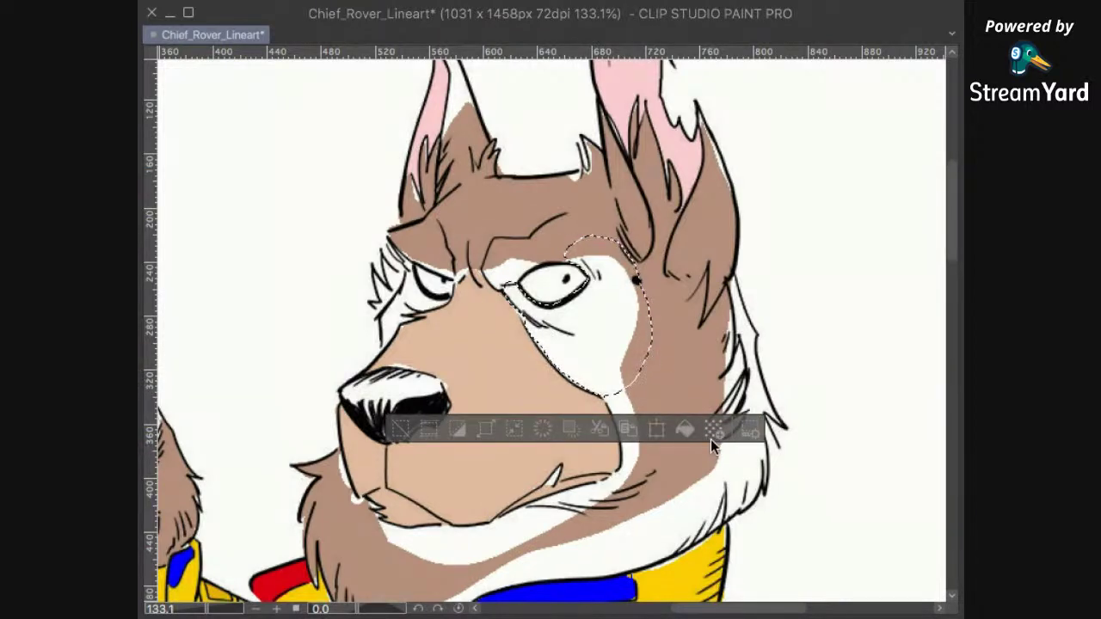
click(684, 430)
key(super+d)
Step: Lasso the brow above the near eye, including the white strip along the eyelid, and fill it with brown
mouse_move(609, 177)
mouse_down()
mouse_move(644, 212)
mouse_move(678, 304)
mouse_up()
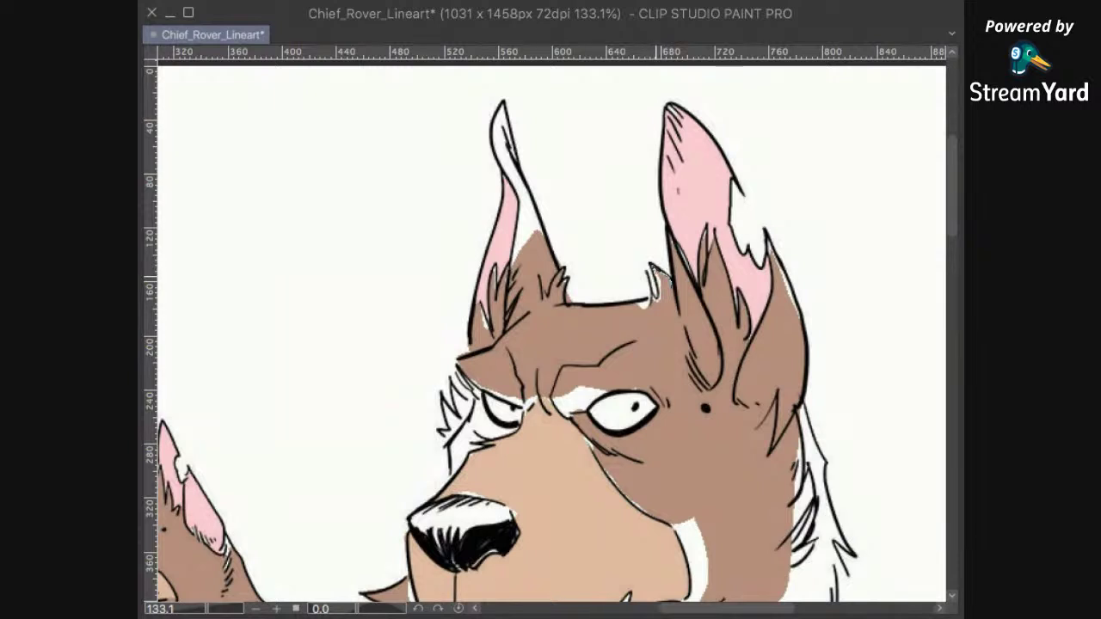
mouse_move(651, 302)
mouse_down()
mouse_move(551, 378)
mouse_move(563, 413)
mouse_move(649, 391)
mouse_move(675, 293)
mouse_up()
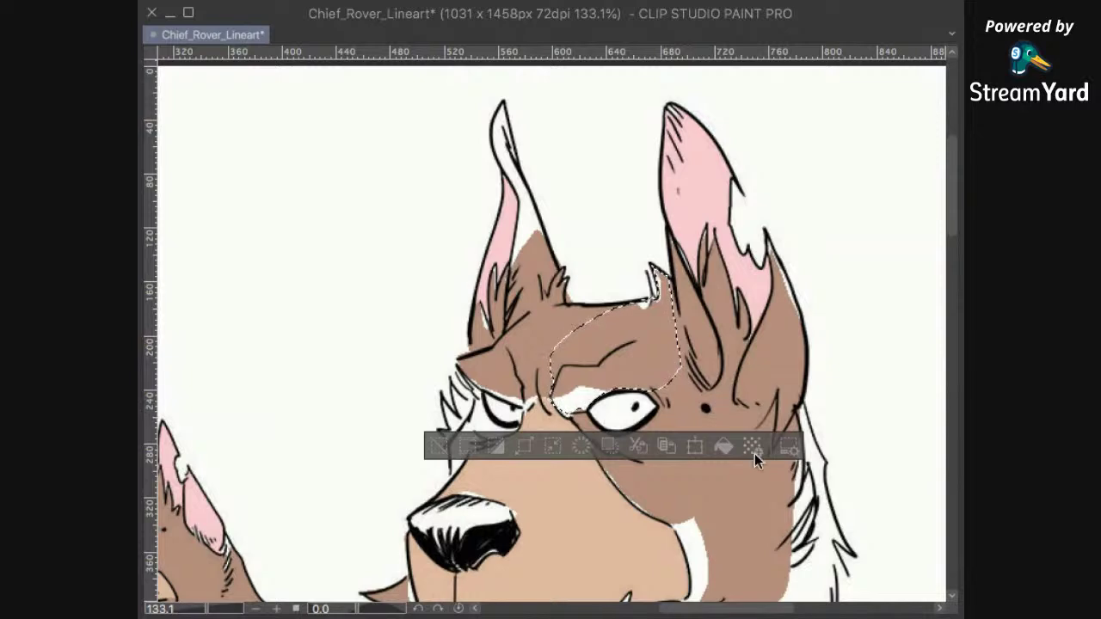
key(ctrl+d)
Step: Lasso the white fur around the large portrait's far eye, leaving out the eyeball, and fill it with brown
mouse_move(735, 455)
mouse_down()
mouse_move(856, 327)
mouse_move(993, 377)
mouse_move(927, 372)
mouse_move(920, 387)
mouse_up()
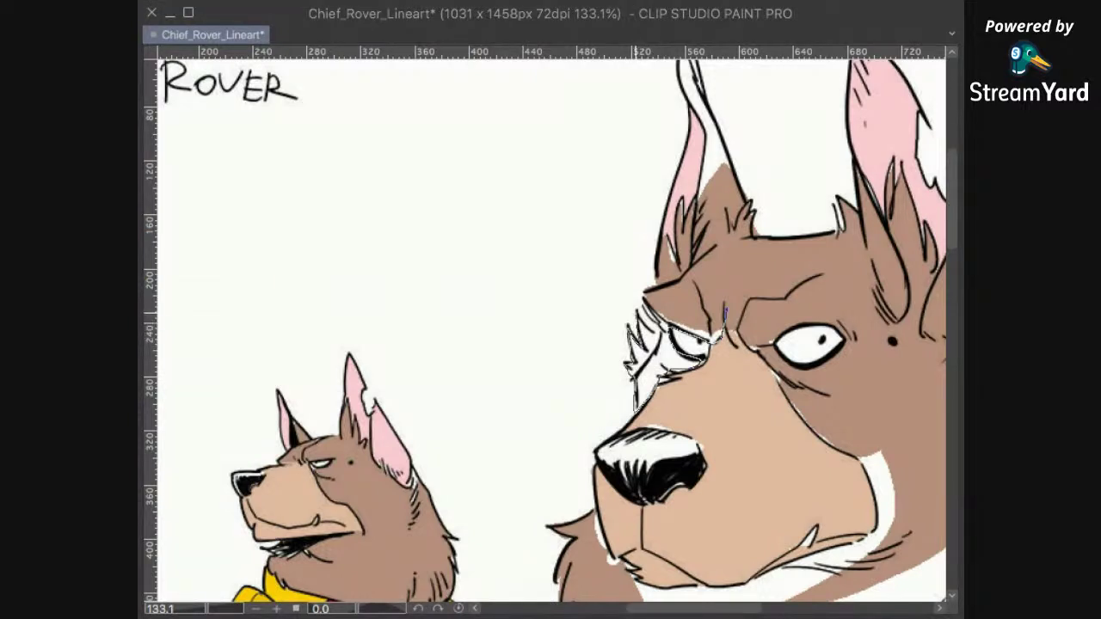
mouse_move(646, 300)
mouse_down()
mouse_move(688, 291)
mouse_move(726, 315)
mouse_up()
click(778, 448)
key(super+d)
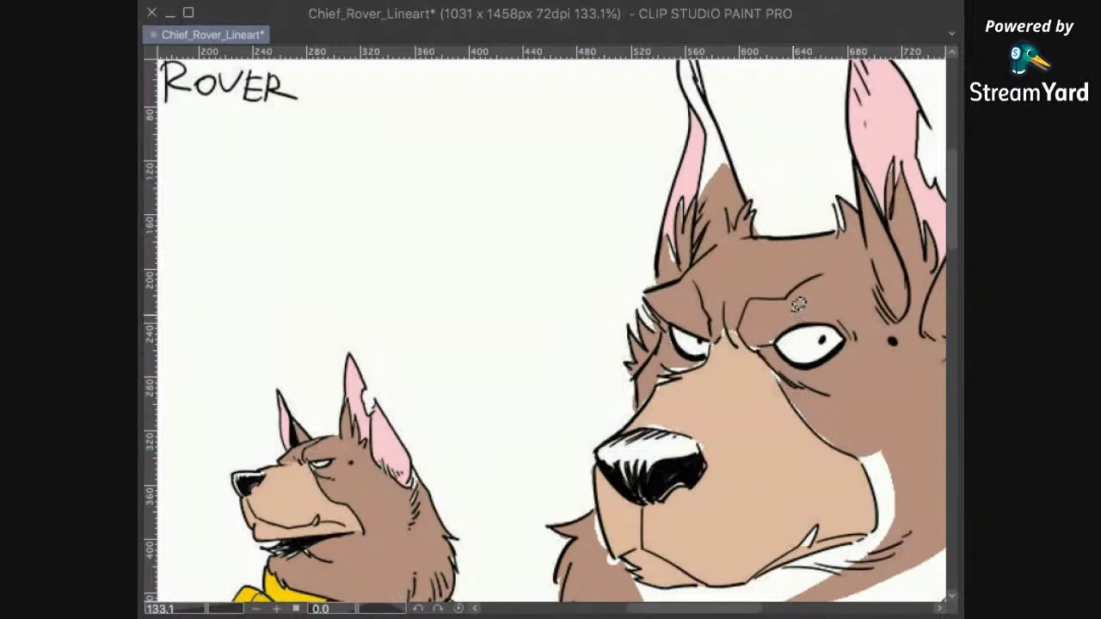
Step: Lasso the white strip along the rear edge of the large portrait's muzzle and fill it with brown
scroll(799, 314, down, 4)
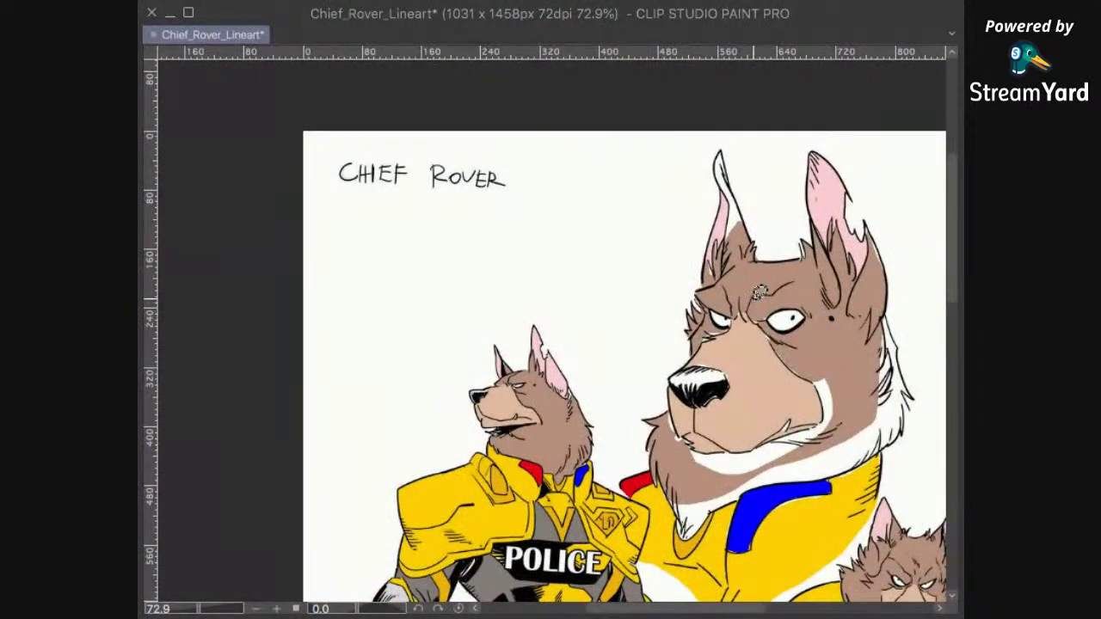
scroll(804, 258, up, 3)
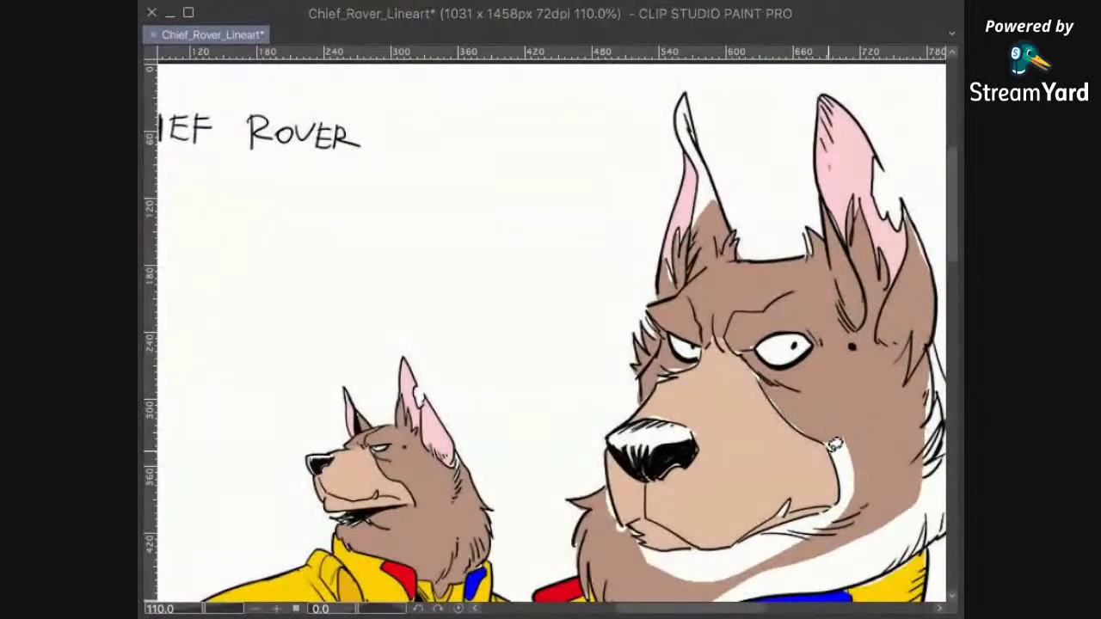
drag(870, 443, 754, 342)
scroll(775, 322, up, 5)
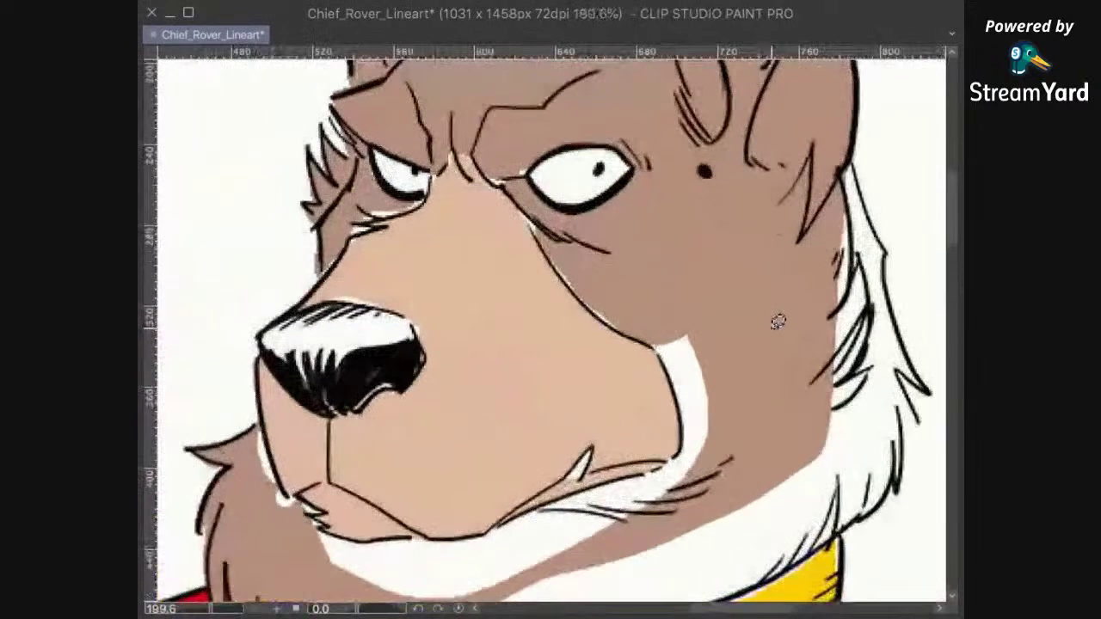
mouse_move(749, 351)
mouse_down()
mouse_move(705, 309)
mouse_move(611, 310)
mouse_move(636, 425)
mouse_move(623, 447)
mouse_up()
mouse_move(609, 332)
mouse_down()
mouse_move(698, 326)
mouse_move(659, 298)
mouse_up()
key(Delete)
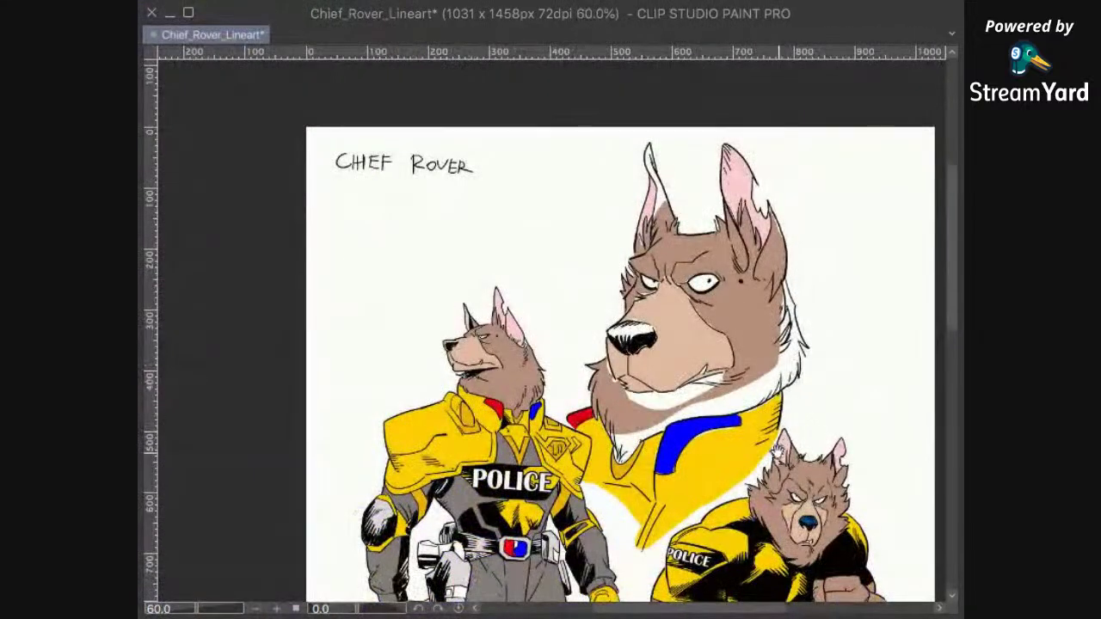
Step: Lasso the white tip and outer side of the large portrait's narrow far ear and fill them with brown
scroll(771, 398, up, 1)
mouse_move(808, 366)
mouse_down()
mouse_move(771, 397)
mouse_move(757, 392)
mouse_up()
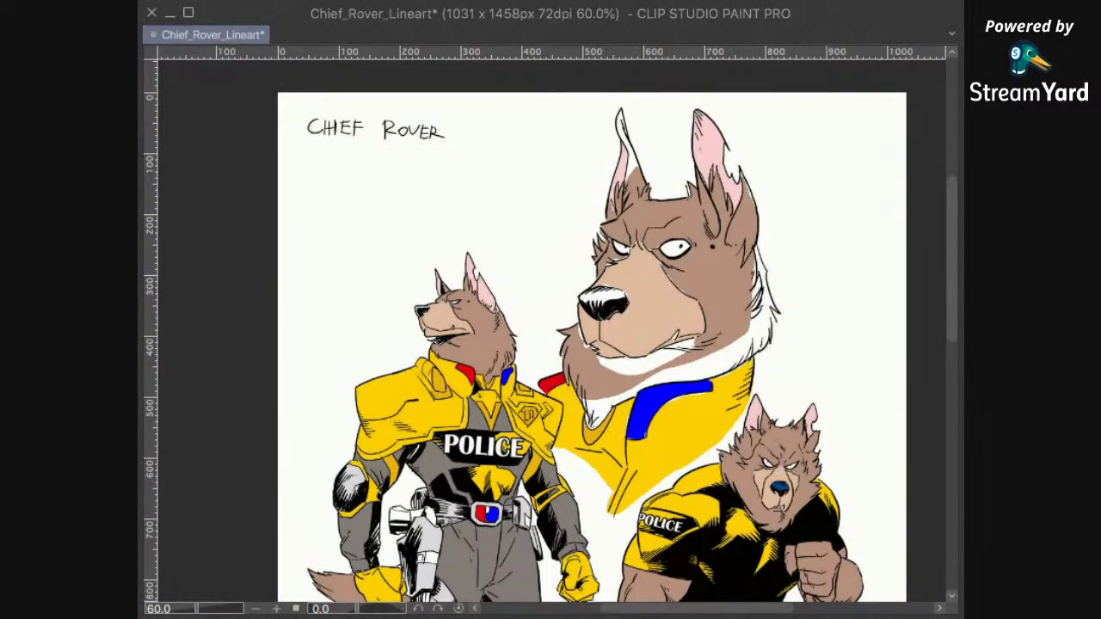
scroll(761, 393, down, 2)
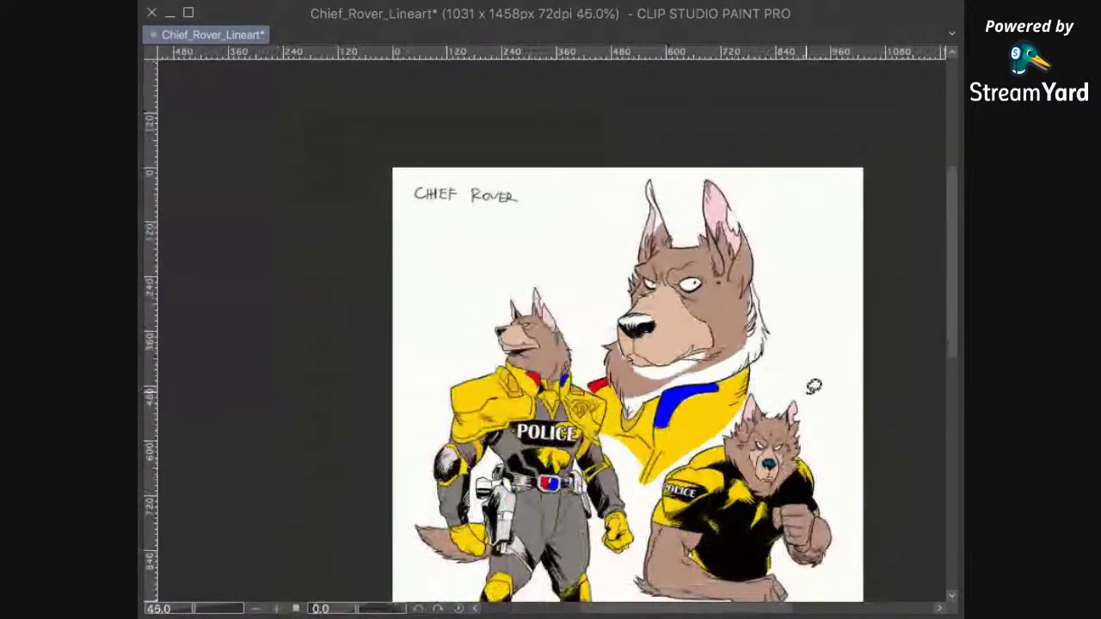
drag(776, 458, 693, 468)
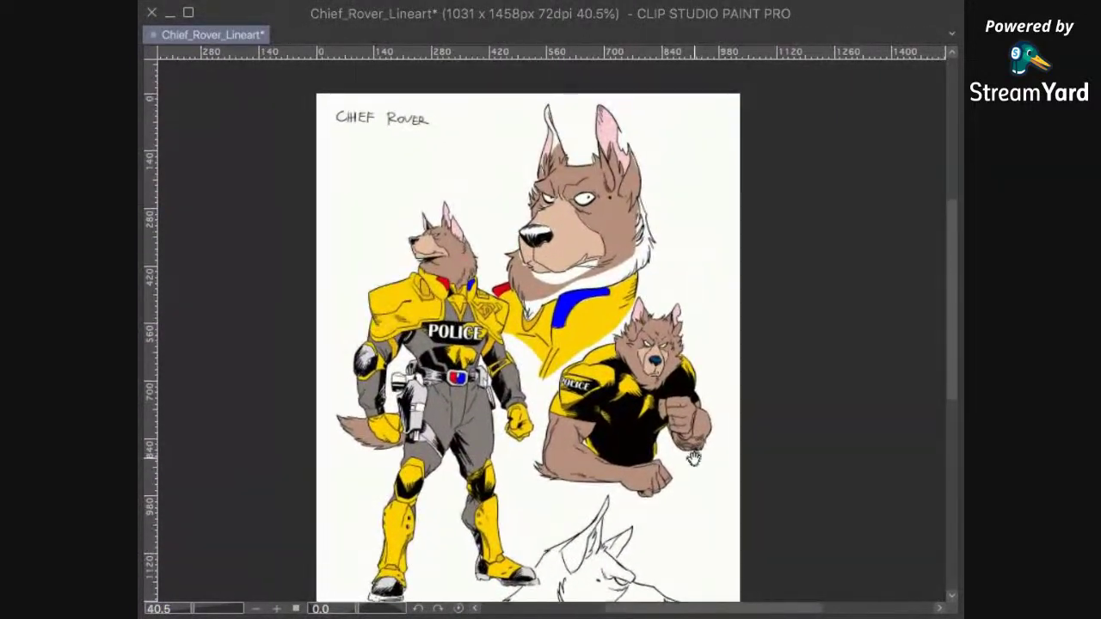
scroll(688, 319, up, 5)
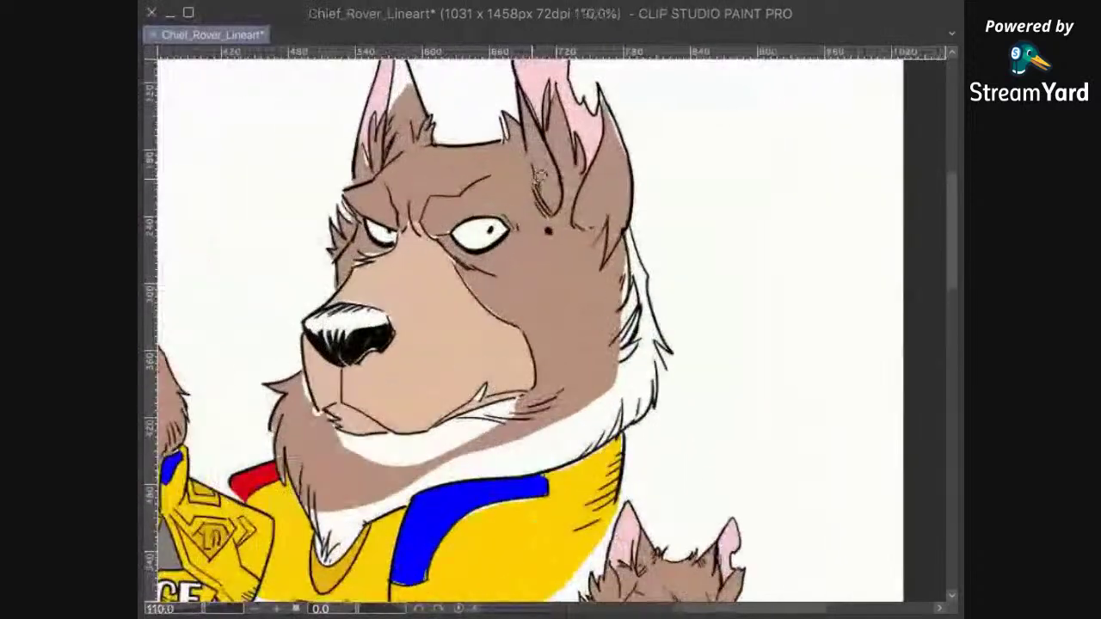
drag(496, 207, 623, 475)
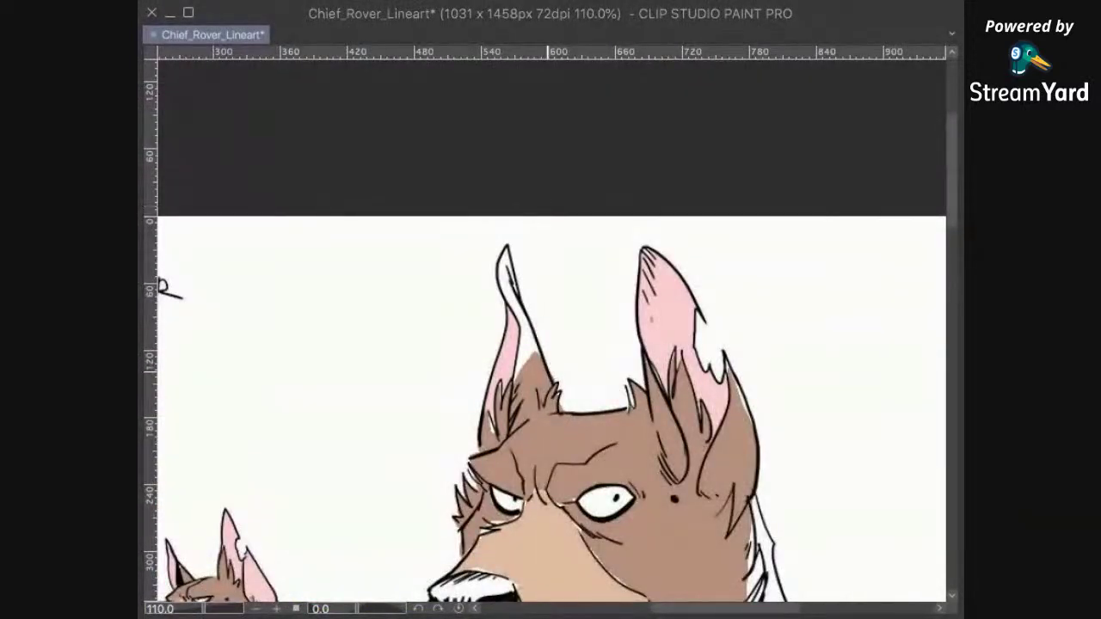
mouse_move(540, 345)
mouse_down()
mouse_move(506, 247)
mouse_move(497, 287)
mouse_move(514, 316)
mouse_move(518, 369)
mouse_move(559, 390)
mouse_up()
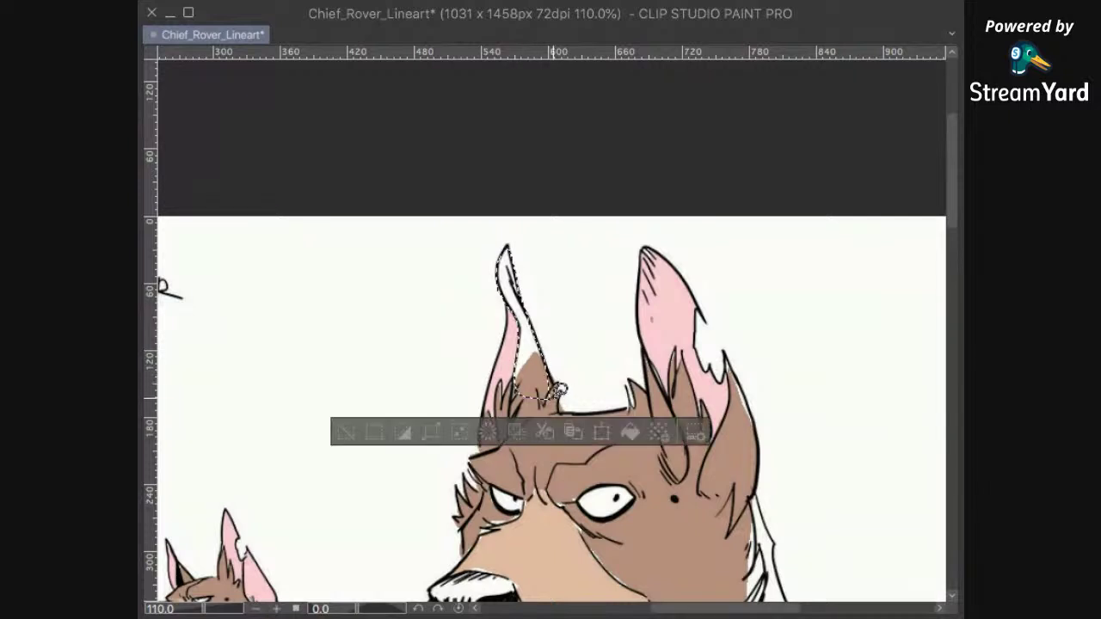
click(630, 432)
key(ctrl+d)
Step: Fill the small gaps in the far ear's base tufts and at the near eye's inner corner with brown
drag(610, 378, 634, 259)
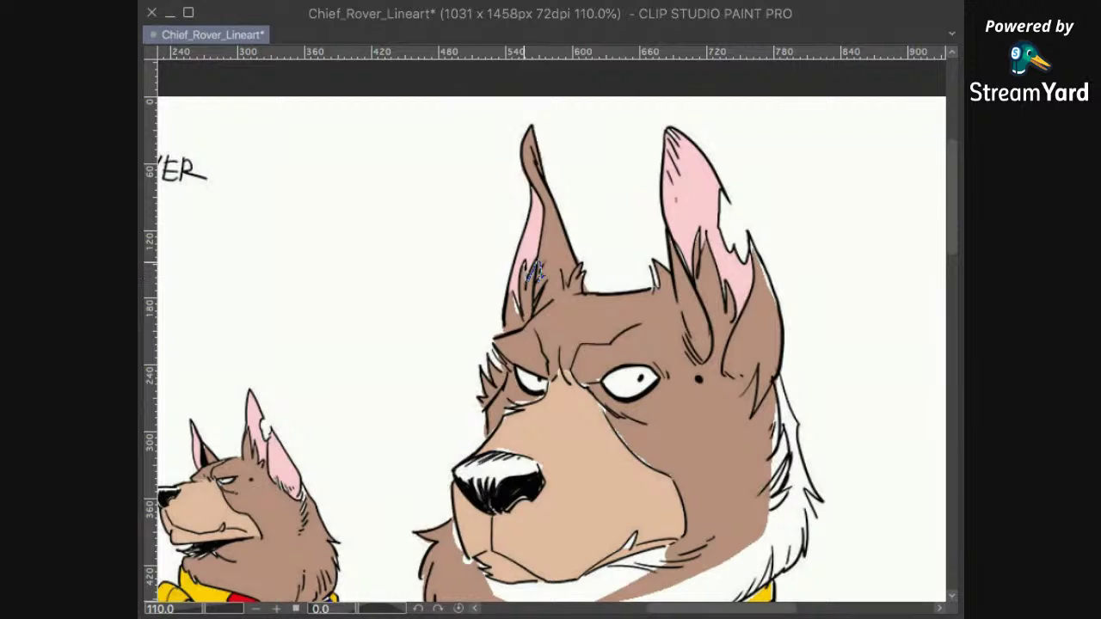
mouse_move(533, 270)
mouse_down()
mouse_move(508, 308)
mouse_move(518, 325)
mouse_move(549, 305)
mouse_move(537, 267)
mouse_up()
key(ctrl+d)
scroll(605, 326, down, 2)
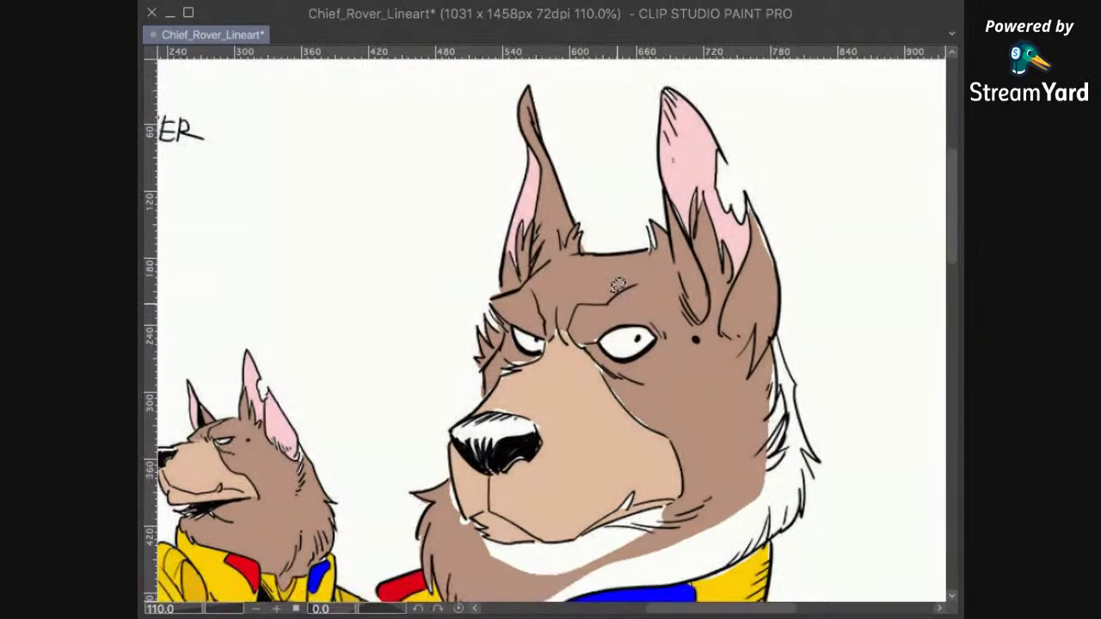
mouse_move(600, 330)
mouse_down()
mouse_move(566, 330)
mouse_move(592, 353)
mouse_move(620, 335)
mouse_up()
click(686, 386)
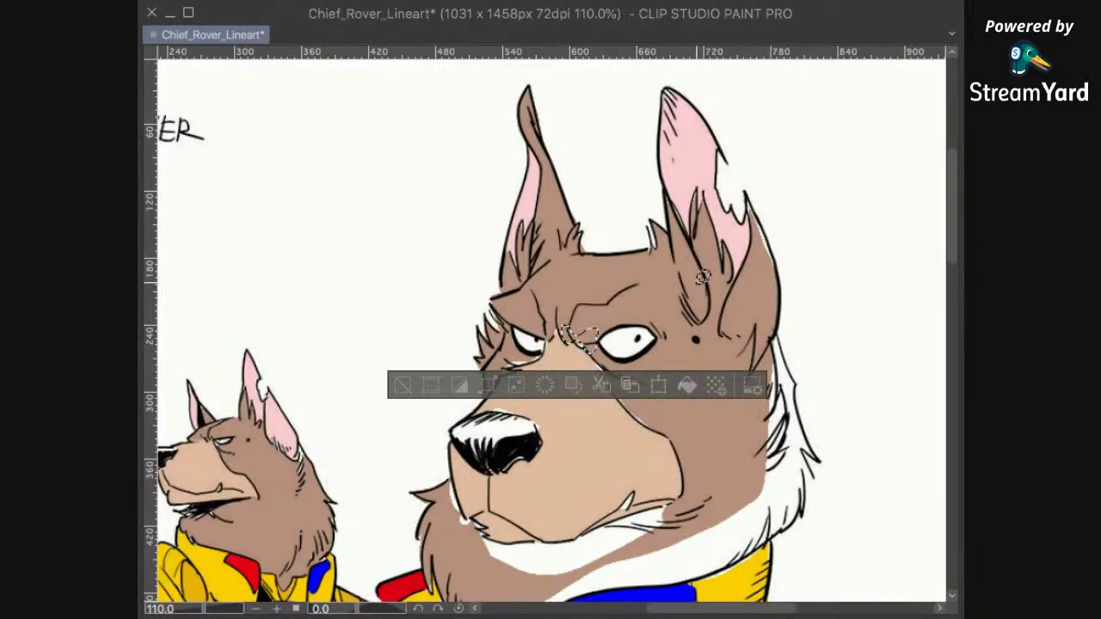
key(ctrl+d)
Step: Lasso the patch between the far eye and the central brow crease and fill it with brown
scroll(703, 277, down, 2)
scroll(697, 287, up, 4)
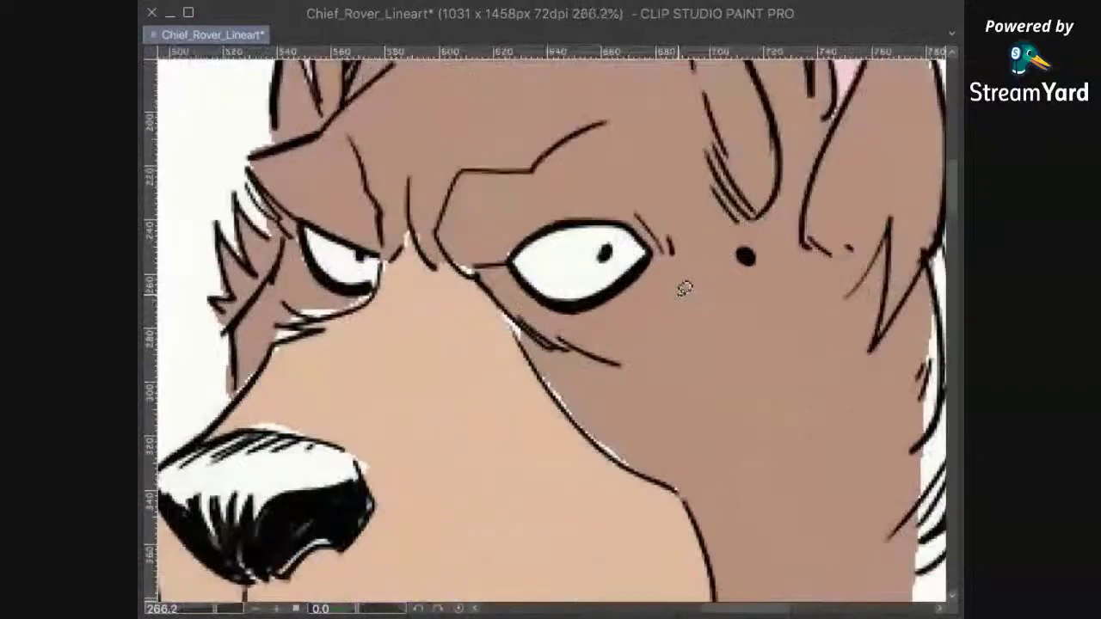
drag(423, 260, 577, 274)
mouse_move(544, 220)
mouse_down()
mouse_move(547, 258)
mouse_move(522, 292)
mouse_move(514, 263)
mouse_move(532, 212)
mouse_up()
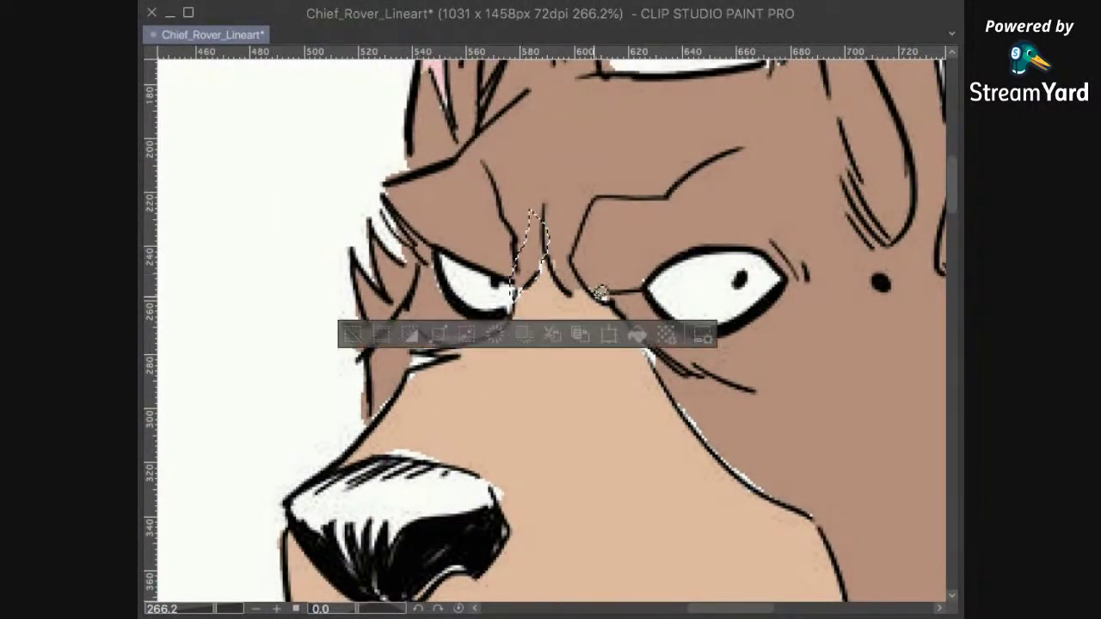
click(638, 334)
Step: Lasso the remaining tan patches around the central brow crease at the top of the nose bridge and fill them with brown
mouse_move(636, 227)
mouse_down()
mouse_move(652, 237)
mouse_move(707, 217)
mouse_move(617, 264)
mouse_move(595, 231)
mouse_move(663, 215)
mouse_up()
click(689, 206)
click(736, 295)
click(678, 250)
mouse_move(560, 210)
mouse_down()
mouse_move(605, 192)
mouse_move(612, 214)
mouse_up()
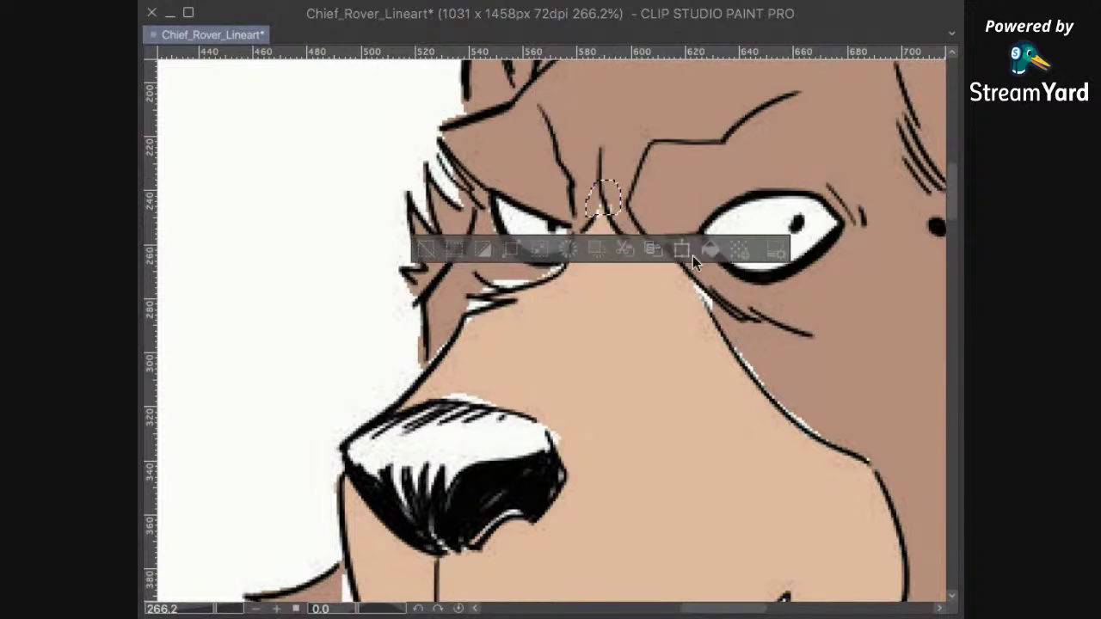
key(ctrl+d)
mouse_move(712, 267)
mouse_down()
mouse_move(669, 215)
mouse_move(655, 221)
mouse_up()
click(774, 294)
key(ctrl+d)
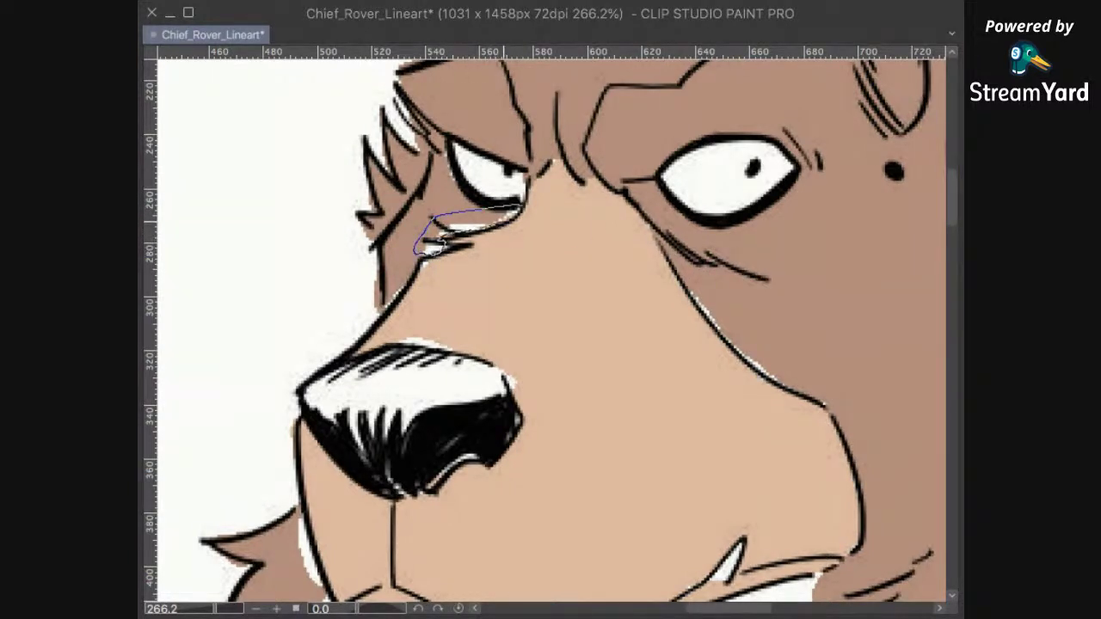
Step: Lasso the white gaps in the creases below the far eye and fill them with brown
drag(500, 226, 520, 208)
click(570, 292)
key(ctrl+d)
Step: Lasso the lower outer flap of the large portrait's notched ear along its outline and fill it with light pink
scroll(728, 212, down, 5)
scroll(745, 197, down, 5)
drag(807, 409, 647, 326)
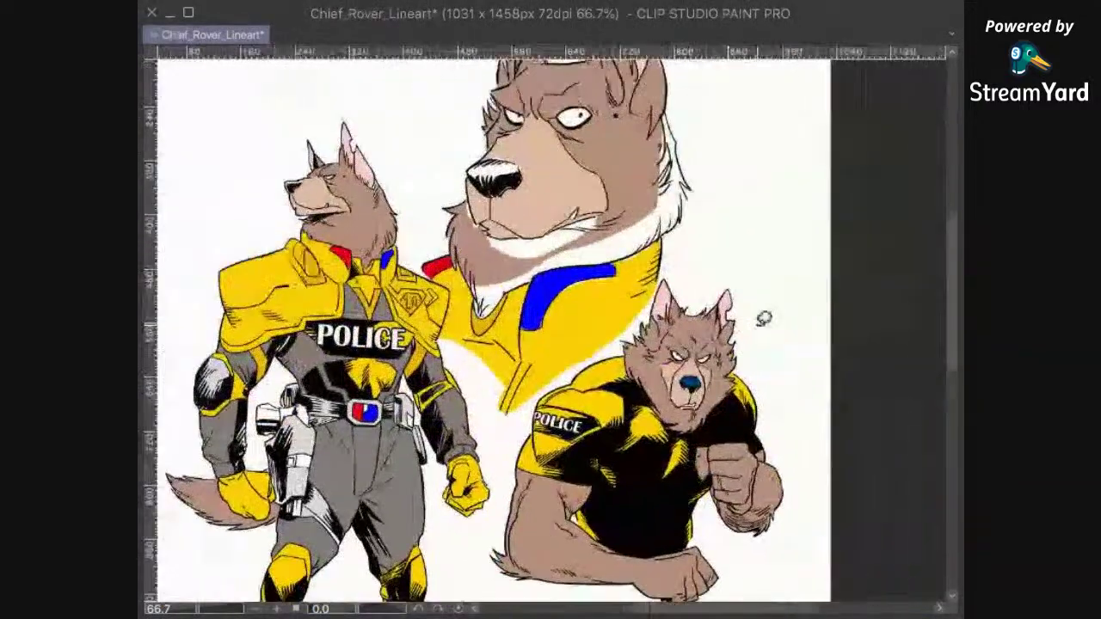
scroll(763, 318, up, 2)
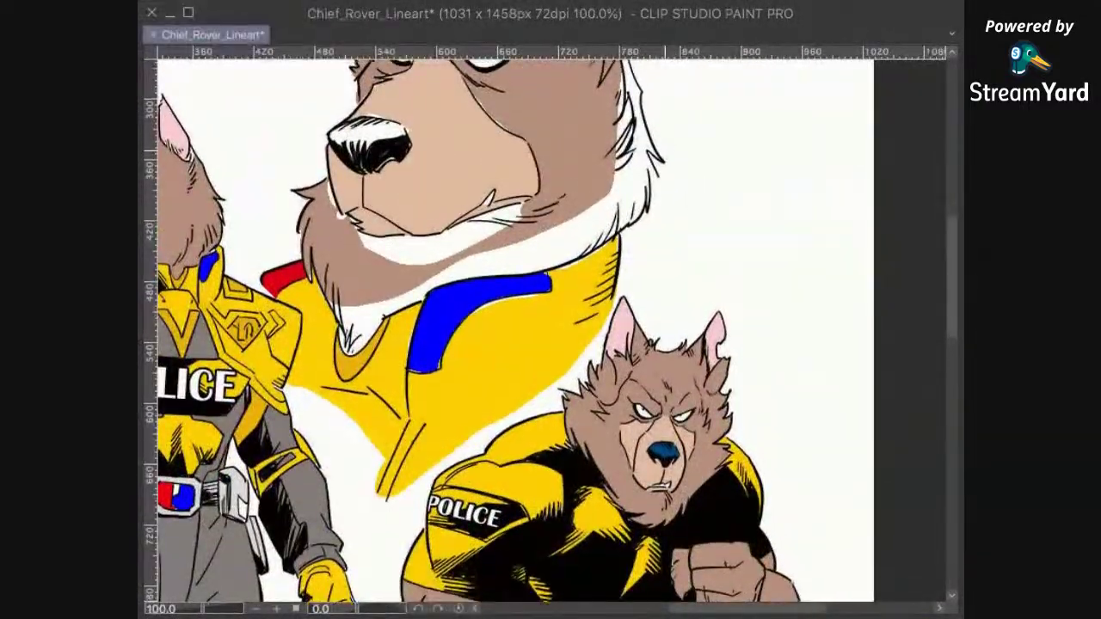
drag(662, 69, 647, 194)
drag(610, 110, 602, 223)
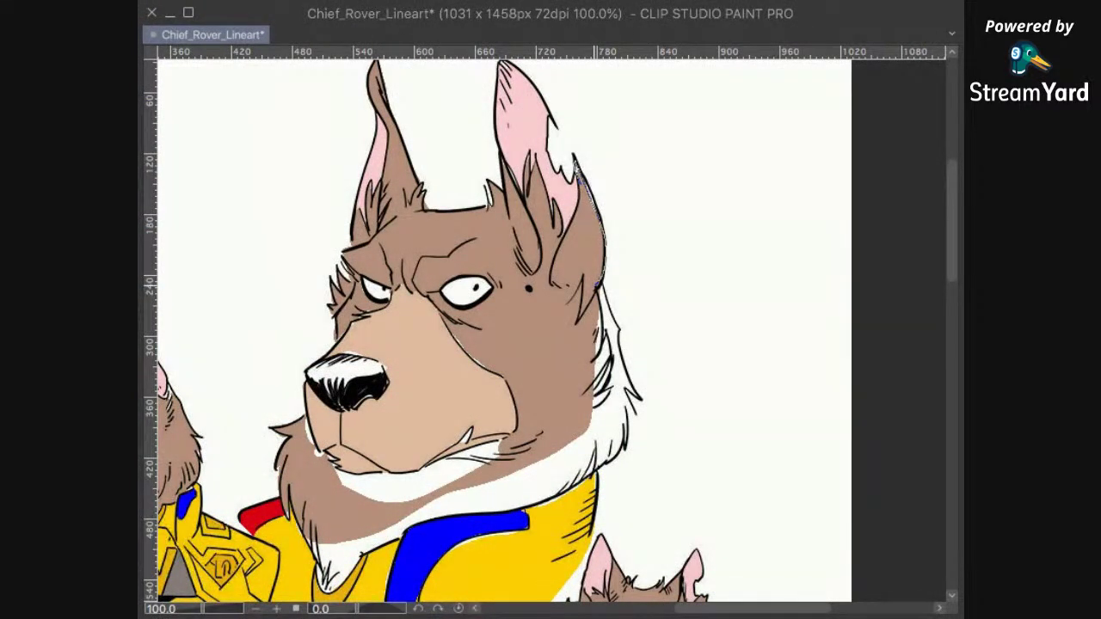
drag(602, 271, 598, 279)
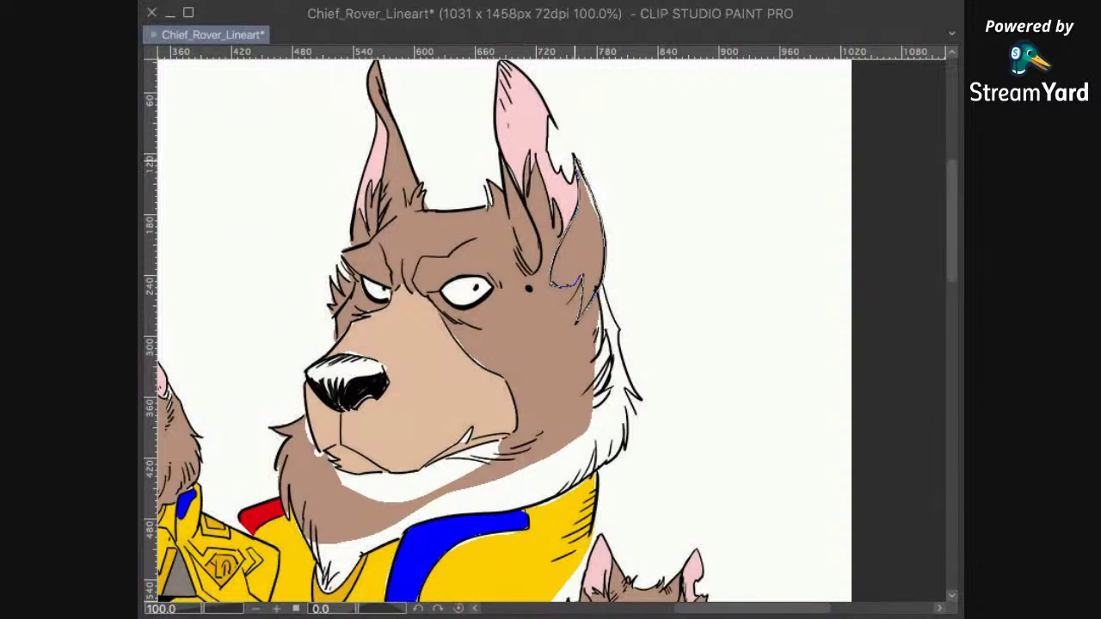
drag(558, 284, 552, 274)
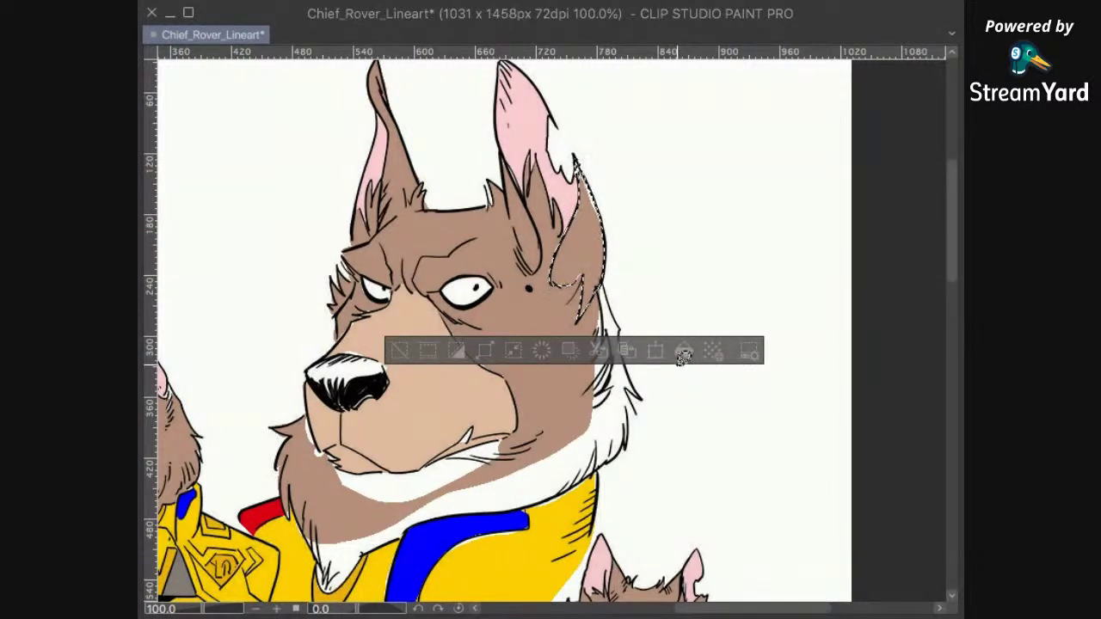
click(683, 351)
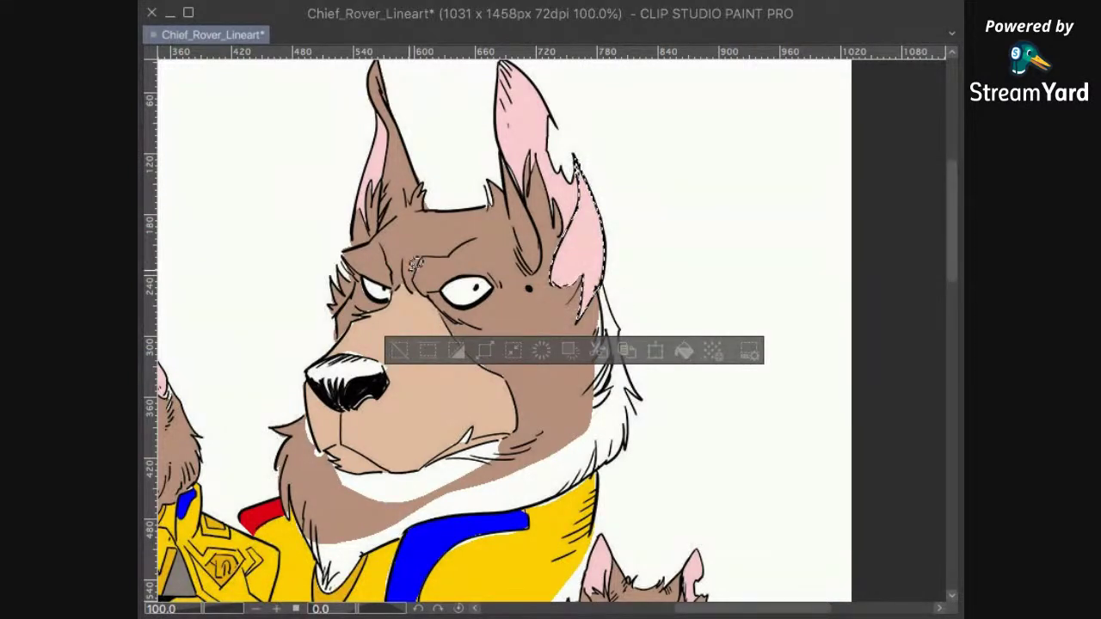
key(ctrl+d)
drag(674, 377, 736, 363)
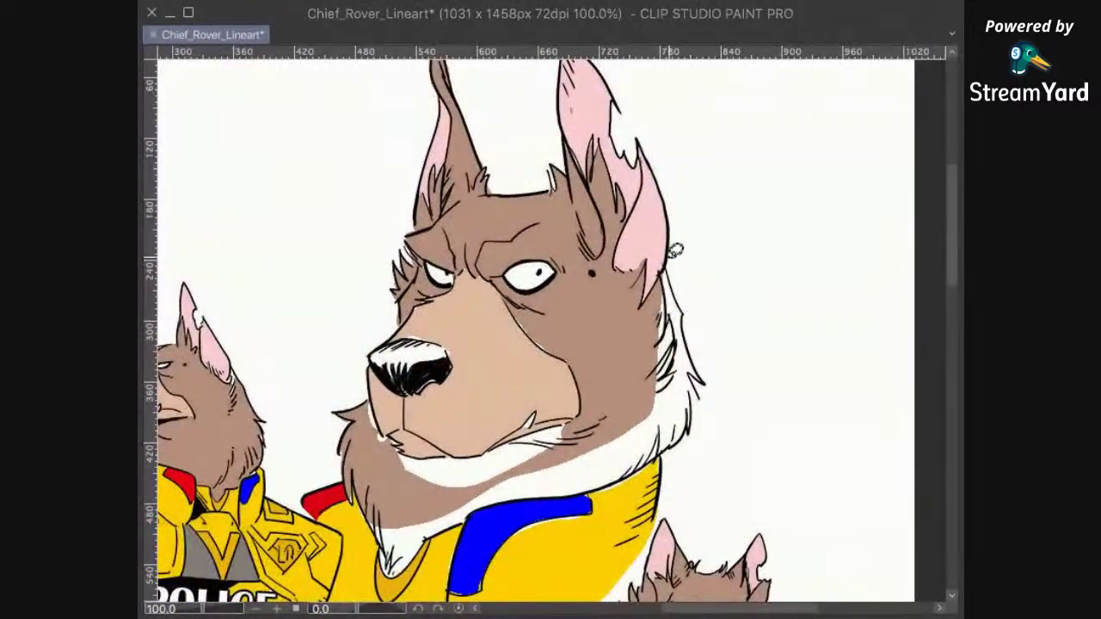
scroll(697, 258, down, 4)
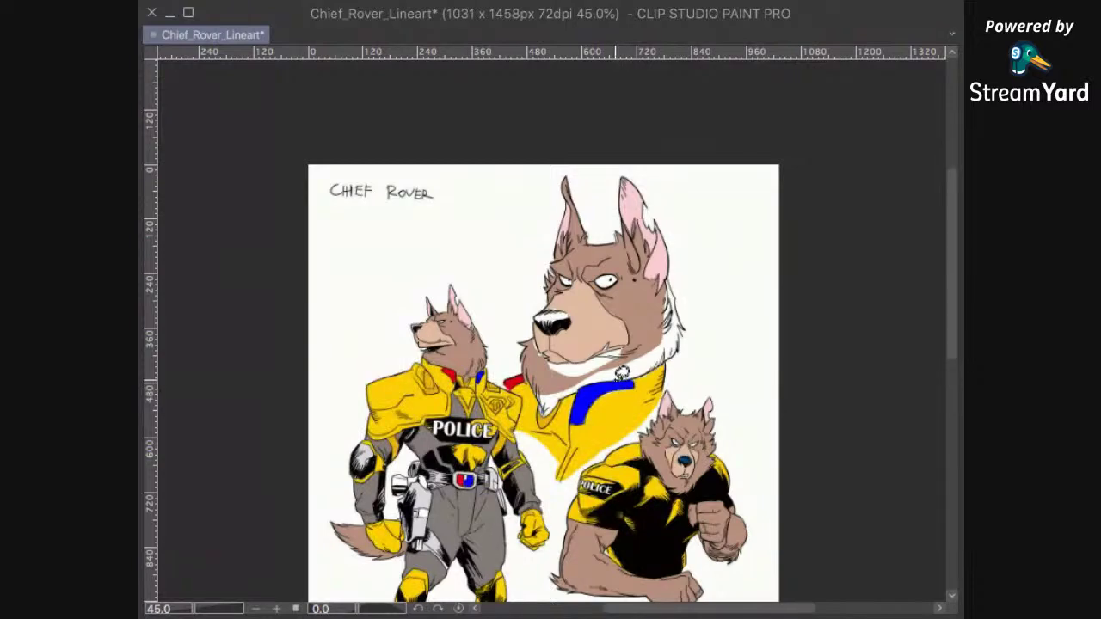
scroll(623, 370, up, 4)
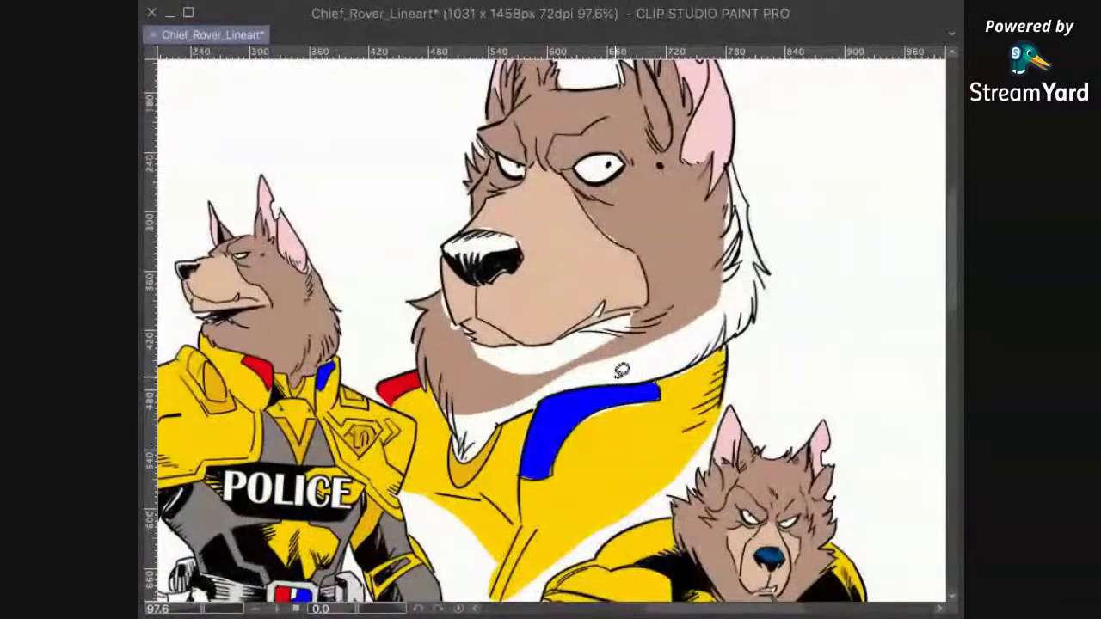
Step: Lasso the lower flap of the notched ear on the muscular figure's head and fill it
drag(726, 411, 728, 471)
drag(736, 401, 745, 317)
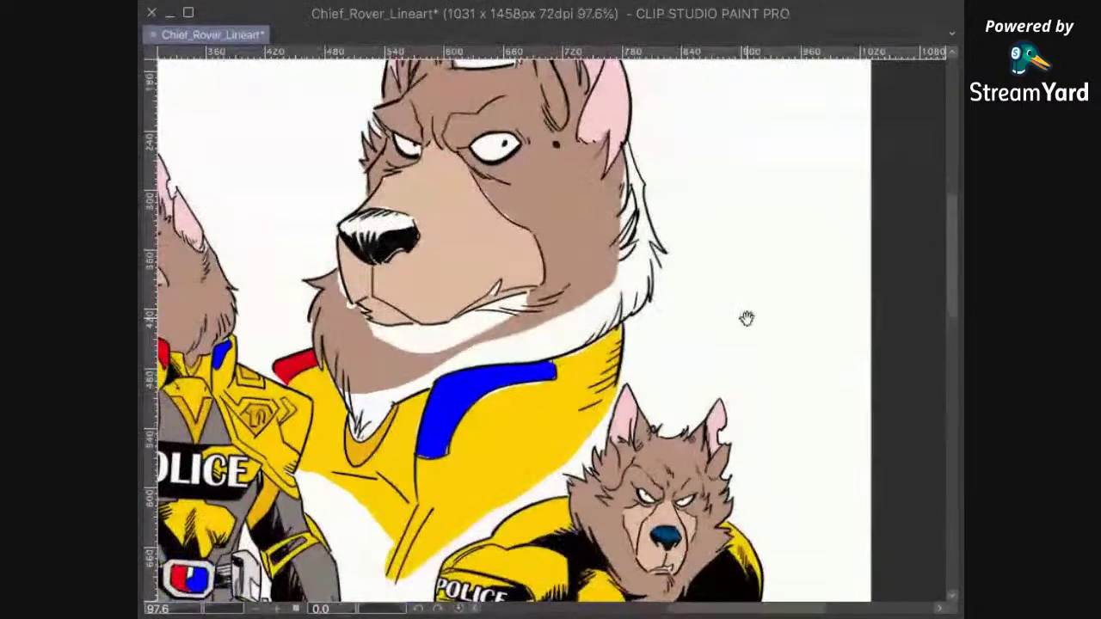
drag(734, 362, 730, 329)
scroll(746, 386, up, 5)
click(735, 403)
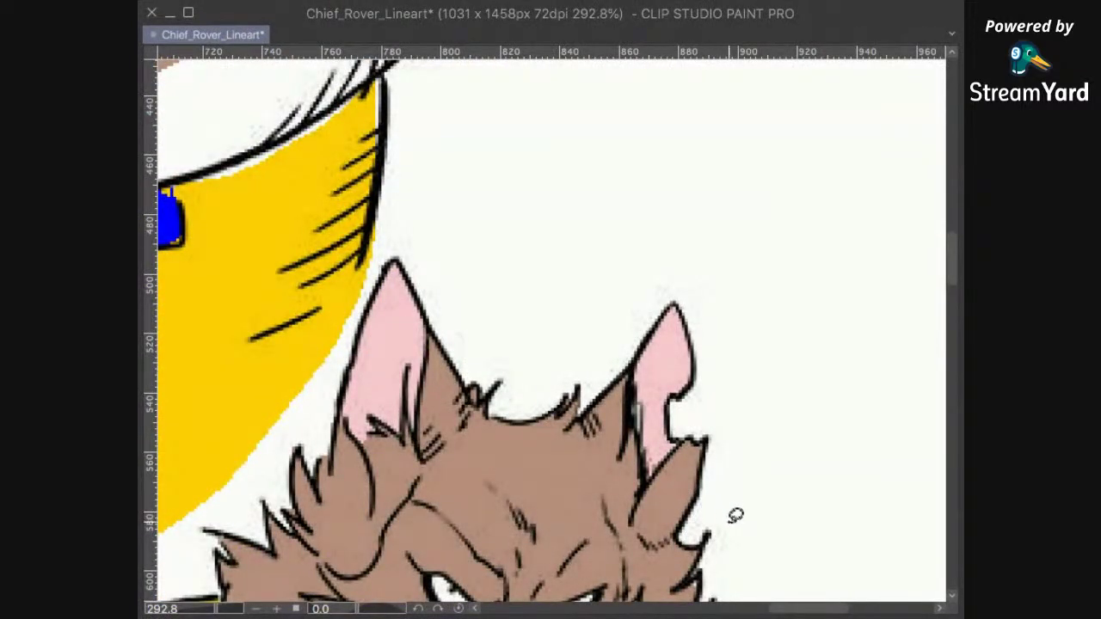
drag(716, 484, 732, 439)
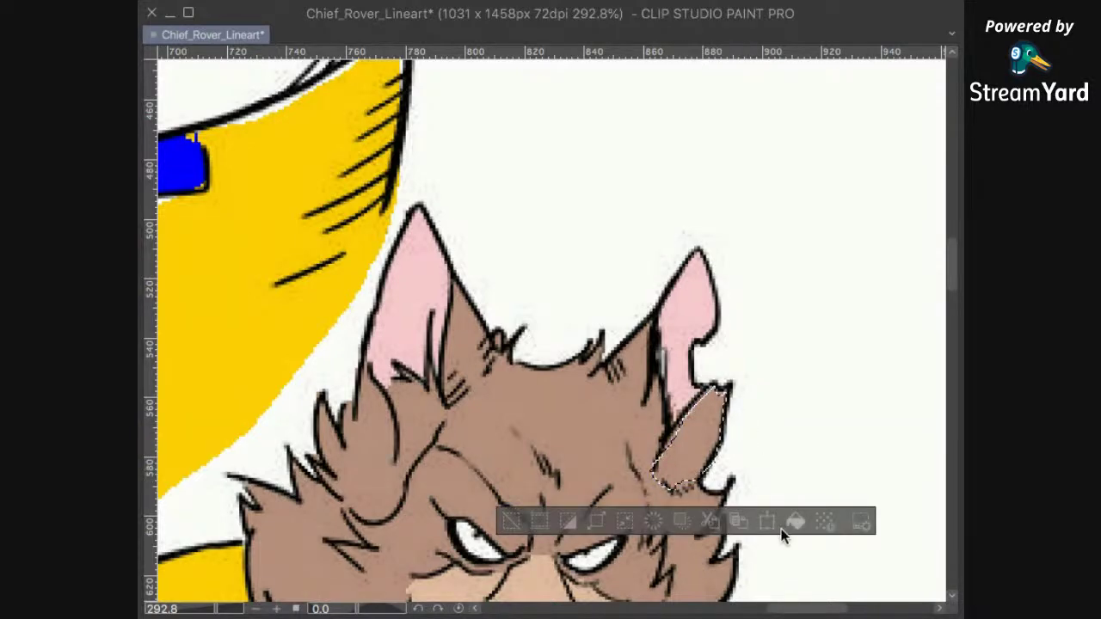
click(784, 524)
key(ctrl+d)
scroll(782, 416, down, 5)
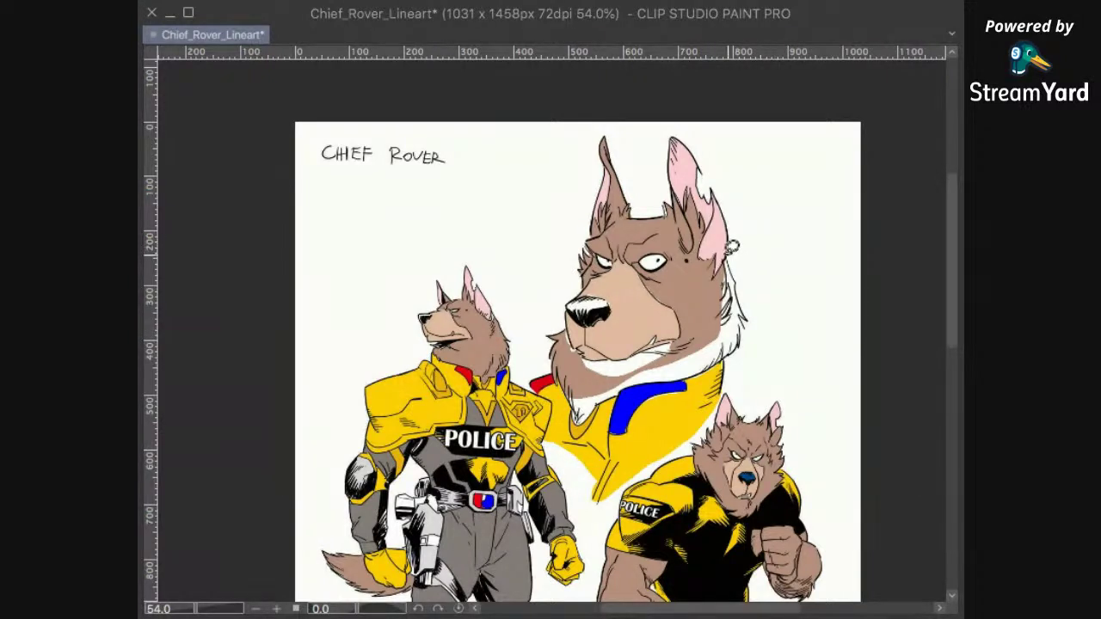
Step: Undo the recent ear fills, including the light pink on the large portrait's lower ear flap
key(ctrl+z)
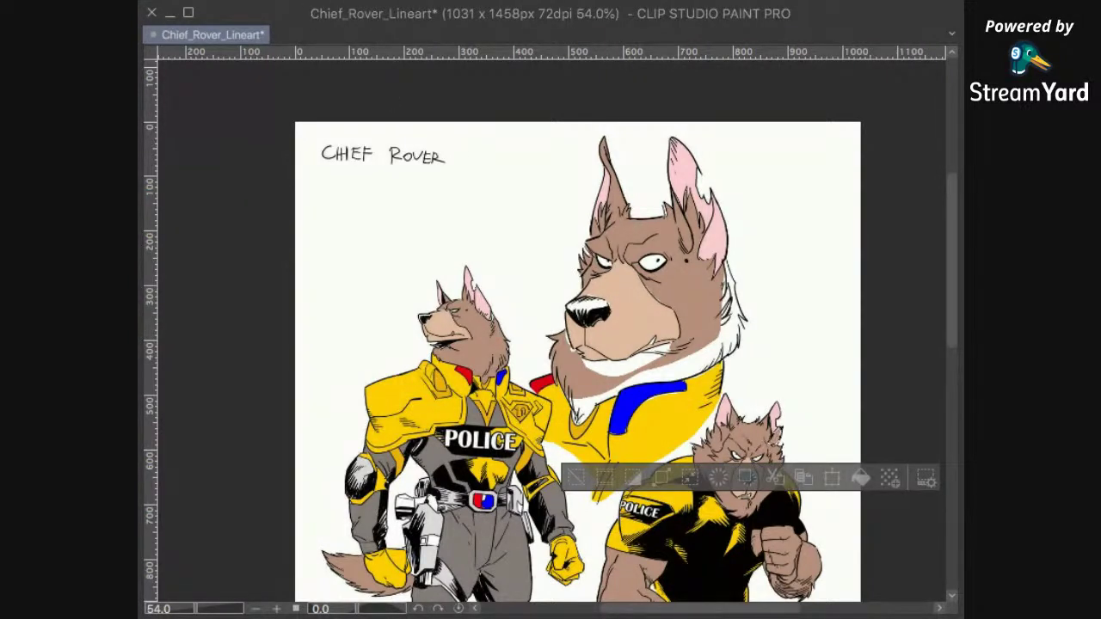
key(ctrl+z)
key(ctrl+z)
key(ctrl+z)
key(ctrl+z)
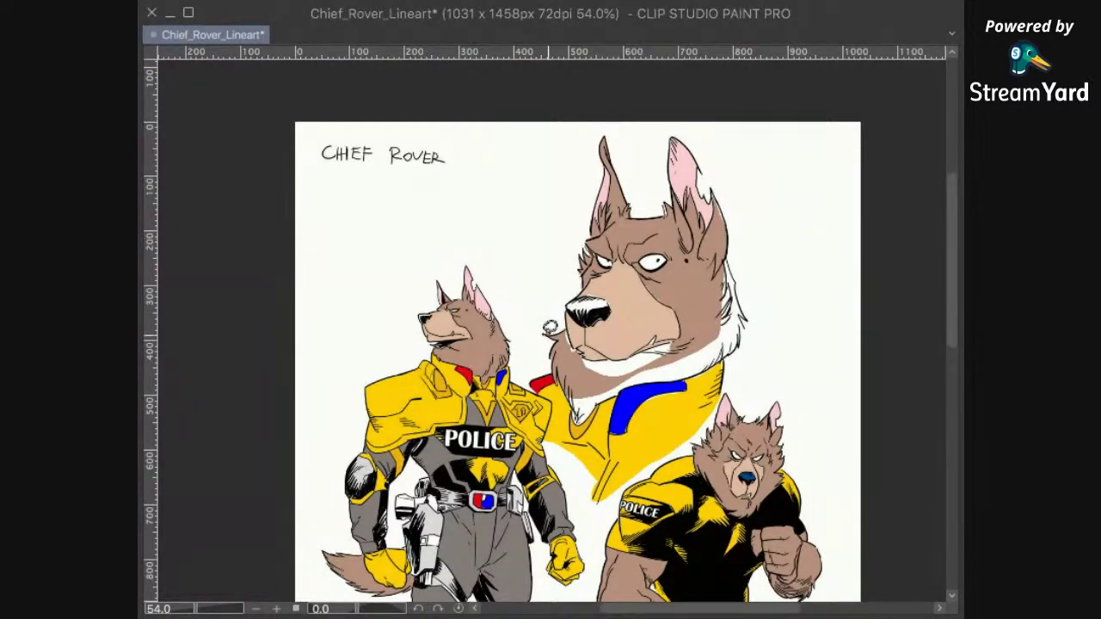
Step: Lasso the lower flap of the standing figure's notched ear and fill it with brown
scroll(540, 326, up, 5)
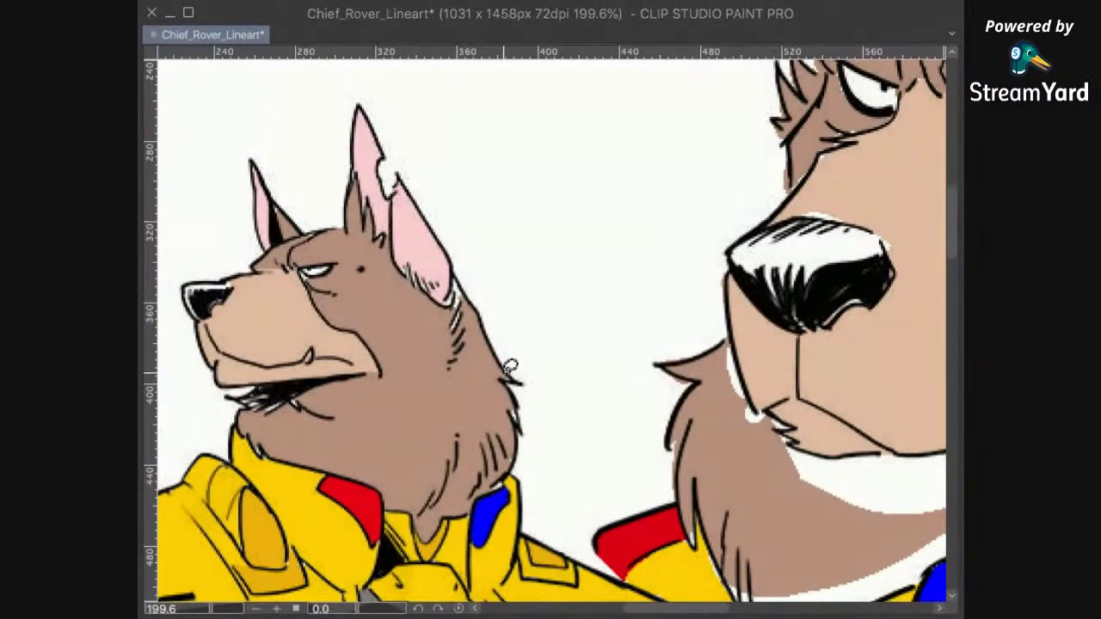
scroll(521, 238, down, 5)
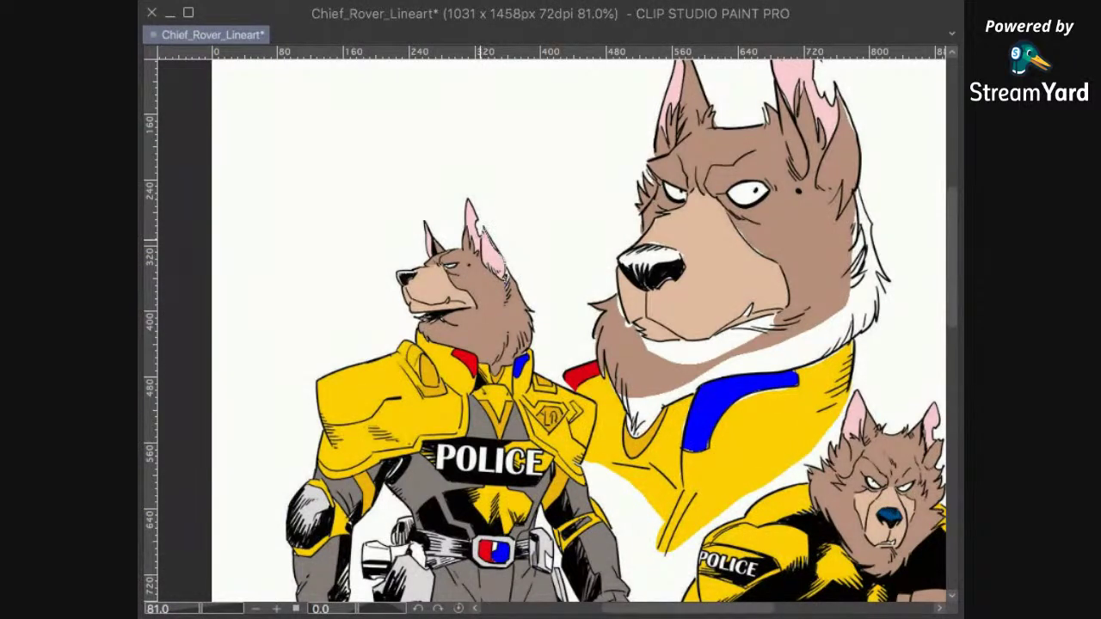
drag(486, 280, 506, 275)
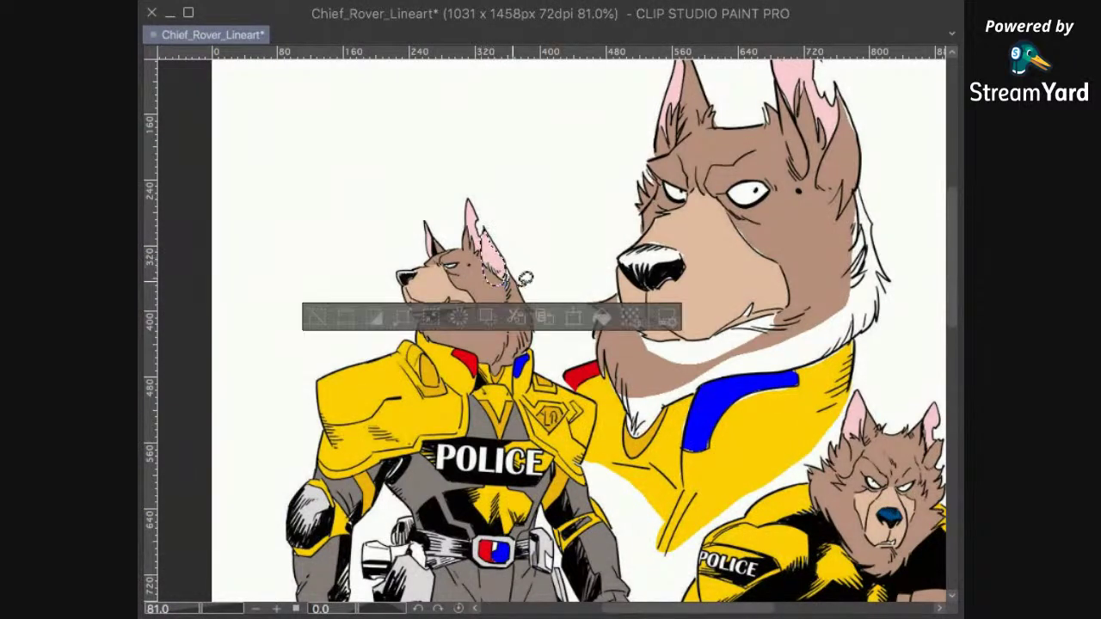
click(602, 317)
click(583, 233)
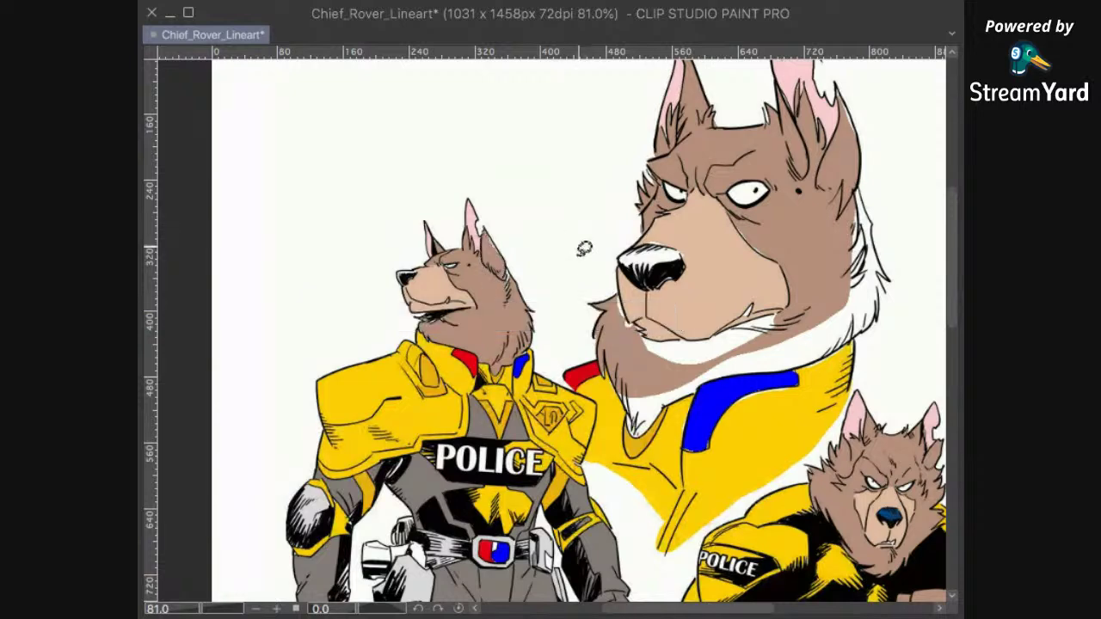
Step: Undo the brown fill on the standing figure's lower ear flap and clear the selection
drag(625, 334, 555, 339)
key(ctrl+z)
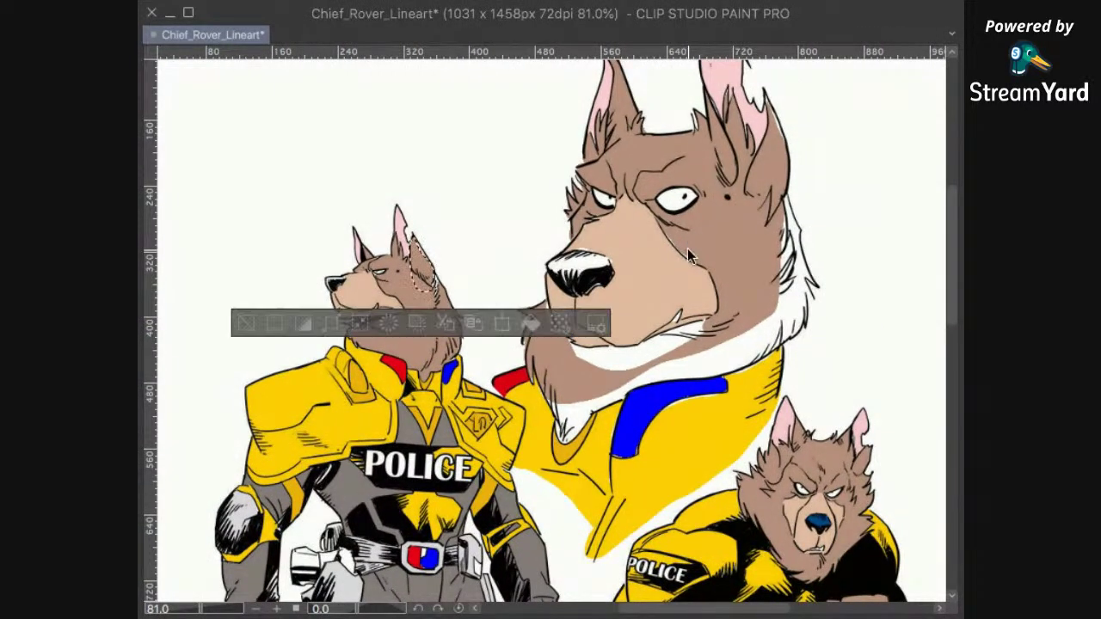
key(ctrl+z)
drag(572, 357, 576, 314)
key(ctrl+z)
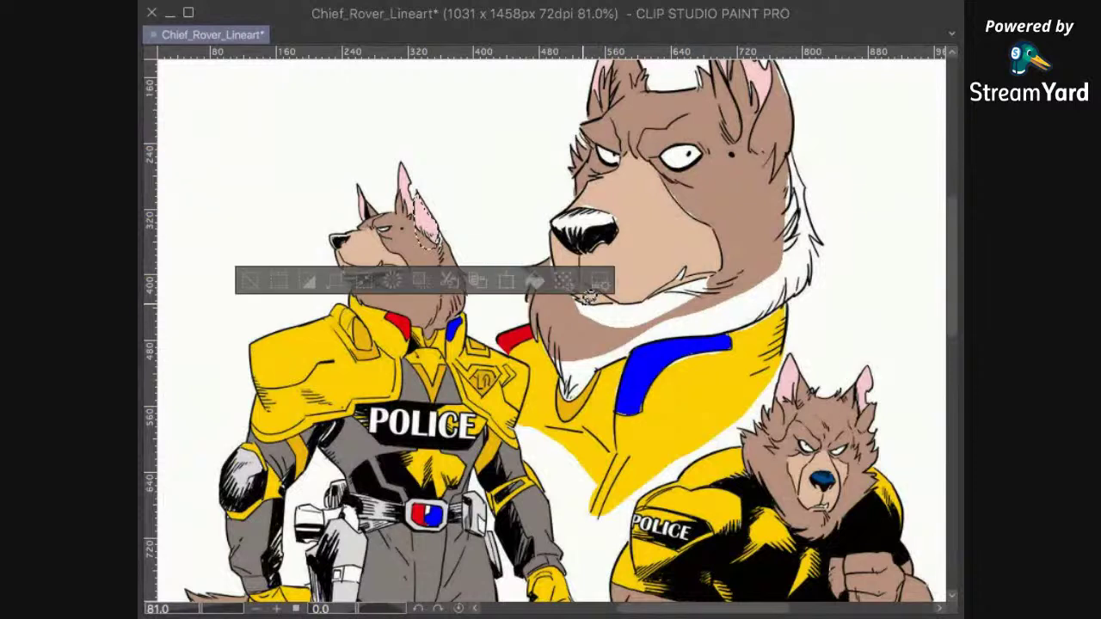
key(ctrl+d)
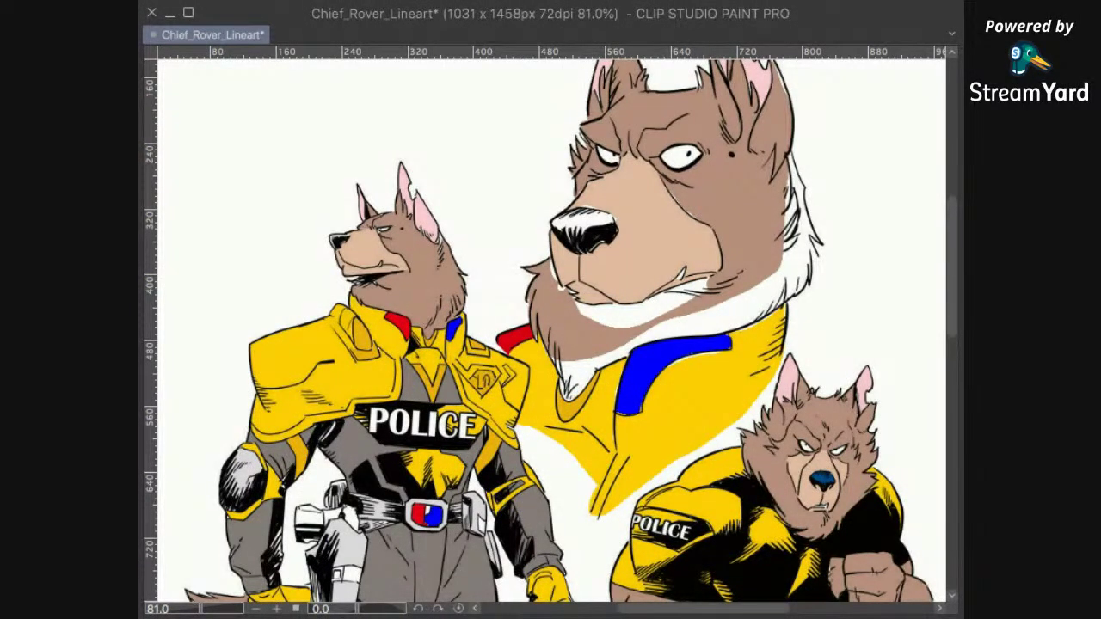
Step: Lasso the standing figure's lower ear flap again and refill it with brown
click(774, 122)
drag(416, 191, 419, 249)
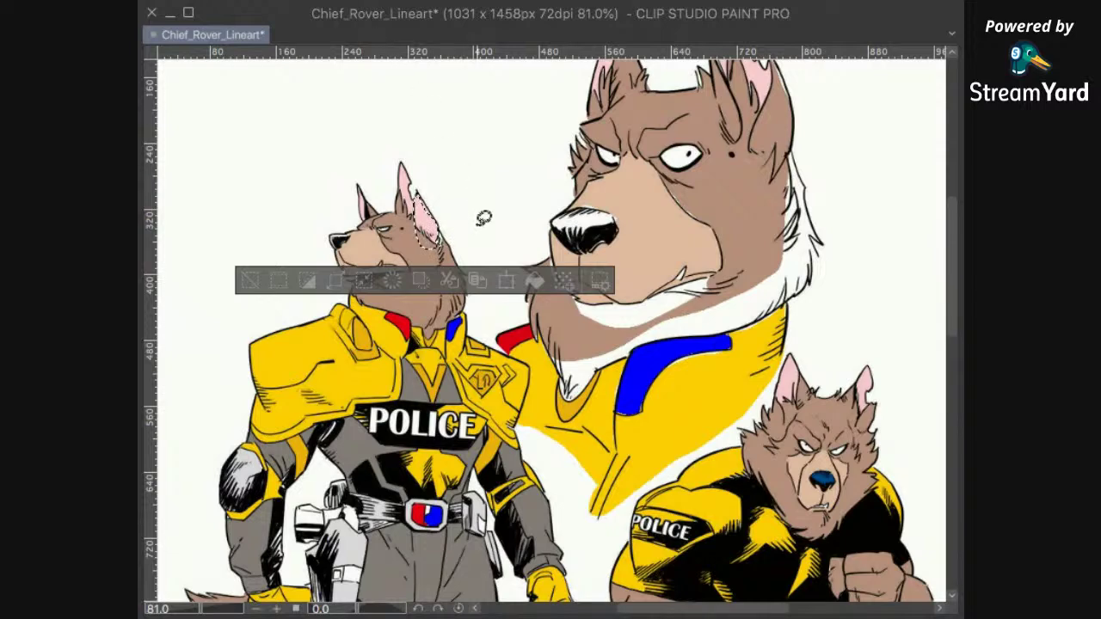
click(537, 282)
key(super+d)
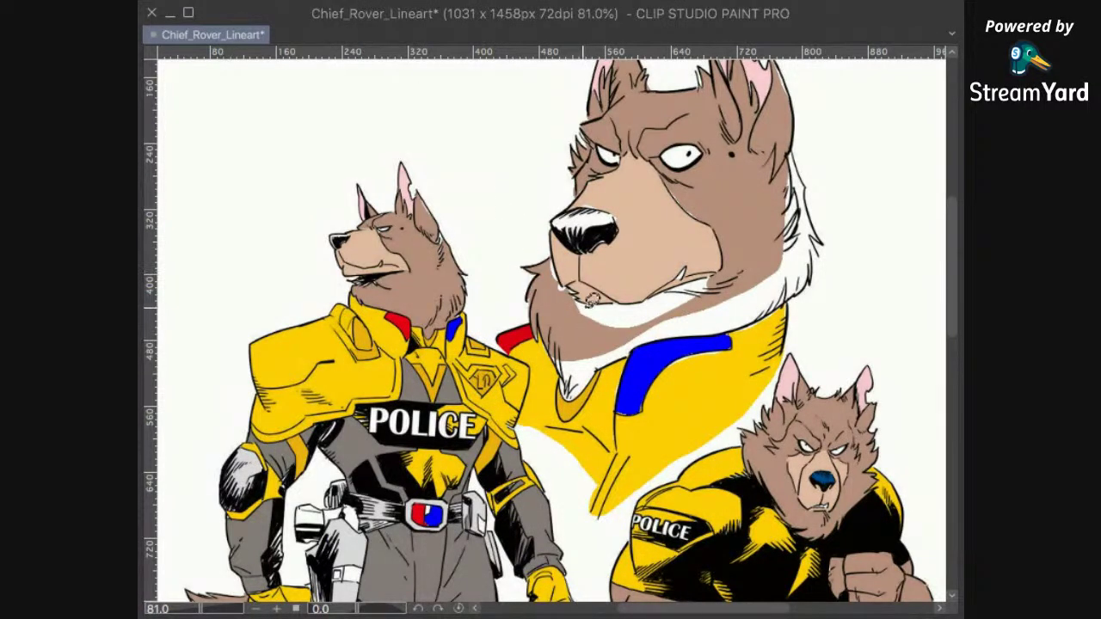
scroll(679, 364, down, 3)
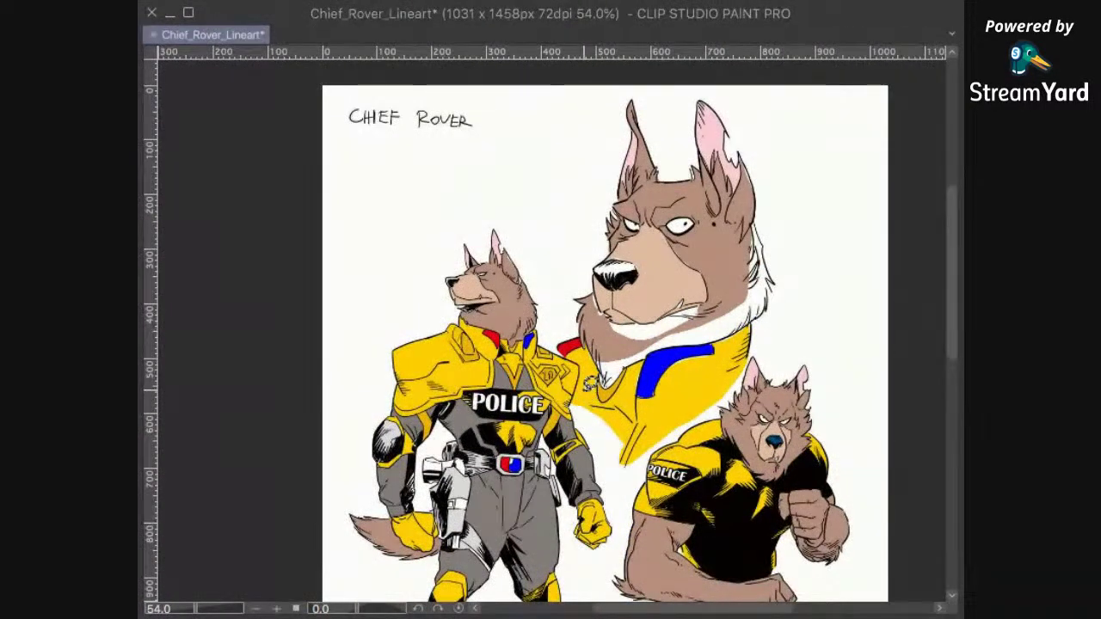
Step: Undo the repeated brown fill on the standing figure's ear flap and deselect
key(super+z)
key(super+z)
key(super+d)
Step: Lasso the furry base and back edge of the profile head's far ear and fill the area with brown
drag(742, 507, 629, 345)
mouse_move(654, 529)
mouse_down()
mouse_move(753, 316)
mouse_move(698, 373)
mouse_up()
scroll(708, 368, up, 5)
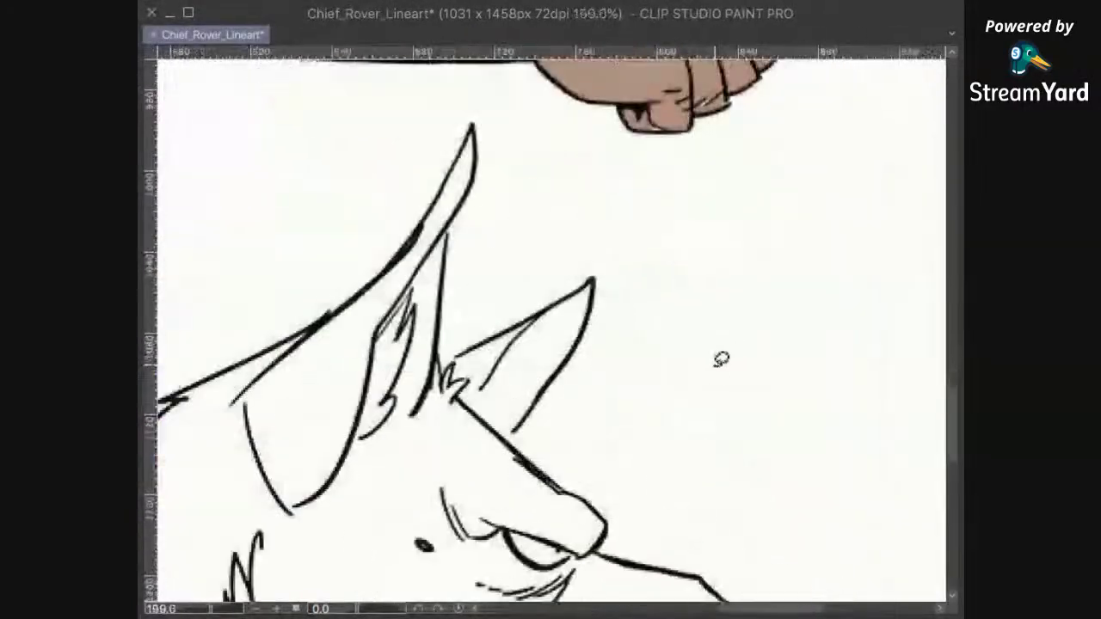
drag(533, 302, 757, 251)
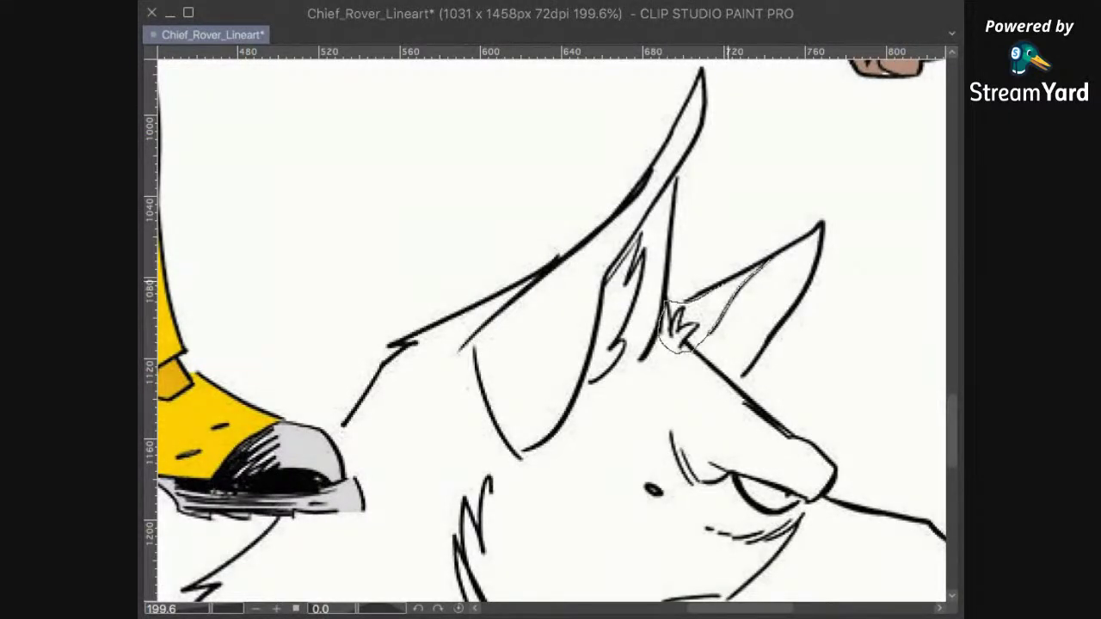
drag(728, 282, 767, 260)
click(821, 386)
key(ctrl+d)
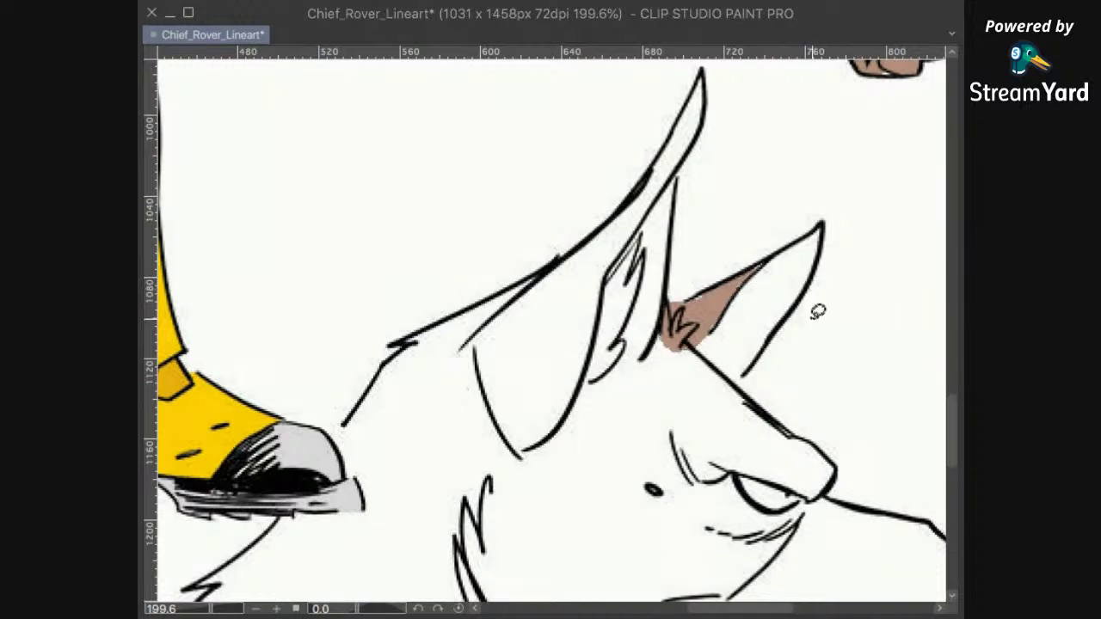
Step: Lasso the outer side of the profile head's near ear with the adjoining back of the head and fill it with brown
scroll(725, 162, down, 1)
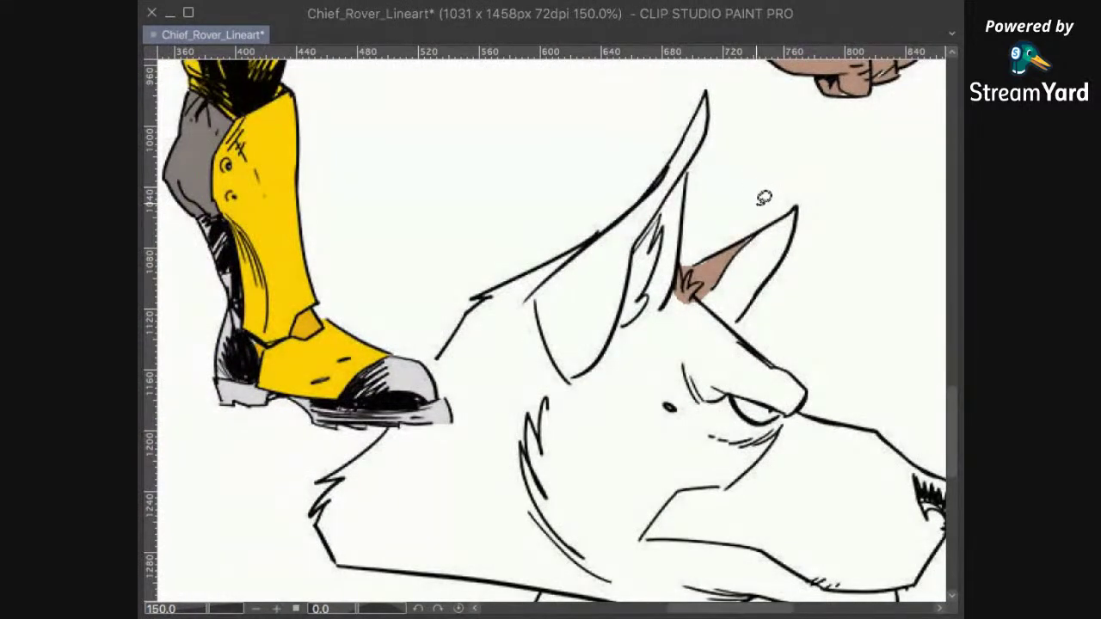
drag(749, 137, 742, 247)
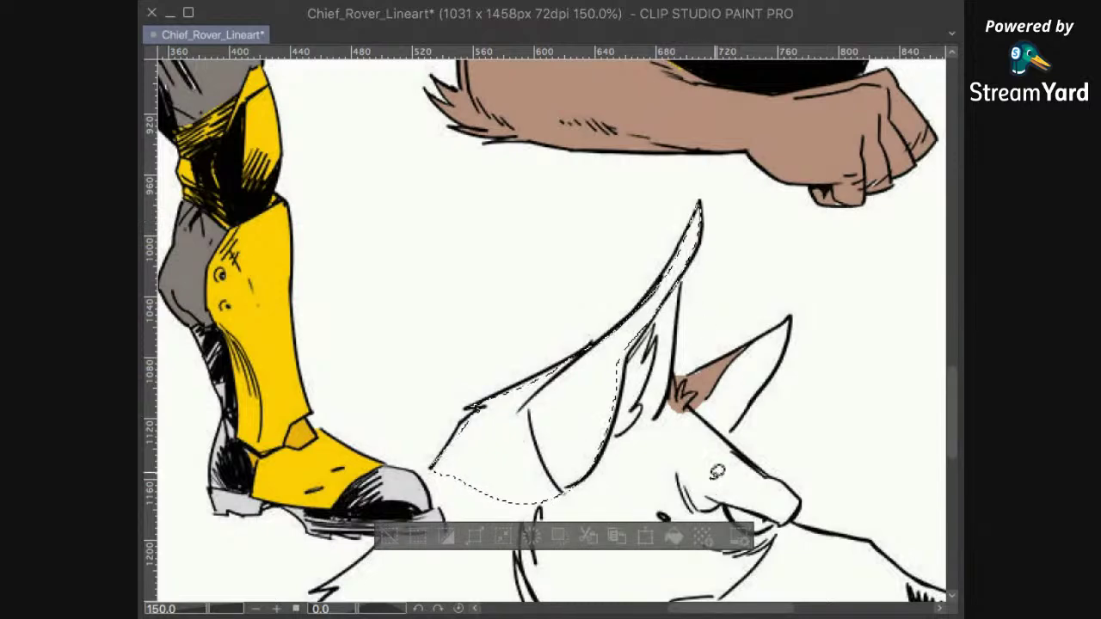
click(663, 532)
drag(730, 408, 791, 237)
key(super+d)
scroll(802, 323, down, 3)
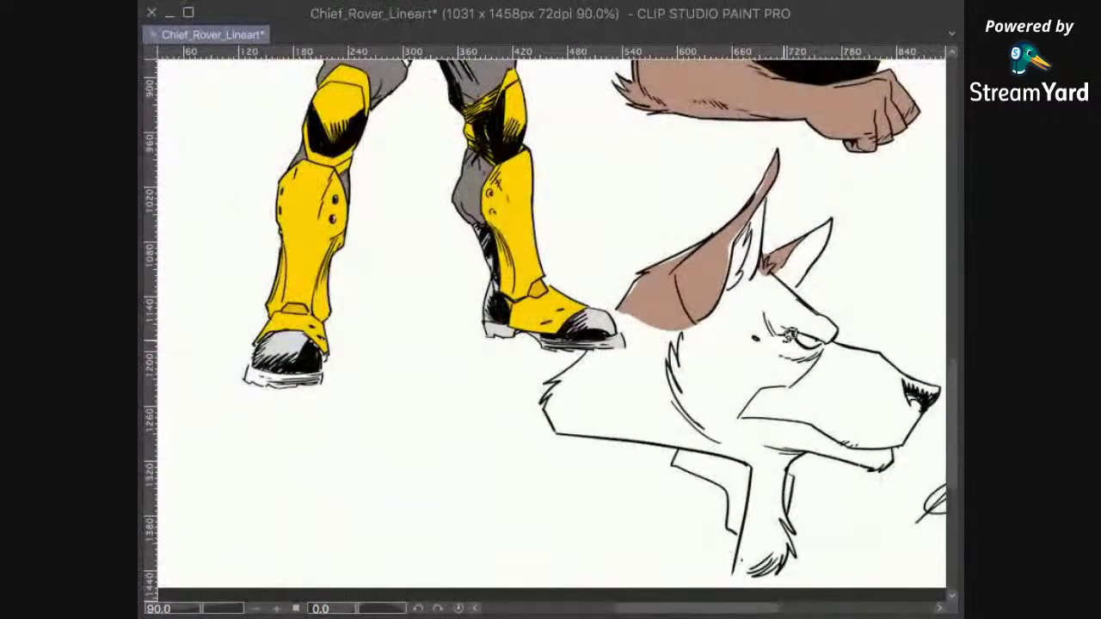
Step: Lasso the white gaps along the near ear's tip and front edge and fill them with brown
scroll(780, 330, up, 4)
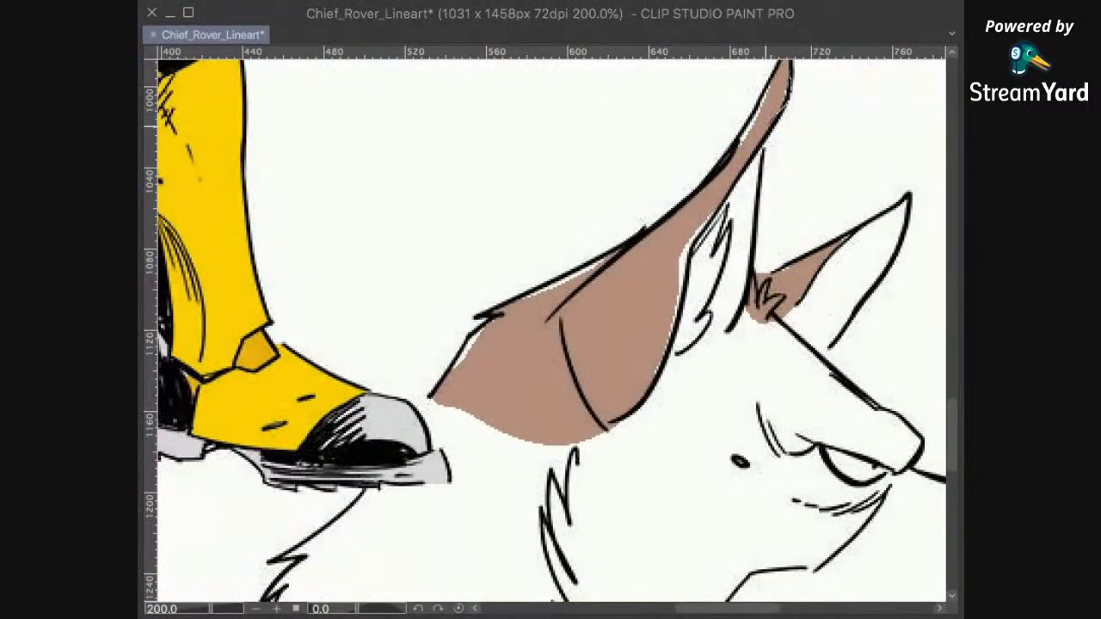
drag(783, 90, 787, 80)
key(alt+Delete)
key(super+d)
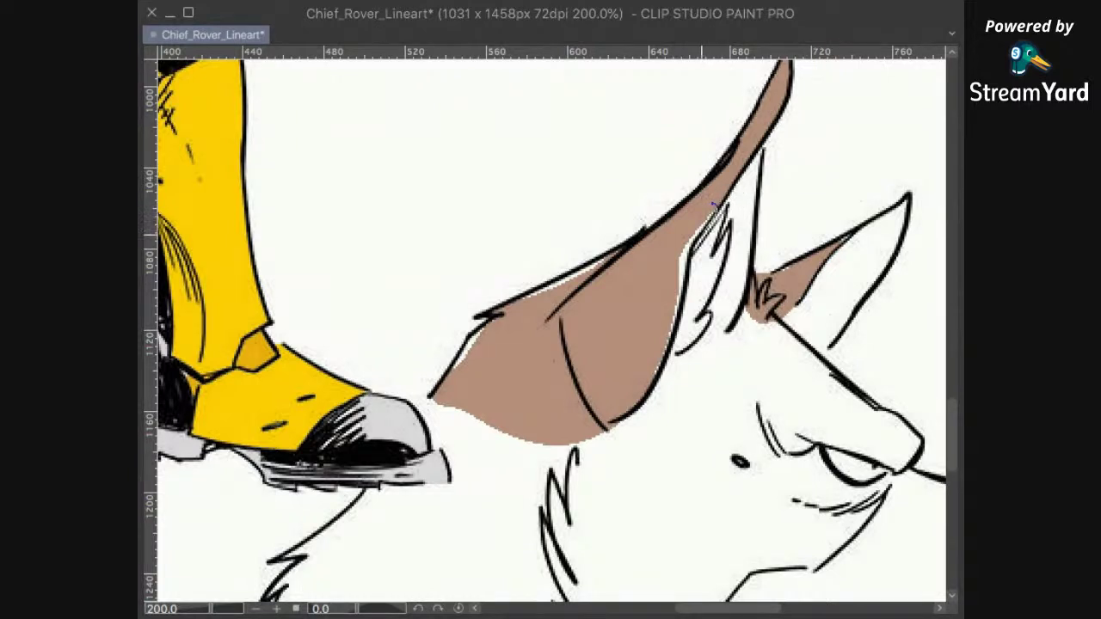
drag(712, 204, 653, 379)
click(781, 416)
key(ctrl+d)
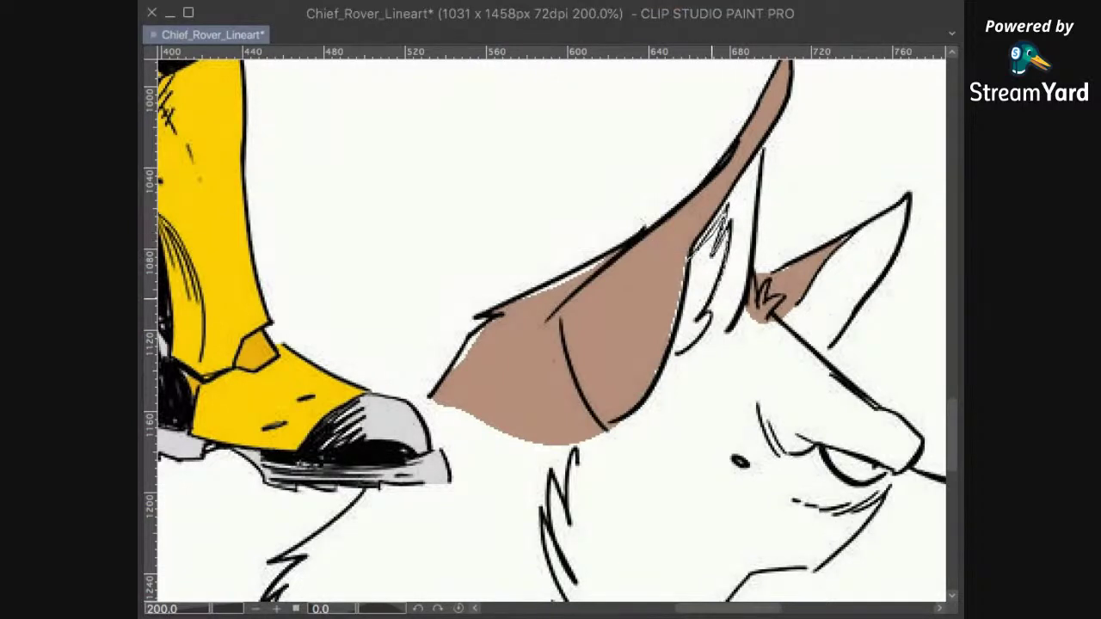
Step: Lasso the near ear's inner fur tuft and the gaps between its upper strokes and fill them with brown
drag(632, 403, 612, 404)
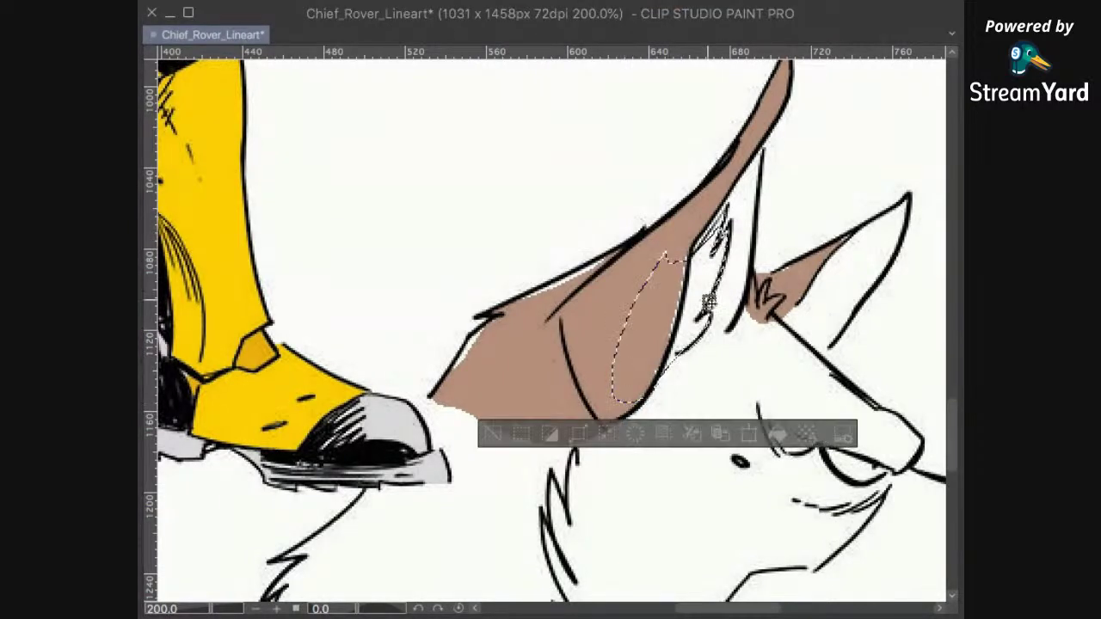
click(774, 434)
key(ctrl+d)
scroll(727, 260, up, 2)
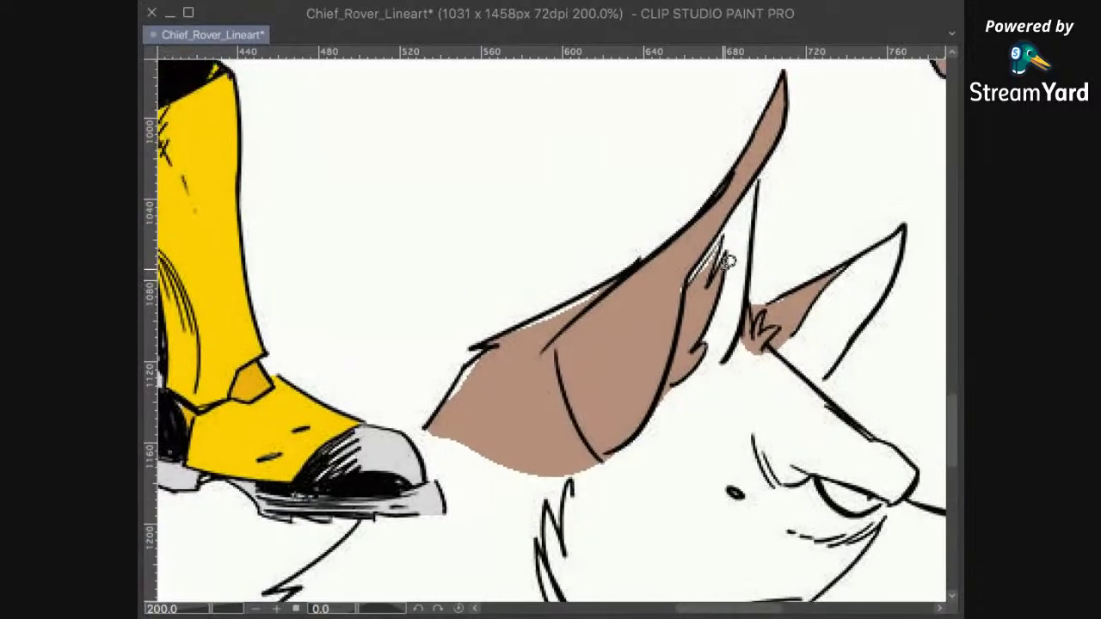
drag(684, 290, 708, 278)
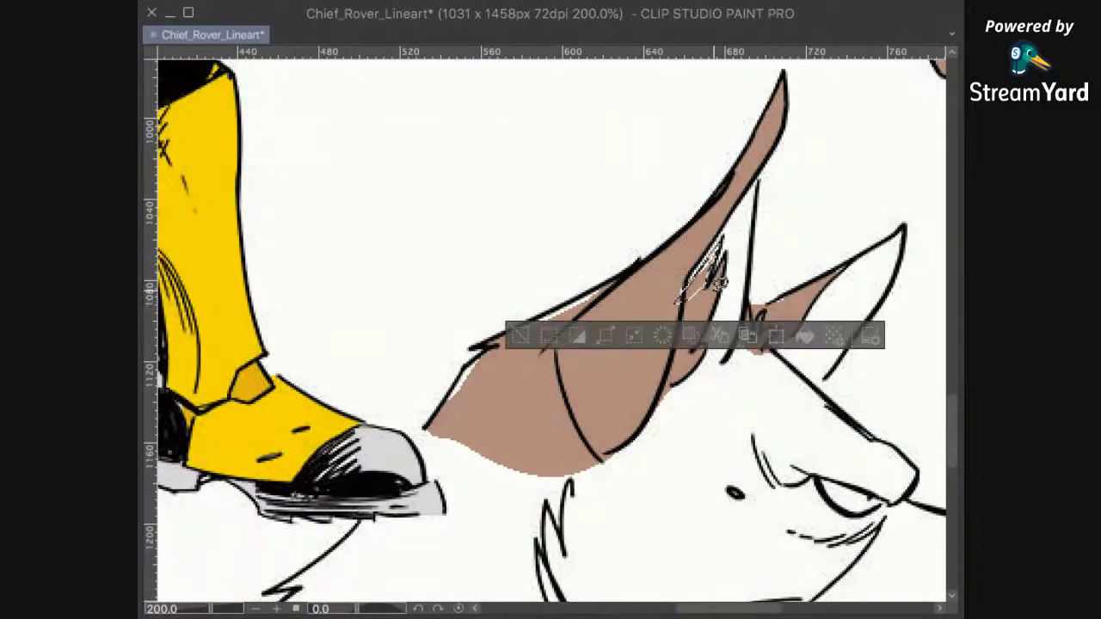
click(804, 335)
mouse_move(765, 365)
mouse_down()
mouse_move(736, 240)
mouse_move(587, 202)
mouse_up()
key(ctrl+d)
Step: Pick up the tan muzzle colour from the already coloured figures for the profile head's muzzle
drag(892, 429, 795, 264)
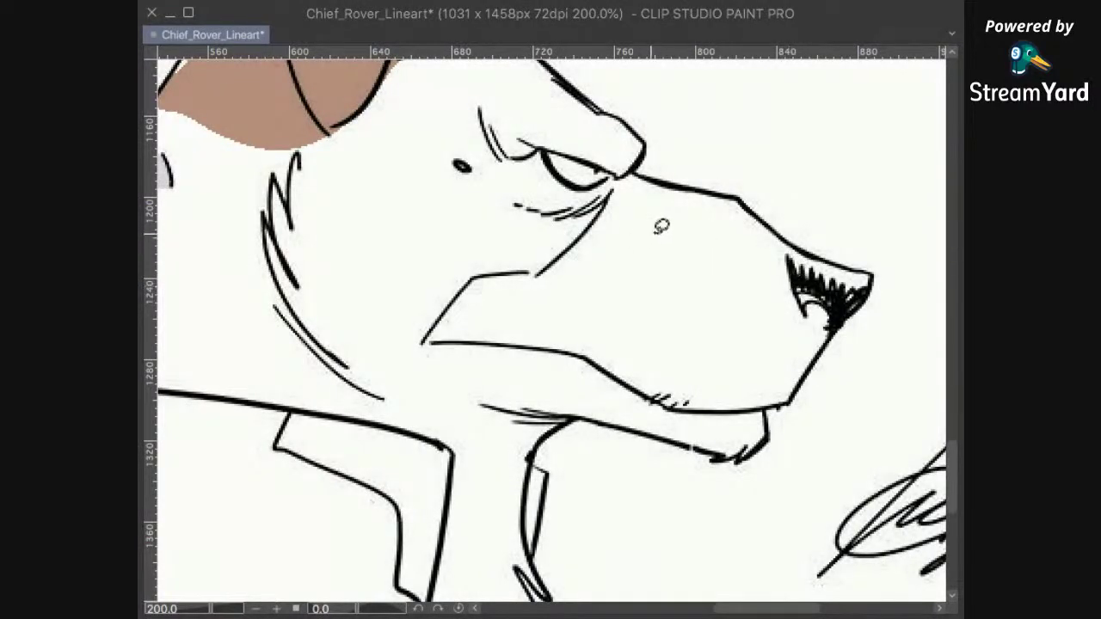
scroll(708, 248, down, 5)
drag(692, 193, 720, 432)
drag(681, 101, 746, 393)
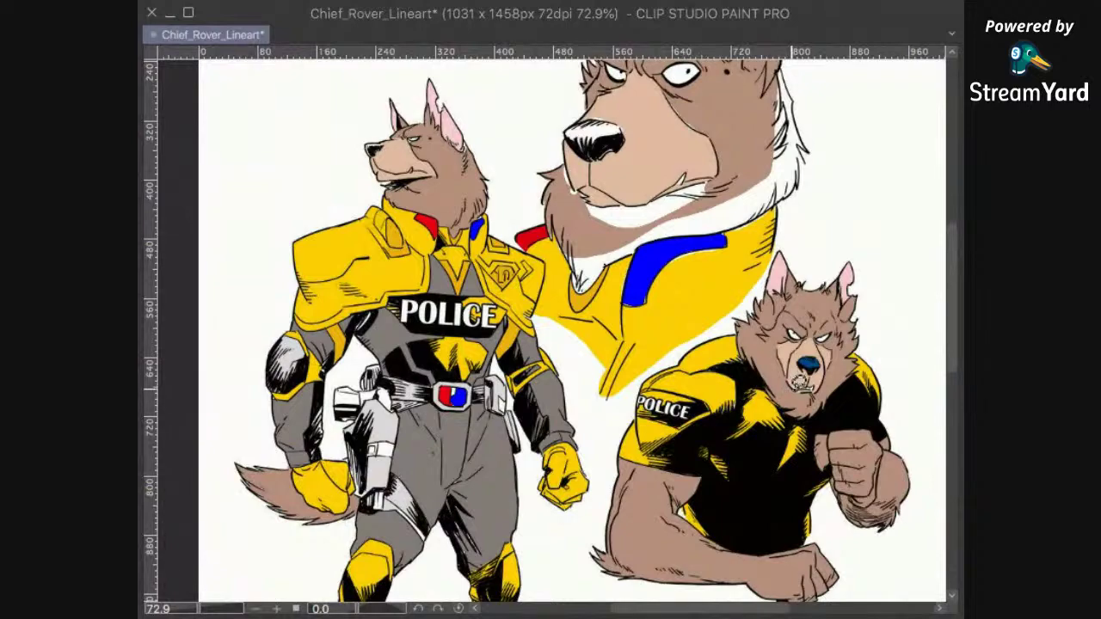
scroll(811, 406, down, 10)
scroll(757, 318, right, 2)
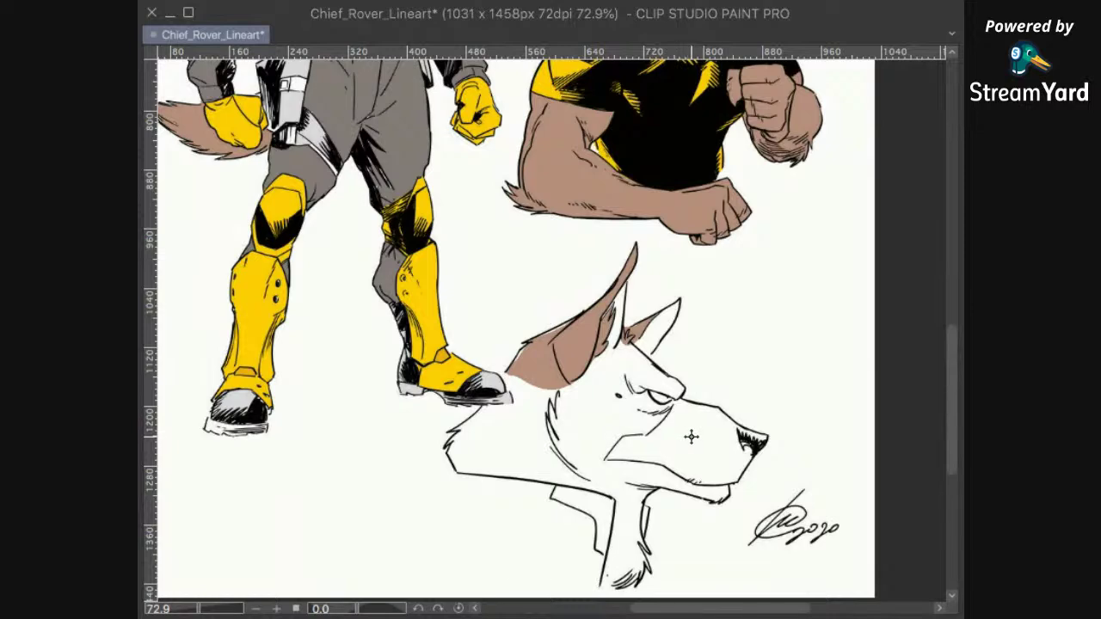
Step: Try to bucket-fill the profile head's muzzle with tan
click(718, 463)
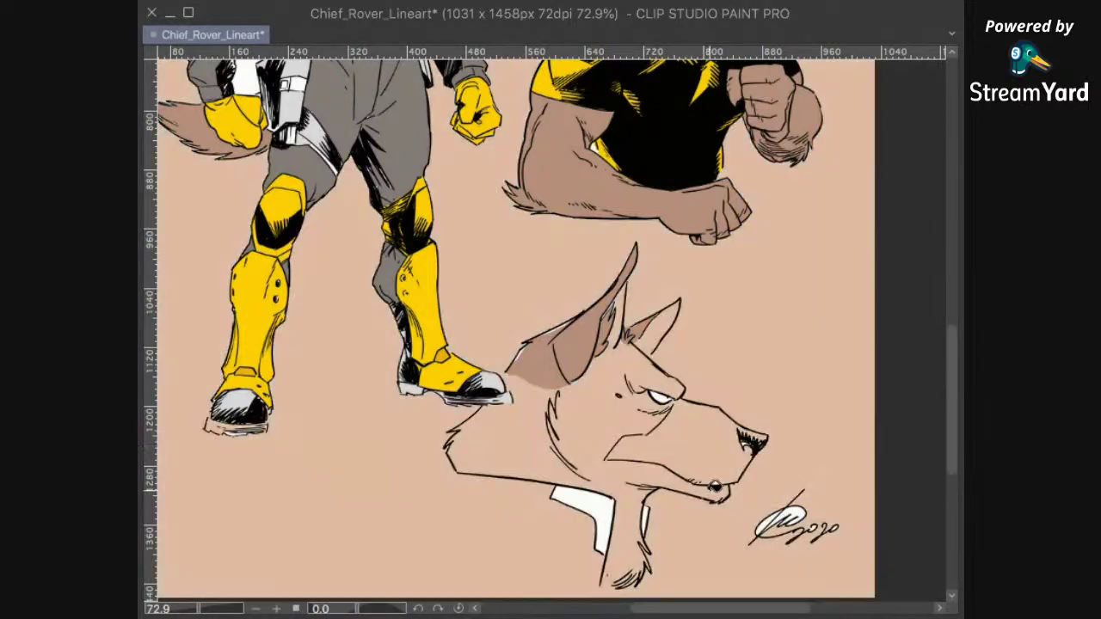
key(ctrl+z)
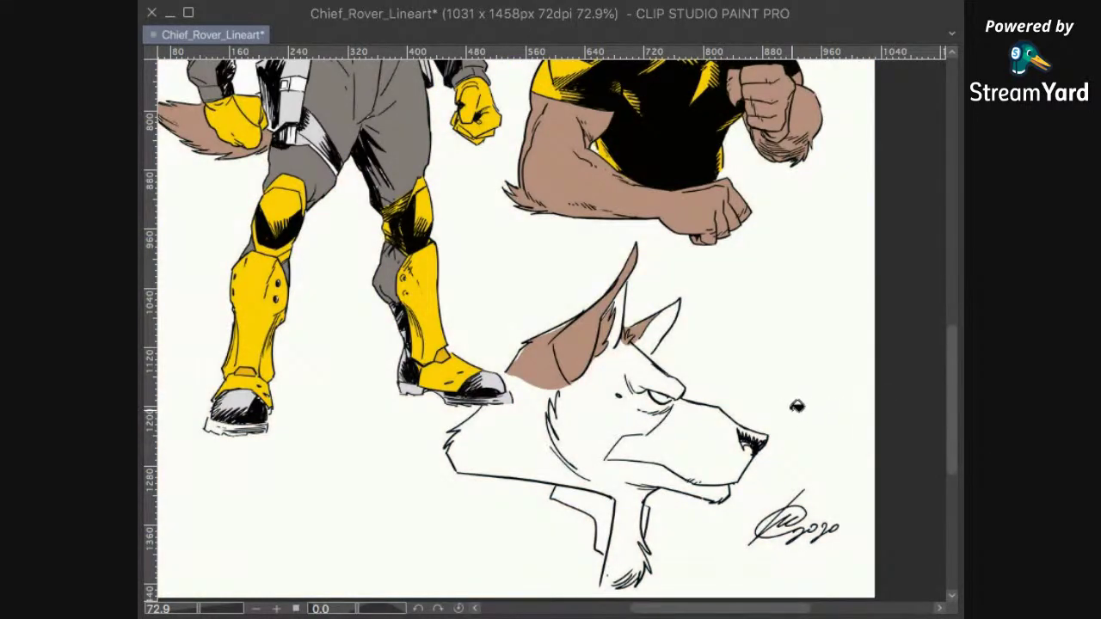
Step: Lasso the profile head's muzzle from the eye corner to the nose and mouth line and fill it with tan
scroll(797, 407, up, 5)
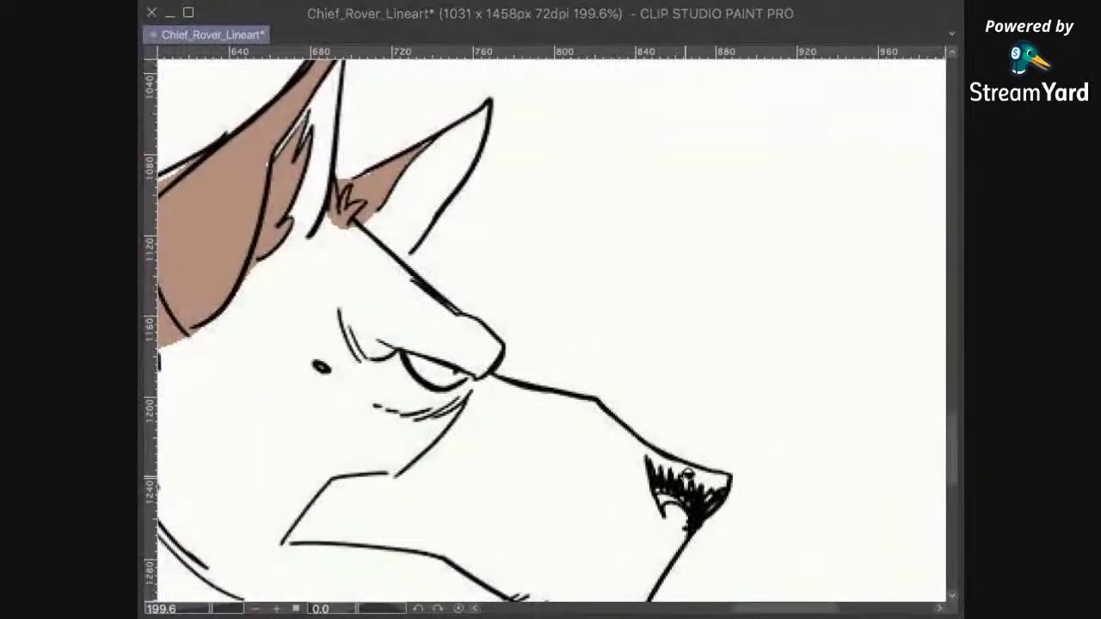
drag(645, 497, 750, 378)
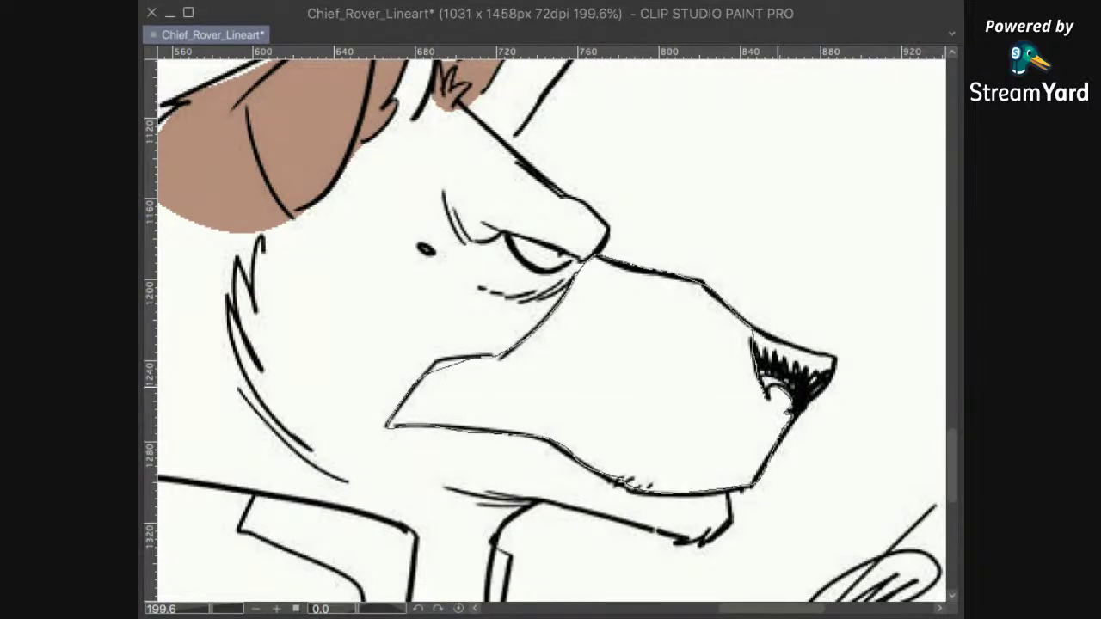
drag(768, 399, 767, 395)
click(700, 527)
key(super+d)
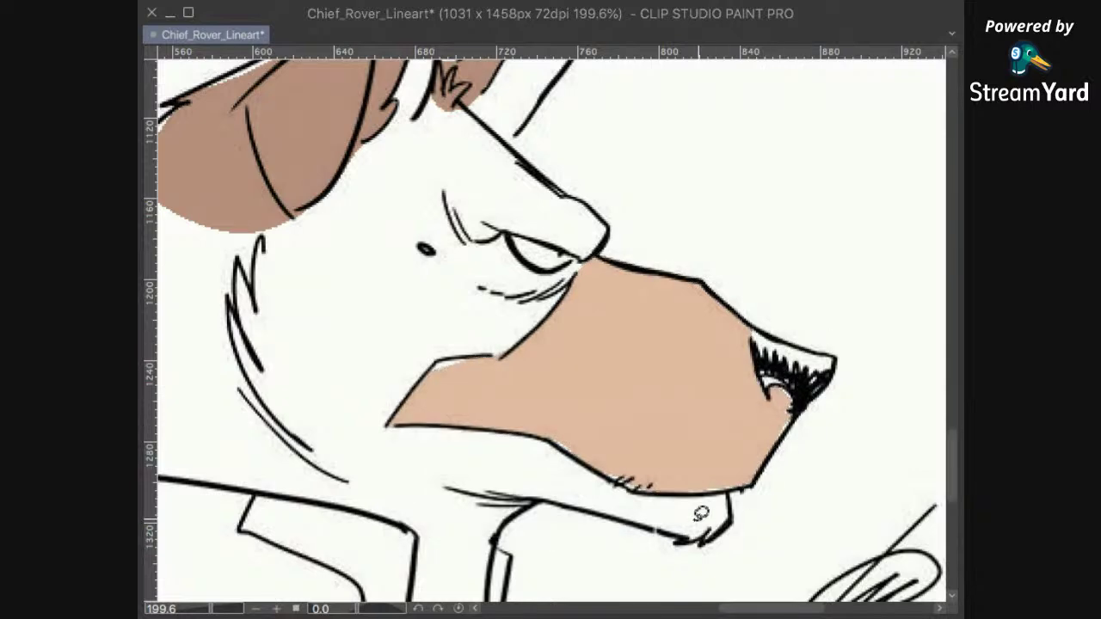
Step: Lasso the white gap along the muzzle's upper rear edge and fill it with tan
drag(637, 473, 704, 462)
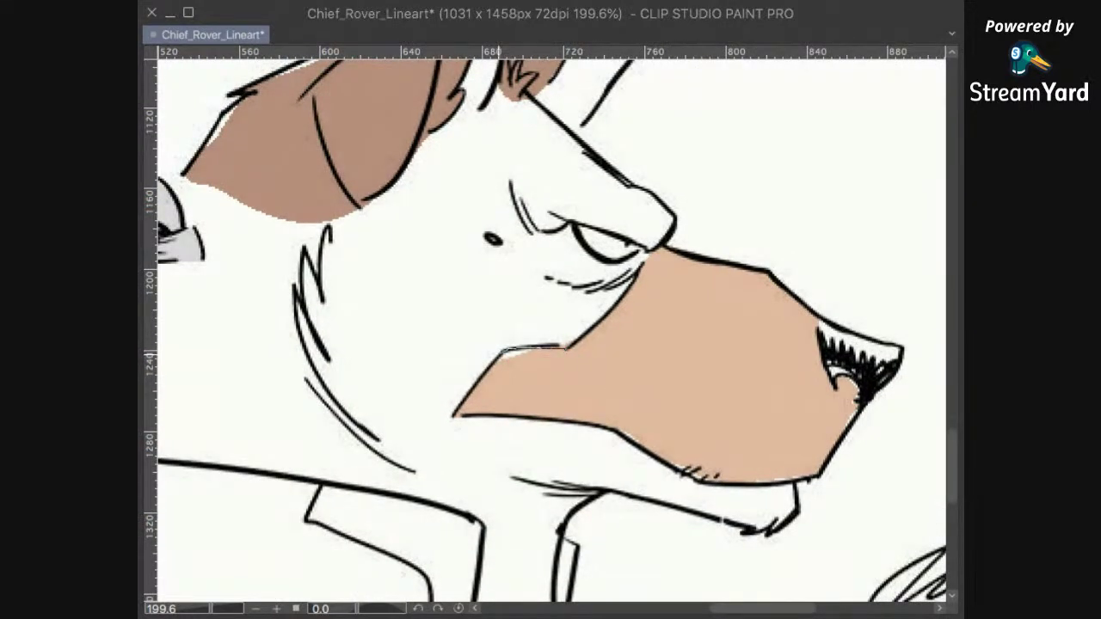
drag(500, 358, 500, 362)
click(634, 406)
key(super+d)
Step: Lasso the inner area of the profile head's far ear and fill it with pink
scroll(697, 395, down, 5)
scroll(698, 395, down, 3)
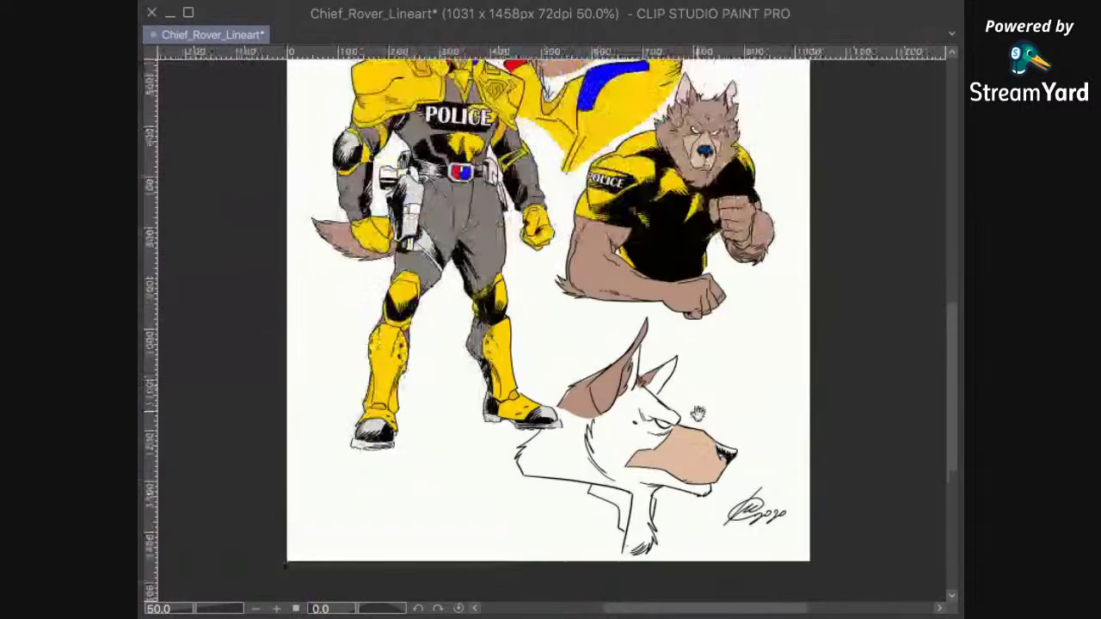
scroll(693, 392, up, 4)
drag(665, 398, 708, 438)
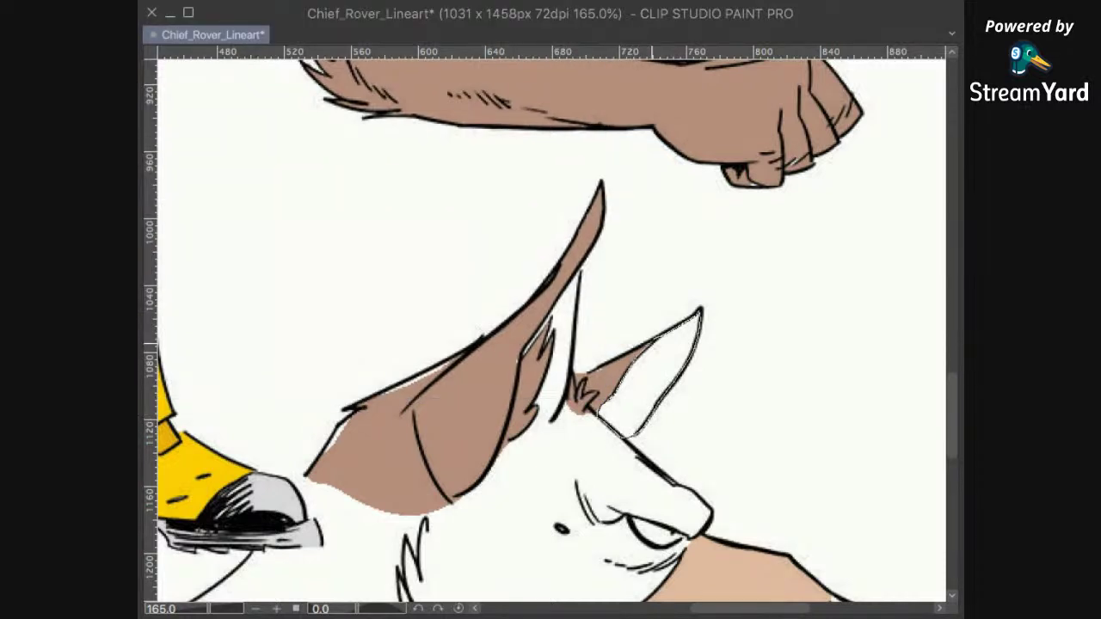
drag(652, 344, 650, 346)
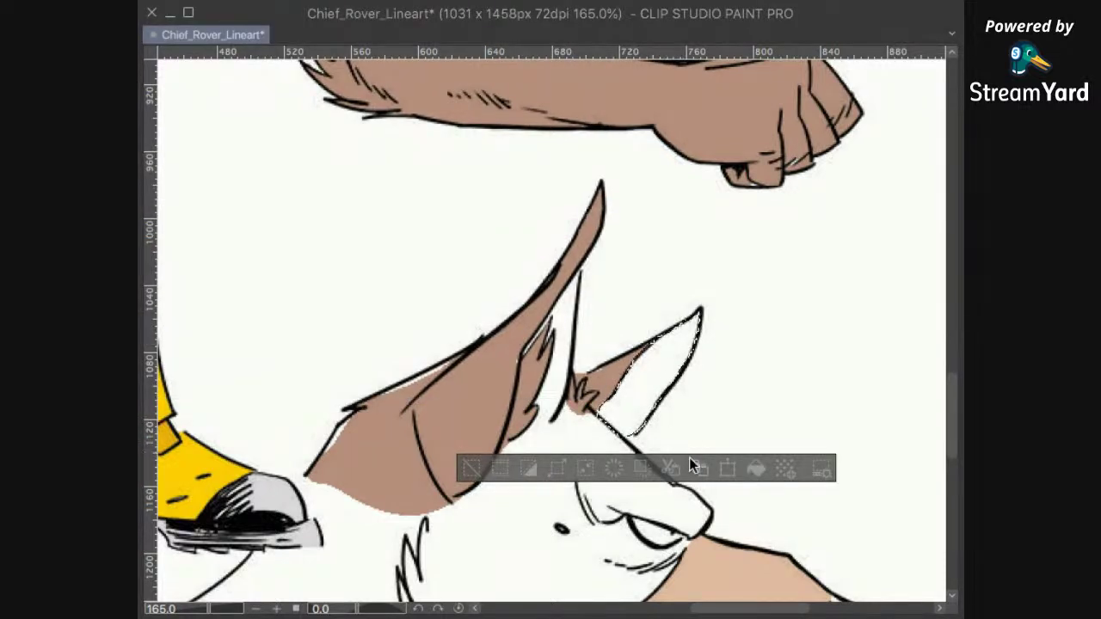
click(756, 469)
key(super+d)
Step: Lasso the near ear's inner area between the fur tuft and the front outline and fill it with pink
drag(649, 374, 706, 377)
drag(605, 337, 579, 344)
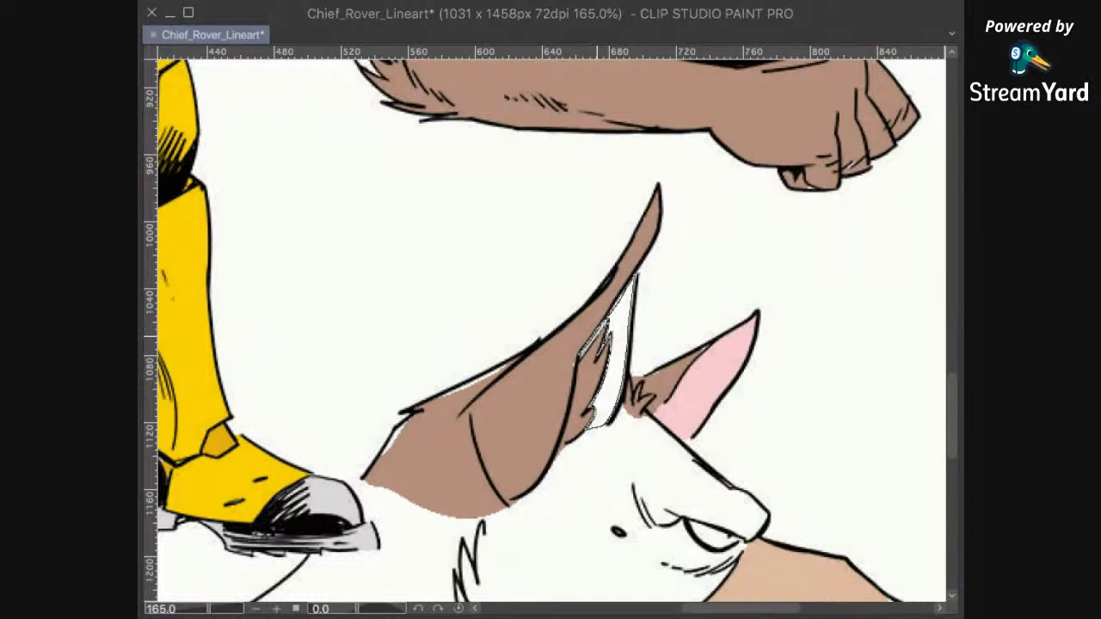
drag(597, 337, 586, 349)
click(714, 462)
key(super+d)
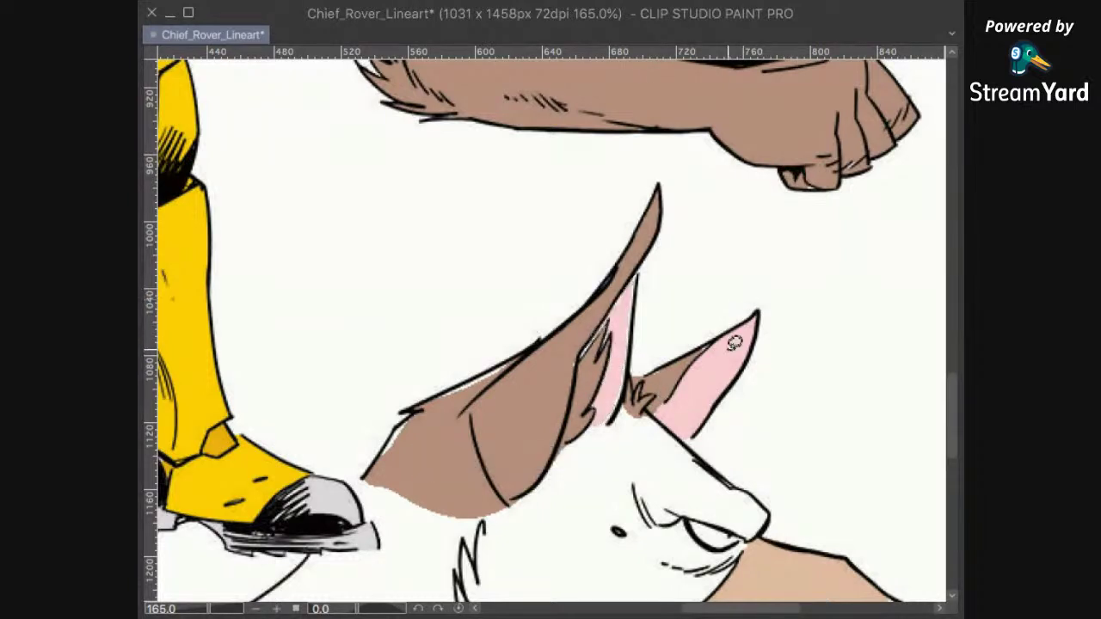
Step: Brush pink into the white gaps along the near ear's inner outline and beside the upper fur tuft
scroll(709, 303, up, 1)
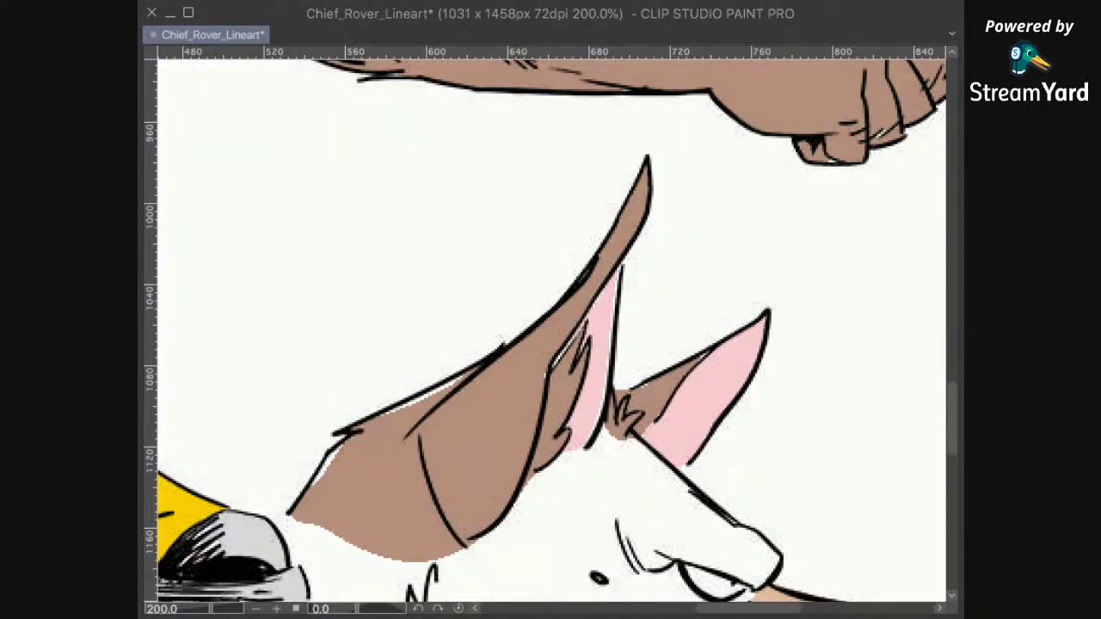
scroll(613, 368, up, 2)
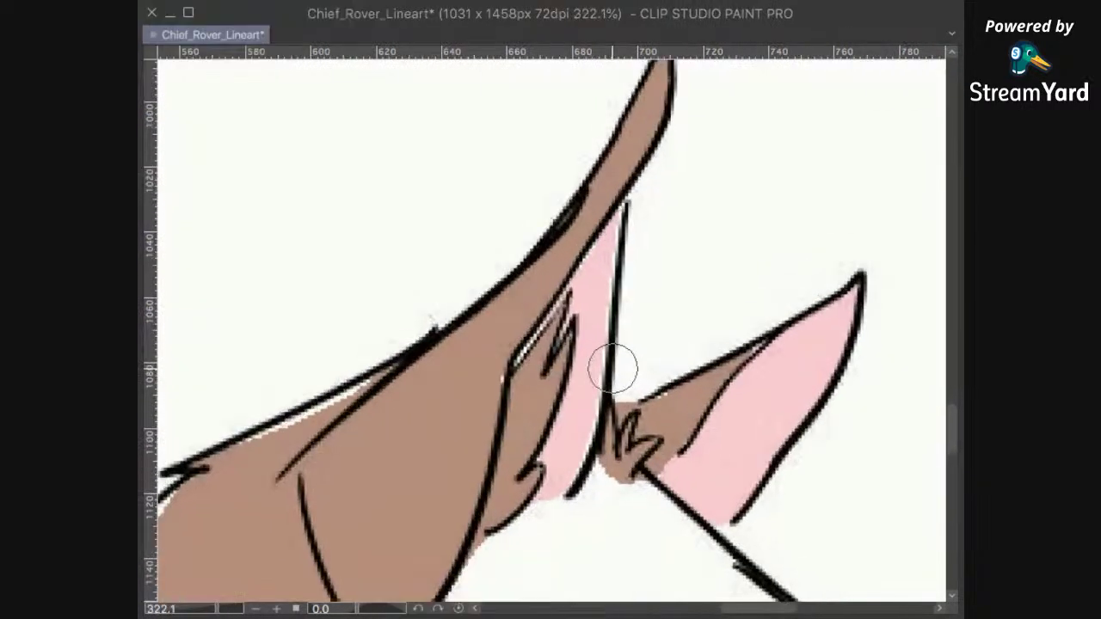
scroll(610, 384, up, 1)
mouse_move(533, 537)
mouse_down()
mouse_move(585, 404)
mouse_move(604, 177)
mouse_up()
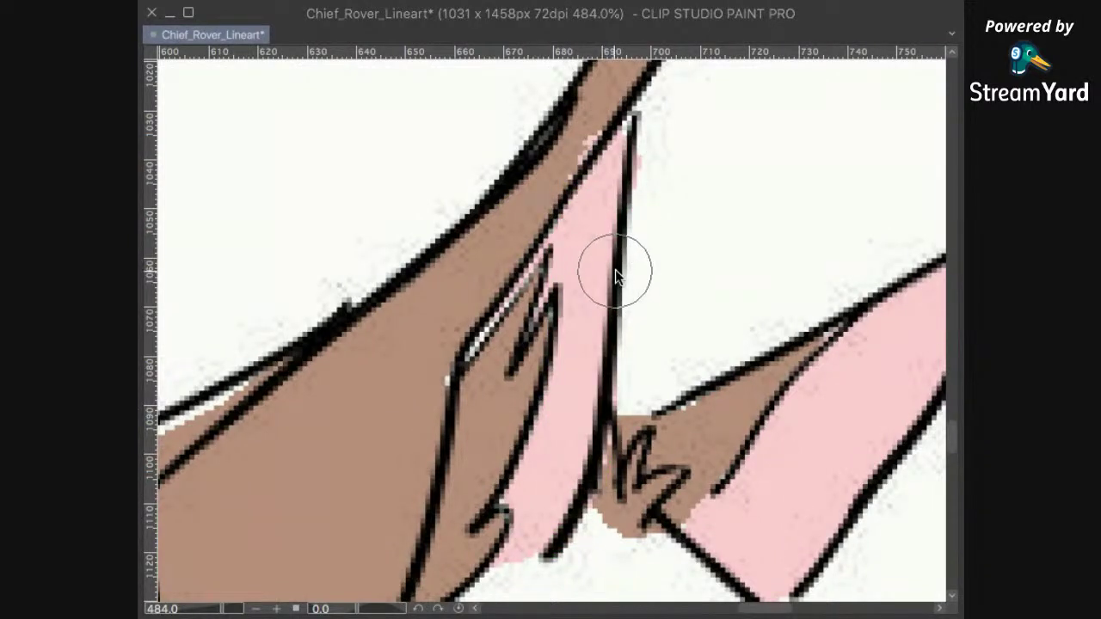
drag(628, 114, 572, 484)
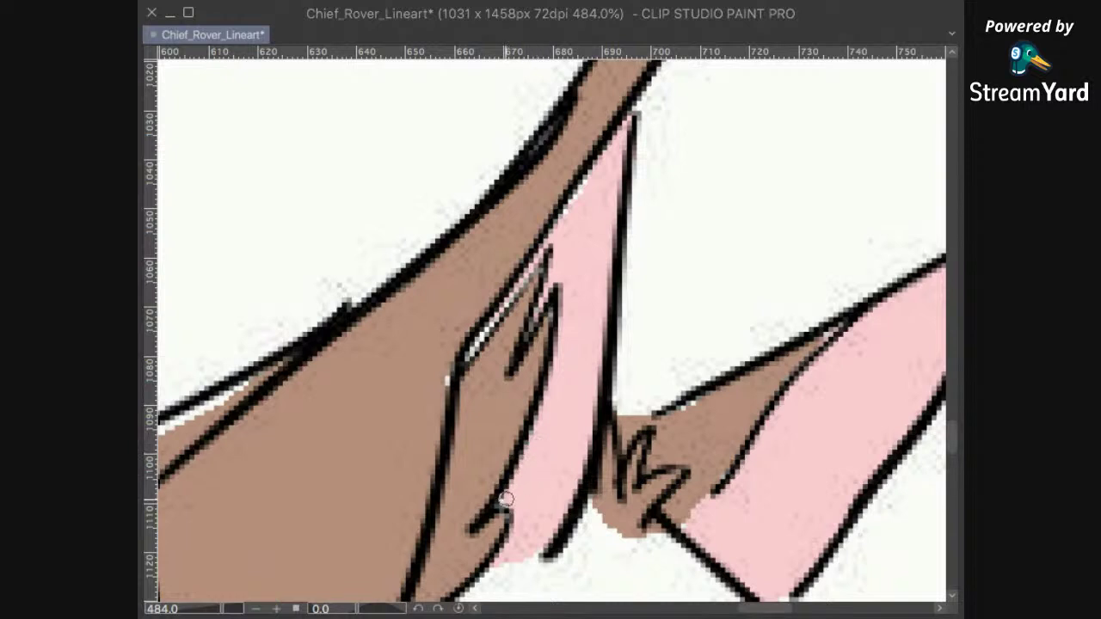
drag(609, 147, 472, 347)
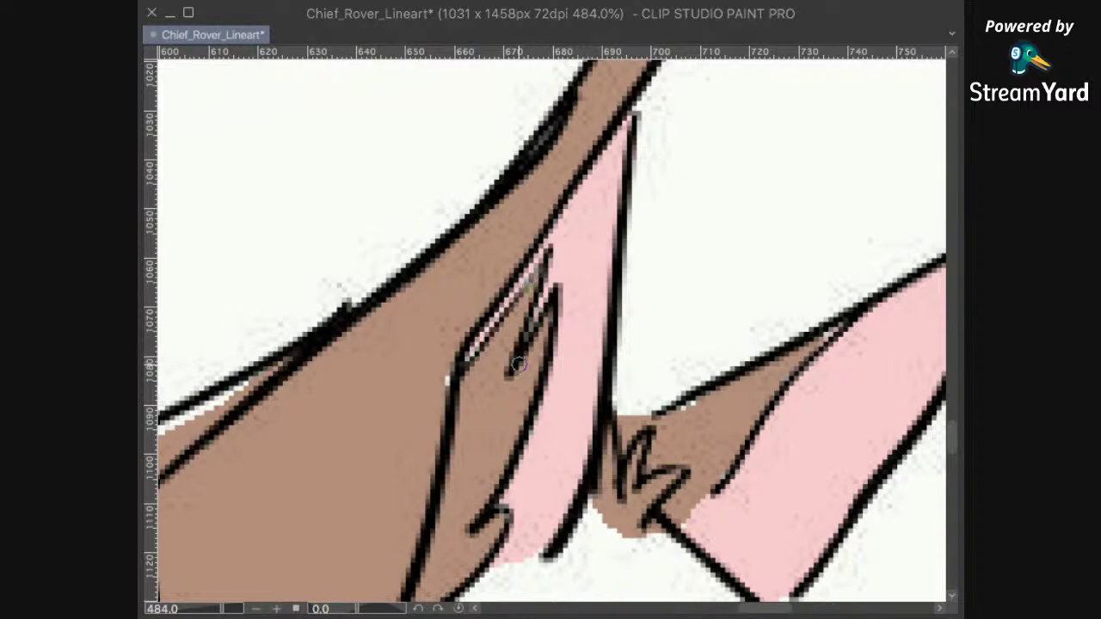
Step: Touch up the remaining white specks along the near ear's fold line and the narrow slit beside the fur tuft
drag(449, 369, 453, 393)
mouse_move(487, 468)
mouse_down()
mouse_move(465, 380)
mouse_move(451, 441)
mouse_up()
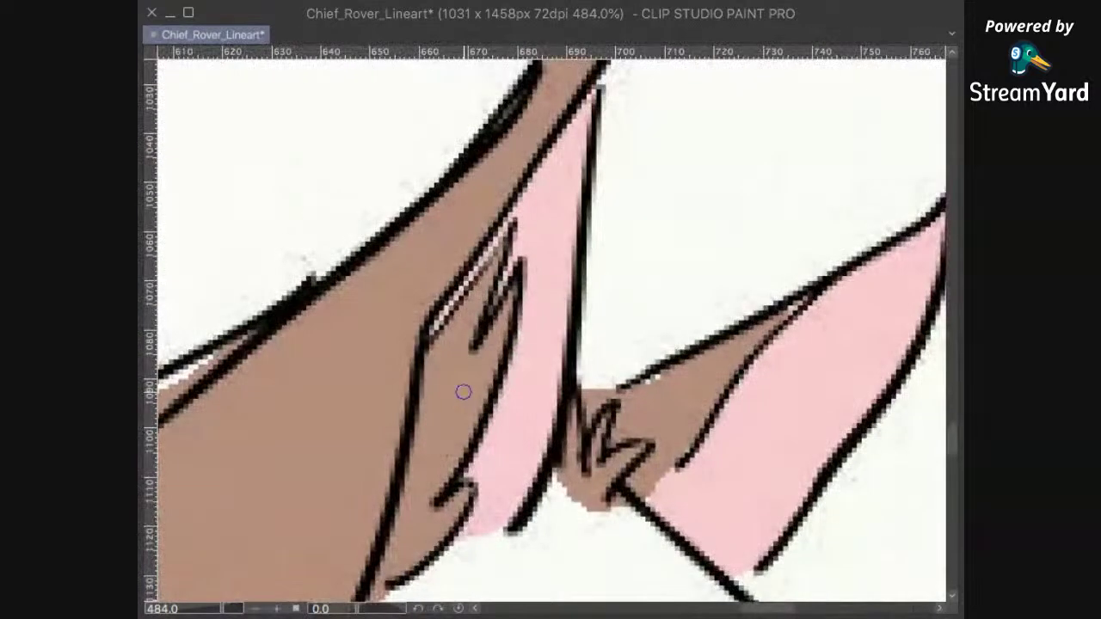
drag(448, 311, 432, 337)
drag(627, 487, 724, 291)
Step: Lasso the profile head's face from brow to rear cheek, leaving out the eye area, and fill the selection with pink
scroll(722, 290, down, 6)
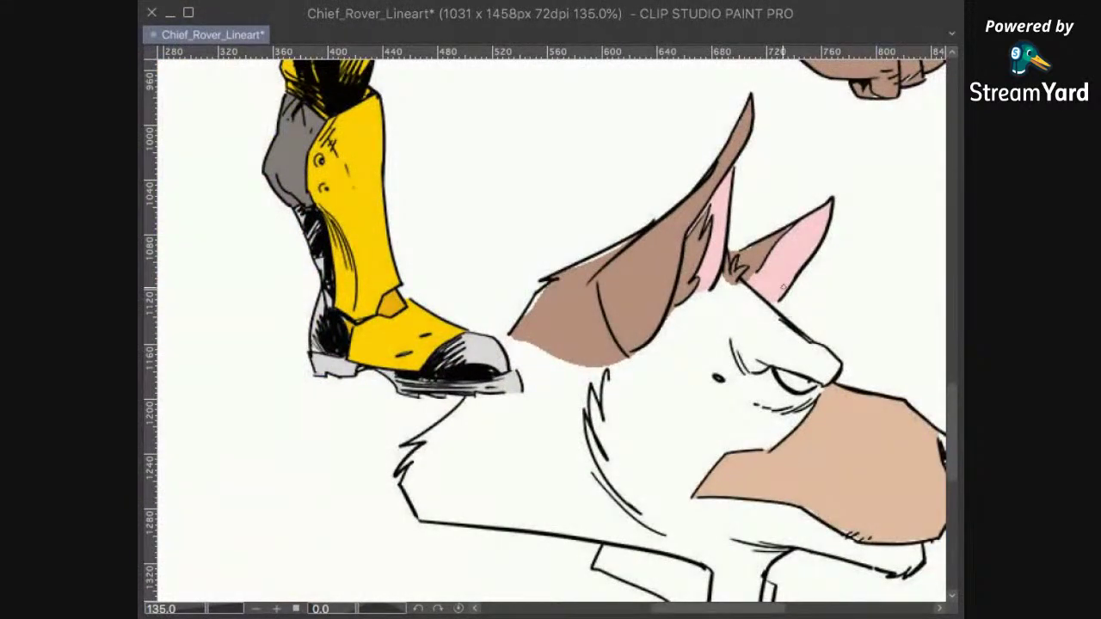
mouse_move(782, 320)
mouse_down()
mouse_move(642, 234)
mouse_move(629, 211)
mouse_up()
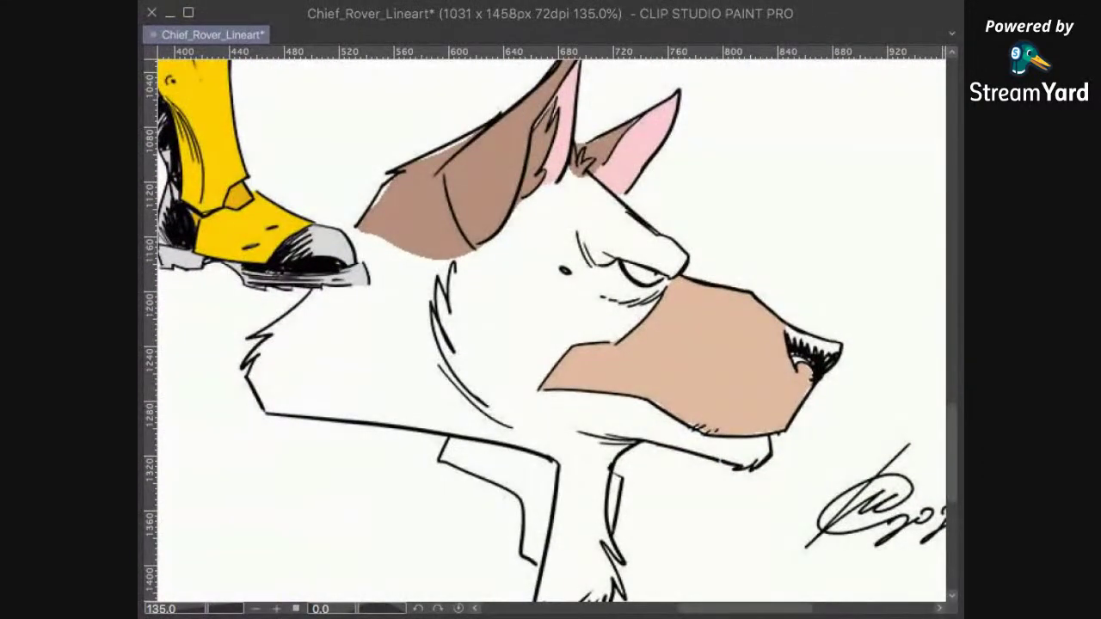
scroll(748, 284, up, 4)
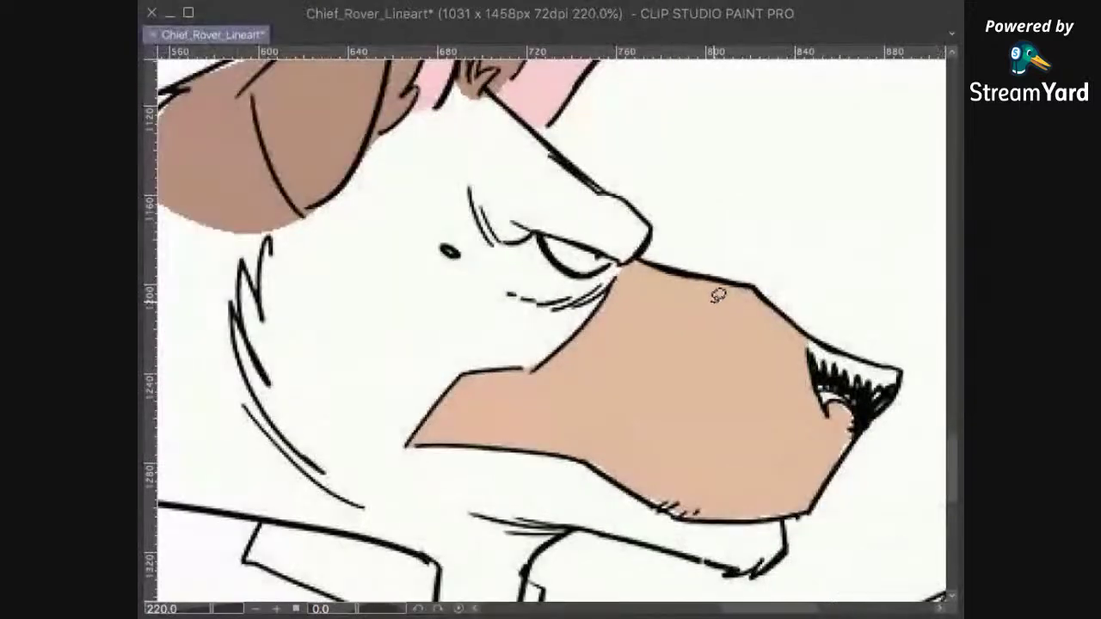
drag(738, 235, 745, 361)
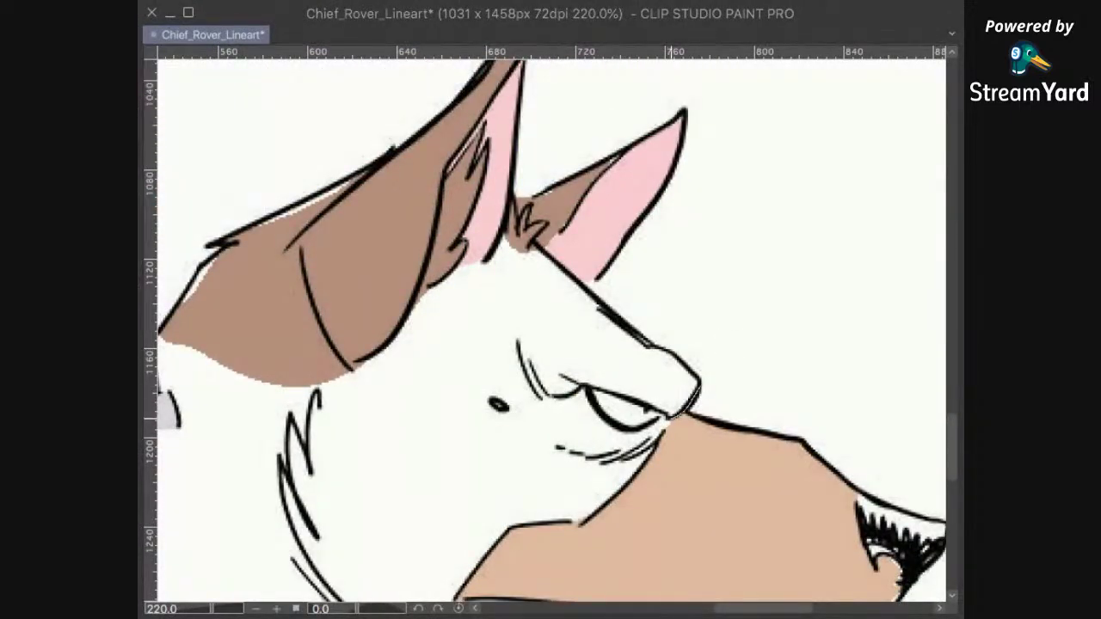
drag(652, 408, 585, 385)
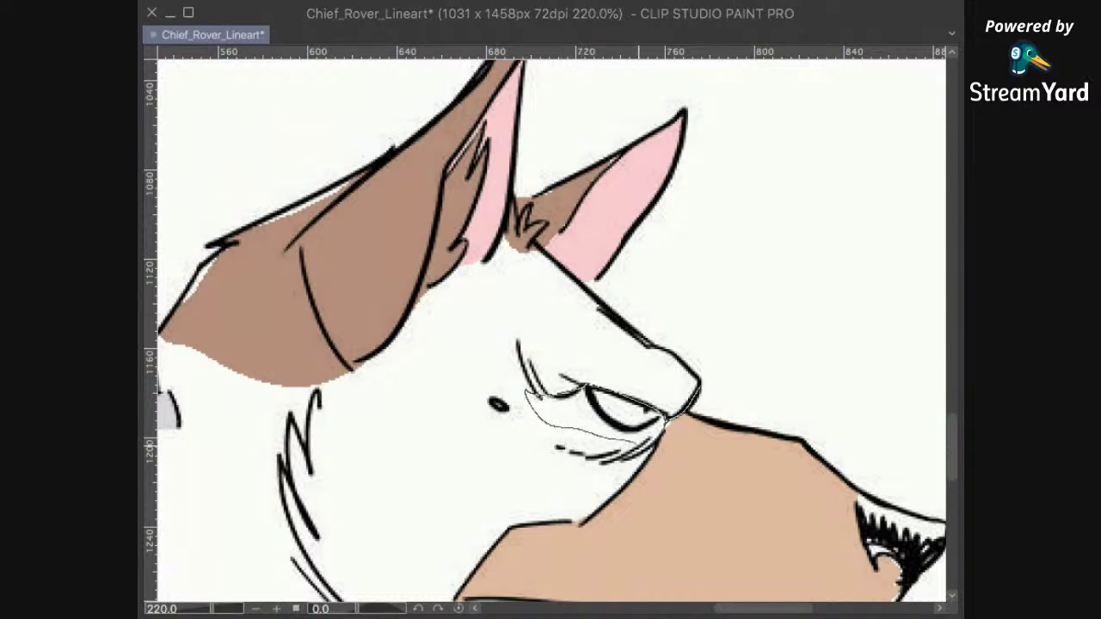
mouse_move(471, 564)
mouse_down()
mouse_move(284, 569)
mouse_move(290, 378)
mouse_up()
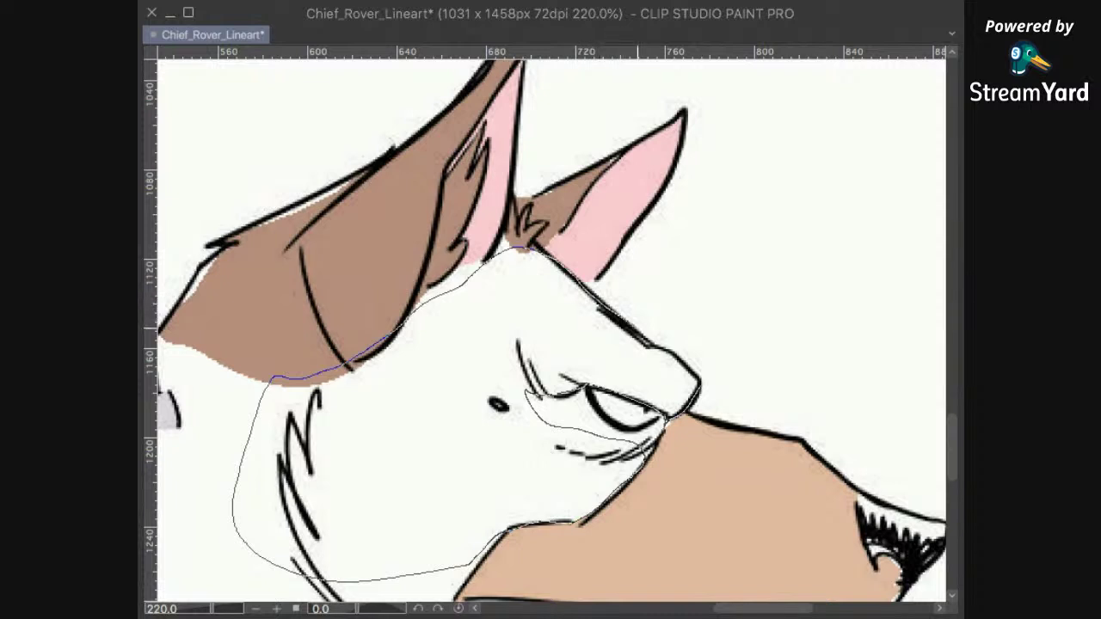
drag(683, 366, 688, 378)
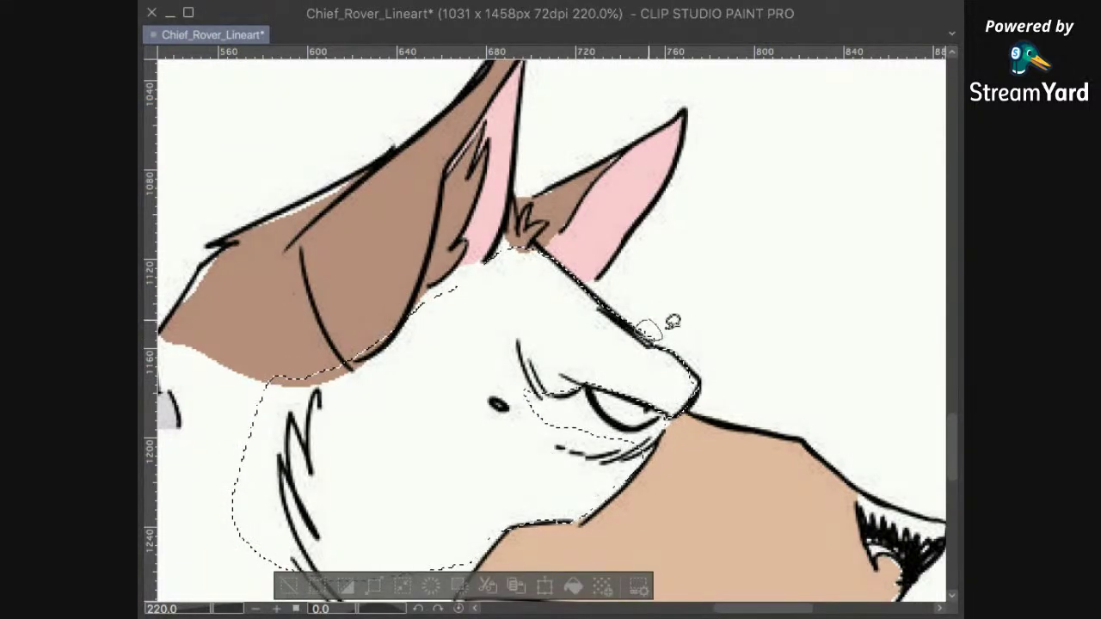
click(572, 585)
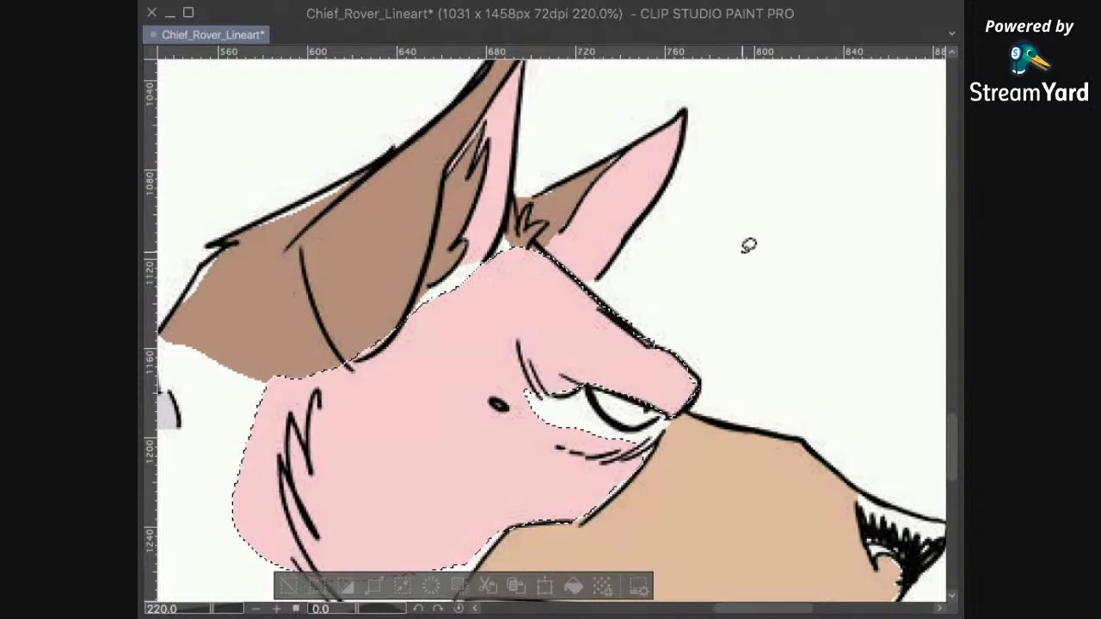
Step: Refill the selected face area with the brown fur colour and clear the selection
scroll(704, 329, down, 3)
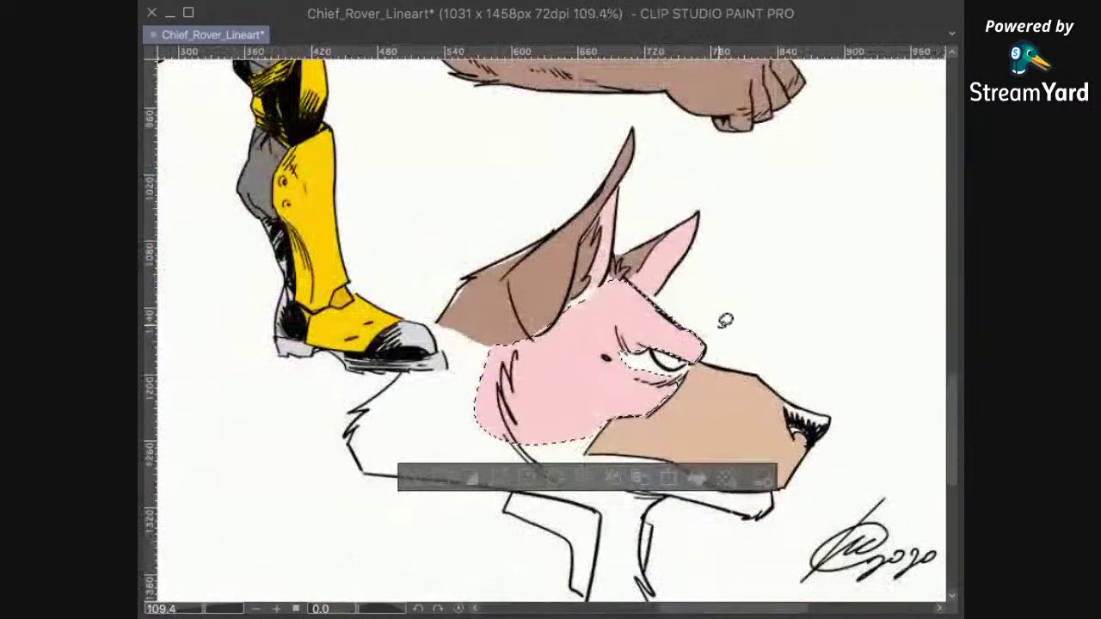
mouse_move(778, 352)
mouse_down()
mouse_move(687, 312)
mouse_move(676, 343)
mouse_up()
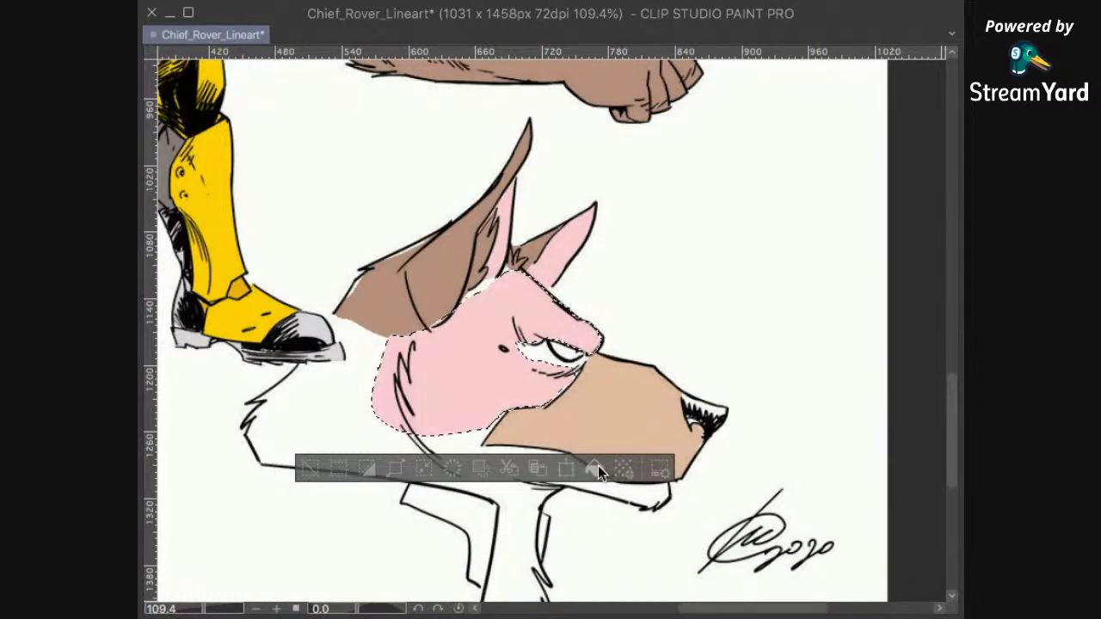
scroll(668, 363, down, 3)
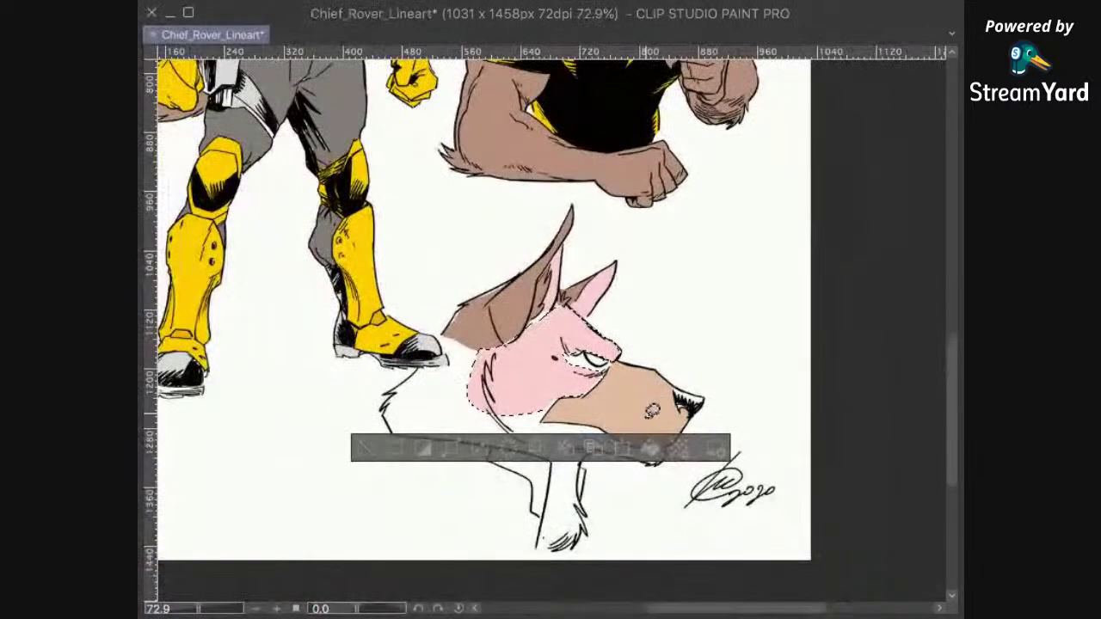
click(650, 449)
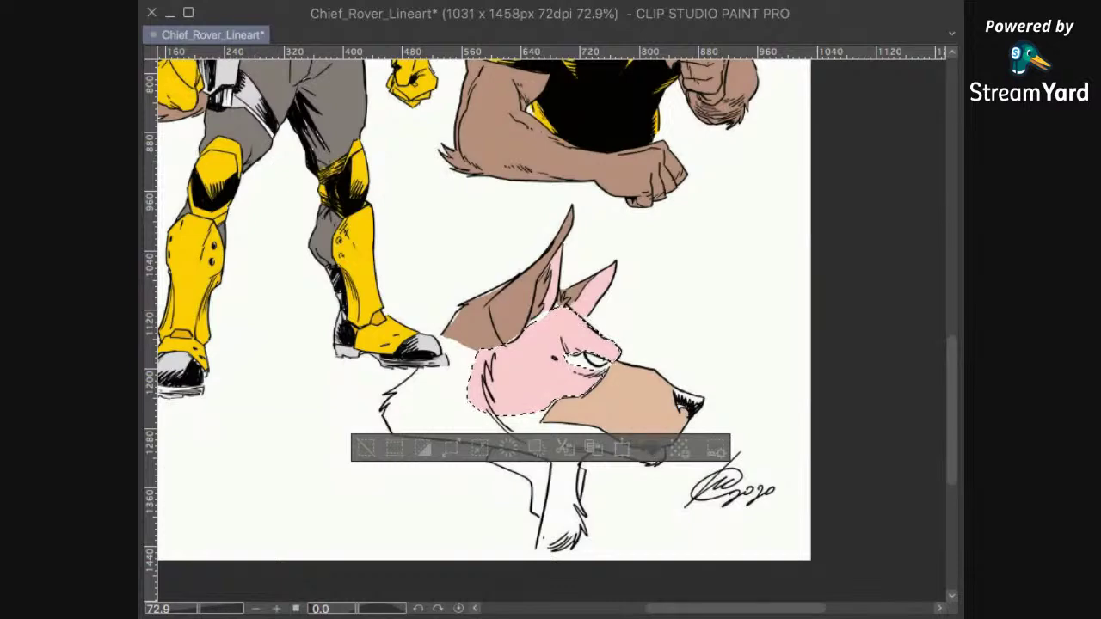
scroll(692, 269, down, 3)
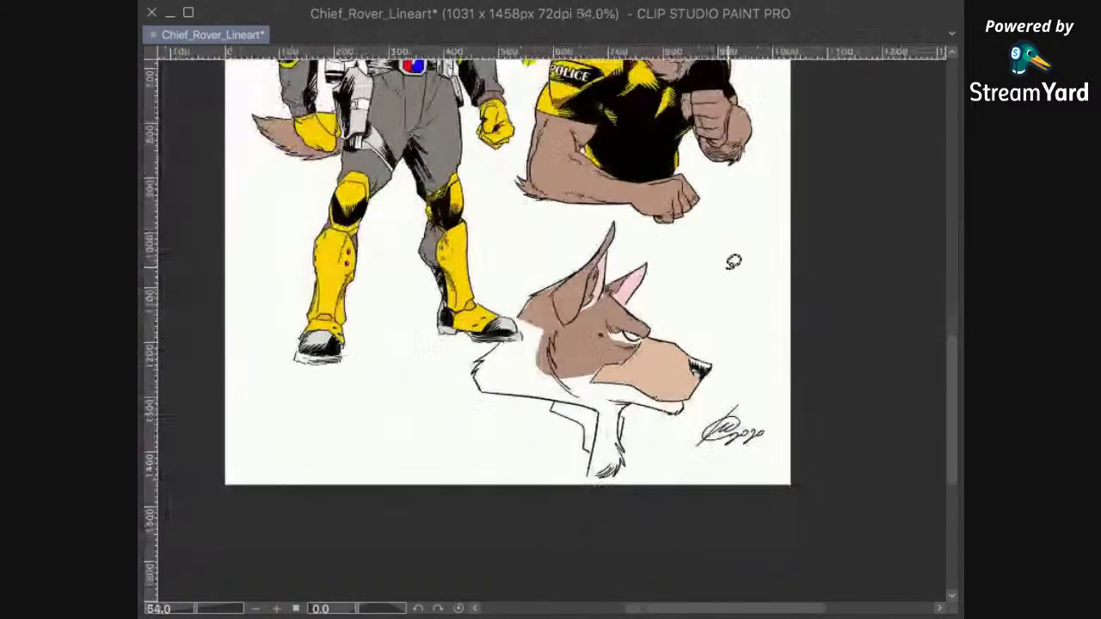
Step: Lasso the white gap between the near ear's base and the forehead, fill it with brown and clear the selection
drag(720, 311, 671, 389)
scroll(679, 312, down, 2)
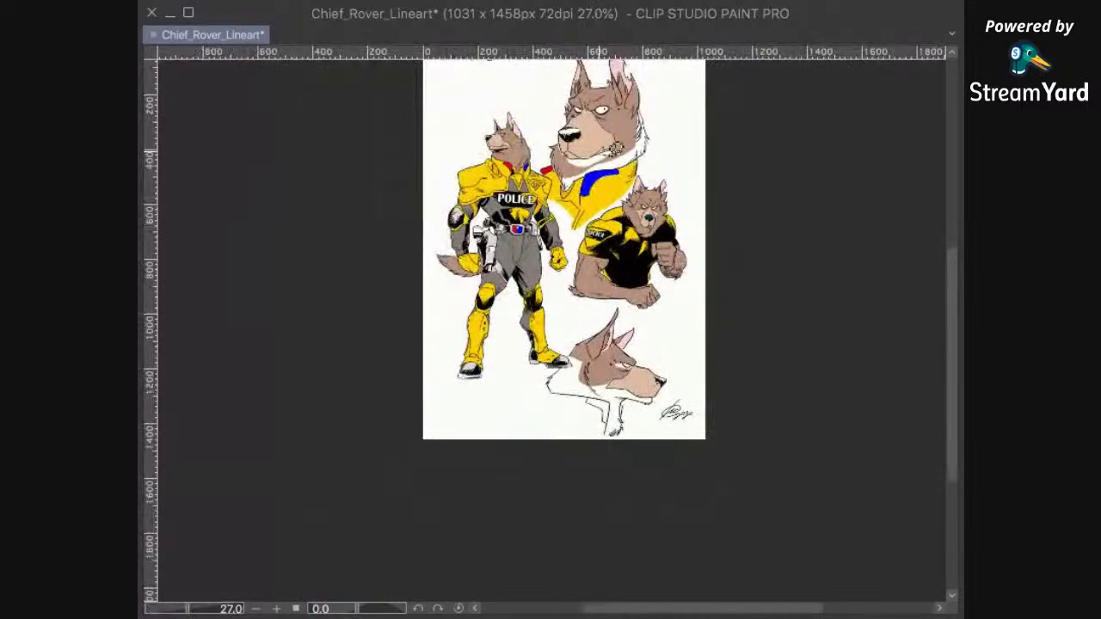
scroll(636, 277, up, 1)
scroll(637, 281, up, 6)
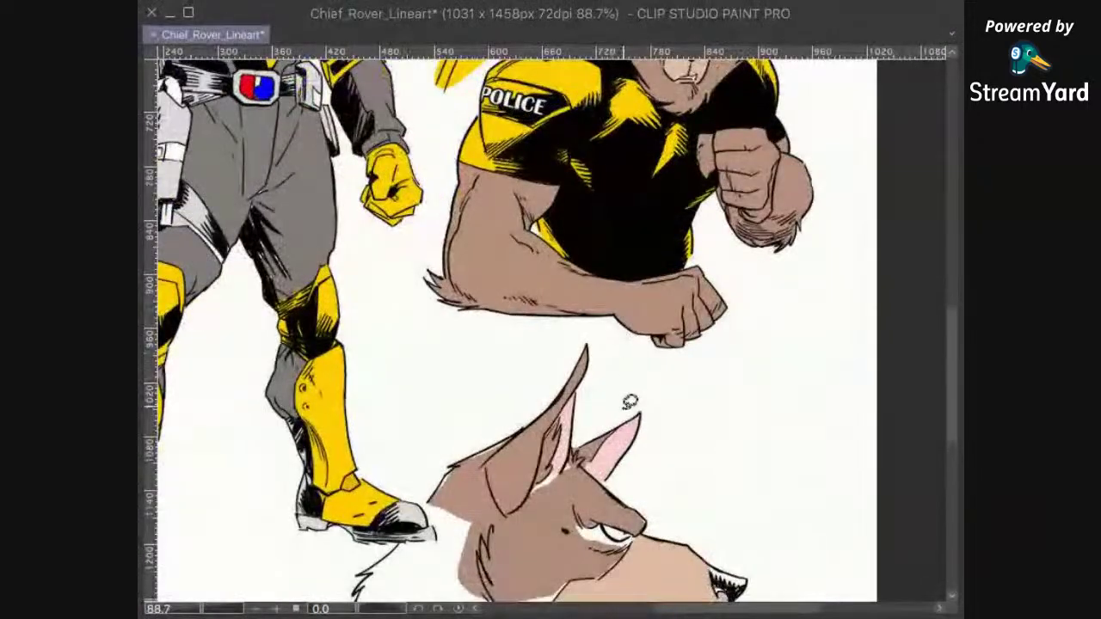
scroll(656, 310, down, 4)
scroll(656, 310, up, 4)
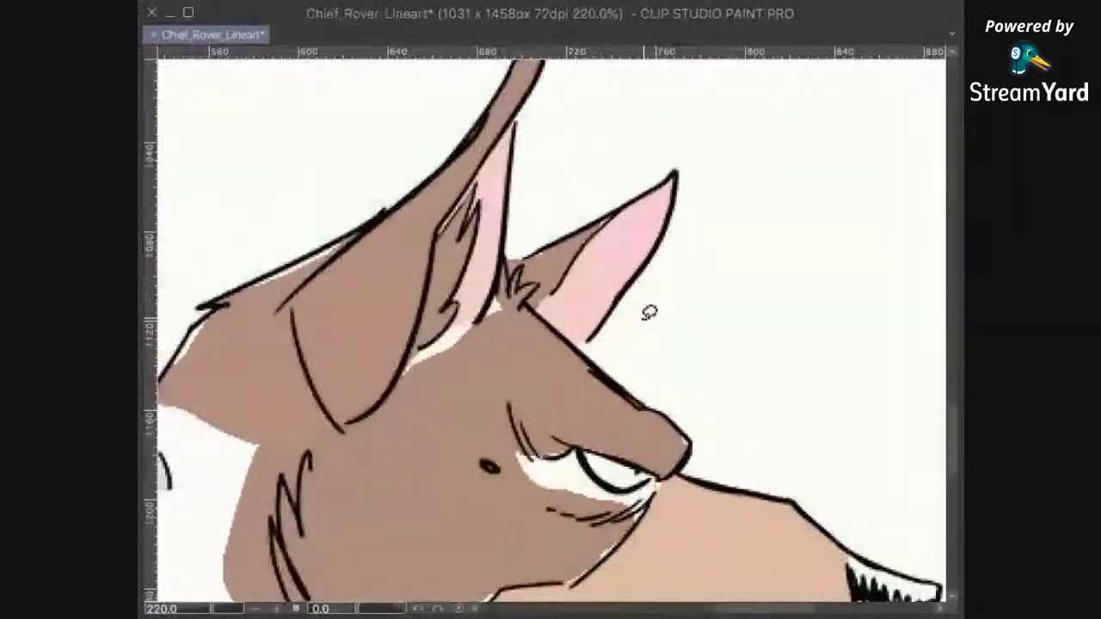
drag(631, 415, 687, 303)
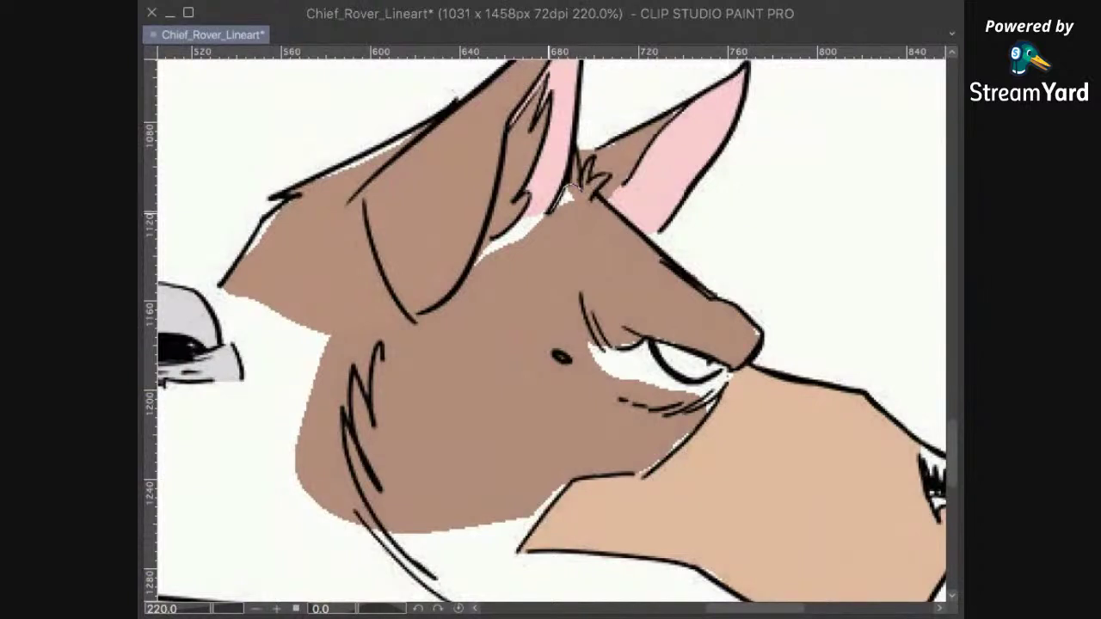
drag(512, 276, 588, 203)
click(640, 311)
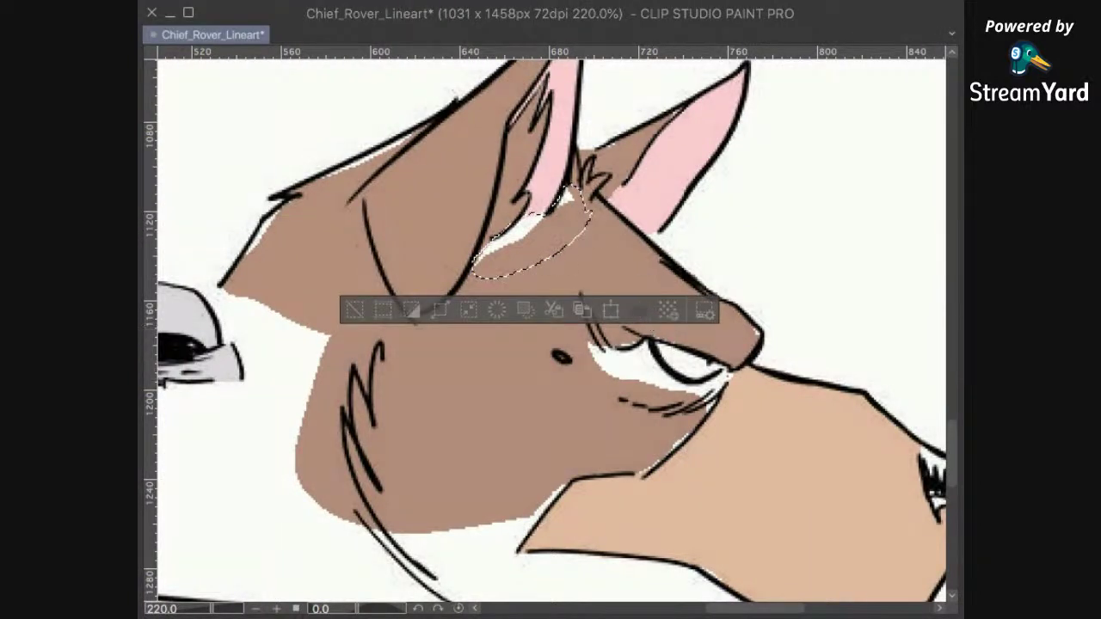
click(673, 395)
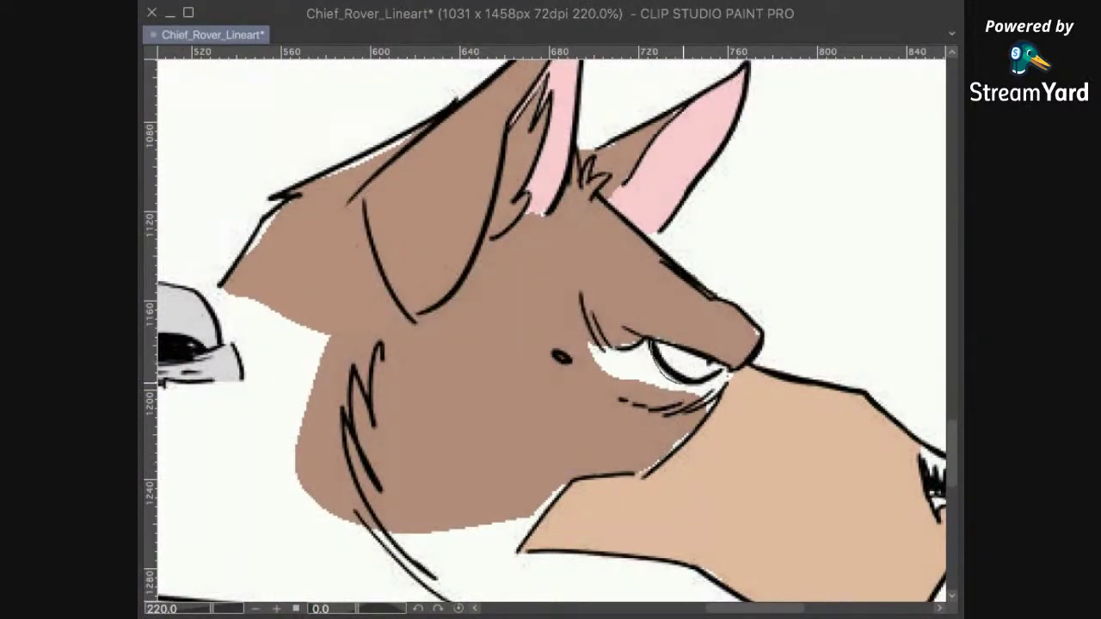
Step: Lasso the white area under and behind the eye down to the muzzle edge, fill it with brown and clear the selection
drag(675, 449, 639, 479)
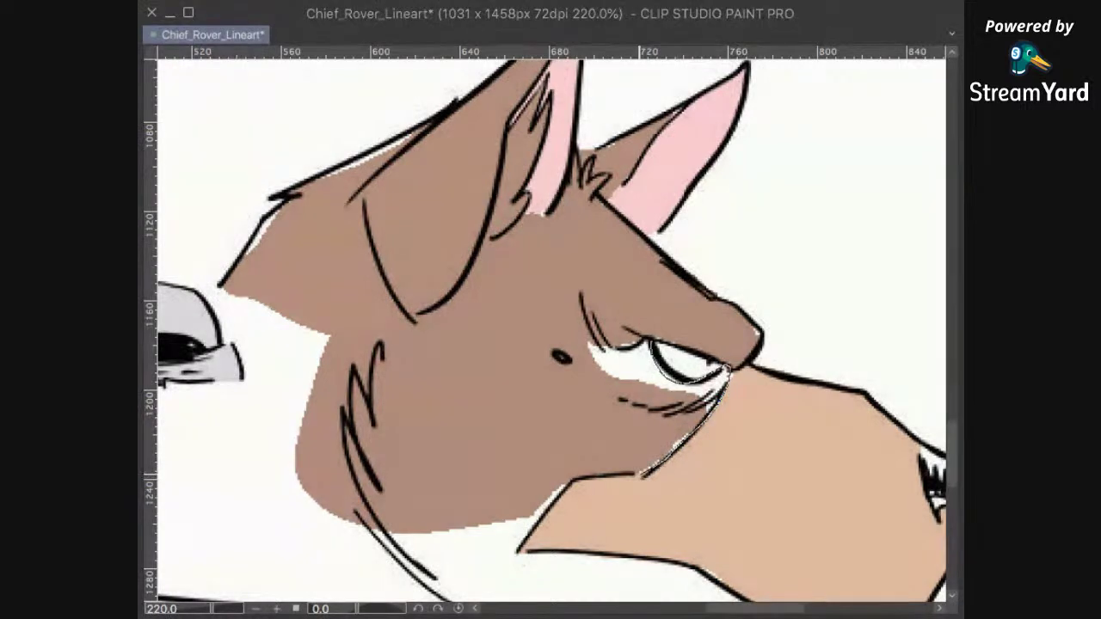
drag(647, 336, 650, 339)
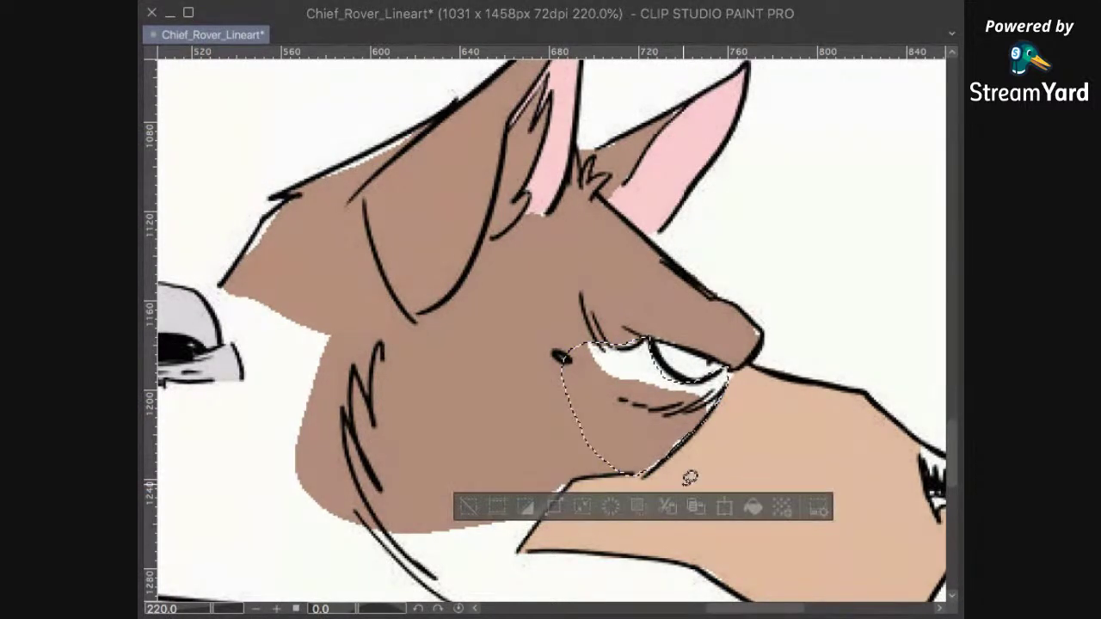
click(753, 507)
click(735, 287)
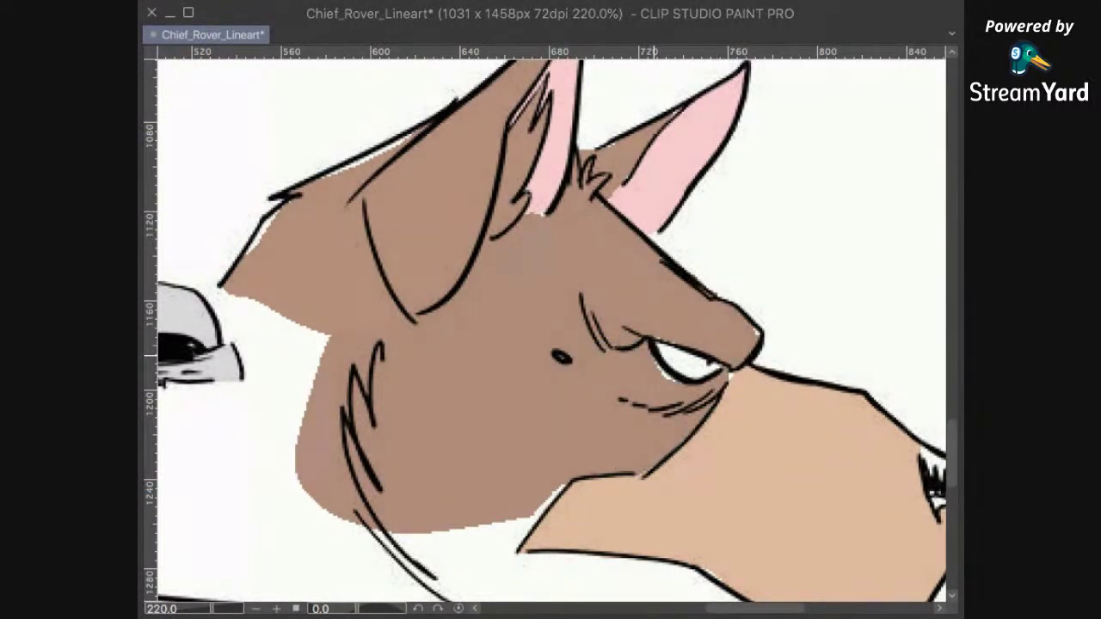
Step: Lasso the small leftover gaps around the eye's rear corner and upper lid, filling each with brown and clearing the selection
drag(643, 366, 672, 380)
click(766, 421)
click(665, 306)
drag(651, 317, 651, 342)
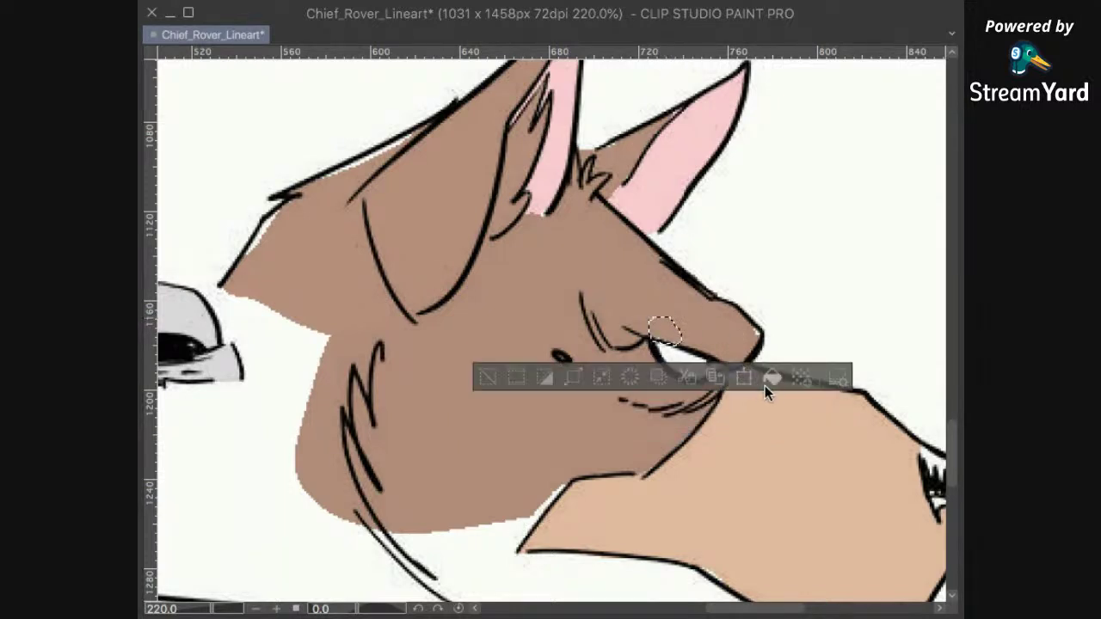
click(772, 375)
key(ctrl+d)
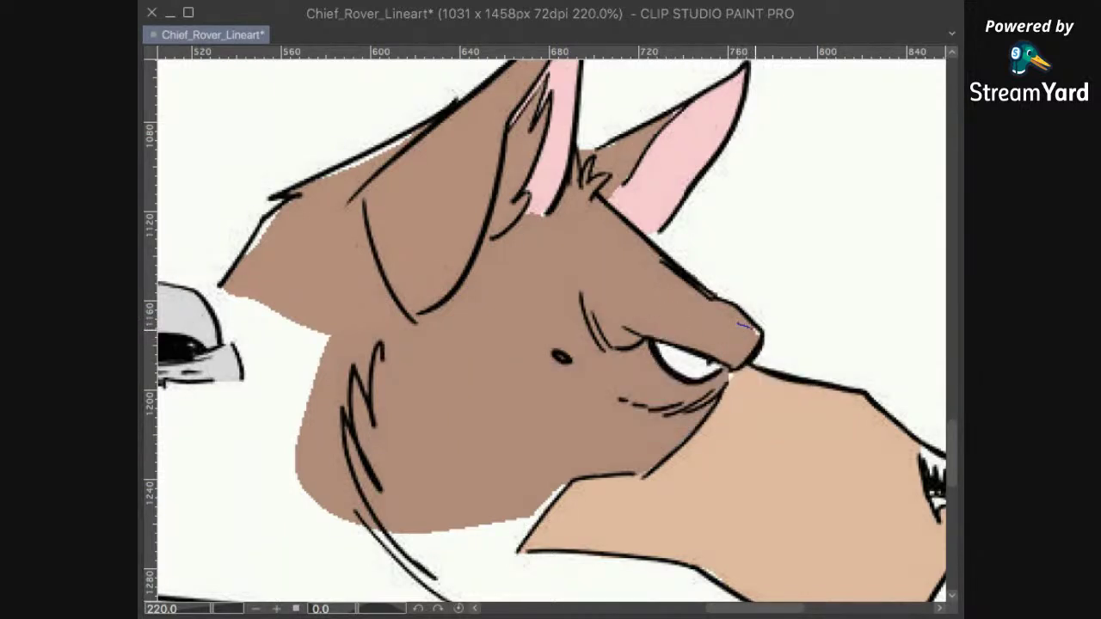
Step: Lasso the small specks inside the tip of the brow, fill them with brown and clear the selection
drag(761, 345, 746, 332)
click(860, 377)
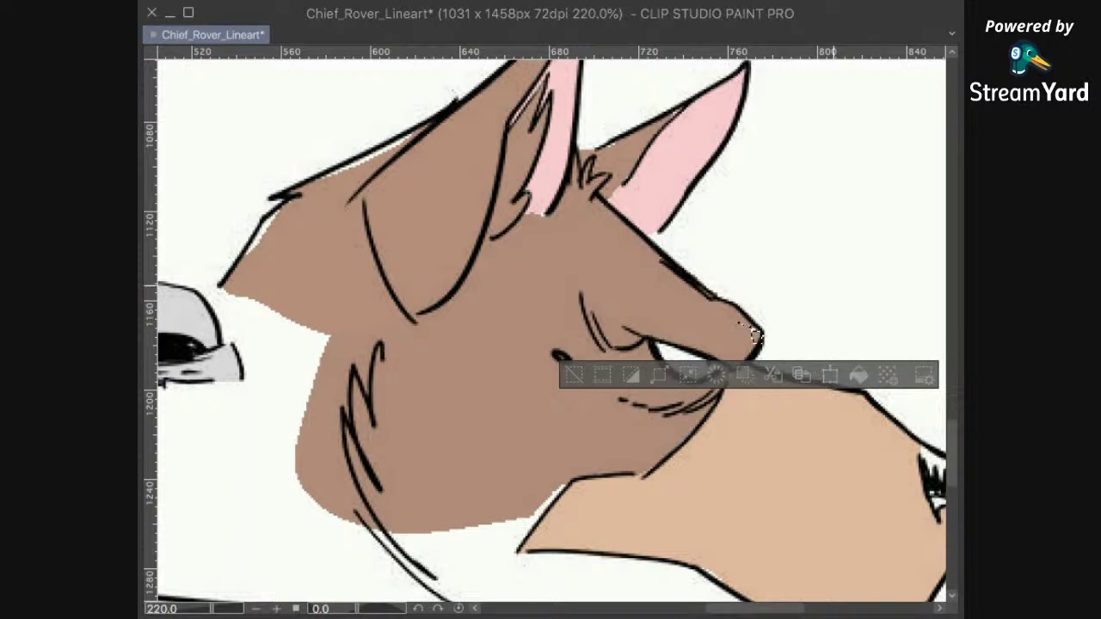
click(838, 294)
mouse_move(755, 329)
mouse_down()
mouse_move(762, 319)
mouse_move(756, 330)
mouse_up()
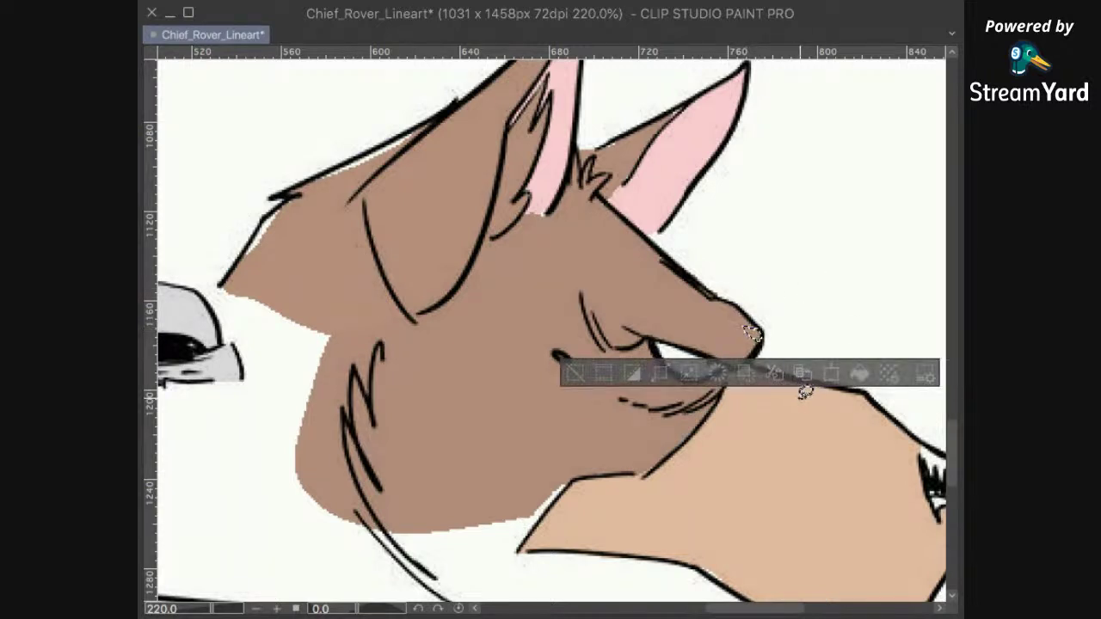
click(860, 372)
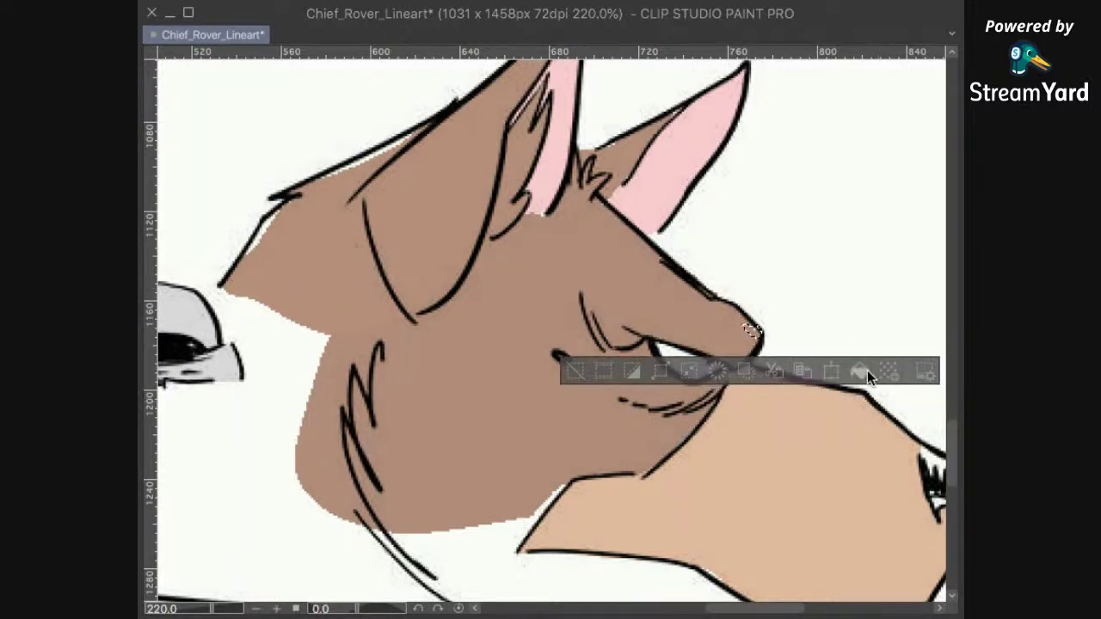
key(ctrl+d)
Step: Lasso the tiny gap where the brow, eye corner and muzzle meet, fill it with brown and clear the selection
drag(570, 479, 648, 392)
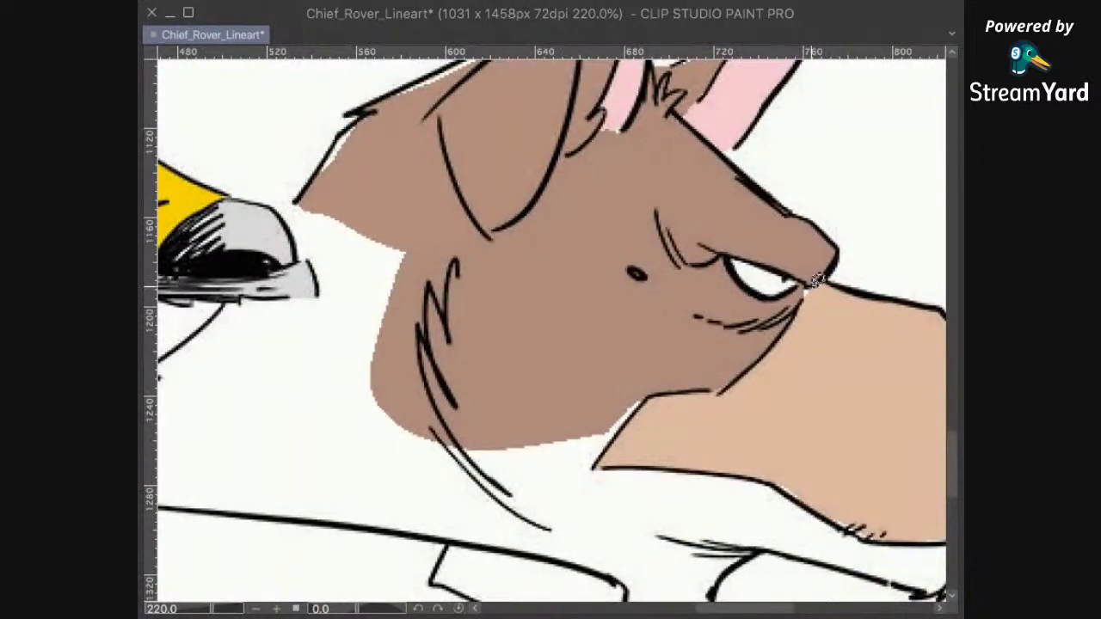
drag(801, 293, 806, 287)
click(861, 329)
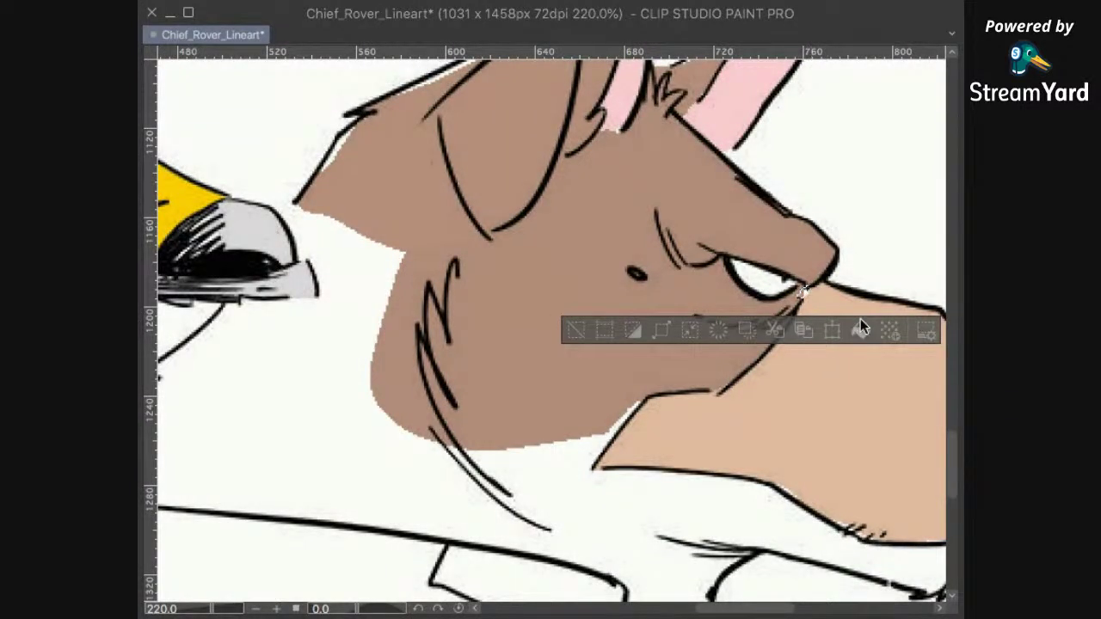
key(ctrl+d)
Step: Lasso the lower jaw, throat, neck and back of the head below the muzzle, fill the selection with brown and clear it
drag(544, 414, 452, 375)
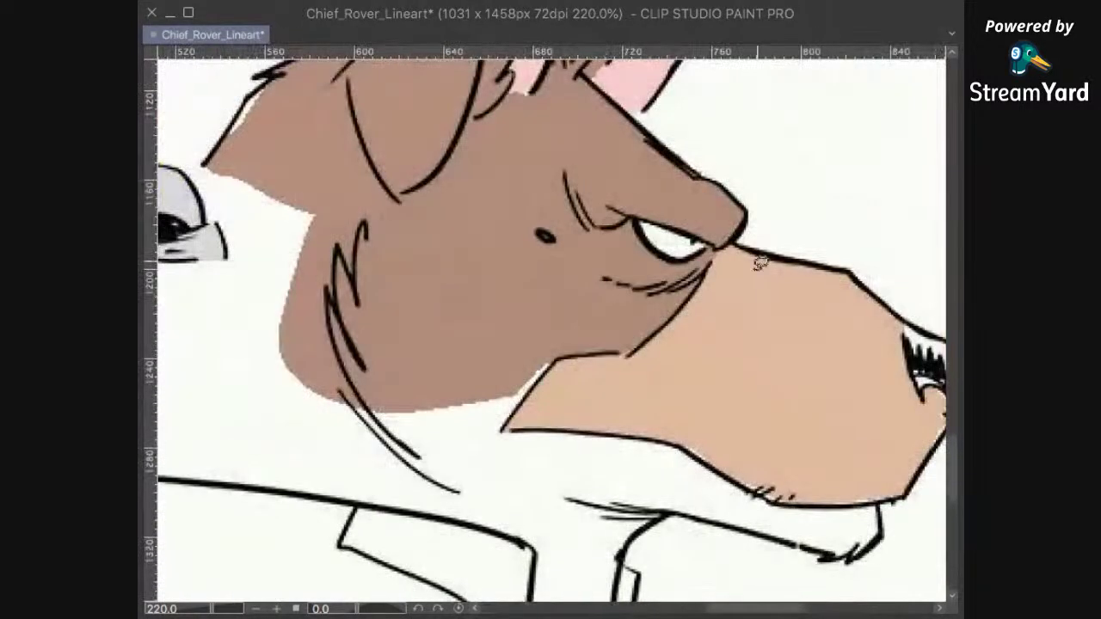
scroll(765, 328, down, 4)
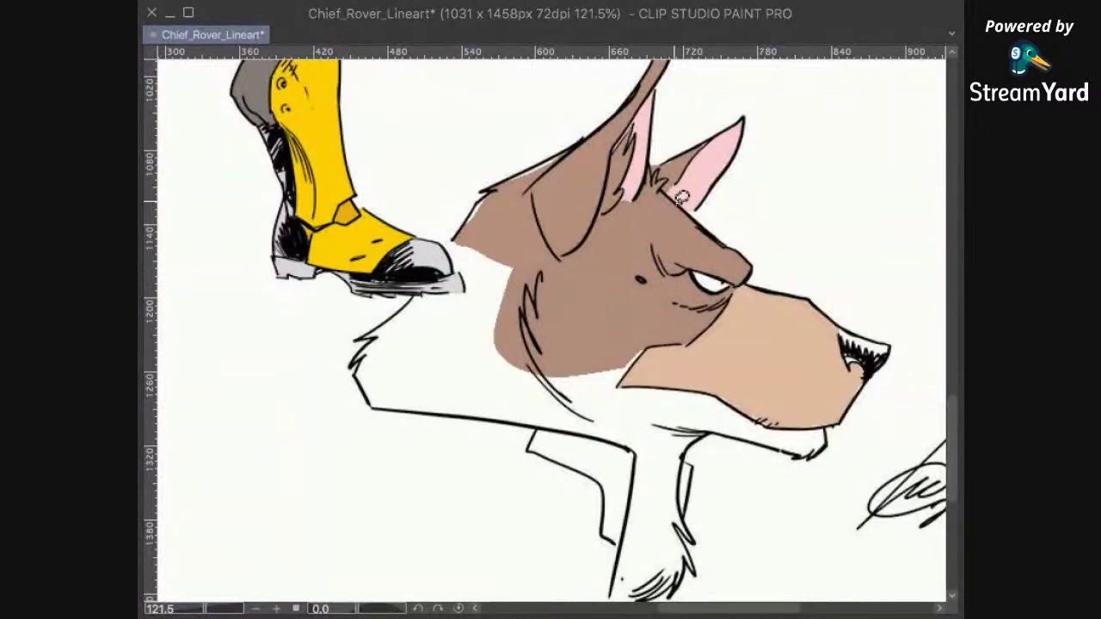
drag(827, 423, 677, 315)
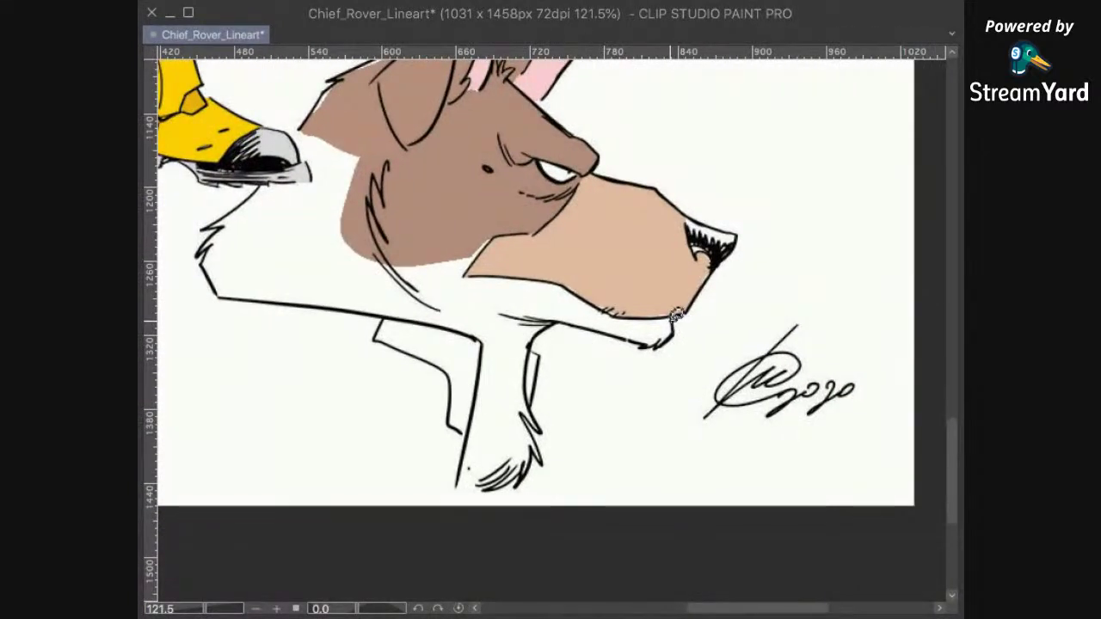
drag(626, 341, 580, 325)
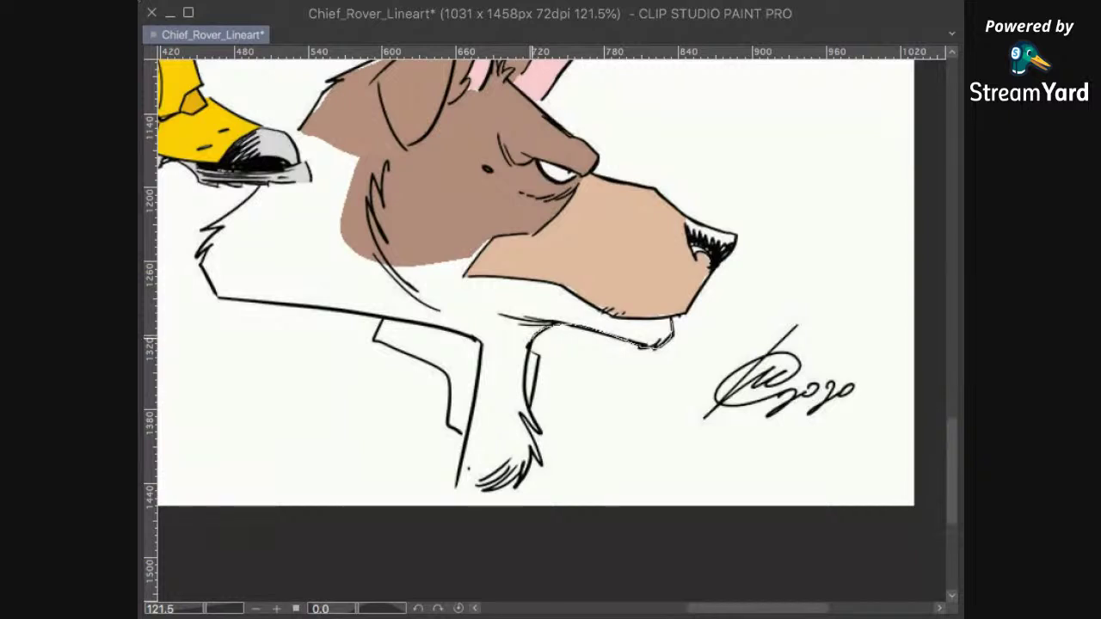
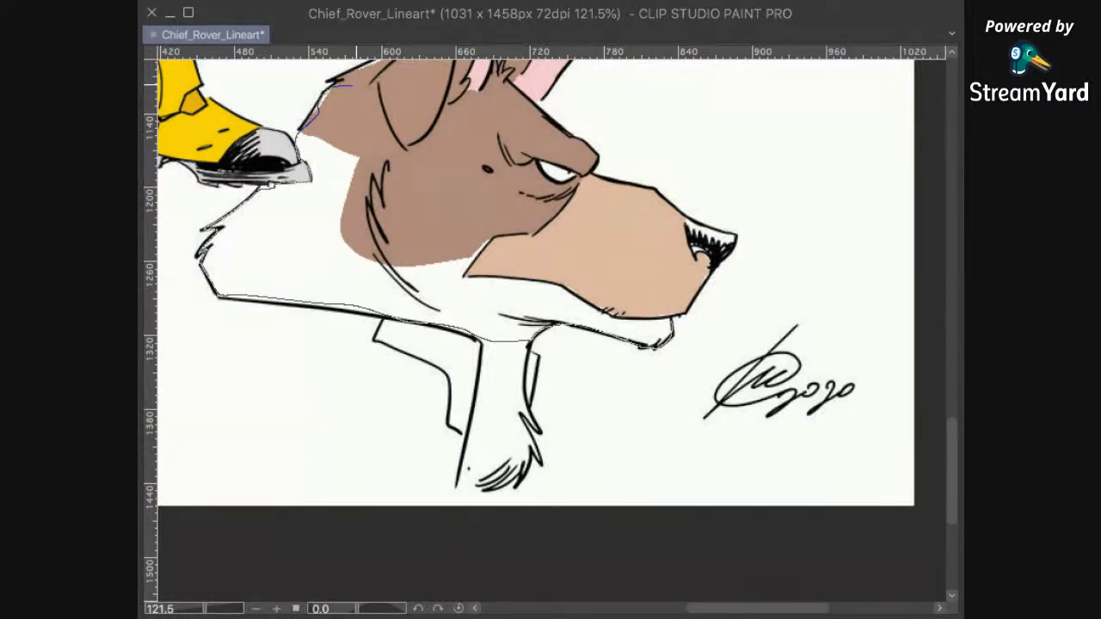
mouse_move(464, 270)
mouse_down()
mouse_move(461, 292)
mouse_move(513, 289)
mouse_up()
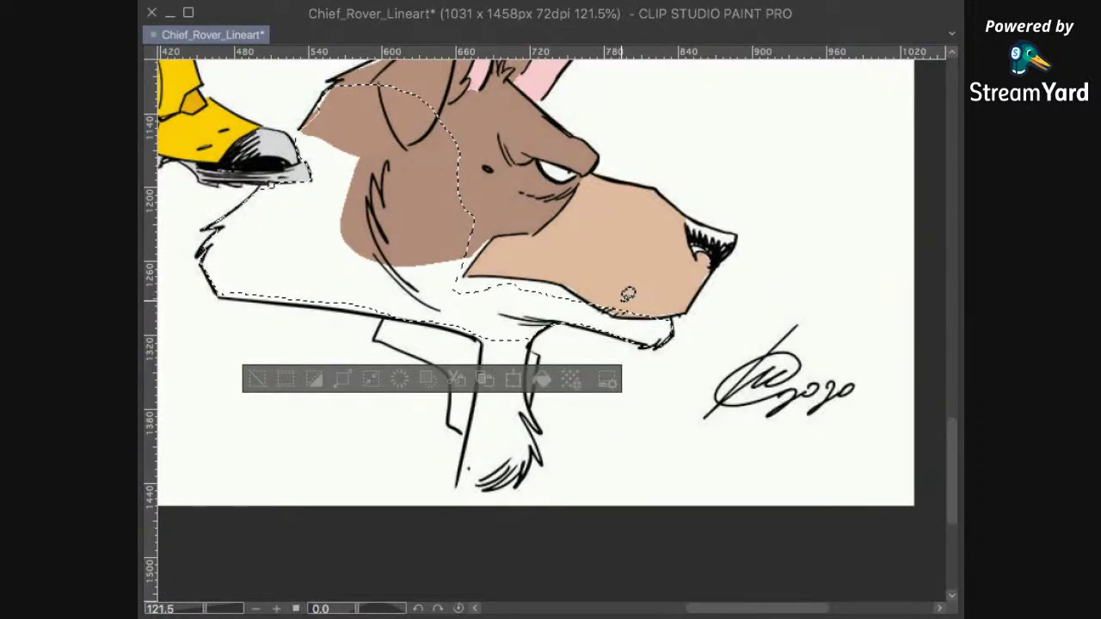
mouse_move(601, 302)
mouse_down()
mouse_move(660, 311)
mouse_move(602, 306)
mouse_up()
key(ctrl+z)
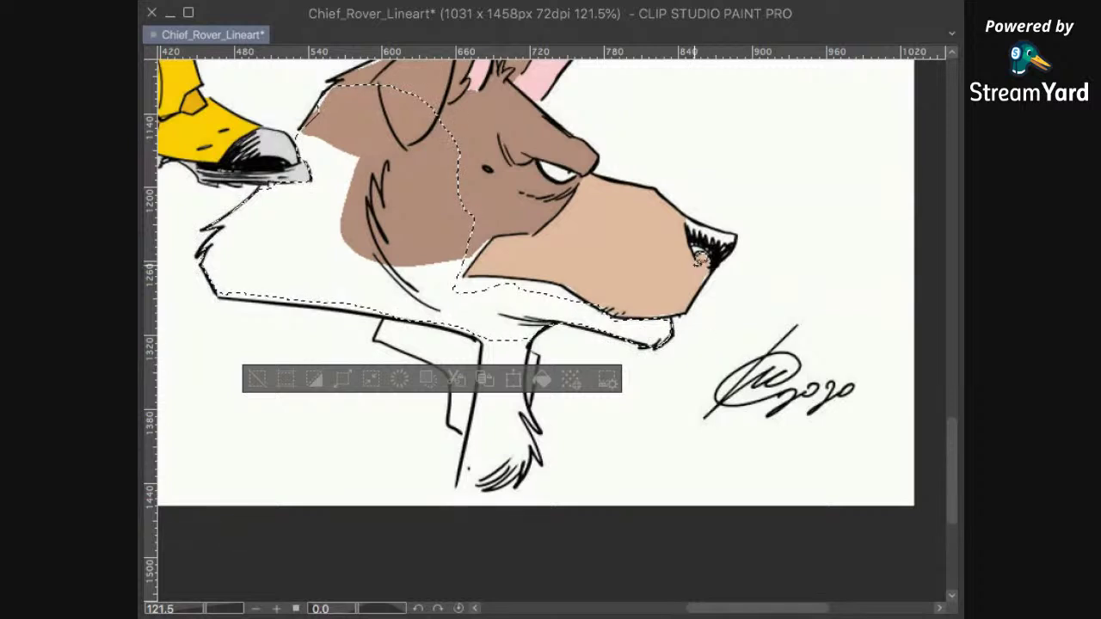
click(540, 378)
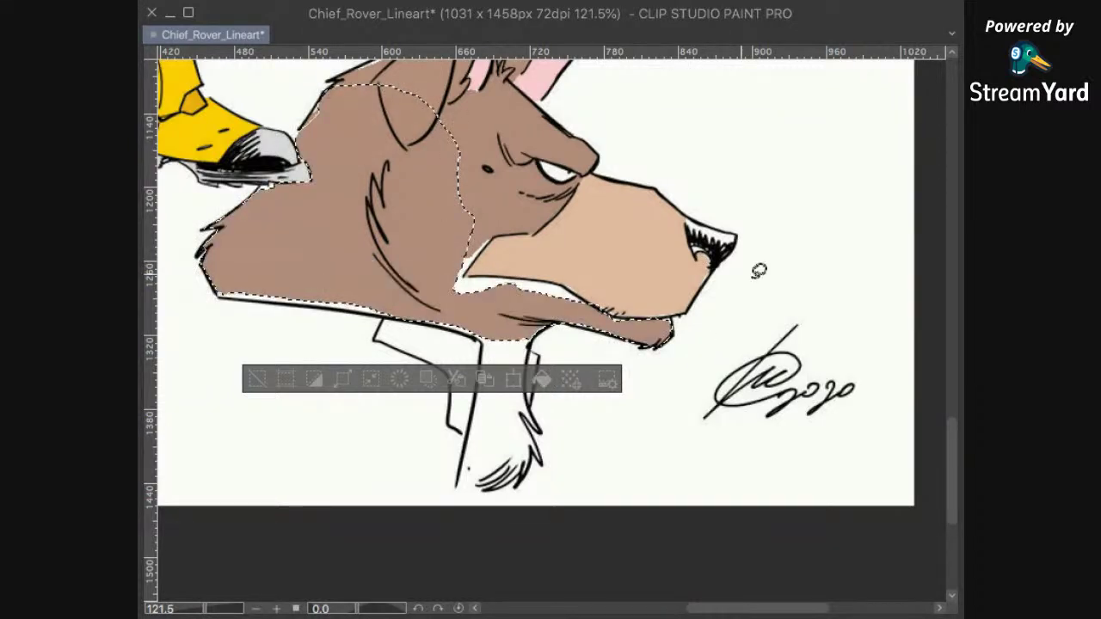
key(ctrl+d)
Step: Lasso the white gap around the mouth corner and along the muzzle's lower line, fill it with brown and clear the selection
drag(596, 287, 608, 347)
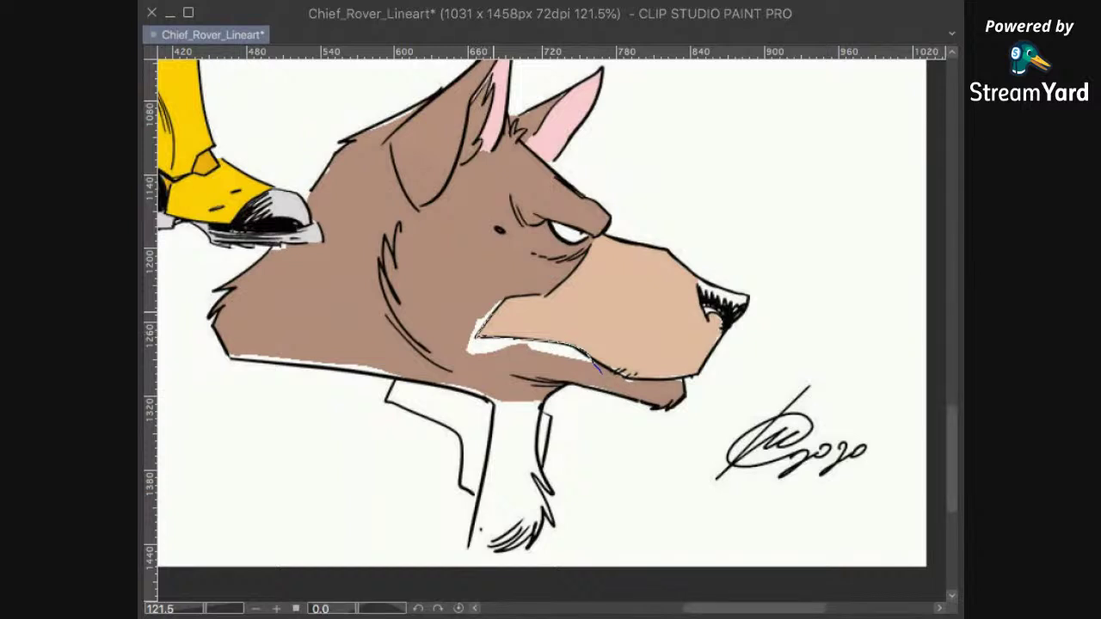
drag(577, 375, 600, 370)
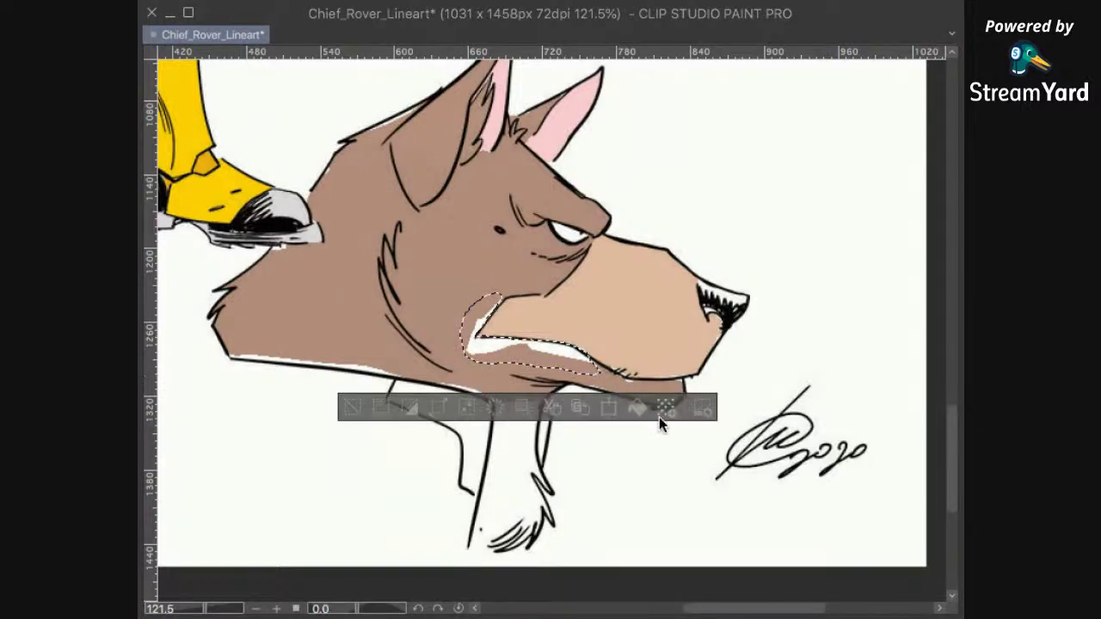
click(637, 408)
key(ctrl+d)
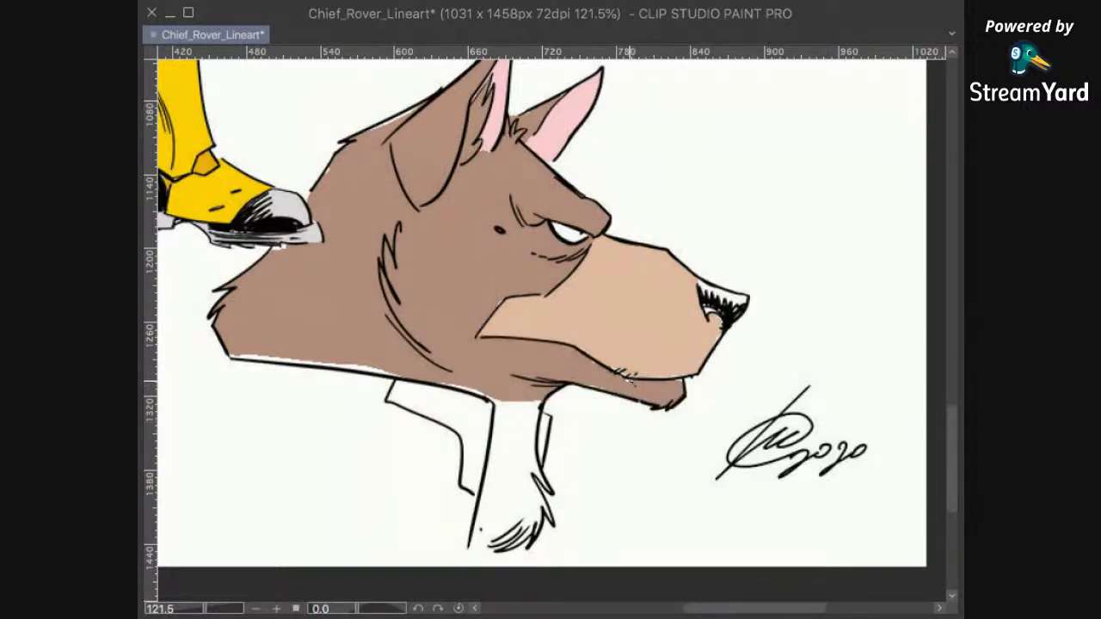
Step: Lasso the remaining gaps by the lip whiskers and around the lower jaw, fill them with brown and clear the selection
drag(631, 387, 633, 382)
click(735, 419)
key(ctrl+d)
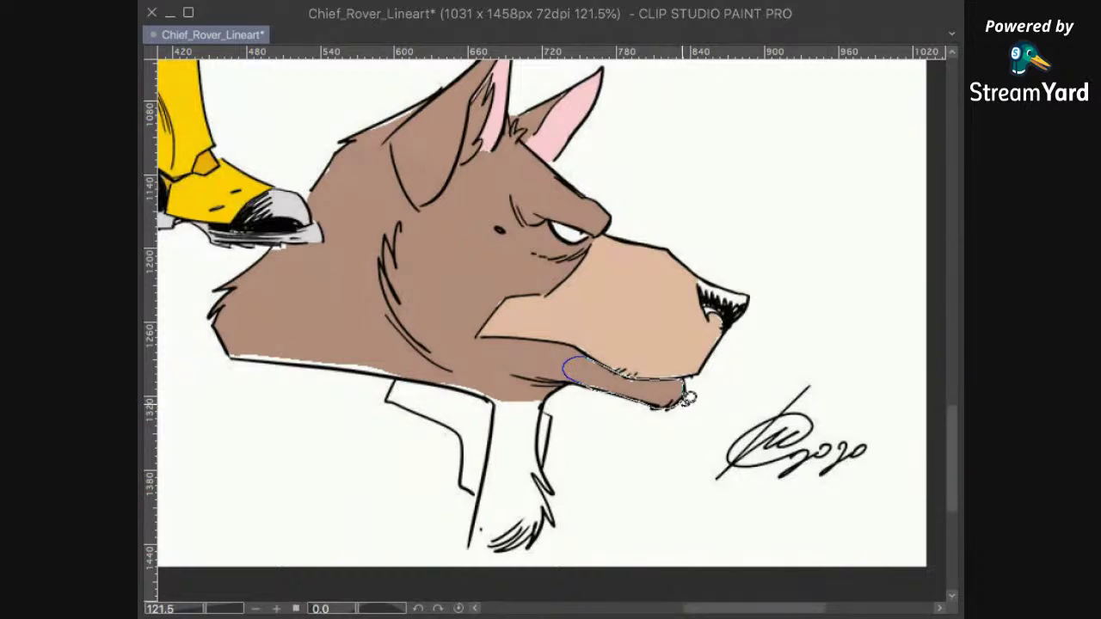
drag(688, 397, 691, 401)
drag(676, 224, 726, 289)
Step: Lasso the chest fur strip hanging below the throat down to its ragged tip, fill it with brown and clear the selection
scroll(715, 303, down, 5)
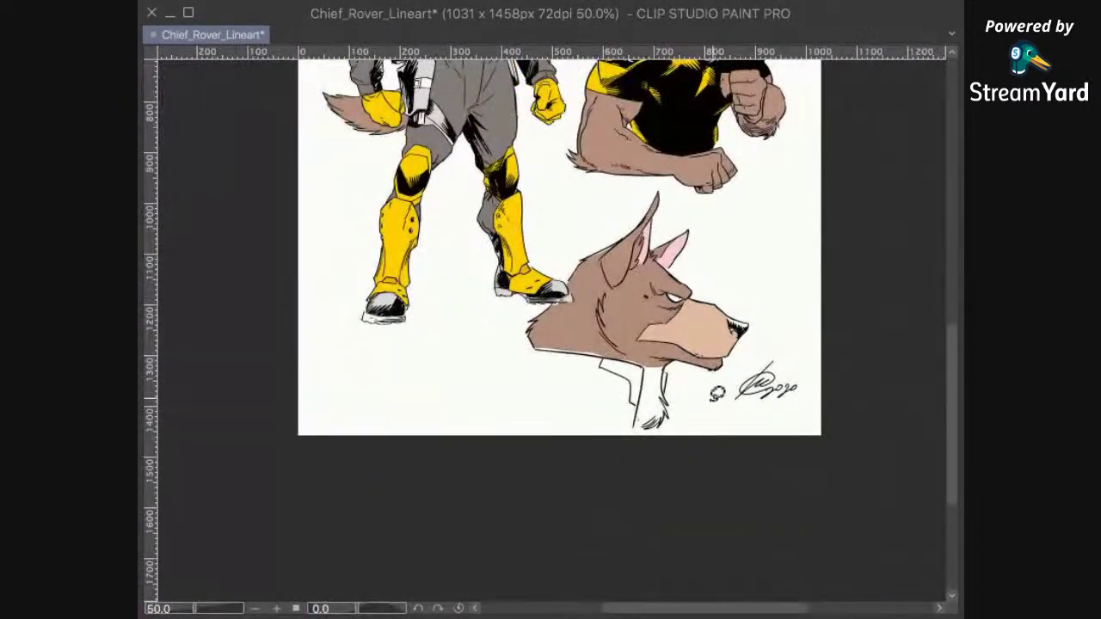
scroll(680, 277, up, 5)
scroll(681, 277, up, 2)
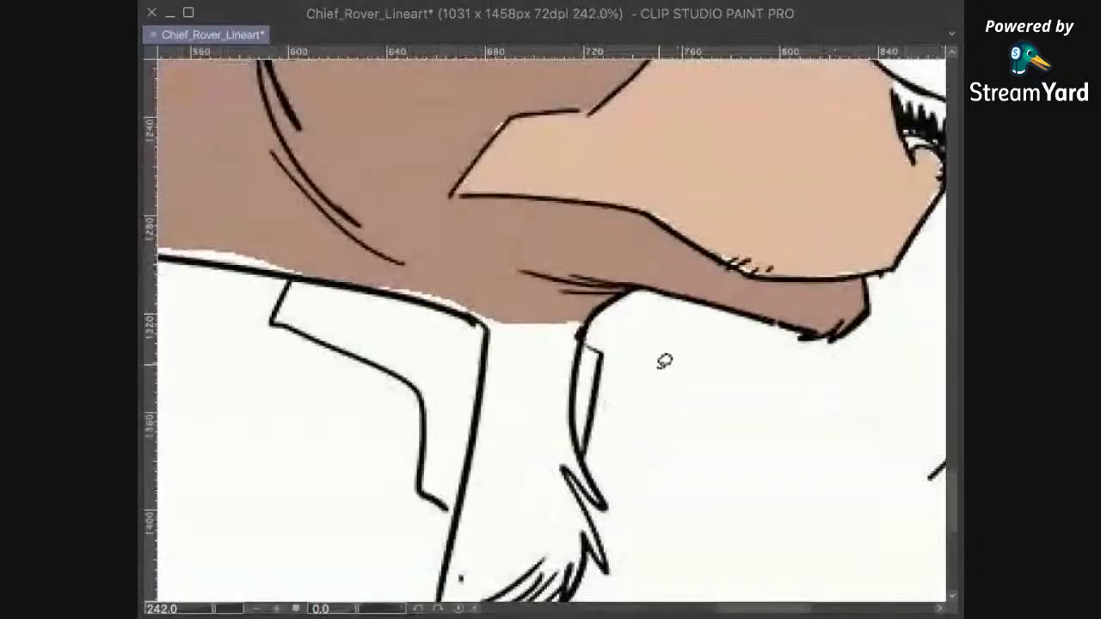
drag(634, 398, 701, 331)
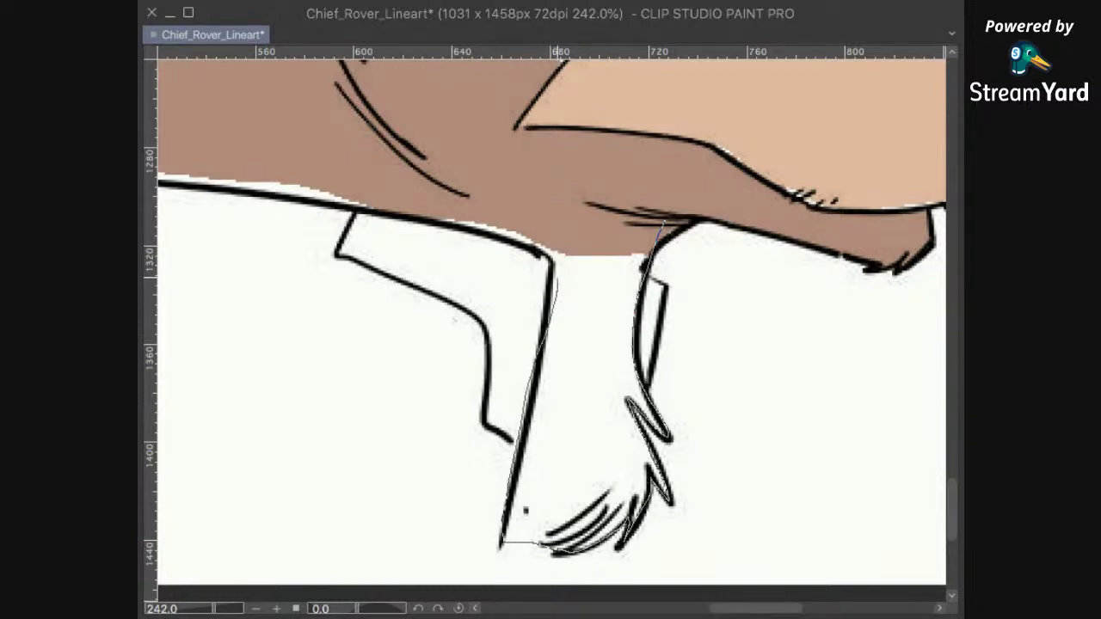
drag(662, 222, 657, 142)
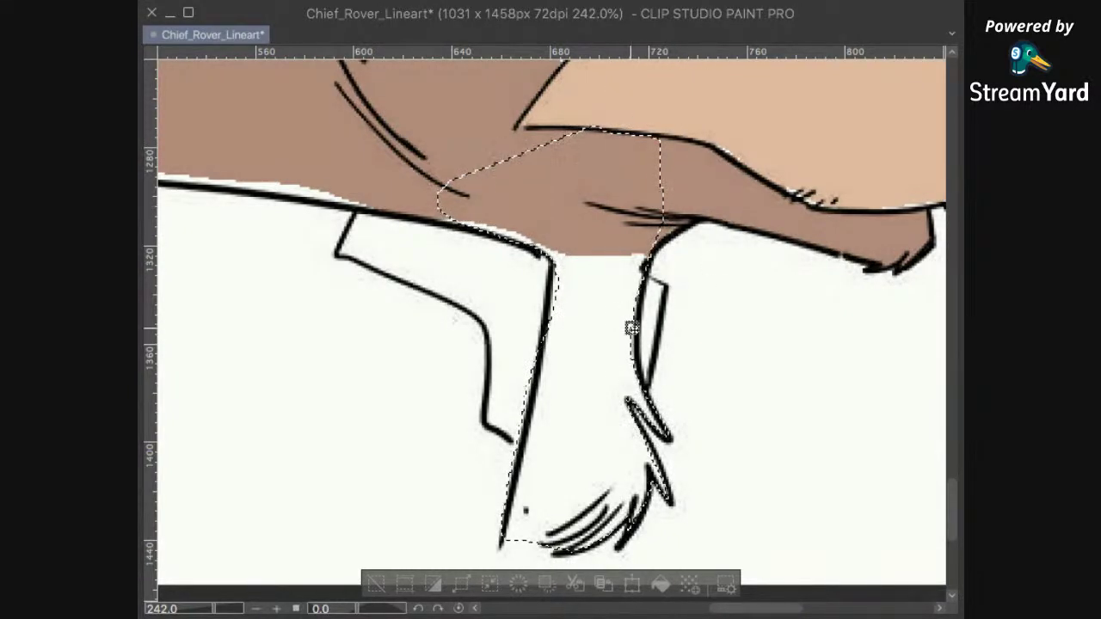
click(661, 584)
key(super+d)
Step: Lasso the small gaps along the front edge of the chest fur strip and fill them with brown
mouse_move(596, 303)
mouse_down()
mouse_move(700, 416)
mouse_move(675, 361)
mouse_up()
click(778, 469)
drag(754, 378, 748, 387)
Step: Lasso the white slivers along the neck's lower outline in two sections, fill each with brown and clear the selection
mouse_move(619, 323)
mouse_down()
mouse_move(729, 421)
mouse_move(740, 370)
mouse_move(685, 403)
mouse_up()
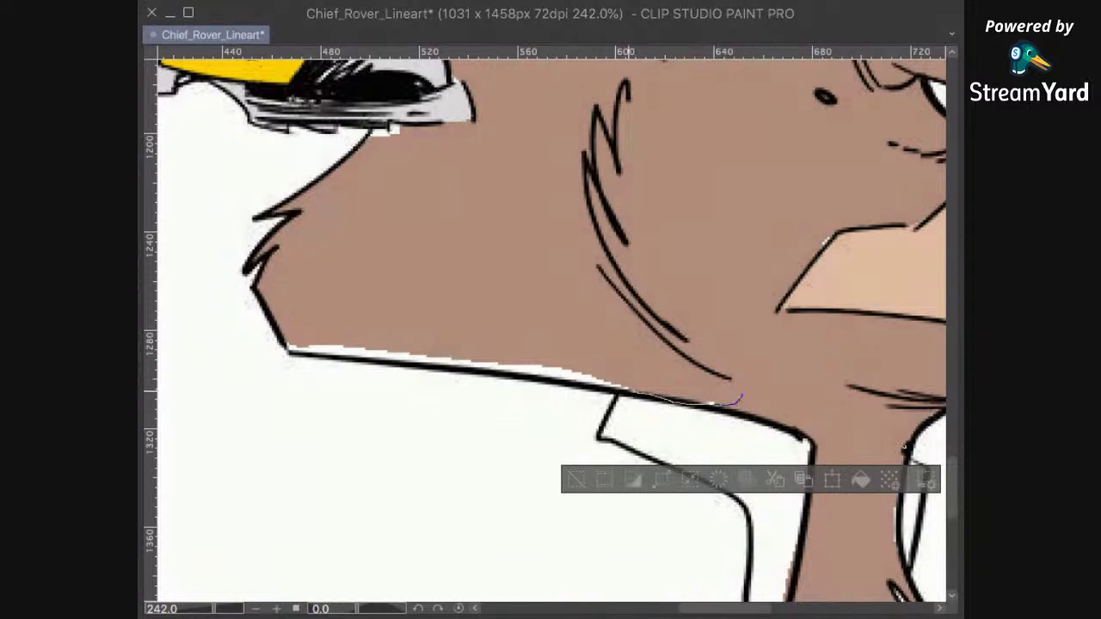
mouse_move(286, 343)
mouse_down()
mouse_move(596, 334)
mouse_move(739, 397)
mouse_up()
click(619, 437)
click(644, 330)
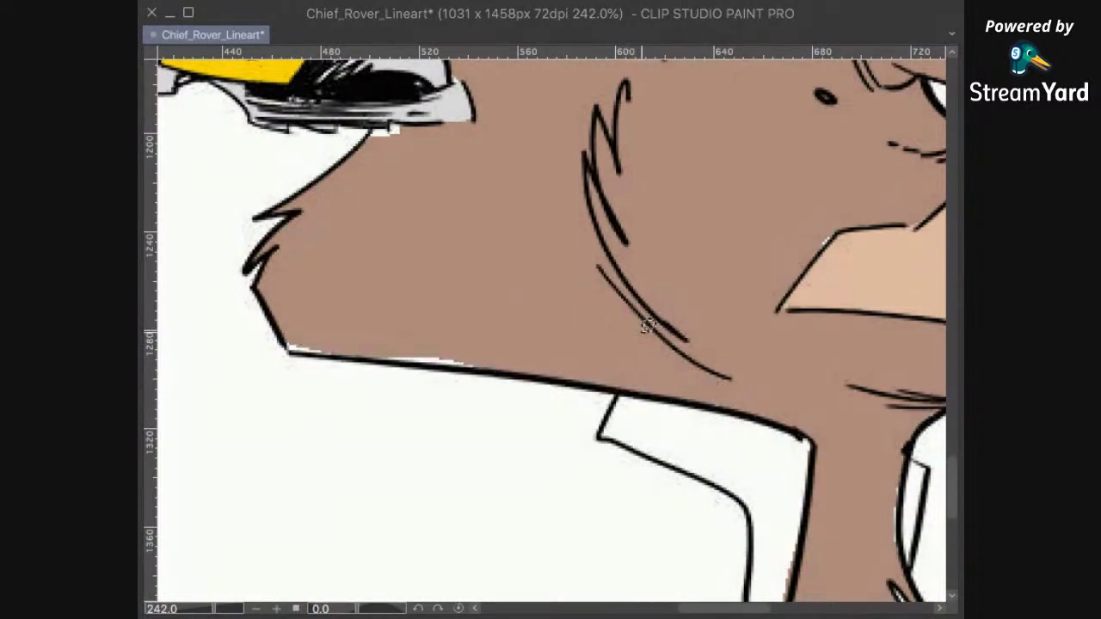
drag(489, 353, 612, 364)
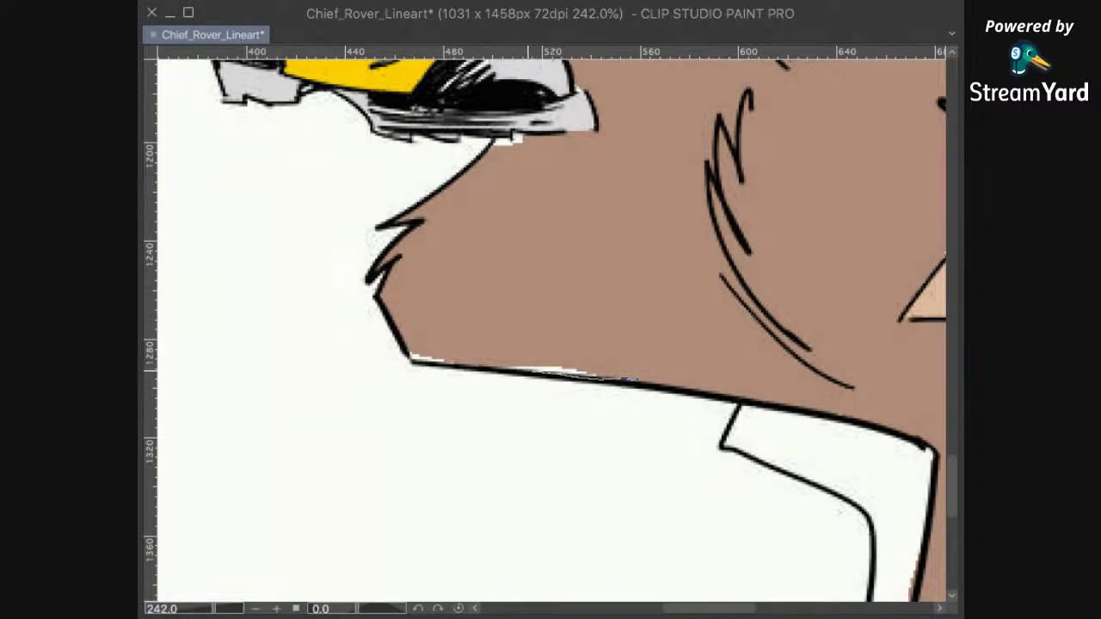
mouse_move(410, 329)
mouse_down()
mouse_move(627, 329)
mouse_move(411, 353)
mouse_up()
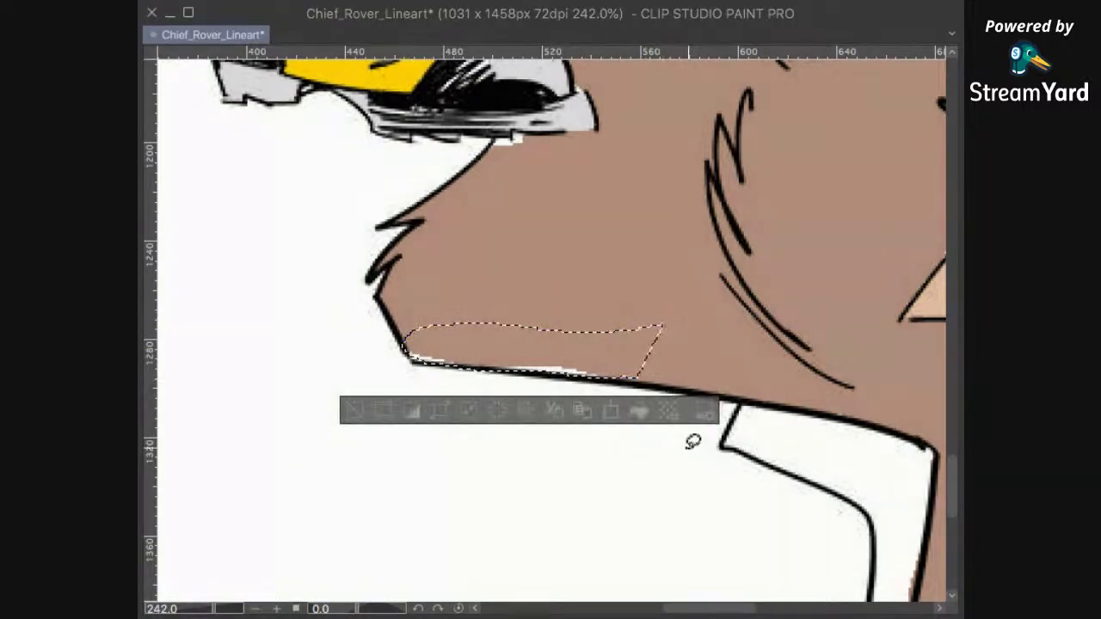
click(639, 413)
key(ctrl+d)
drag(748, 289, 634, 408)
Step: Lasso the white slivers along the back of the head up to the near ear, fill them with brown and clear the selection
scroll(712, 308, down, 7)
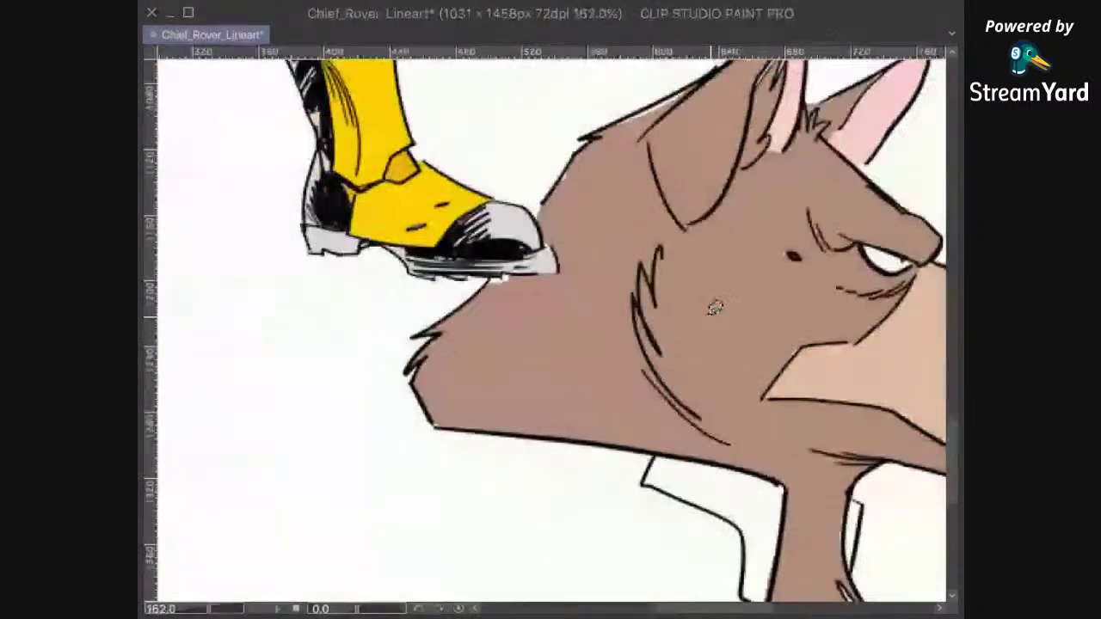
scroll(713, 287, up, 5)
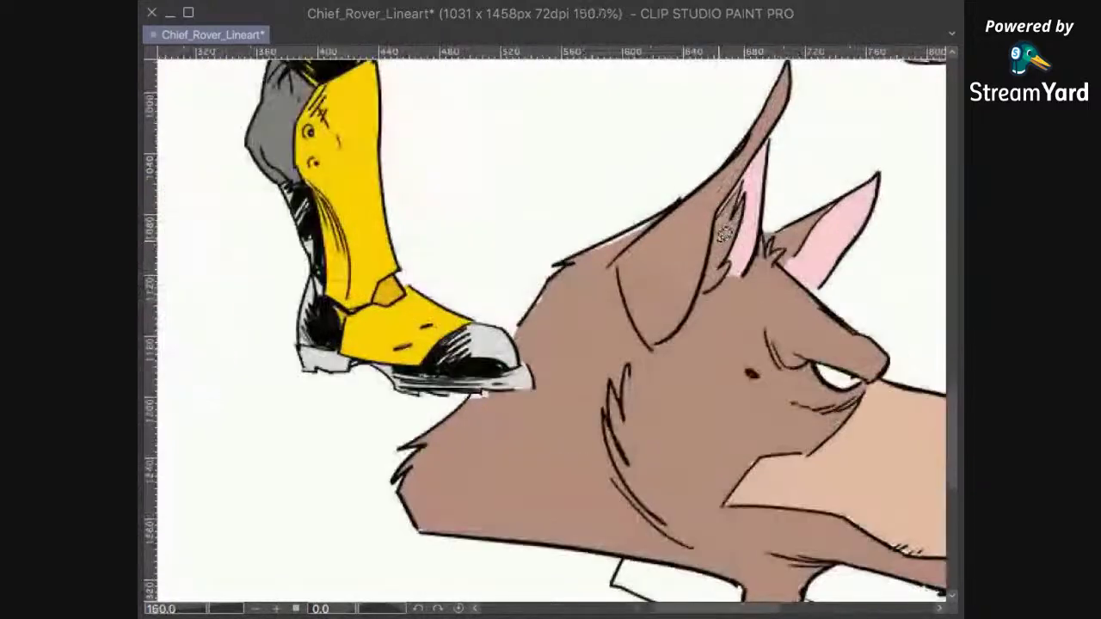
scroll(627, 303, up, 5)
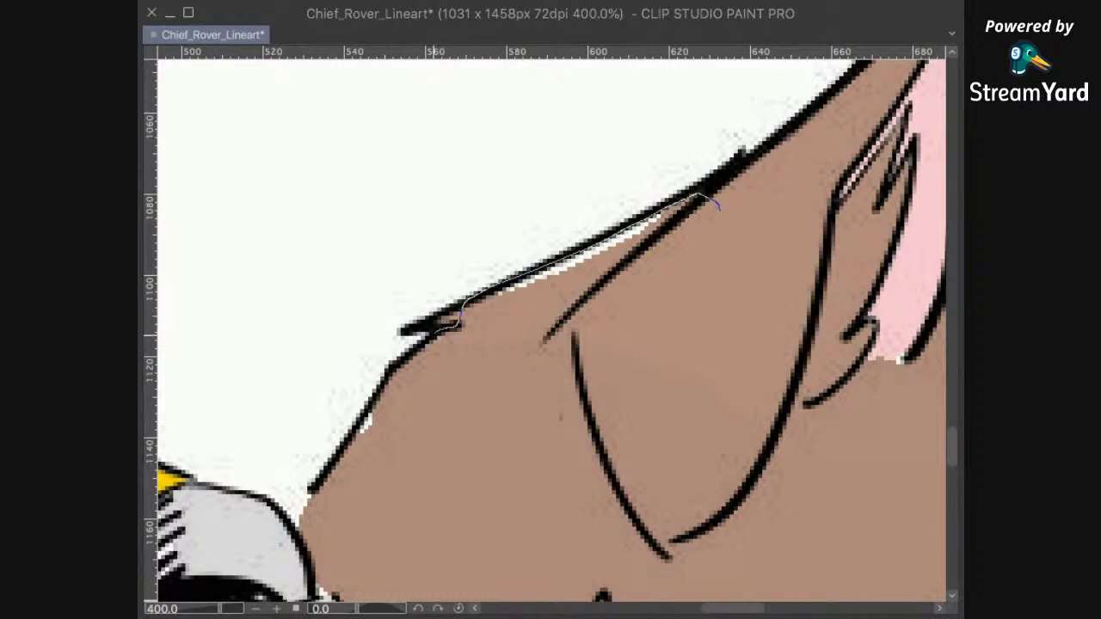
drag(370, 452, 719, 211)
click(645, 487)
click(727, 326)
scroll(787, 296, down, 8)
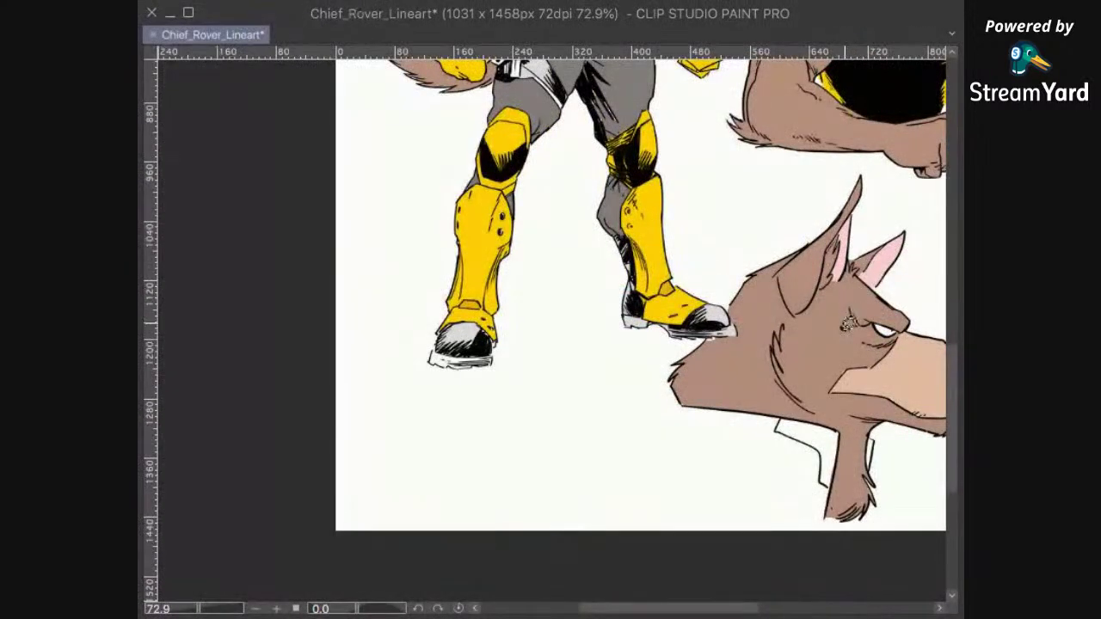
drag(900, 458, 730, 342)
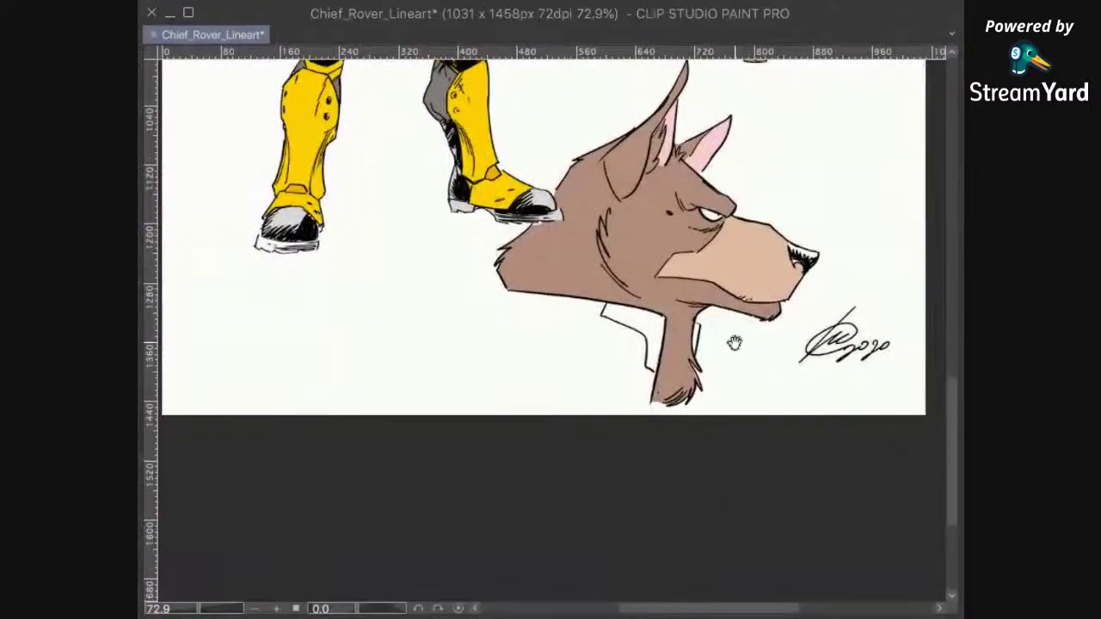
Step: Lasso the rear collar piece beneath the profile head's neck, fill it with red and clear the selection
scroll(739, 346, up, 5)
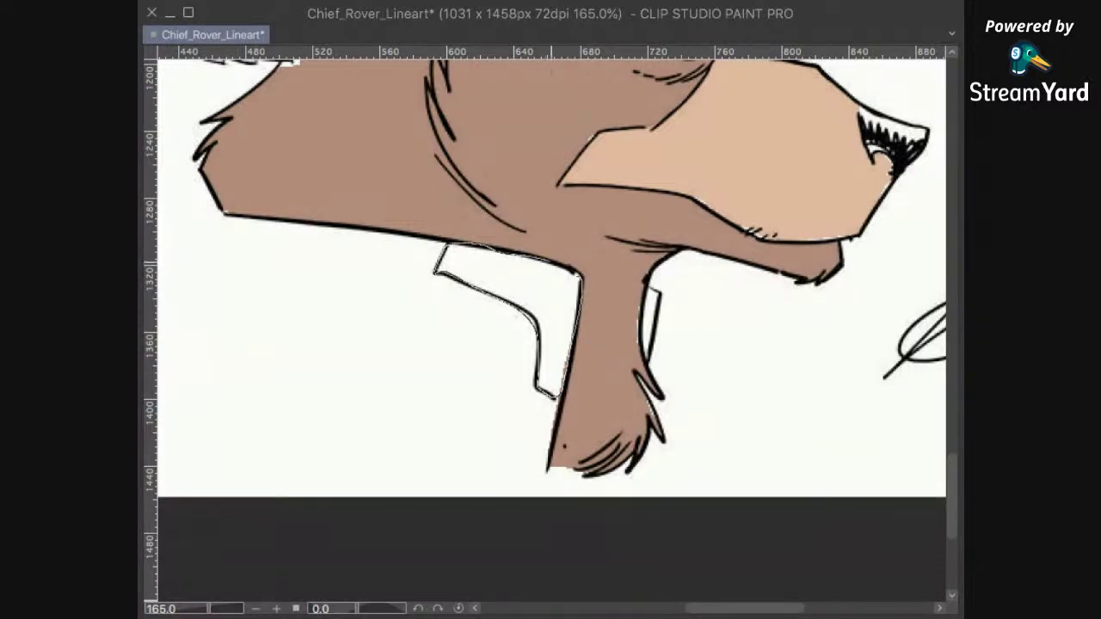
drag(552, 397, 558, 396)
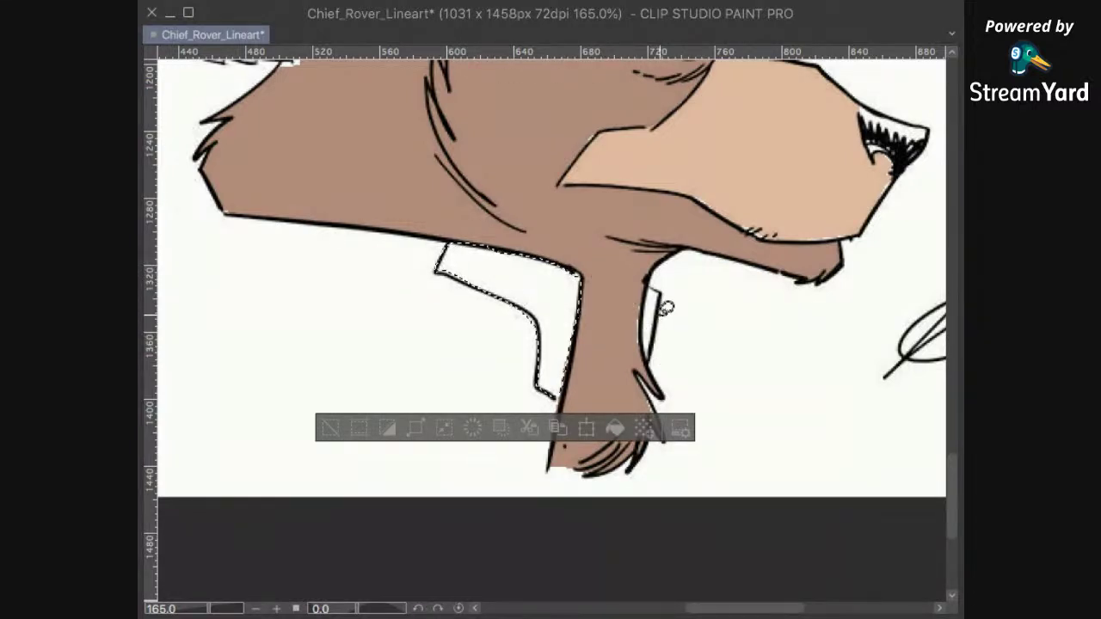
scroll(660, 308, down, 2)
drag(673, 196, 664, 328)
scroll(664, 326, down, 1)
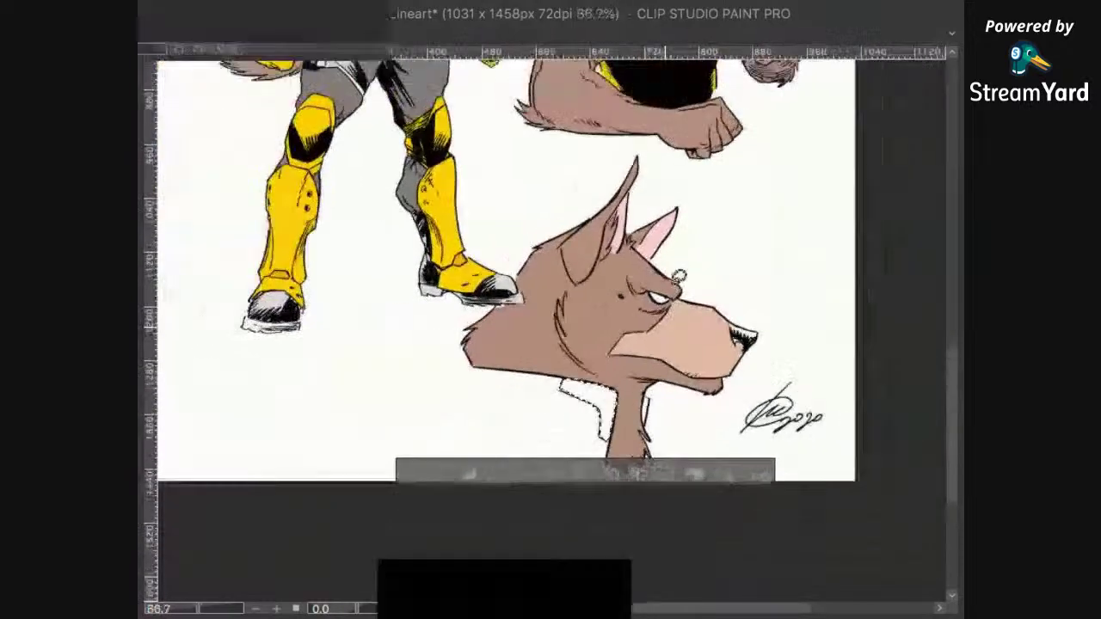
scroll(664, 226, down, 3)
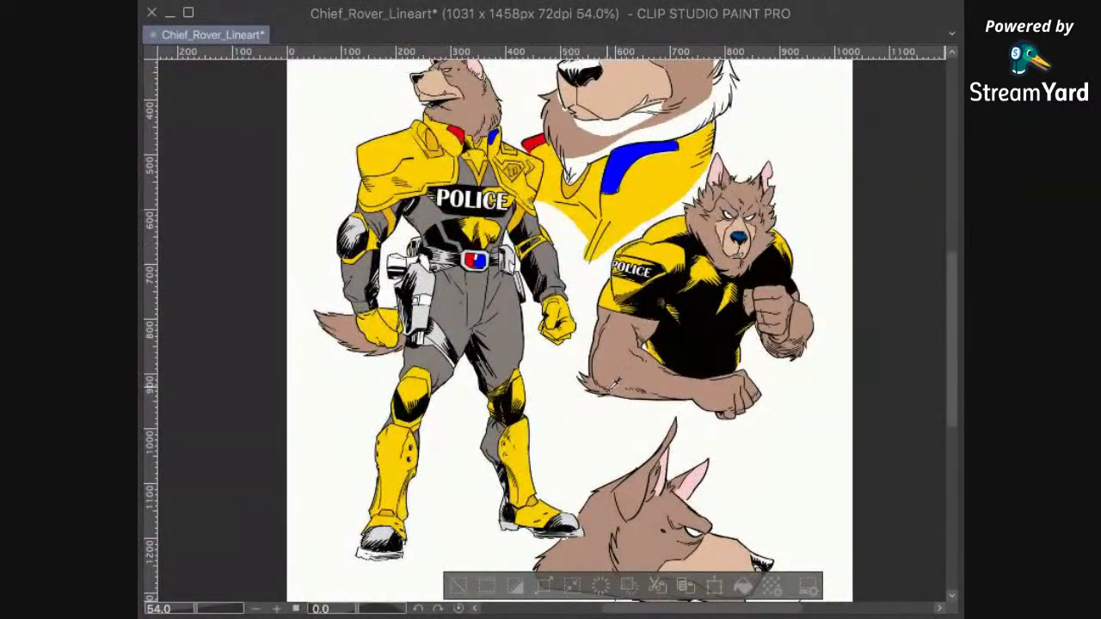
scroll(783, 467, down, 3)
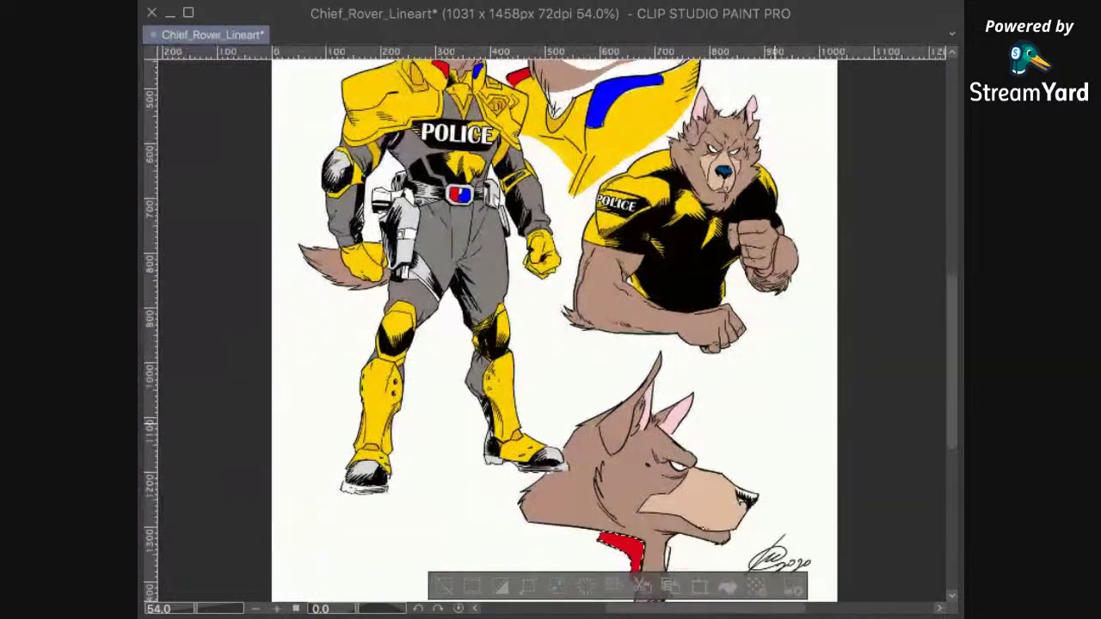
key(ctrl+d)
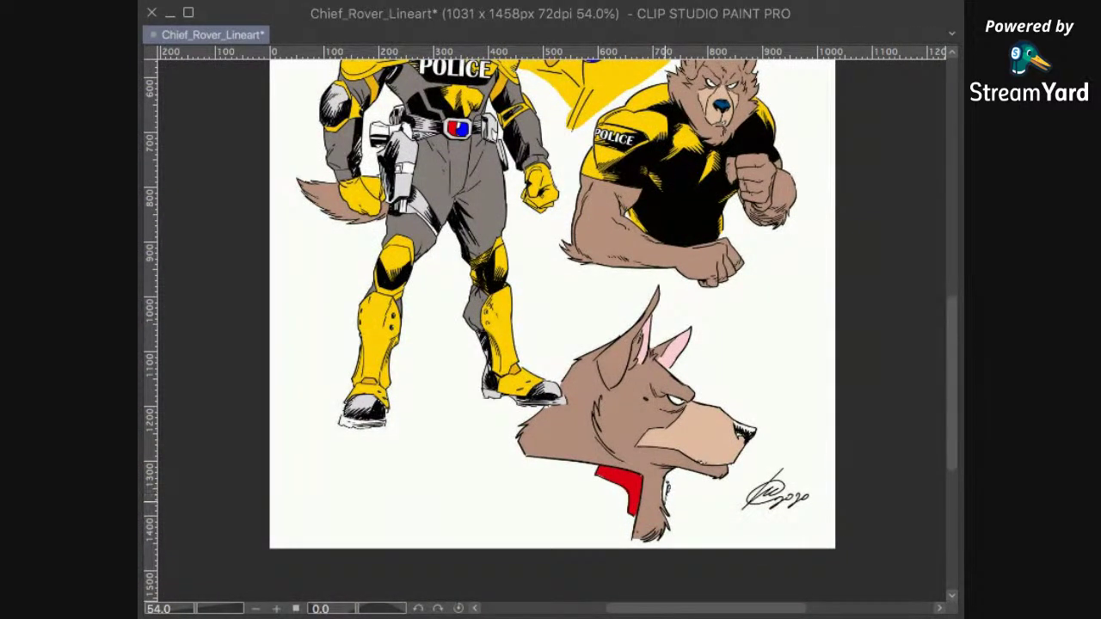
Step: Select the narrow collar piece in front of the profile head's throat, fill it with blue and clear the selection
click(666, 497)
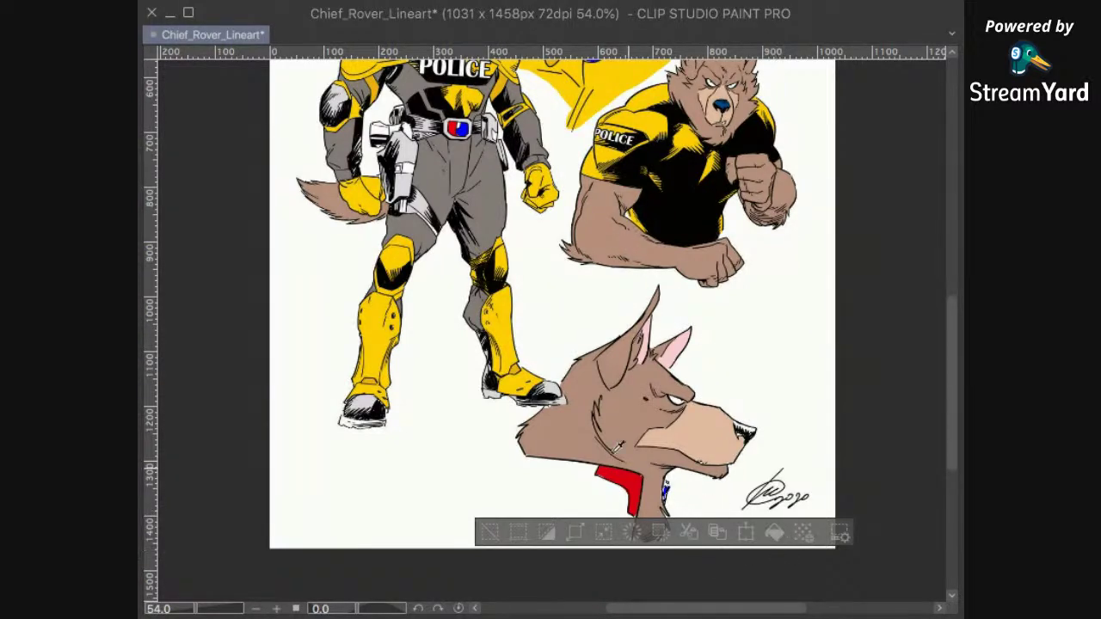
scroll(760, 451, up, 4)
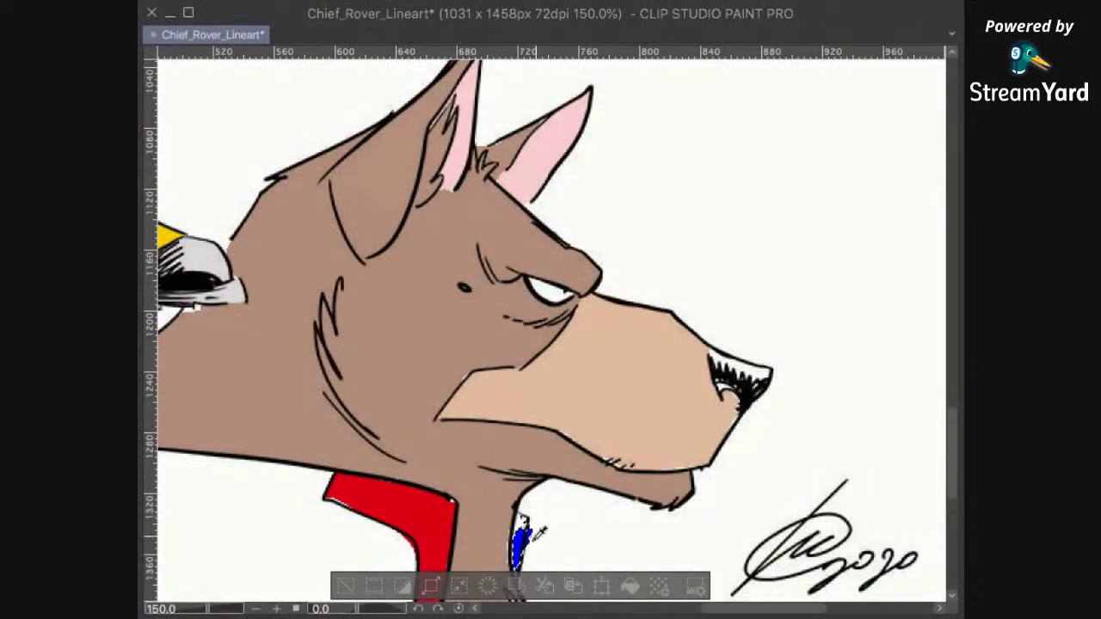
drag(523, 526, 593, 430)
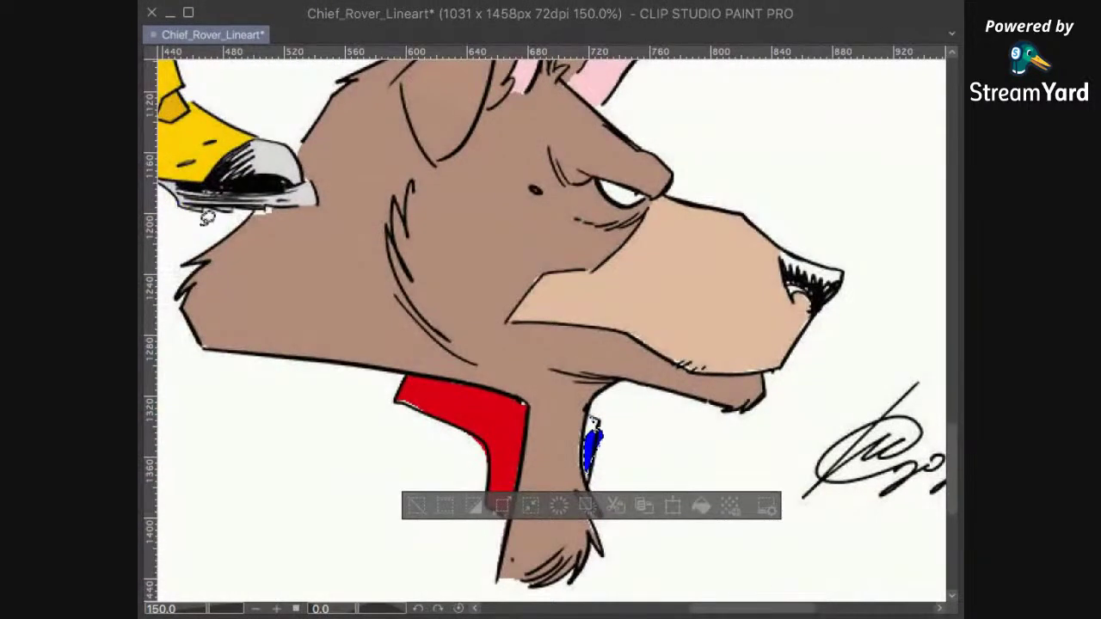
scroll(673, 409, up, 3)
mouse_move(588, 383)
mouse_down()
mouse_move(605, 404)
mouse_move(607, 396)
mouse_up()
key(Delete)
key(super+d)
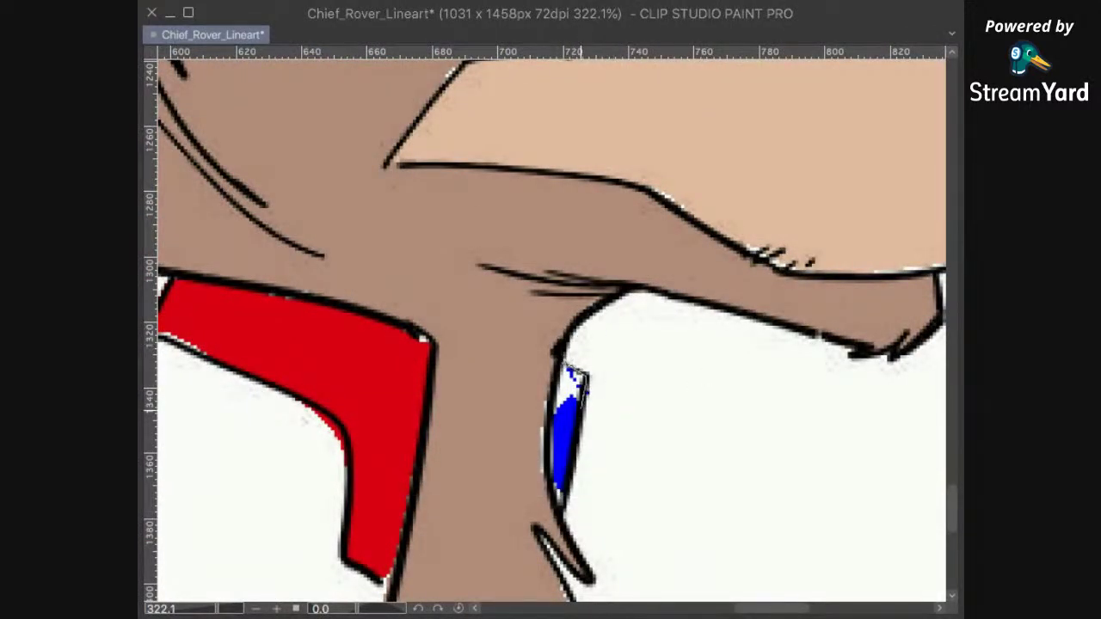
Step: Lasso the whole front collar piece up to its outline, fill the remaining white gaps with blue and deselect
drag(550, 411, 561, 364)
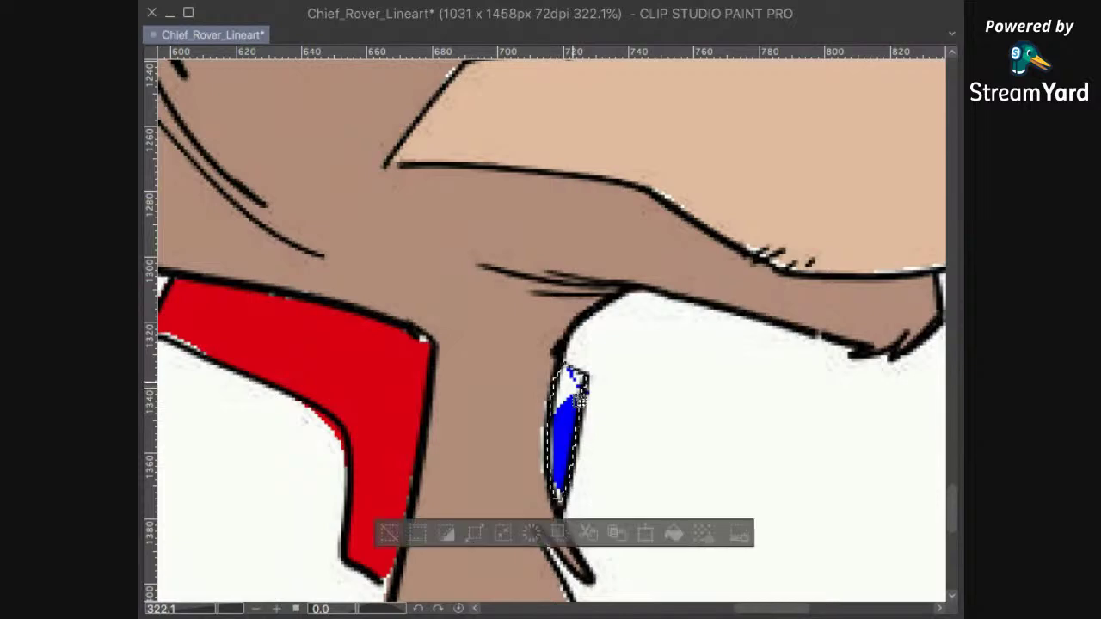
click(674, 535)
key(super+d)
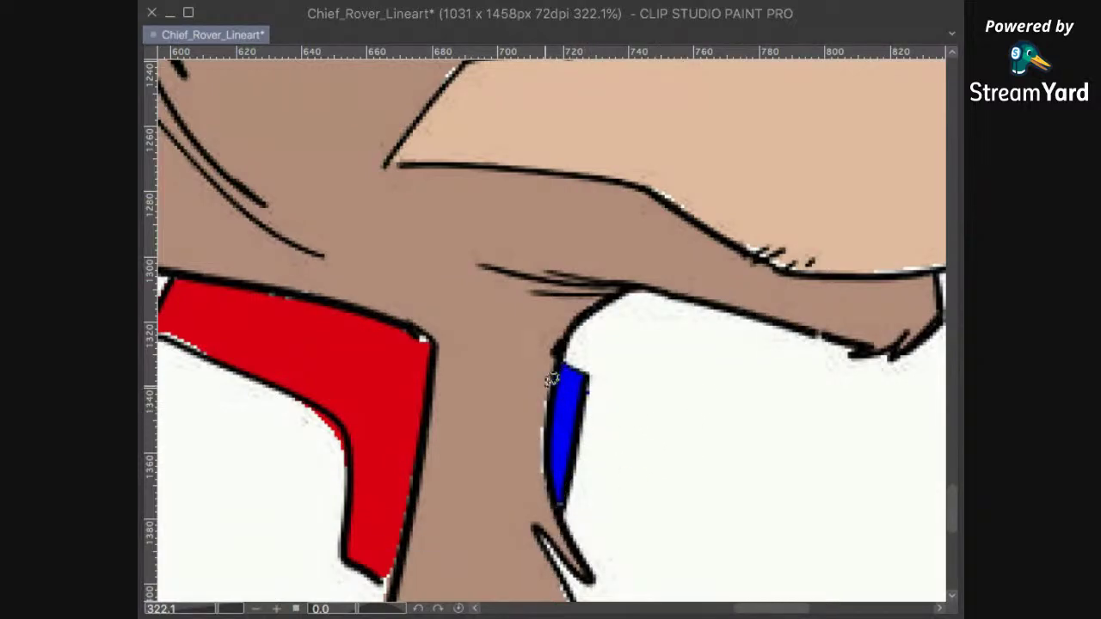
Step: Lasso the white fur directly under the large portrait's muzzle and mouth line, fill it with brown and clear the selection
scroll(701, 368, down, 5)
drag(739, 297, 691, 424)
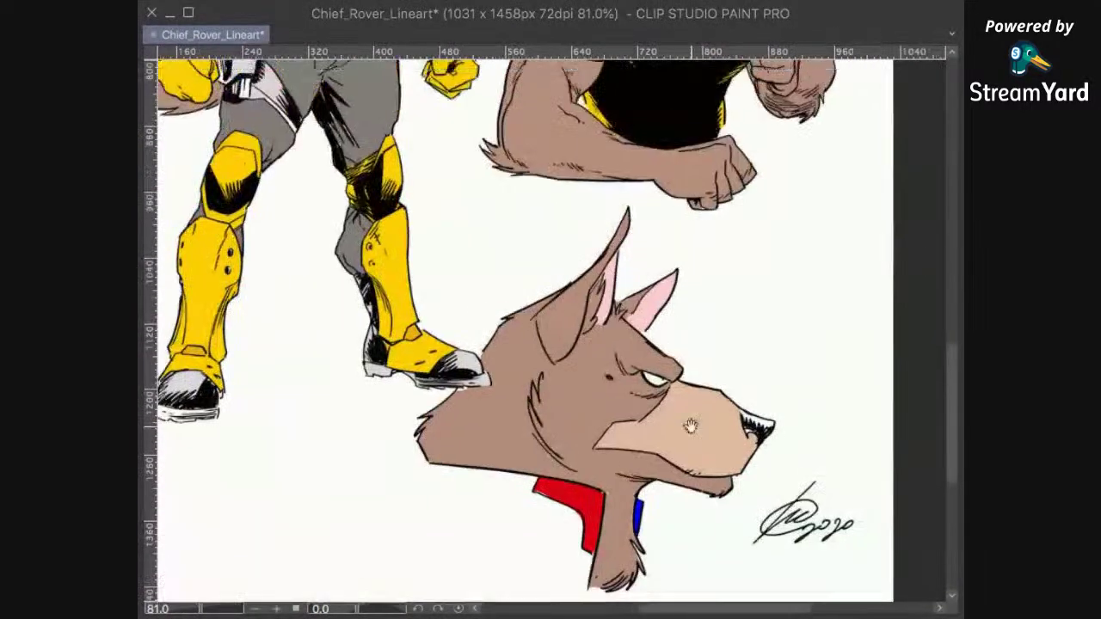
drag(745, 332, 761, 400)
scroll(760, 399, down, 4)
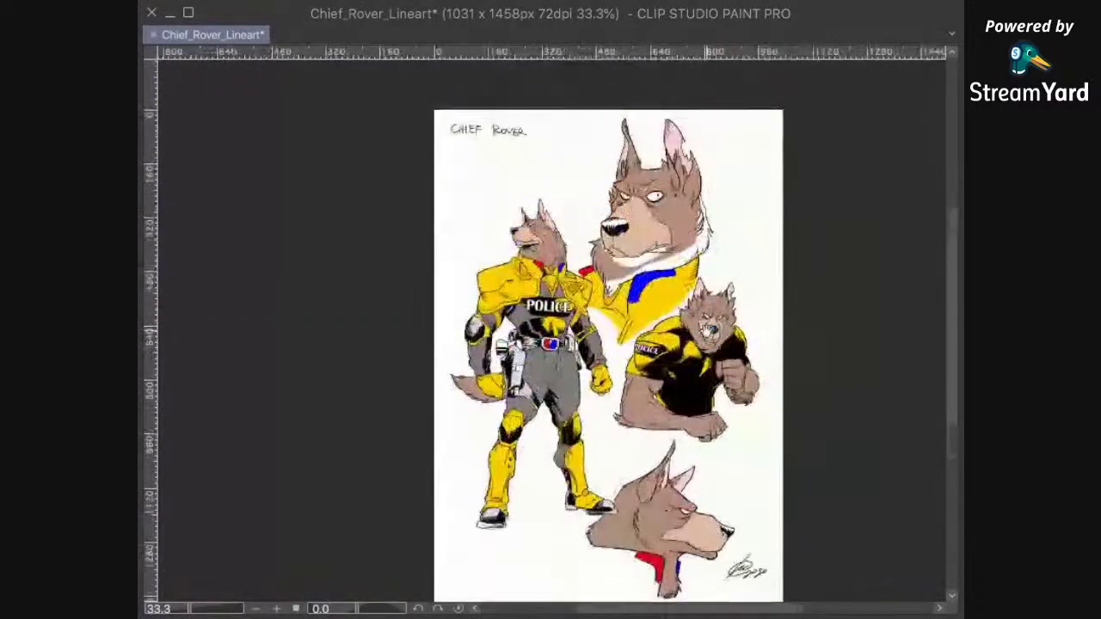
scroll(709, 288, up, 4)
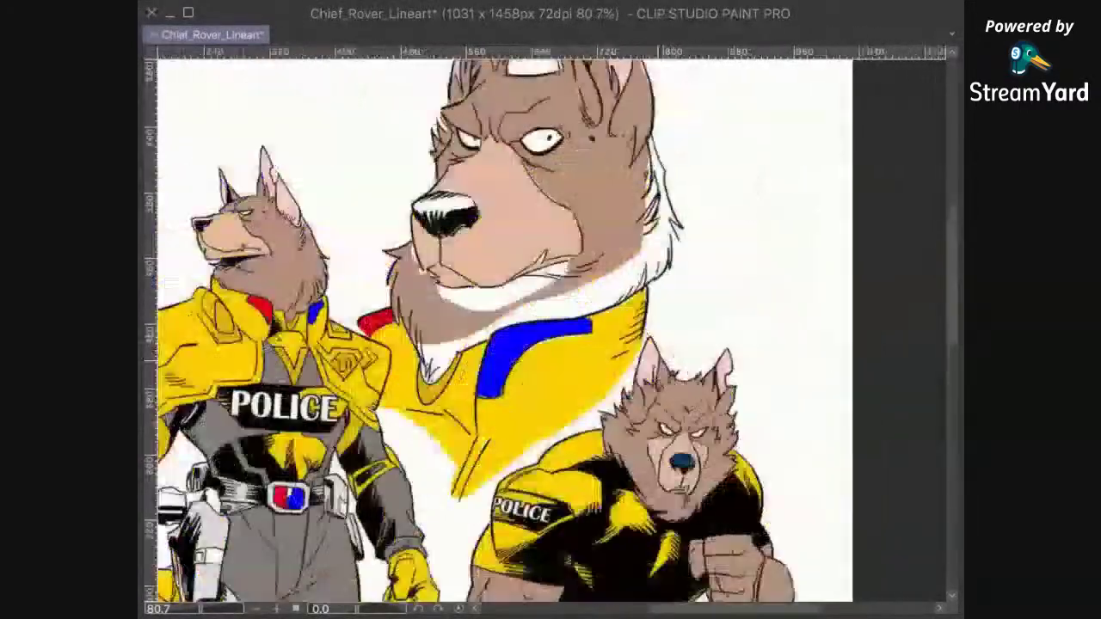
scroll(651, 431, down, 1)
scroll(650, 426, up, 4)
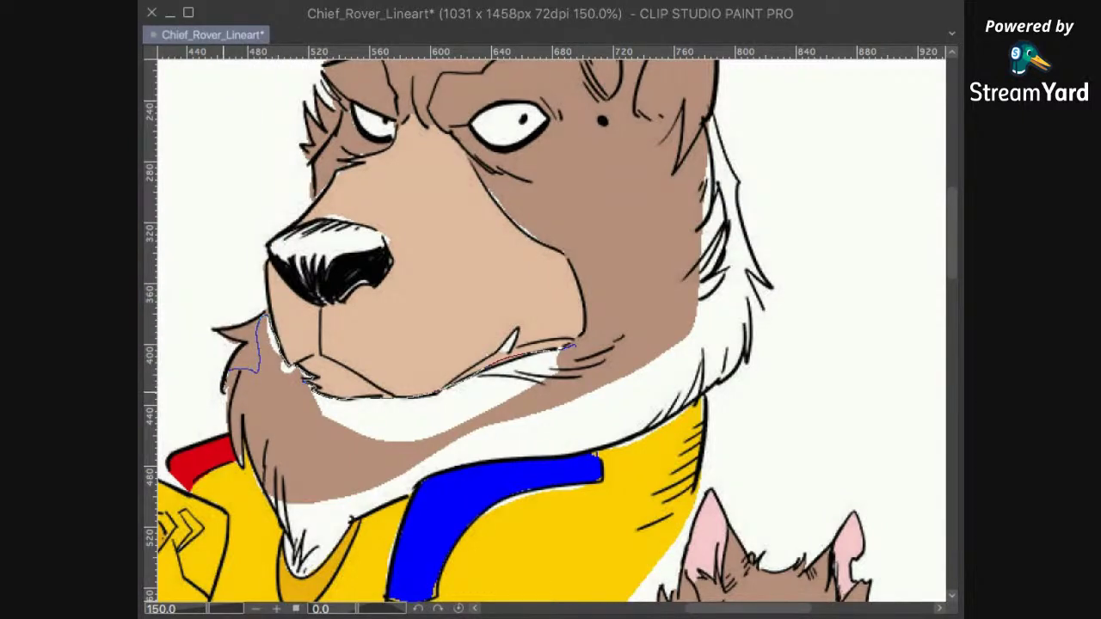
drag(572, 347, 569, 349)
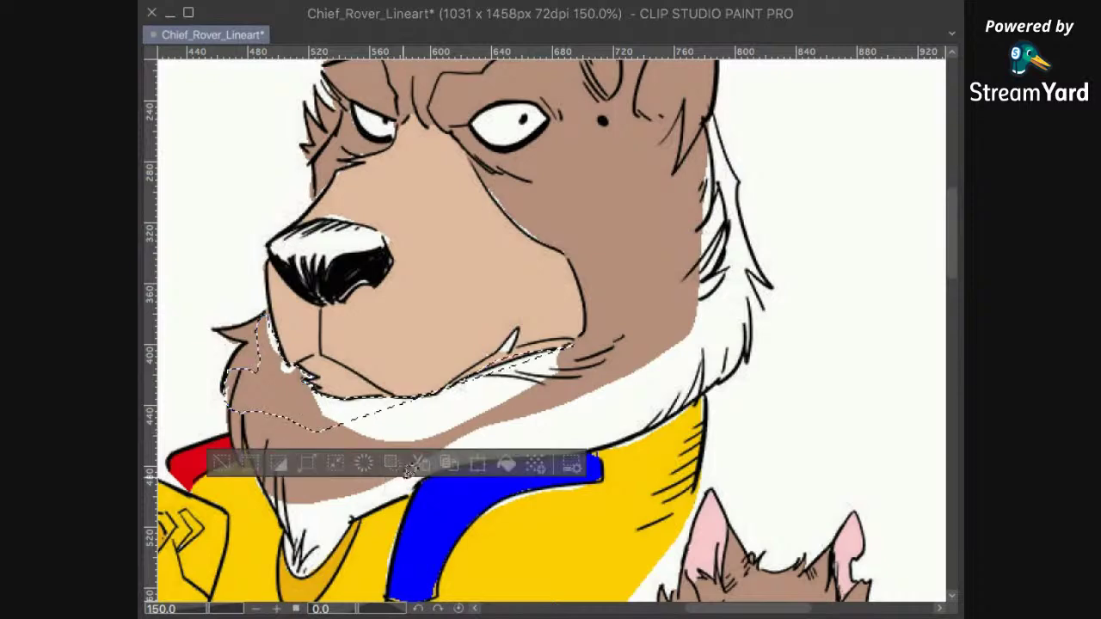
scroll(530, 411, up, 5)
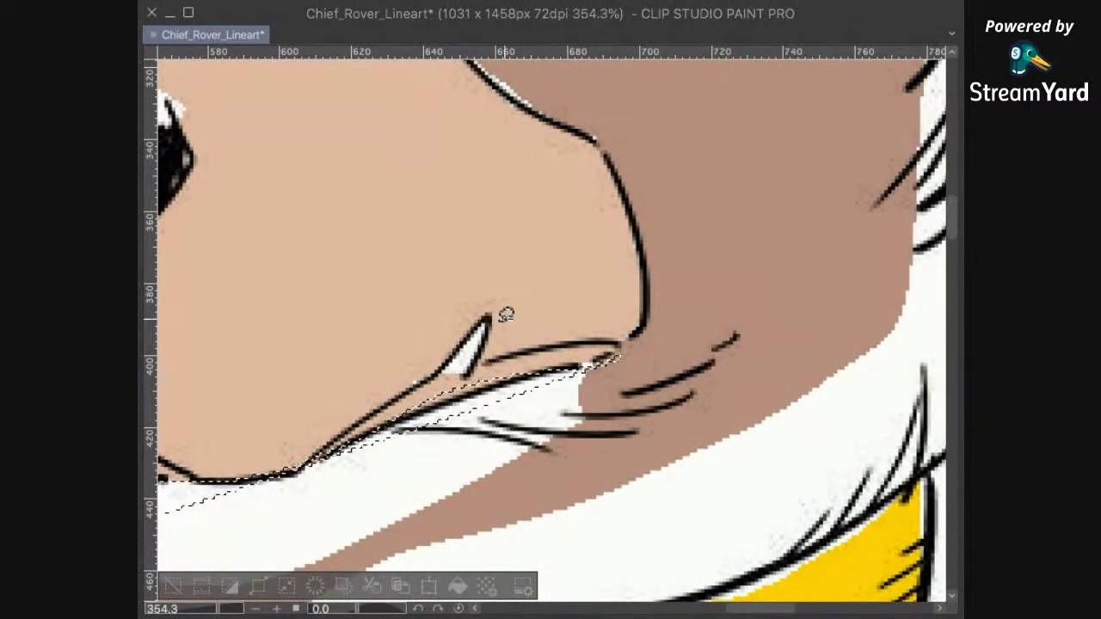
mouse_move(374, 421)
mouse_down()
mouse_move(561, 369)
mouse_move(464, 375)
mouse_up()
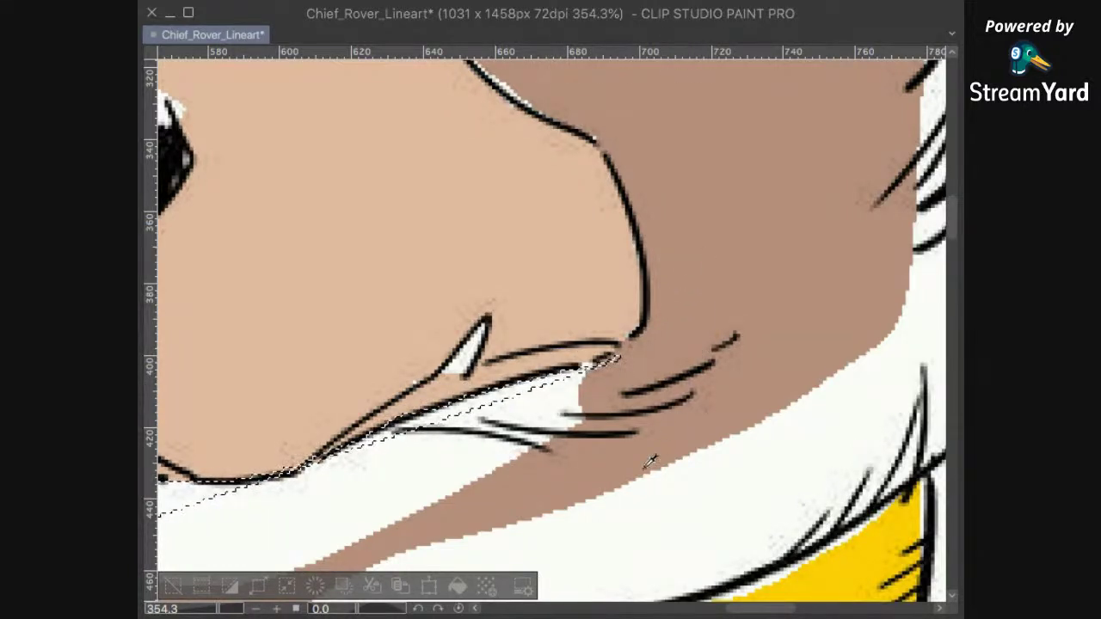
click(457, 586)
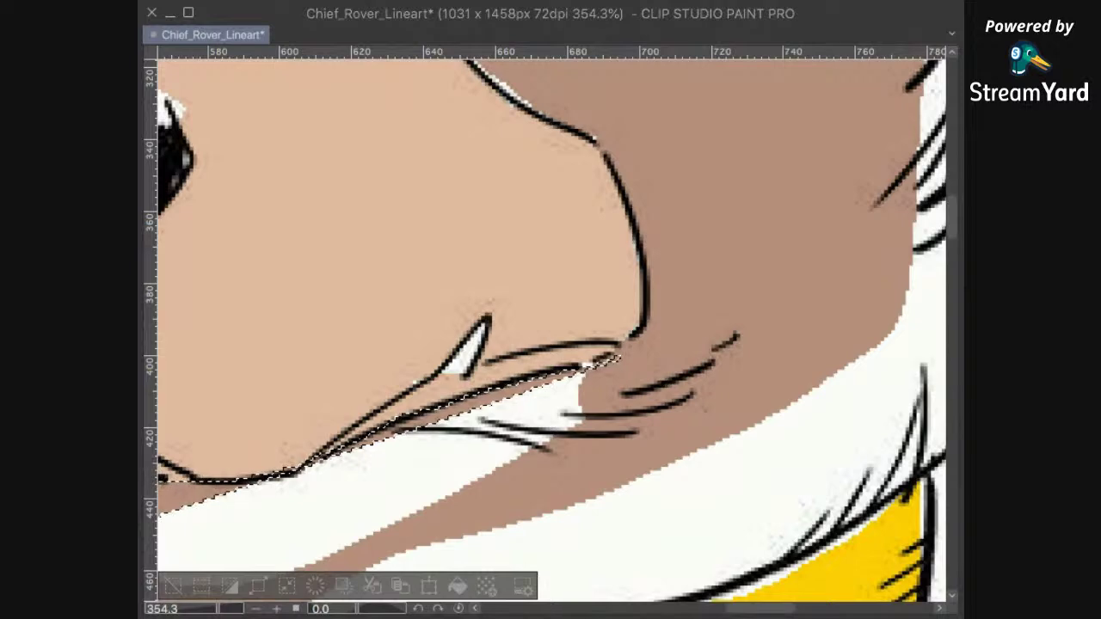
key(ctrl+d)
Step: Lasso the white slivers along the cheek side of the large portrait's muzzle line, fill them with brown and deselect
scroll(820, 332, down, 4)
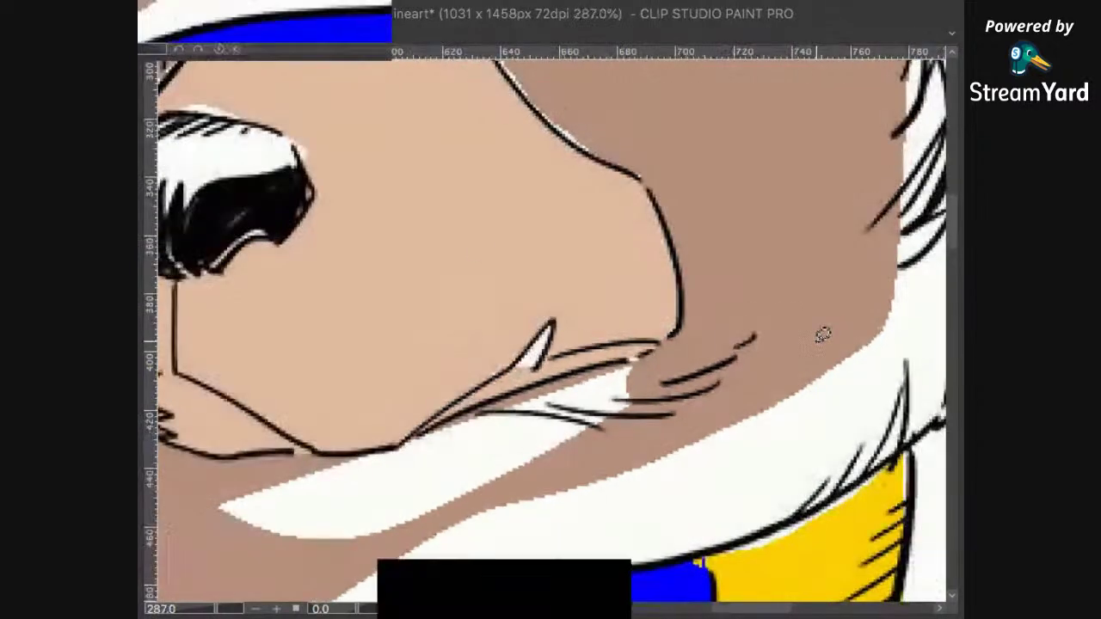
scroll(720, 258, up, 5)
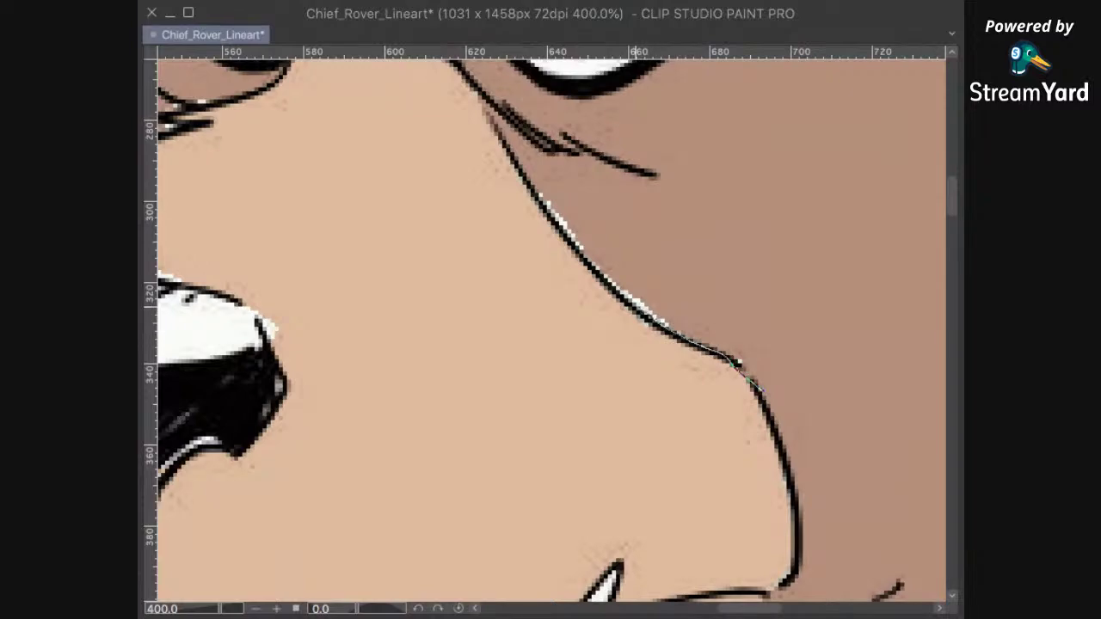
mouse_move(538, 177)
mouse_down()
mouse_move(645, 200)
mouse_move(803, 331)
mouse_move(804, 378)
mouse_up()
key(Delete)
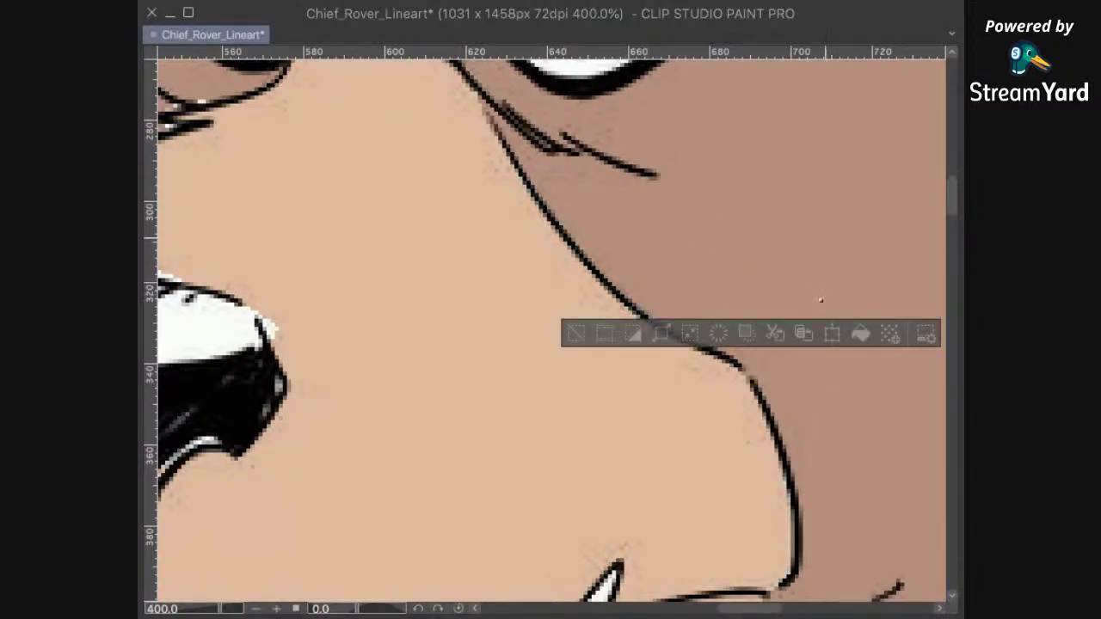
key(ctrl+d)
Step: Lasso the white sliver where the large portrait's far cheek meets the muzzle, fill it with brown and deselect
scroll(816, 292, down, 5)
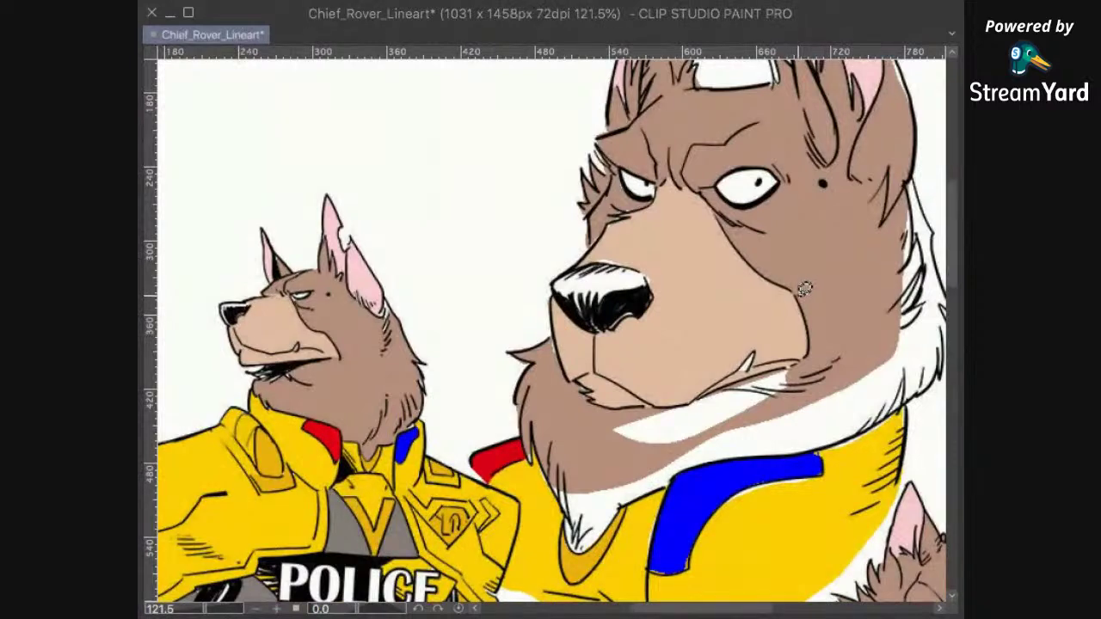
scroll(607, 254, up, 5)
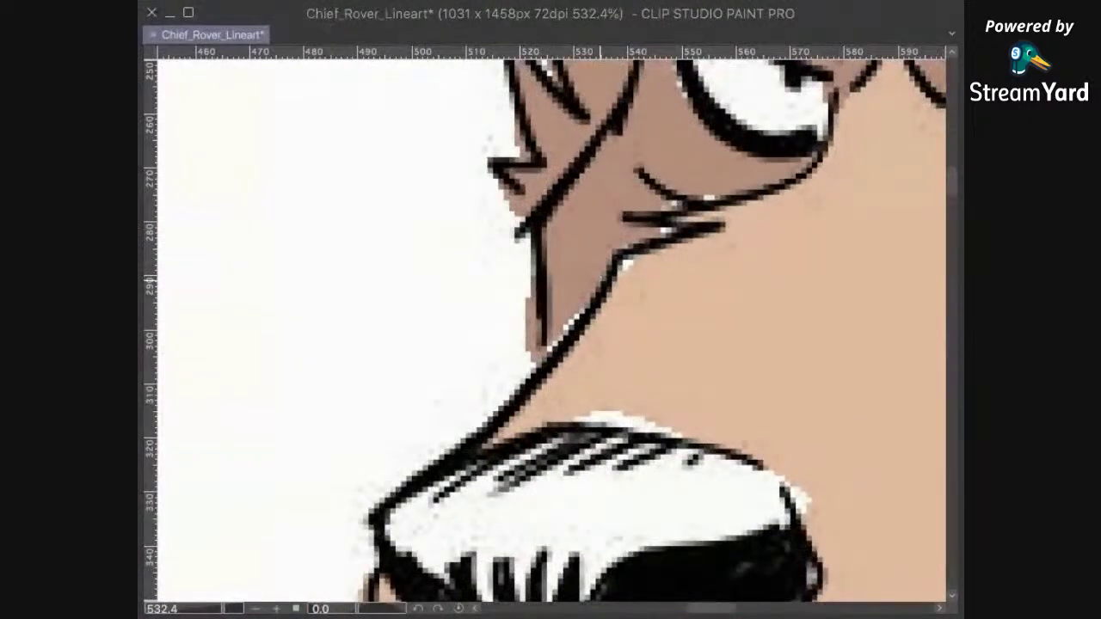
drag(543, 351, 597, 275)
click(679, 384)
key(ctrl+d)
Step: Lasso the brown spilling outside the far cheek's outline above the nose, delete it and clear the selection
mouse_move(533, 244)
mouse_down()
mouse_move(506, 312)
mouse_move(536, 363)
mouse_move(547, 263)
mouse_up()
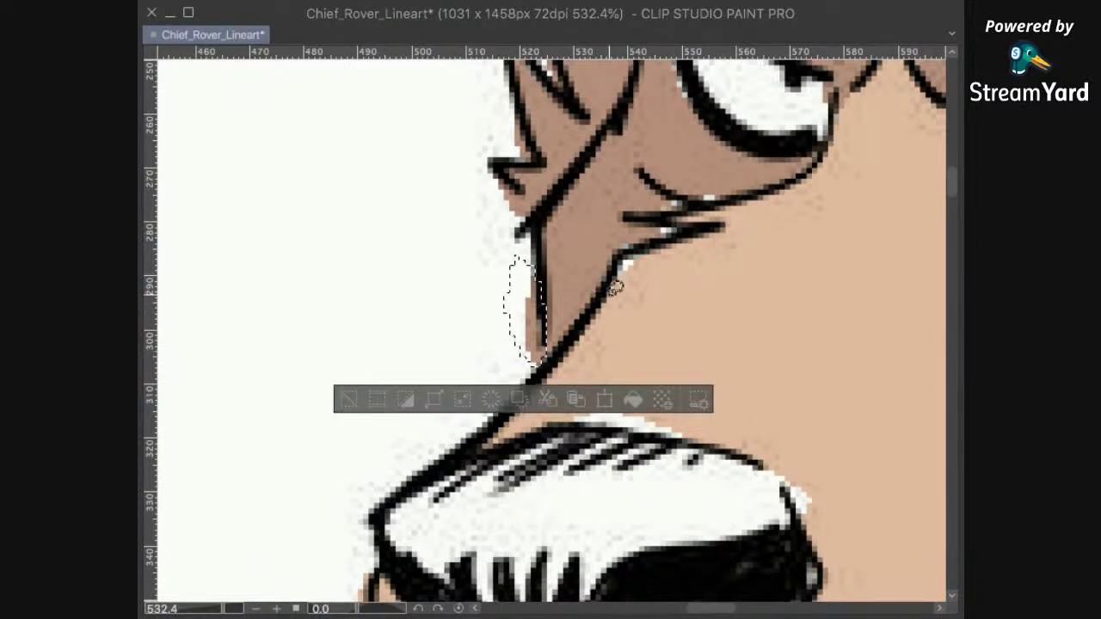
scroll(614, 287, up, 1)
click(815, 229)
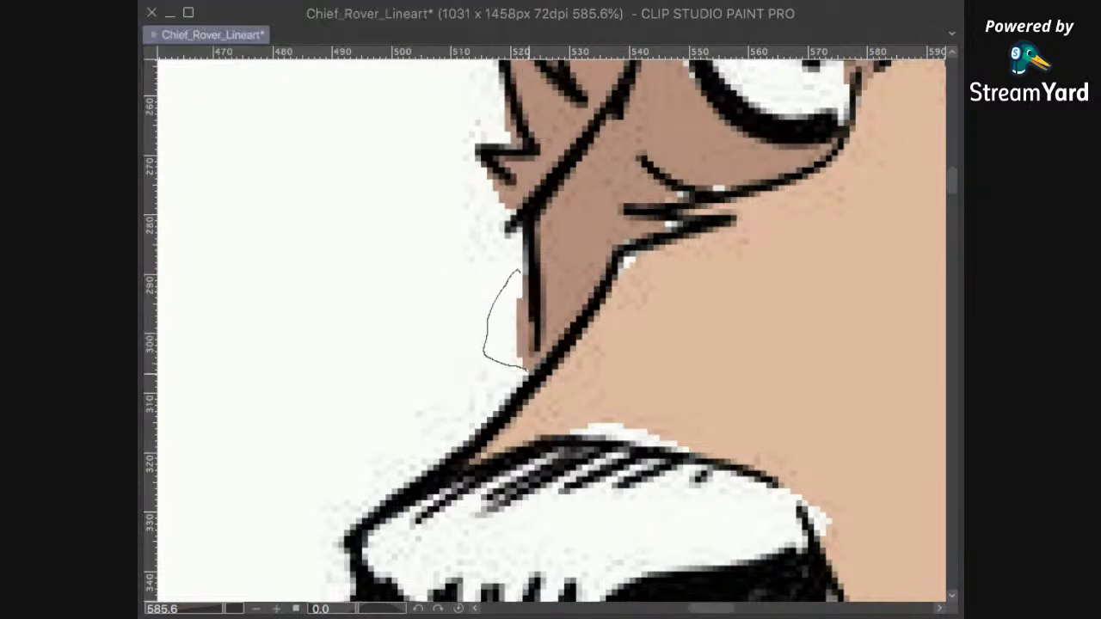
drag(535, 344, 526, 283)
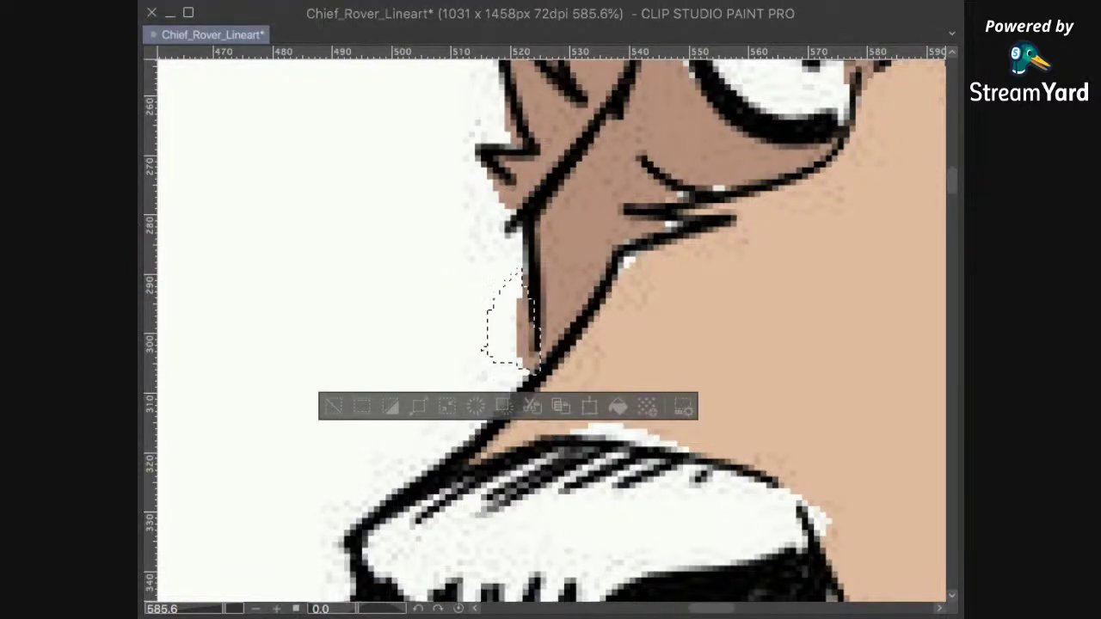
key(Delete)
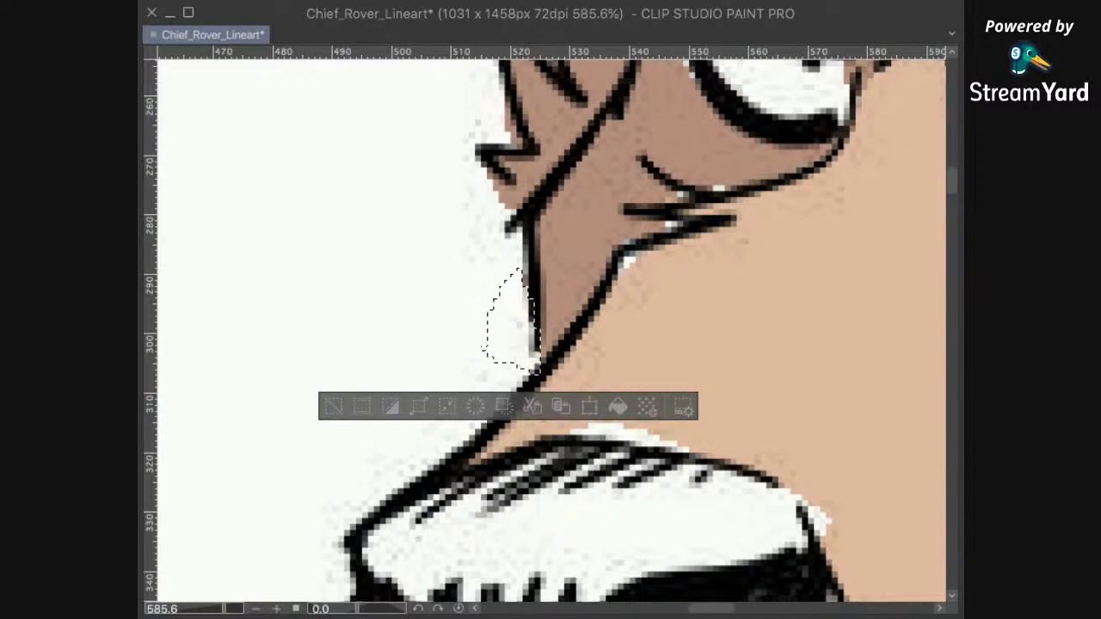
click(730, 313)
Step: Lasso the white fur behind the large portrait's cheek, from the ear base down to the collar, fill it with brown and deselect
scroll(903, 478, down, 5)
scroll(927, 477, down, 10)
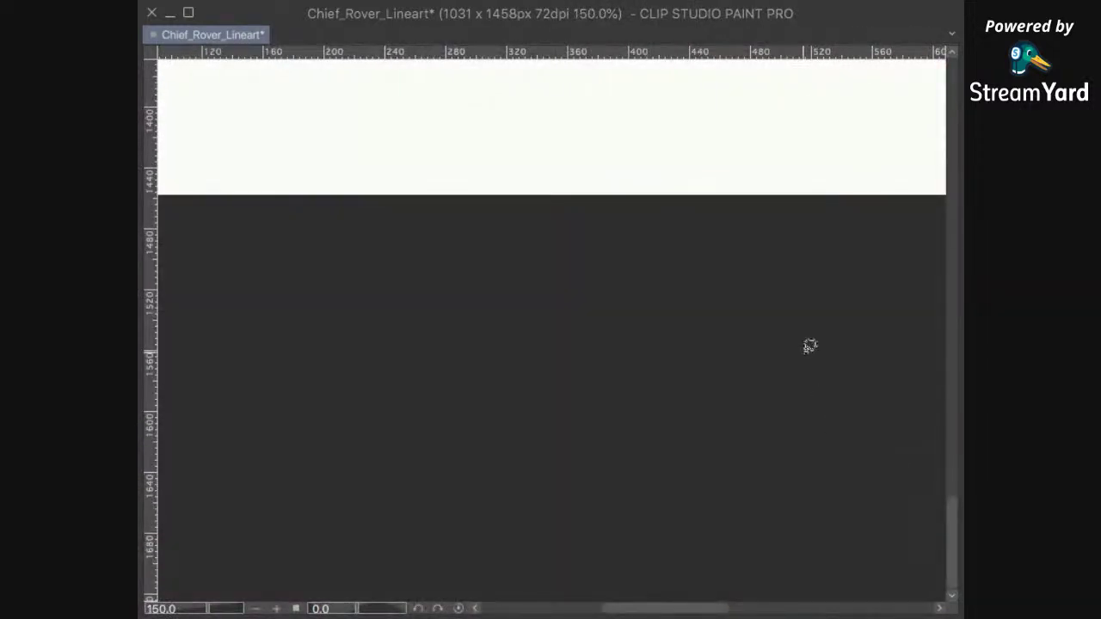
key(ctrl+0)
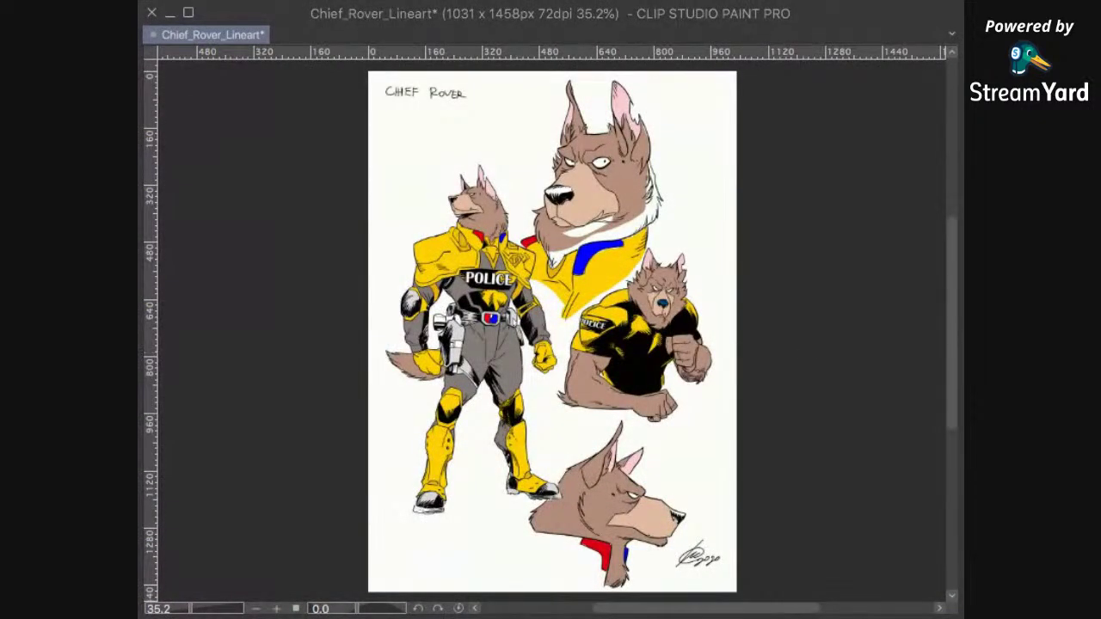
key(ctrl+z)
key(ctrl+y)
scroll(668, 214, up, 8)
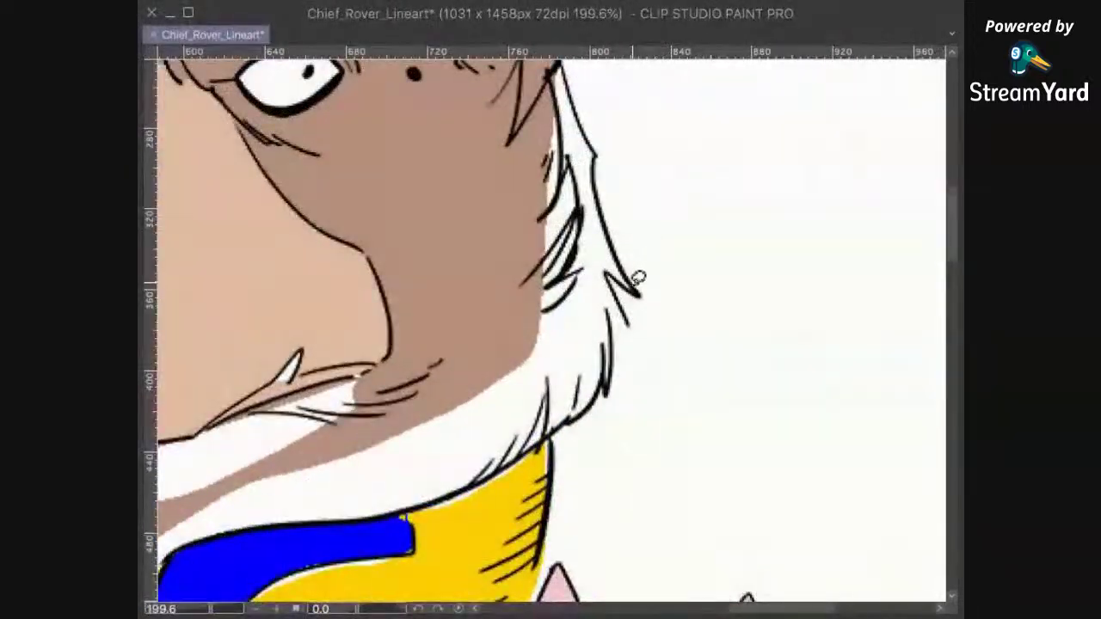
scroll(619, 249, up, 5)
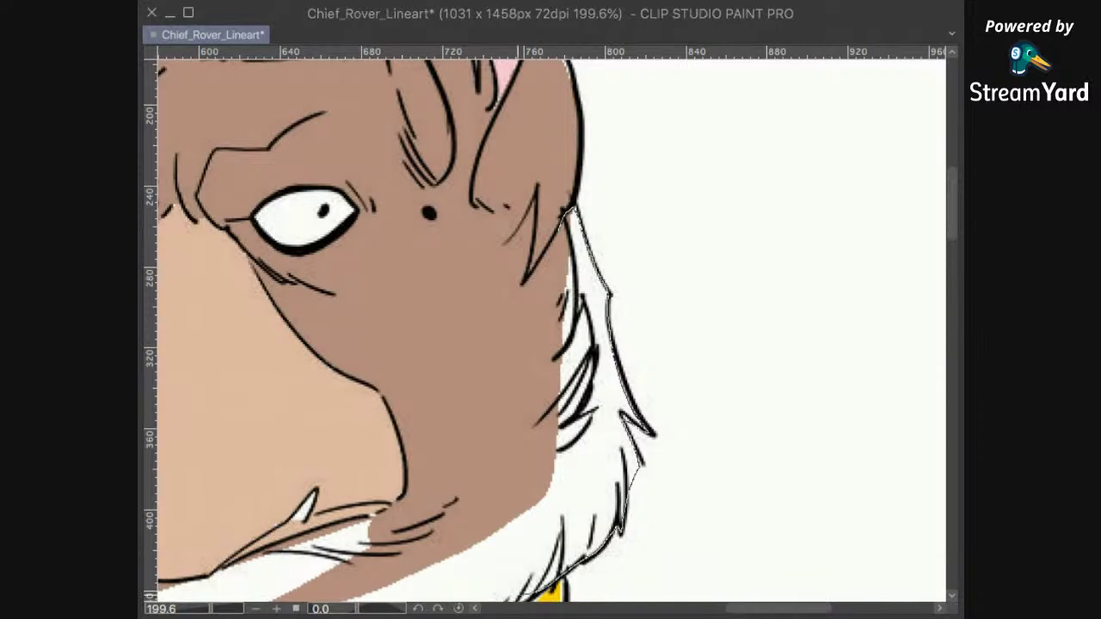
drag(542, 297, 546, 265)
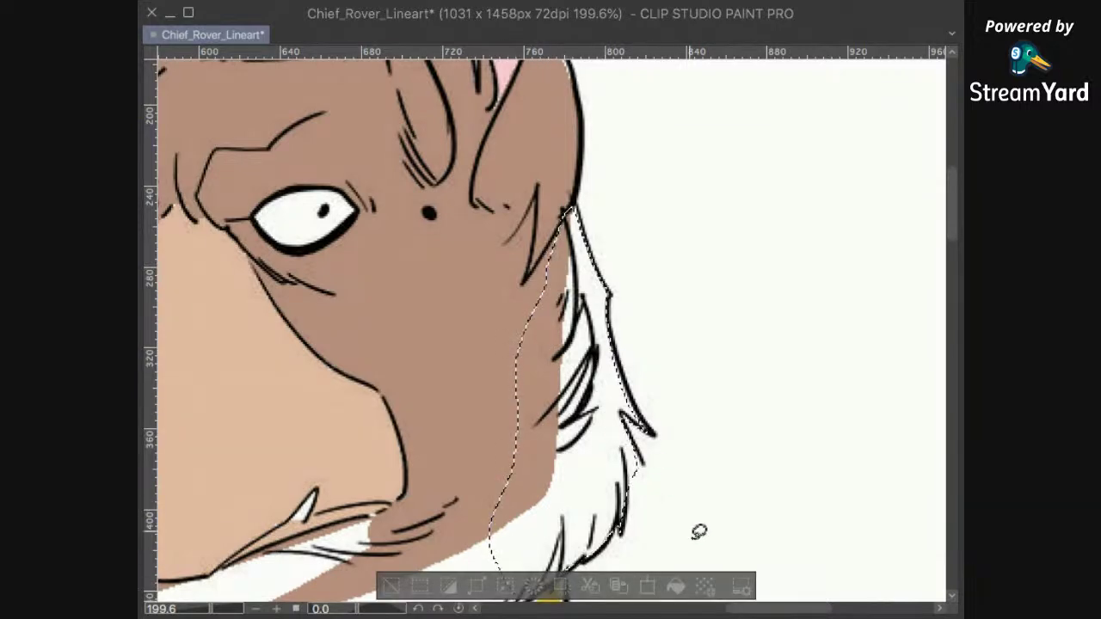
click(677, 585)
key(super+d)
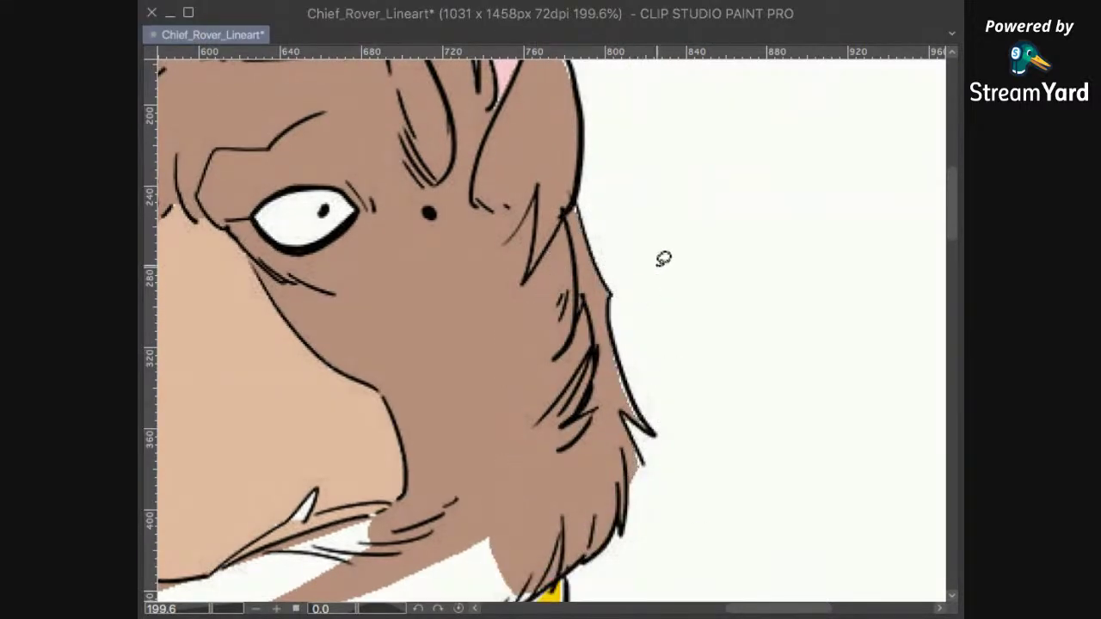
Step: Lasso the white fur below the large portrait's mouth line, down to the collar edge, fill it with brown and deselect
drag(557, 543, 688, 270)
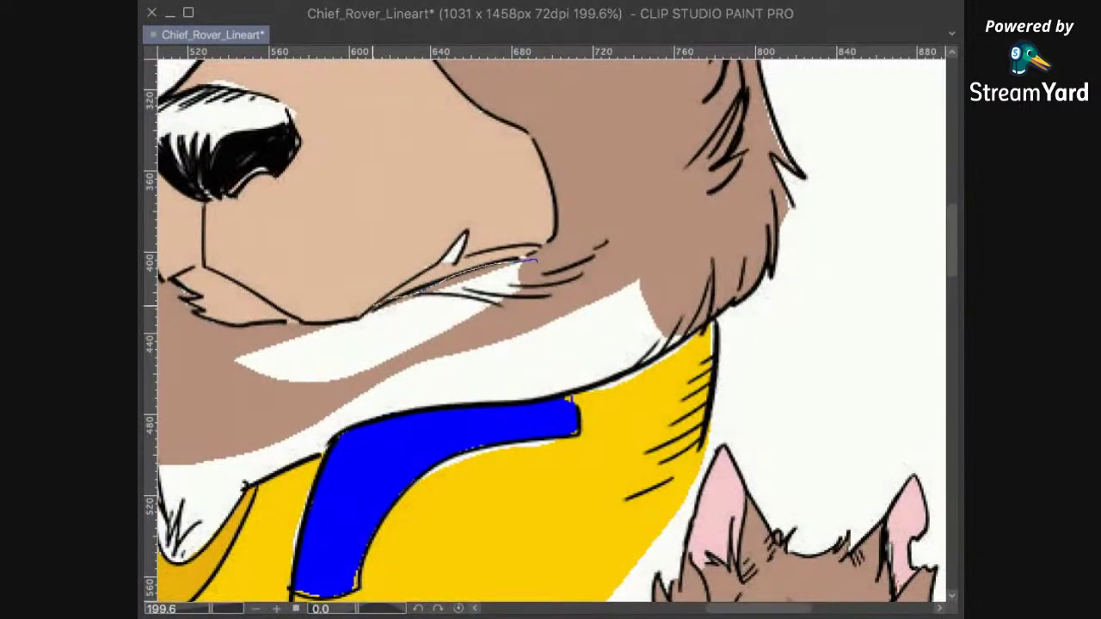
drag(228, 356, 378, 399)
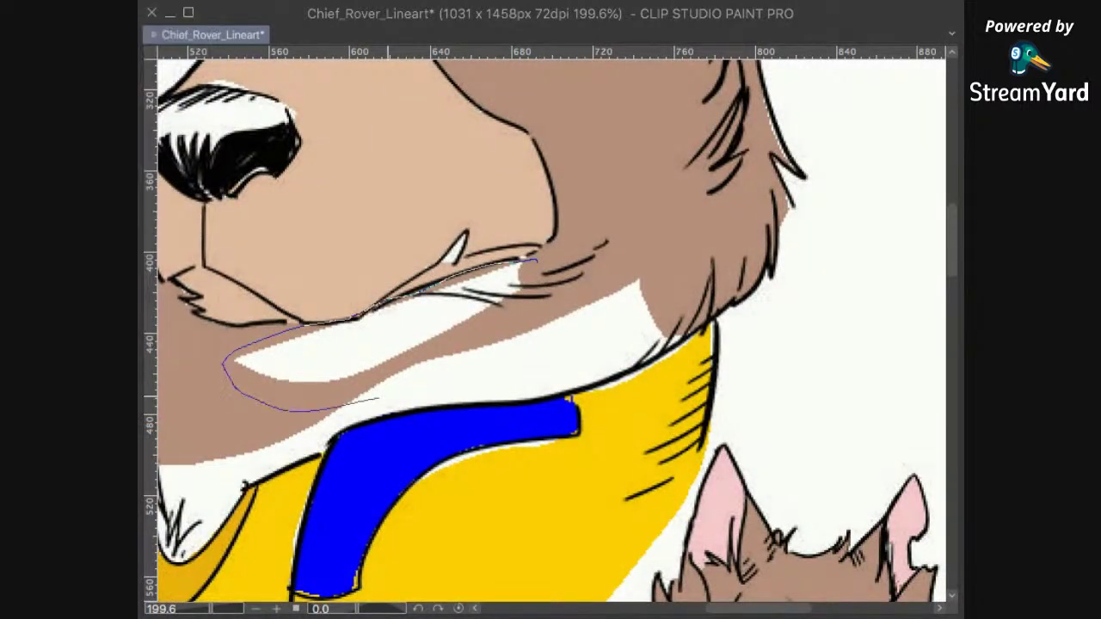
drag(578, 393, 657, 358)
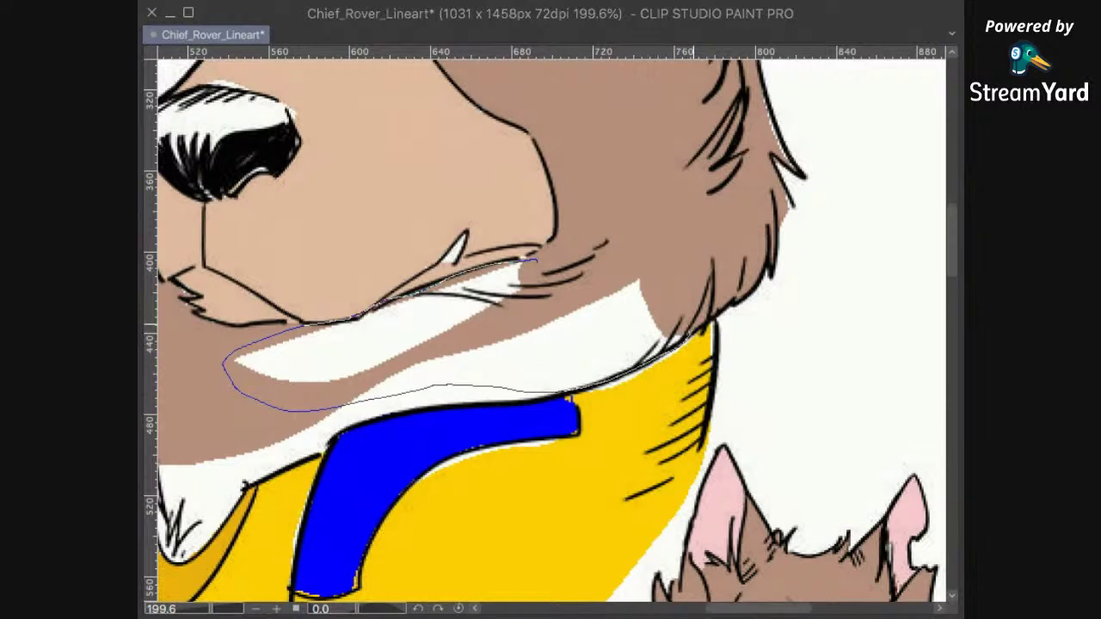
drag(693, 324, 697, 316)
click(586, 434)
click(674, 239)
mouse_move(652, 256)
mouse_down()
mouse_move(629, 262)
mouse_move(660, 253)
mouse_up()
click(746, 340)
click(726, 239)
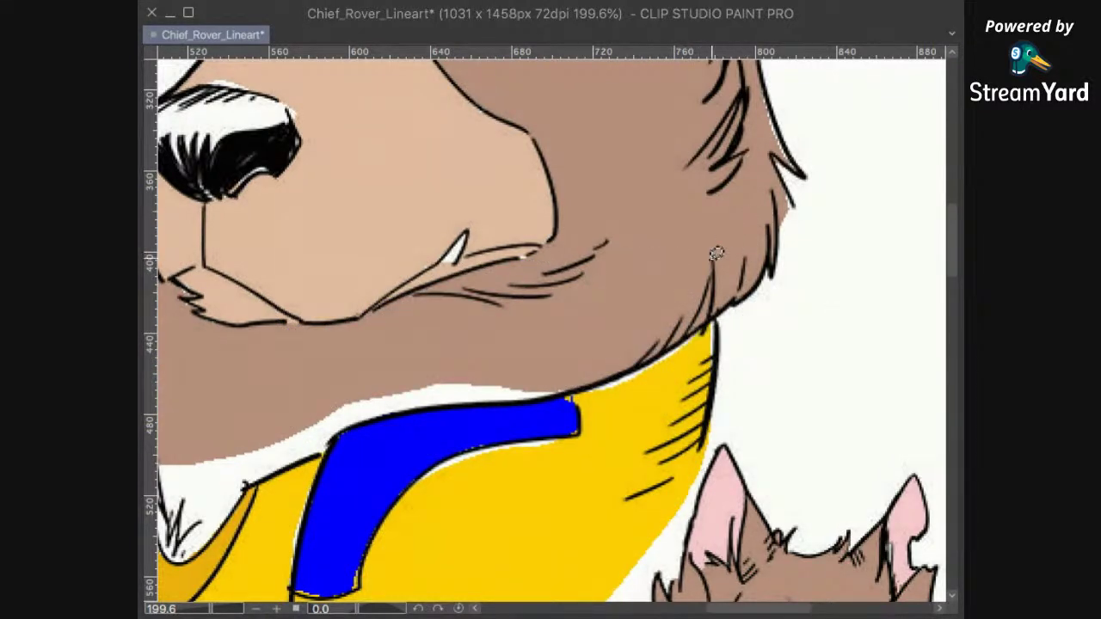
Step: Lasso the white chin fur along the large portrait's collar down to the chest tuft, fill it with brown and deselect
scroll(718, 252, down, 5)
drag(604, 370, 685, 307)
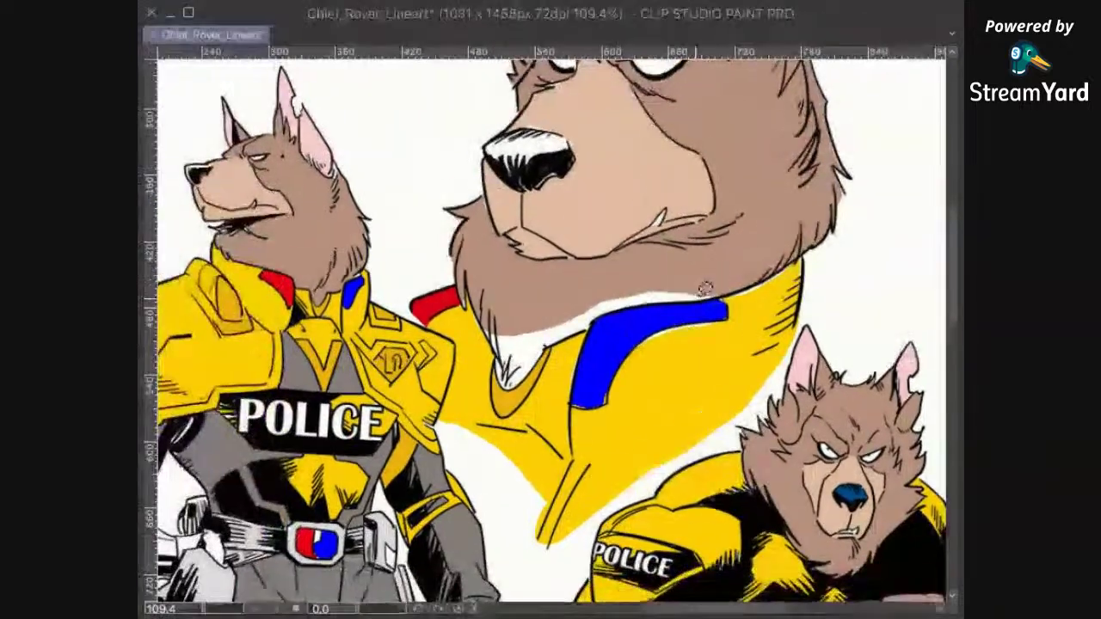
scroll(740, 236, up, 4)
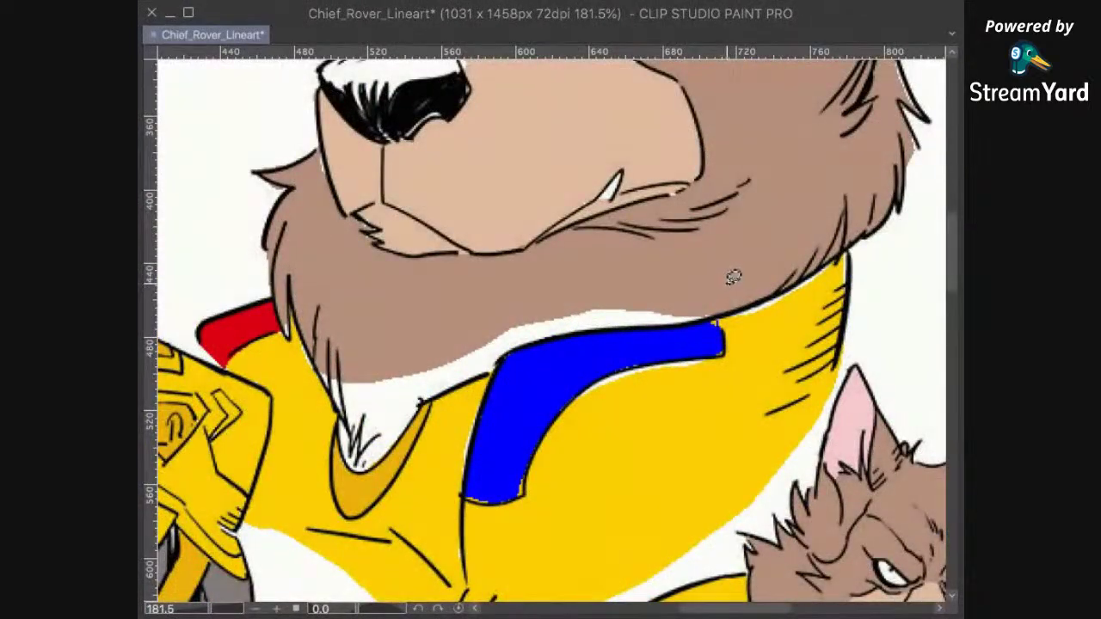
drag(619, 398, 555, 487)
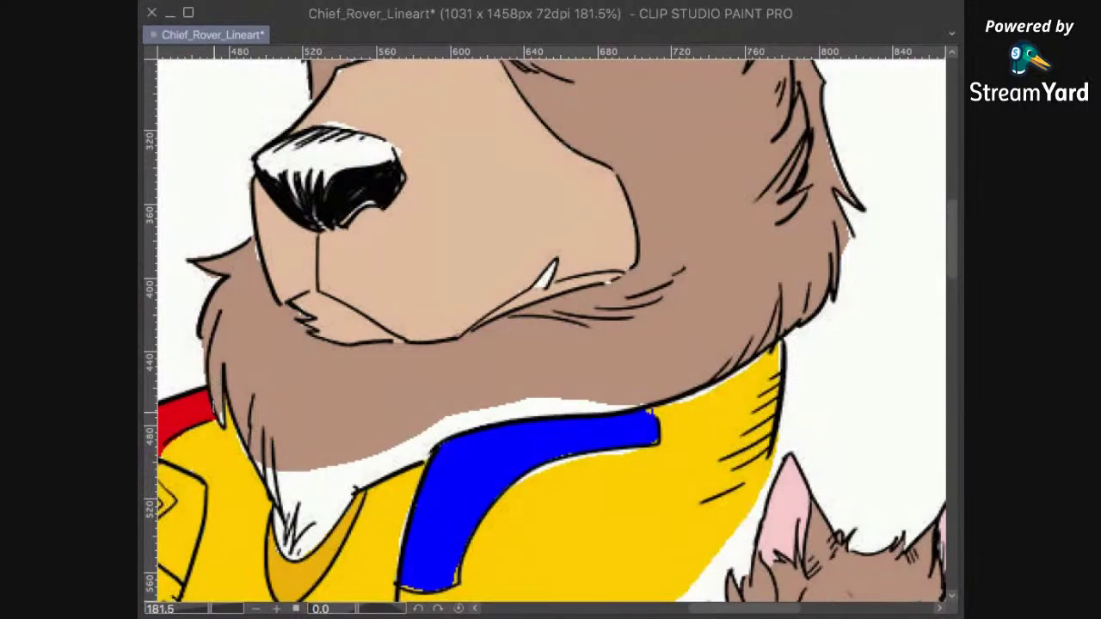
drag(225, 396, 275, 498)
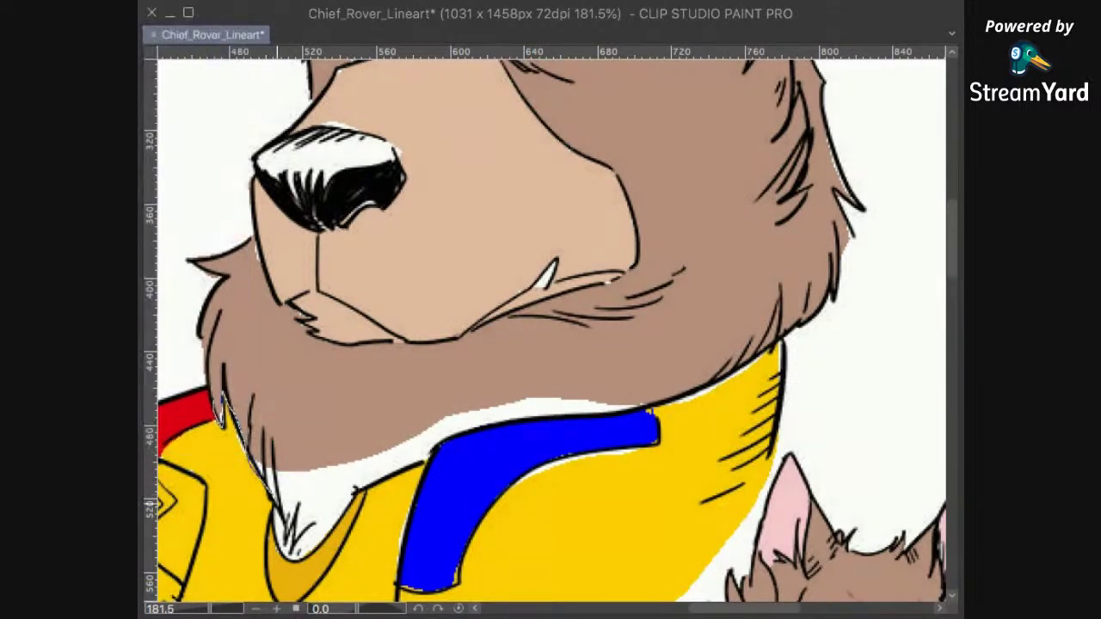
drag(294, 548, 312, 524)
drag(357, 495, 516, 422)
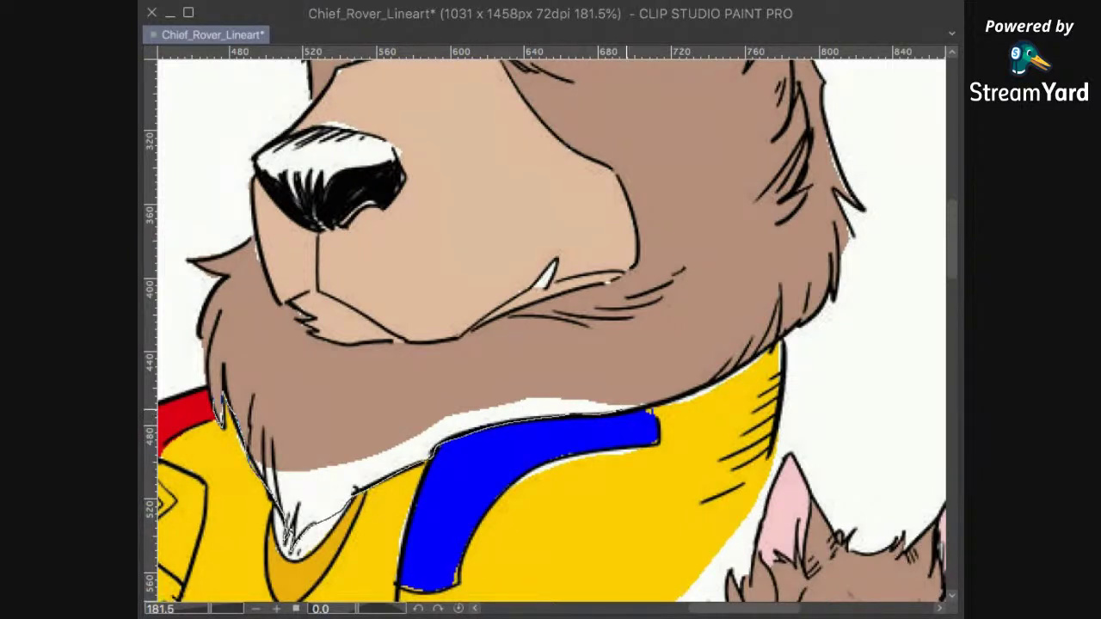
mouse_move(653, 374)
mouse_down()
mouse_move(387, 395)
mouse_move(438, 464)
mouse_up()
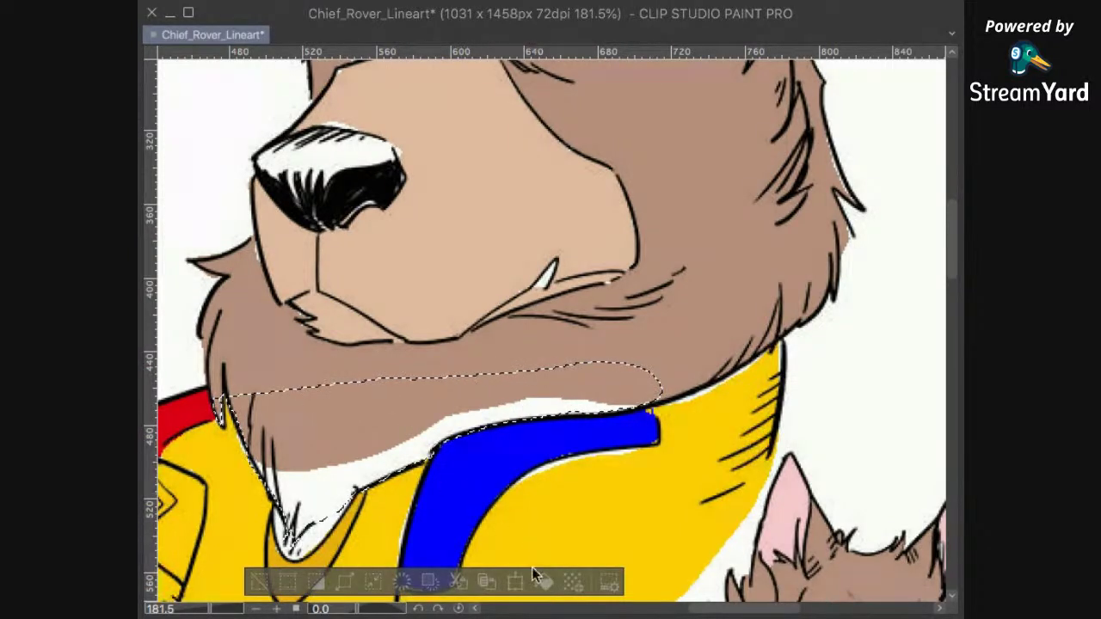
key(ctrl+d)
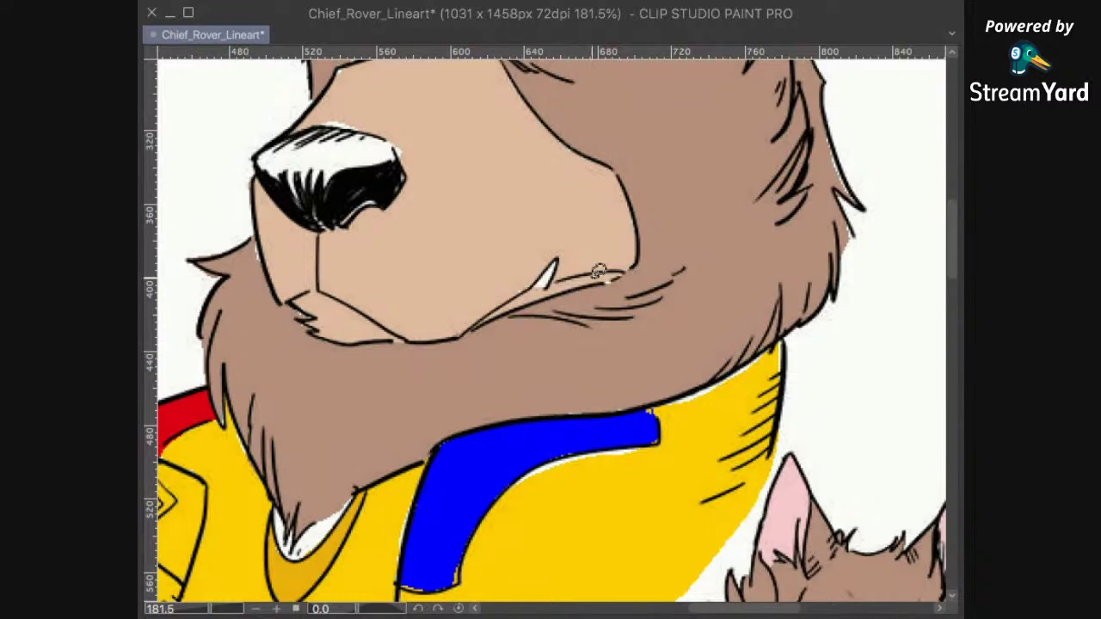
Step: Lasso the white sliver on the muzzle above the large portrait's nose, fill it with the muzzle tan and deselect
drag(665, 301, 731, 435)
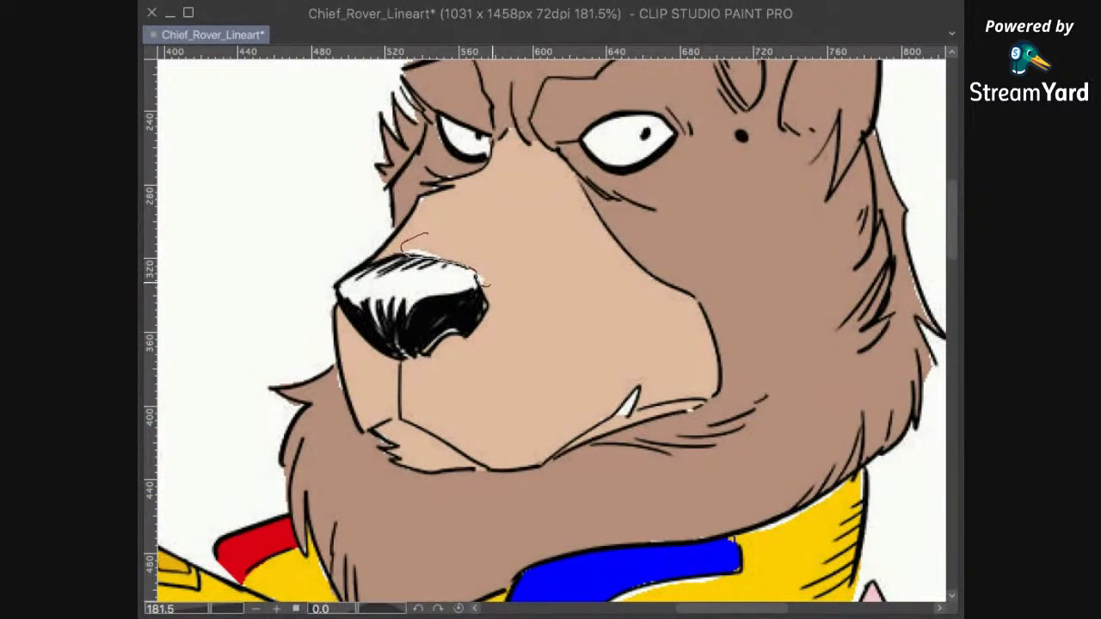
drag(480, 279, 483, 277)
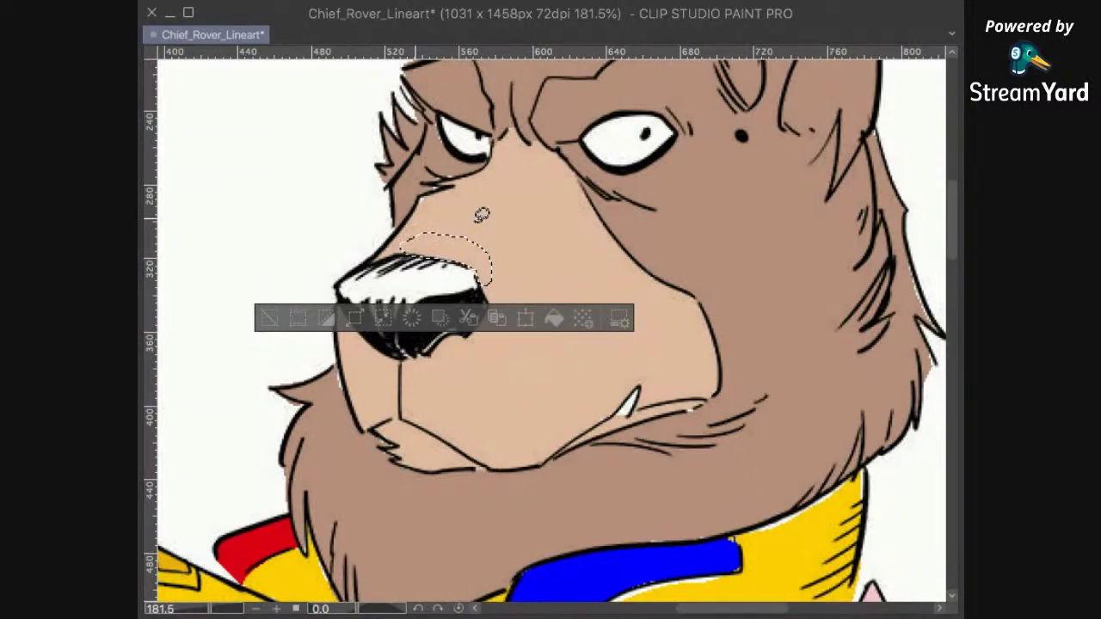
scroll(632, 290, down, 15)
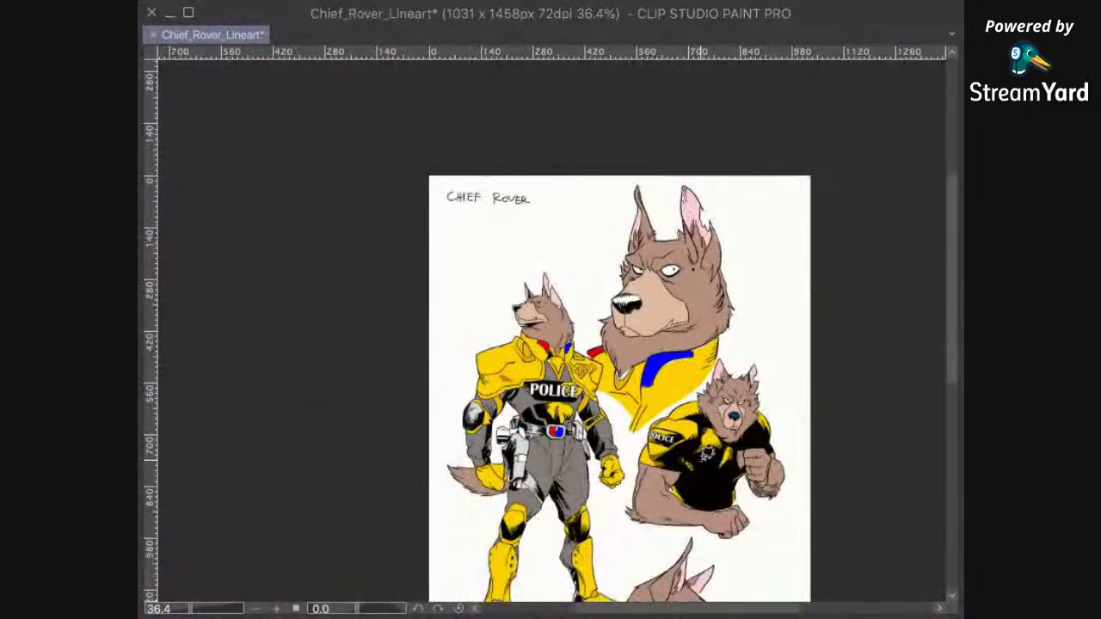
mouse_move(686, 475)
mouse_down()
mouse_move(688, 284)
mouse_move(673, 361)
mouse_up()
drag(694, 317, 686, 355)
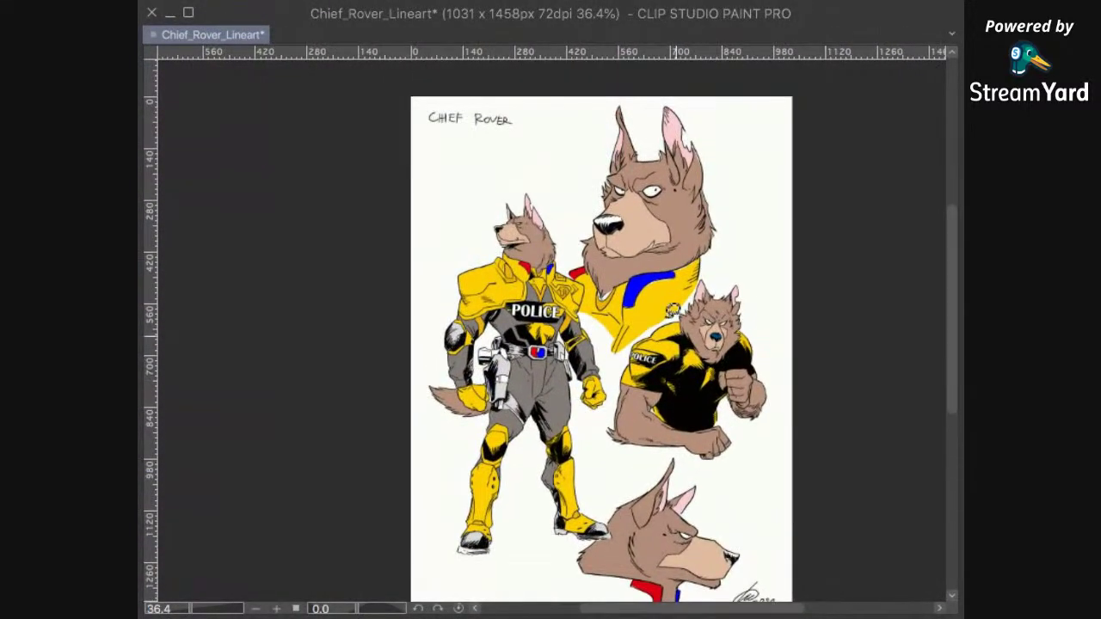
Step: Lasso the white tip of the chest tuft inside the large portrait's collar, fill it with brown and deselect
scroll(599, 334, up, 5)
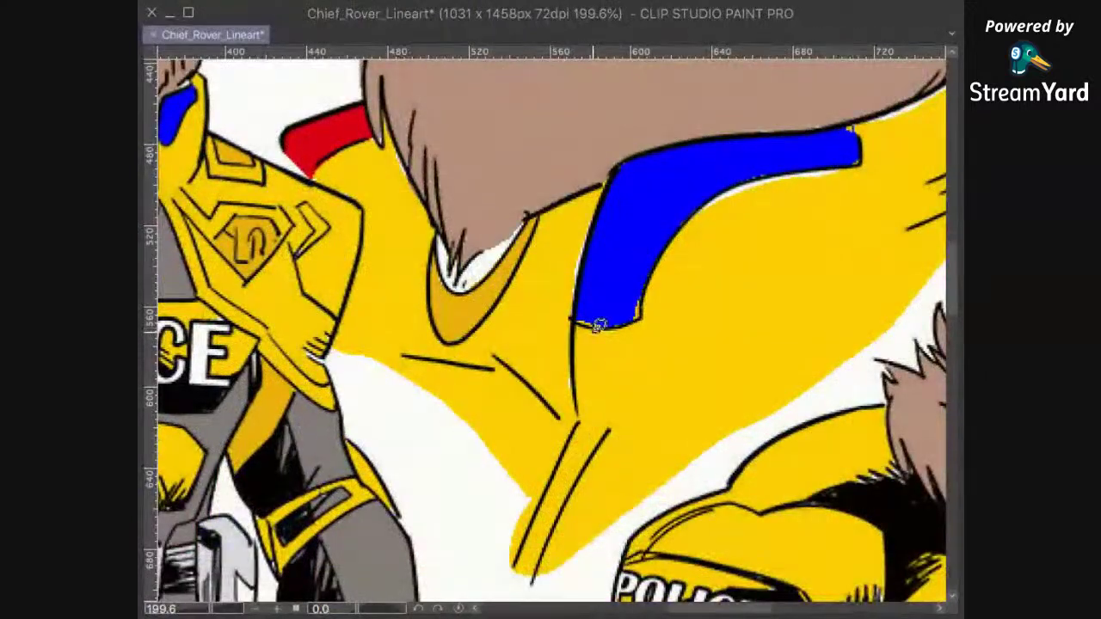
scroll(596, 384, down, 1)
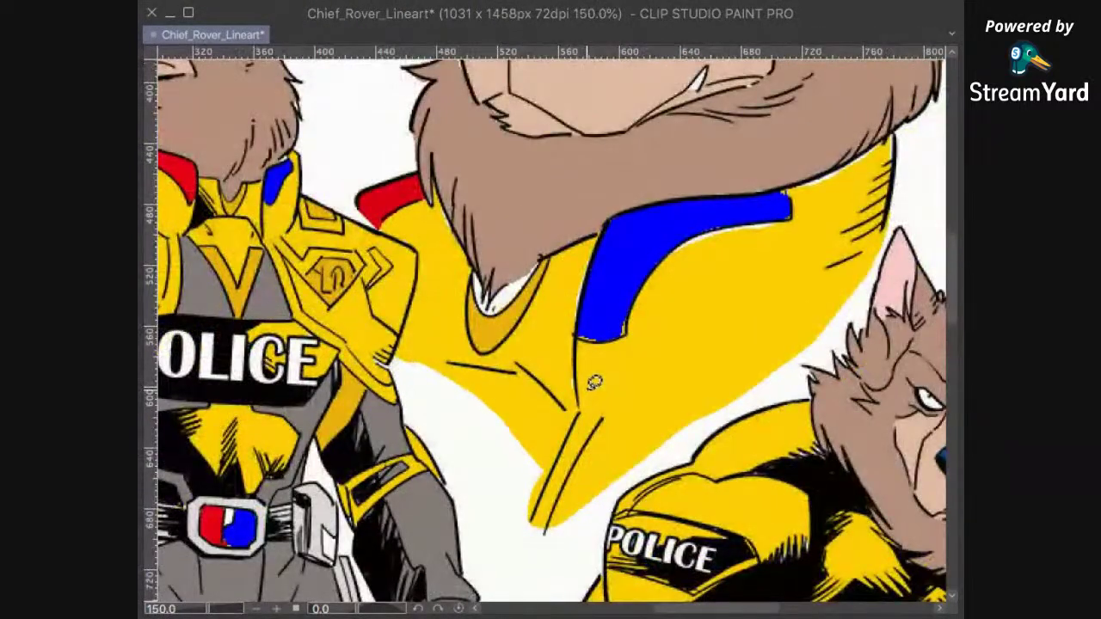
scroll(593, 378, up, 1)
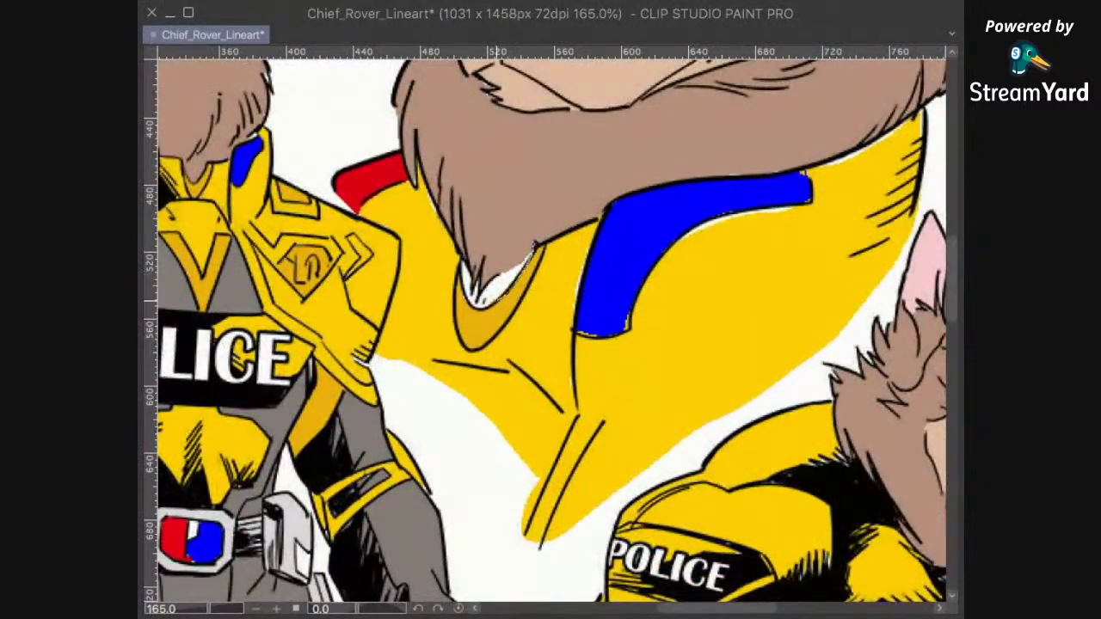
drag(469, 254, 495, 233)
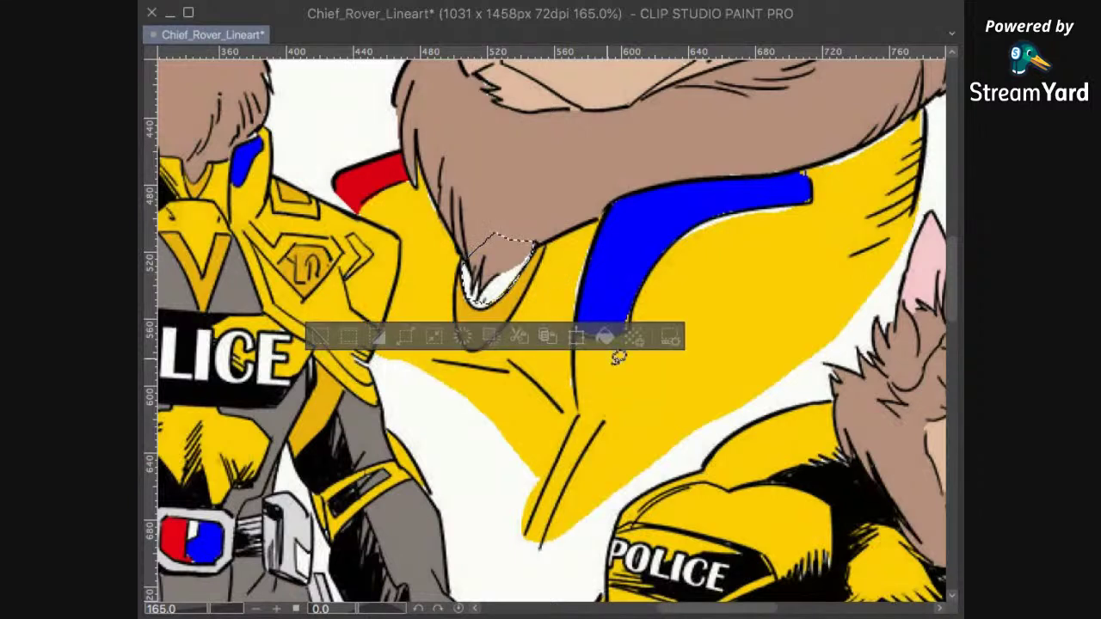
click(604, 336)
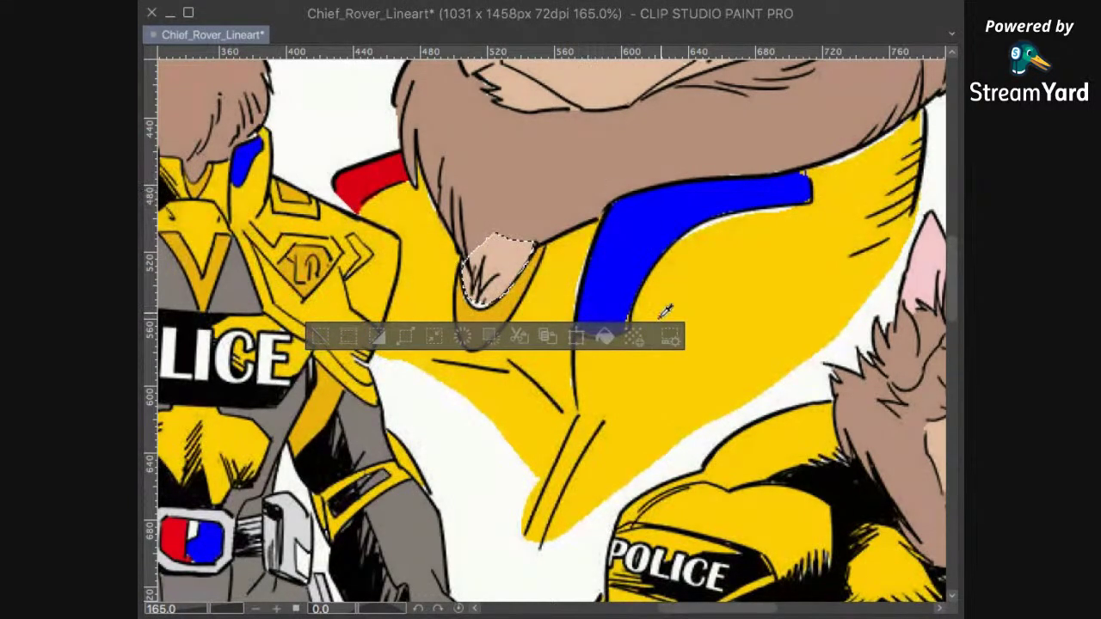
click(606, 335)
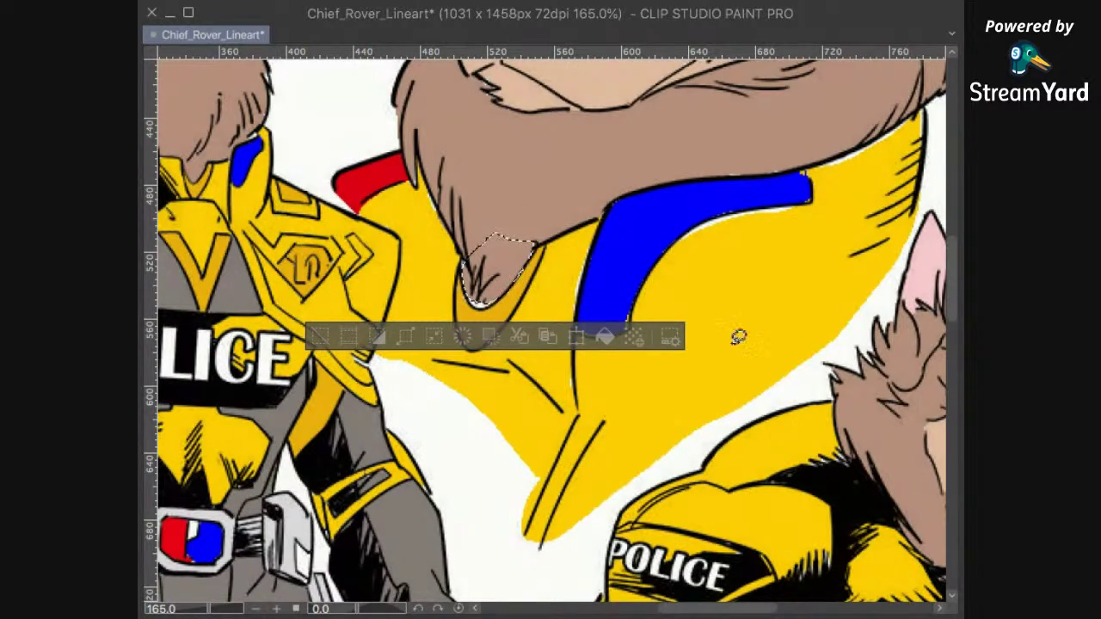
key(ctrl+d)
Step: Fill the white top of the large portrait's nose with the dark blue of the muscular bust's nose
scroll(800, 286, down, 5)
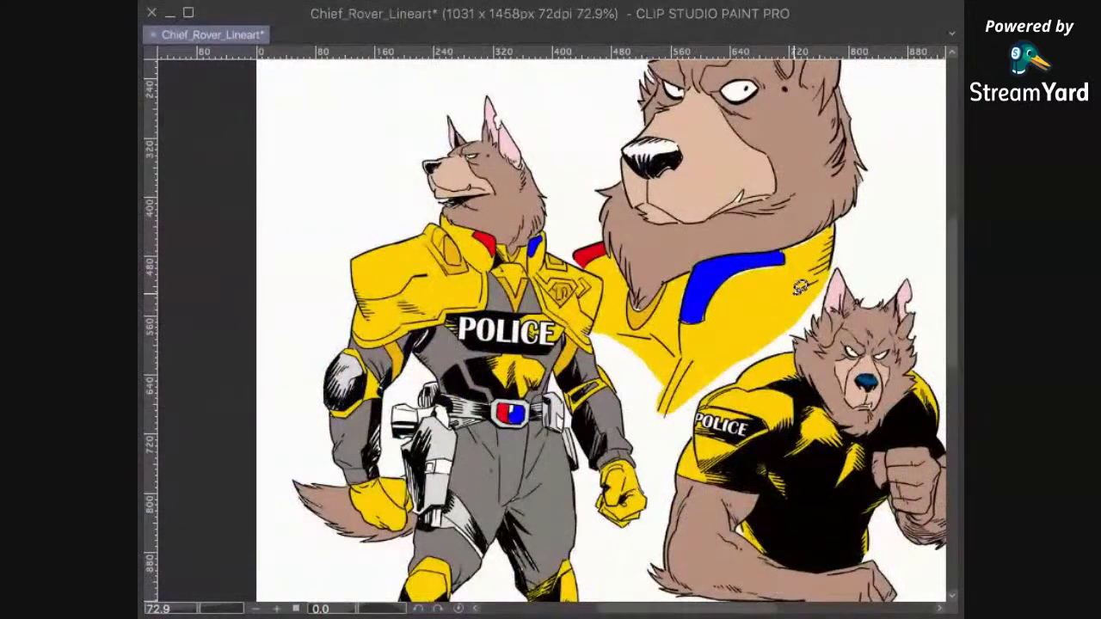
scroll(799, 287, down, 3)
scroll(800, 287, up, 8)
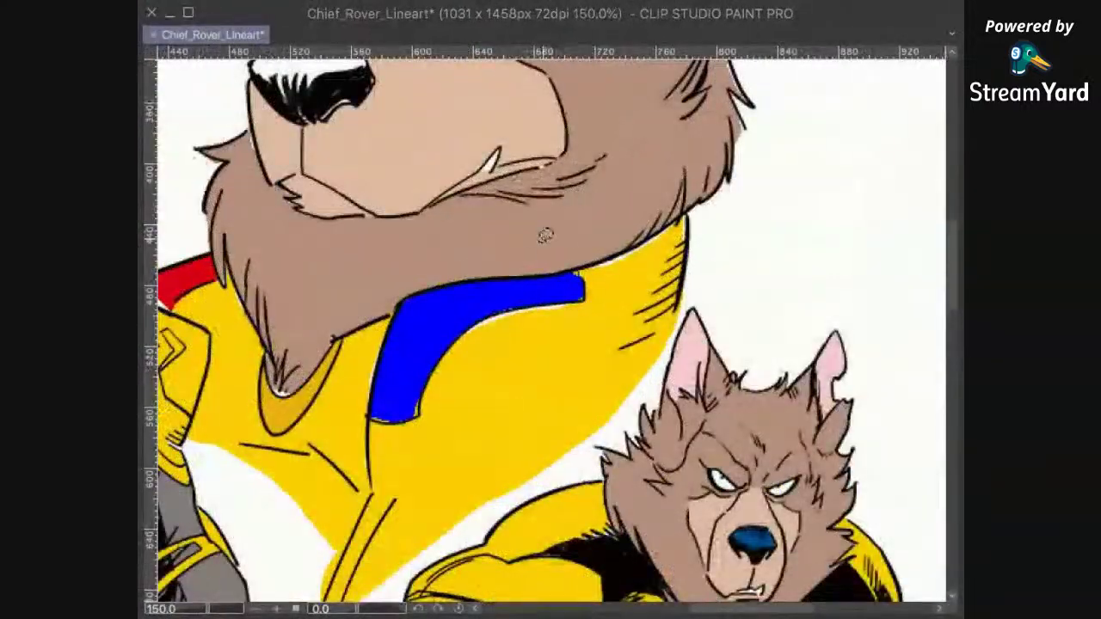
drag(455, 204, 645, 387)
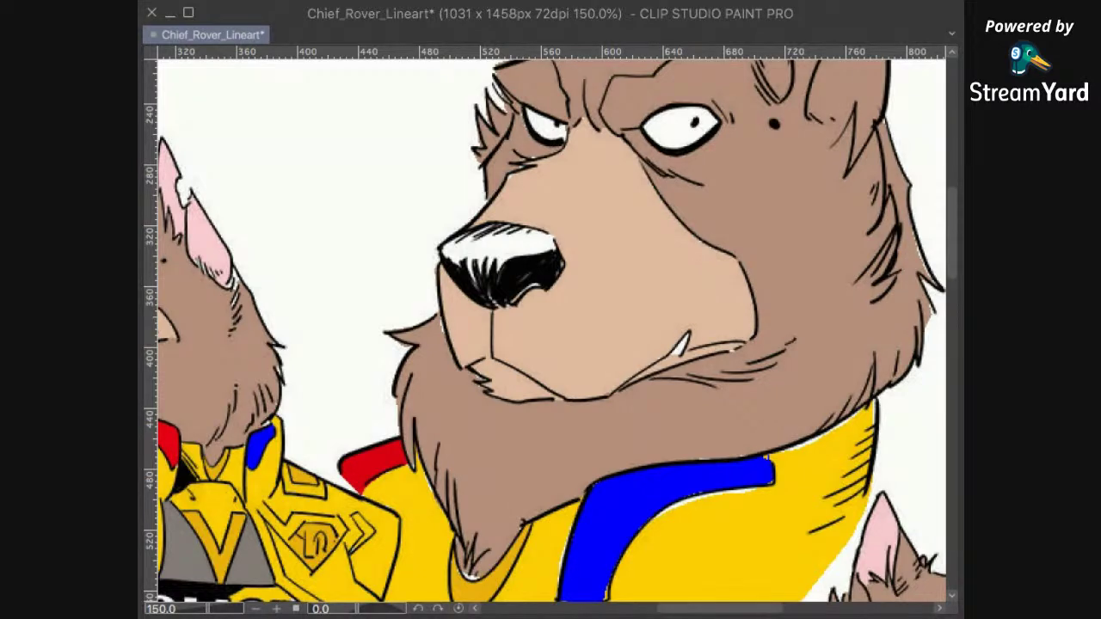
scroll(550, 327, down, 6)
scroll(550, 327, right, 5)
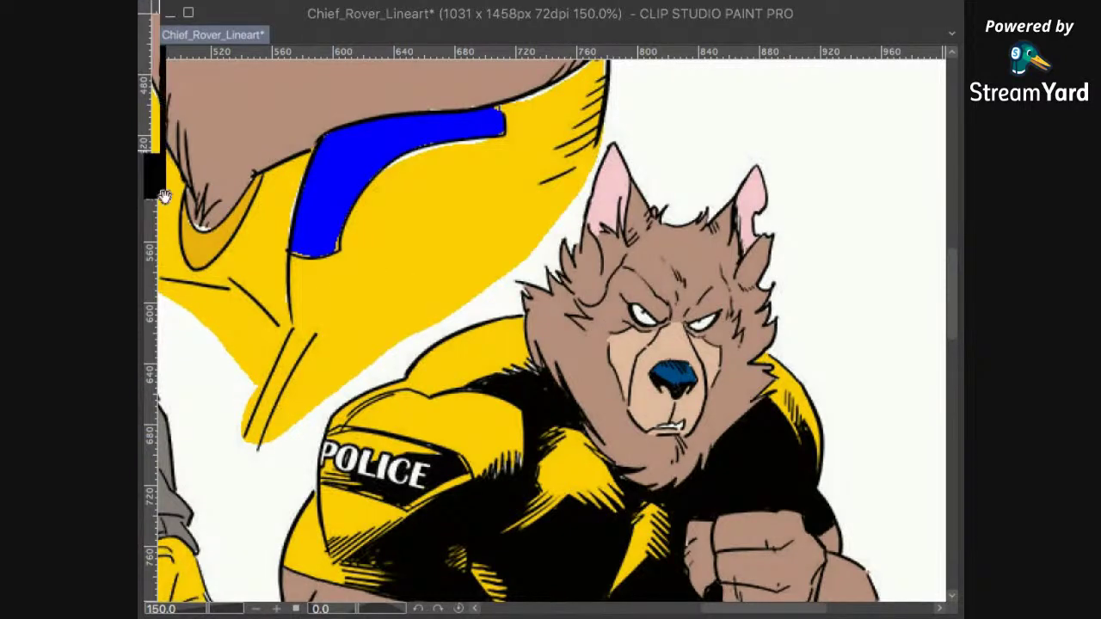
scroll(511, 269, up, 6)
scroll(511, 269, left, 5)
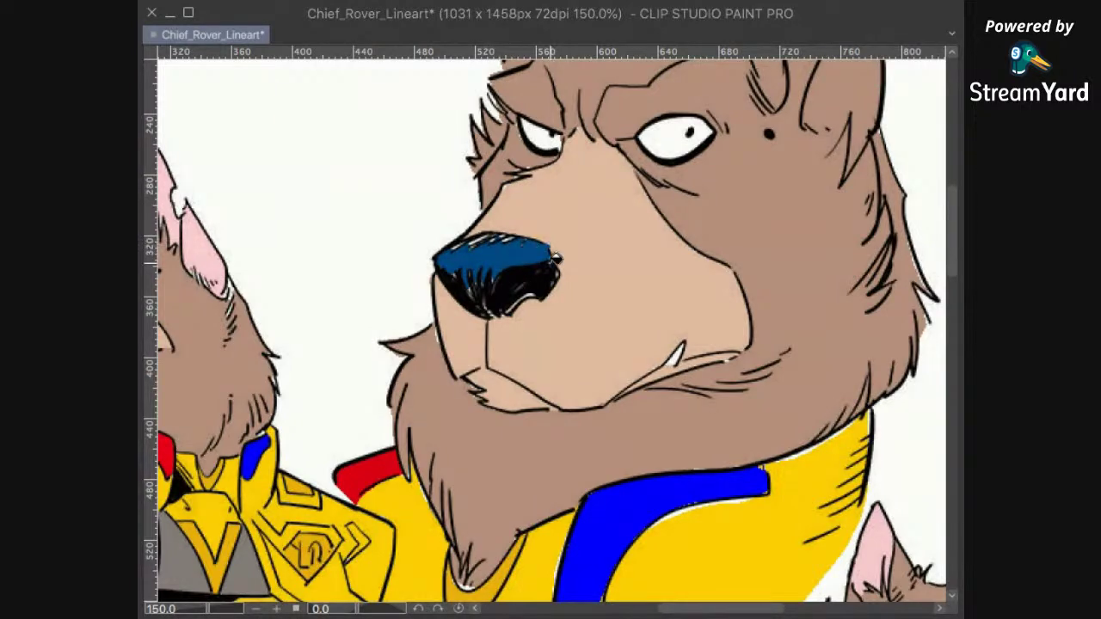
Step: Lasso the rest of the large portrait's nose, including its white hatching gaps and nostril rim, fill it with dark blue and deselect
scroll(557, 256, up, 5)
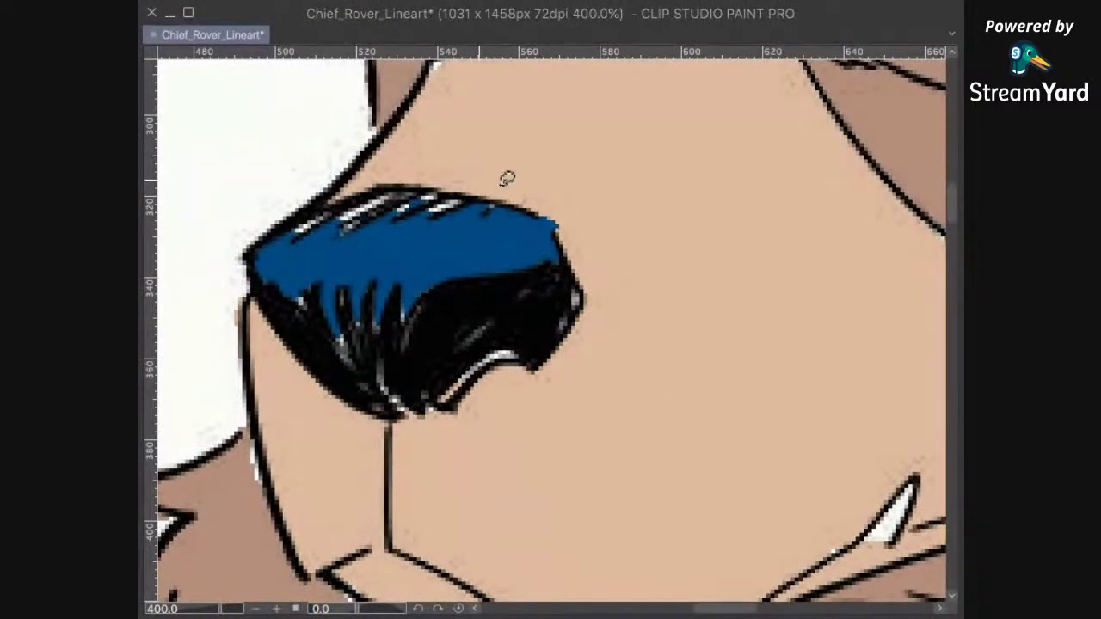
drag(551, 226, 399, 191)
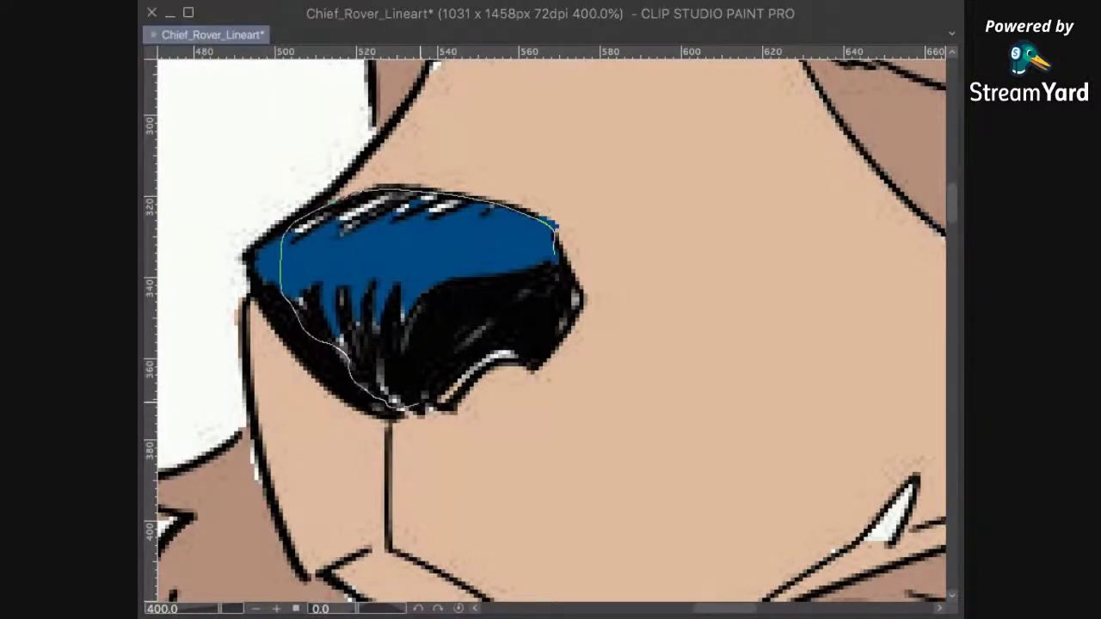
drag(580, 305, 558, 253)
click(538, 438)
click(628, 272)
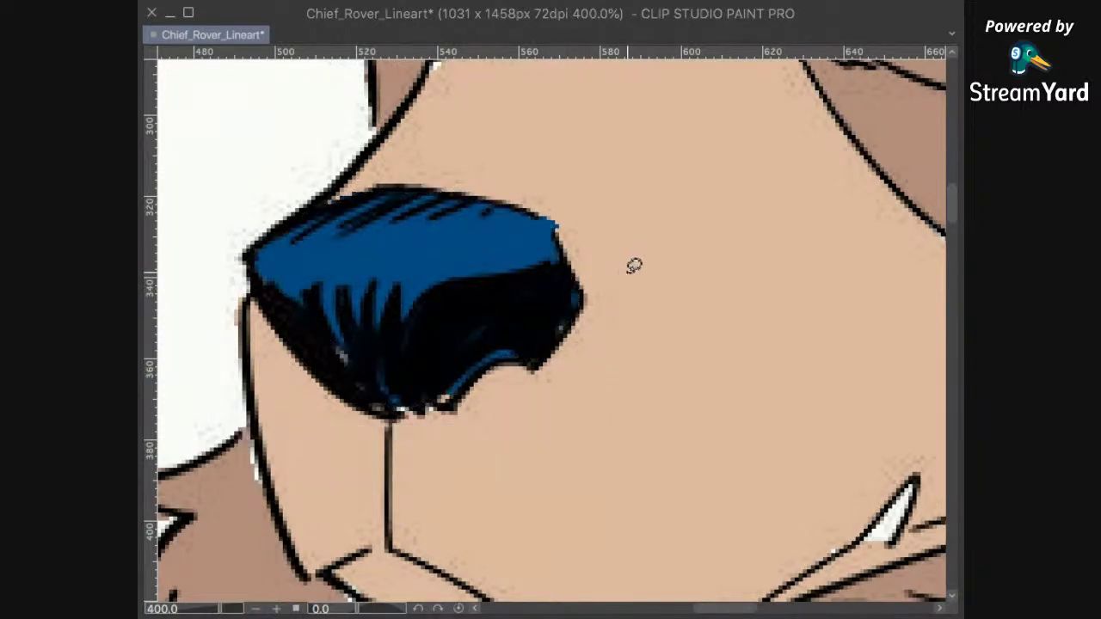
Step: Lasso the remaining unfilled spots along the lower edge of the large portrait's nose, fill them with dark blue and deselect
scroll(634, 268, down, 10)
scroll(566, 263, up, 7)
mouse_move(500, 296)
mouse_down()
mouse_move(521, 326)
mouse_move(502, 298)
mouse_up()
click(610, 372)
click(607, 266)
mouse_move(566, 343)
mouse_down()
mouse_move(569, 363)
mouse_move(517, 366)
mouse_move(521, 354)
mouse_up()
click(624, 287)
click(634, 404)
click(711, 285)
Step: Review the whole character sheet and save the file
scroll(712, 285, down, 5)
scroll(754, 281, down, 5)
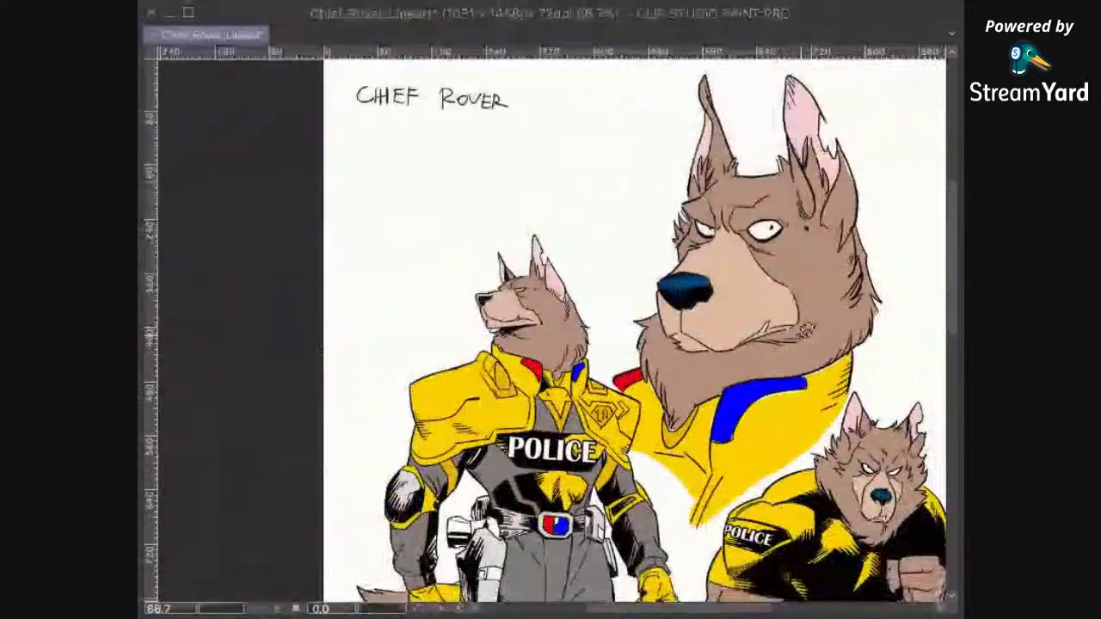
drag(821, 393, 693, 323)
drag(687, 378, 675, 339)
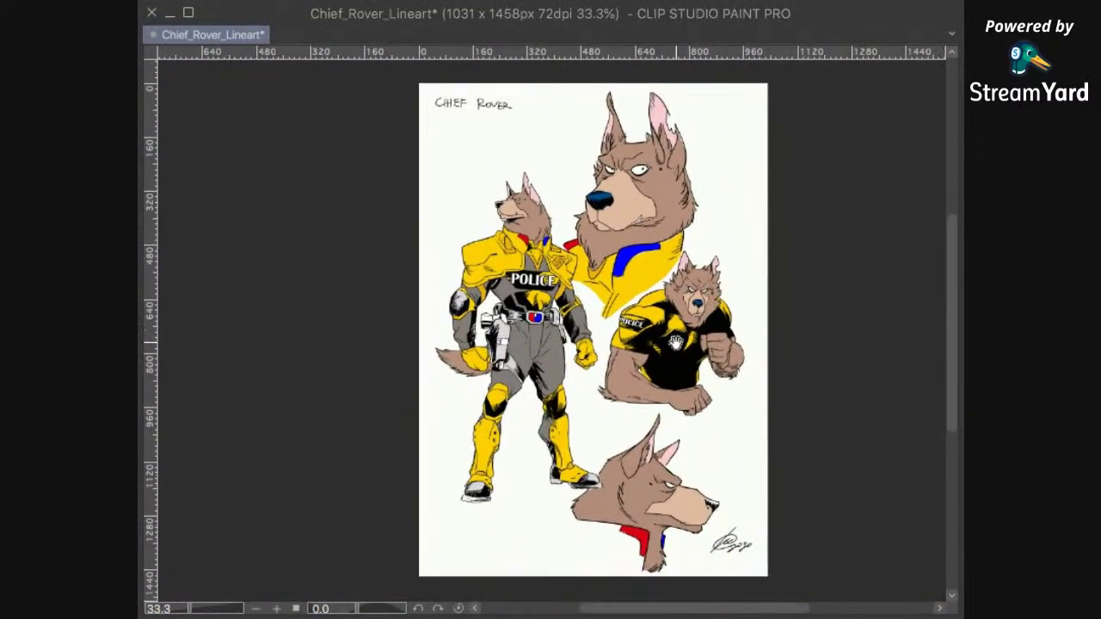
scroll(670, 249, up, 1)
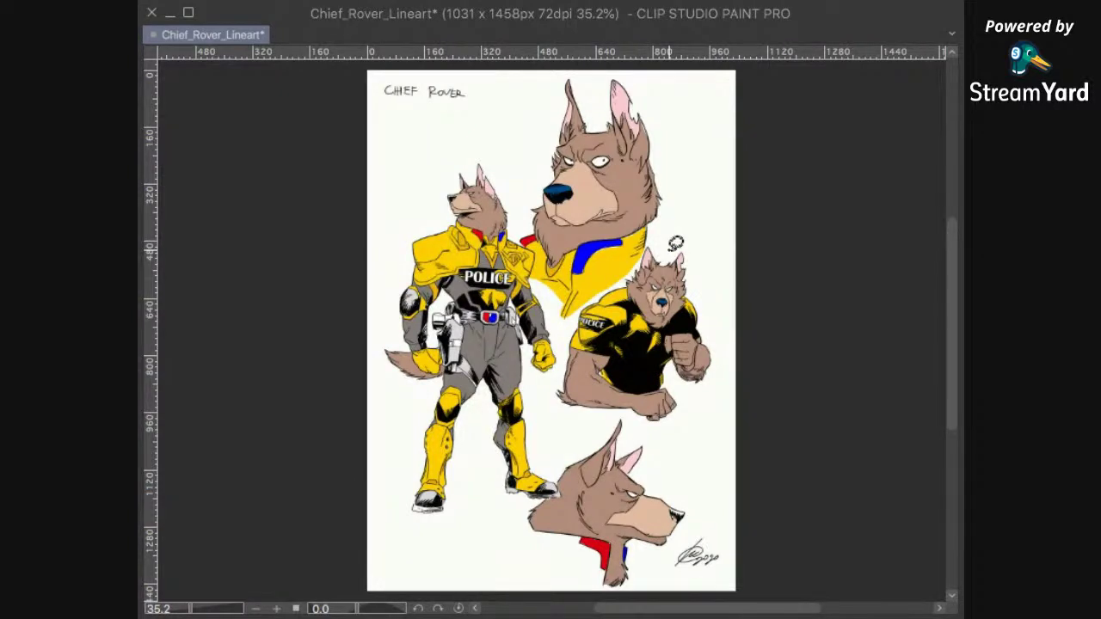
key(ctrl+s)
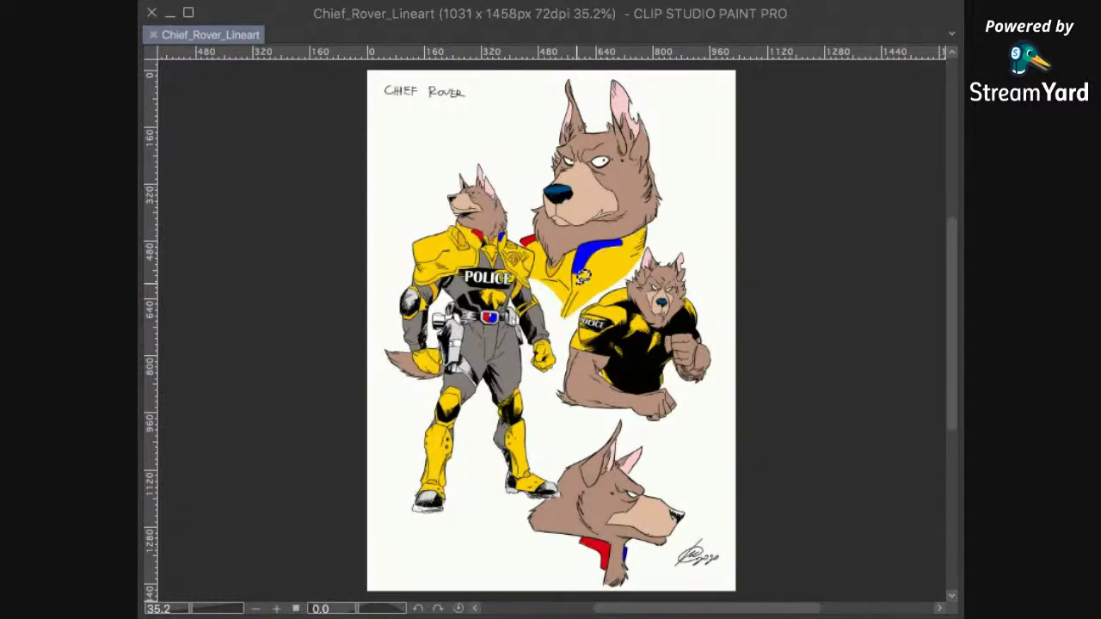
Step: Hide the line art so that only the flat colours show on the sheet
scroll(584, 276, up, 2)
scroll(605, 297, up, 2)
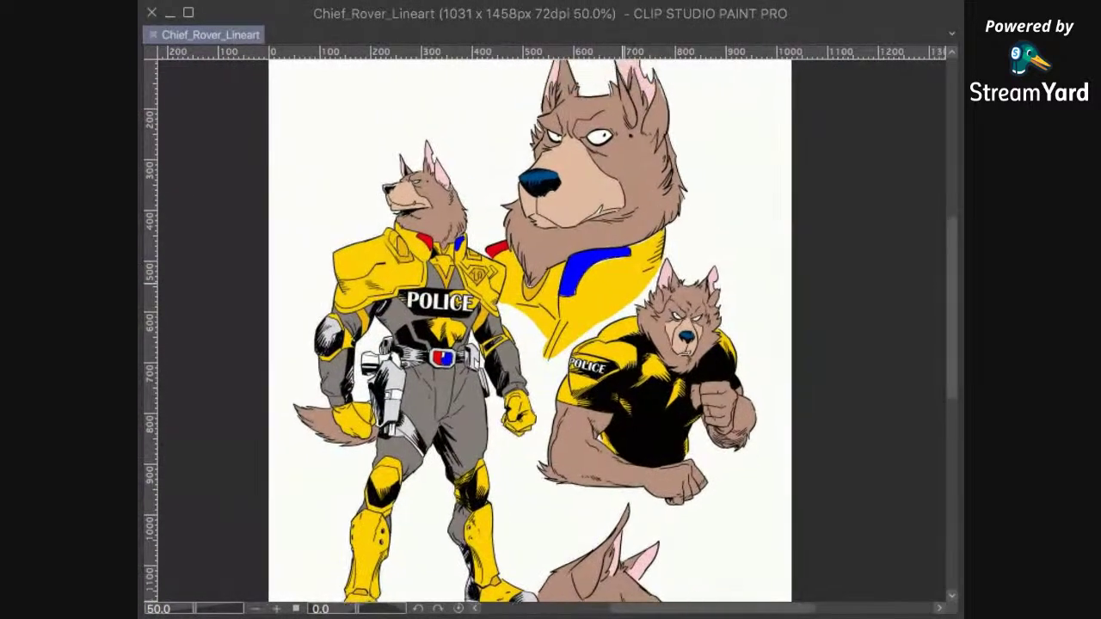
scroll(622, 310, up, 1)
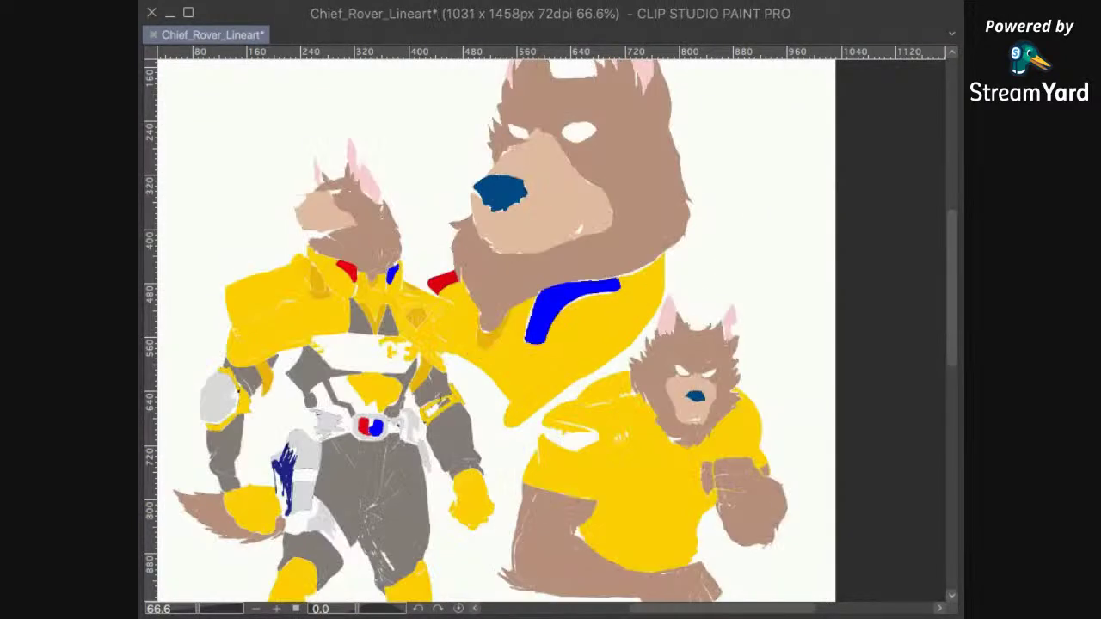
Step: Examine the flat colours of the standing officer, portrait and bust figures for gaps without the line art, and show the line art again
drag(453, 389, 667, 281)
scroll(668, 280, up, 5)
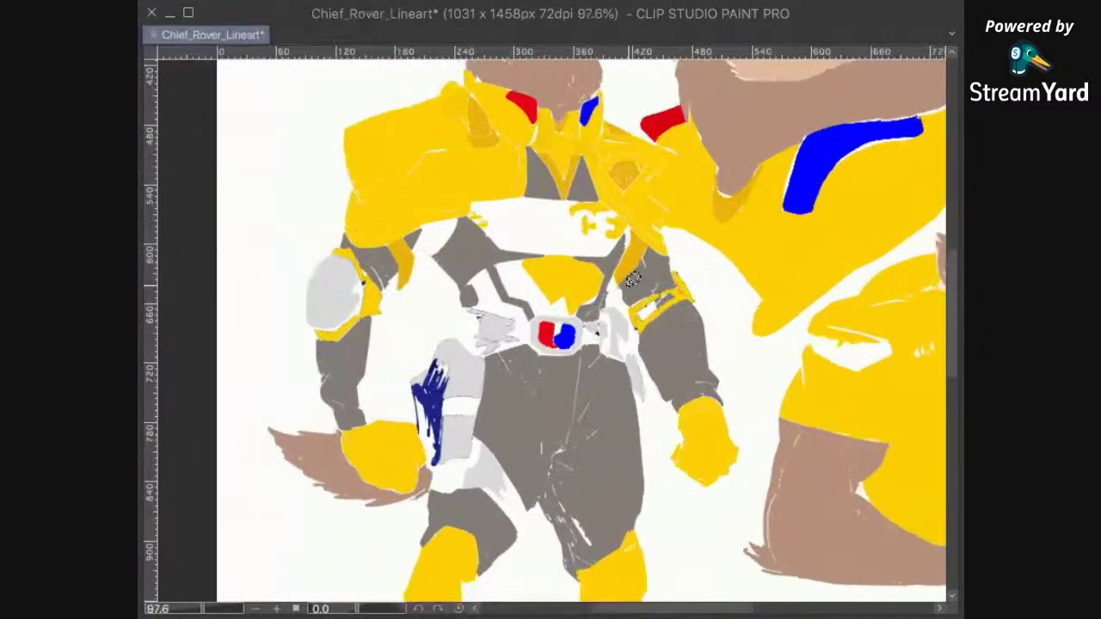
drag(419, 142, 498, 372)
drag(566, 357, 340, 397)
drag(609, 292, 270, 529)
mouse_move(523, 356)
mouse_down()
mouse_move(403, 493)
mouse_move(524, 357)
mouse_up()
drag(439, 490, 516, 329)
drag(499, 504, 559, 293)
drag(526, 461, 548, 356)
drag(262, 396, 517, 439)
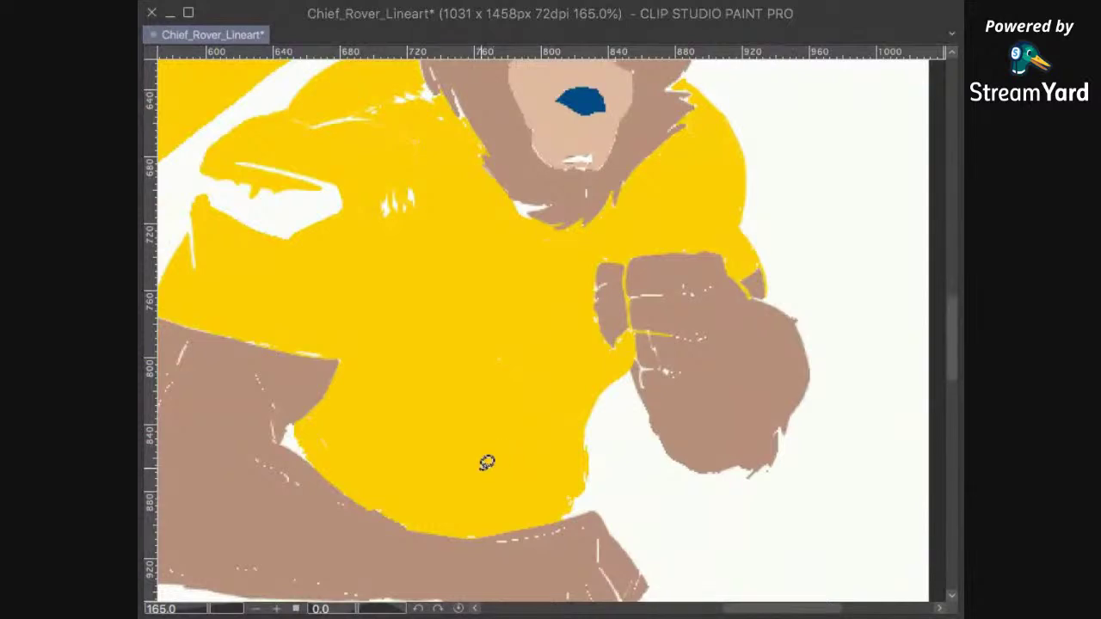
scroll(487, 462, down, 4)
drag(460, 452, 512, 349)
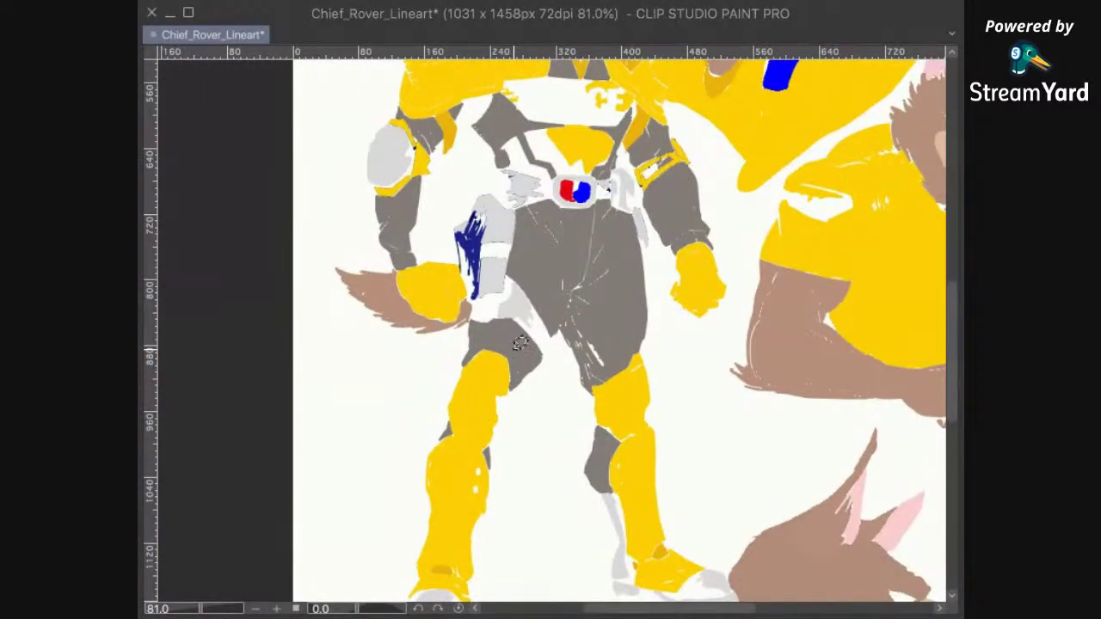
scroll(513, 349, down, 2)
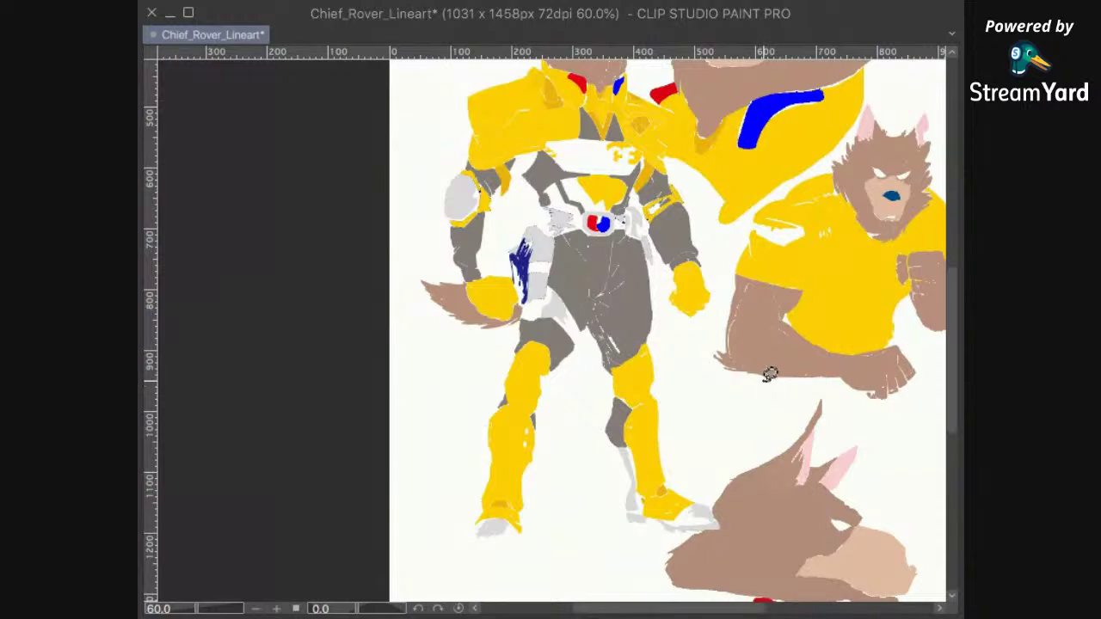
drag(759, 381, 656, 472)
drag(693, 413, 671, 439)
scroll(691, 431, down, 2)
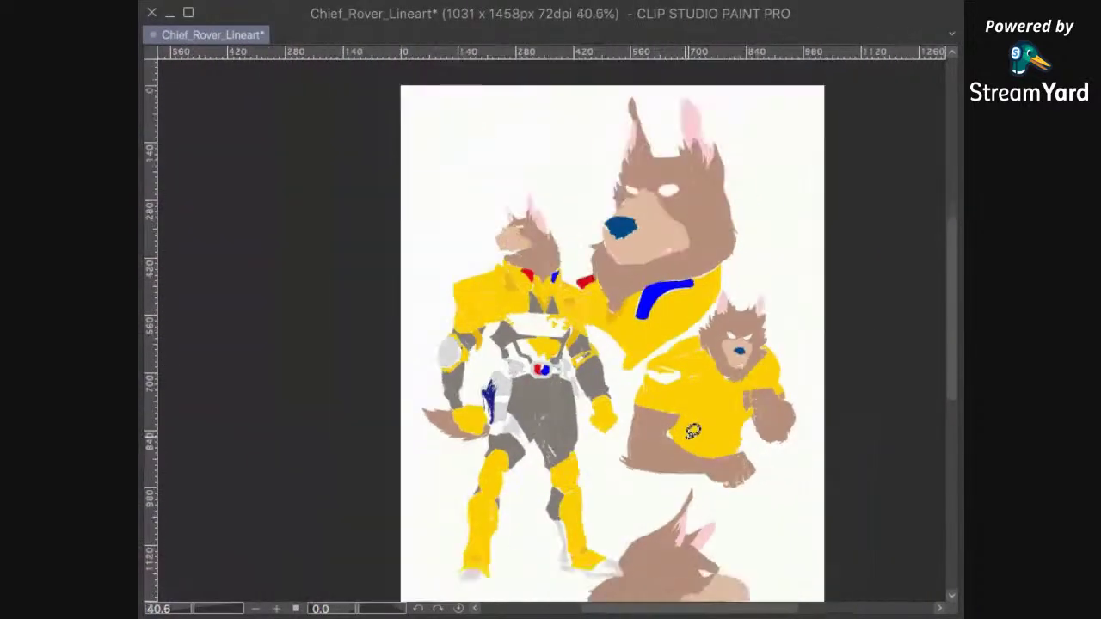
drag(752, 436, 704, 401)
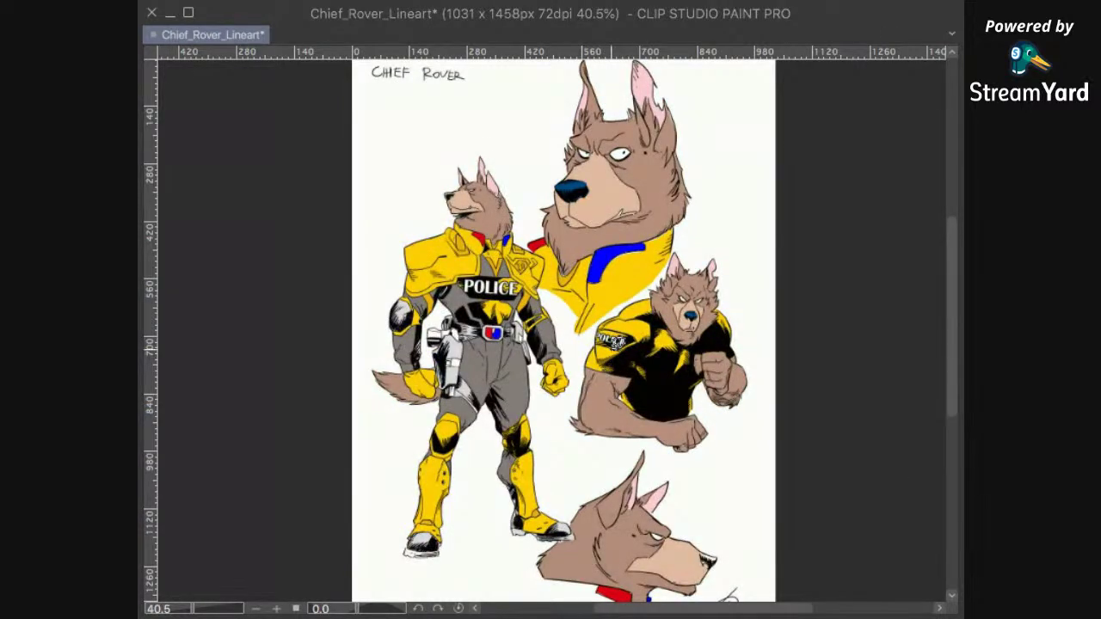
Step: Lasso the nose of the side-profile head near the signature, fill it with dark blue and deselect
scroll(618, 344, down, 1)
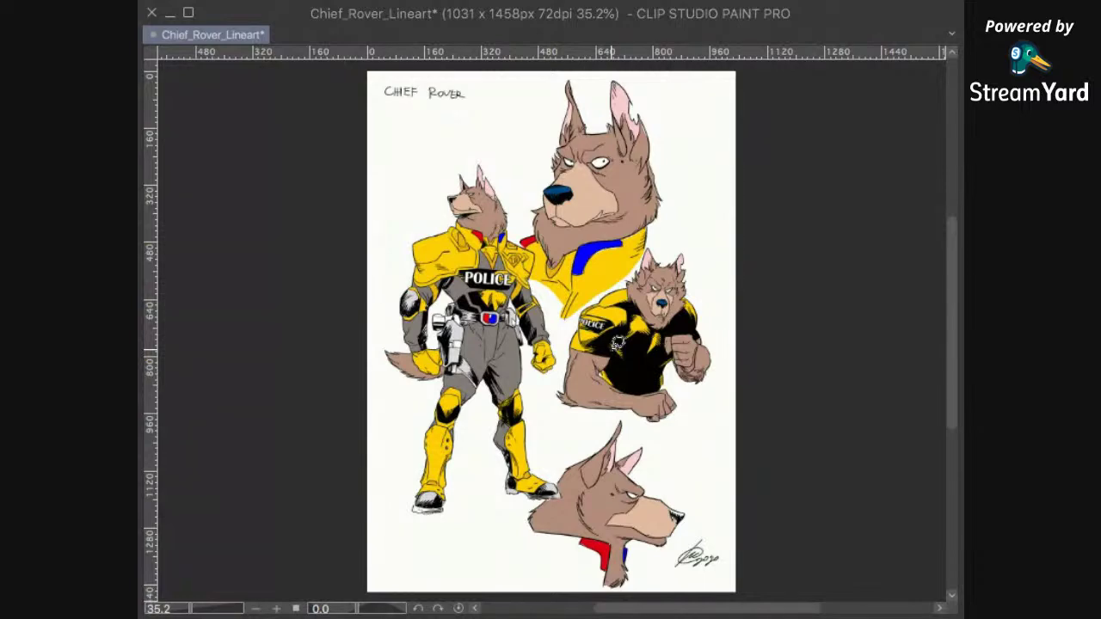
scroll(684, 497, up, 8)
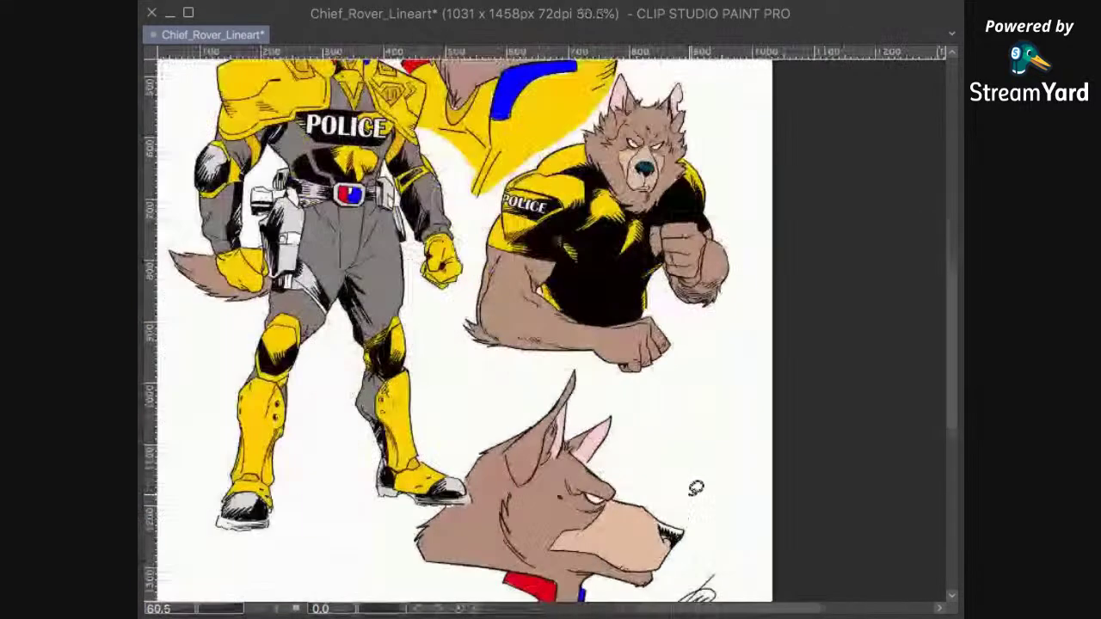
drag(668, 536, 650, 304)
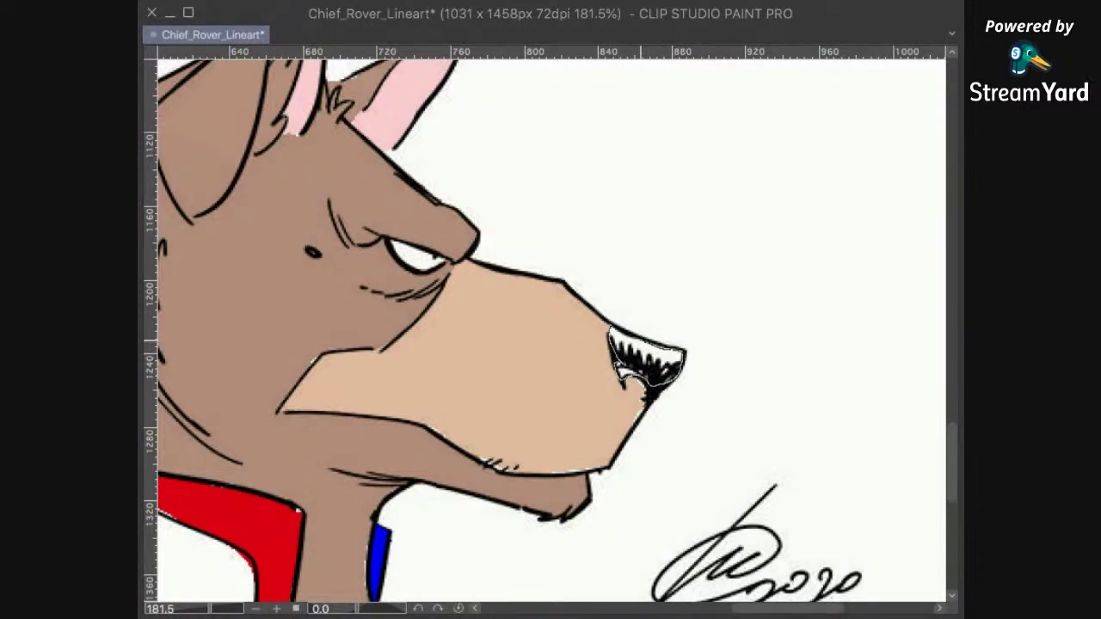
click(751, 416)
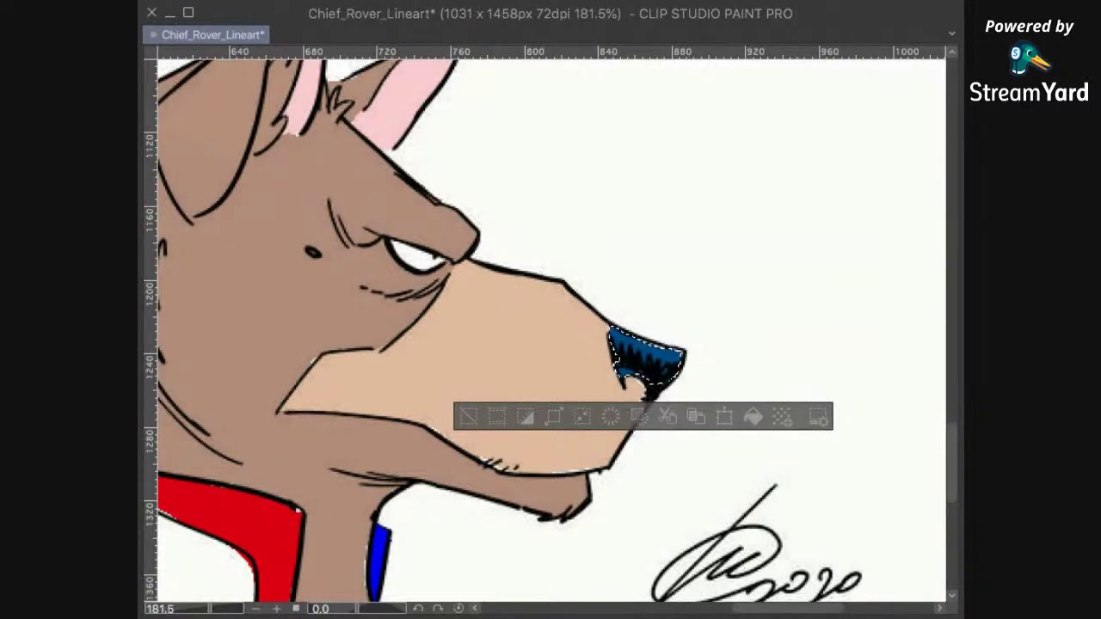
click(651, 223)
key(ctrl+0)
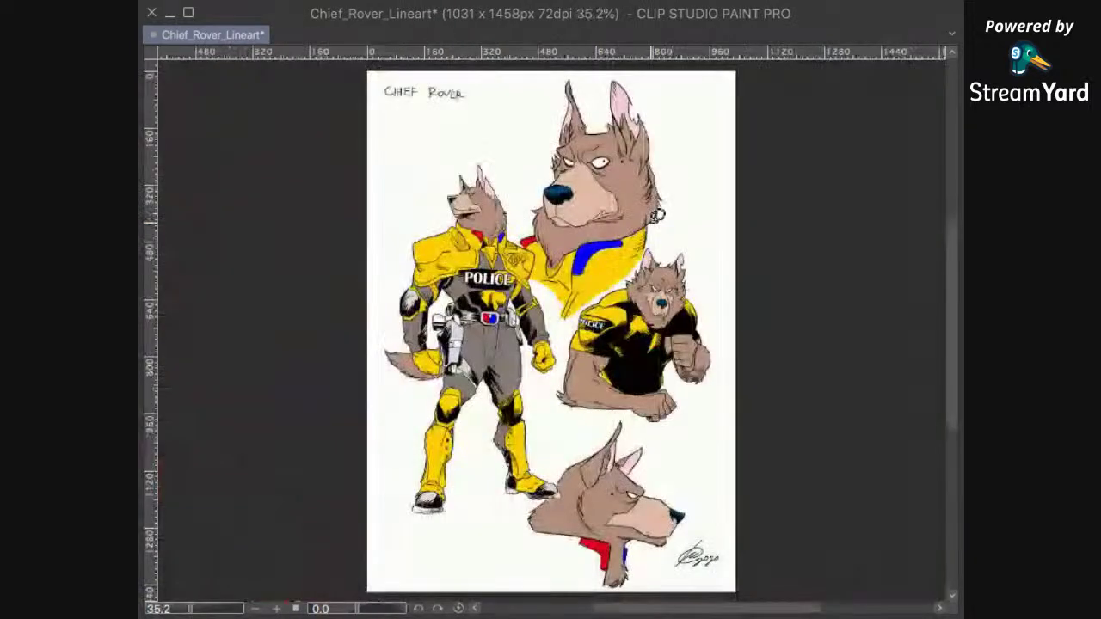